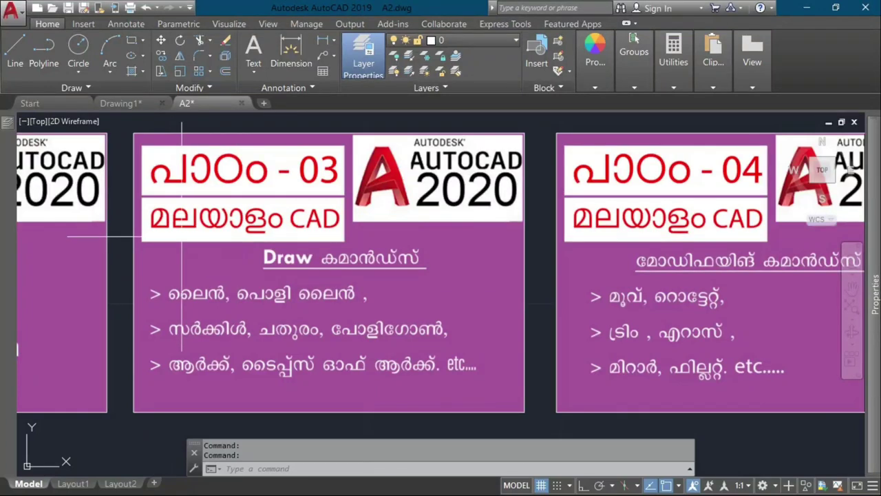
Browse the Arc, Circle and Rectangle/Polygon drawing variants in the Draw panel
middle_drag(182, 236, 267, 242)
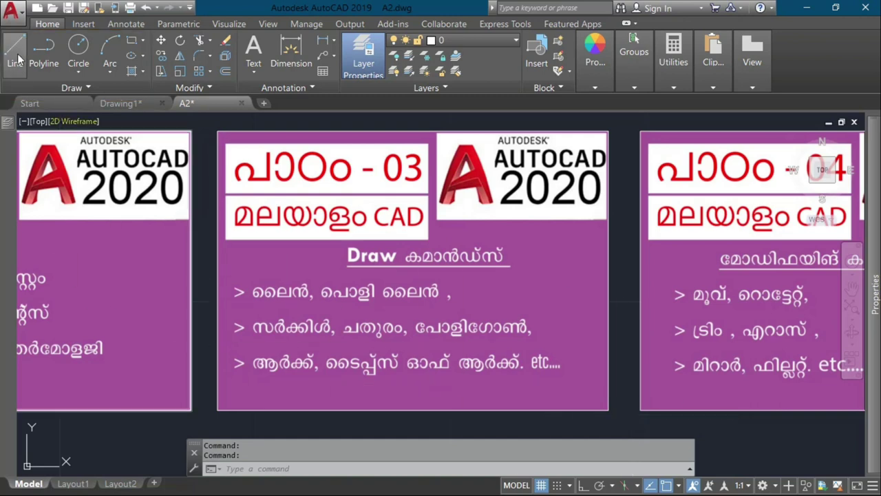
click(110, 73)
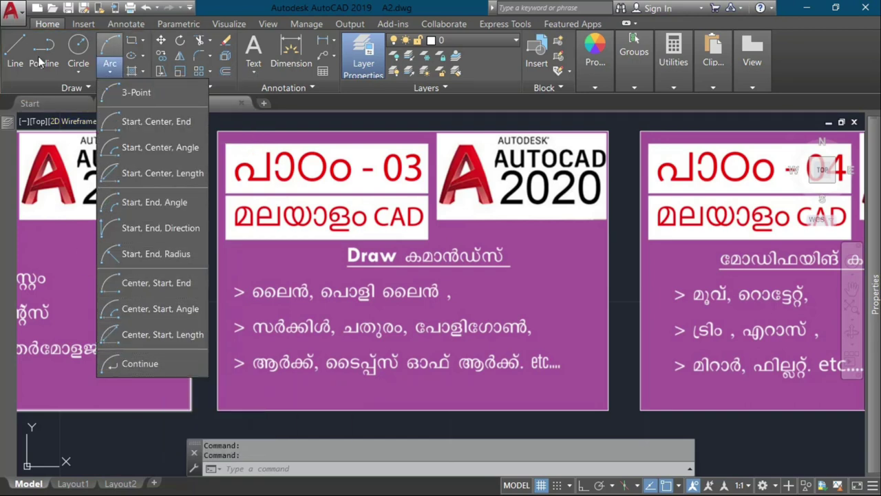
click(80, 72)
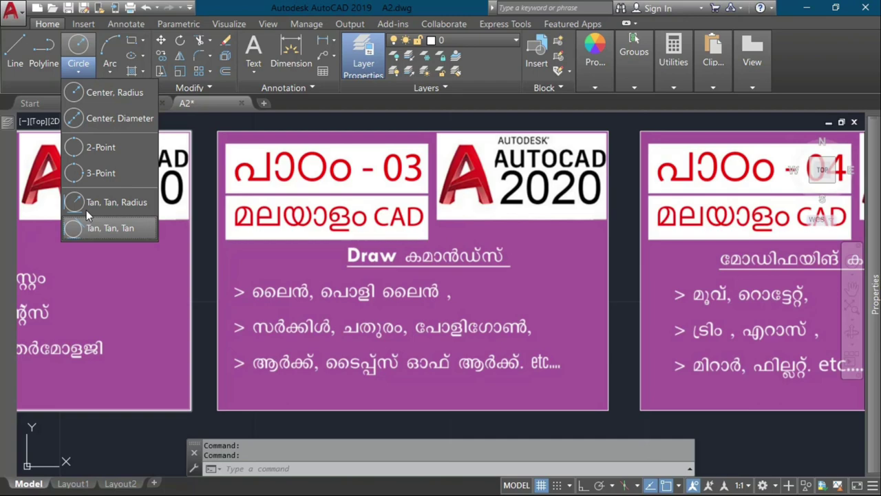
click(32, 86)
click(31, 86)
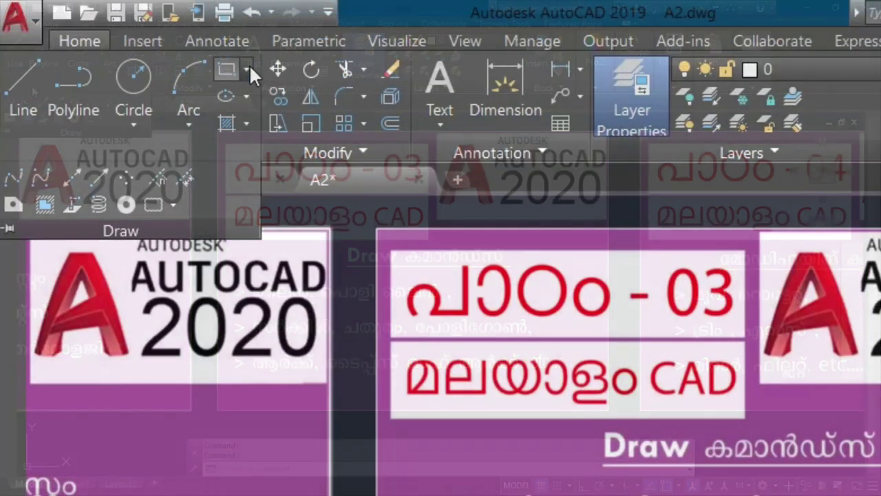
click(142, 39)
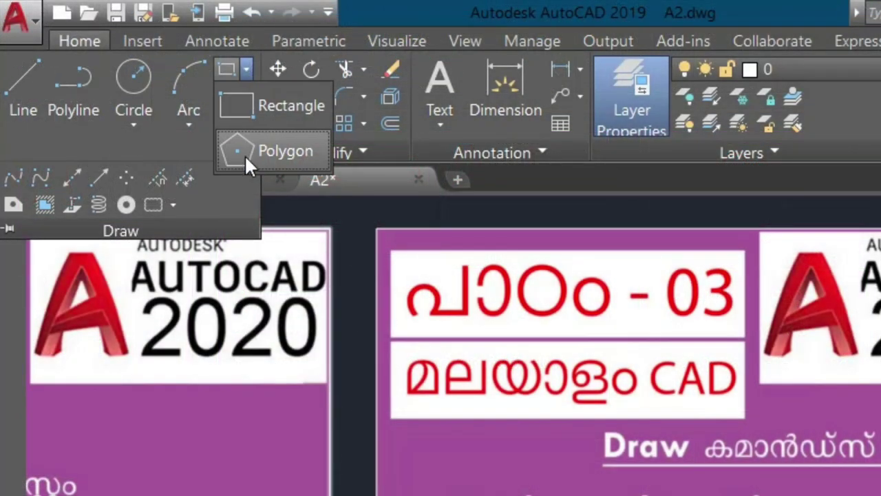
Recheck the Circle variants, then start an ellipse with Ellipse > Center
click(132, 128)
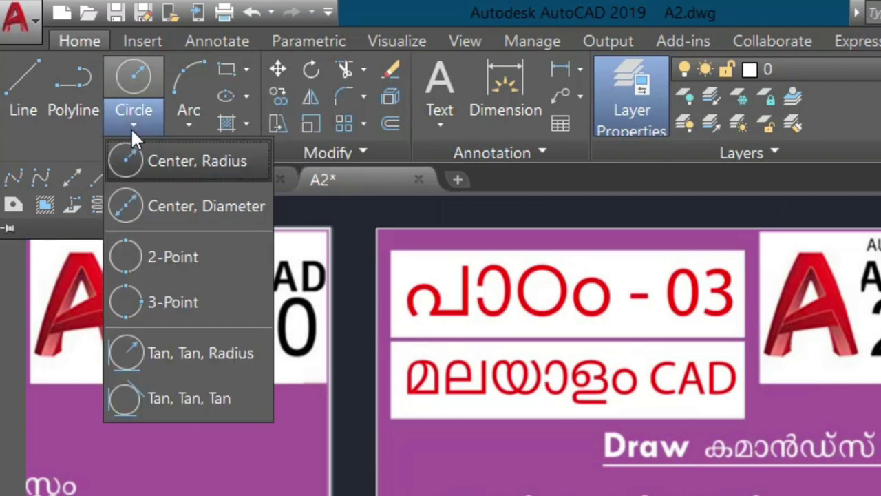
click(238, 98)
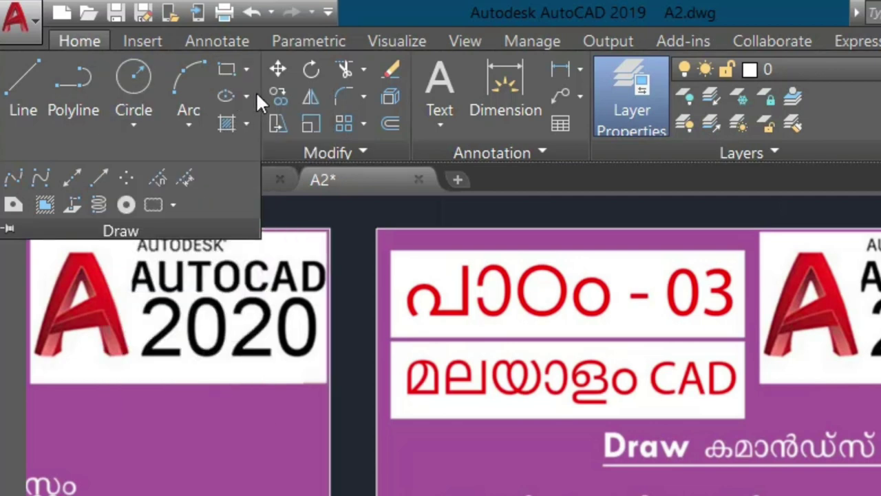
click(245, 96)
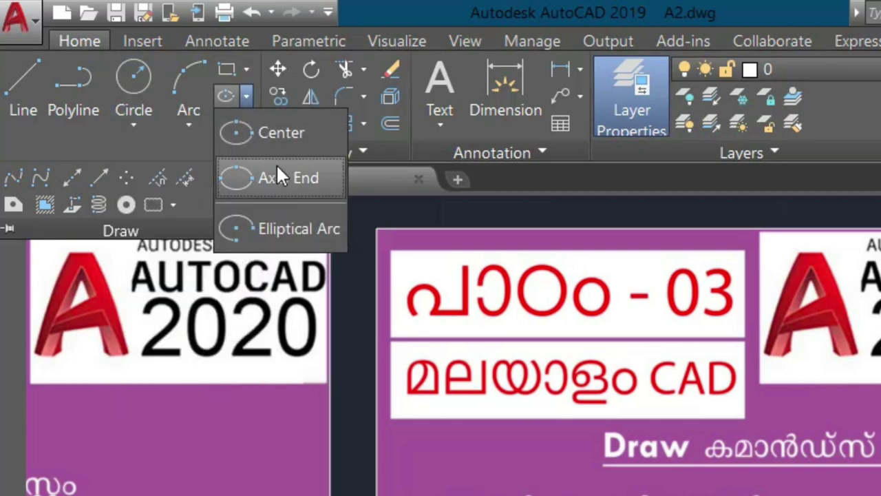
click(284, 136)
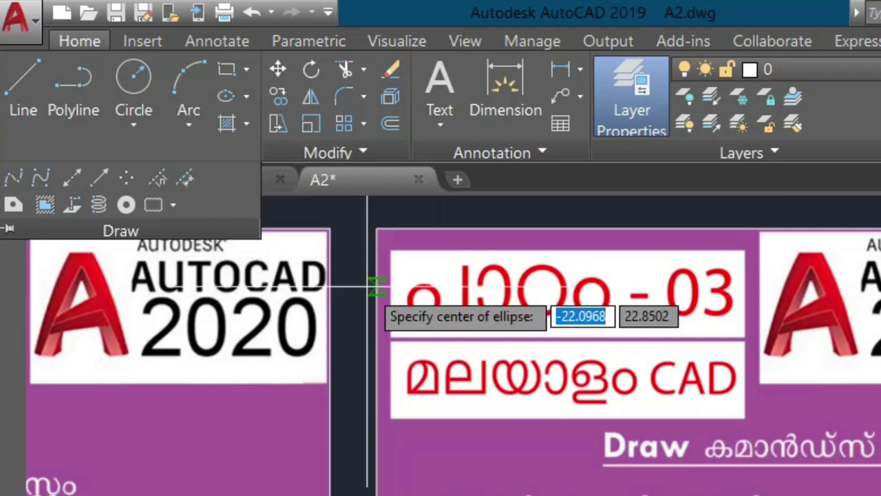
click(359, 273)
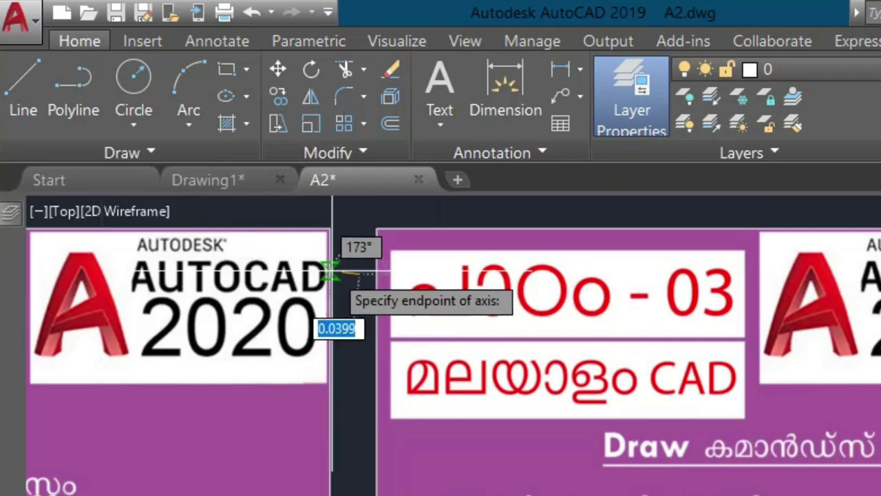
click(359, 322)
click(387, 334)
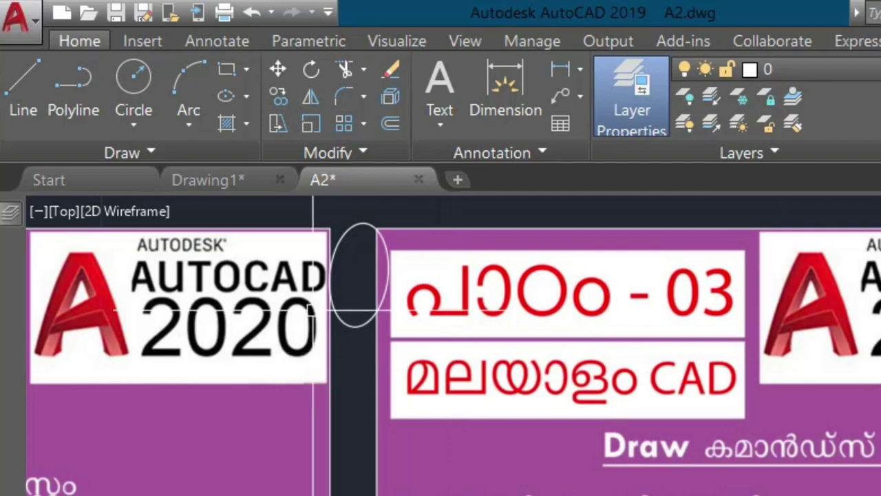
click(351, 316)
key(Delete)
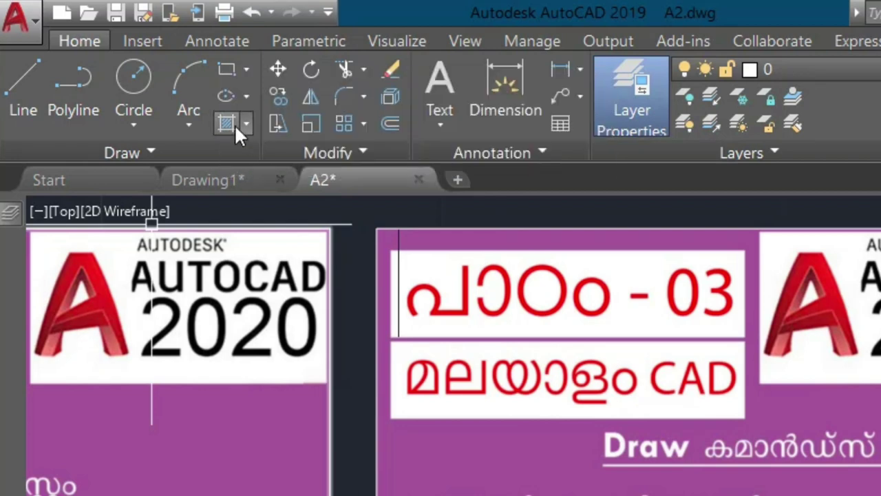
click(248, 129)
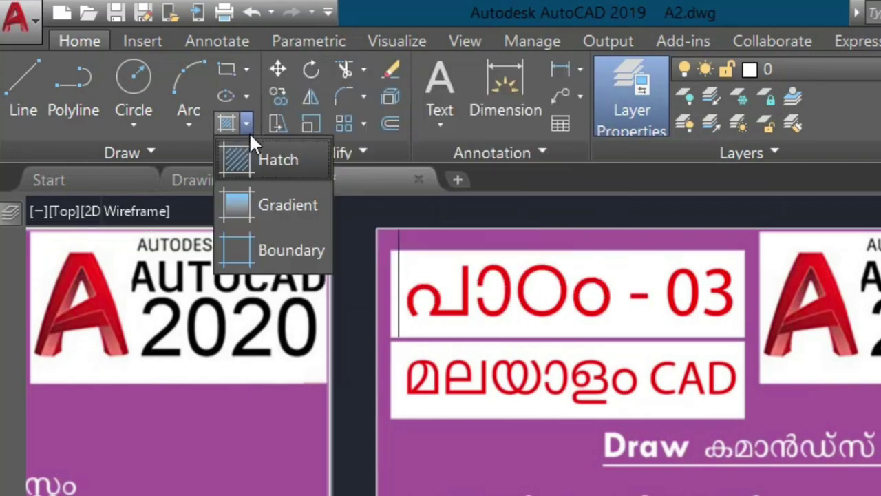
click(129, 153)
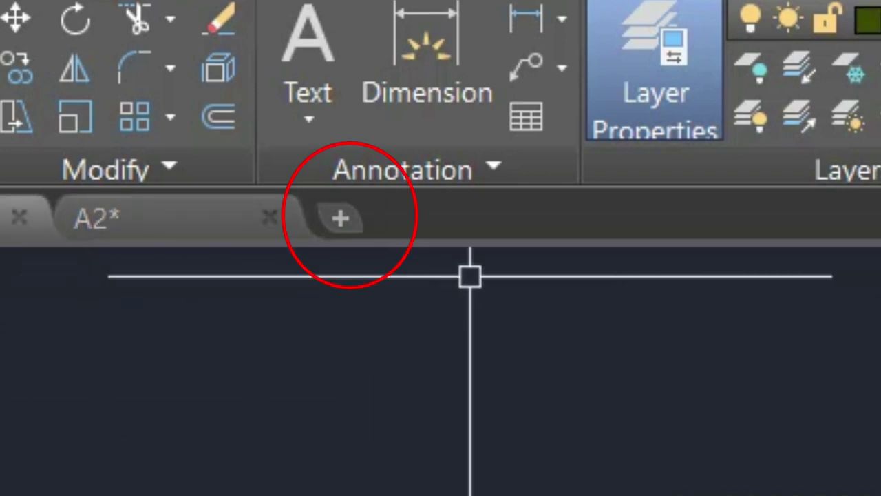
Open a new drawing, Drawing2, and erase all 2467 objects it contains
click(347, 226)
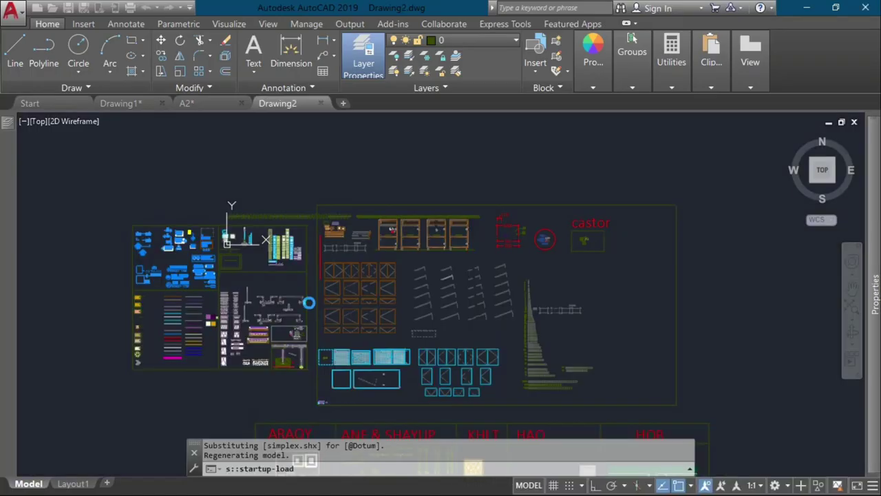
key(ctrl+a)
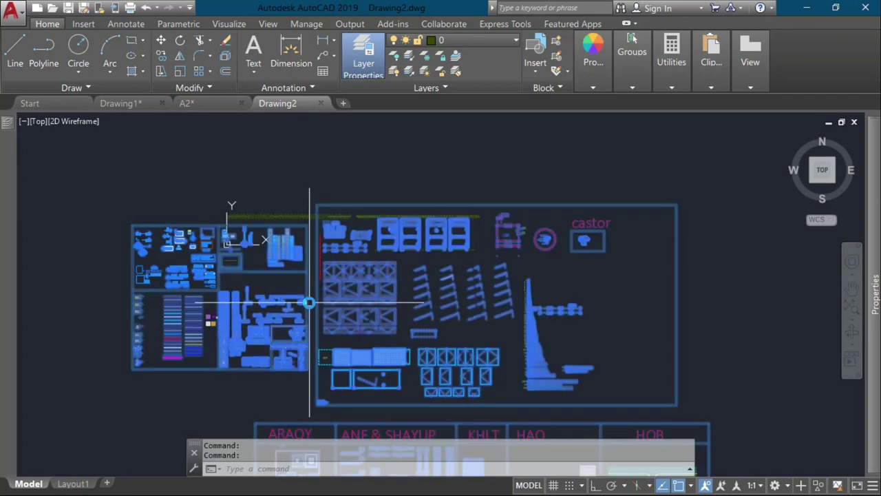
key(Delete)
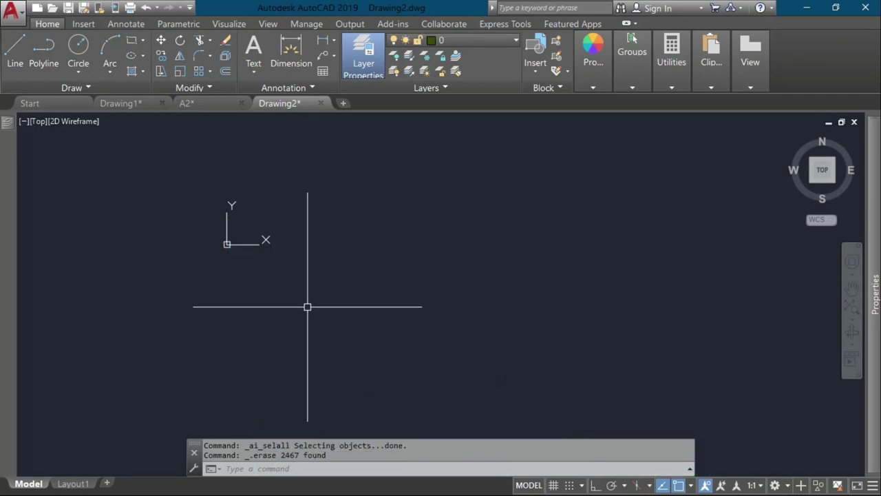
scroll(156, 264, down, 2)
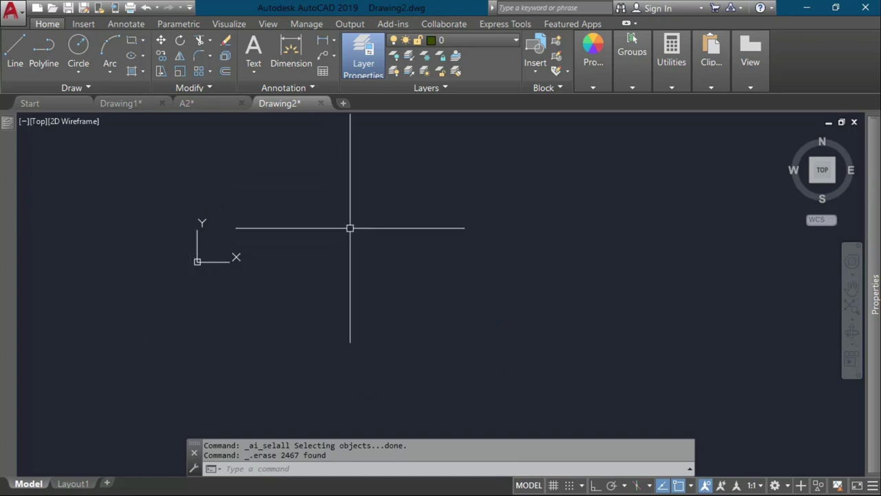
Open Options with OP and review the Open and Save and Drafting tabs
text(op)
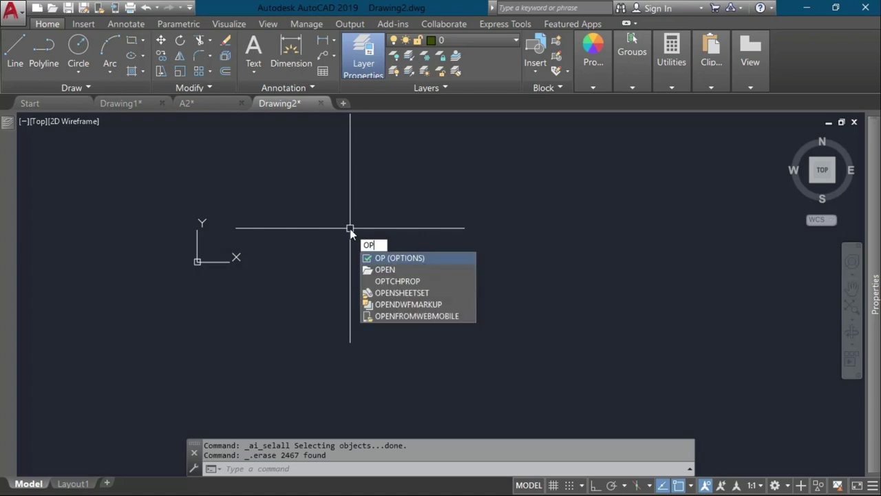
key(Return)
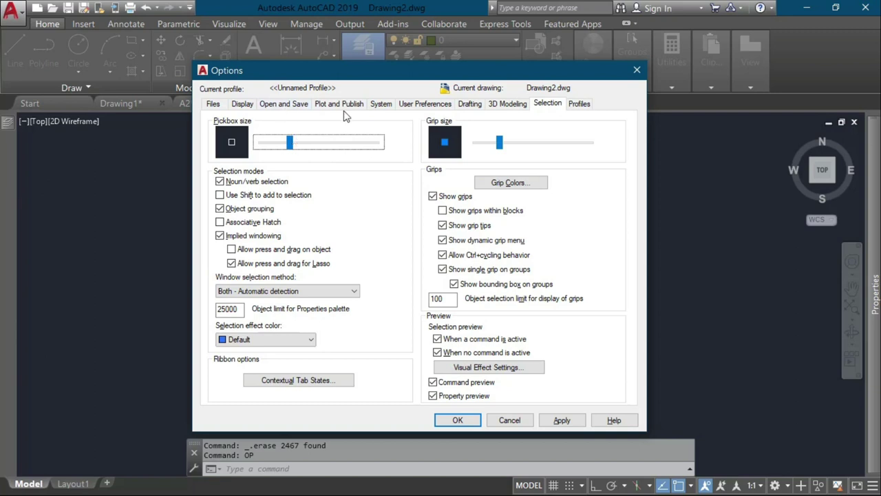
click(285, 104)
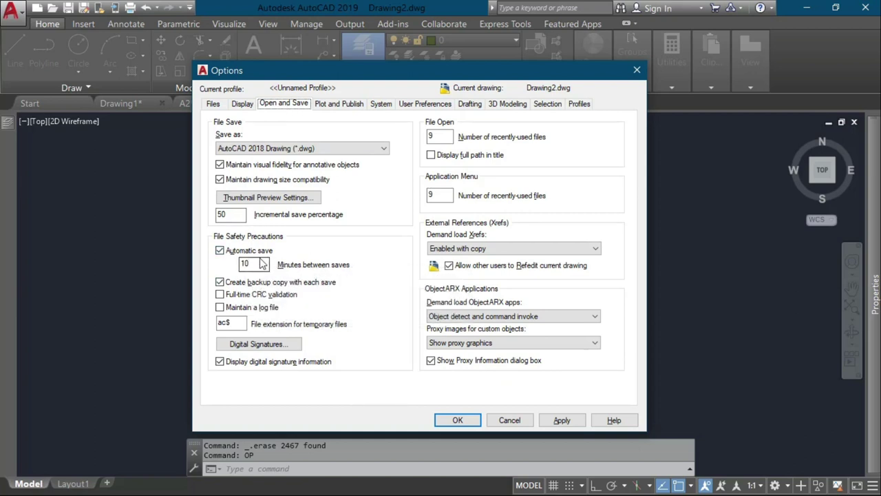
click(470, 105)
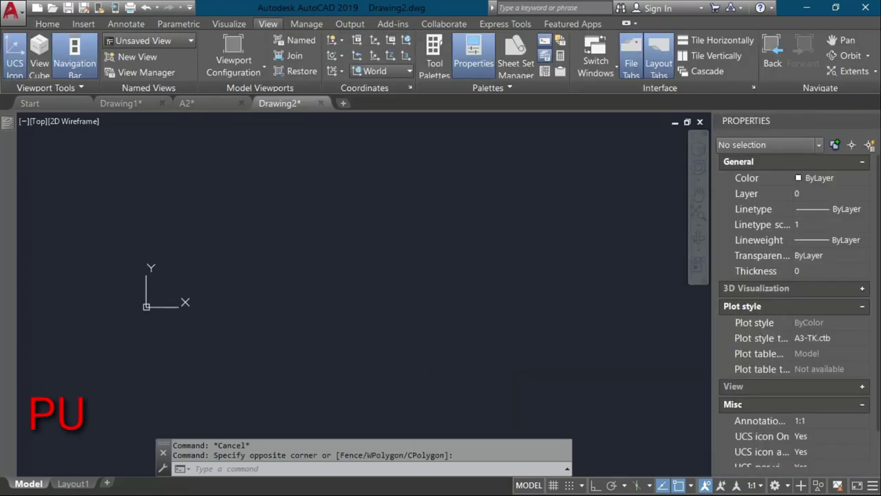
Purge all unused items, including nested items and automatically purged orphaned data
key(Return)
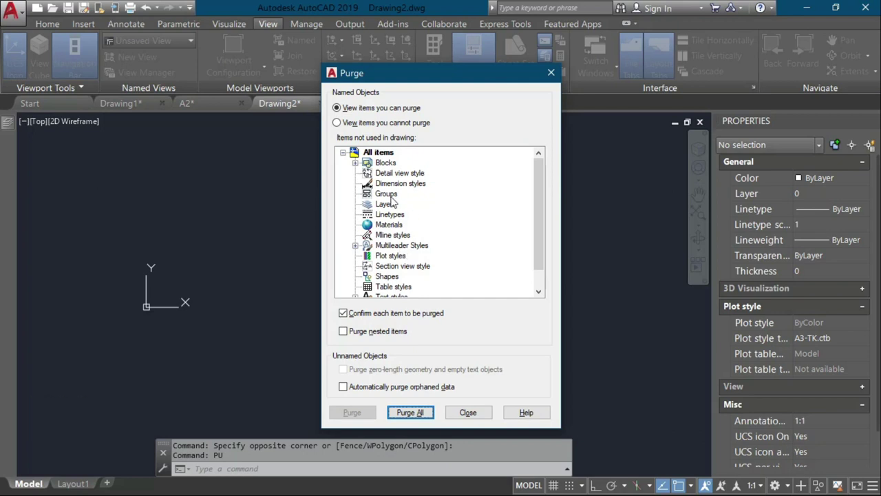
click(371, 331)
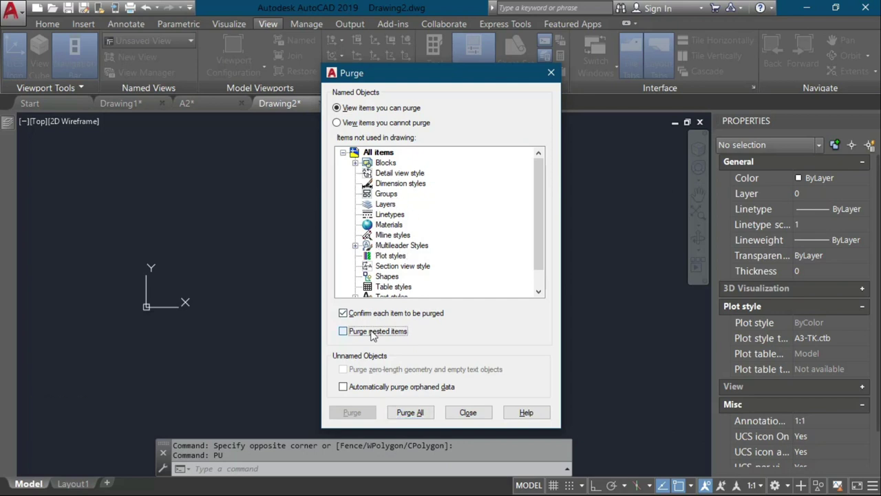
click(364, 388)
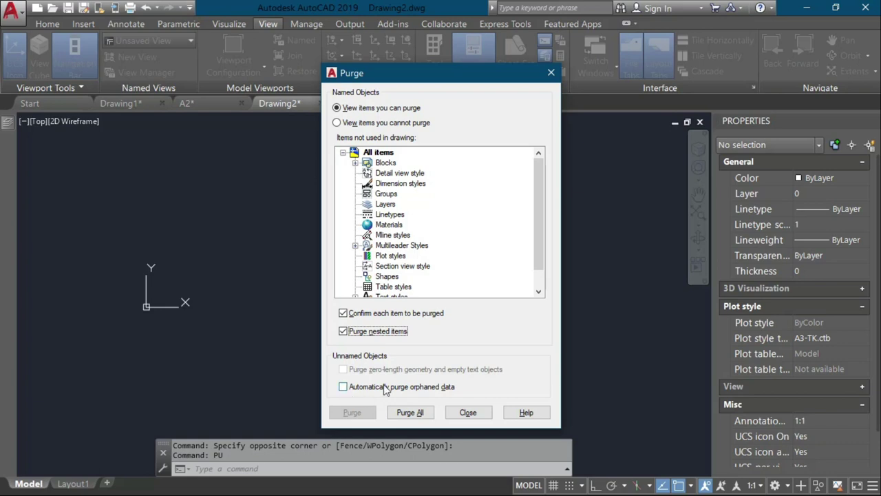
click(407, 412)
click(379, 239)
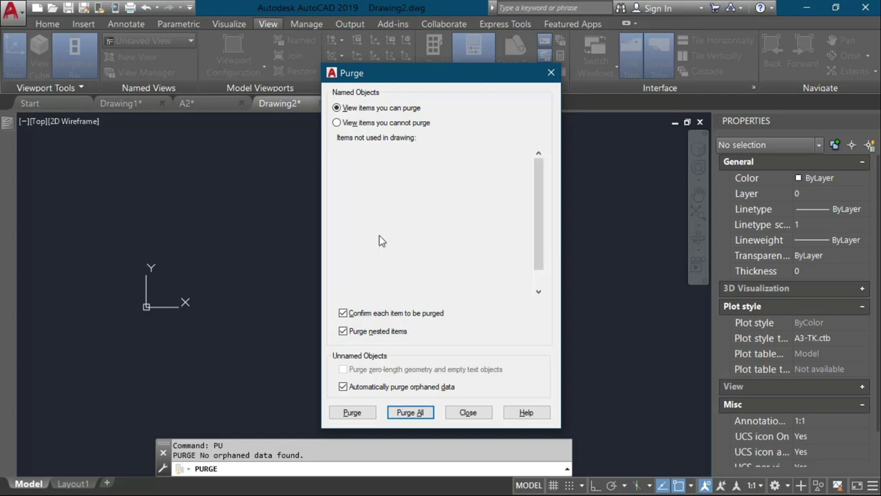
Close Purge, expand the command history and scroll back through earlier commands
click(468, 412)
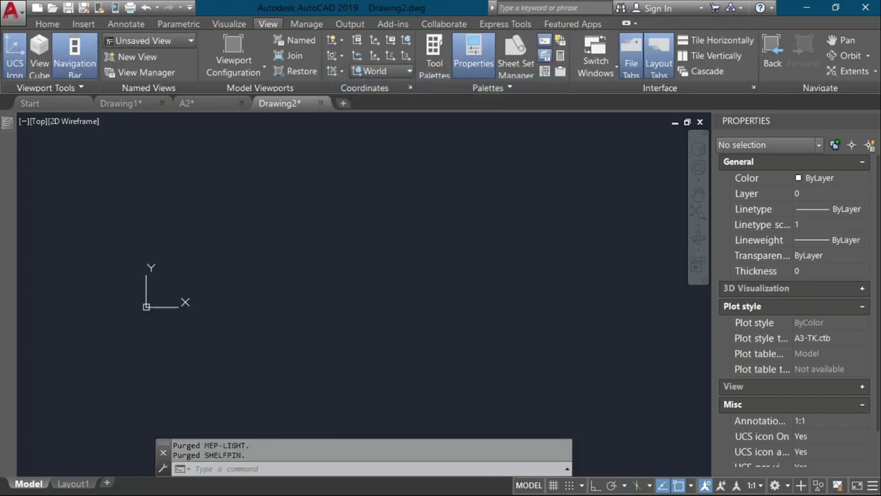
drag(217, 439, 221, 124)
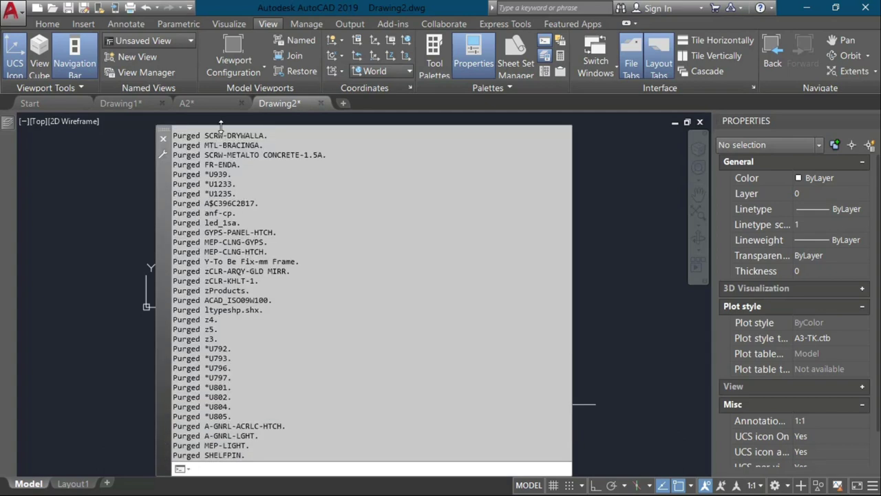
scroll(254, 227, up, 6)
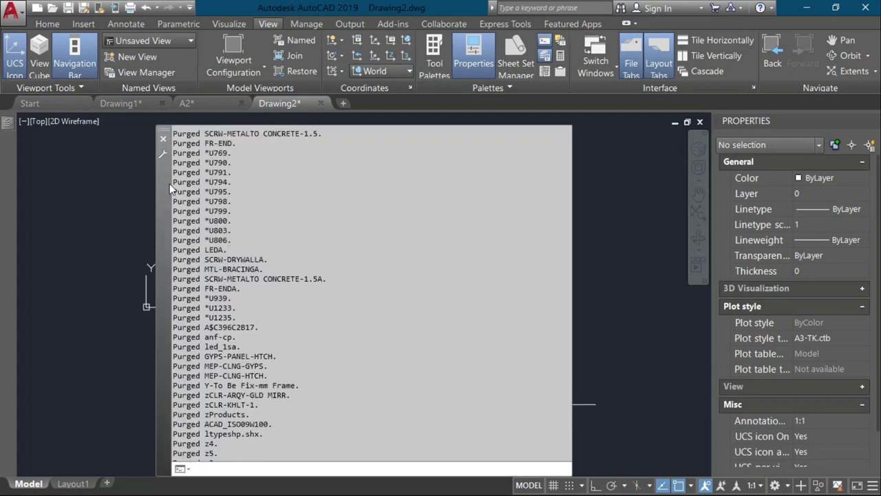
scroll(288, 170, up, 8)
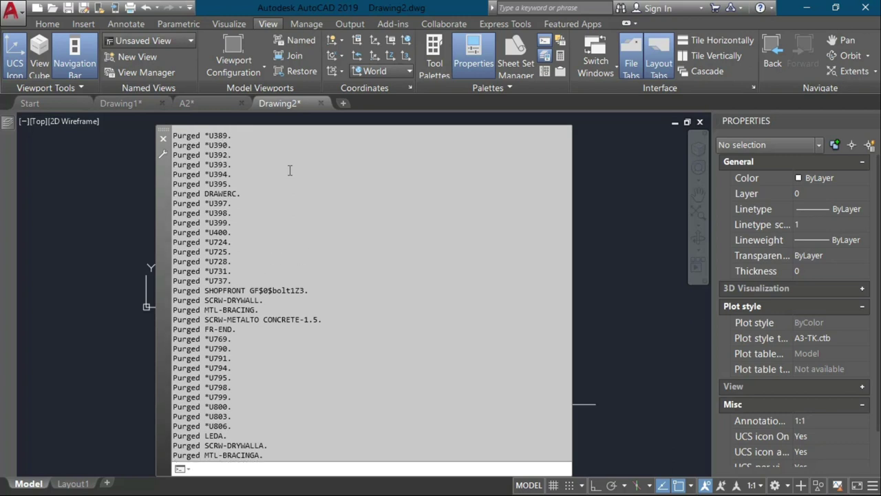
key(Up)
key(Up)
key(Up)
key(Up)
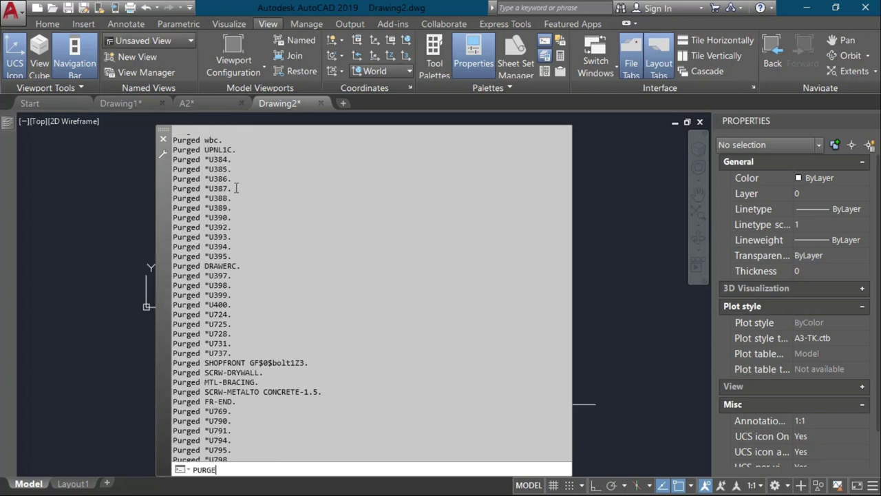
scroll(295, 240, up, 4)
scroll(297, 241, up, 20)
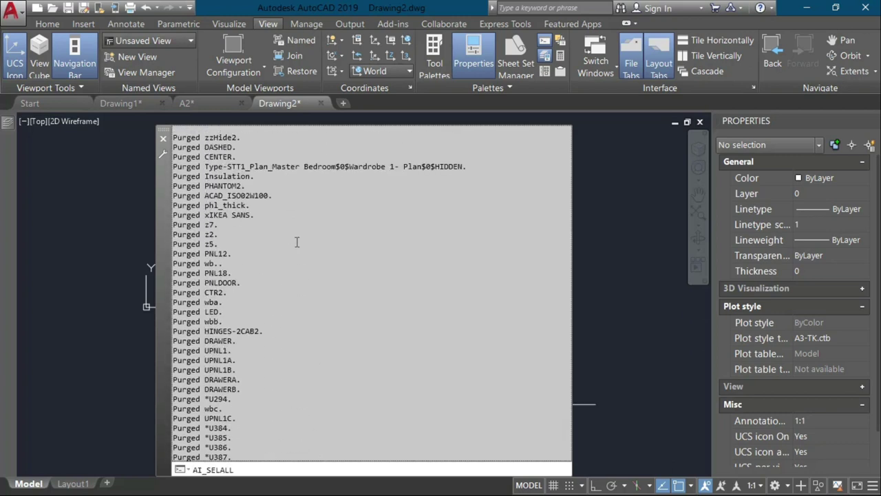
scroll(297, 242, up, 20)
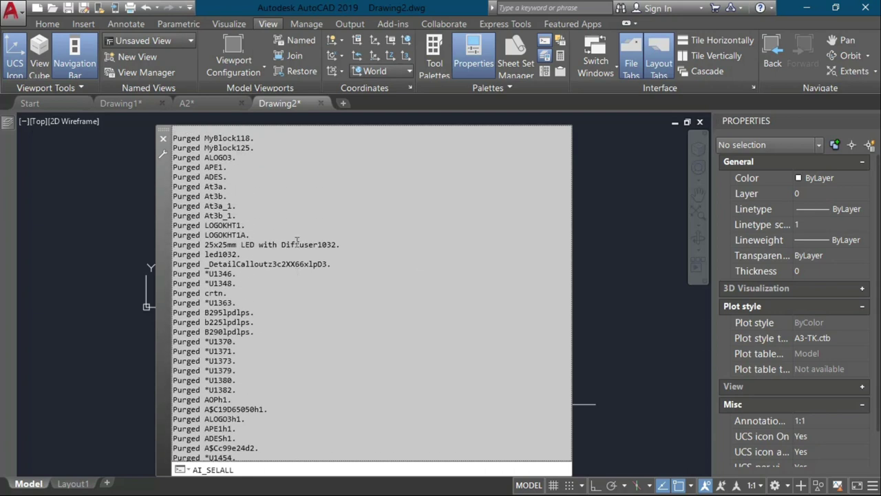
scroll(296, 242, up, 15)
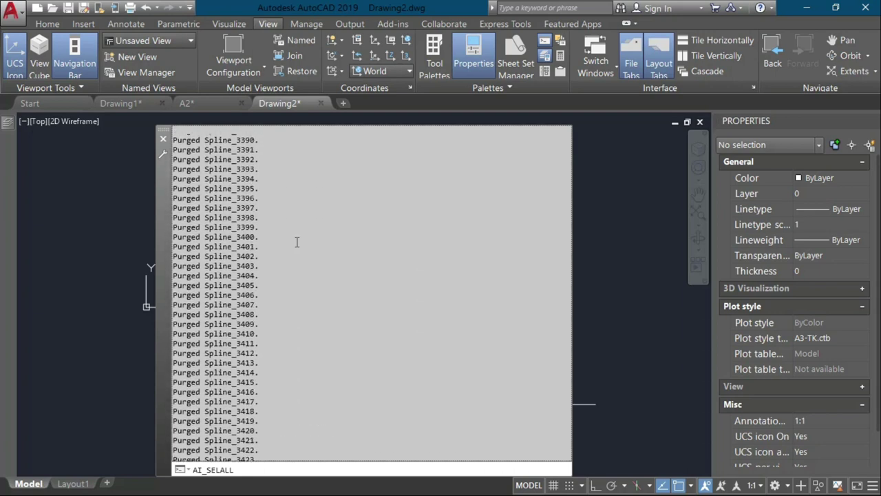
Close the command line window and resize the history to two lines
click(161, 142)
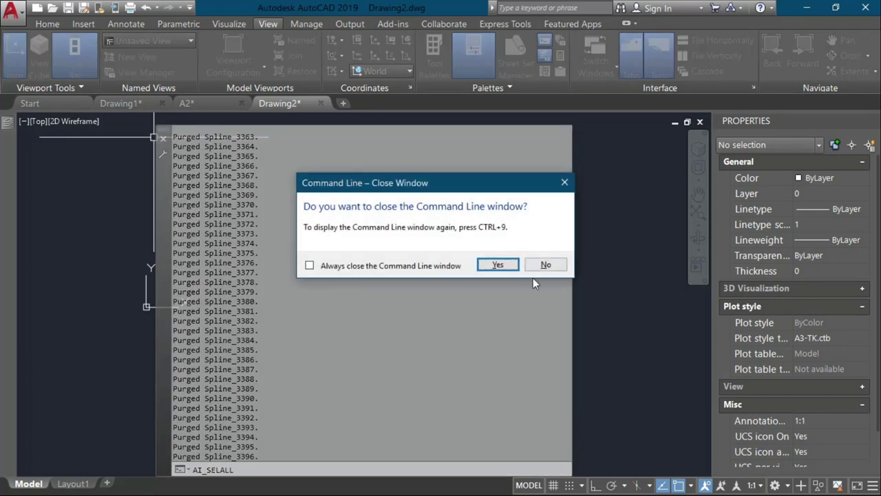
click(488, 271)
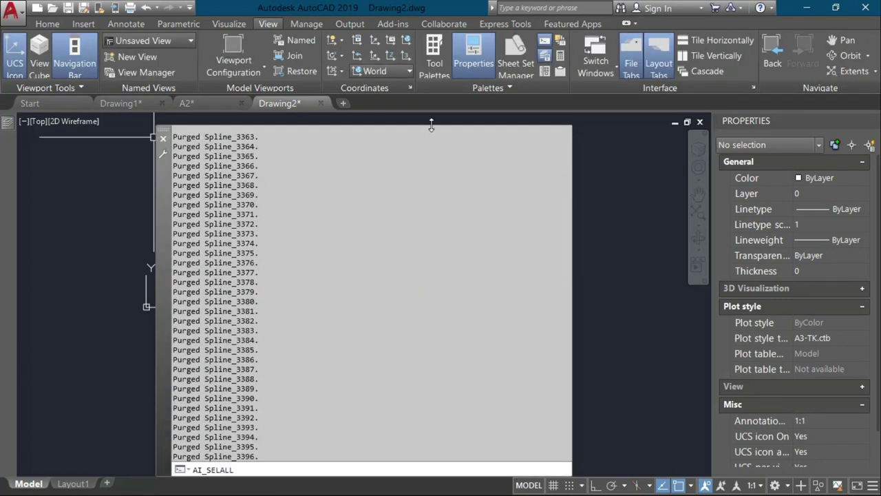
drag(404, 475, 403, 436)
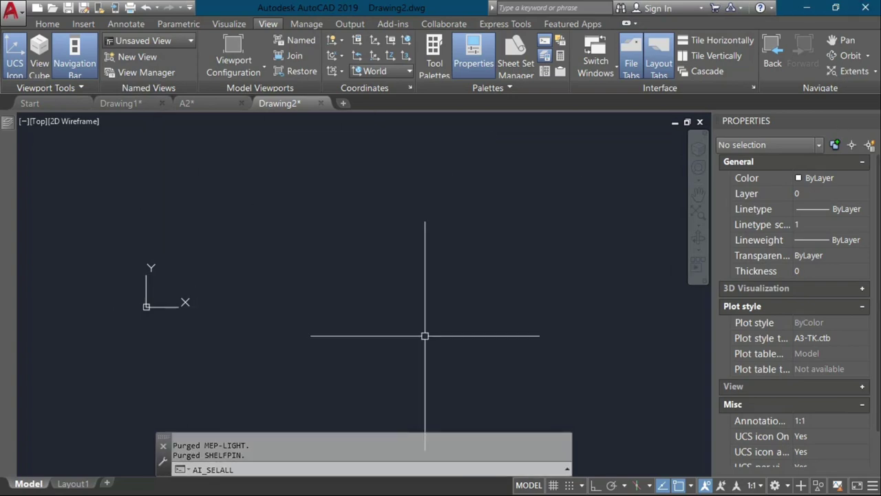
key(super)
Enable Enhance pointer precision in Windows Mouse Properties, apply it, and close Settings
text(mous)
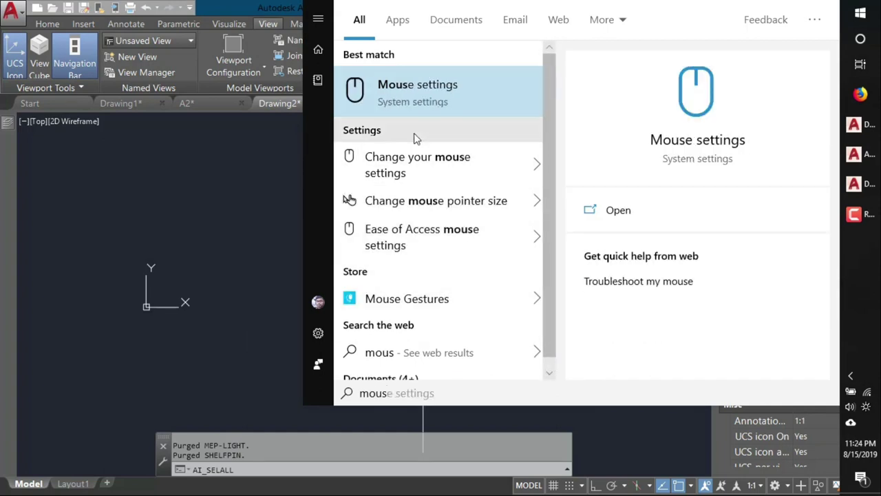
click(422, 160)
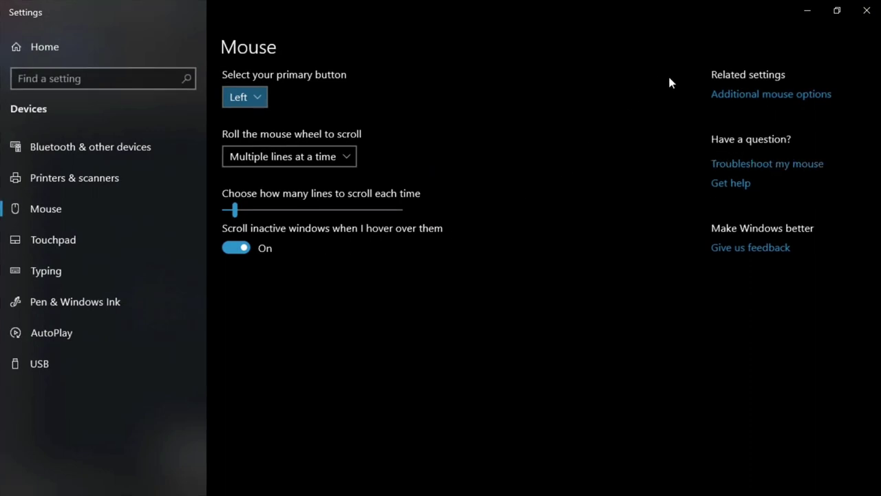
click(716, 96)
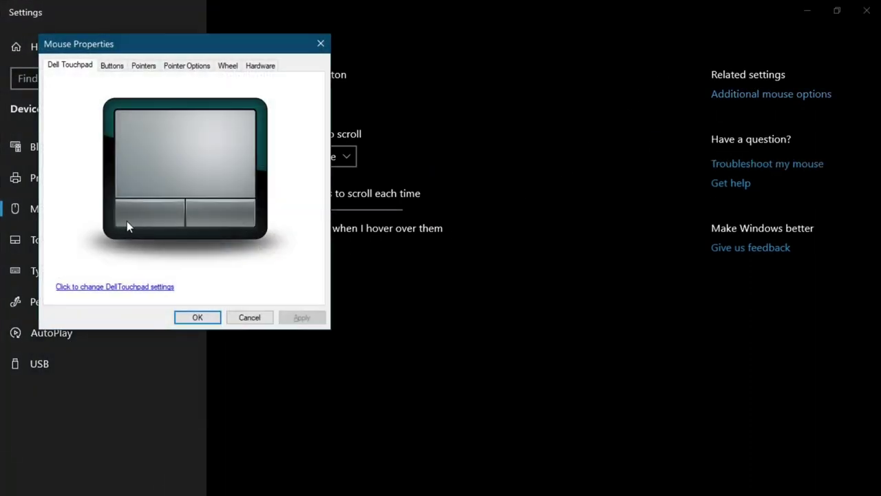
click(184, 66)
click(114, 132)
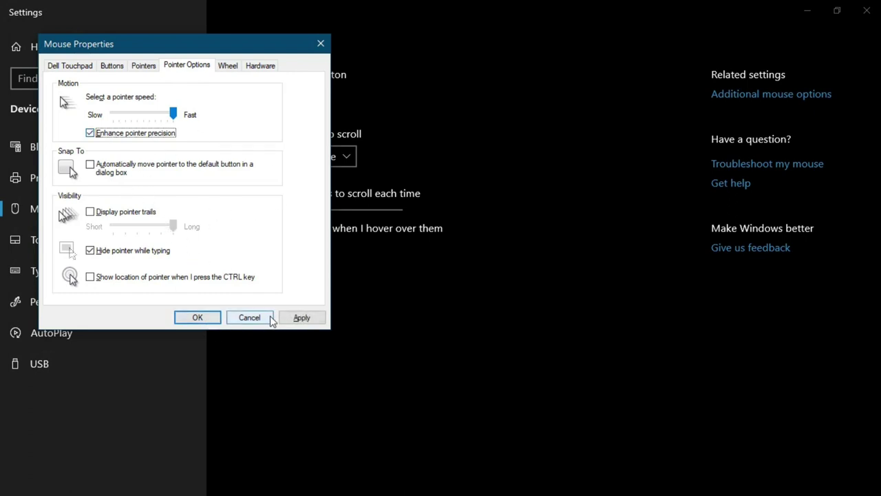
click(298, 317)
click(198, 317)
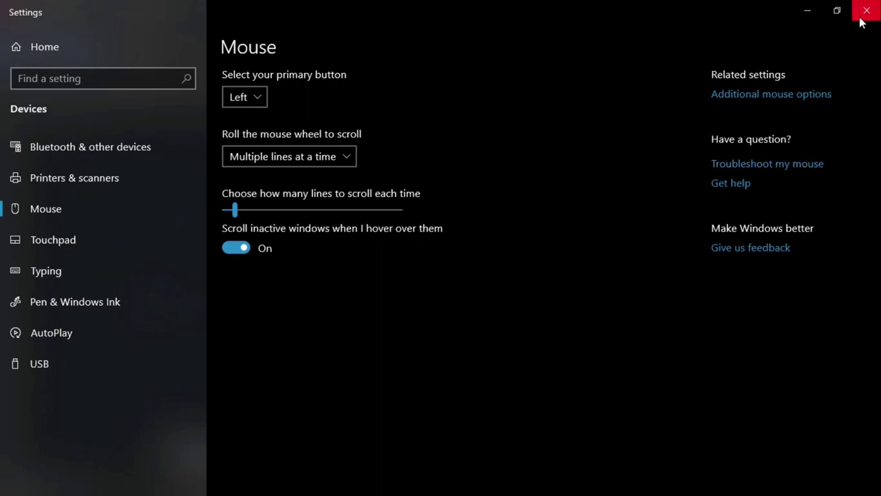
click(862, 15)
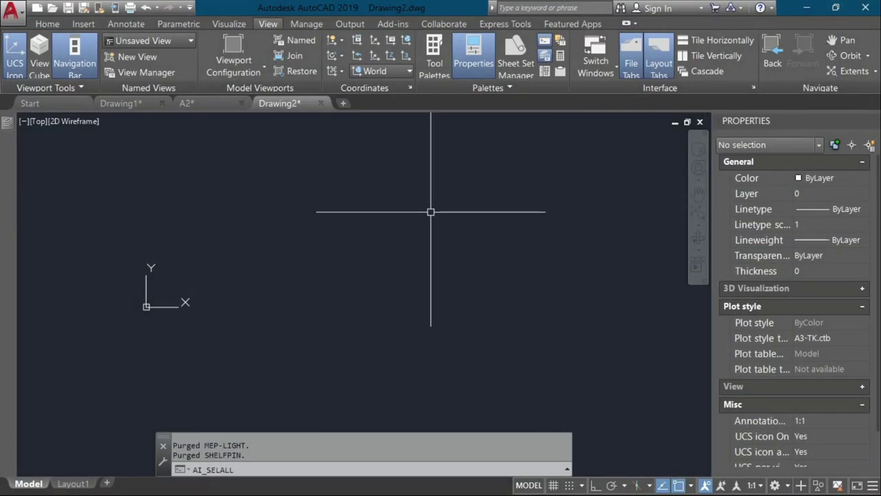
Regenerate the drawing with RE, cancelling afterwards and dismissing a stray selection window
text(re)
key(Return)
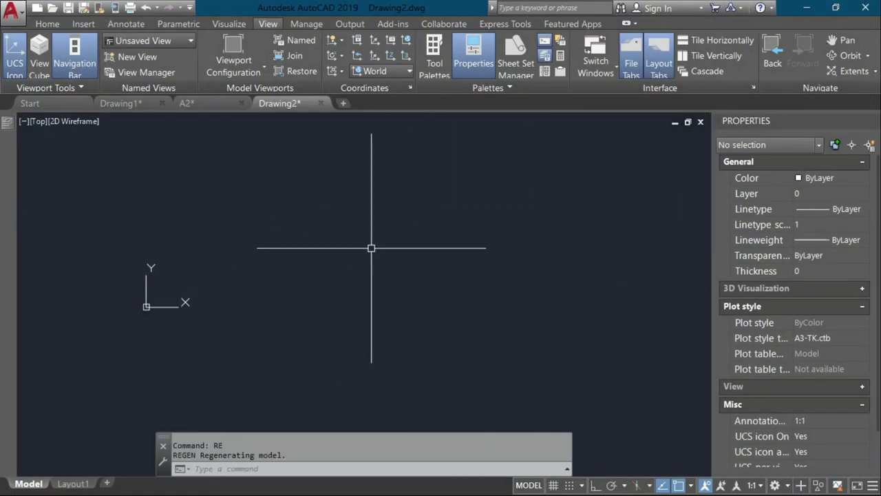
key(Escape)
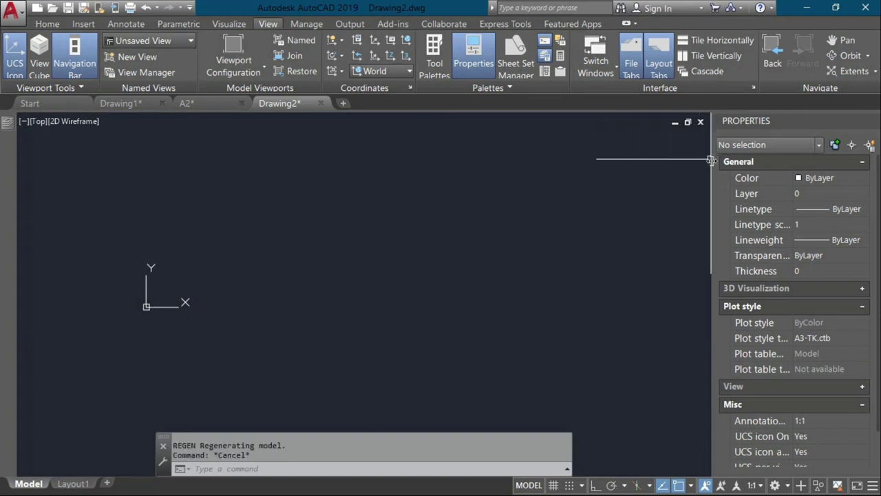
mouse_move(8, 137)
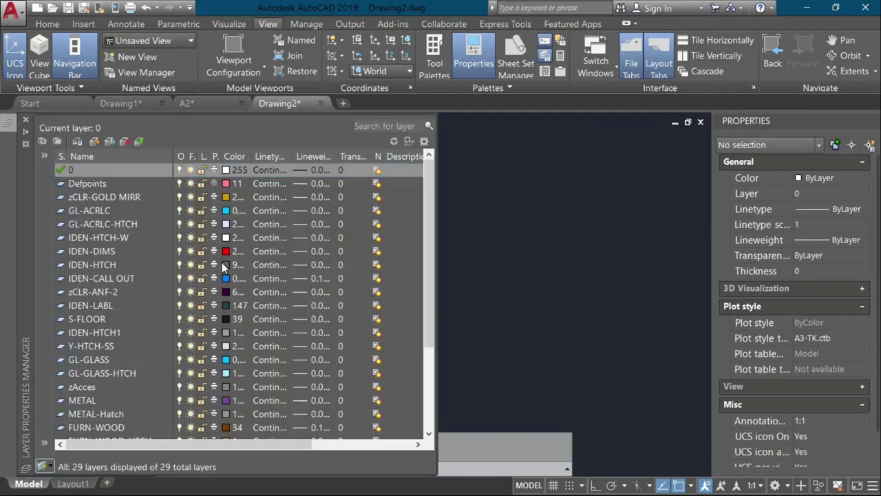
scroll(127, 227, down, 3)
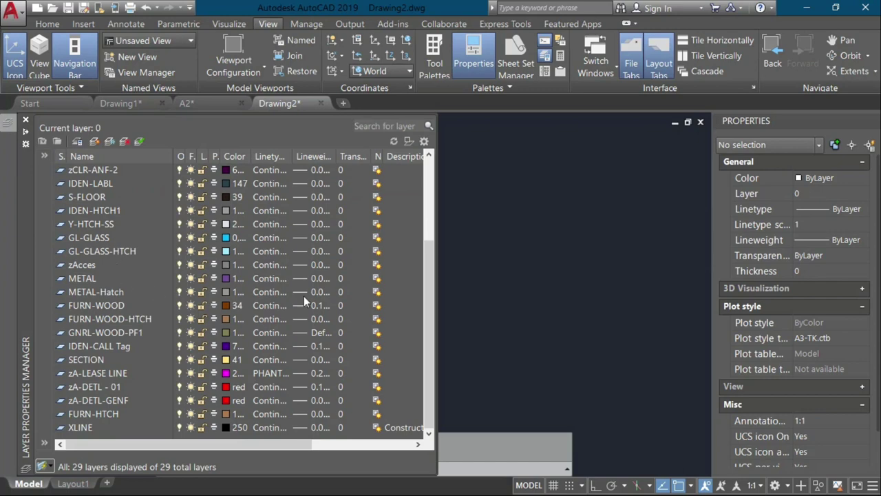
click(473, 234)
key(Escape)
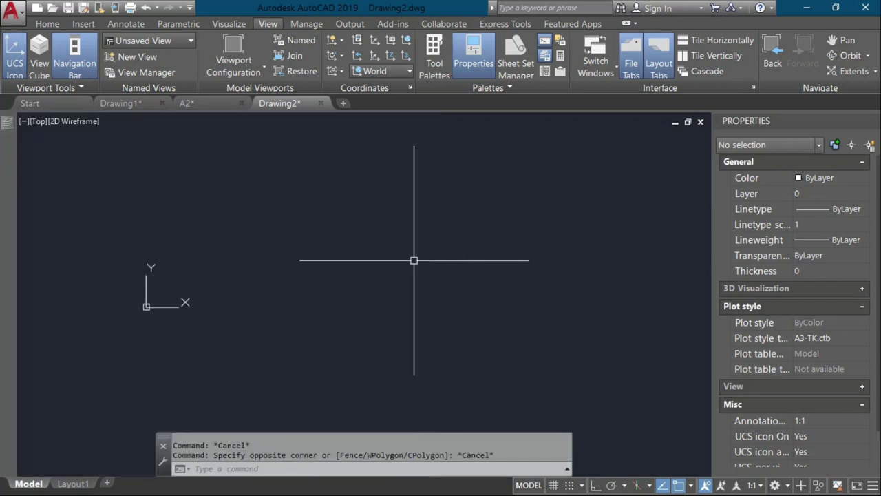
Zoom to the drawing's full extents with Z, E
text(z)
key(Return)
text(e)
key(Return)
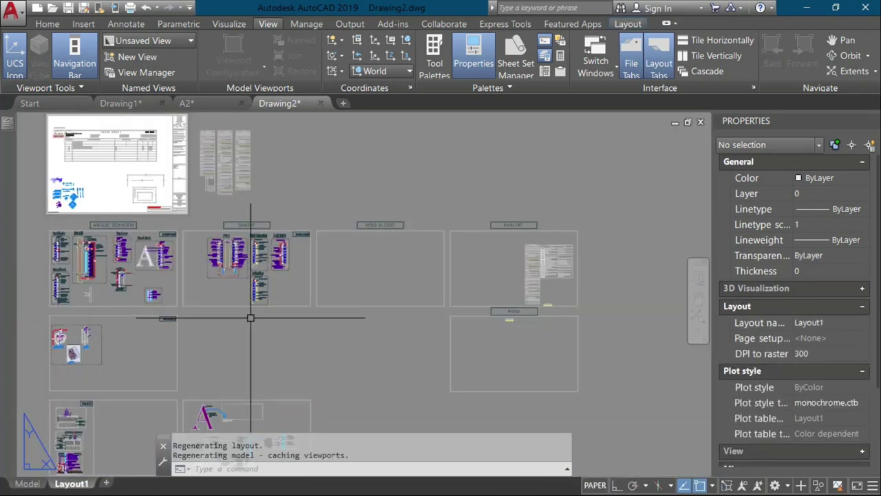
Erase all 1949 objects on Layout1
scroll(251, 318, down, 5)
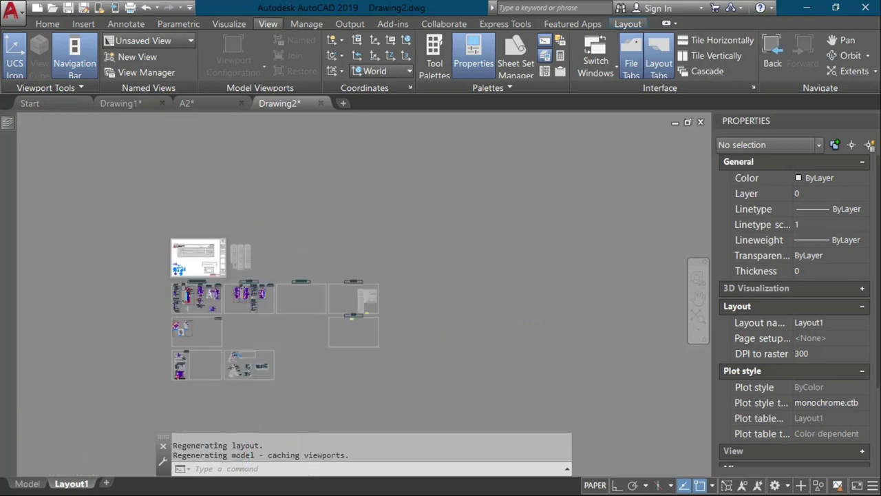
key(ctrl+a)
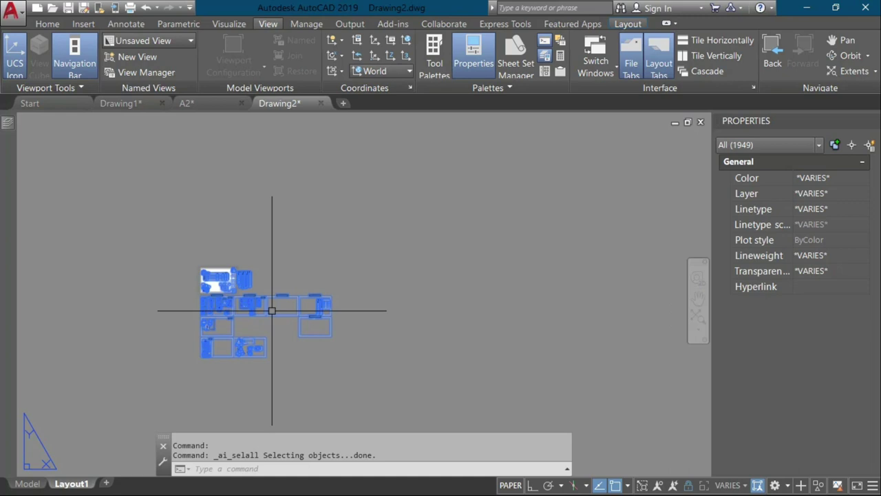
key(Delete)
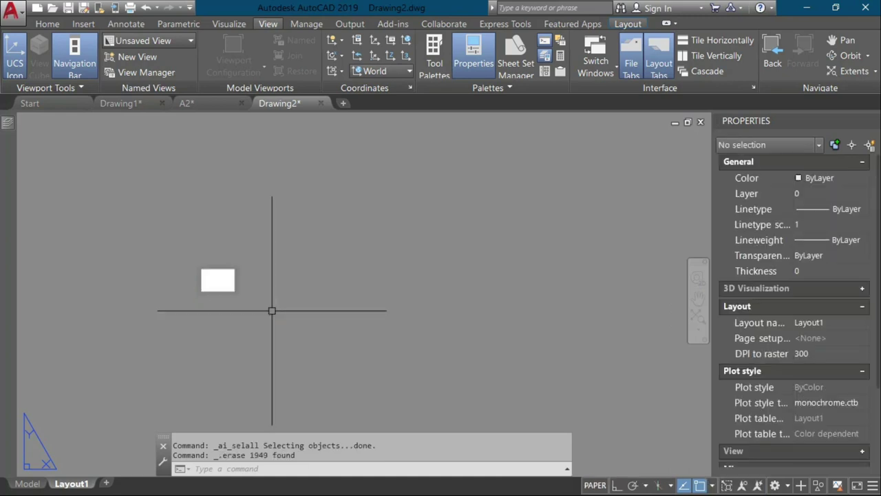
Switch back to model space with the MODEL command
text(MO)
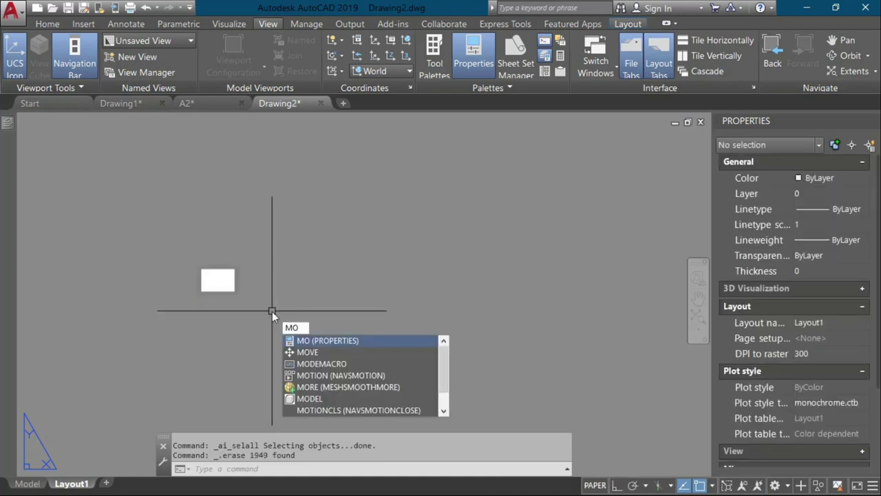
key(Escape)
text(MODEL)
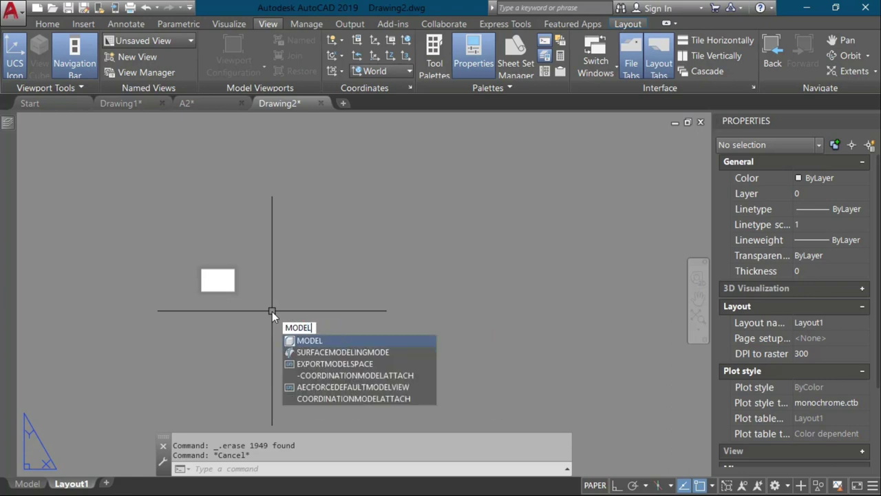
key(Return)
text(PU)
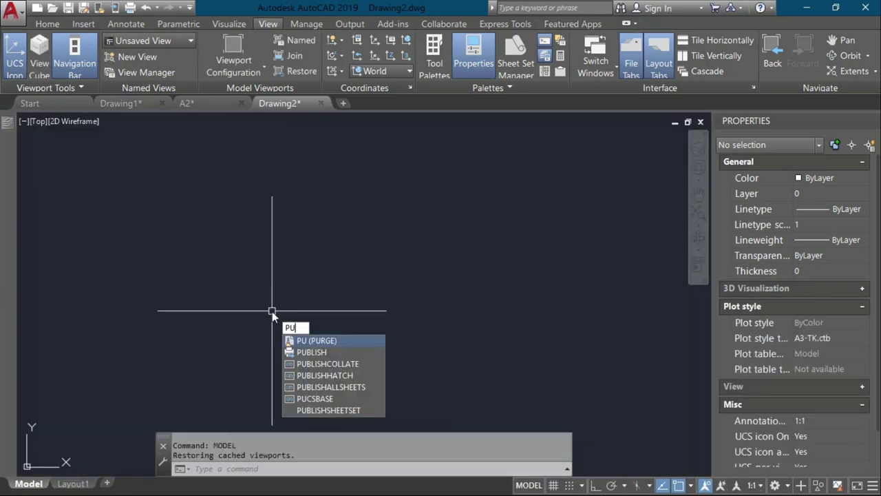
Cancel the pending PU entry and clear a selection window in the drawing
key(Escape)
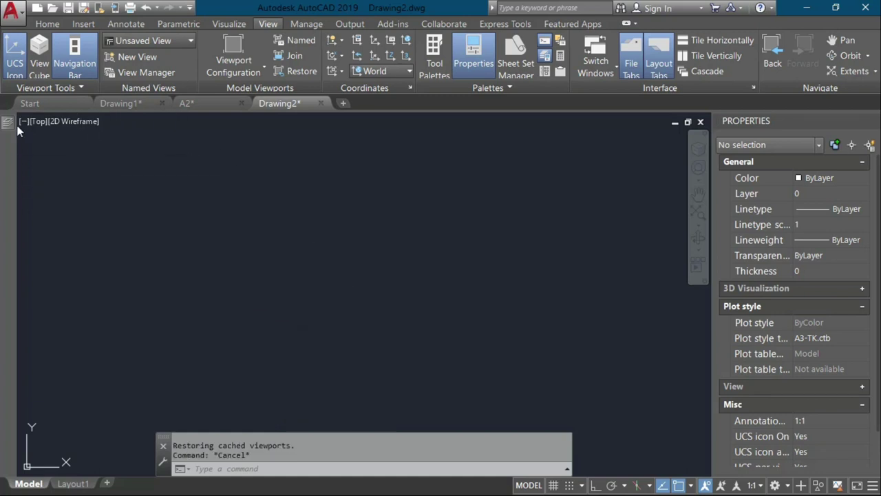
mouse_move(9, 129)
scroll(103, 314, down, 3)
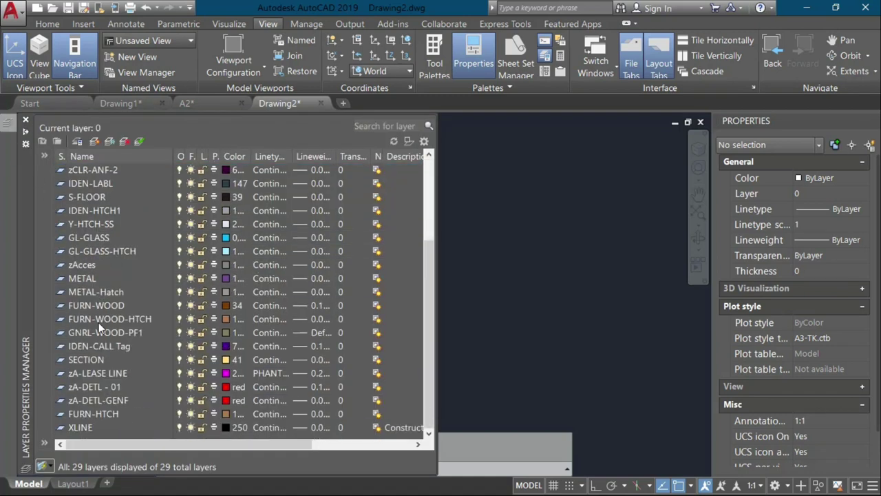
click(491, 318)
click(491, 318)
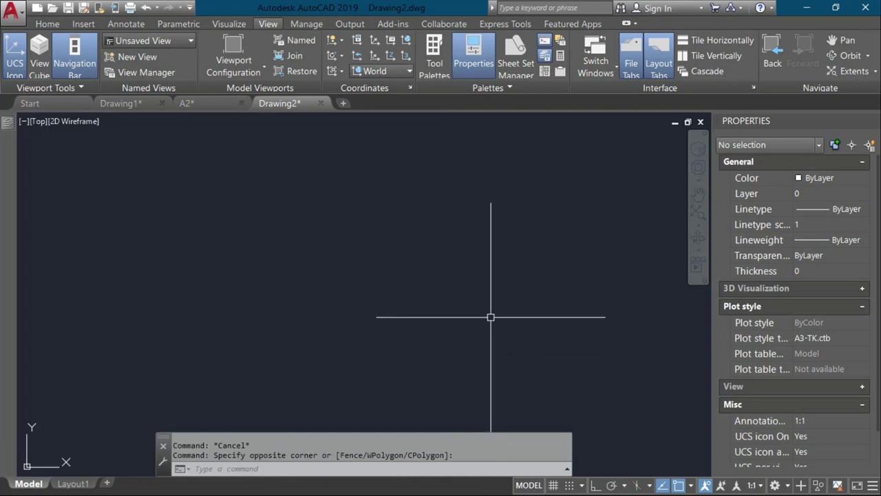
Run PU, purge all unused items at once, and close the Purge dialog
text(PU)
key(Return)
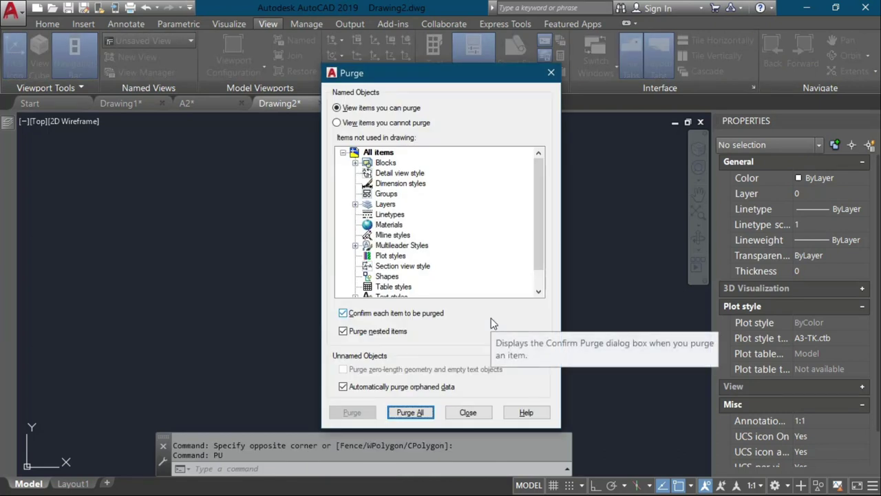
click(421, 412)
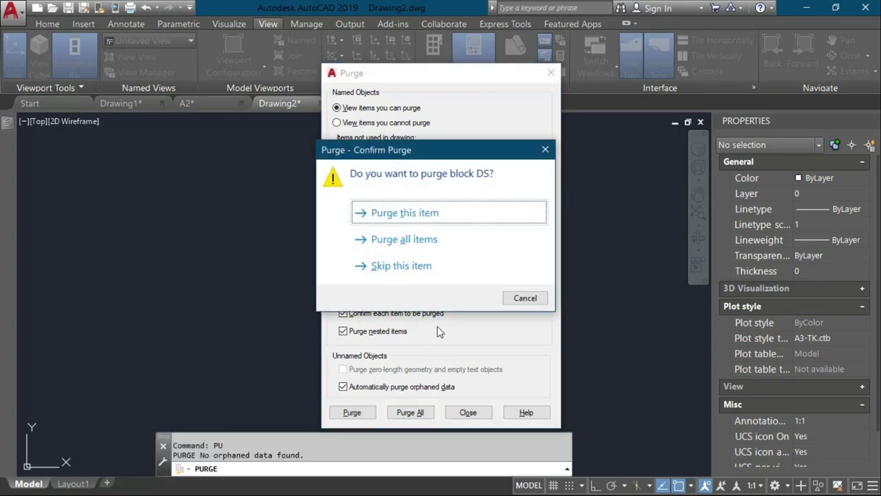
click(433, 239)
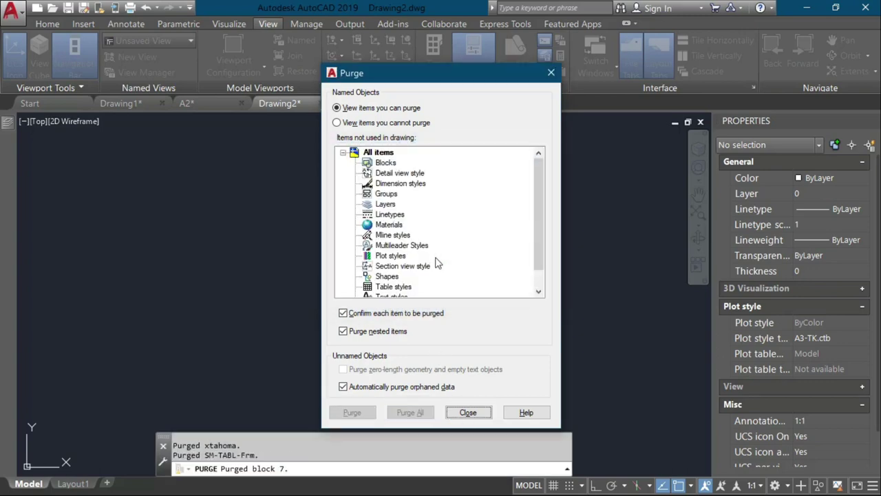
click(454, 413)
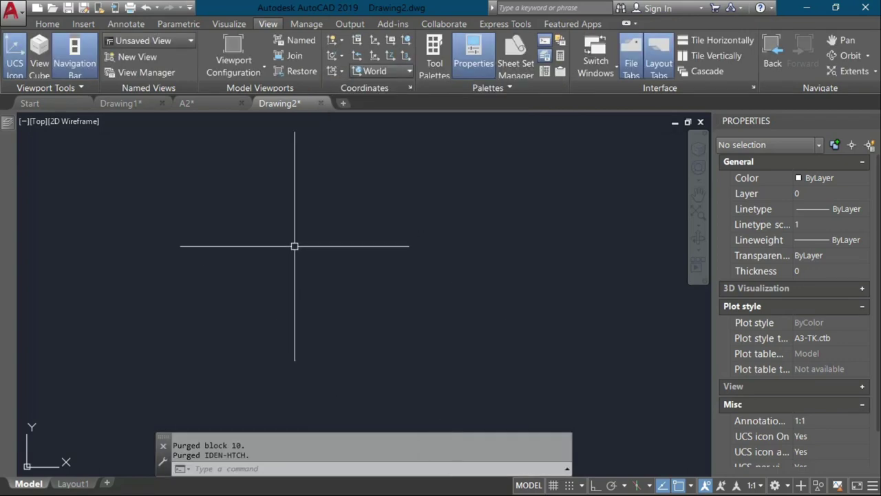
mouse_move(7, 127)
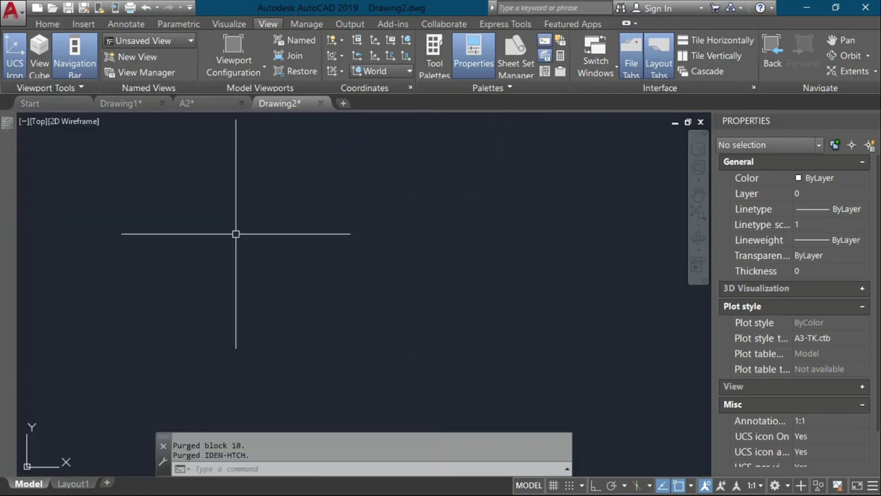
Create a new layer in Layer Properties Manager and name it Test
click(231, 234)
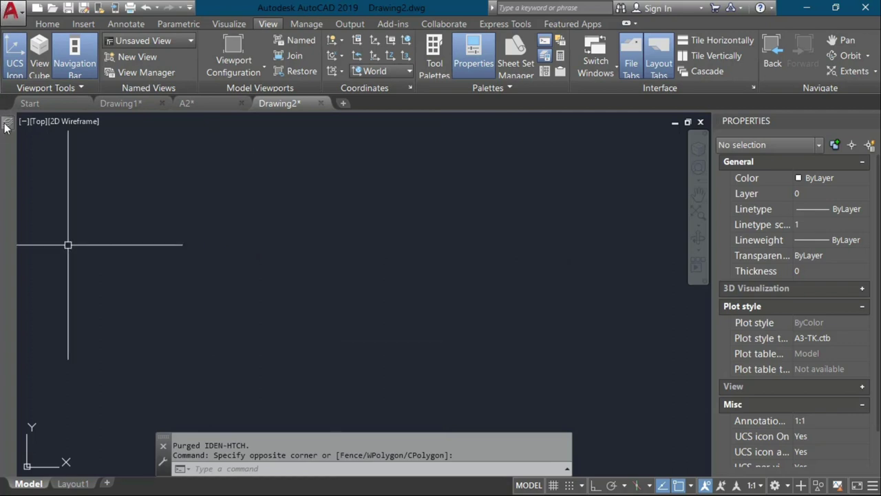
mouse_move(7, 128)
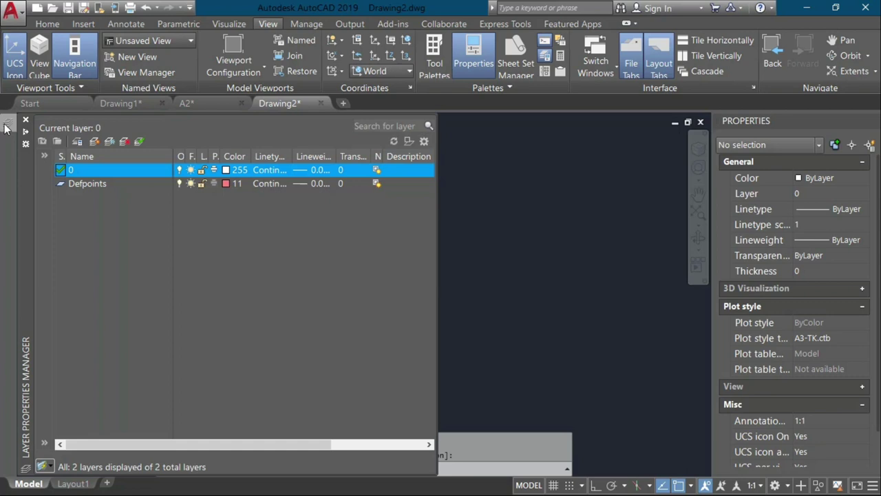
click(94, 142)
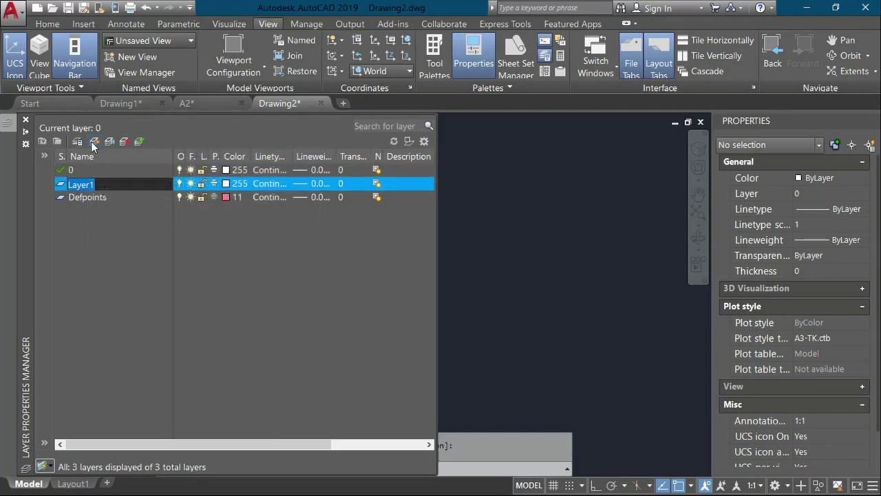
key(BackSpace)
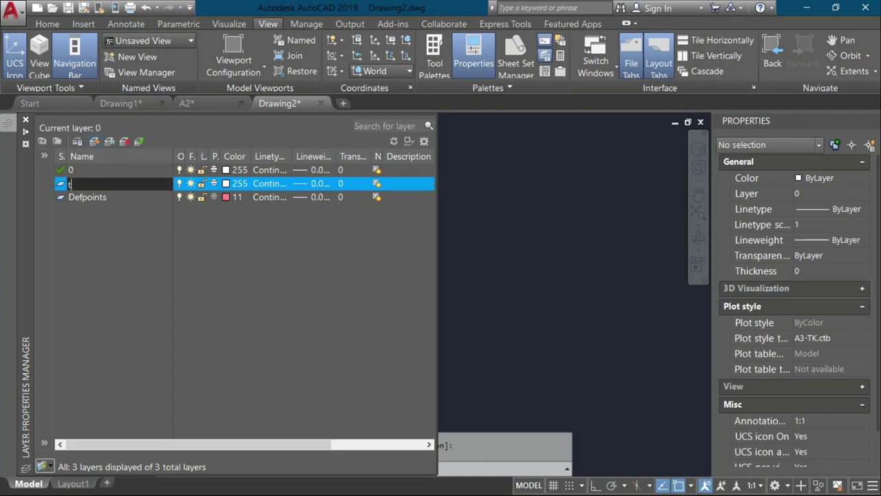
text(TES)
key(BackSpace)
key(BackSpace)
text(est)
key(Return)
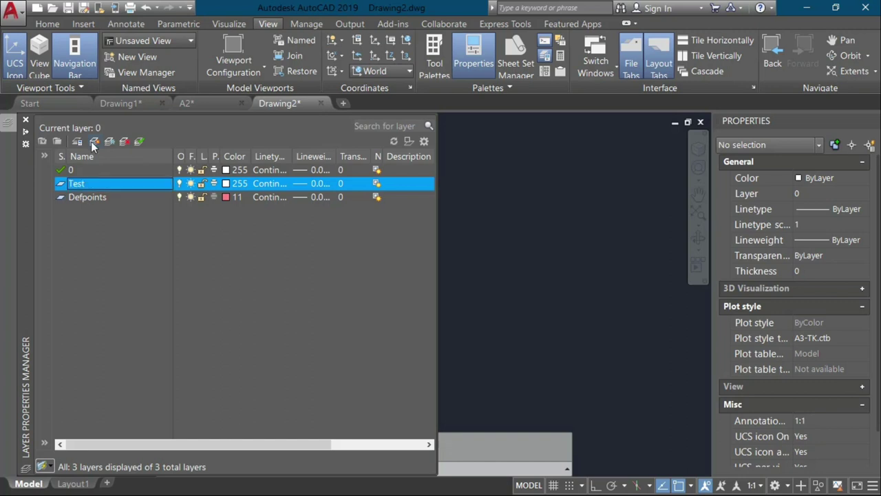
Select the Defpoints, Test and 0 layers in turn
click(89, 195)
click(93, 185)
click(97, 174)
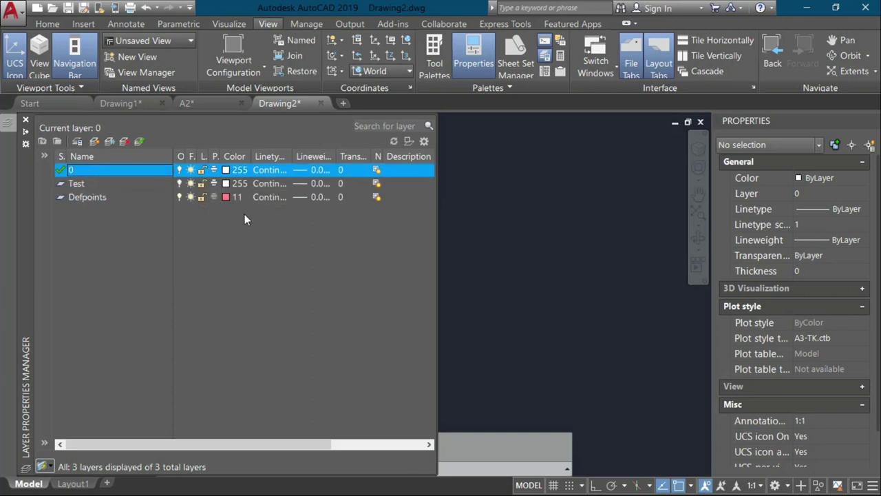
Draw a horizontal line on layer 0 with the L command
text(l)
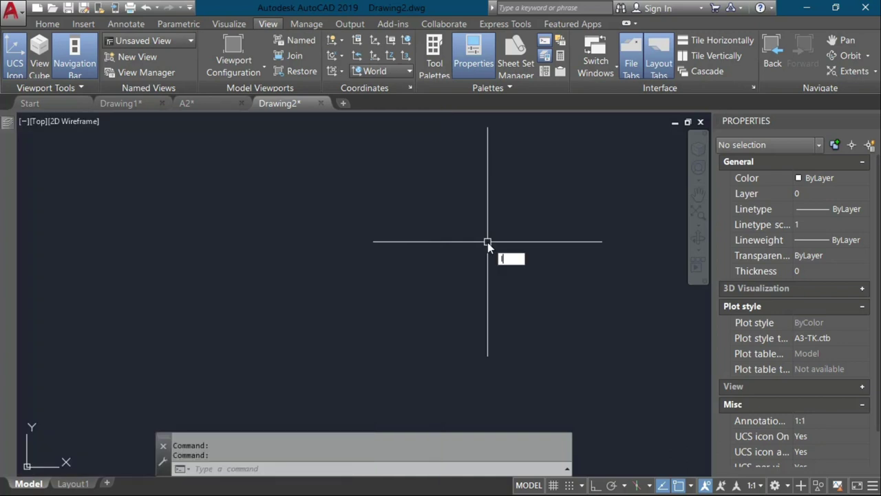
key(Return)
click(240, 210)
click(375, 211)
key(Escape)
key(Escape)
Make Defpoints the current layer, draw another line, and open the layer list with LA
click(474, 39)
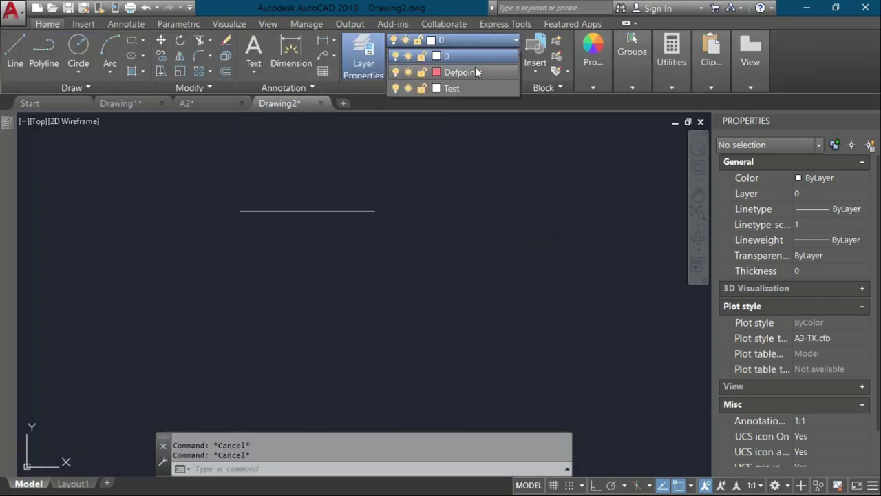
click(475, 72)
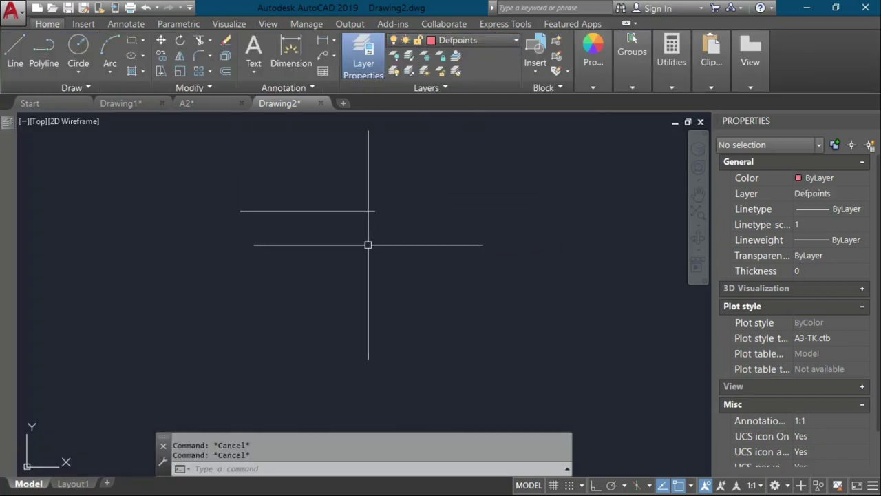
text(l)
key(Return)
click(254, 246)
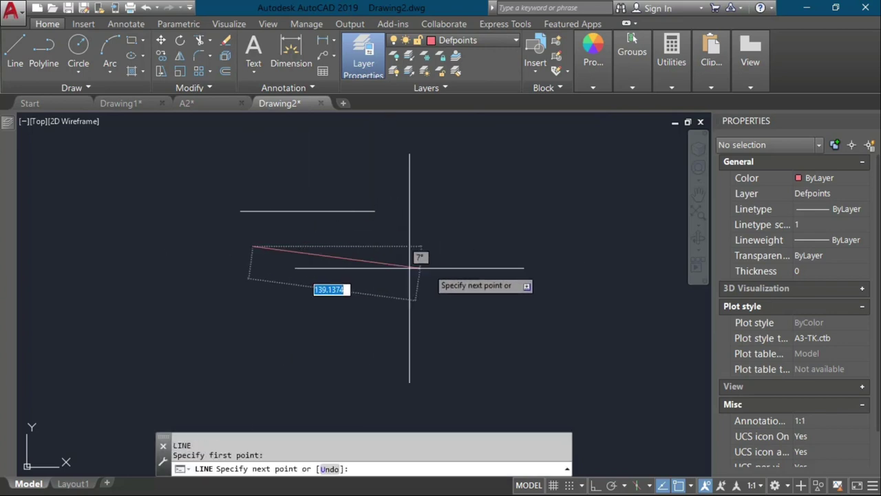
key(Escape)
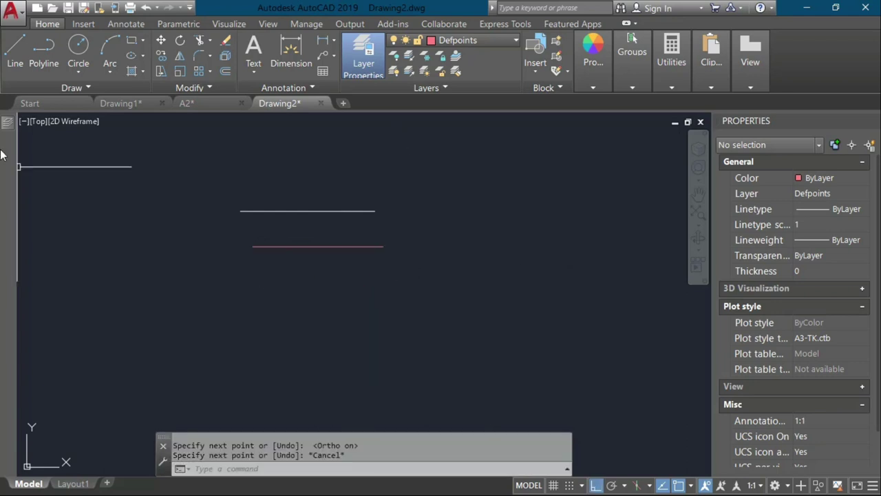
text(la)
key(Return)
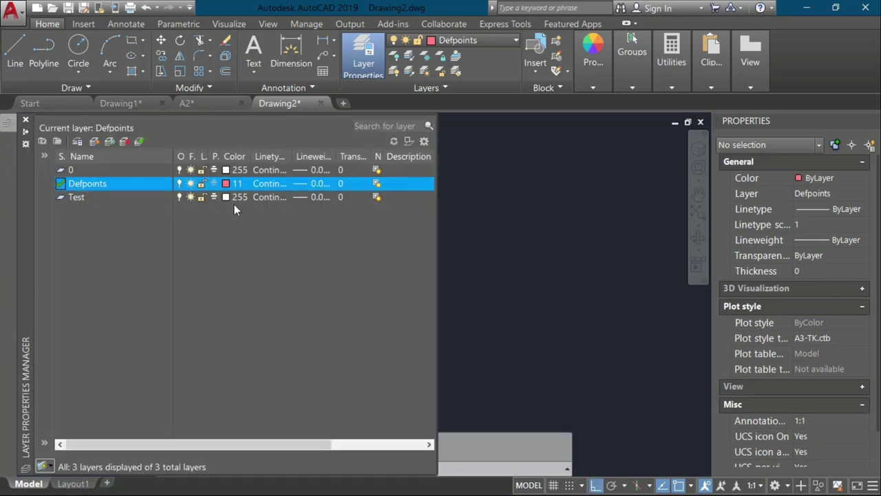
Make Test the current layer and give it the colour magenta
double_click(83, 174)
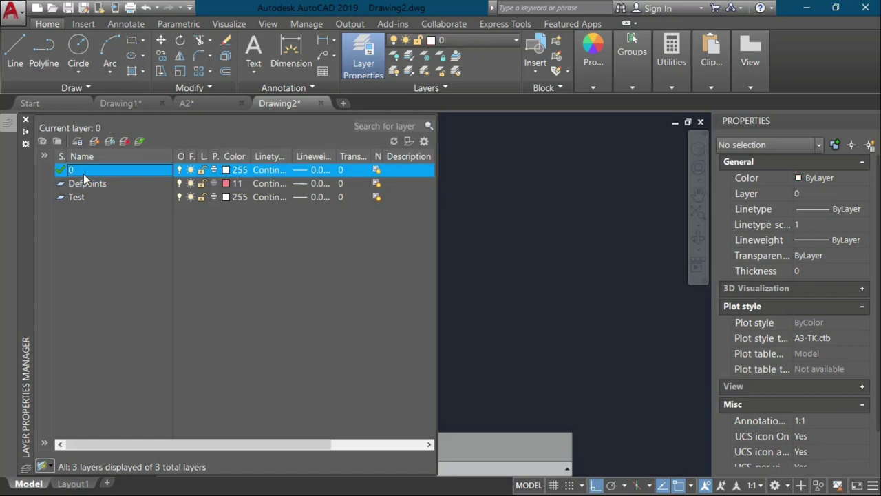
double_click(82, 198)
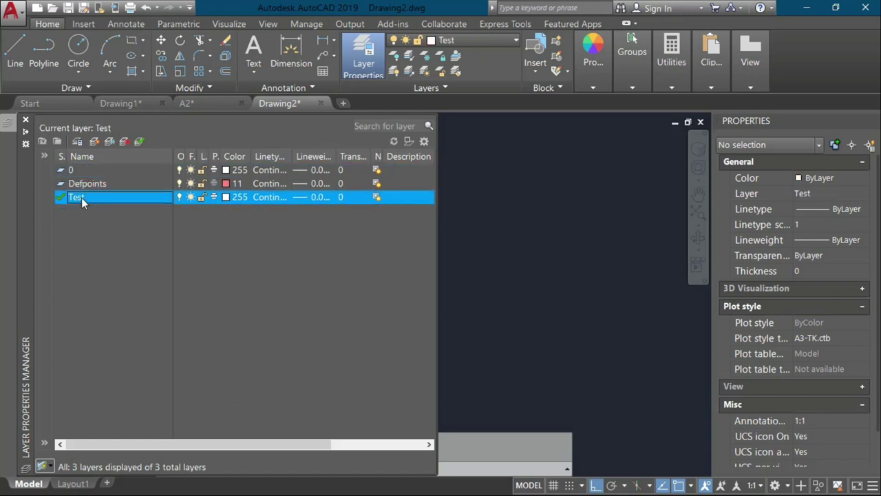
click(226, 197)
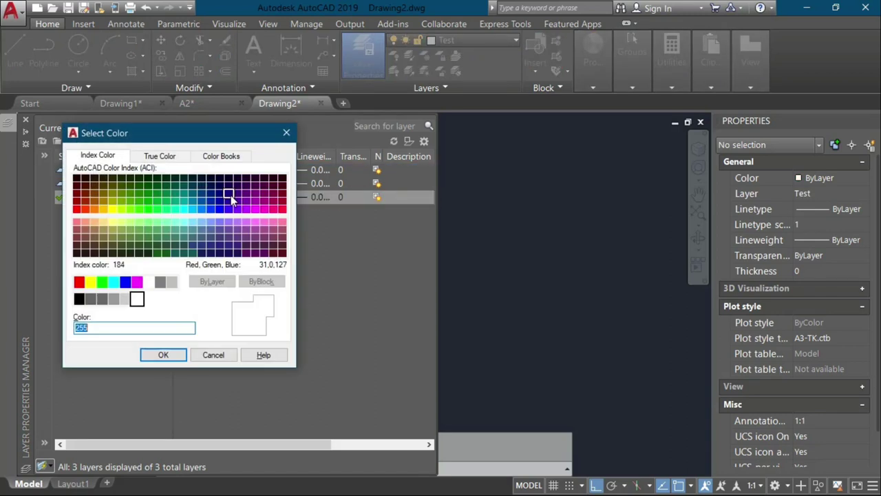
click(136, 281)
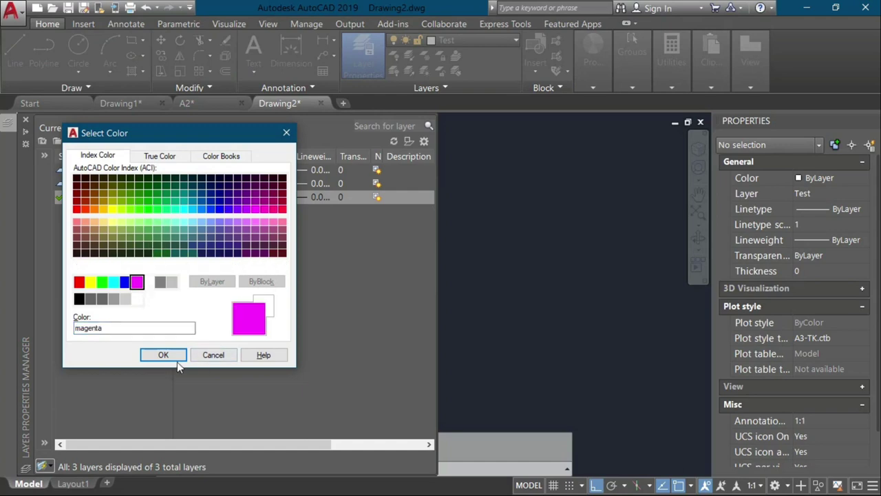
click(160, 355)
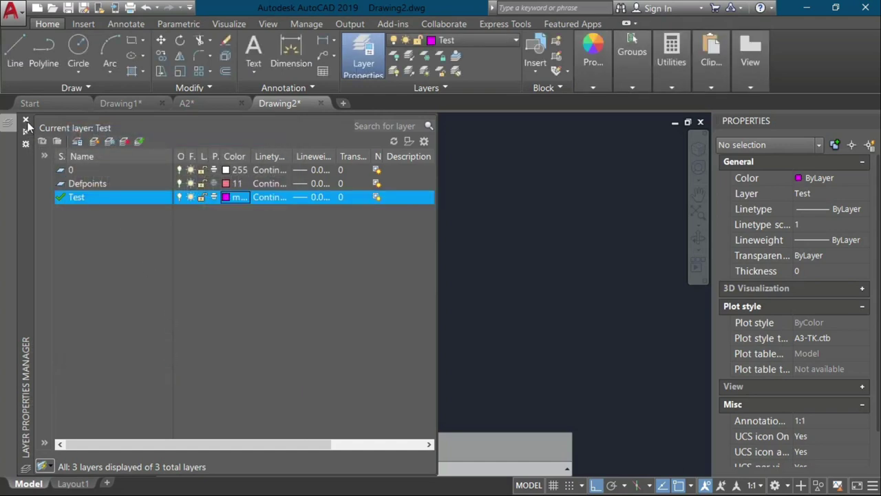
click(25, 120)
Draw a horizontal magenta line below the others, then reopen the layer list
text(l)
key(Return)
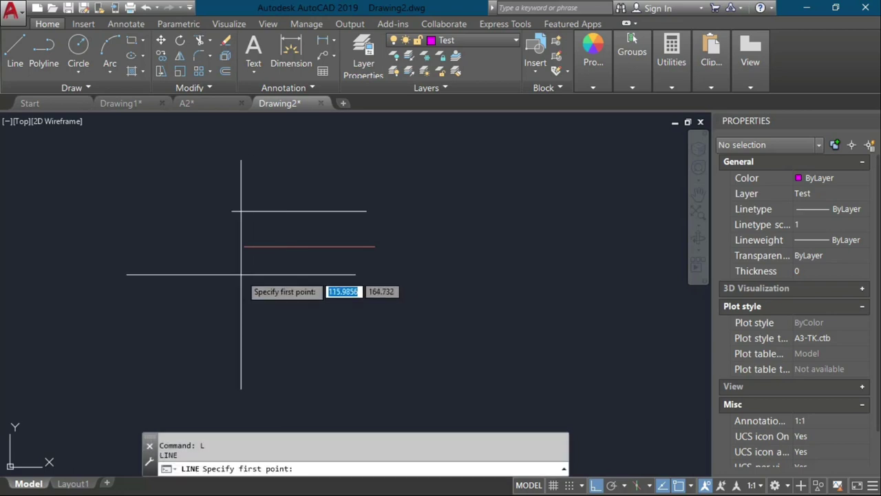
click(241, 276)
click(363, 275)
key(Escape)
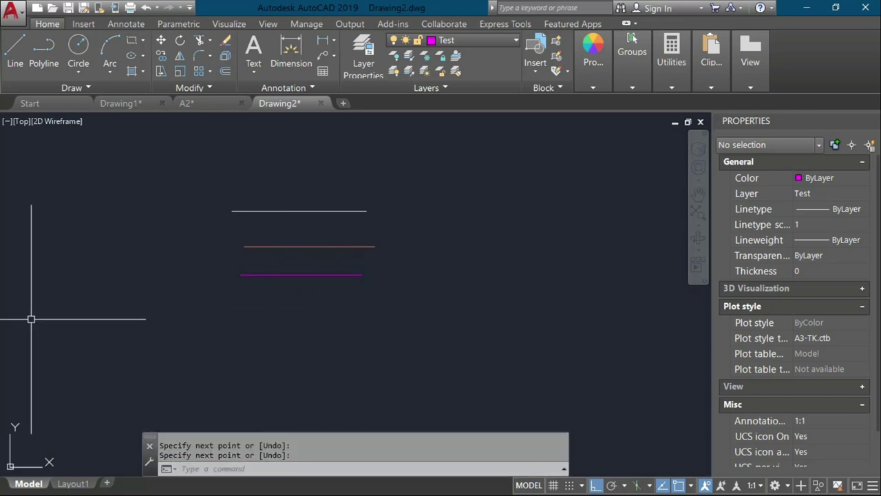
text(la)
key(Return)
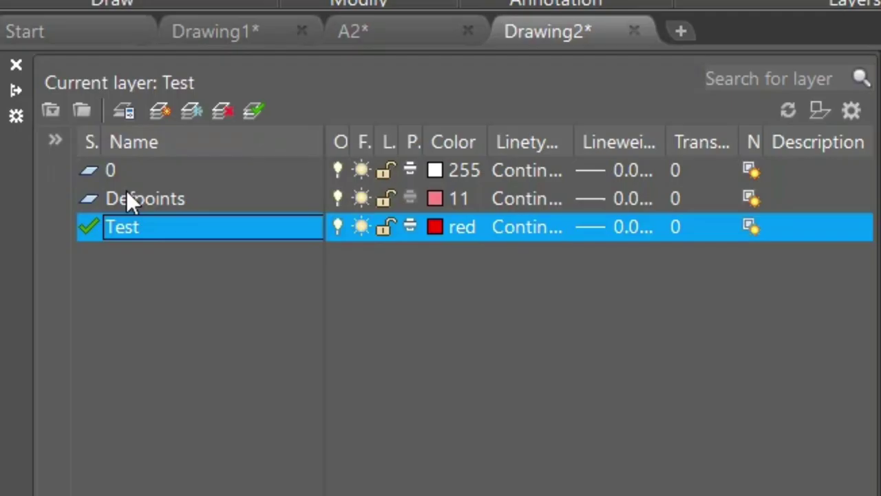
Create a new layer named 'Test 2'
click(128, 195)
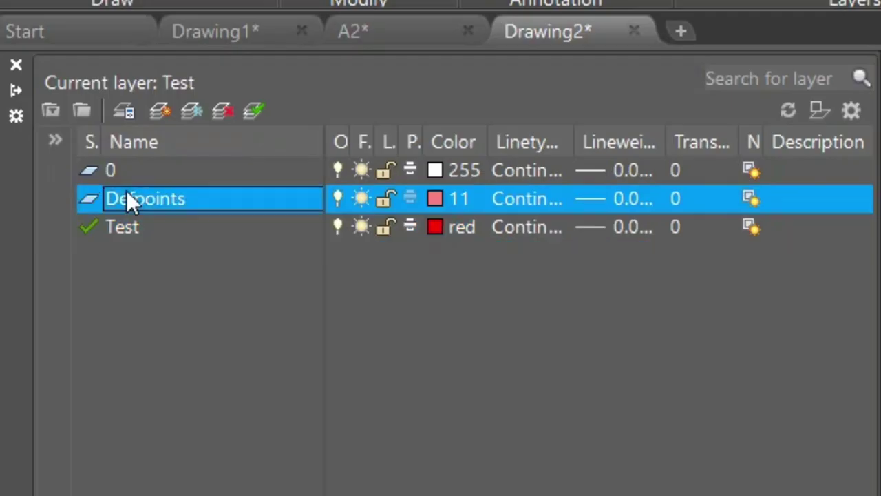
click(161, 110)
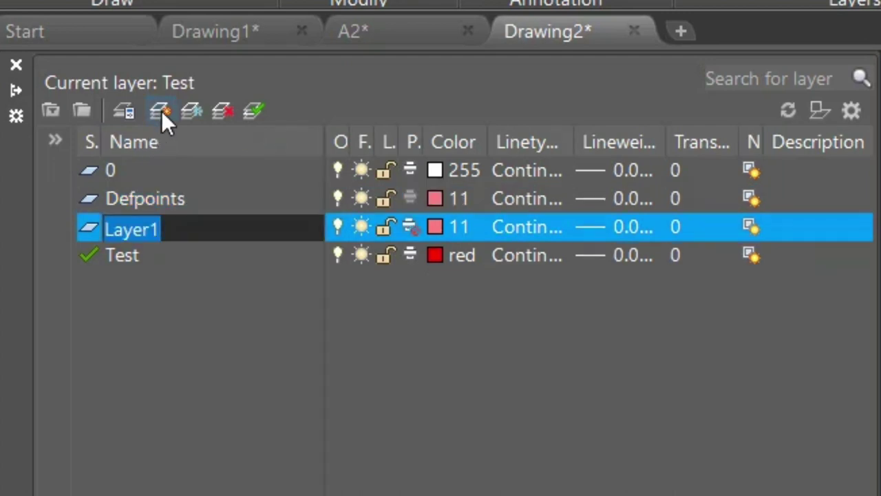
text(t)
key(BackSpace)
text(Te)
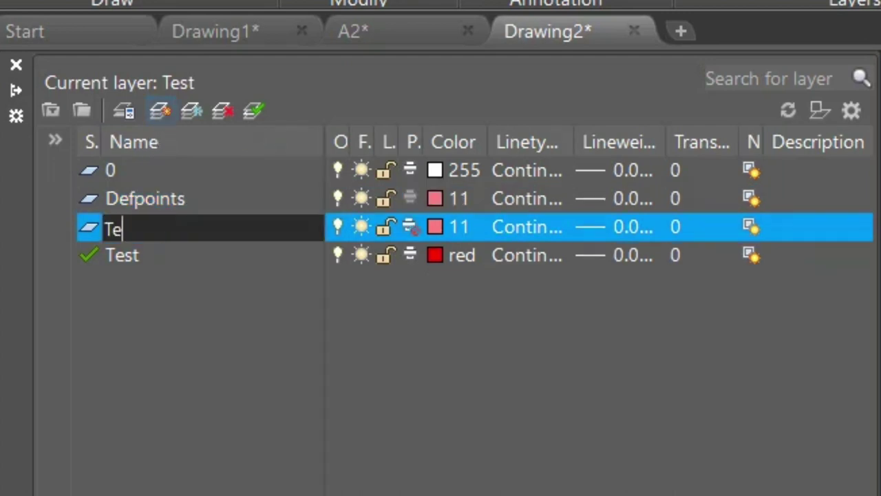
text(st 2)
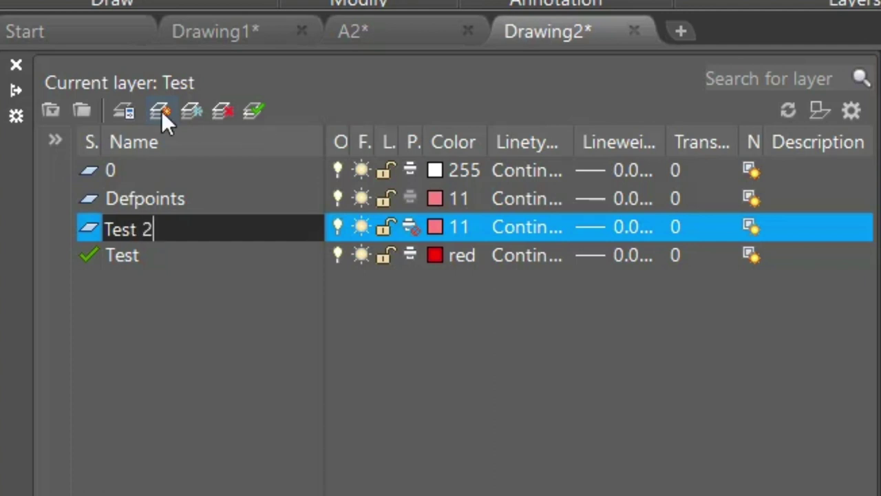
key(Return)
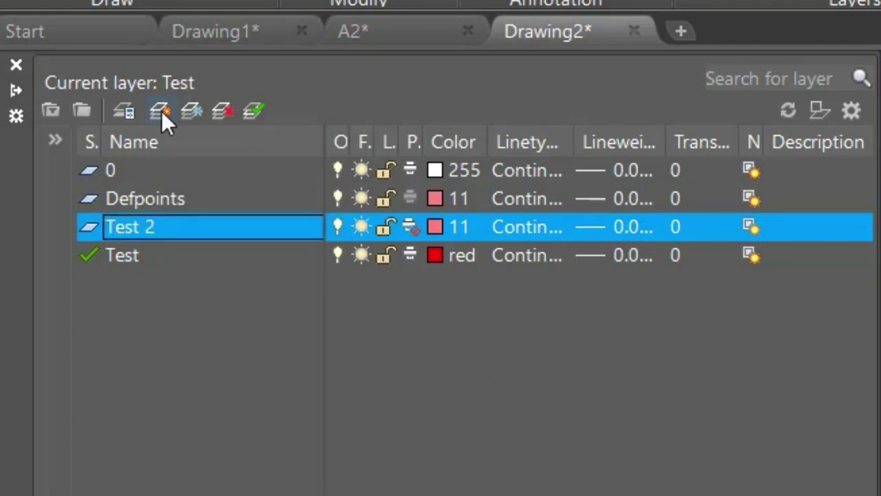
Refresh the layer list so Test 2 sorts after Test, then reselect Test
click(48, 293)
click(148, 319)
click(787, 112)
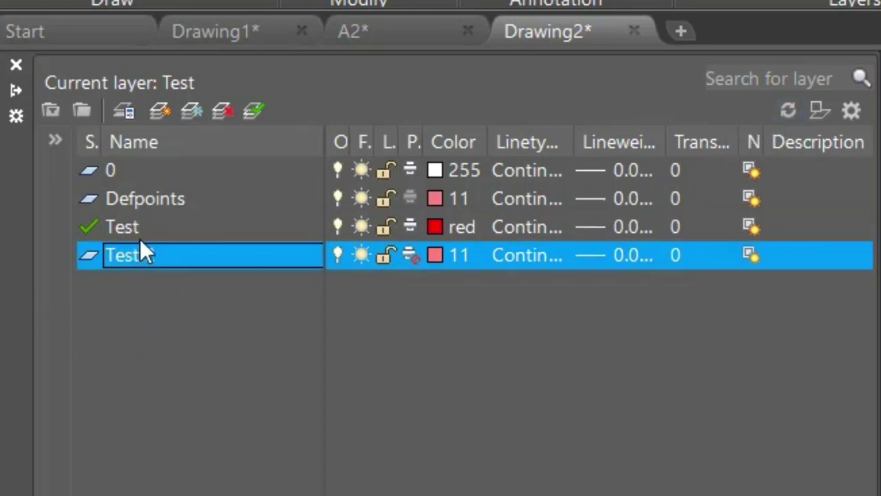
click(172, 237)
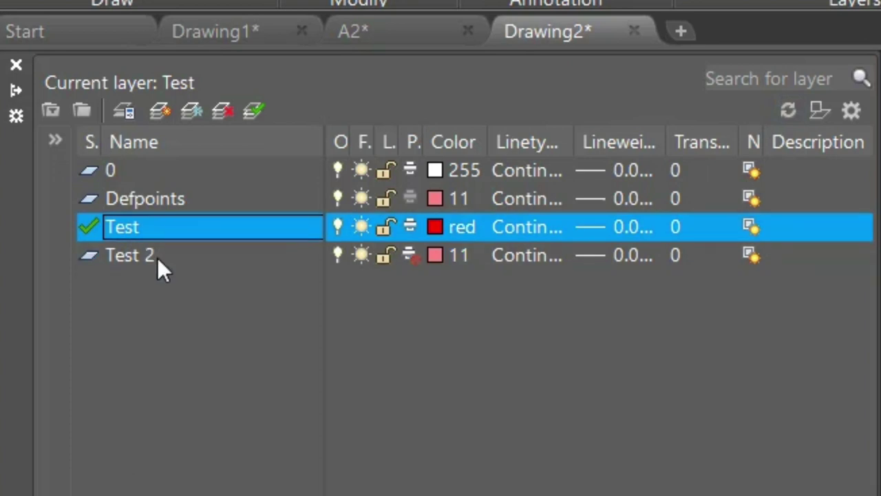
click(157, 257)
click(153, 236)
Start renaming the Test and Test 2 layers, but leave both names unchanged
right_click(152, 235)
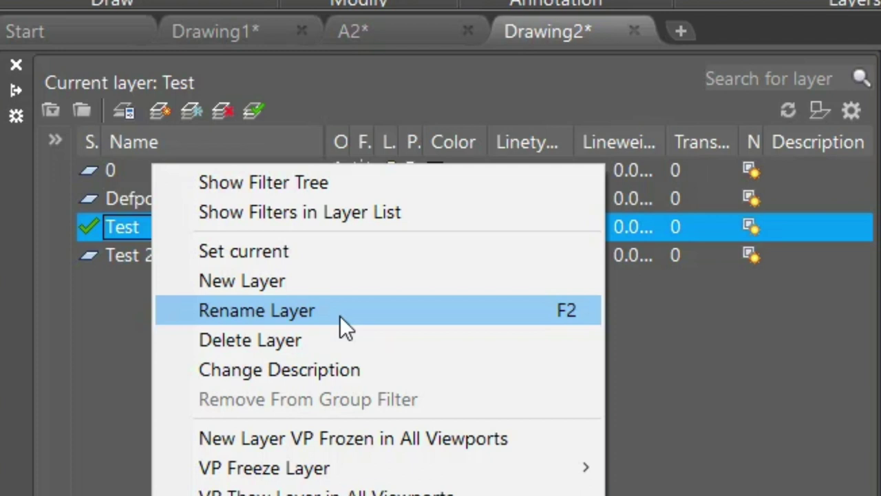
click(339, 310)
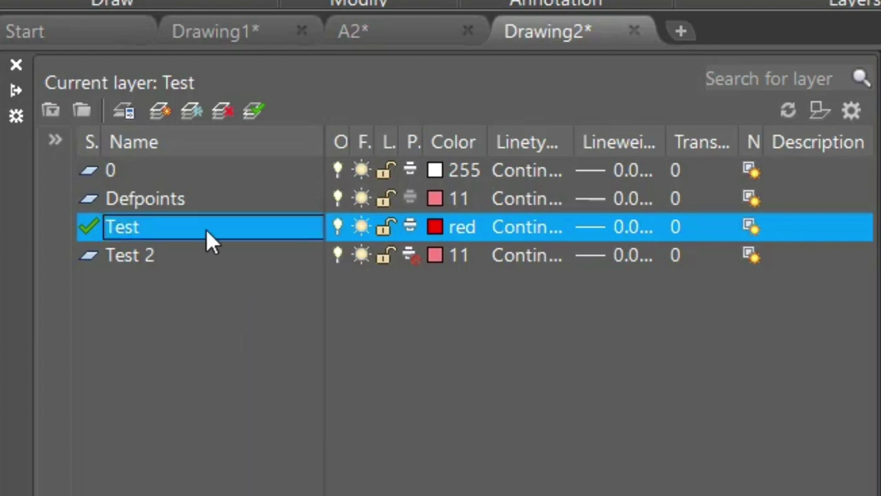
click(201, 256)
click(226, 235)
click(226, 228)
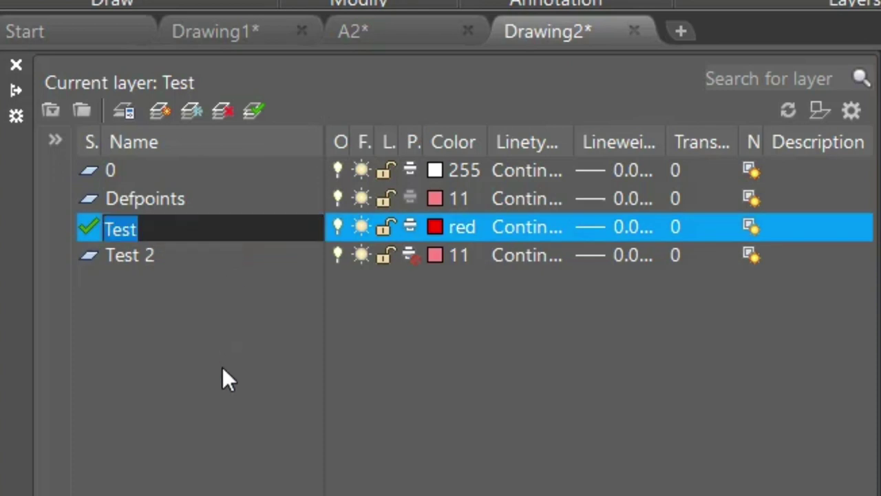
click(196, 256)
click(195, 266)
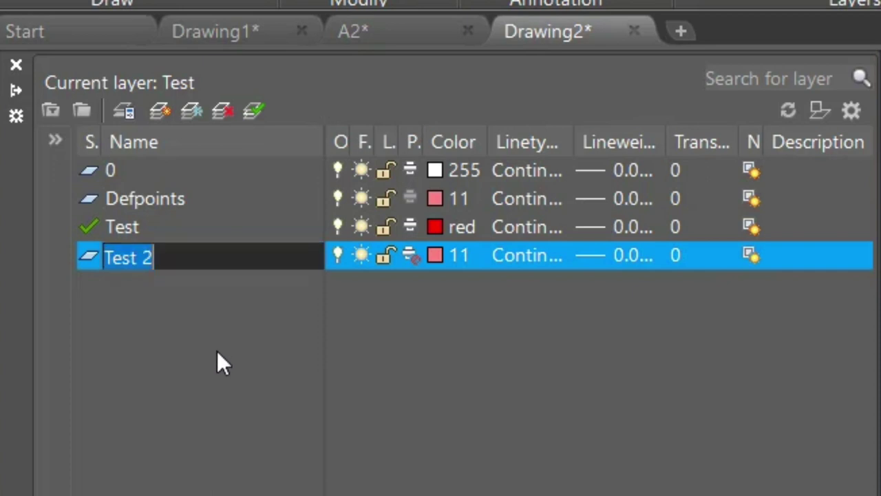
click(149, 204)
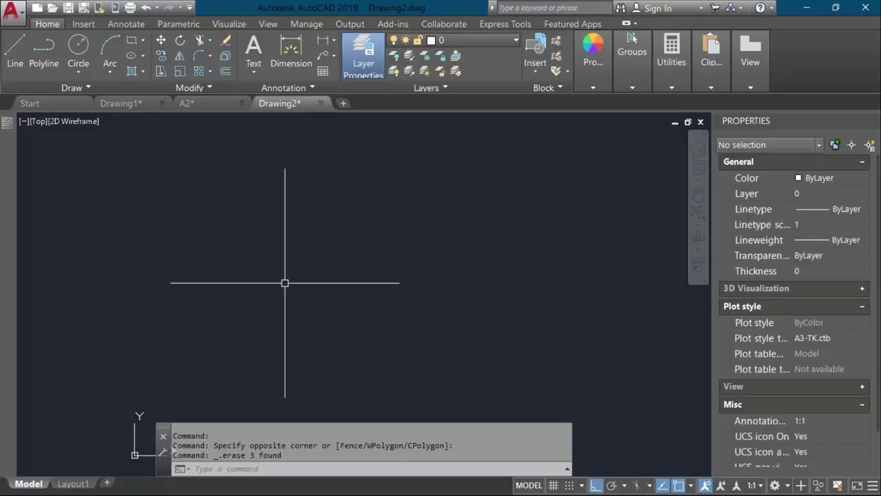
scroll(285, 283, down, 2)
Bring the origin into view and start a line at 0,0,0, then cancel it
middle_drag(285, 282, 283, 217)
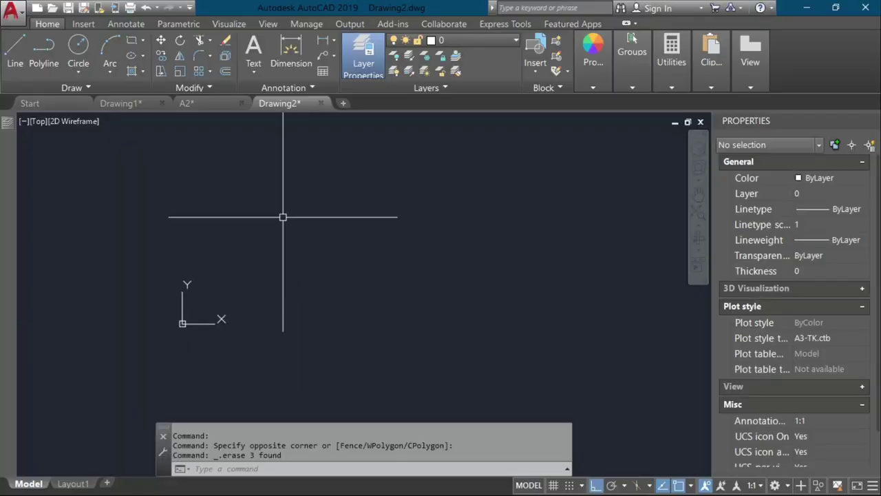
text(0,0,0)
key(Return)
text(L)
key(Return)
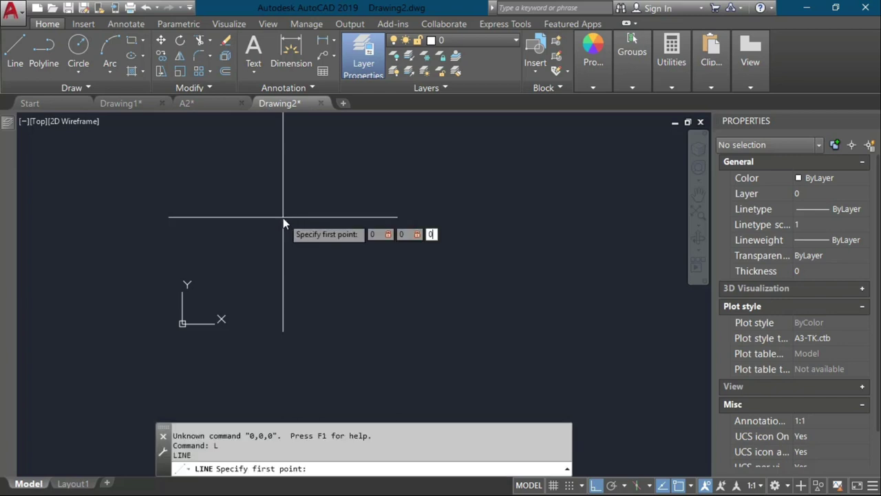
text(0,0,0)
key(Return)
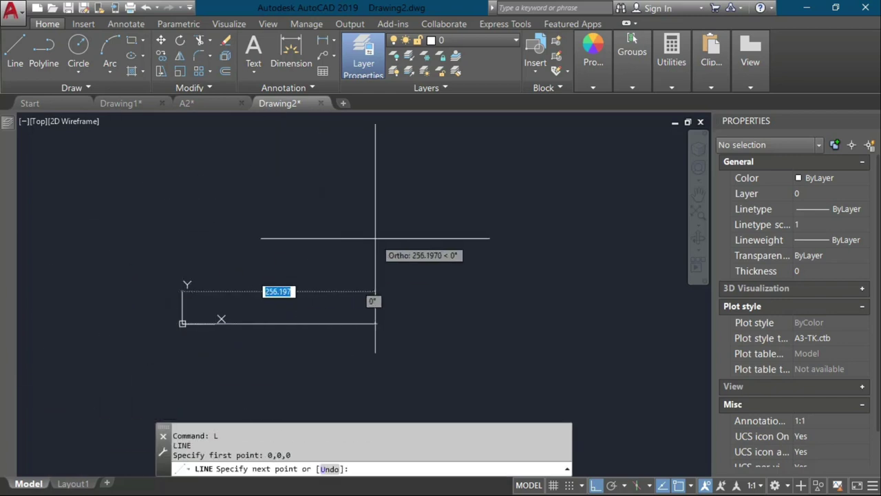
key(Escape)
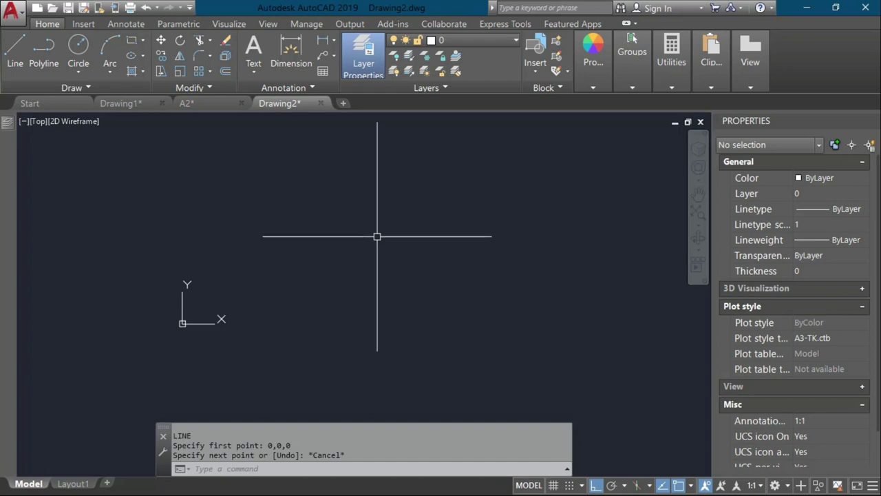
Pan the empty drawing left and right; two selection windows catch nothing
mouse_move(336, 285)
middle_down()
mouse_move(331, 271)
mouse_move(306, 278)
mouse_move(292, 299)
middle_up()
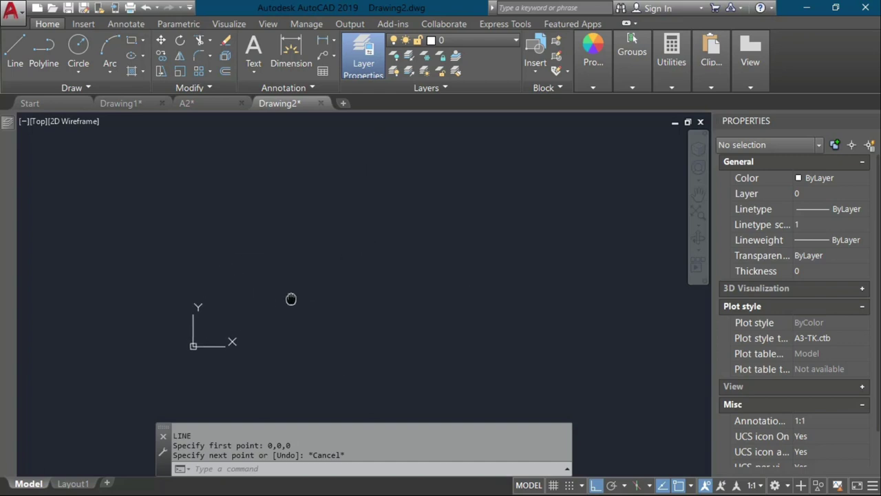
click(260, 219)
click(191, 230)
click(159, 204)
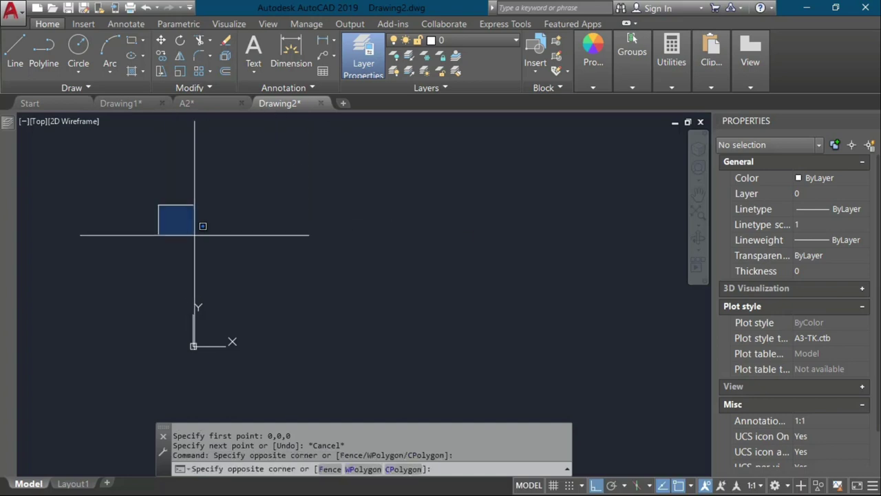
click(404, 273)
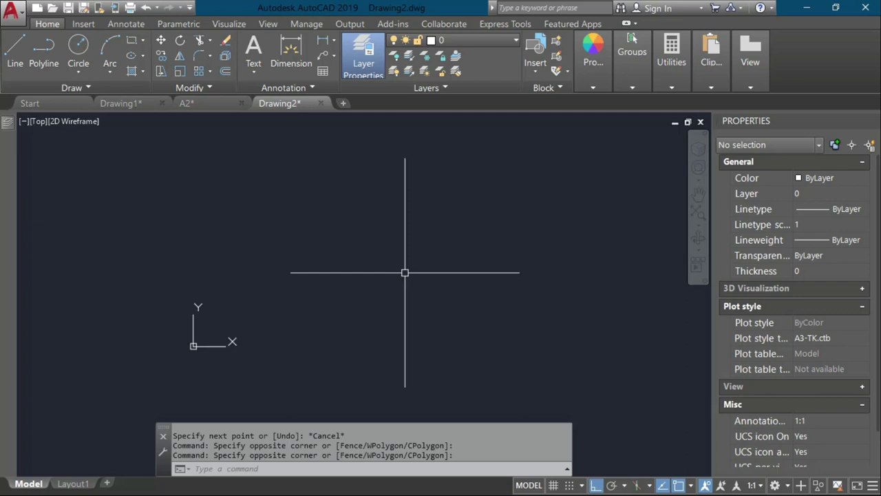
middle_drag(404, 273, 246, 257)
middle_drag(187, 245, 354, 246)
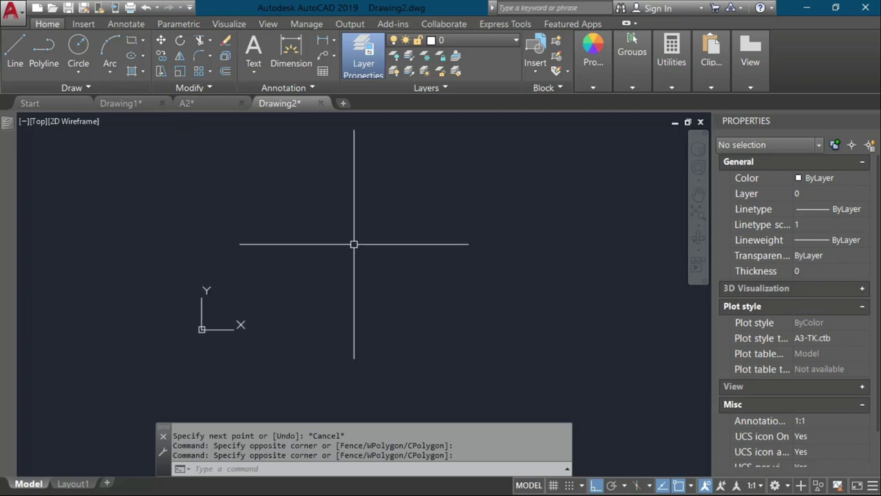
right_click(354, 244)
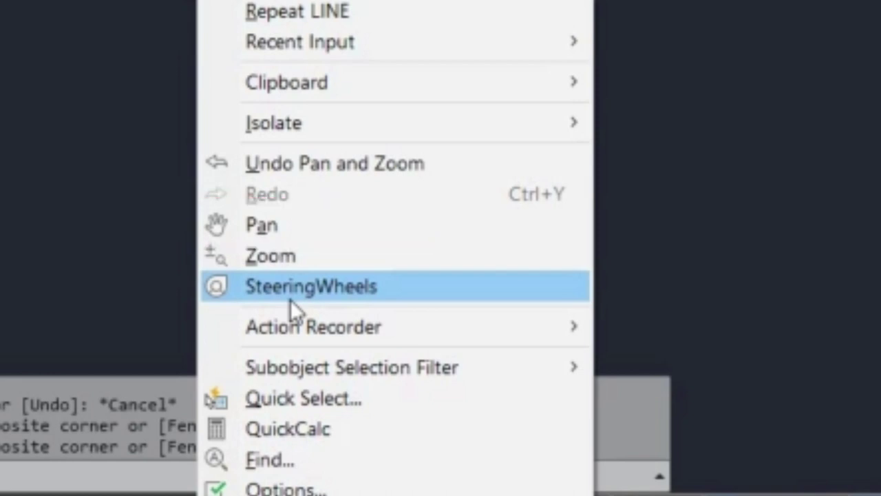
click(262, 224)
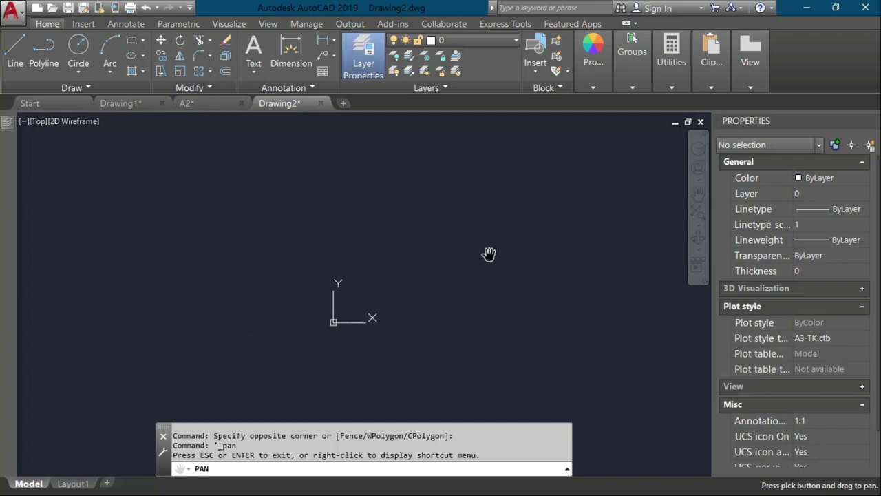
drag(489, 254, 312, 267)
key(Escape)
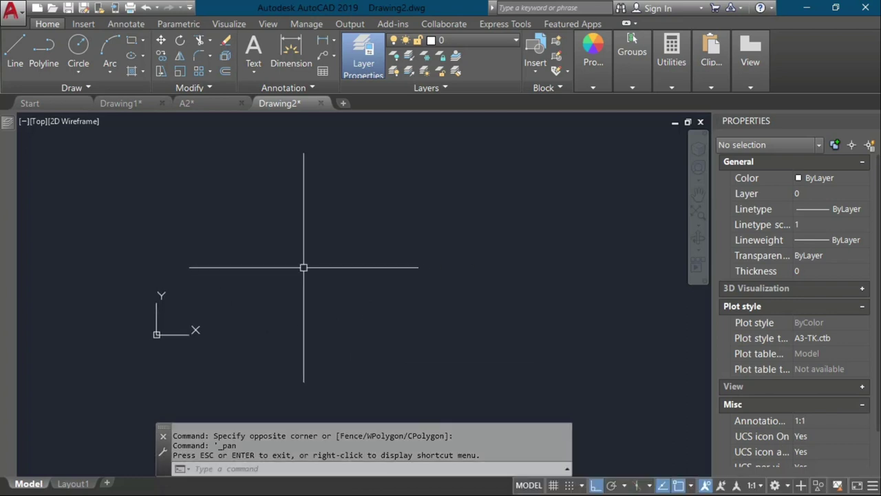
text(L)
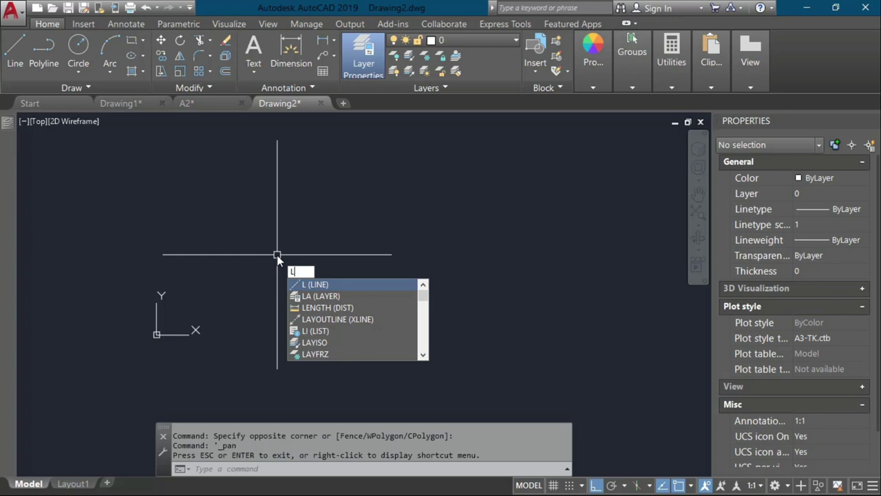
key(Escape)
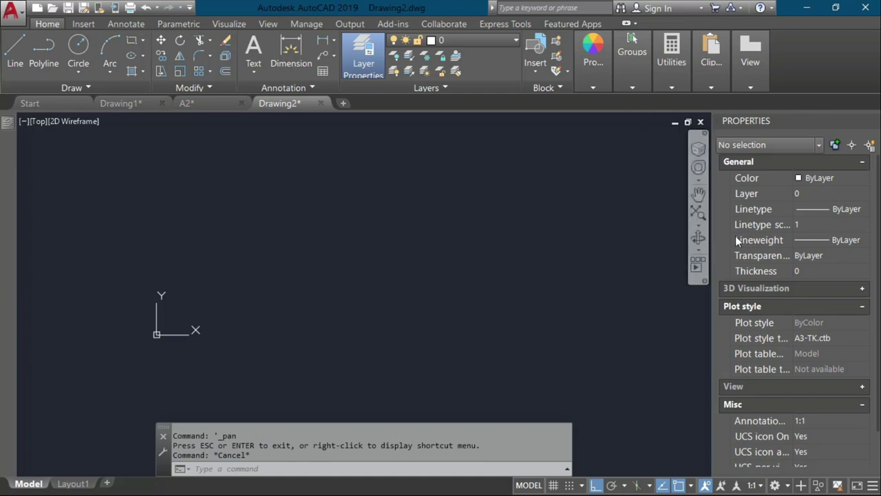
text(L)
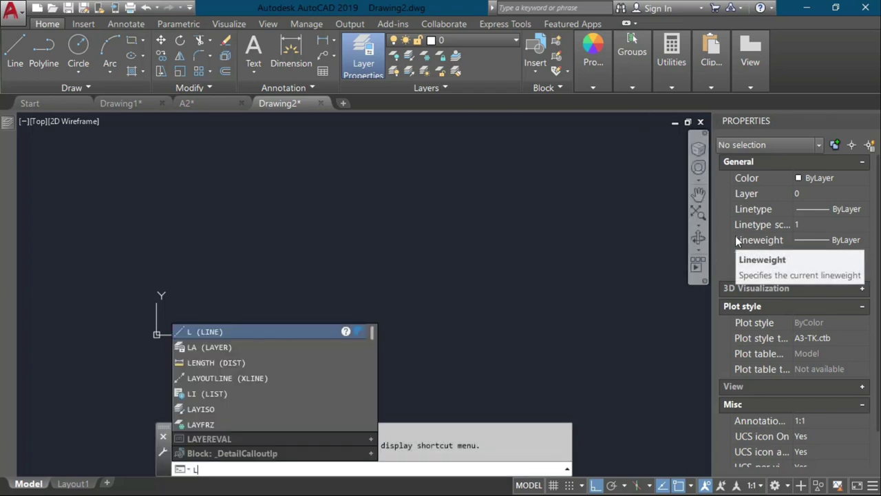
key(Return)
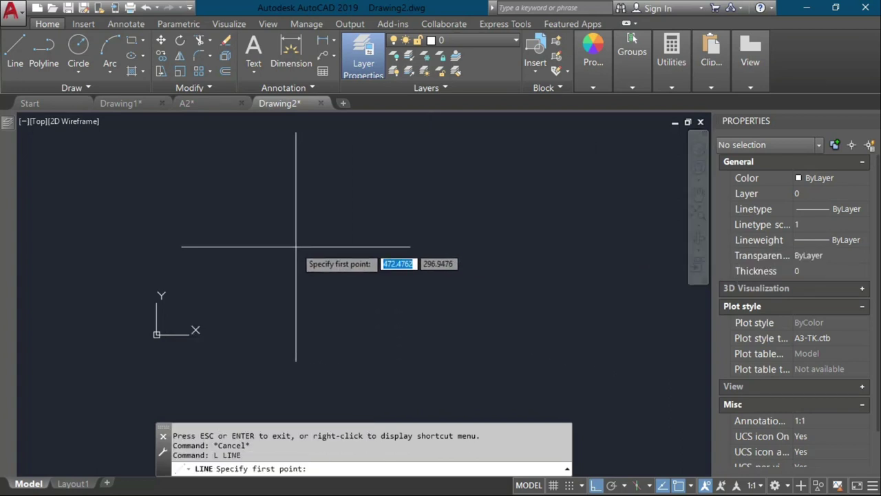
key(Escape)
click(331, 250)
key(Escape)
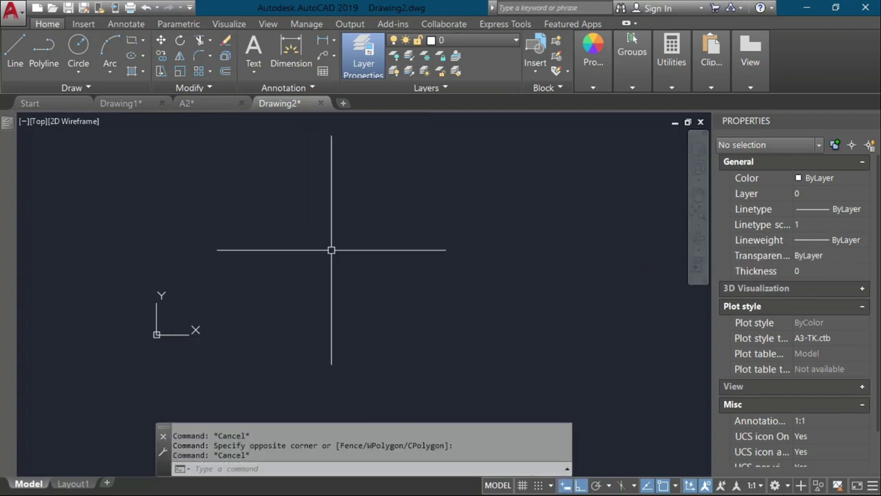
text(LINe)
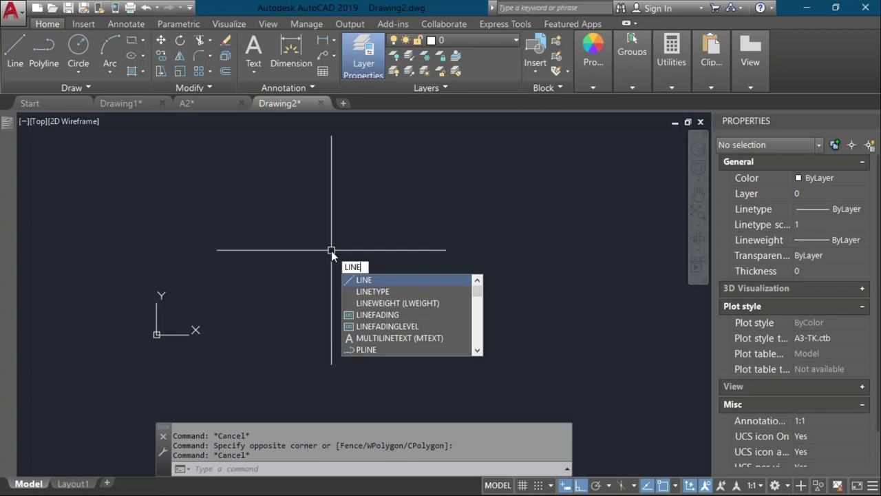
Clear the command entry and start the LINE command with L
key(BackSpace)
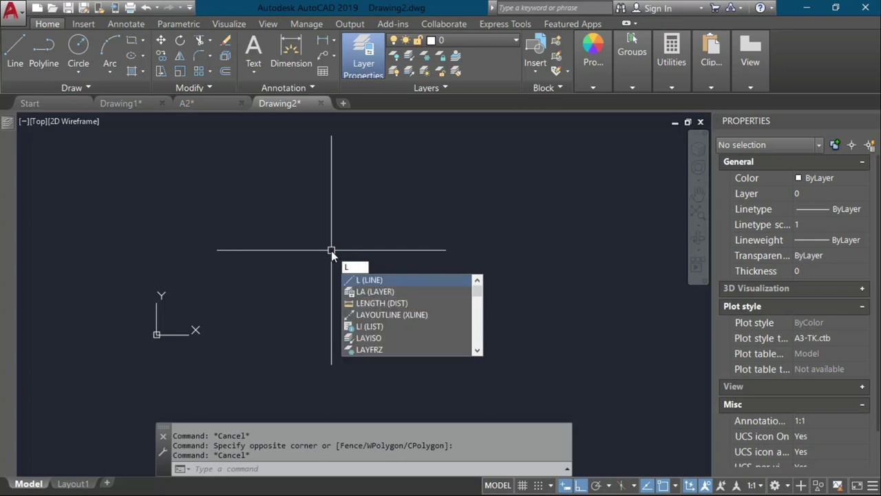
key(Down)
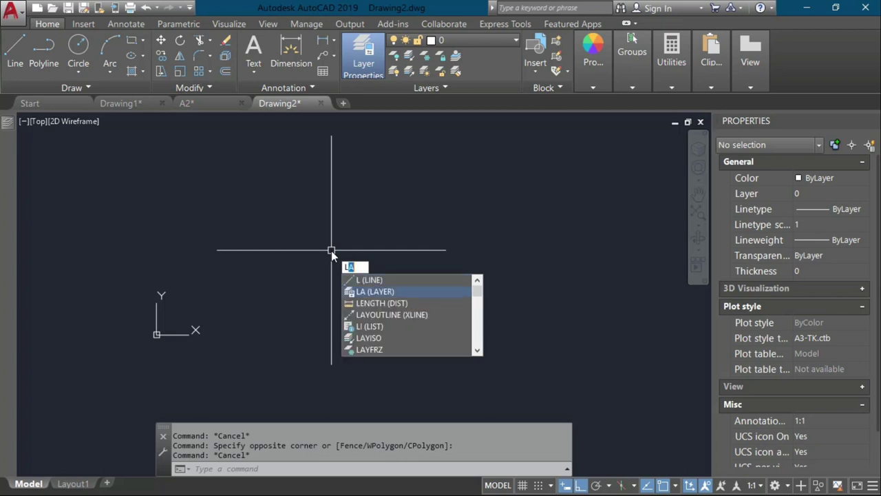
key(Down)
key(Down)
key(Down)
key(Down)
key(Down)
key(Down)
key(Down)
key(Down)
key(Down)
key(Down)
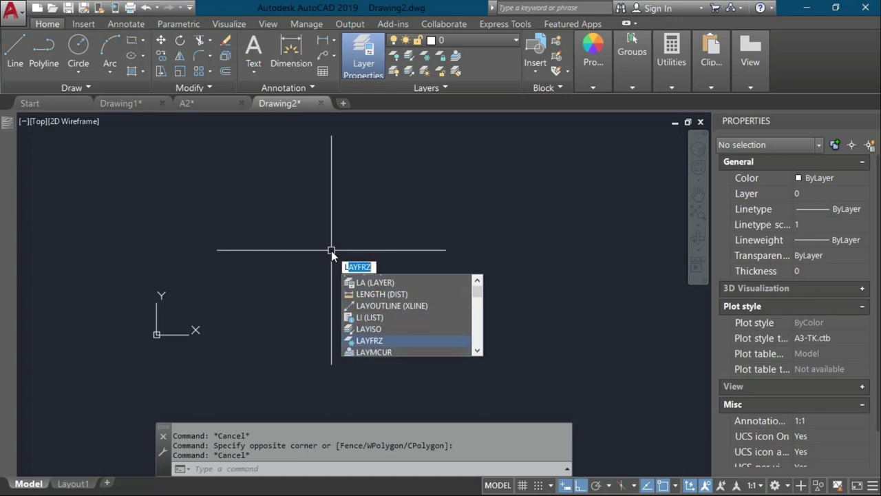
key(Down)
key(Down)
key(Down)
key(Down)
key(Down)
key(Down)
key(Down)
key(Down)
key(Down)
key(Down)
key(Down)
key(Down)
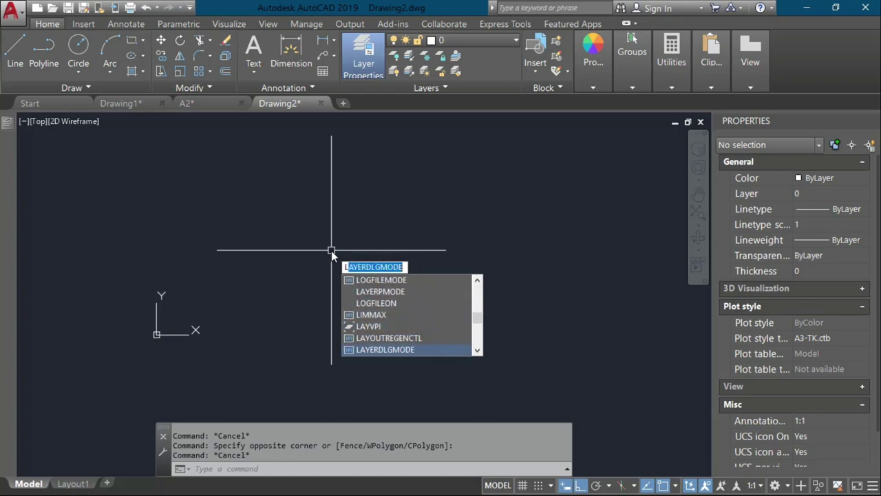
key(Down)
key(Down)
key(Down)
key(Down)
key(Down)
key(Down)
key(Down)
key(Down)
key(Down)
key(Down)
key(Down)
key(Down)
key(Down)
key(Down)
key(Down)
key(Down)
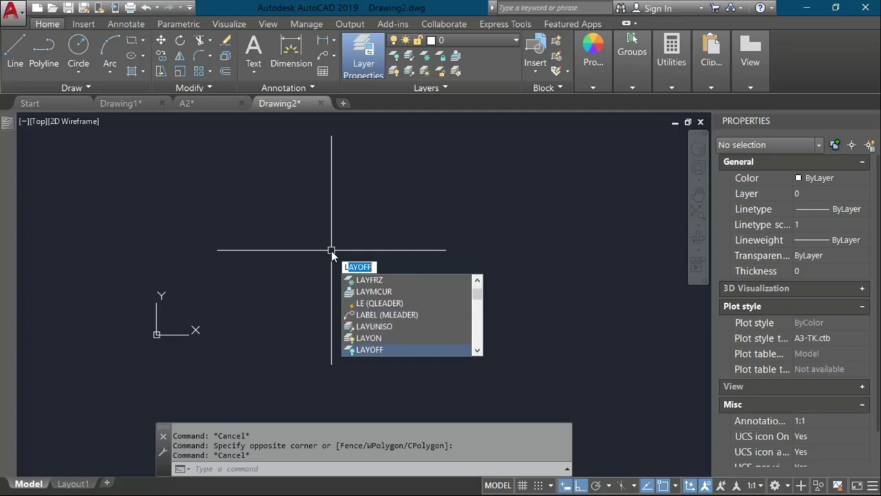
key(Escape)
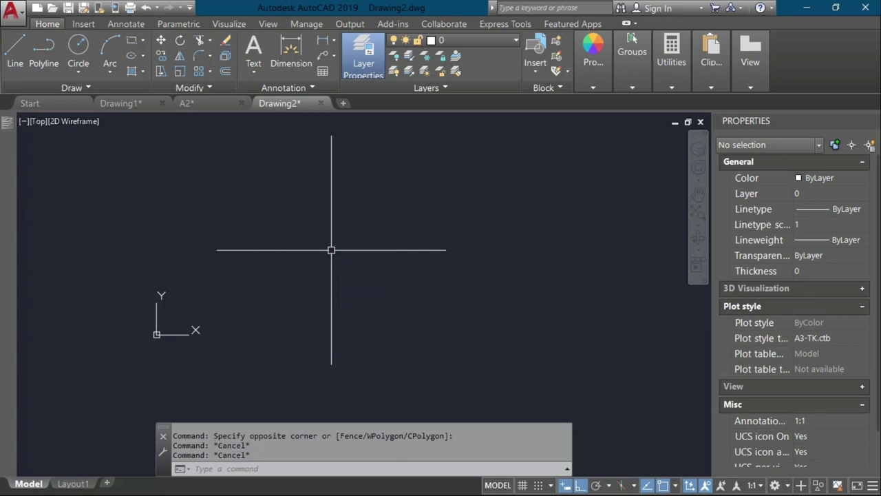
text(l)
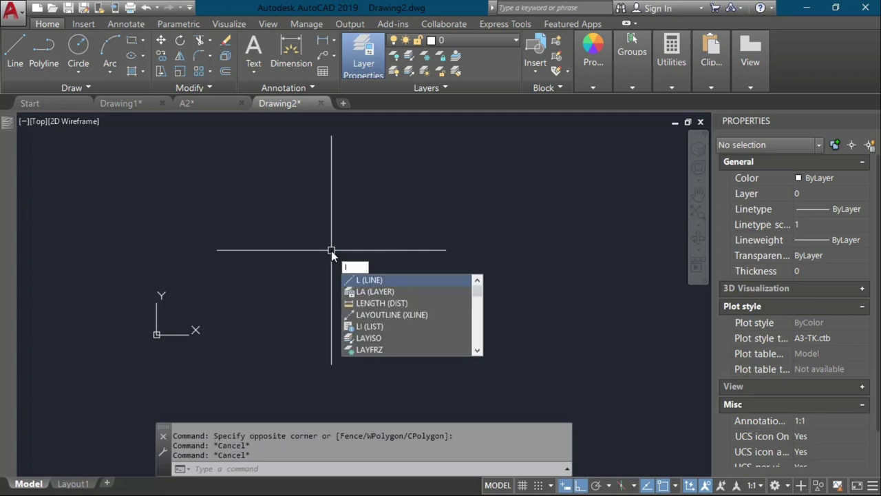
key(Return)
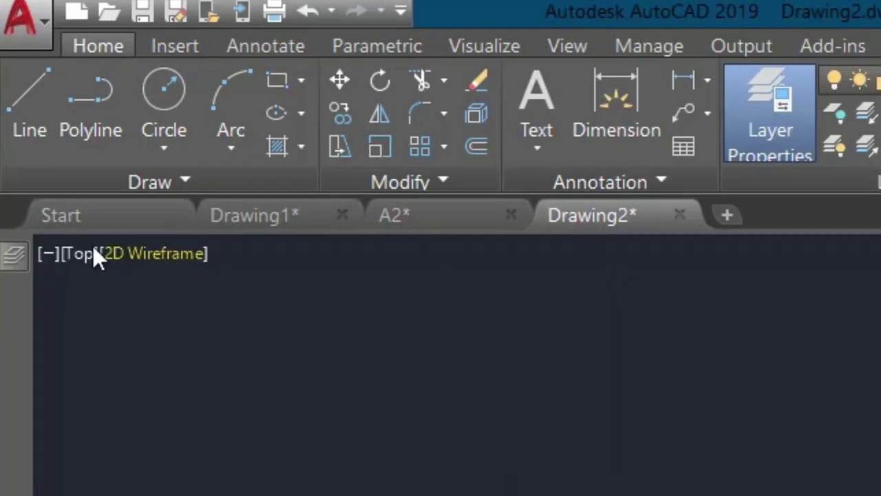
Start the LINE command from the Home tab's Draw panel
click(17, 129)
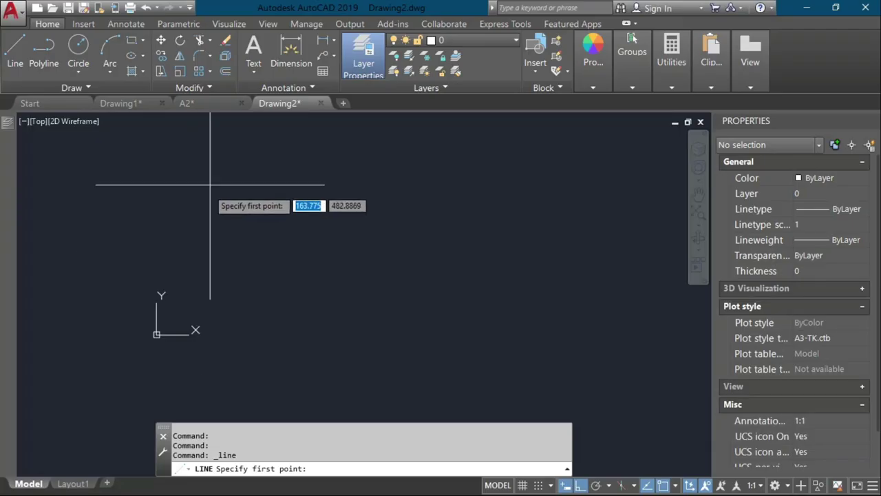
Place the first point, turn Ortho off, and draw the first angled zigzag segments
click(239, 270)
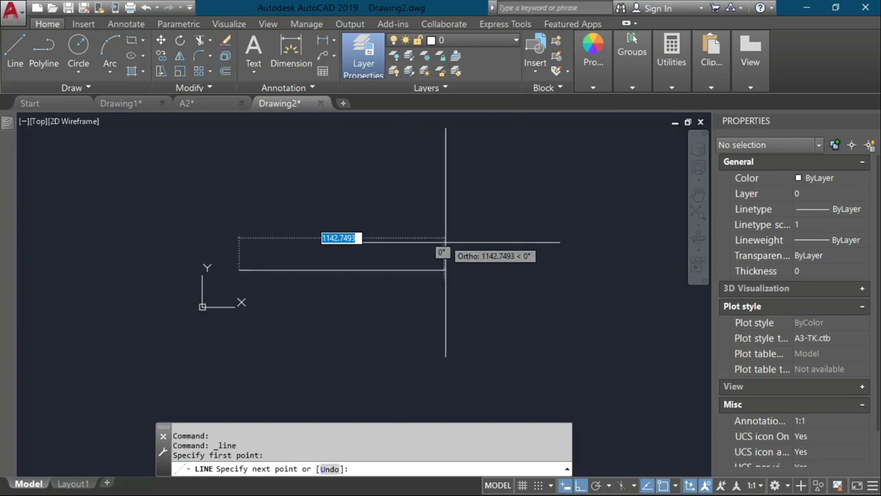
click(582, 487)
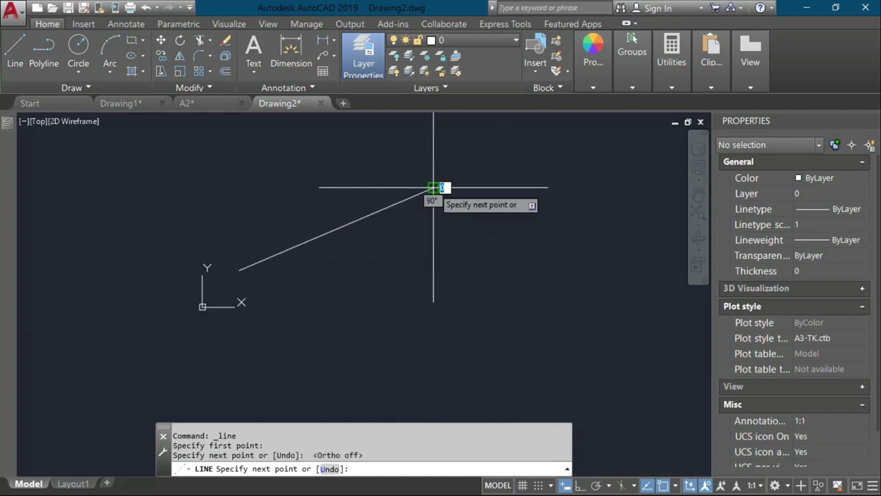
click(433, 187)
click(526, 269)
click(383, 371)
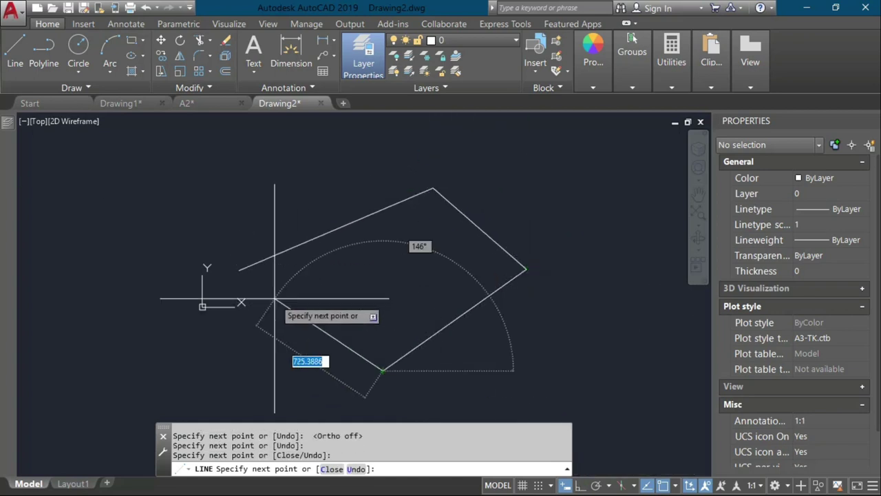
click(275, 298)
click(193, 343)
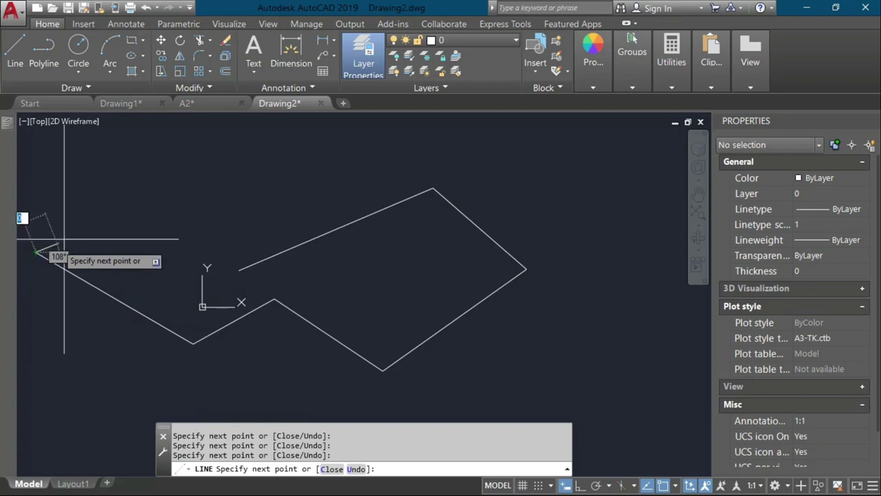
click(36, 253)
click(107, 197)
click(237, 270)
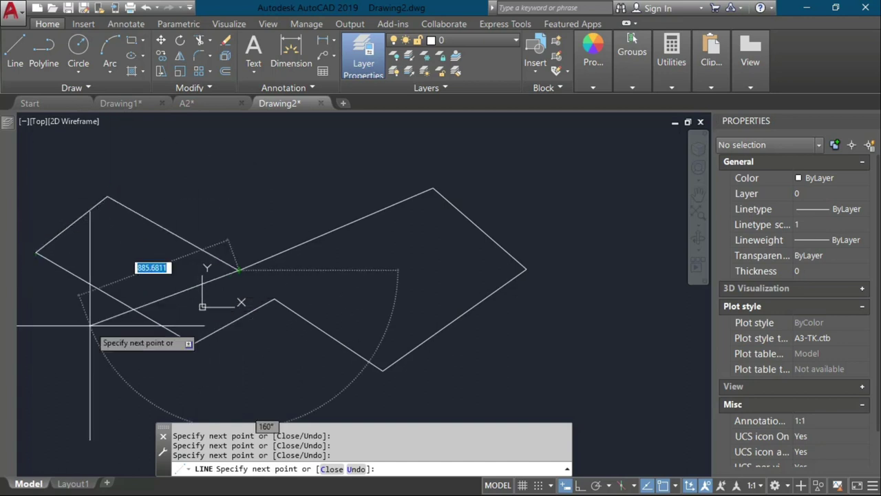
Continue the zigzag across the upper right and back to the lower left, then end LINE
click(323, 166)
click(493, 149)
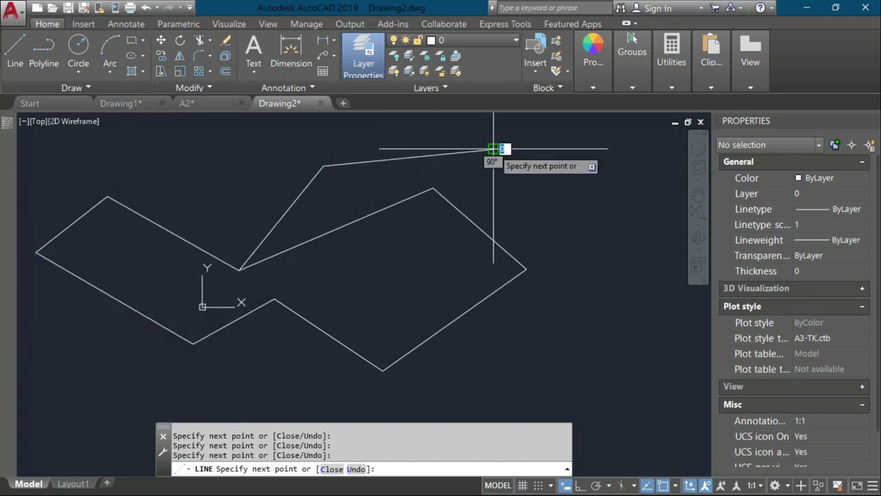
click(605, 242)
click(577, 323)
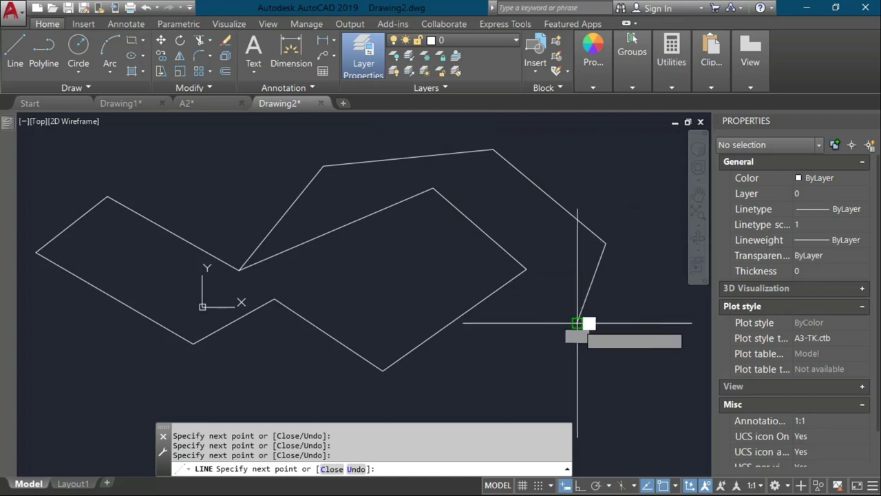
click(337, 393)
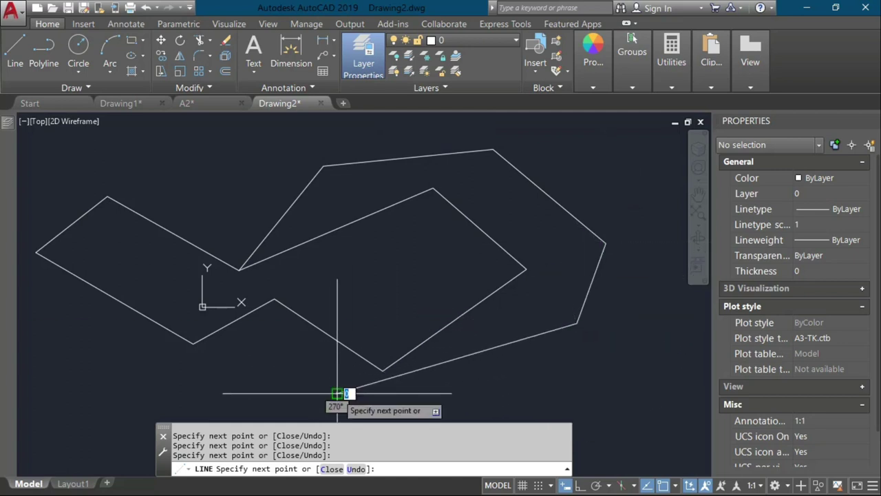
click(259, 332)
click(172, 363)
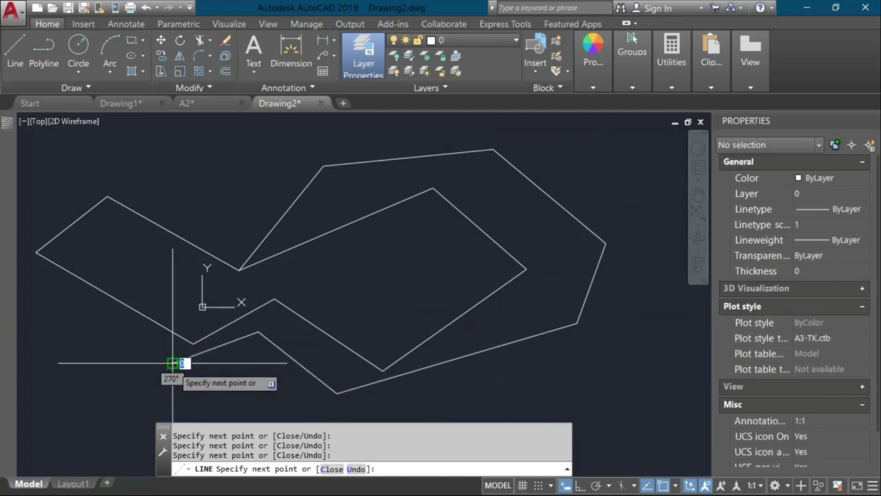
click(79, 330)
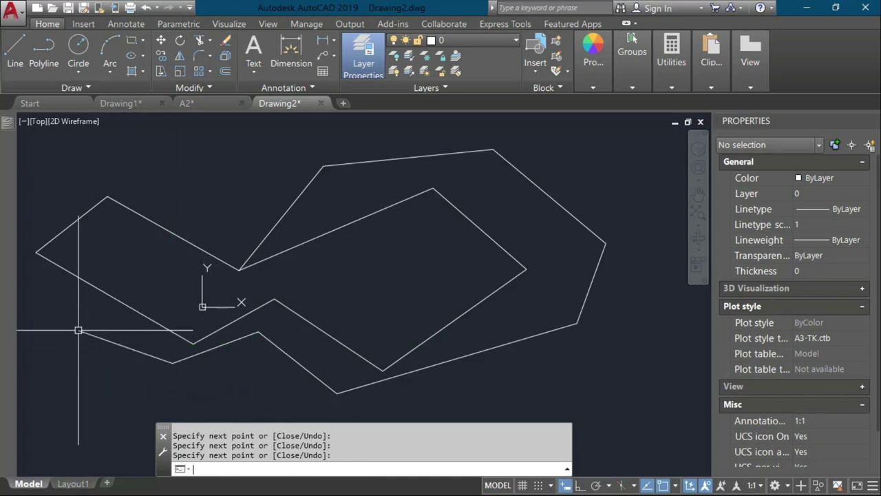
key(Return)
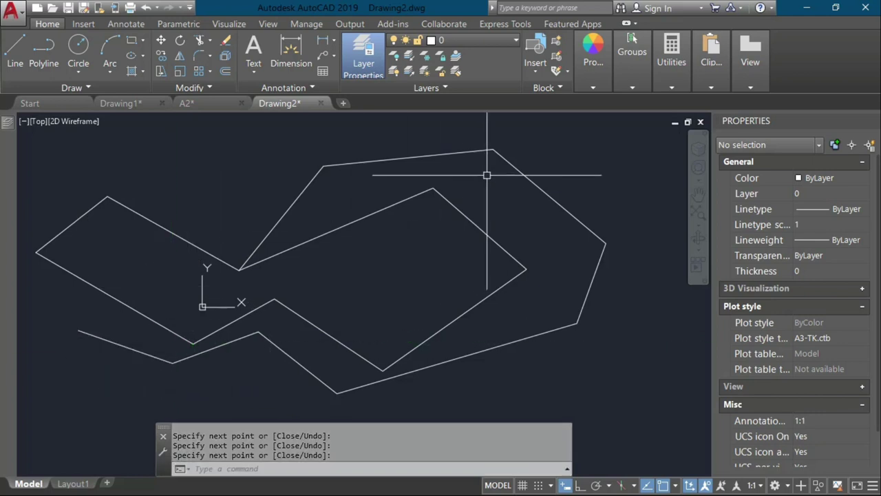
scroll(486, 175, down, 6)
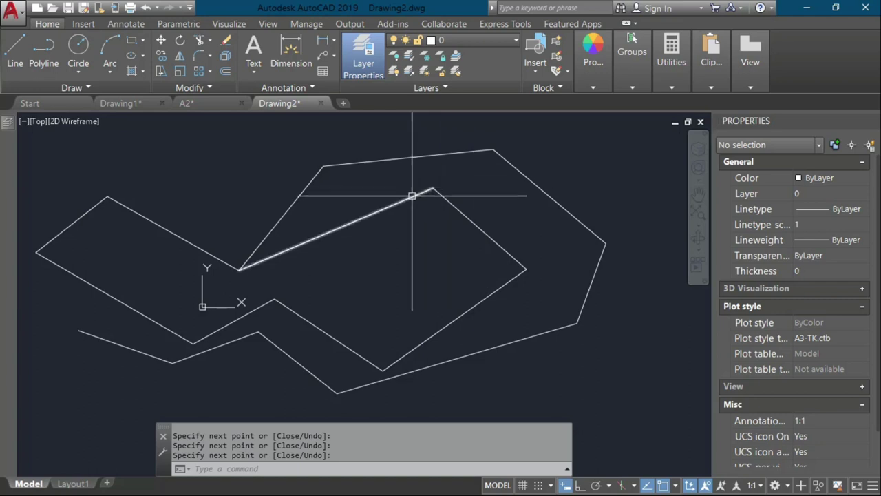
scroll(408, 204, down, 4)
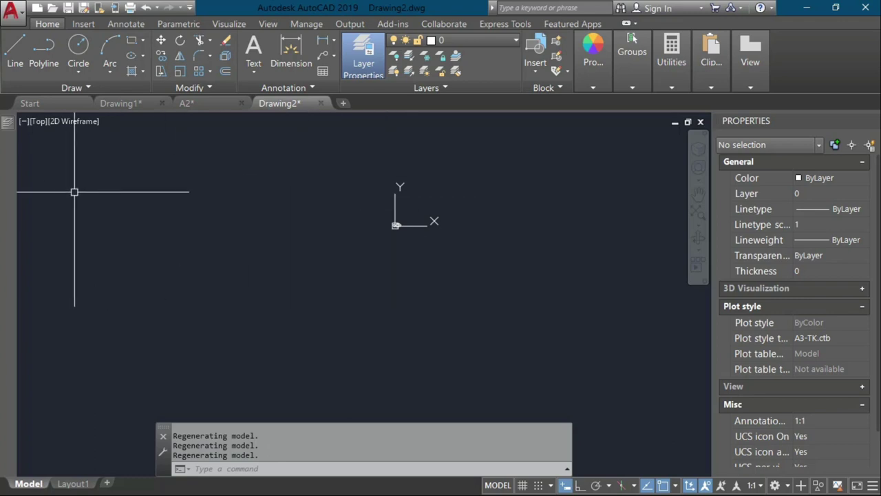
scroll(396, 220, up, 3)
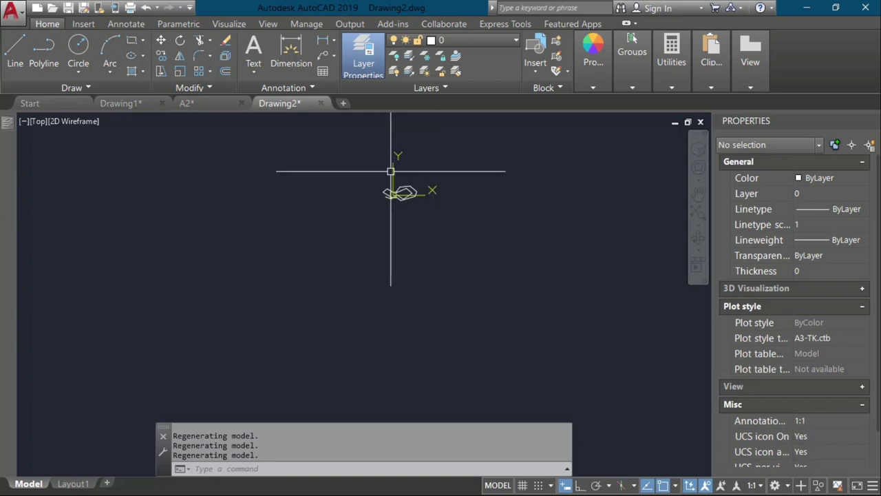
scroll(436, 186, up, 4)
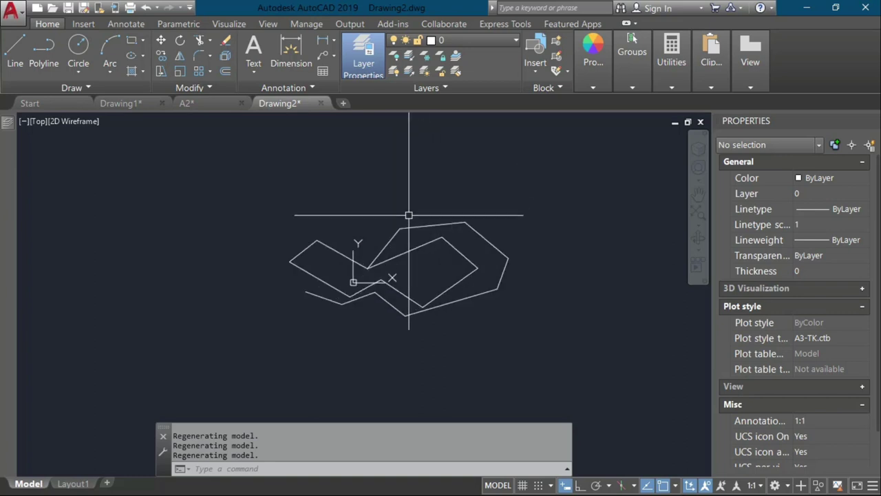
Window-select the 16 zigzag line segments and delete them
click(410, 224)
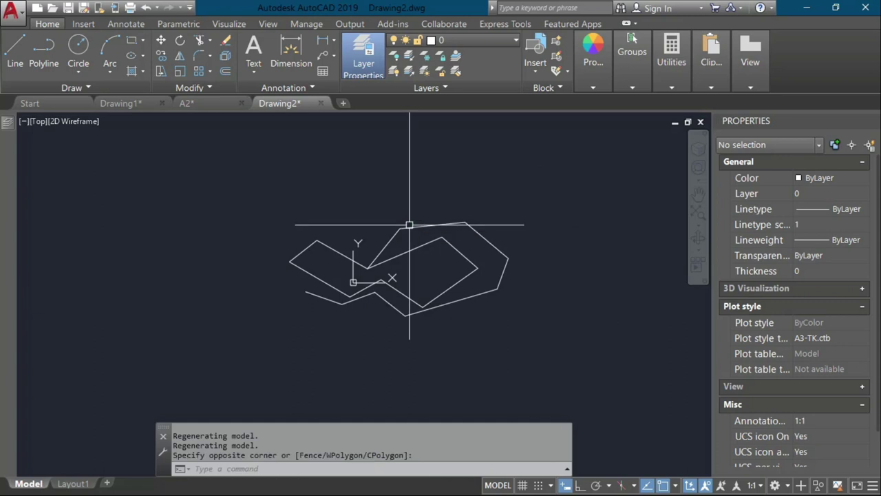
click(216, 203)
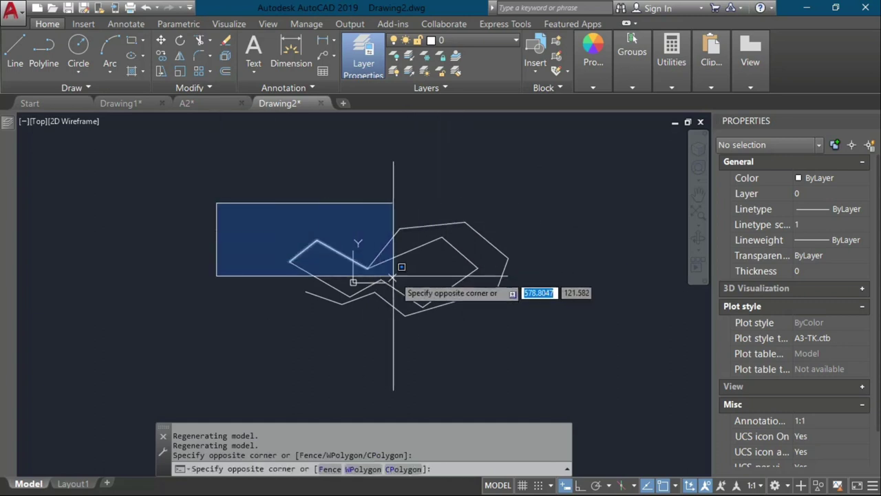
click(523, 312)
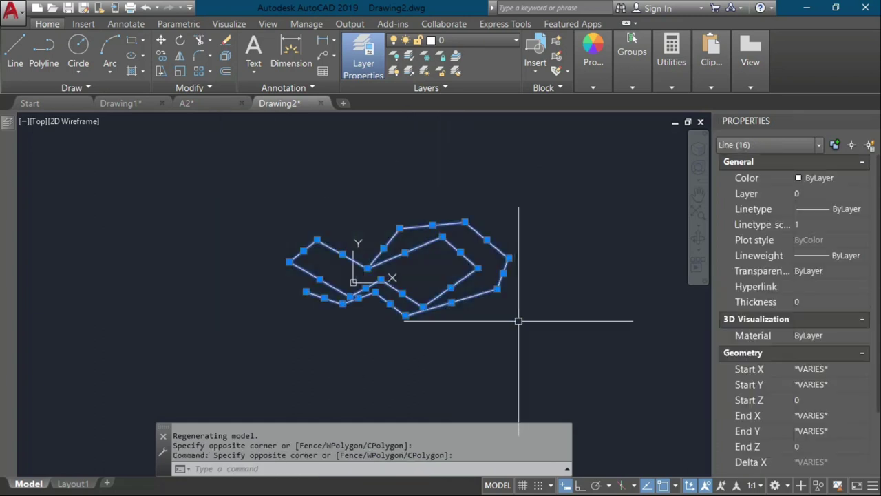
key(Delete)
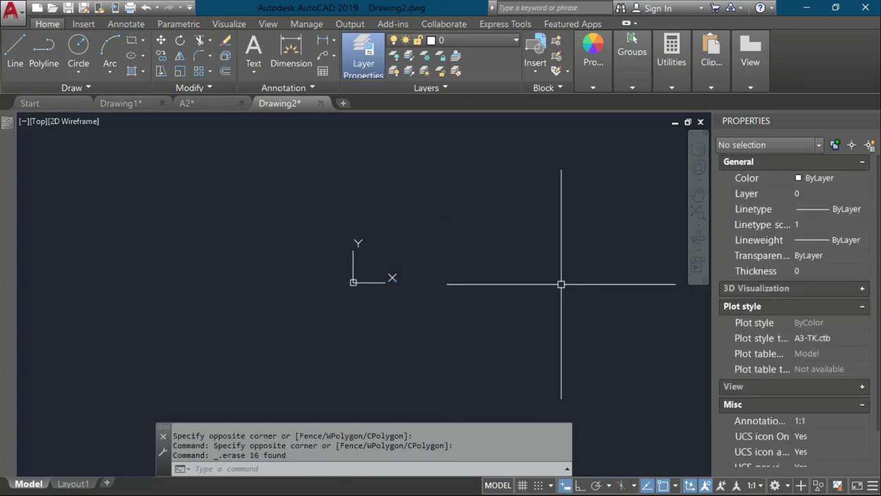
text(L)
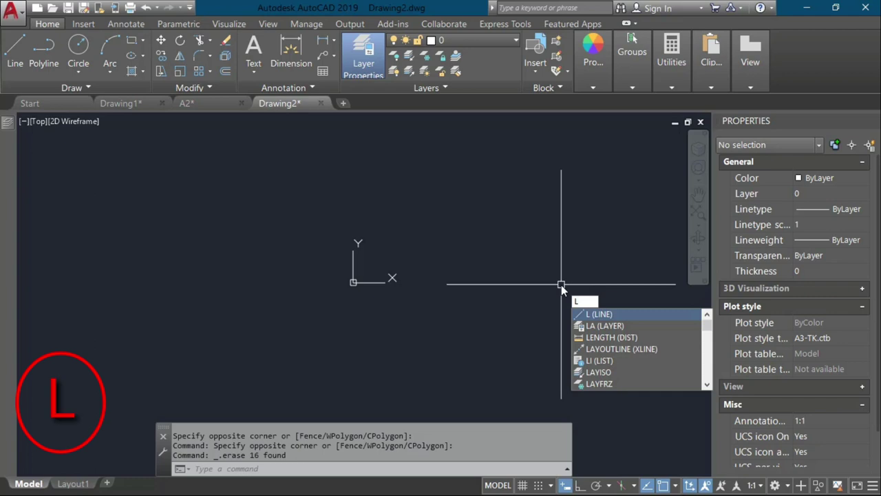
key(Return)
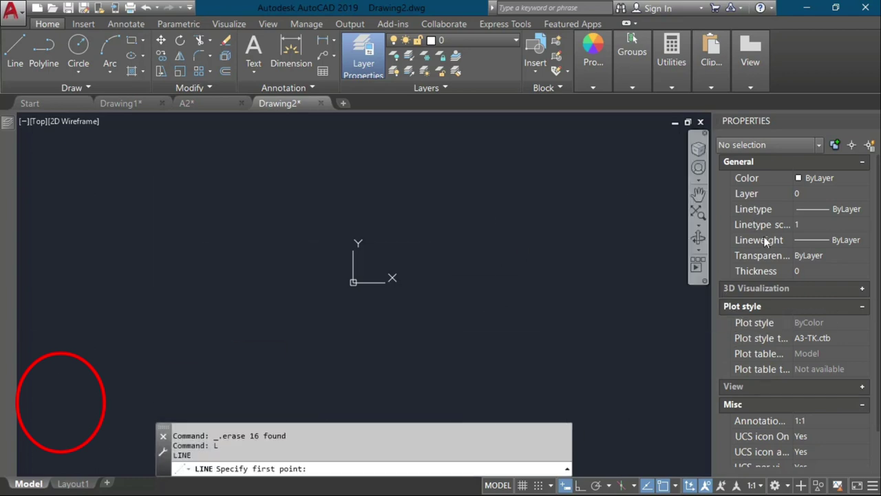
click(380, 224)
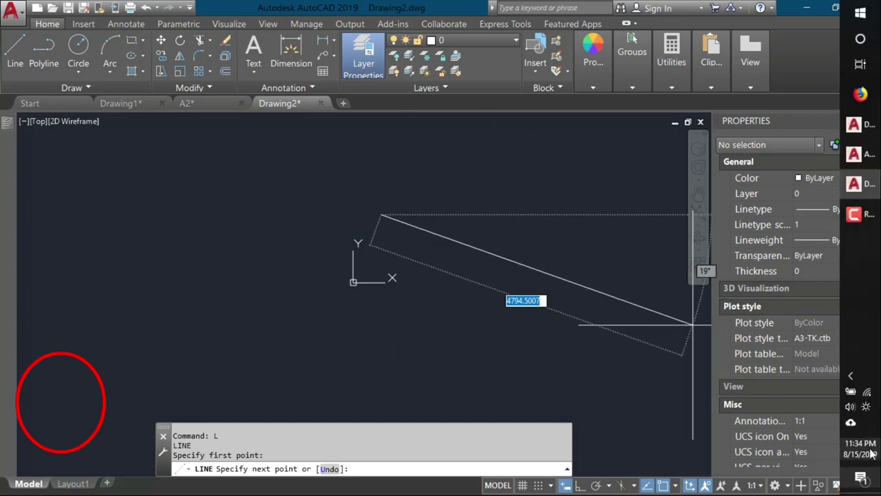
click(850, 375)
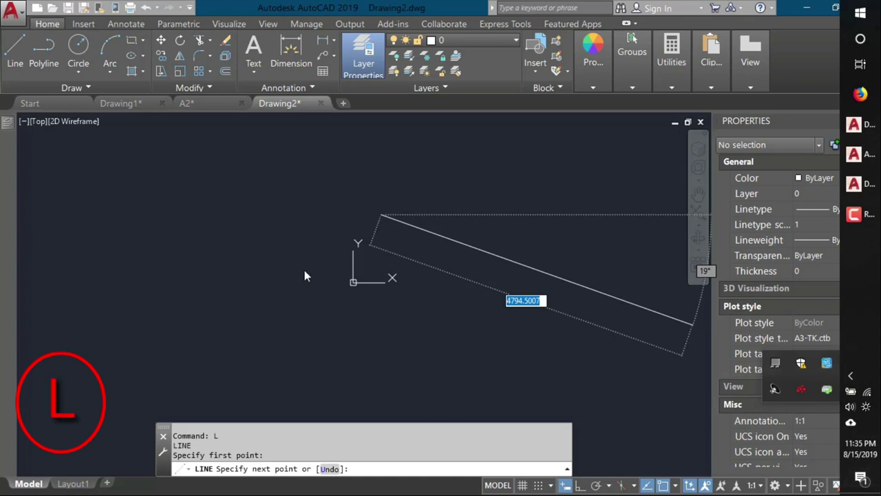
click(801, 389)
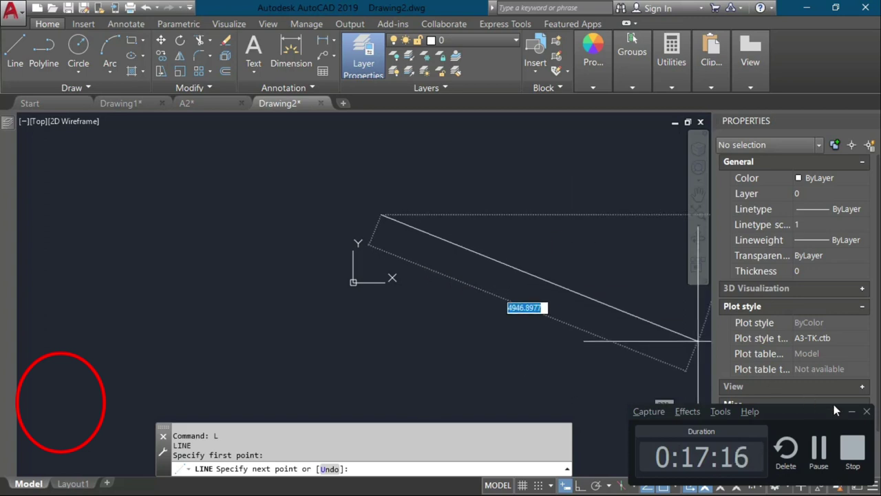
click(852, 411)
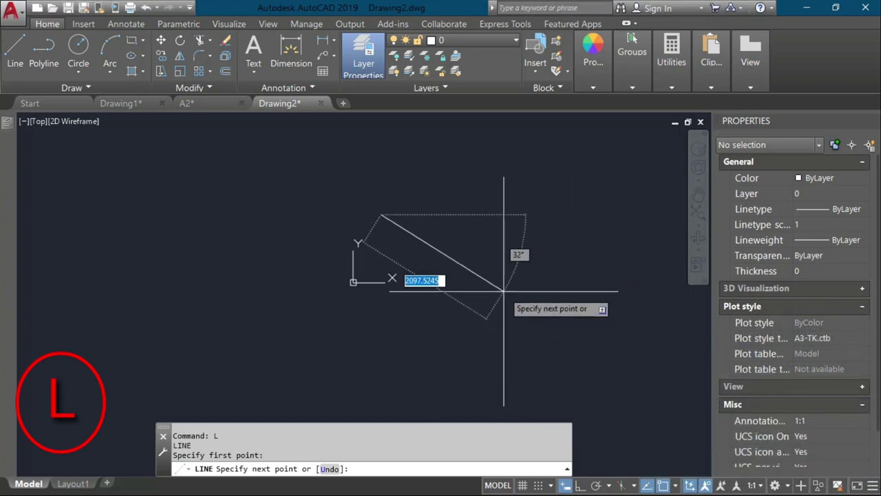
key(Escape)
key(l)
key(Return)
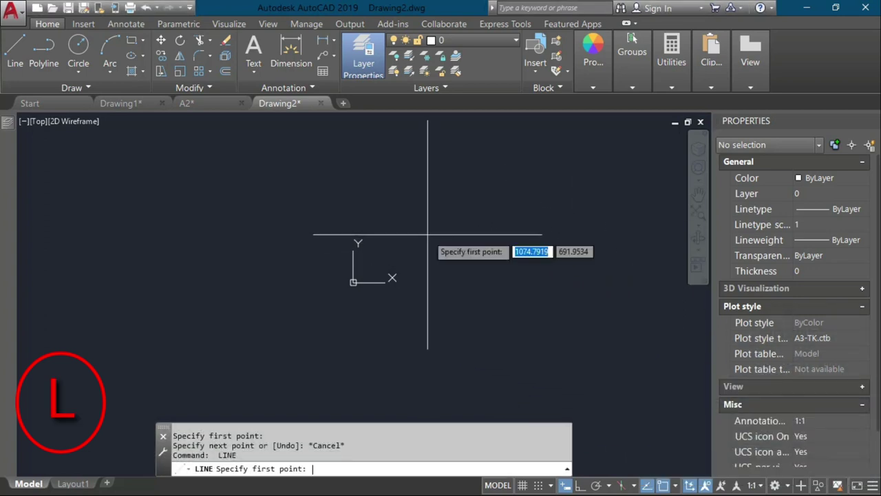
click(377, 203)
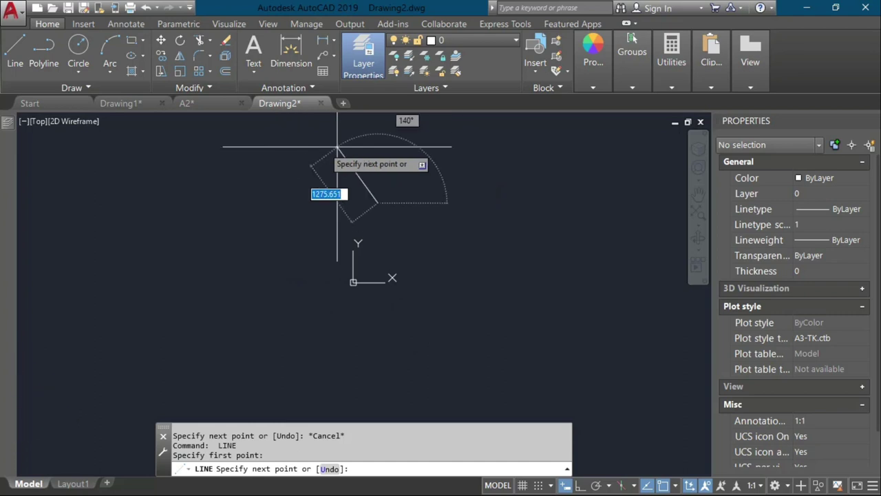
key(Escape)
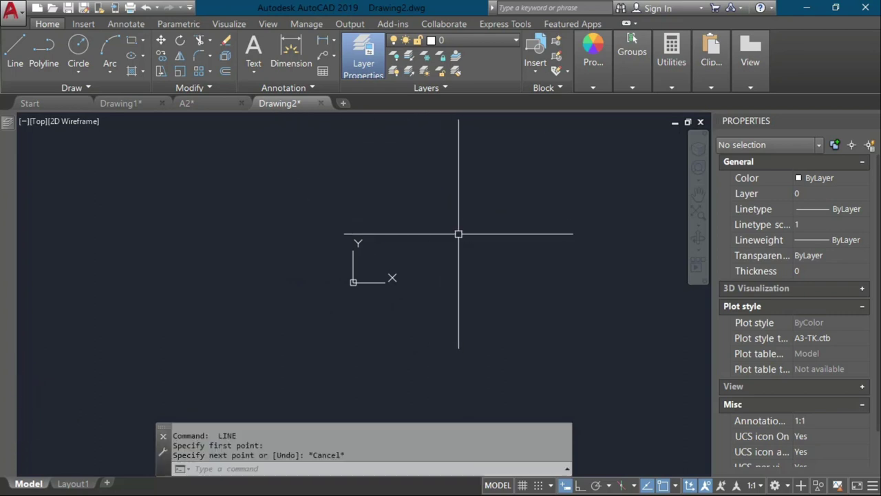
key(Return)
Restart the line with a new first point above-left of the origin, and toggle Ortho with F8
click(351, 205)
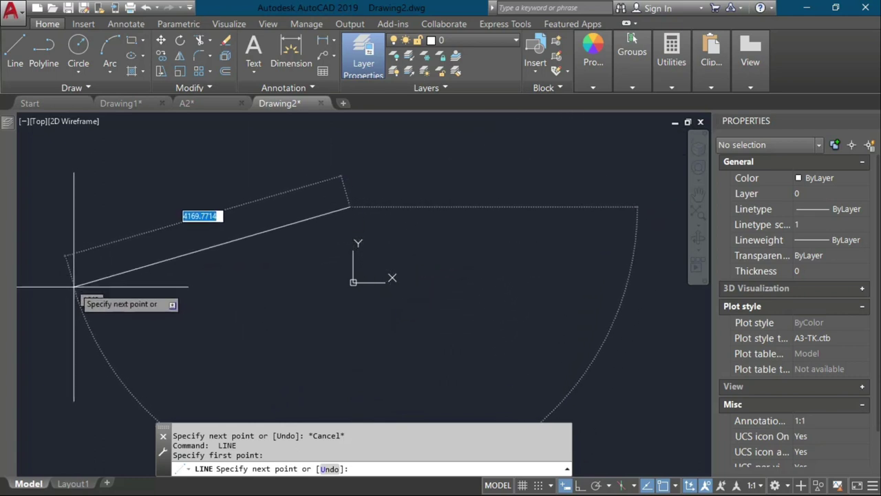
key(Escape)
key(Return)
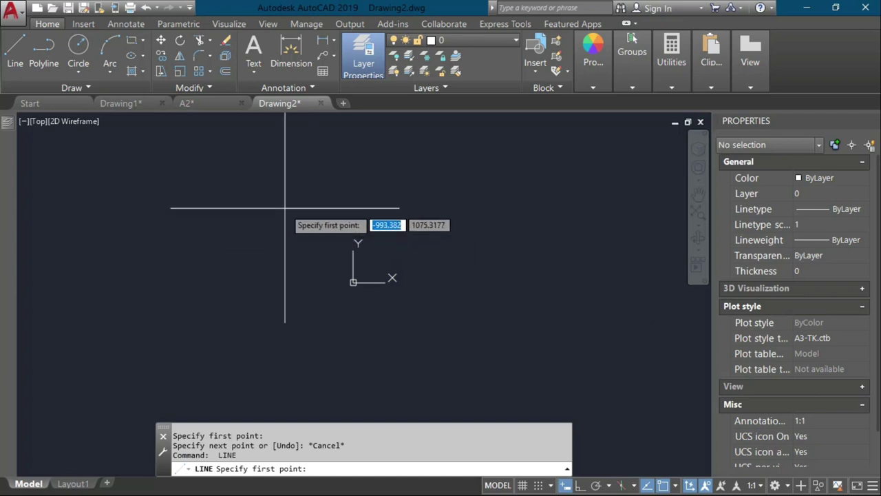
click(285, 207)
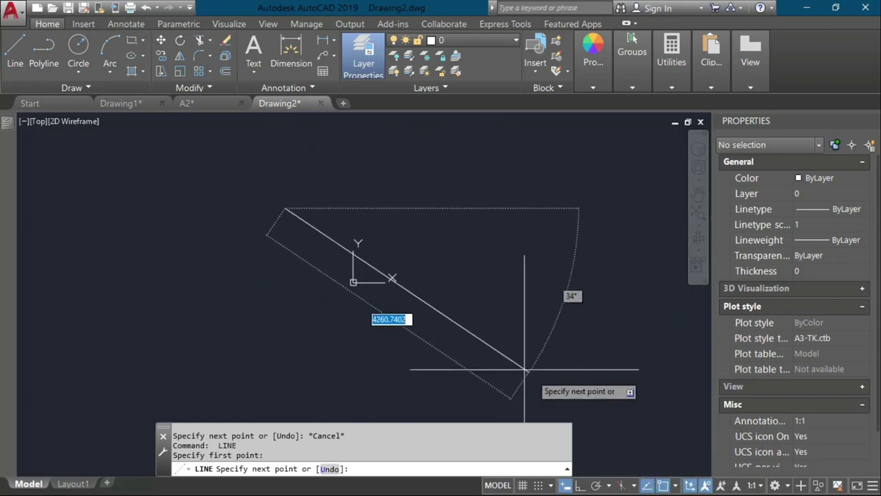
key(F8)
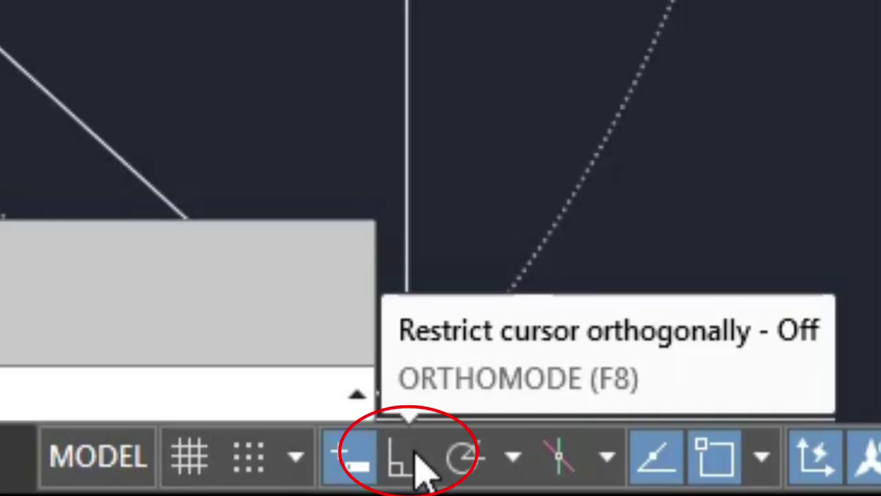
With Ortho on, draw one horizontal 1000-unit line segment and end LINE
click(582, 486)
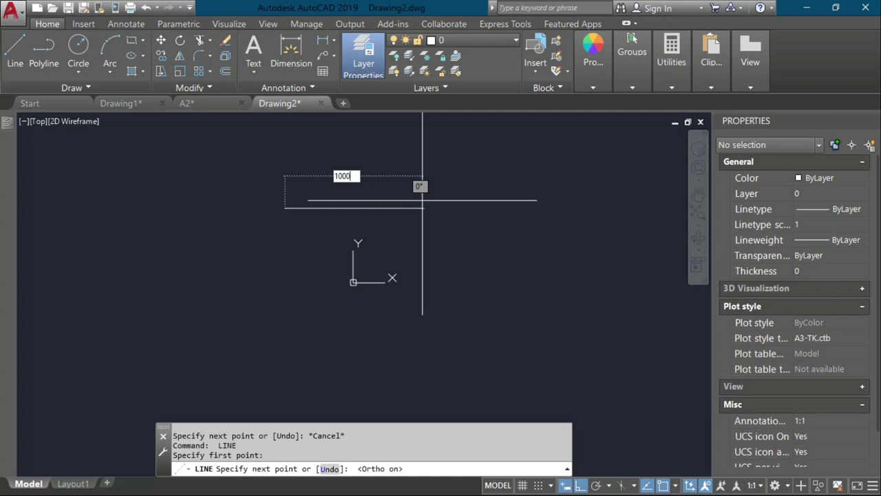
key(Return)
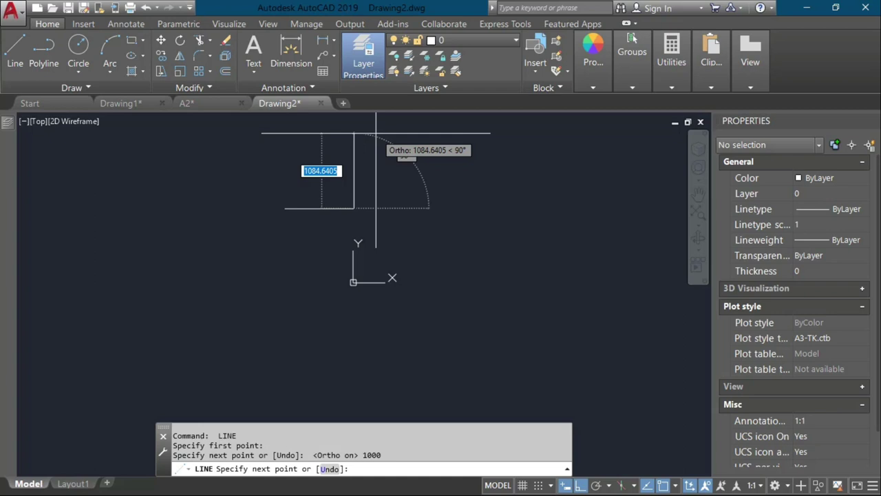
key(Escape)
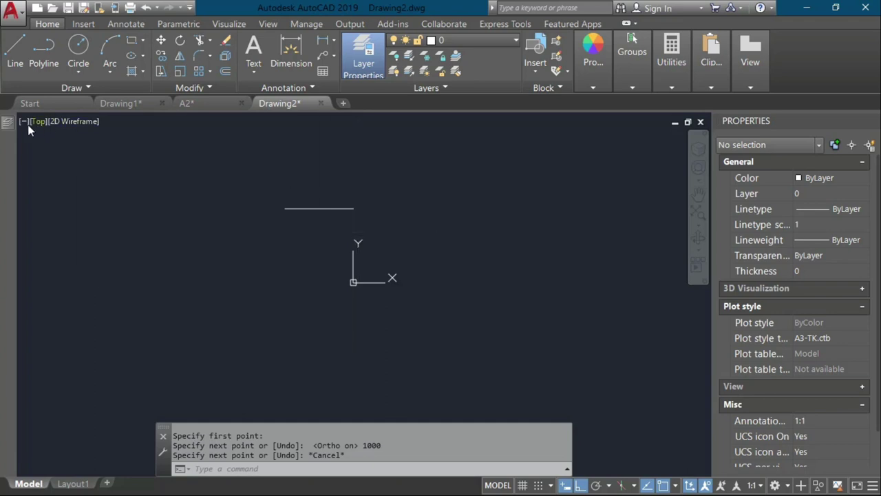
Make Test the current layer, then reassign the 1000-unit line to Test so it displays red
mouse_move(6, 127)
double_click(116, 197)
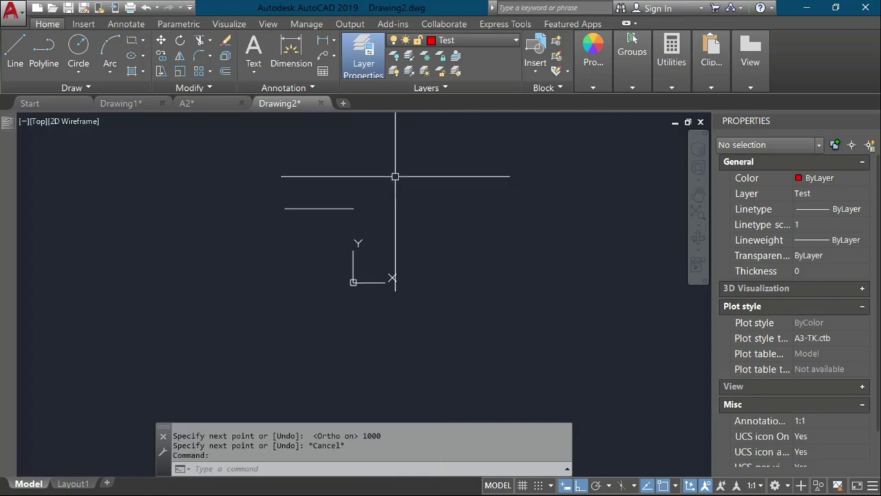
click(338, 208)
click(325, 226)
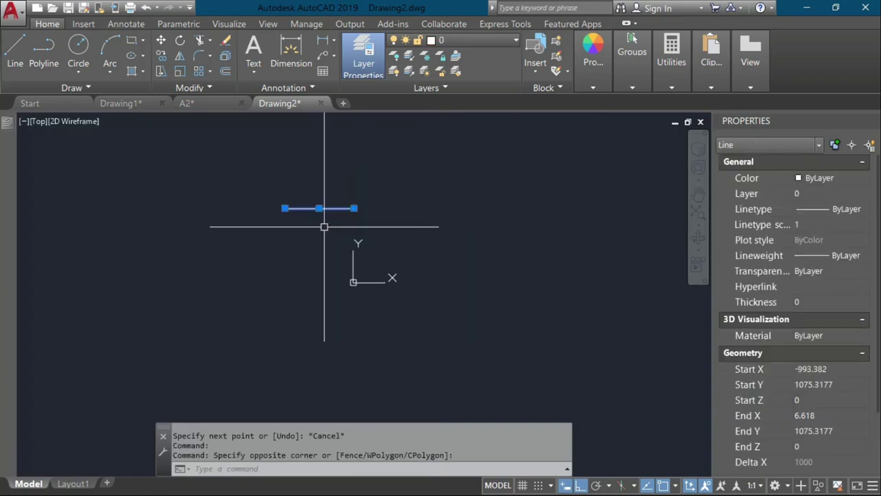
click(444, 41)
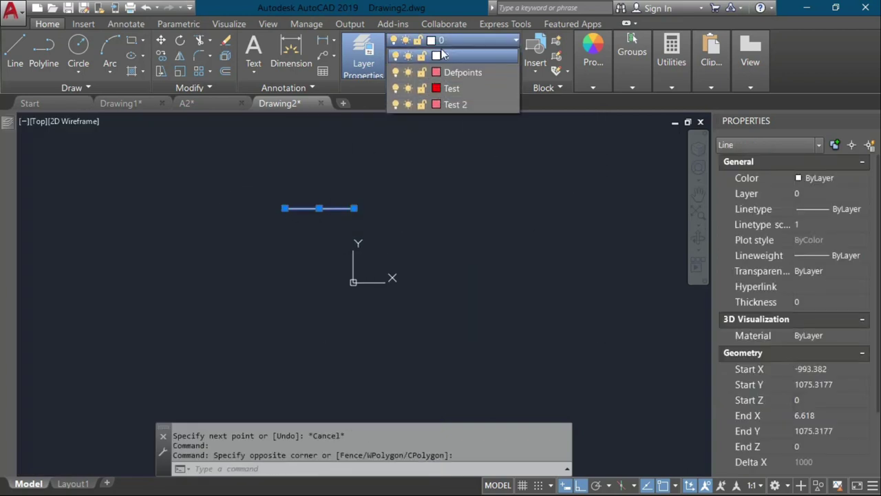
click(449, 89)
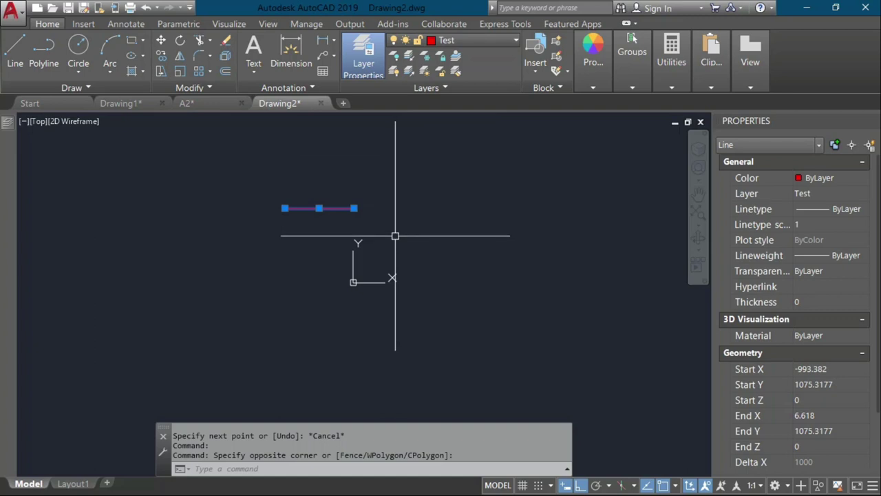
key(Escape)
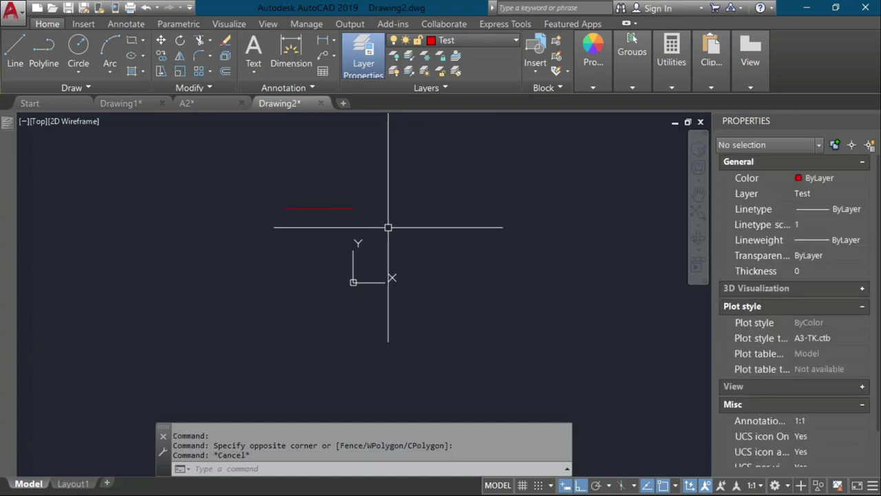
Verify the red line's 1000 length in Properties and move it up to Y 1365.1784
click(376, 183)
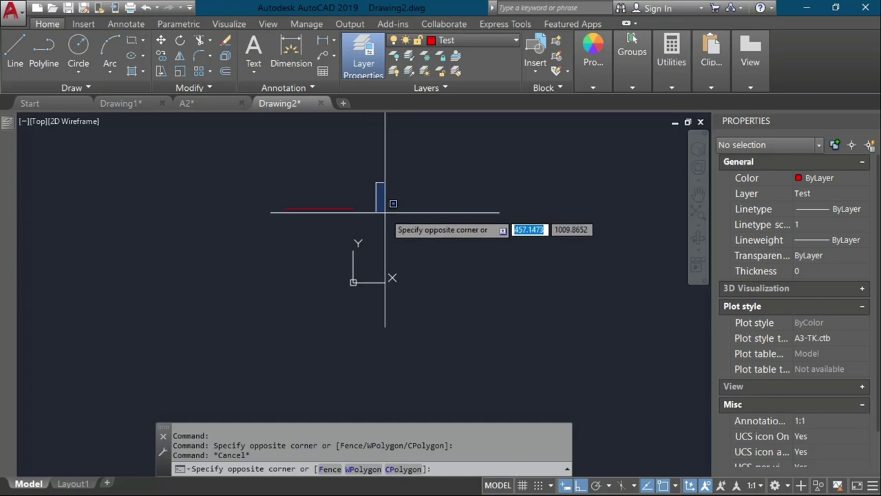
click(352, 210)
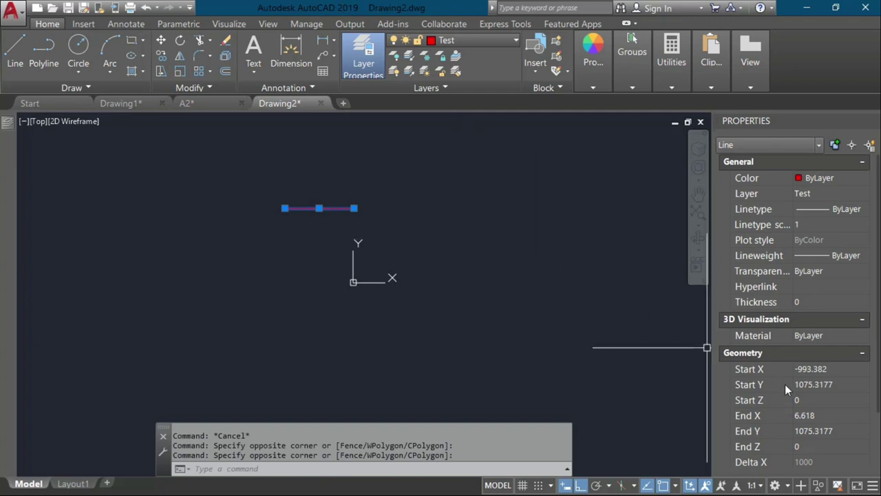
scroll(784, 454, down, 3)
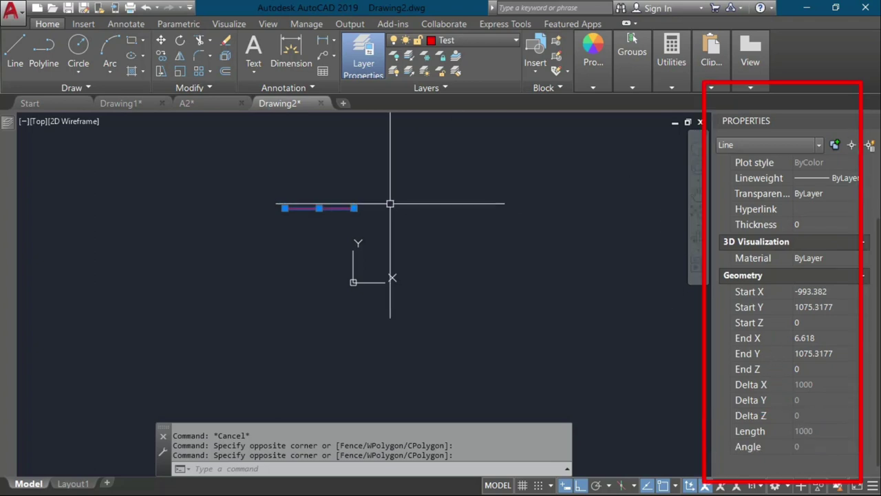
mouse_move(353, 208)
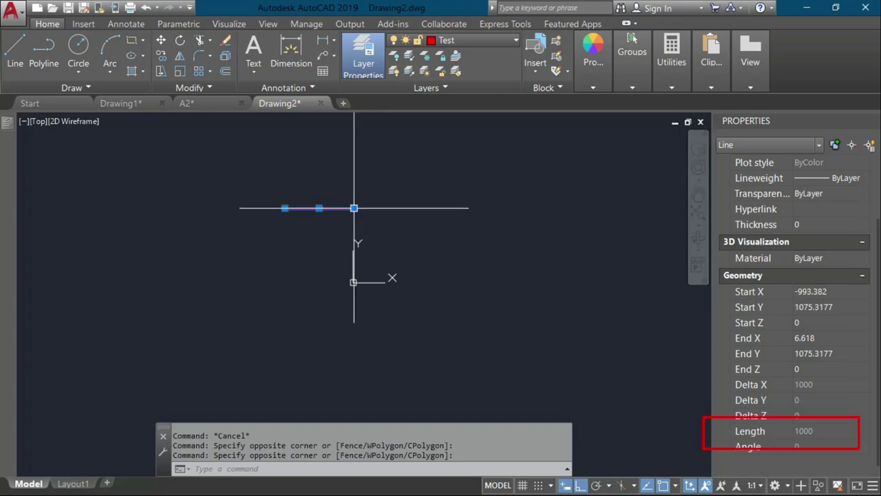
click(319, 208)
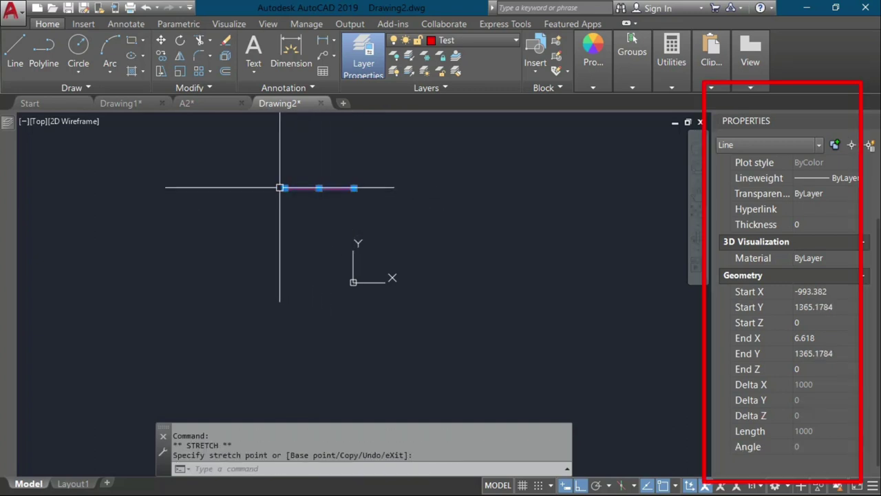
mouse_move(285, 188)
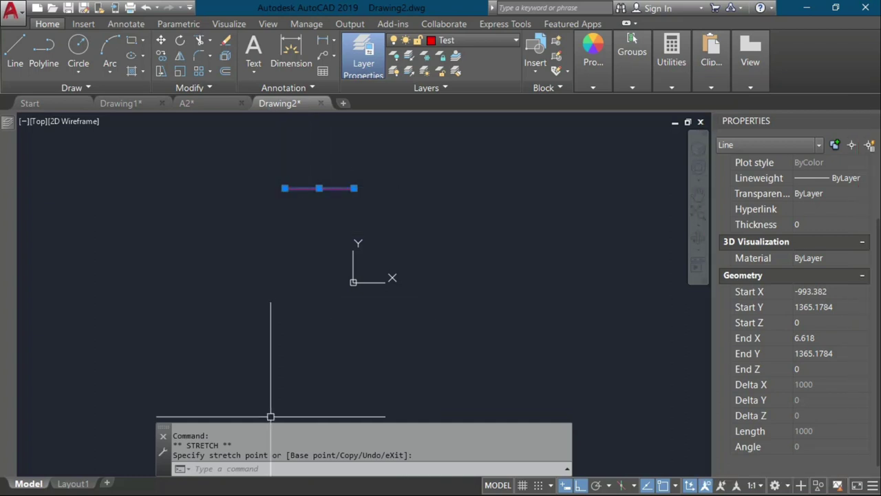
key(Escape)
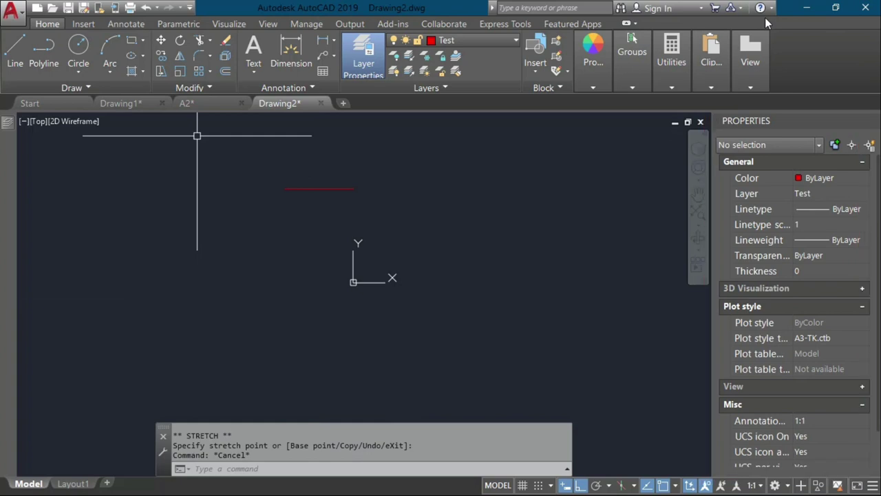
Open the Dimension Style Manager with D, then close it
text(d)
key(Return)
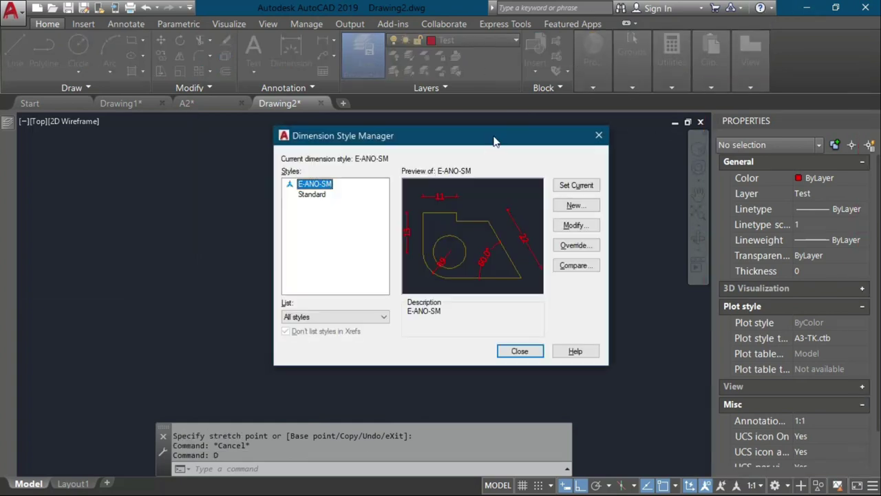
key(Escape)
Place a 1000 linear dimension above the red line at the 1:100_XREF annotation scale
text(D)
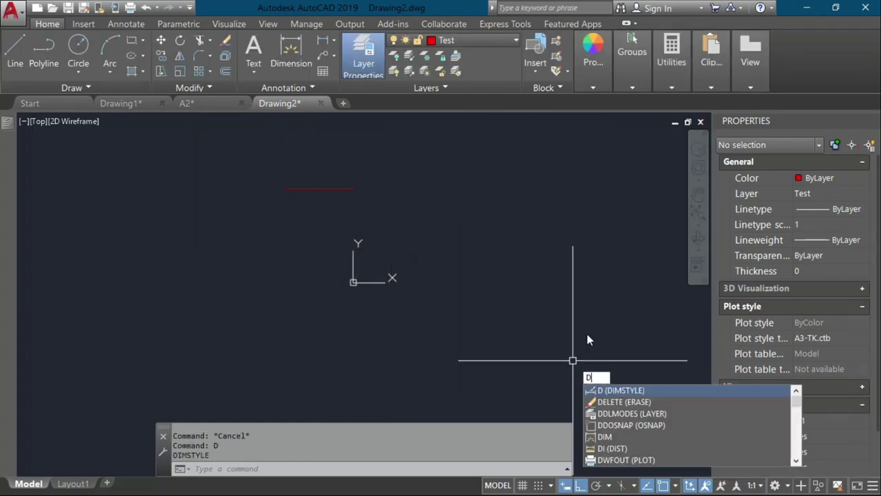
text(LI)
key(Return)
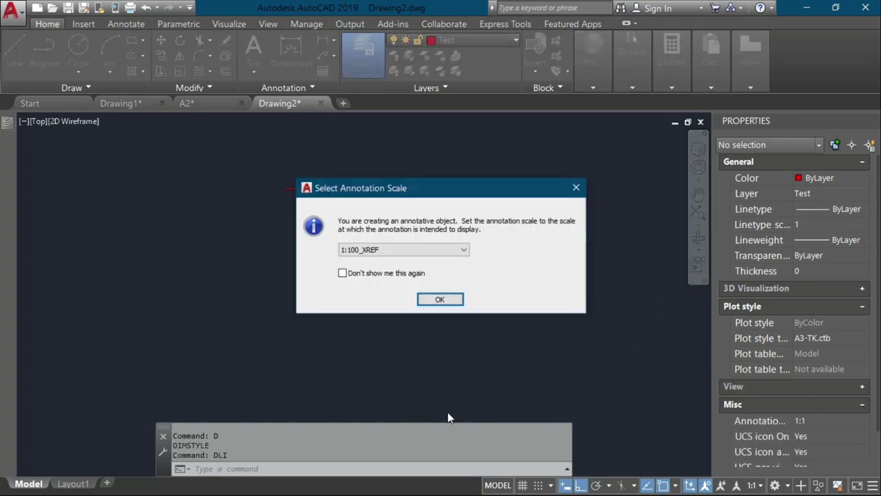
key(Return)
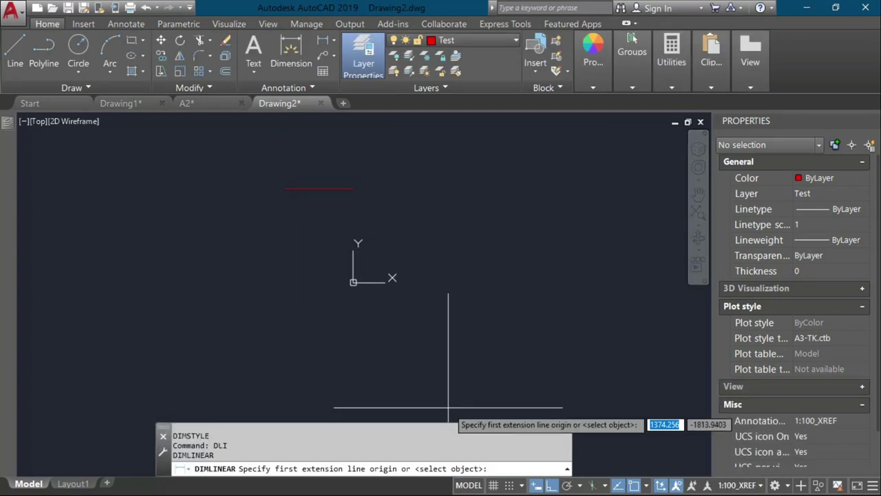
click(285, 188)
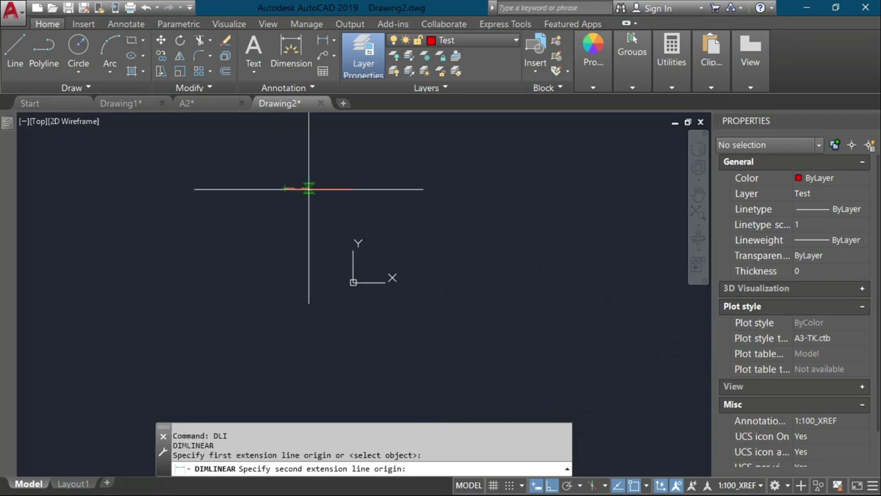
click(349, 189)
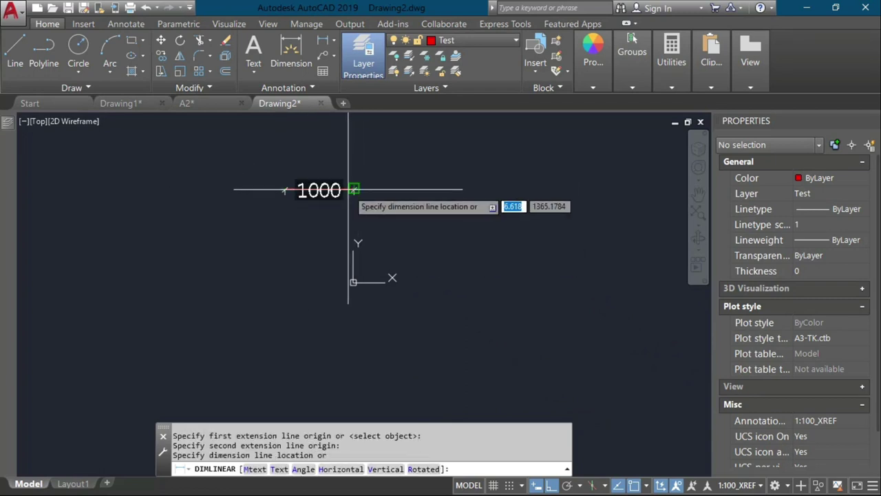
click(350, 161)
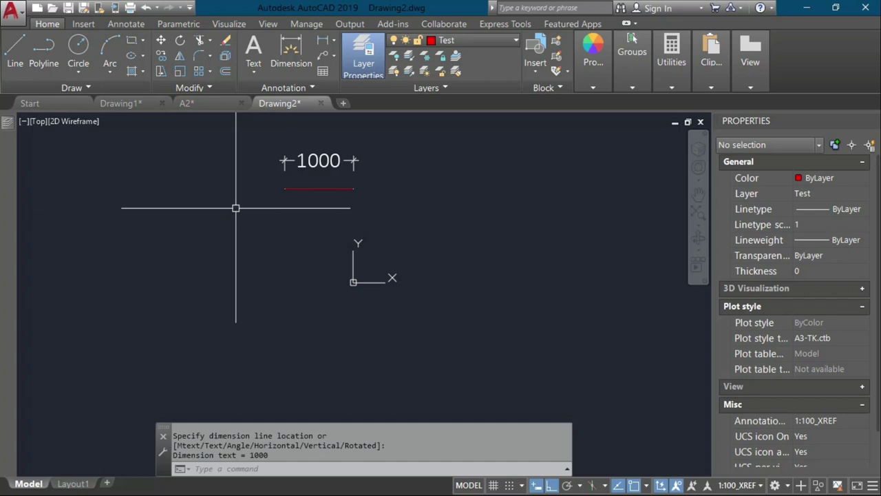
Draw 1000-unit right, down and left sides, closing the red square at its start point
key(Return)
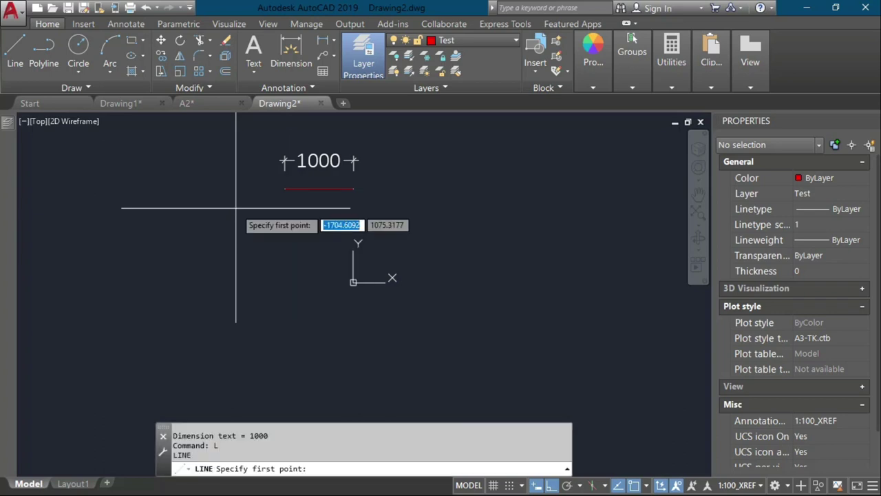
click(242, 227)
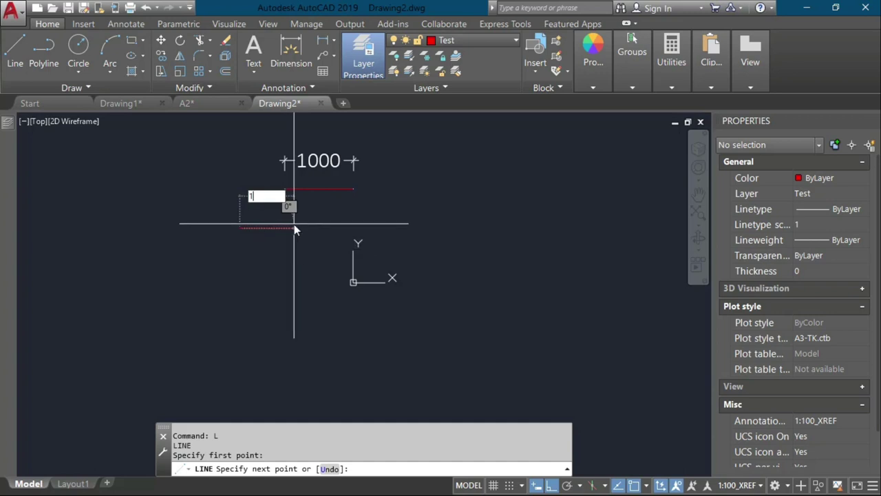
text(1000)
key(Return)
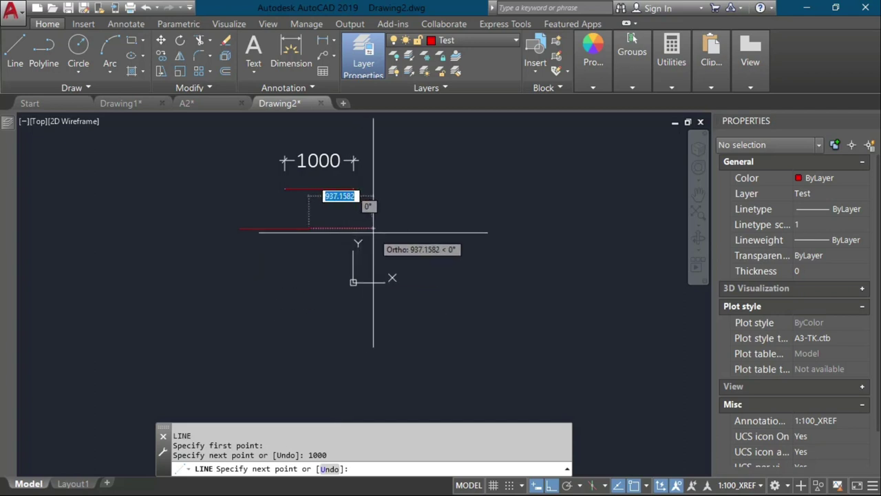
text(000)
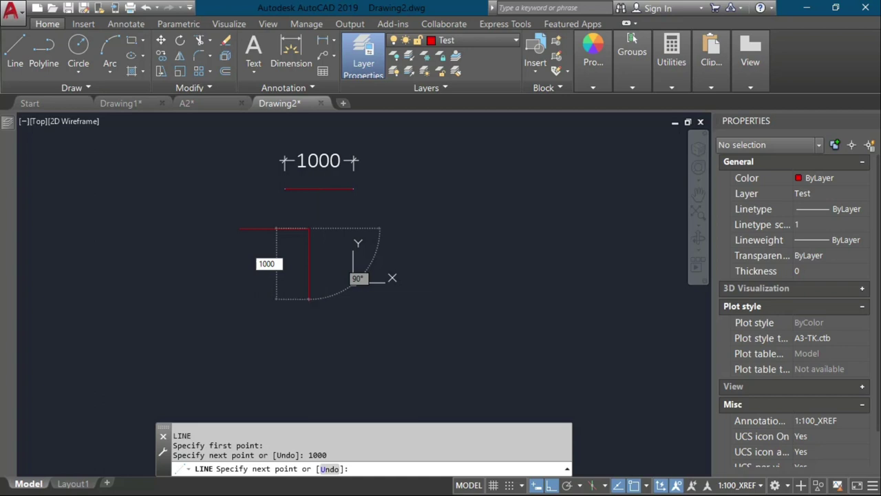
key(Return)
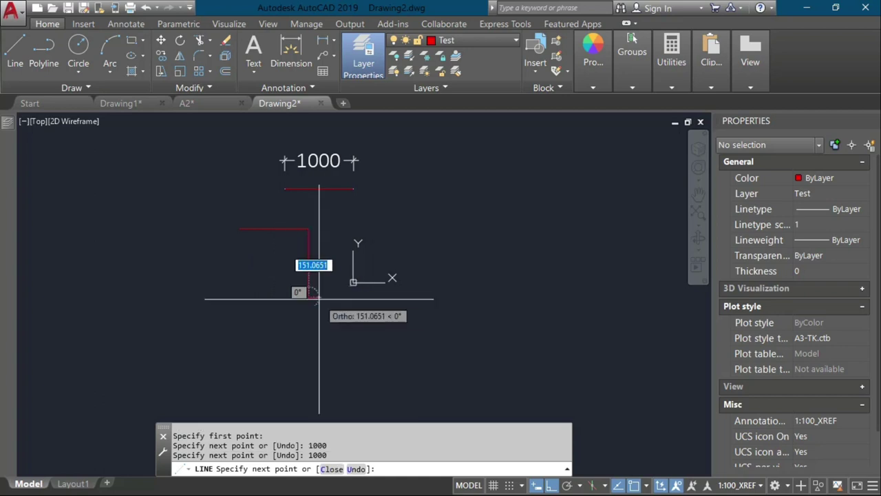
text(1000)
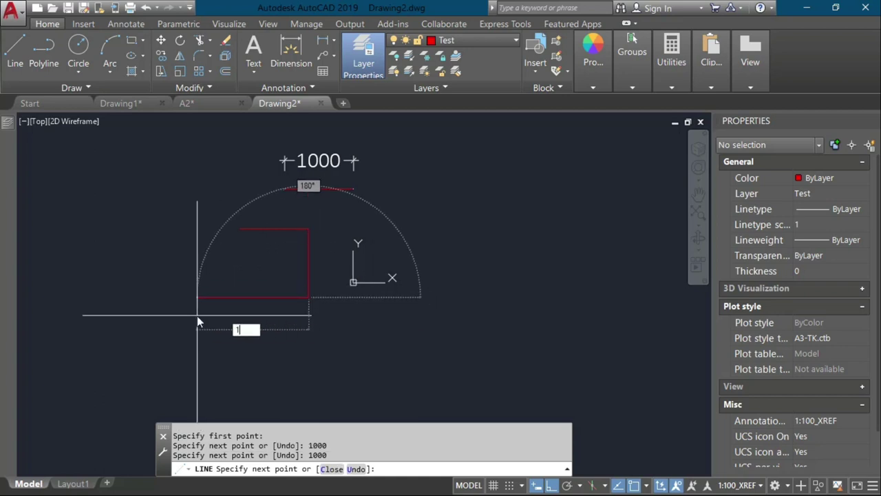
key(Return)
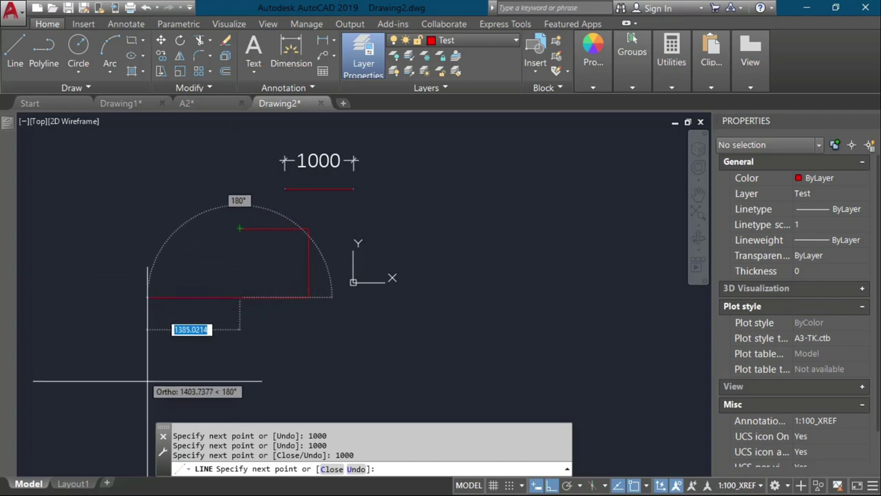
click(239, 229)
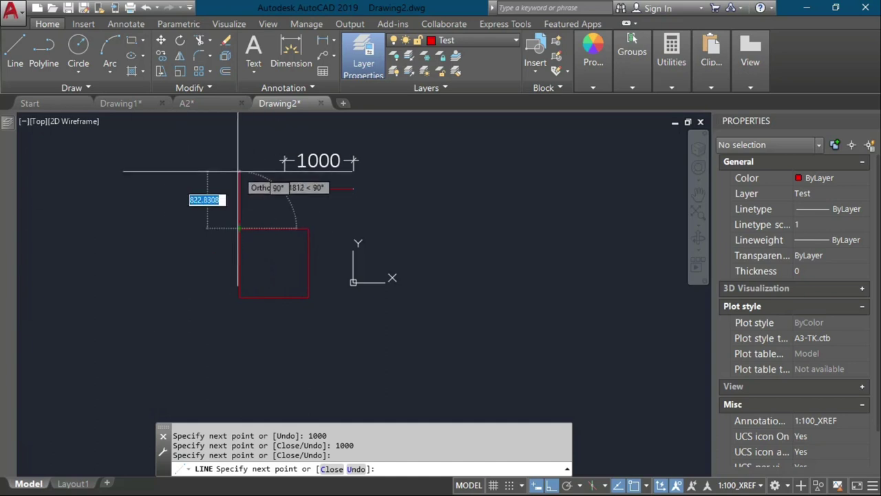
key(Escape)
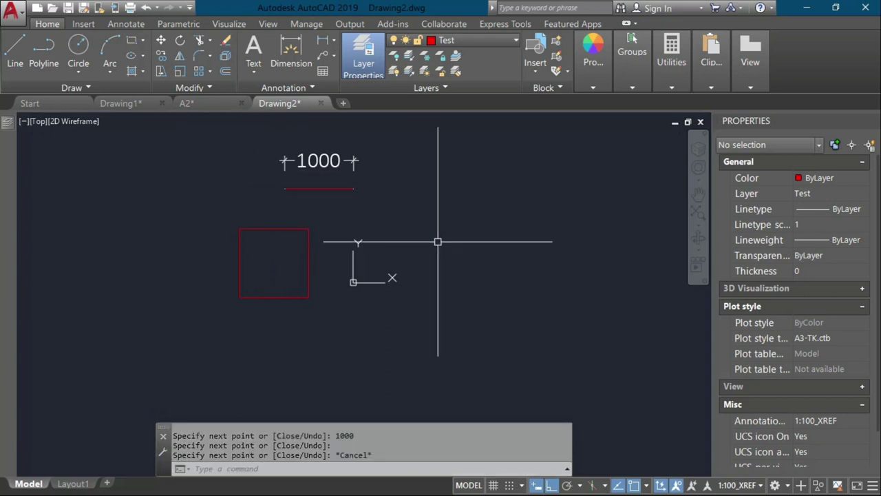
click(305, 236)
click(274, 228)
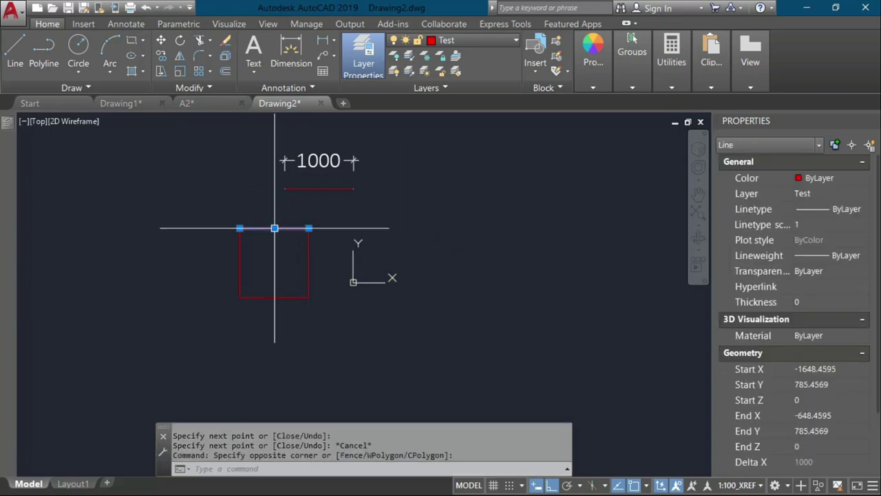
click(309, 249)
click(282, 255)
click(194, 267)
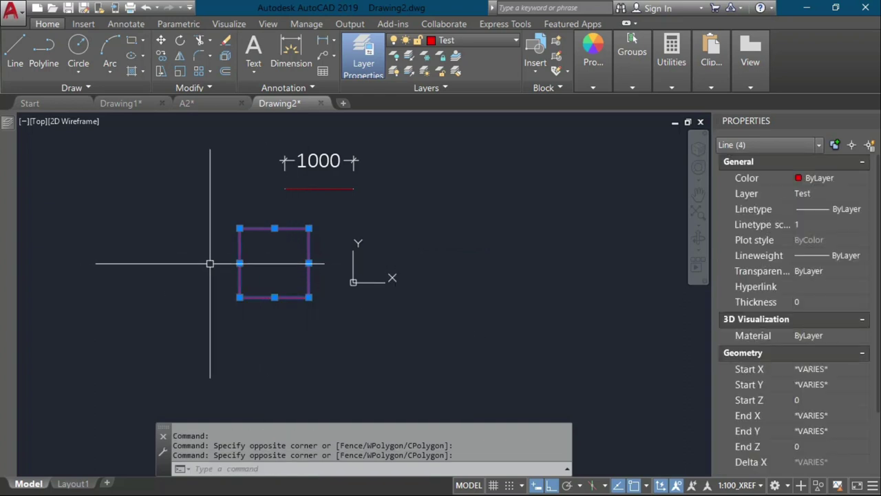
key(Escape)
click(246, 231)
key(Escape)
click(252, 238)
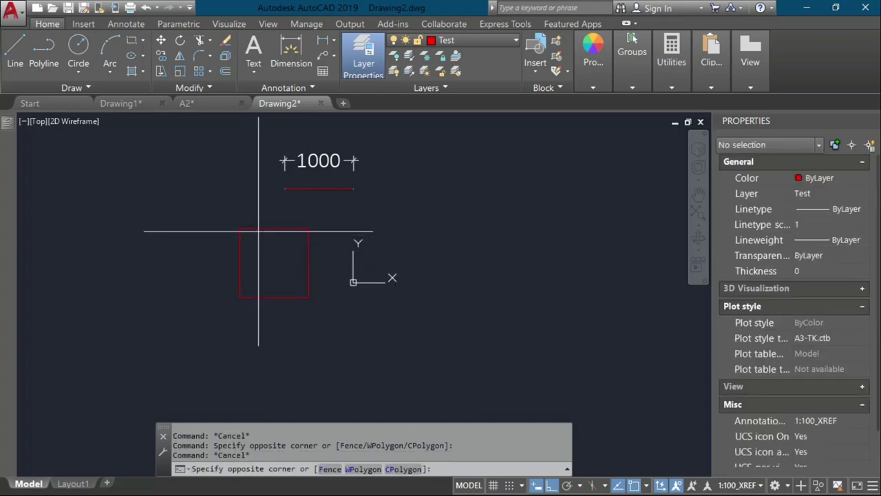
key(Escape)
click(254, 228)
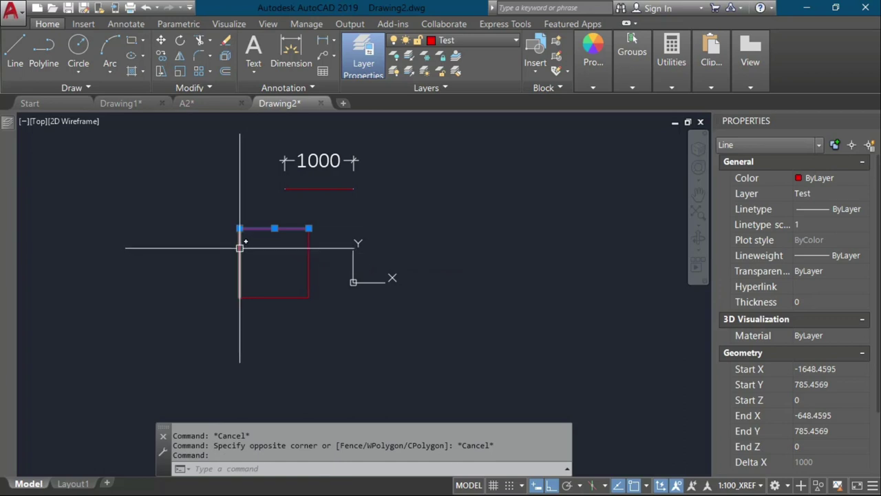
click(241, 254)
click(257, 297)
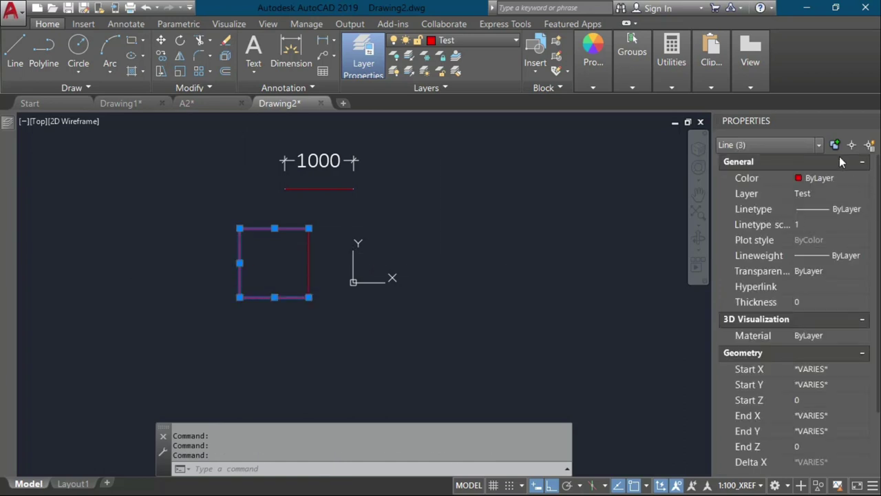
click(308, 254)
click(295, 228)
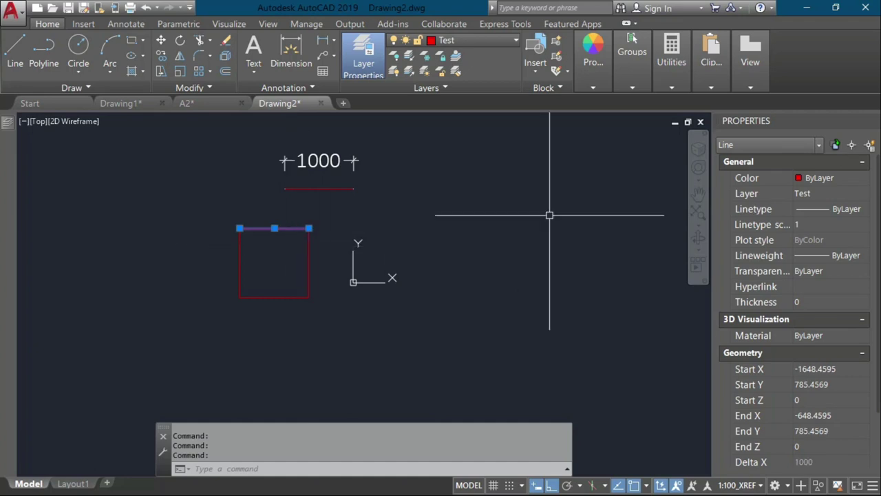
click(835, 145)
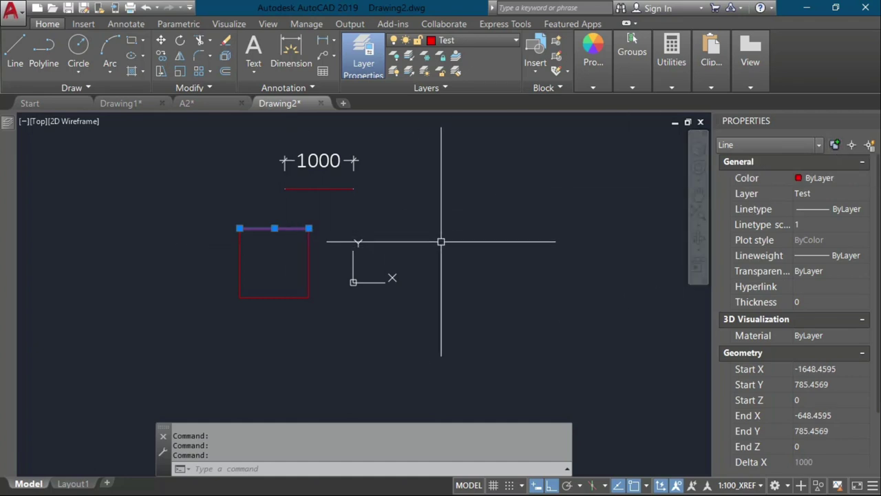
click(307, 246)
click(301, 289)
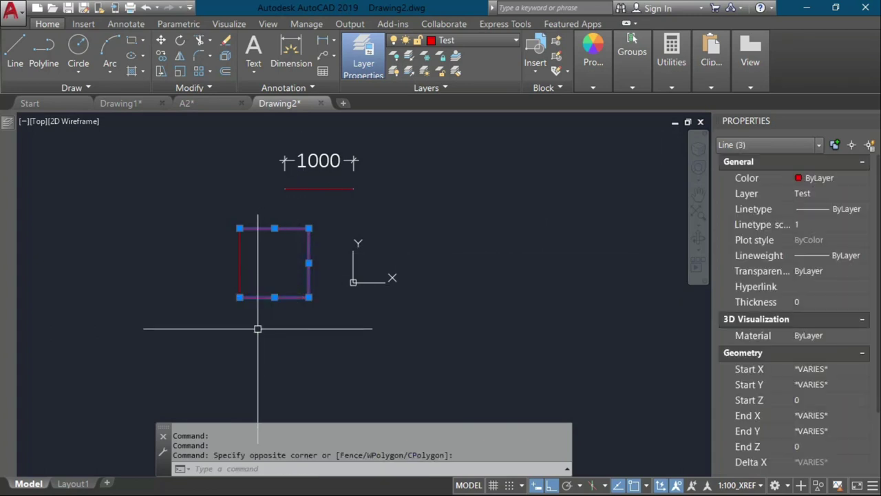
key(Escape)
click(313, 245)
click(269, 328)
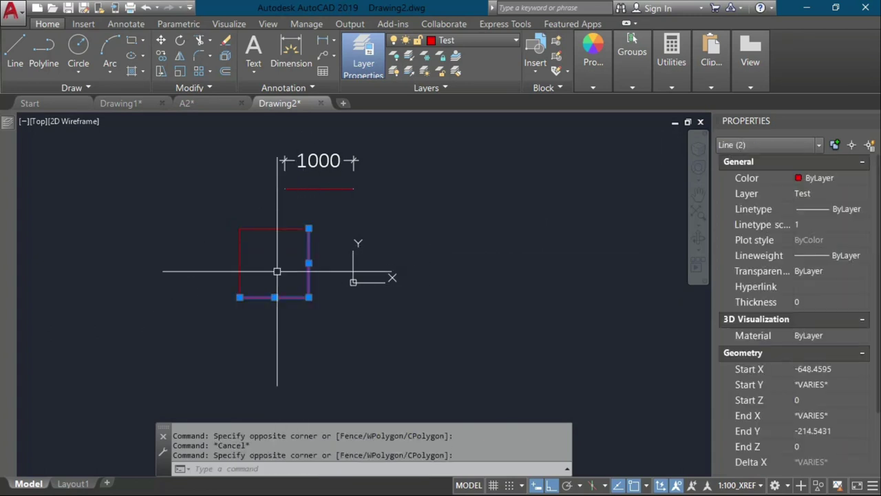
click(314, 253)
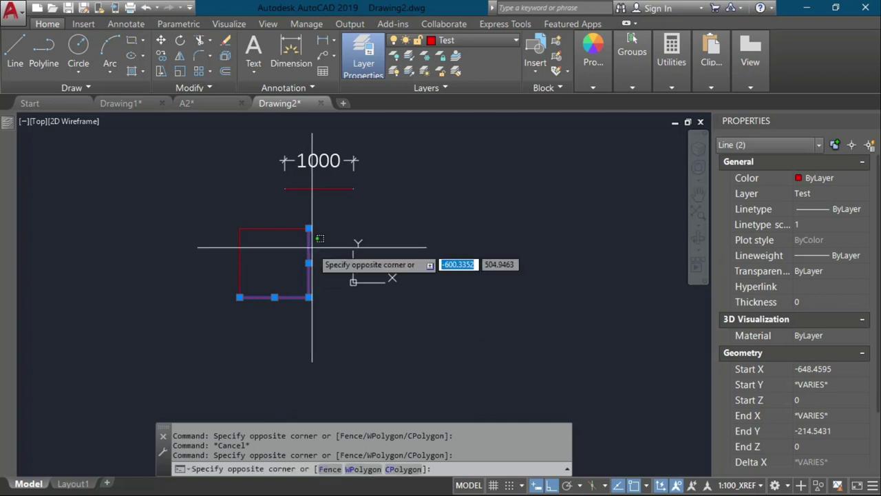
click(308, 256)
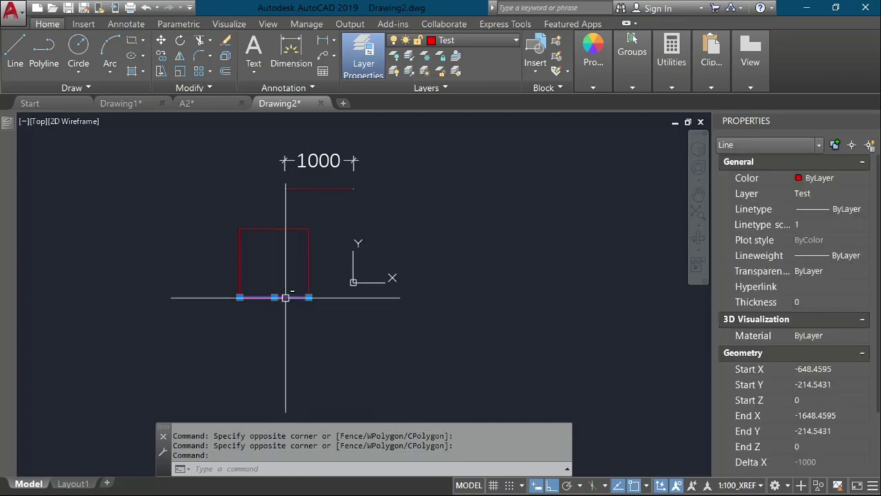
key(Escape)
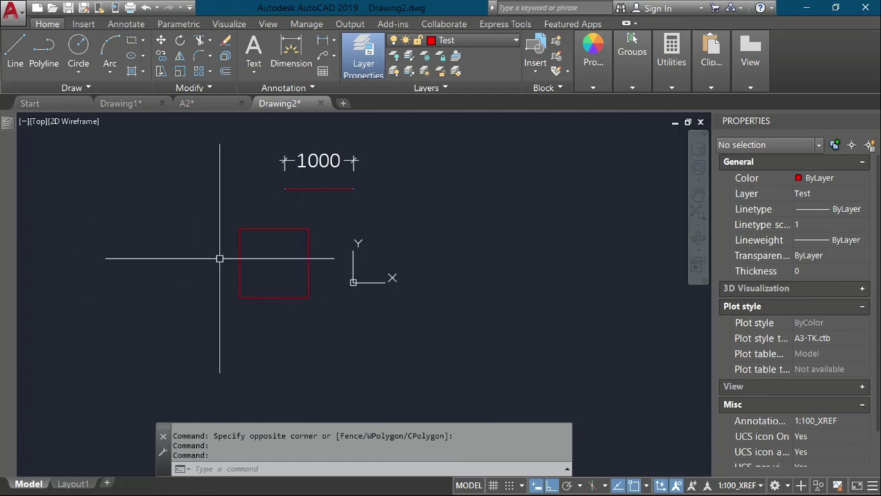
Open the Dimension Style Manager with D, then close it
text(d)
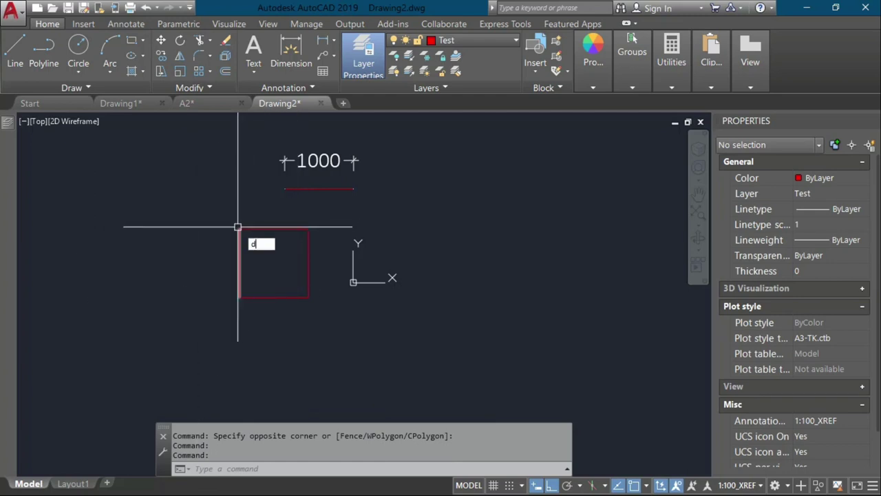
key(Return)
key(Escape)
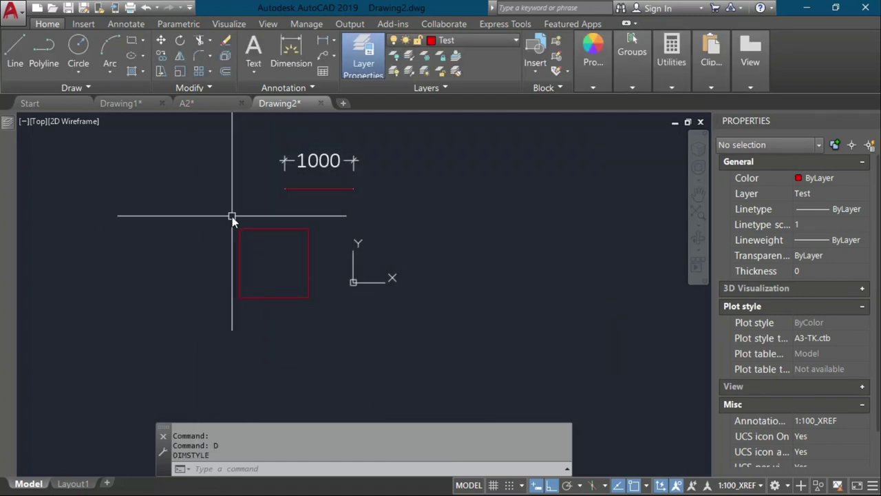
Add 1000 linear dimensions to the square's left side and bottom side
text(DLI)
key(Return)
key(Return)
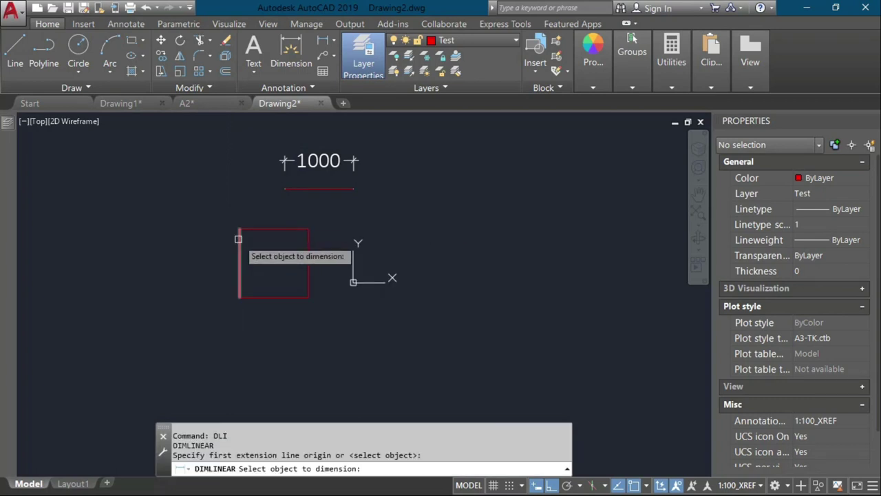
click(240, 238)
click(215, 272)
key(Return)
key(Return)
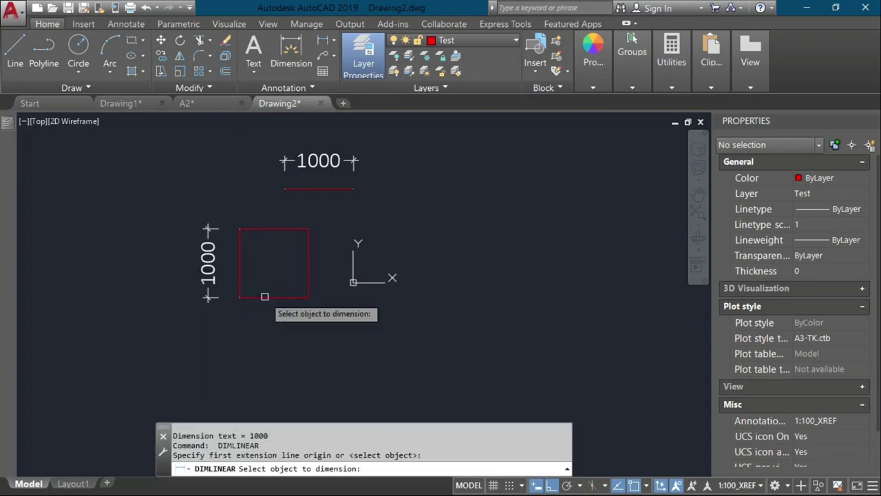
click(266, 297)
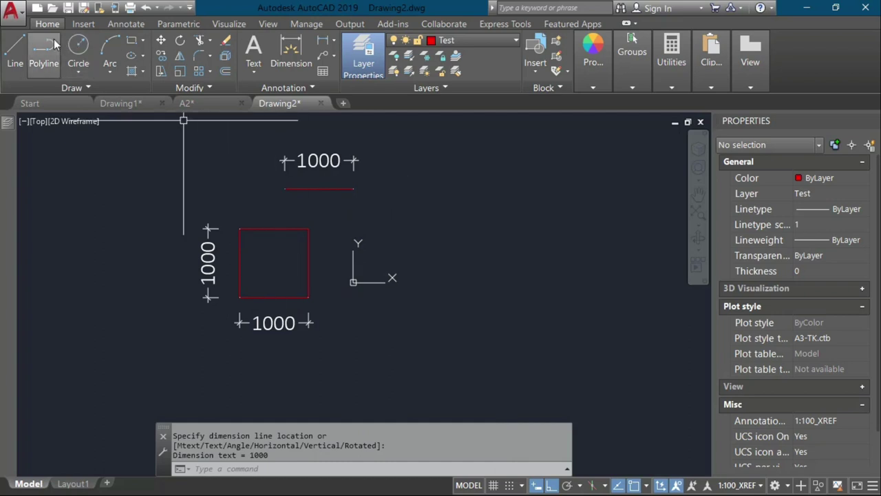
Start the Line tool from the Home tab's Draw panel
click(17, 53)
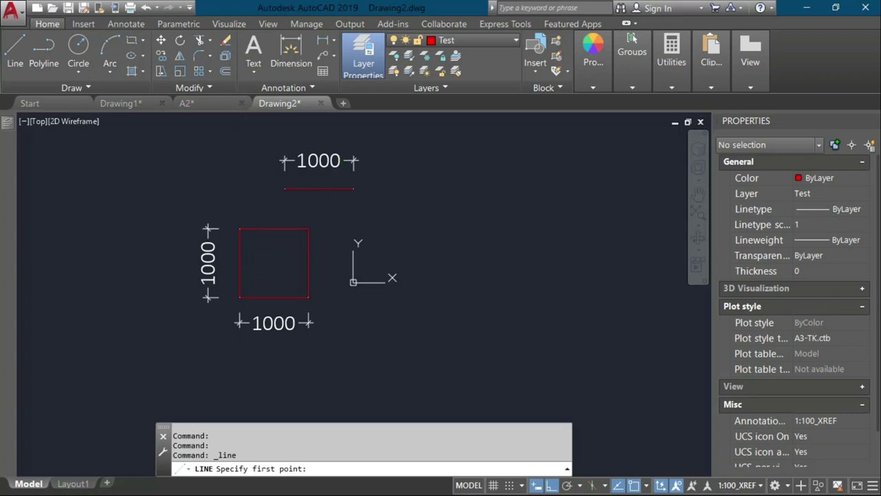
Cancel the pending line and open Options, browsing its Display through User Preferences tabs
key(Escape)
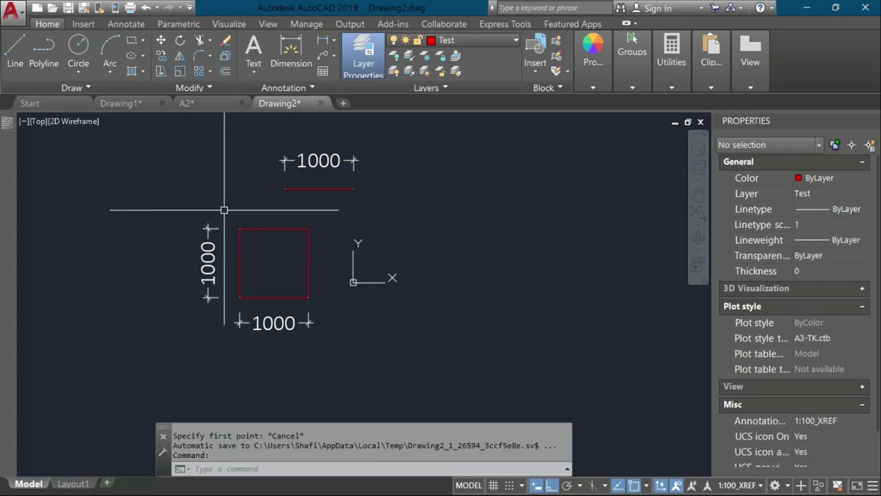
text(op)
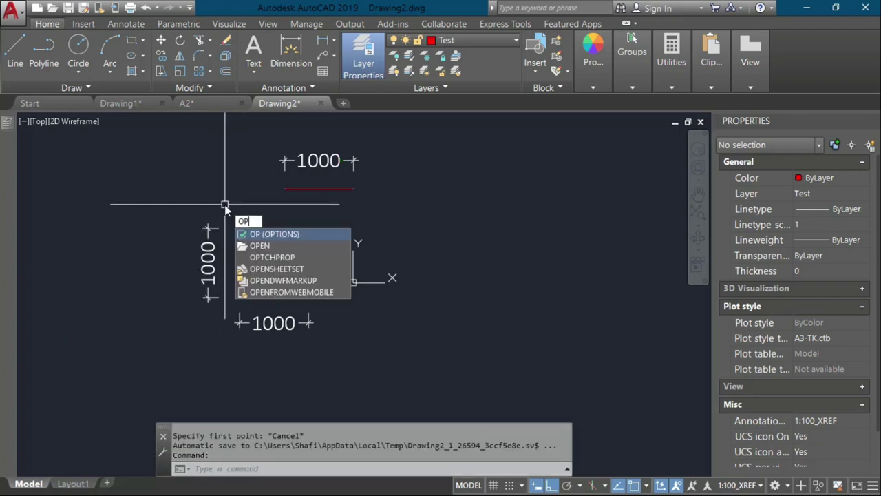
key(Return)
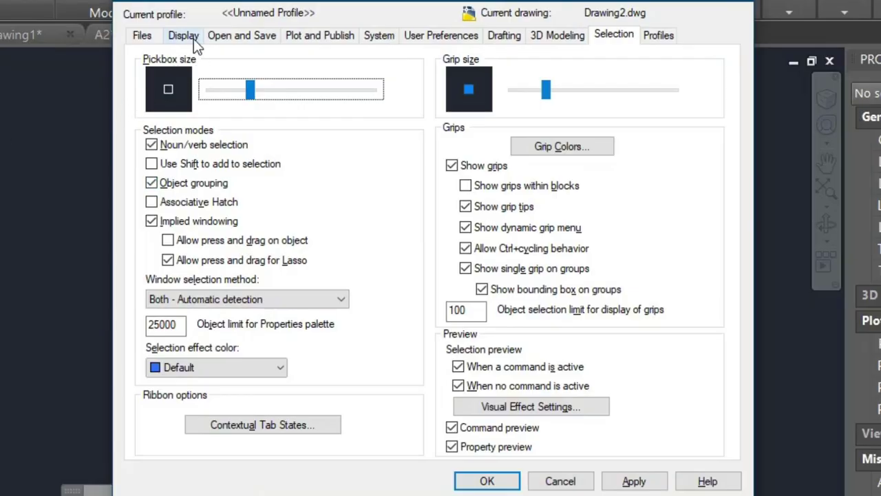
click(193, 38)
click(256, 41)
click(301, 40)
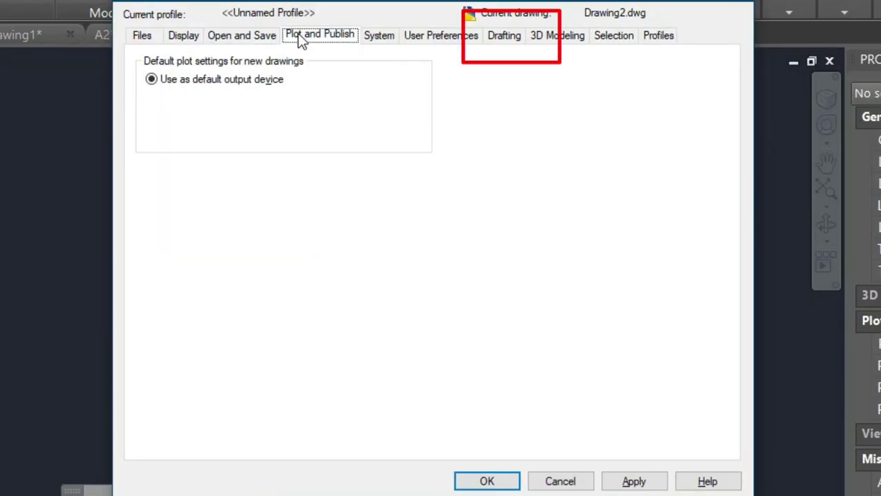
click(371, 39)
click(441, 38)
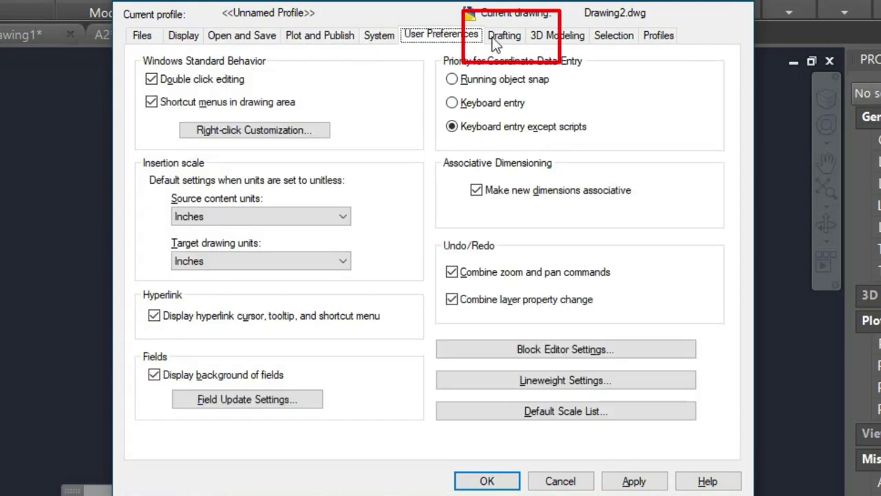
Set Drafting's AutoSnap Marker Size to maximum, then apply and close Options
click(497, 37)
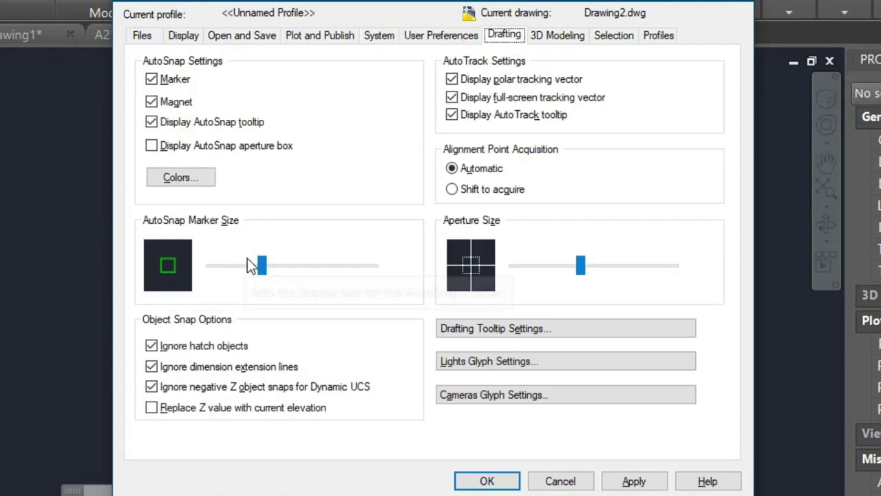
drag(262, 265, 373, 265)
click(612, 479)
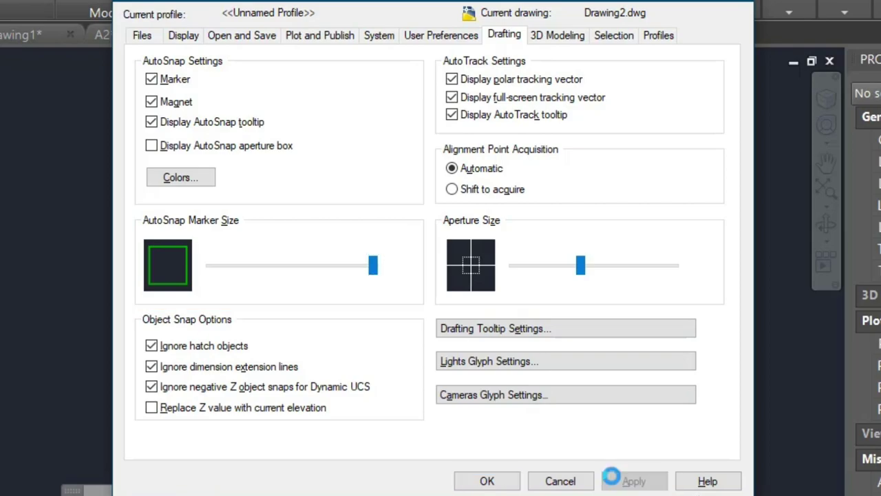
click(487, 480)
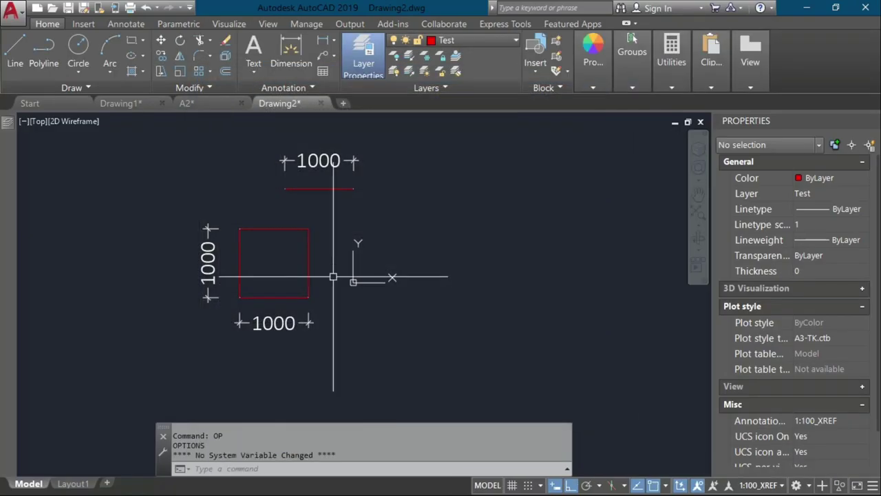
Start a new LINE command with the L alias
text(l)
key(Return)
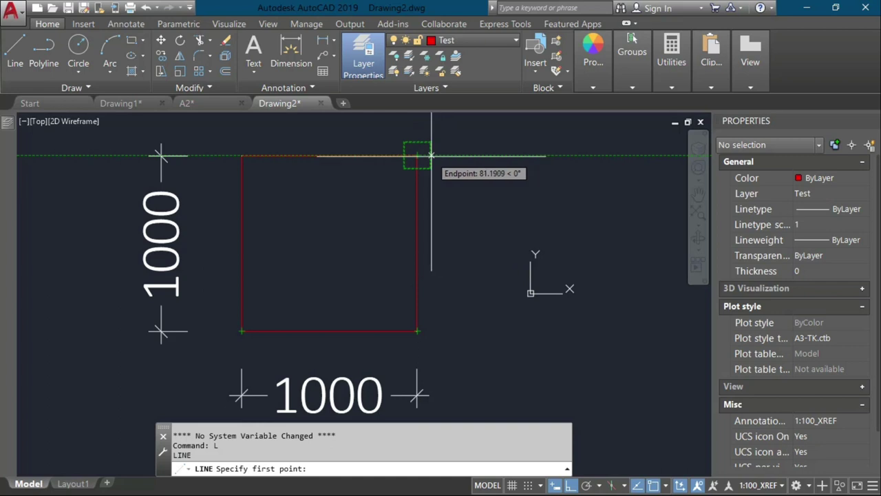
Cancel LINE, restart it twice, and cancel each attempt without placing any line
key(Escape)
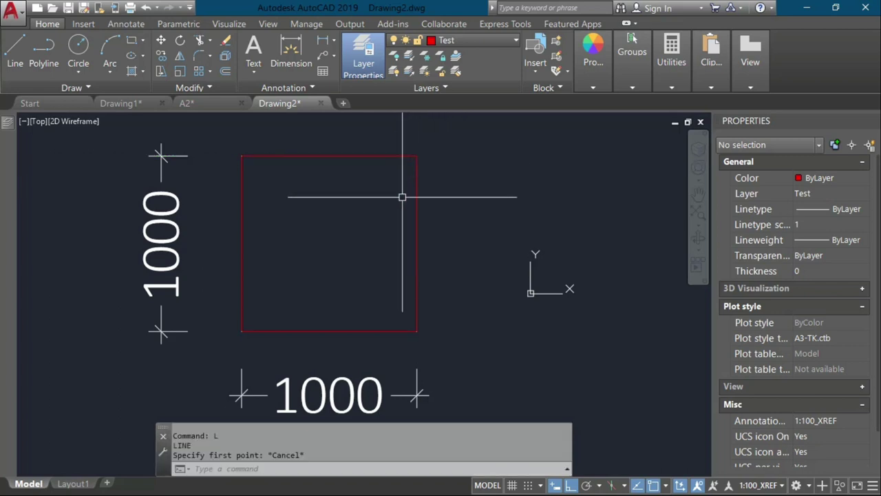
text(l)
key(Return)
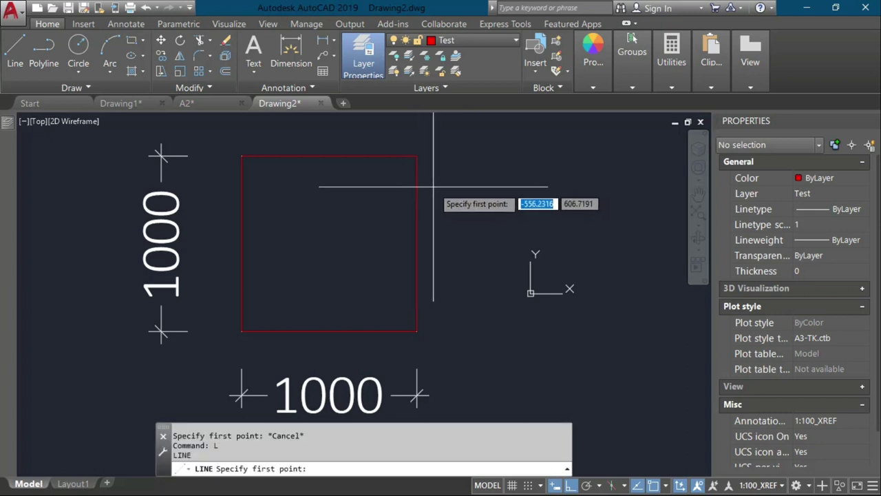
click(427, 186)
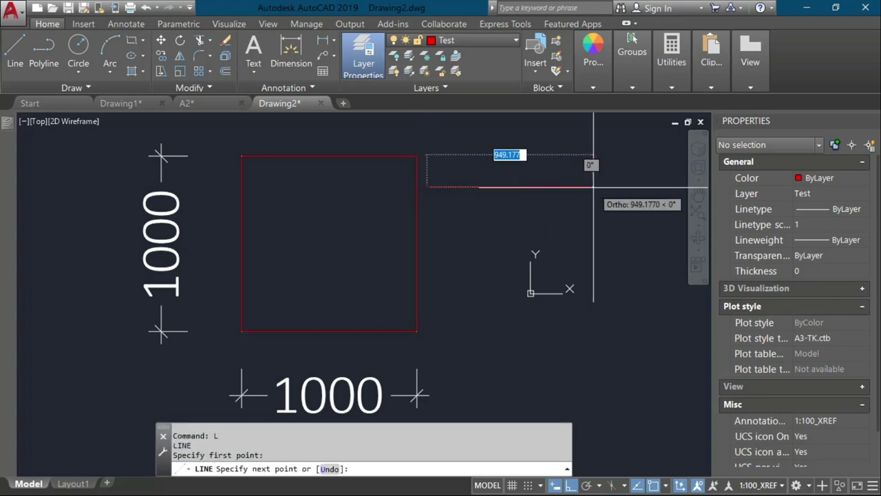
key(Escape)
key(Return)
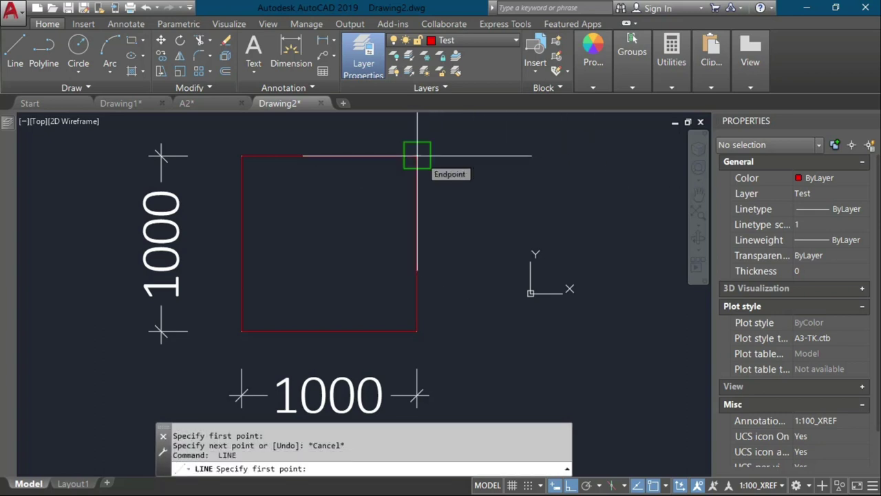
key(Escape)
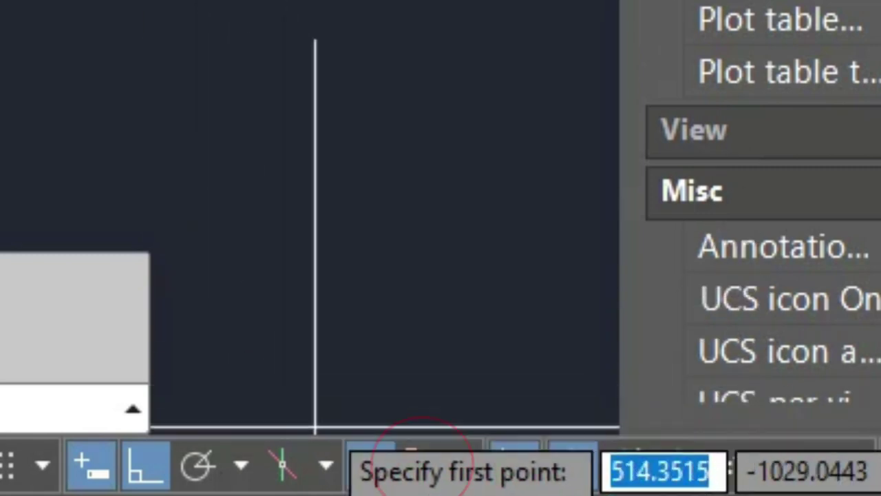
Erase the stray short line near the red square's top-left corner and turn Osnap on with F3
click(424, 464)
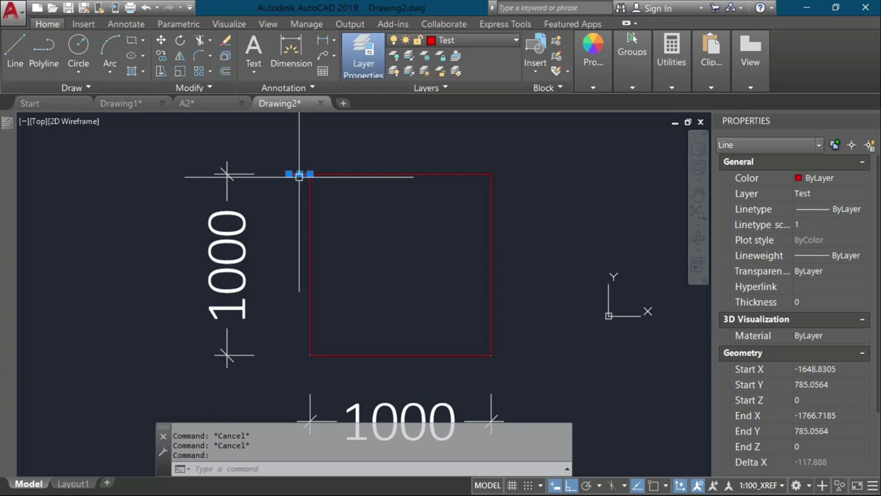
key(Delete)
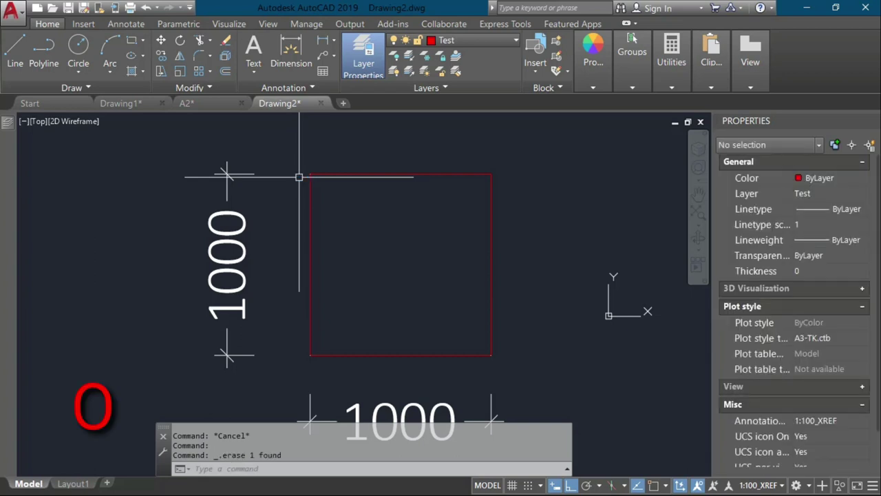
key(F3)
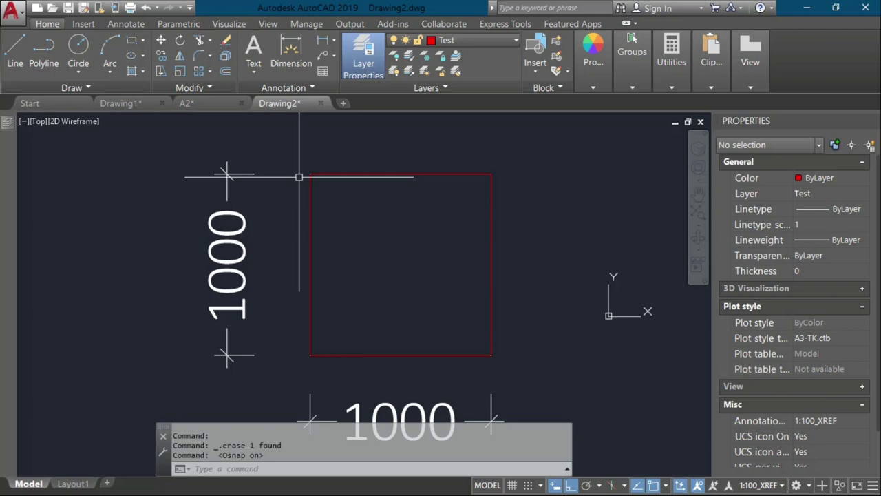
Using OS, clear all object snap modes in Drafting Settings and leave only Endpoint checked
text(OS)
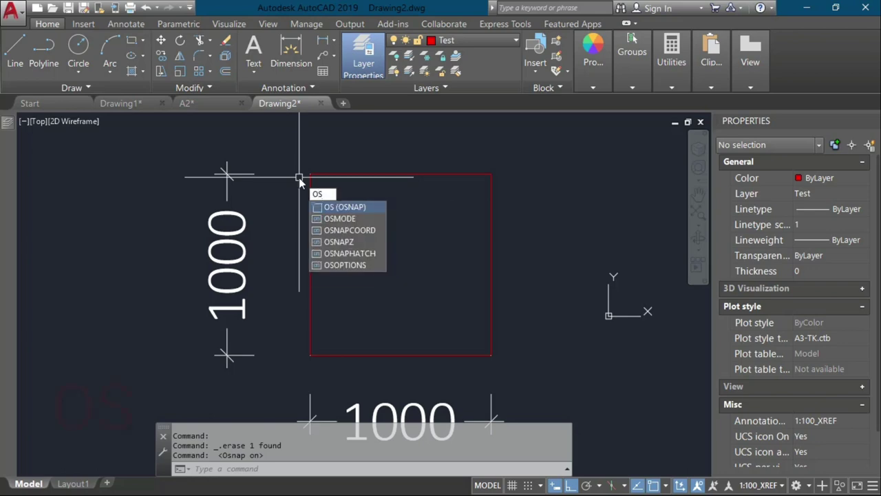
key(Return)
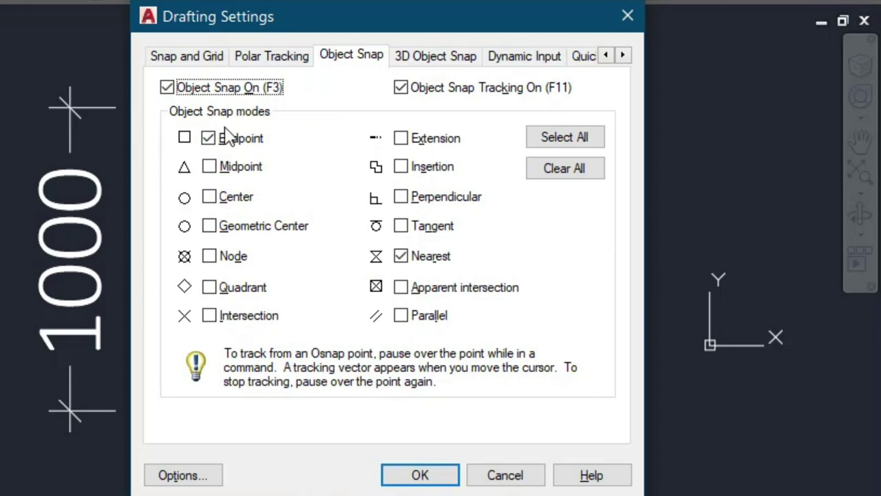
click(220, 170)
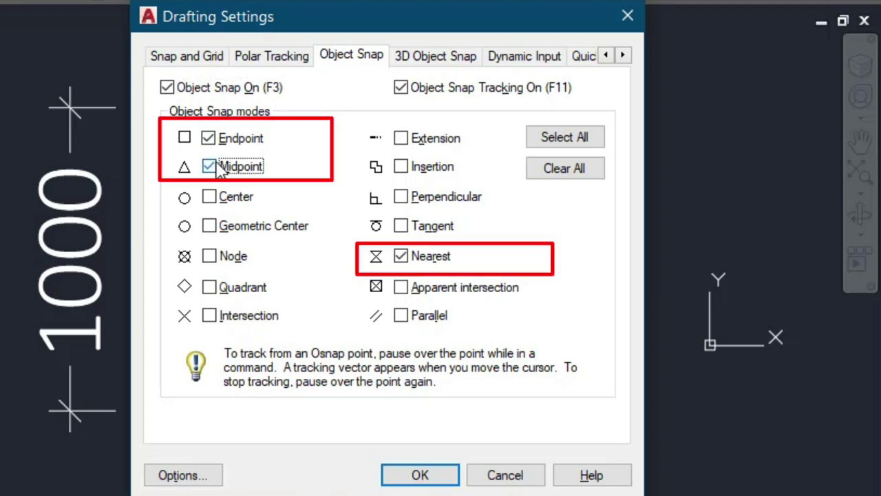
click(575, 175)
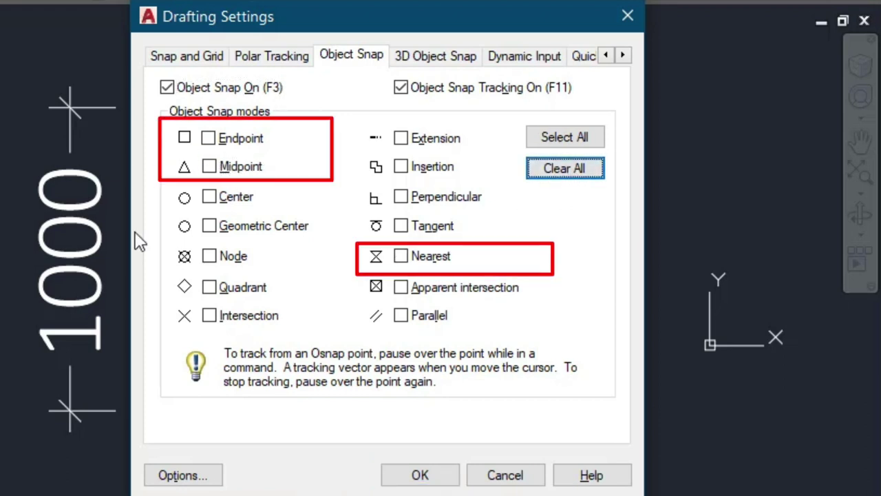
click(208, 139)
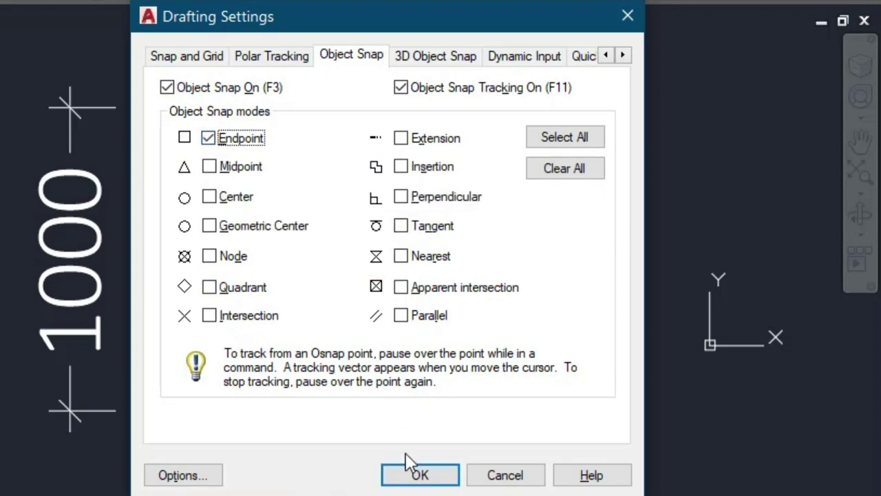
click(415, 476)
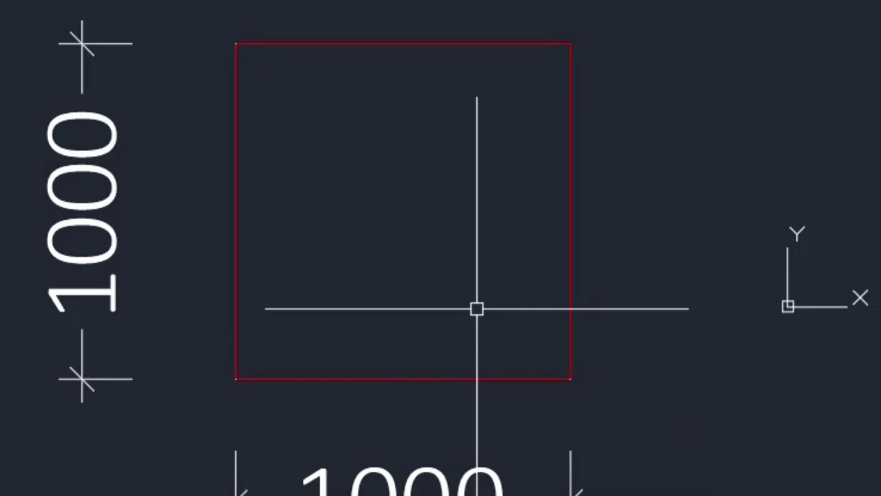
Draw a short line between two points inside the square, then pan and zoom toward it
click(344, 206)
click(434, 161)
key(Return)
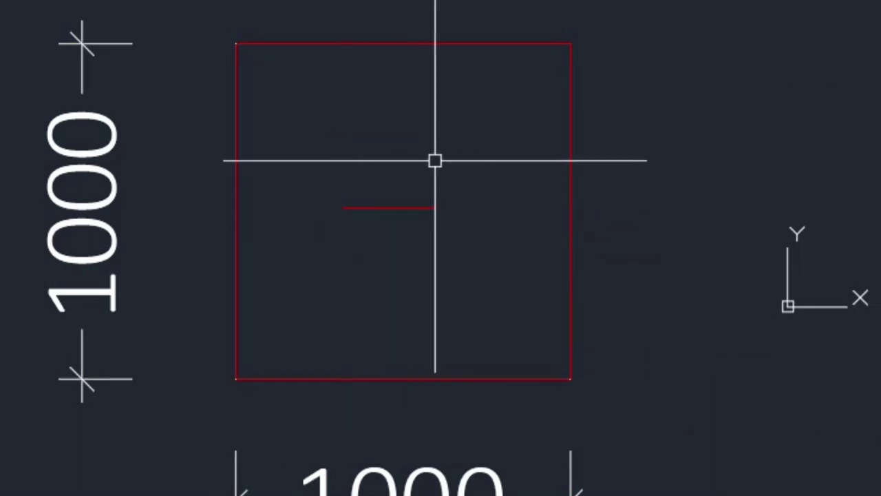
key(Return)
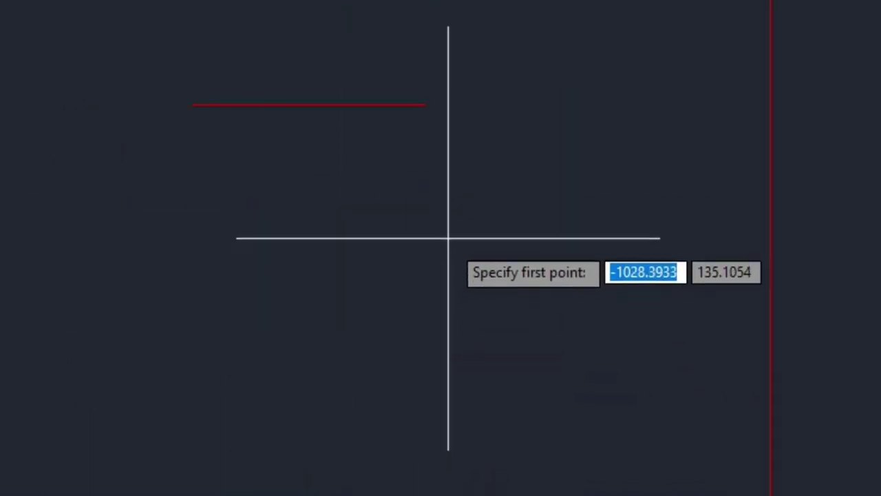
mouse_move(449, 238)
middle_down()
mouse_move(407, 291)
mouse_move(393, 222)
middle_up()
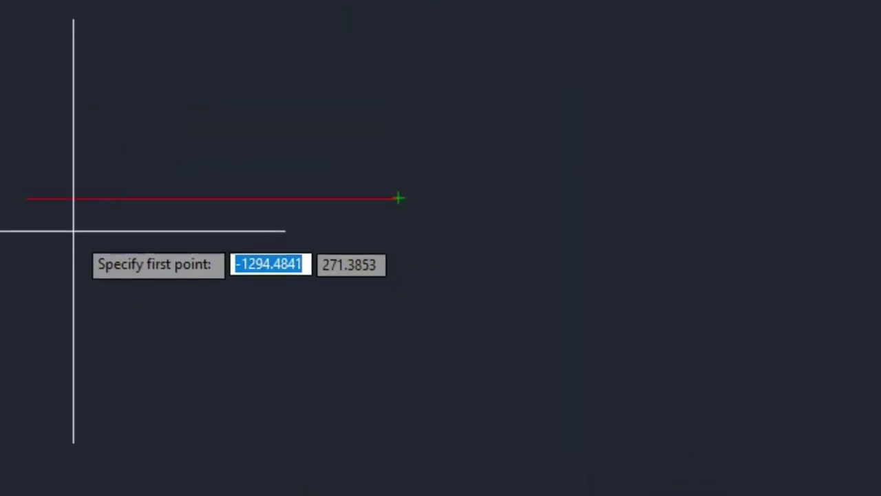
mouse_move(26, 197)
middle_down()
mouse_move(65, 197)
mouse_move(130, 230)
middle_up()
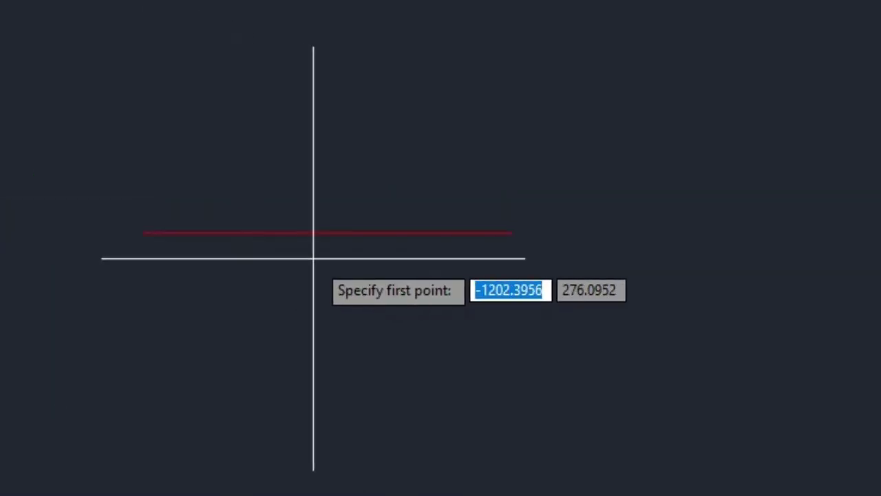
scroll(318, 254, up, 2)
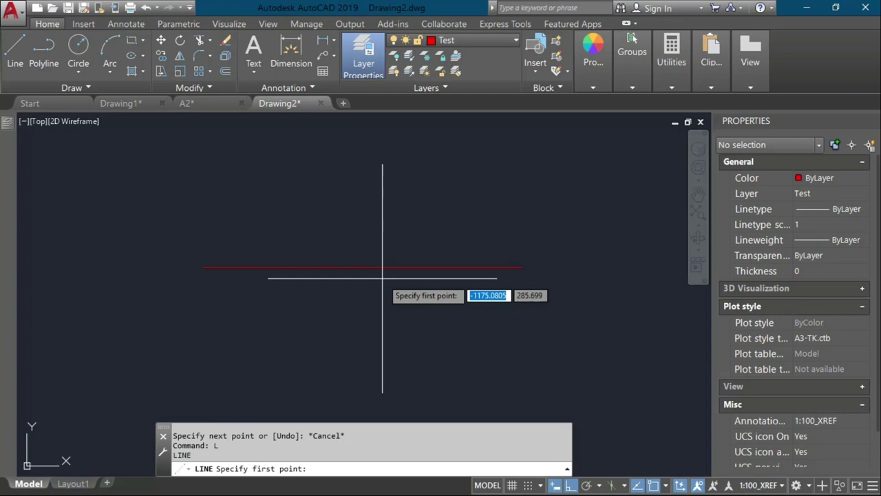
Add Midpoint to the active object snap modes alongside Endpoint via OS
key(Escape)
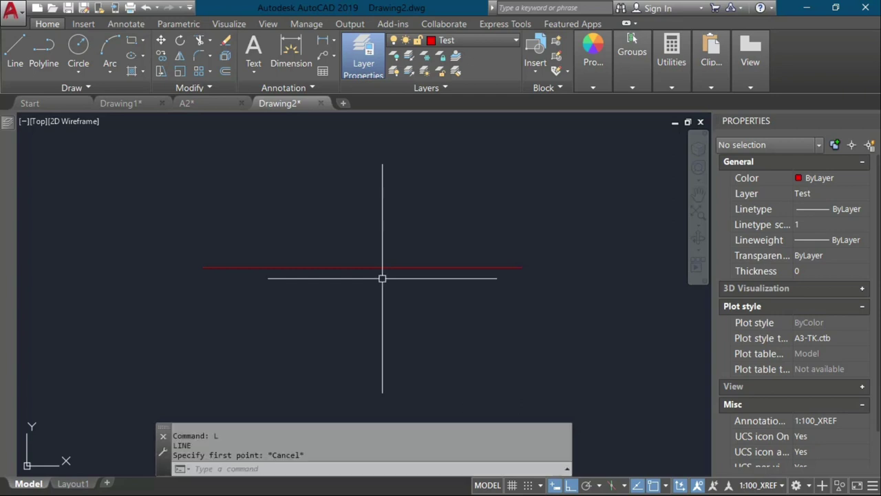
text(os)
key(Return)
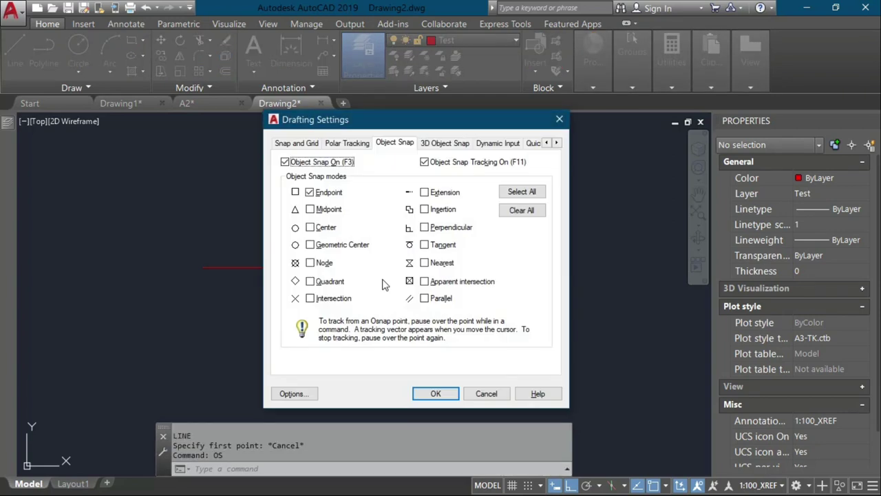
click(333, 212)
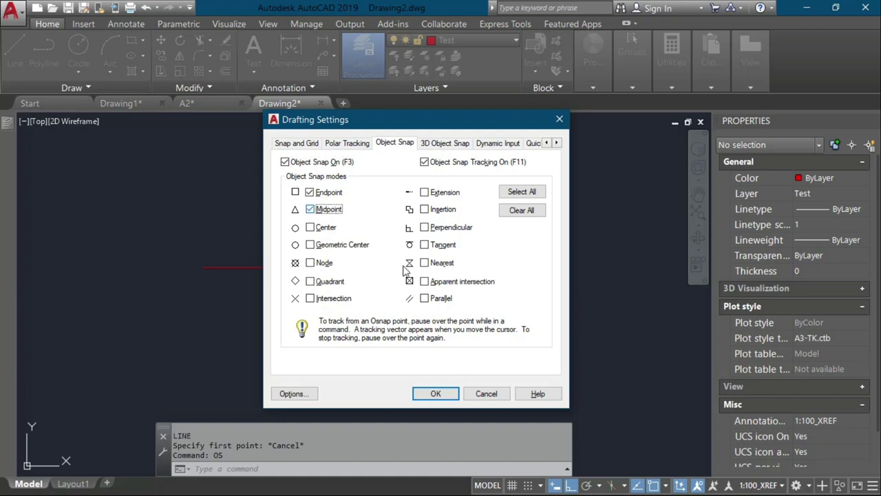
click(441, 393)
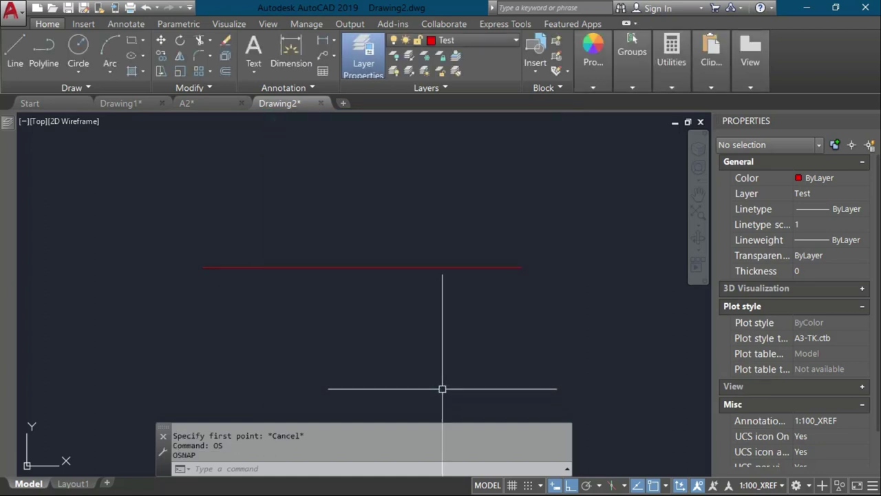
Run L to test endpoint and midpoint snapping on the red line, then cancel without drawing
text(l)
key(Return)
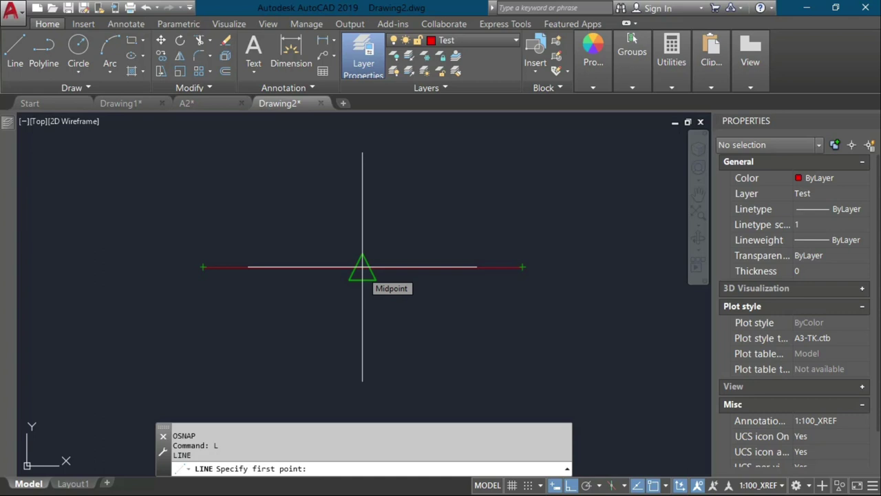
click(284, 267)
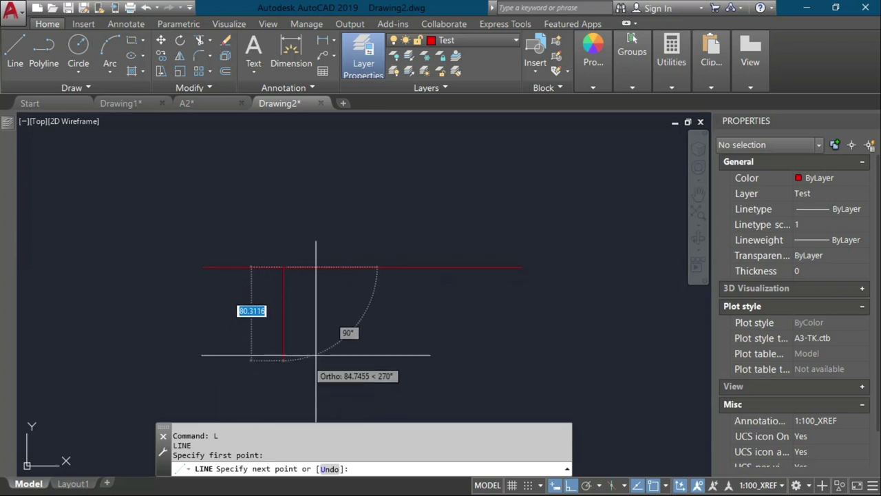
key(Escape)
key(Return)
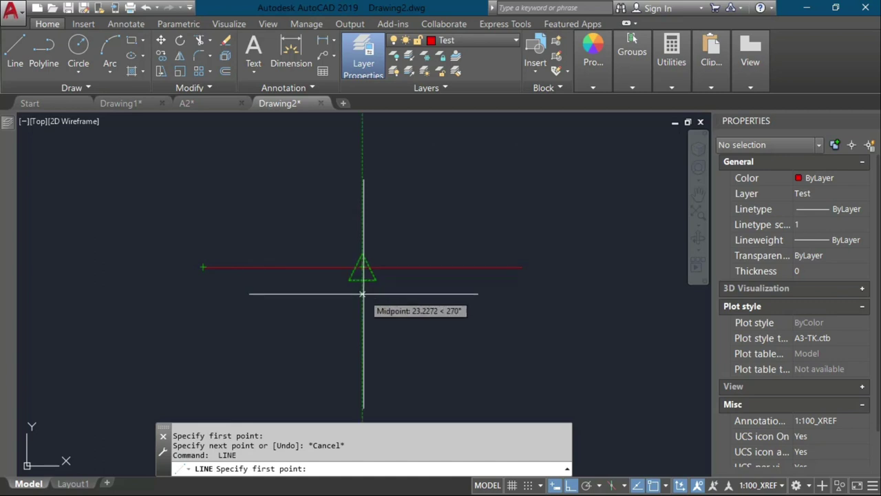
key(Escape)
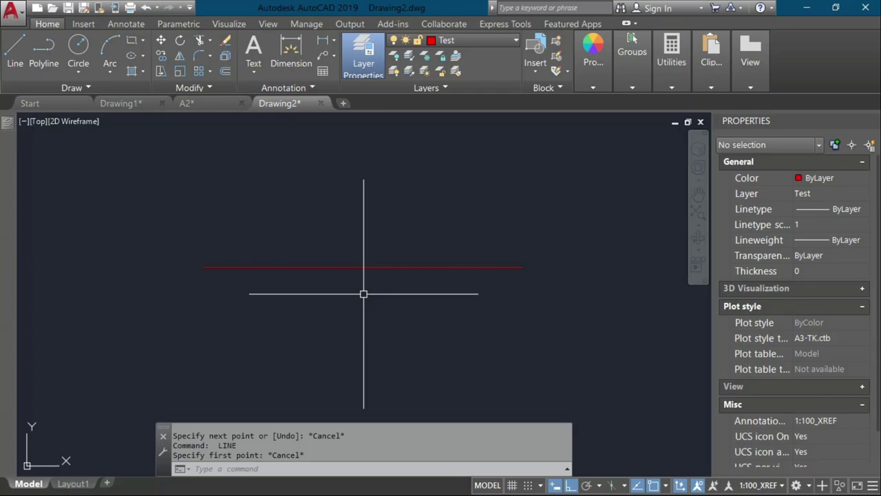
Draw a vertical red line straight down from the horizontal red line's midpoint
key(space)
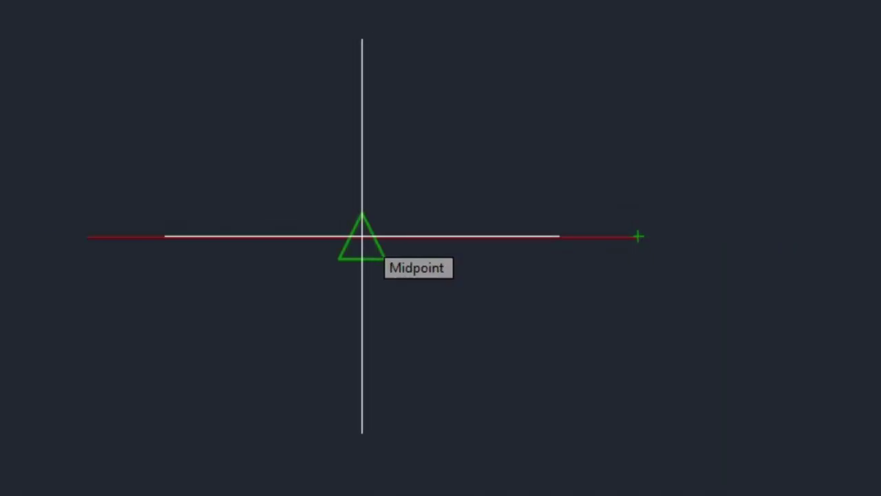
click(362, 236)
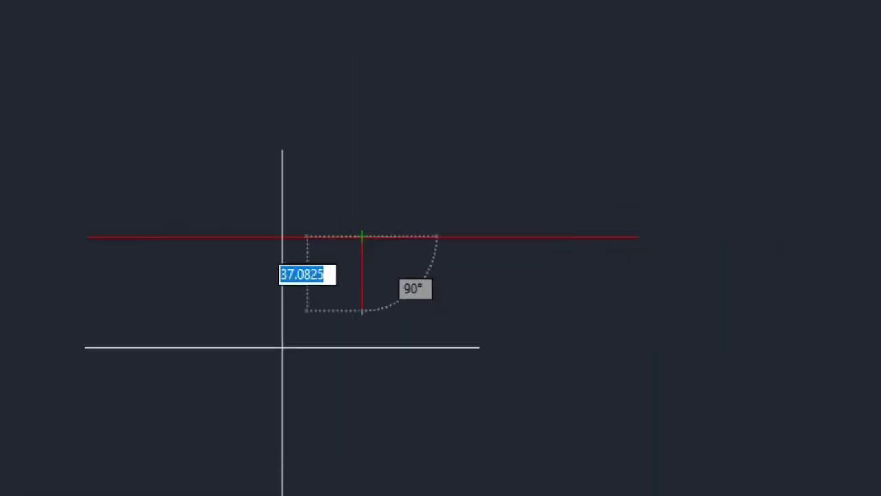
click(219, 417)
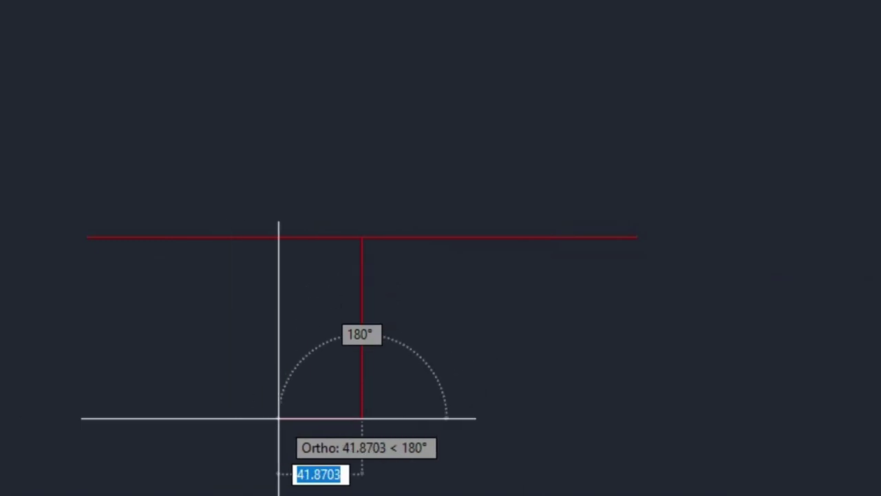
key(Escape)
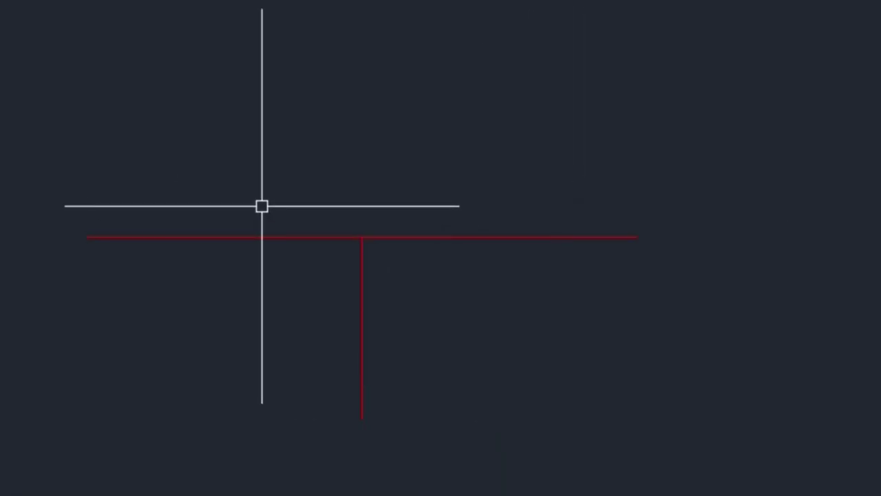
Cancel a new line and open the object snap settings with OS
key(l)
key(Return)
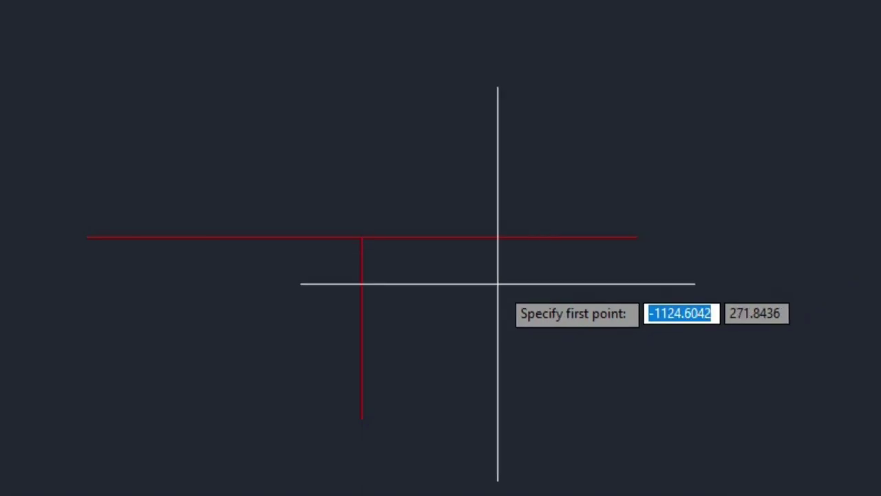
key(Escape)
text(os)
key(Return)
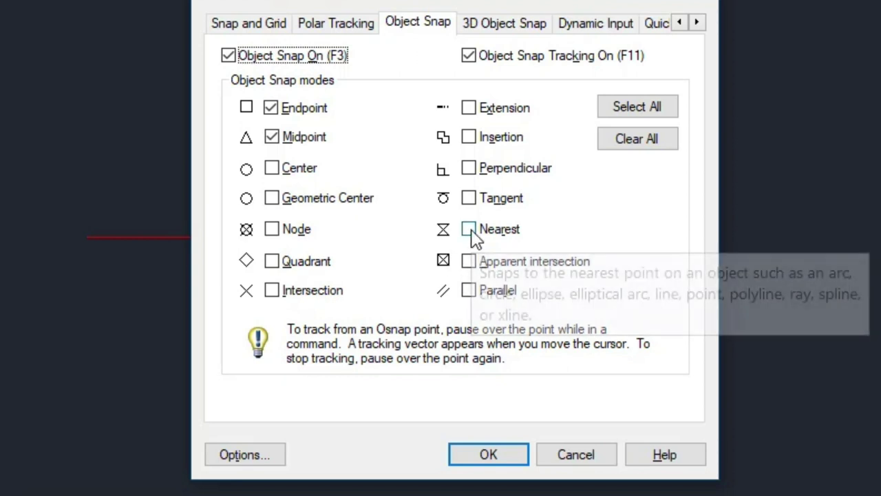
Turn on Nearest object snapping and apply the settings
click(470, 232)
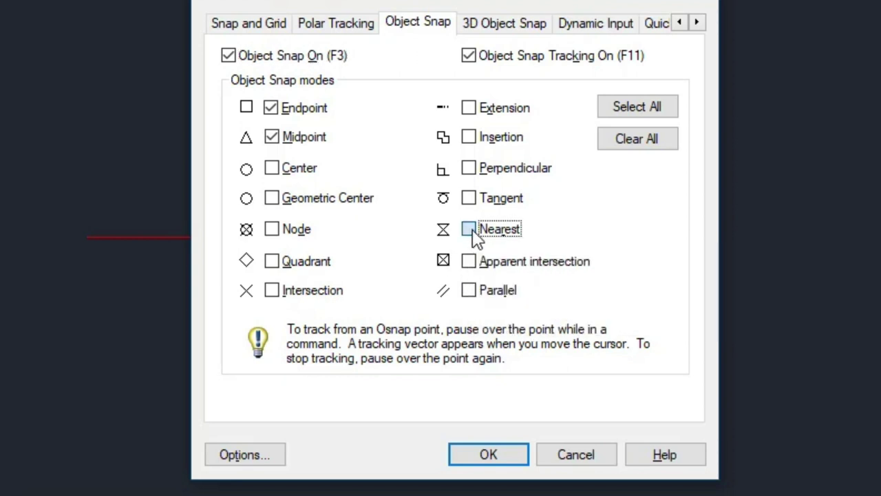
click(486, 461)
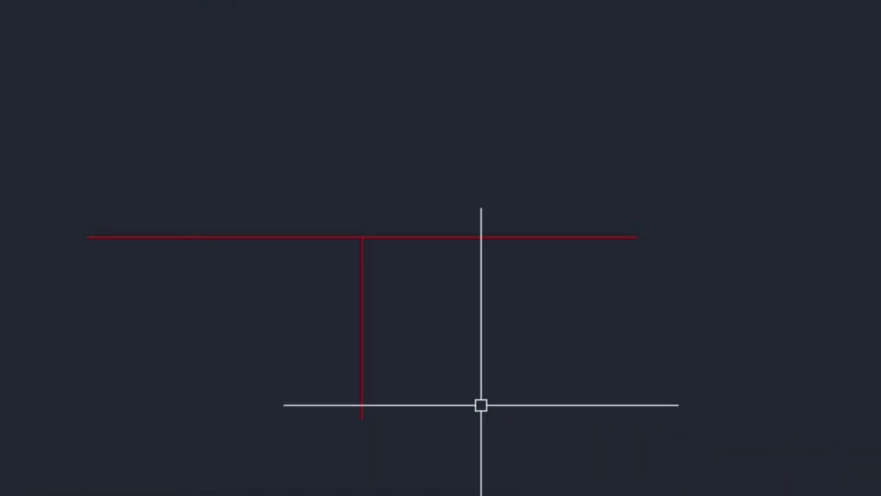
key(l)
key(Return)
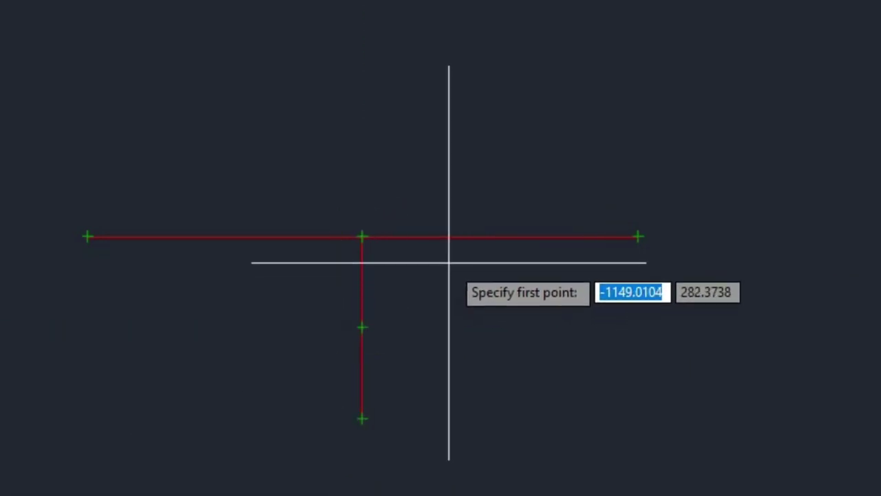
key(Escape)
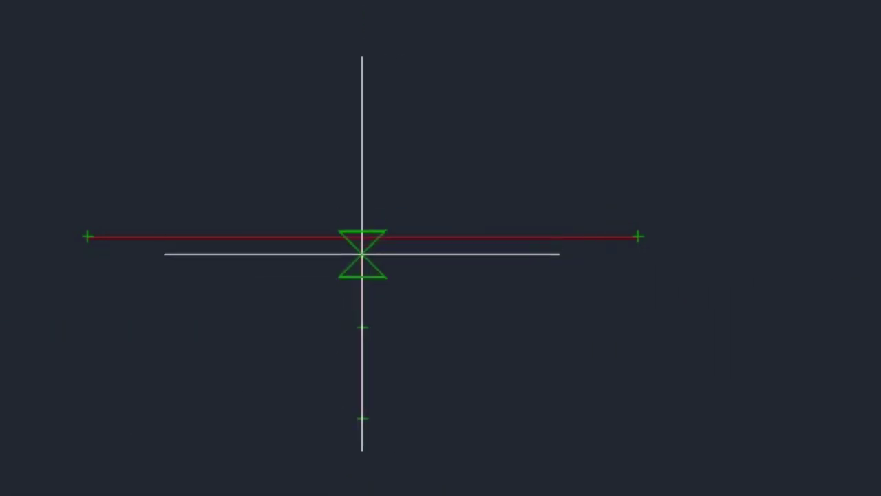
Delete the vertical red line, then start another line
click(360, 256)
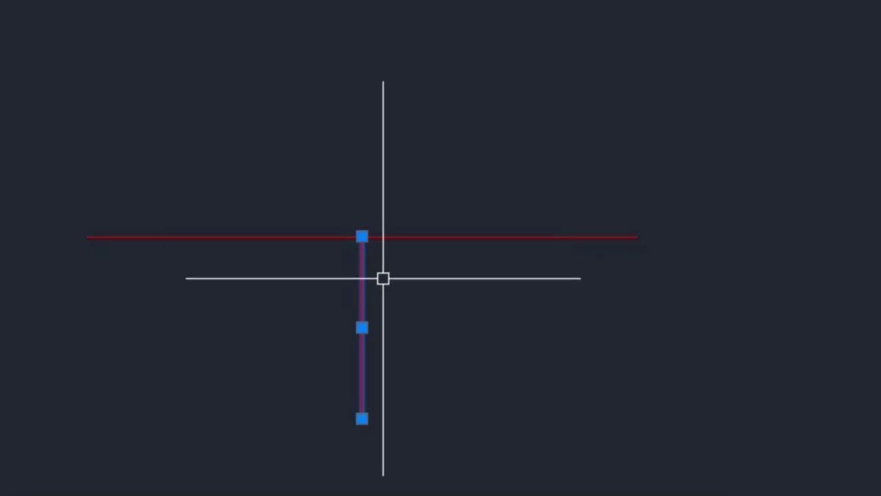
key(Delete)
text(L)
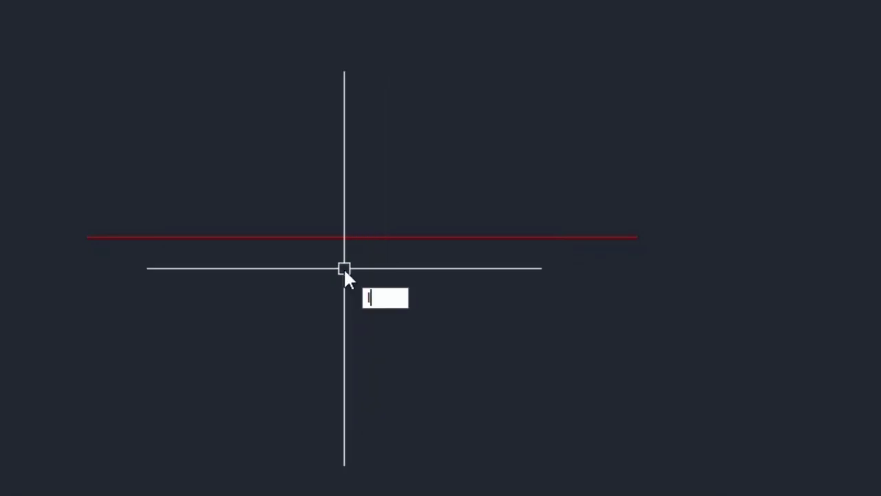
key(Return)
scroll(352, 255, up, 2)
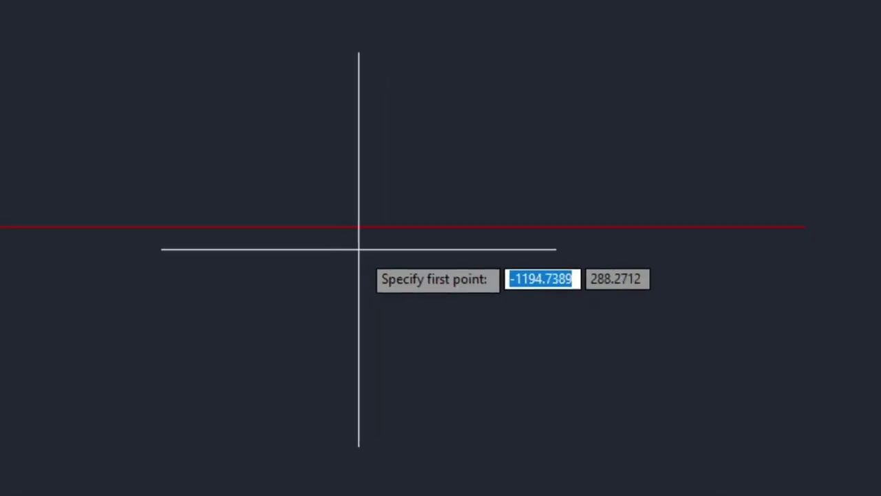
mouse_move(366, 225)
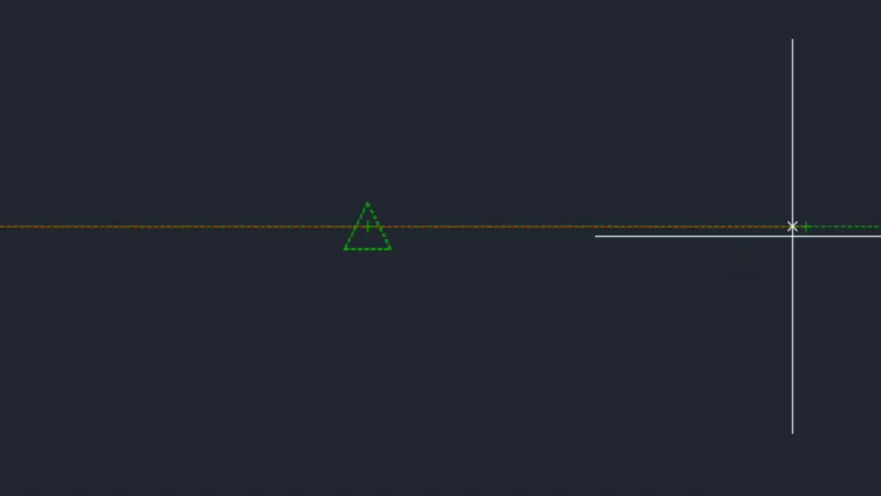
click(654, 332)
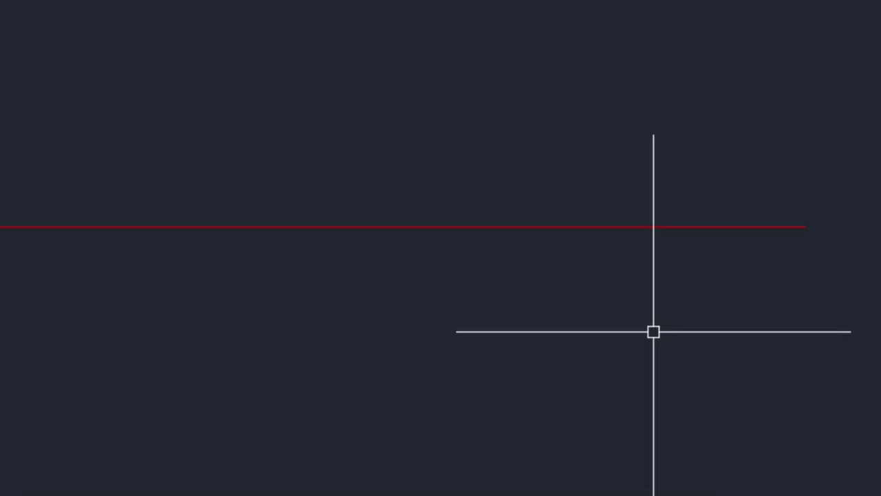
Reopen the object snap settings with OS and confirm them
text(os)
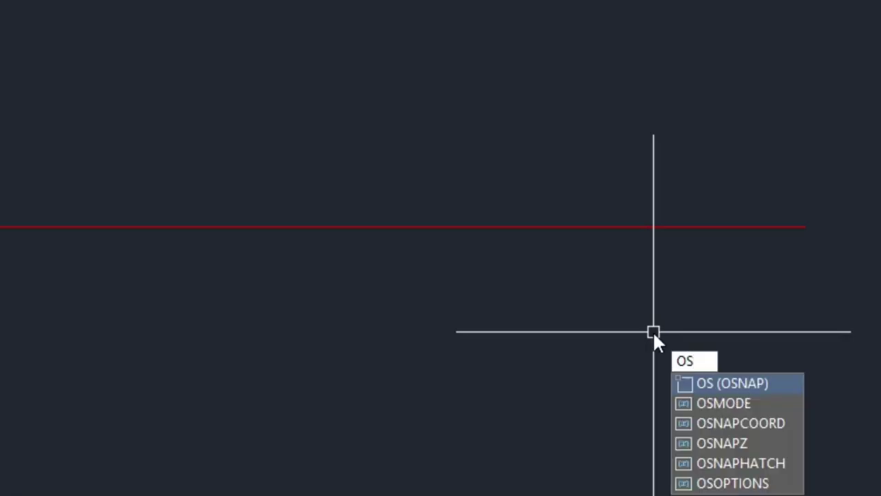
key(Return)
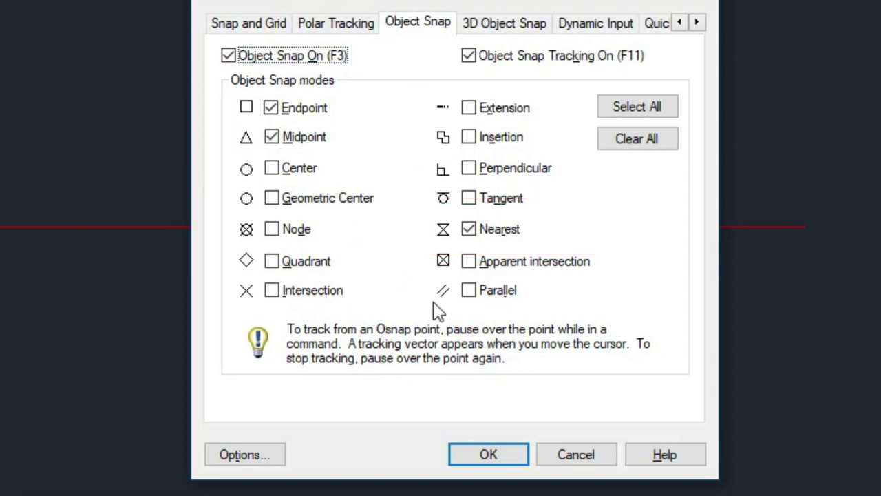
click(476, 452)
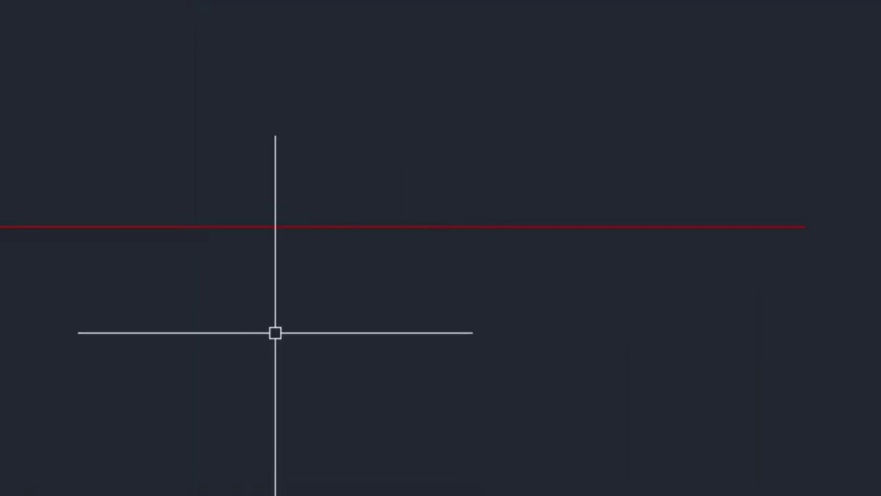
Zoom out and delete the short red line inside the square
scroll(276, 322, down, 6)
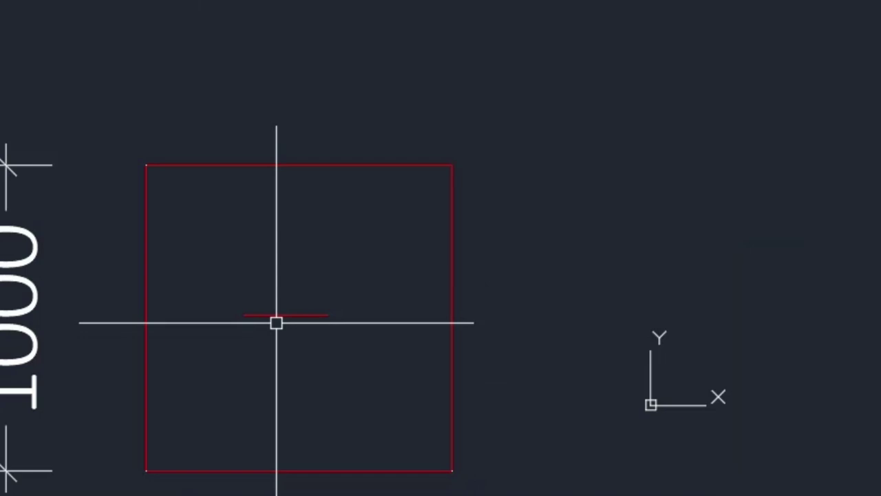
click(296, 314)
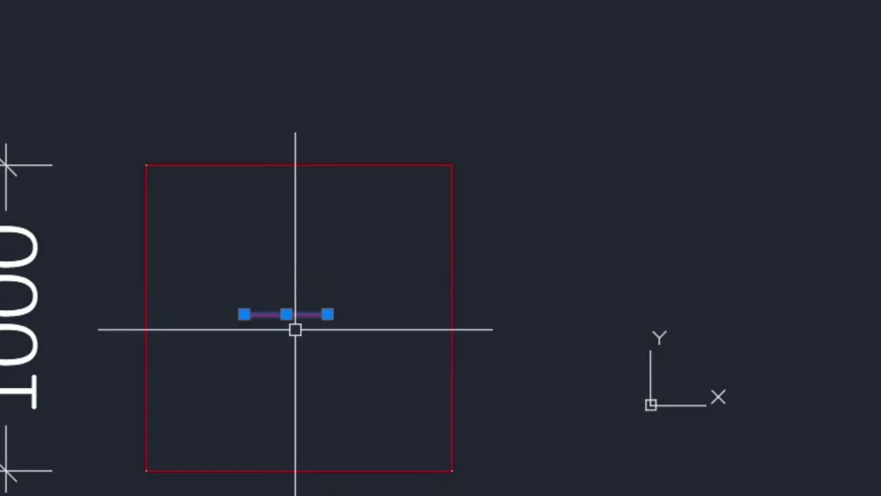
key(Delete)
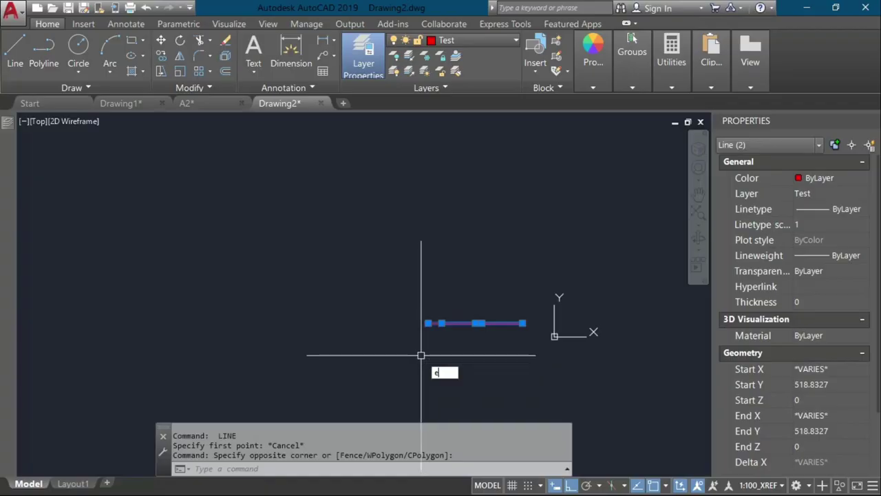
Erase the leftovers, draw a 3500 horizontal and 3000 vertical red corner, and open Dimension Style
key(Delete)
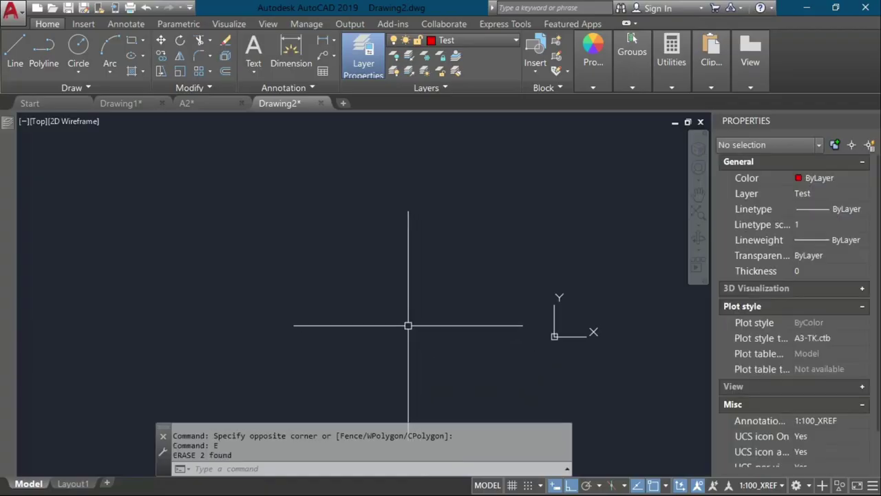
text(L)
key(Return)
click(360, 282)
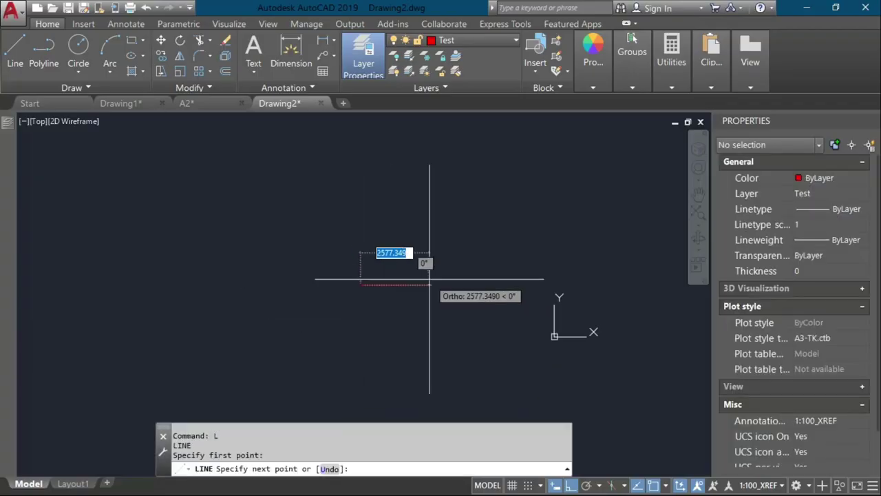
text(3)
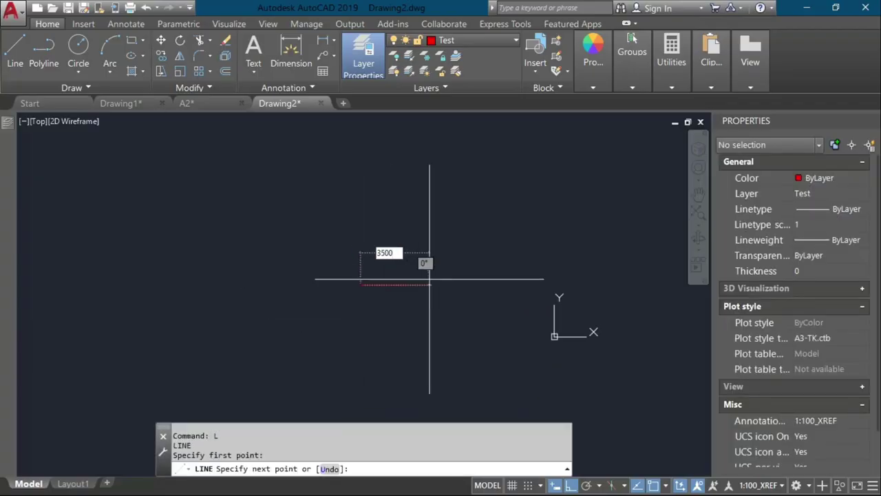
text(500)
key(Return)
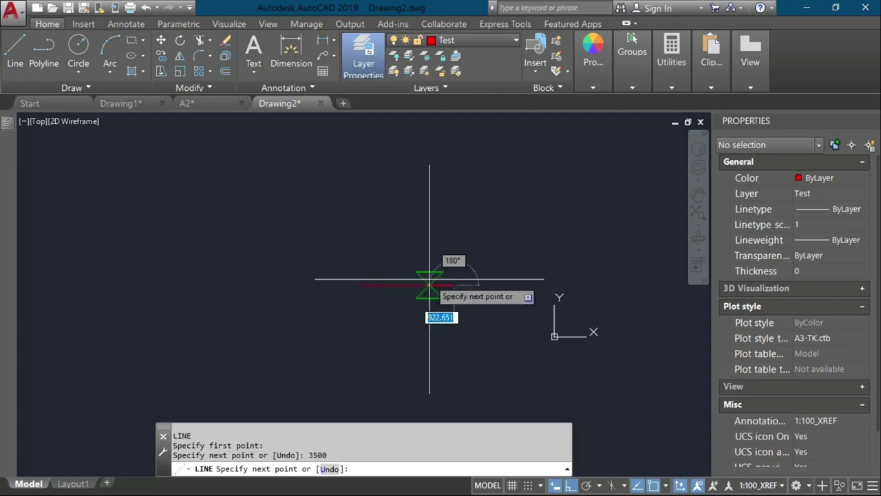
text(300)
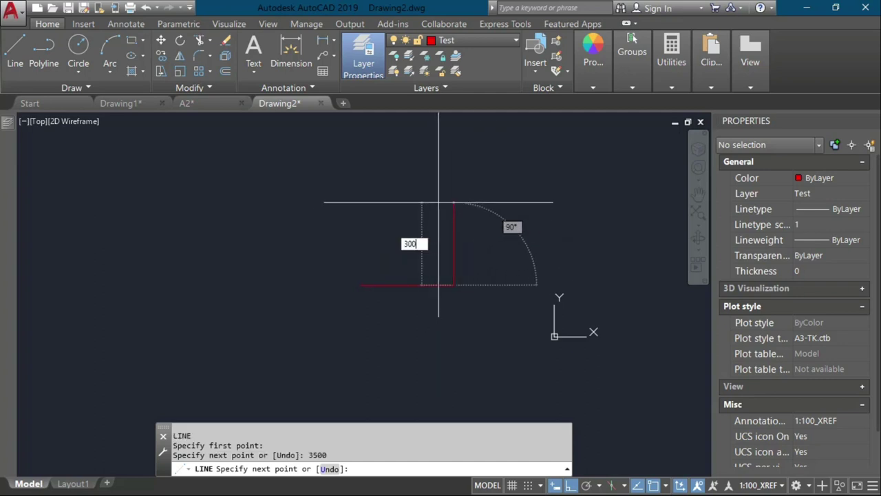
text(0)
key(Return)
key(Return)
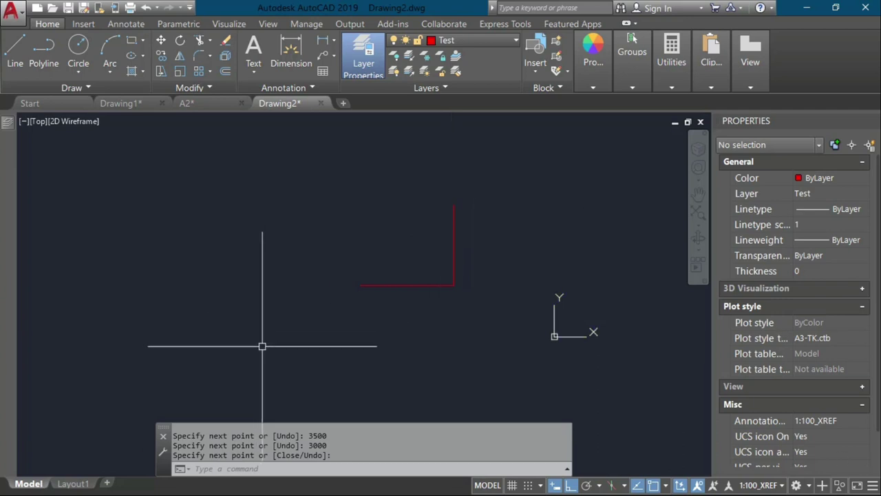
text(d)
key(Return)
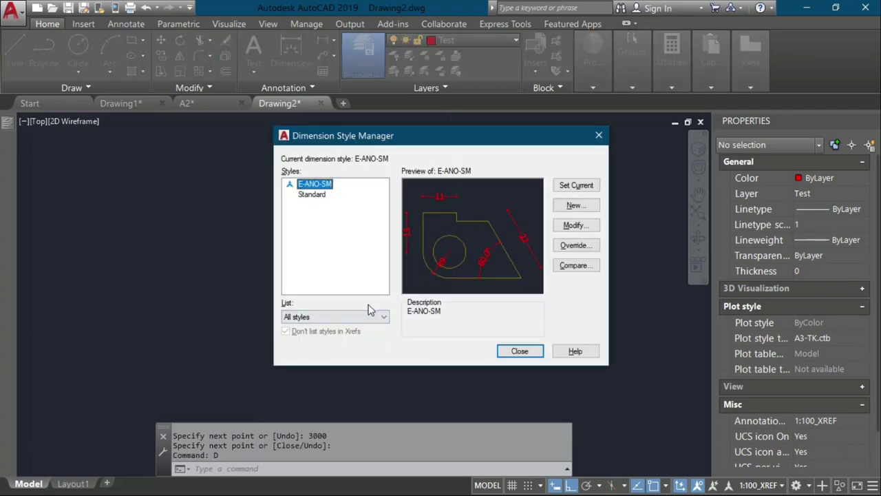
Add linear dimensions of 3500 and 3000 to the corner lines with DLI
key(Escape)
text(dli)
key(Return)
key(Return)
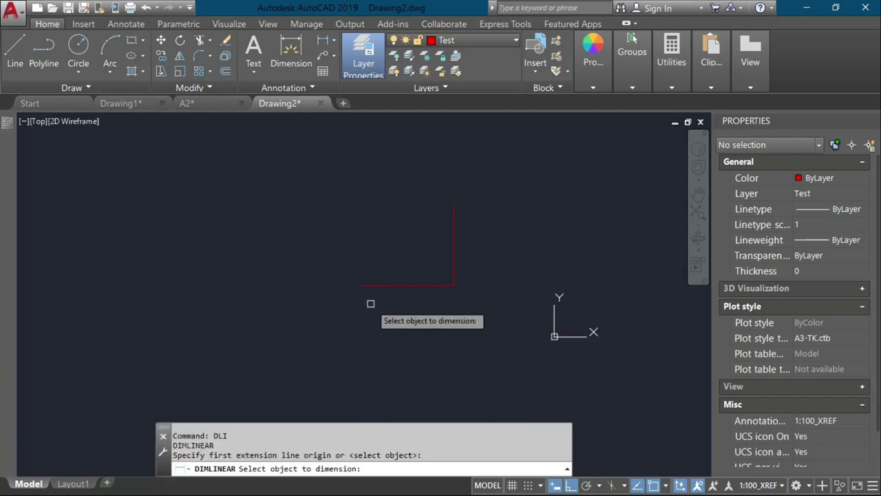
click(401, 286)
click(404, 298)
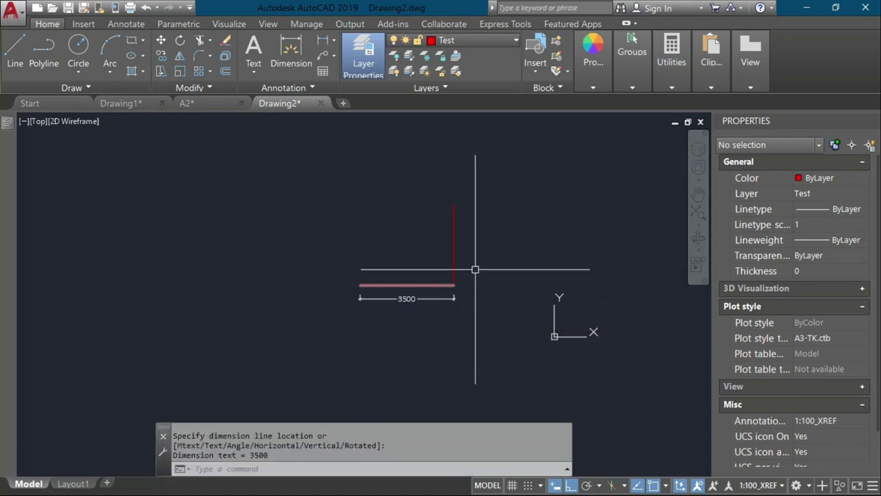
key(Return)
key(Return)
click(459, 250)
click(454, 244)
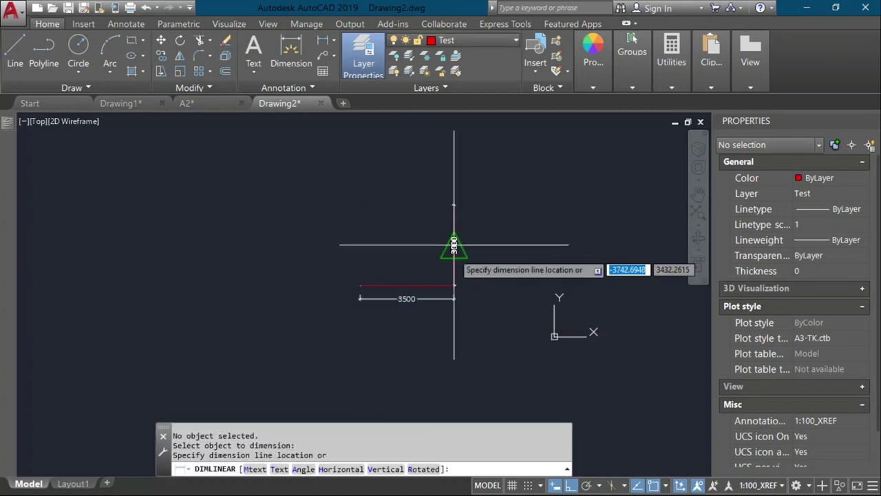
click(463, 260)
scroll(464, 259, up, 6)
scroll(459, 262, down, 2)
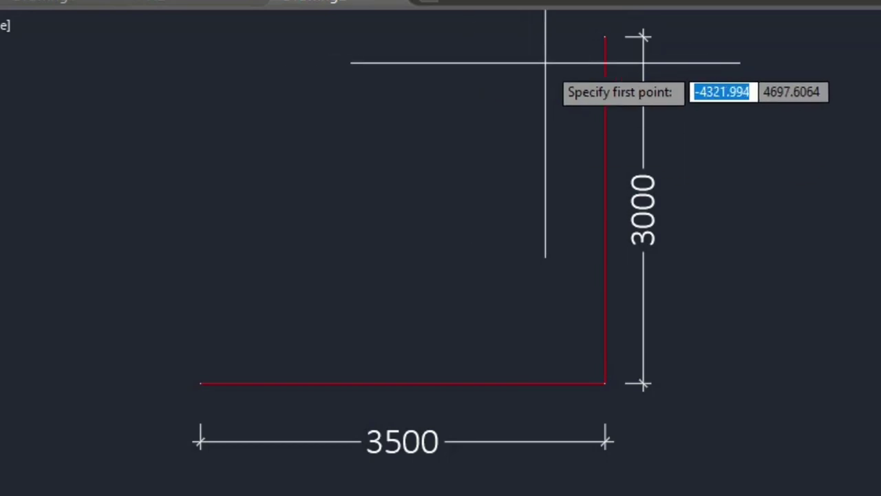
Draw the 3500 top edge and a 3000 left edge of the rectangle
click(606, 36)
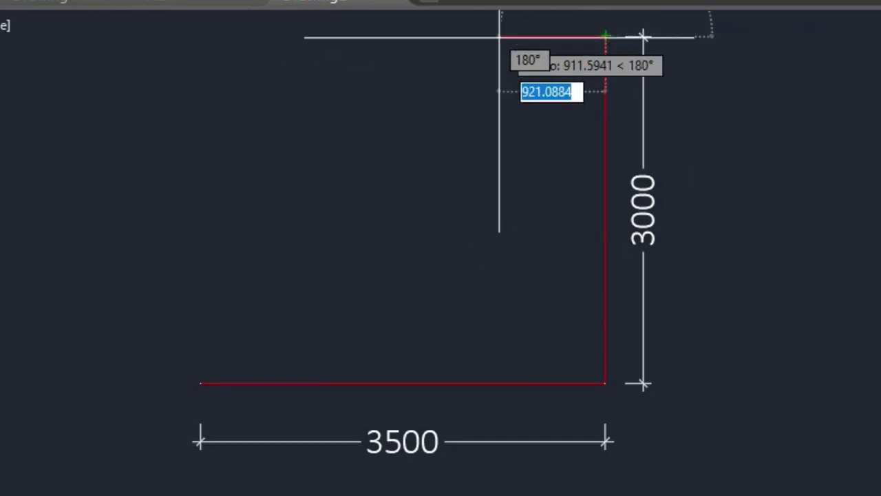
text(3500)
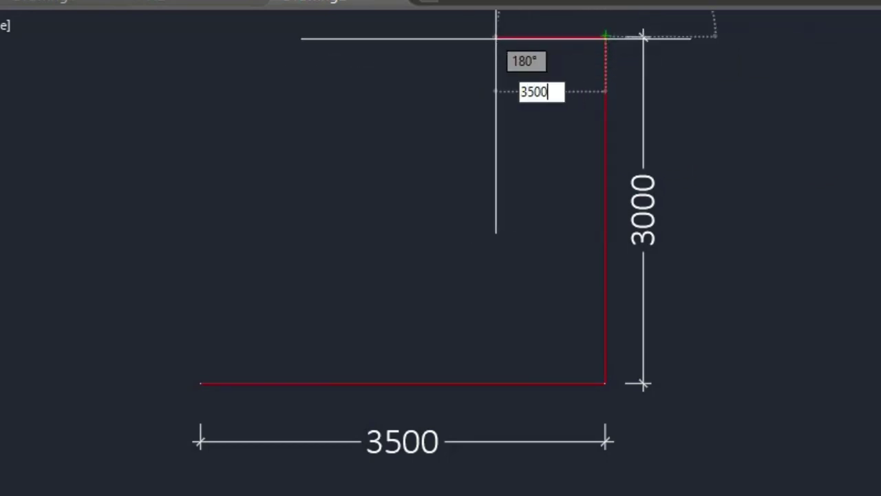
key(Return)
key(Escape)
key(Return)
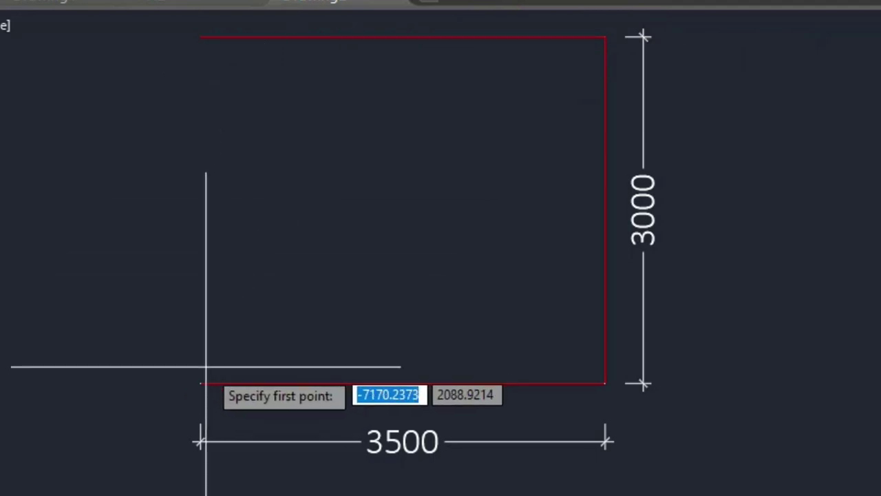
click(200, 382)
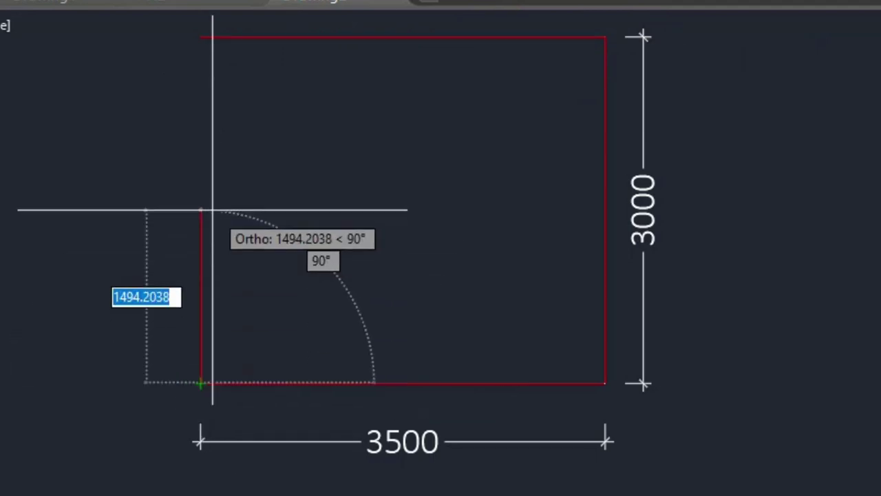
text(3000)
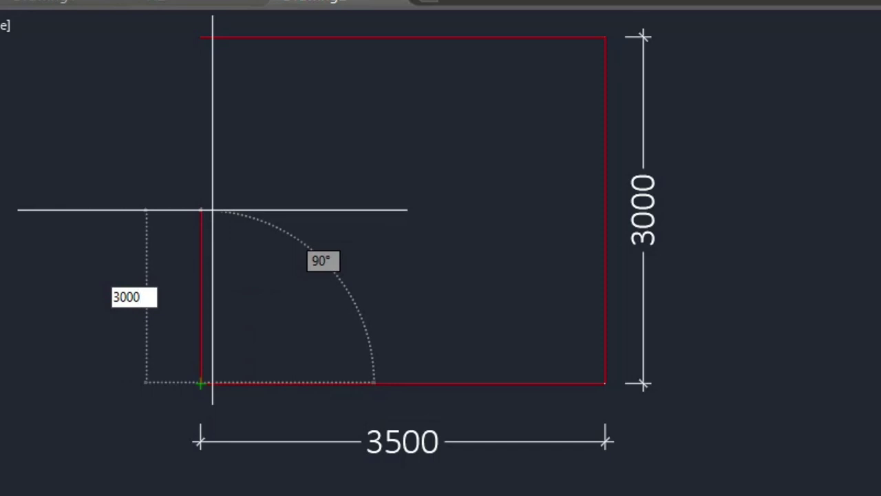
key(Return)
key(Escape)
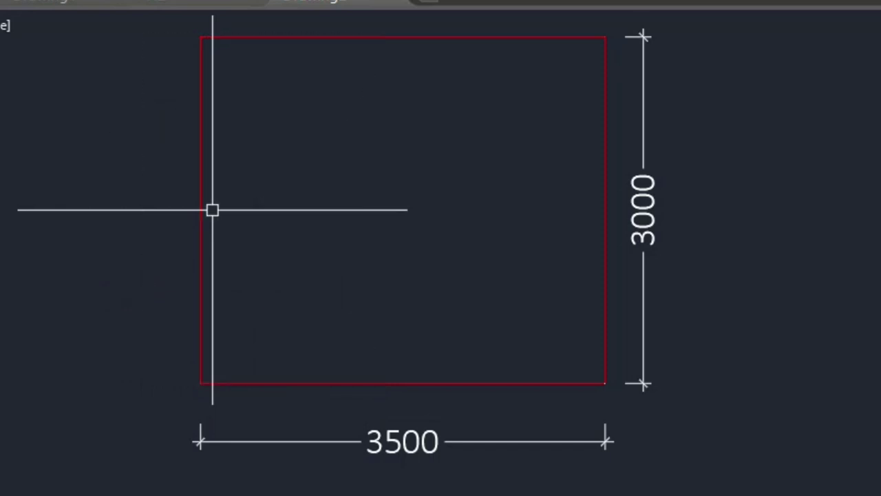
Undo the left edge and redraw it from the bottom-left to the top-left corner
text(u)
key(Return)
text(l)
key(Return)
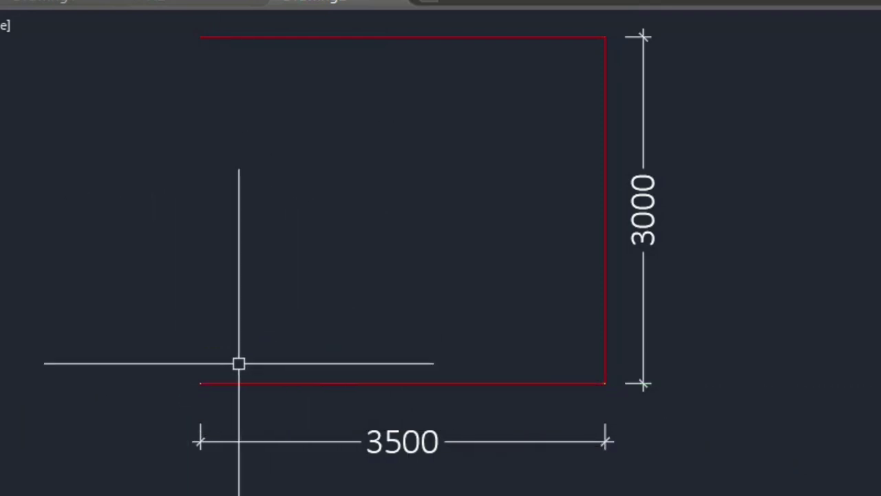
click(200, 383)
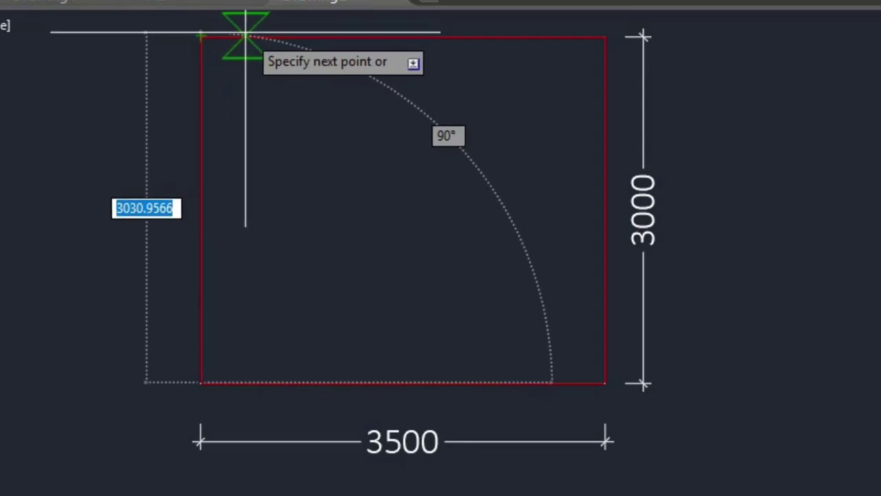
click(201, 36)
key(Escape)
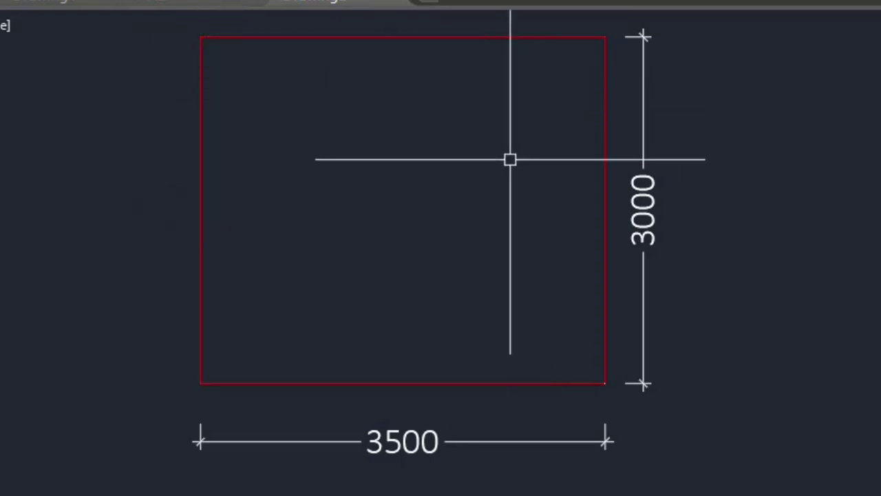
scroll(509, 158, down, 1)
middle_drag(514, 187, 521, 236)
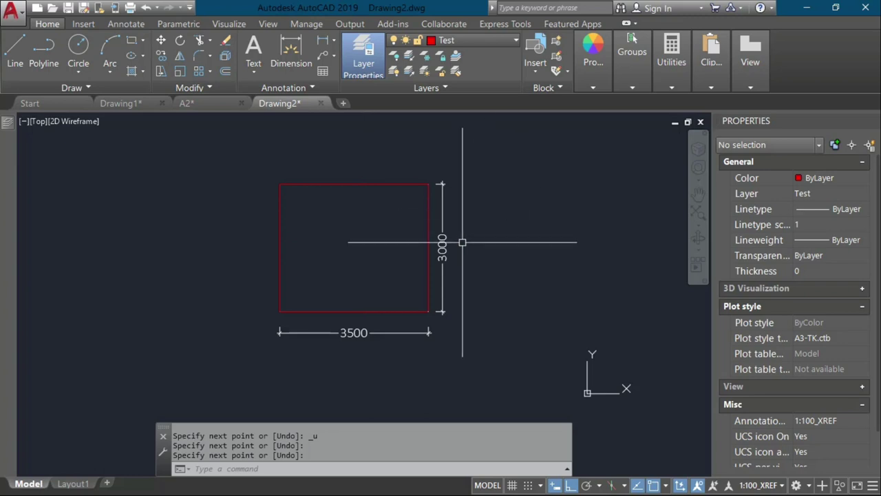
Delete the rectangle's 3000 and 3500 dimensions
click(442, 255)
key(Delete)
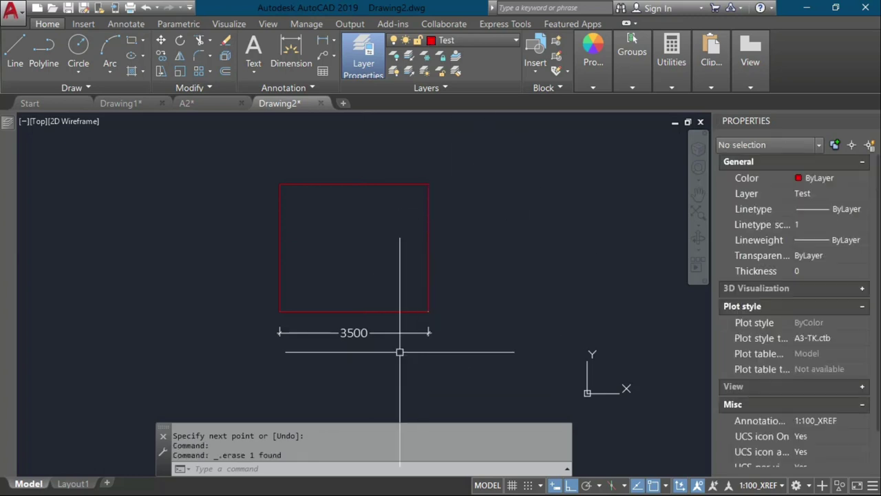
click(417, 322)
key(Delete)
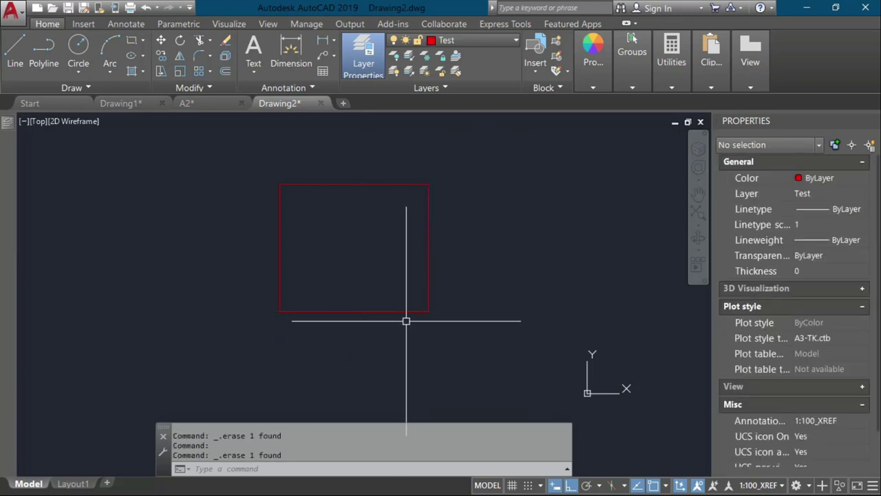
Draw a 230 line right from the rectangle's bottom-right corner, continuing 3500
text(L)
key(Return)
click(428, 311)
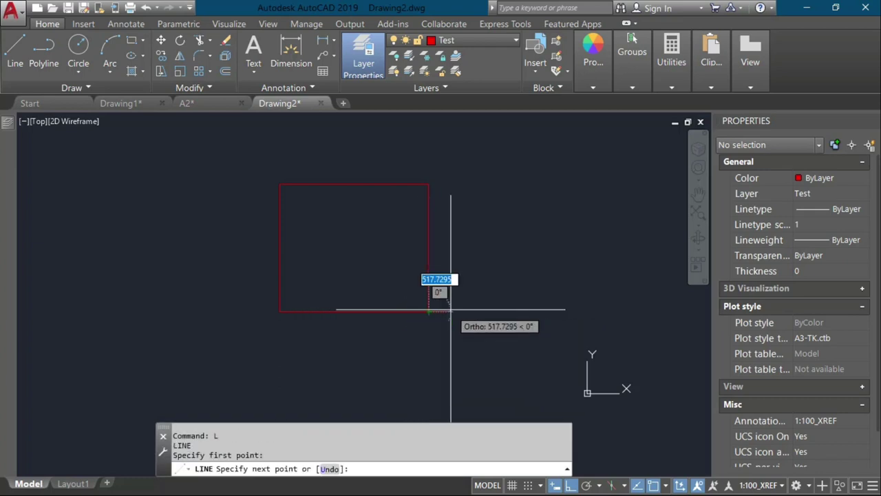
text(23)
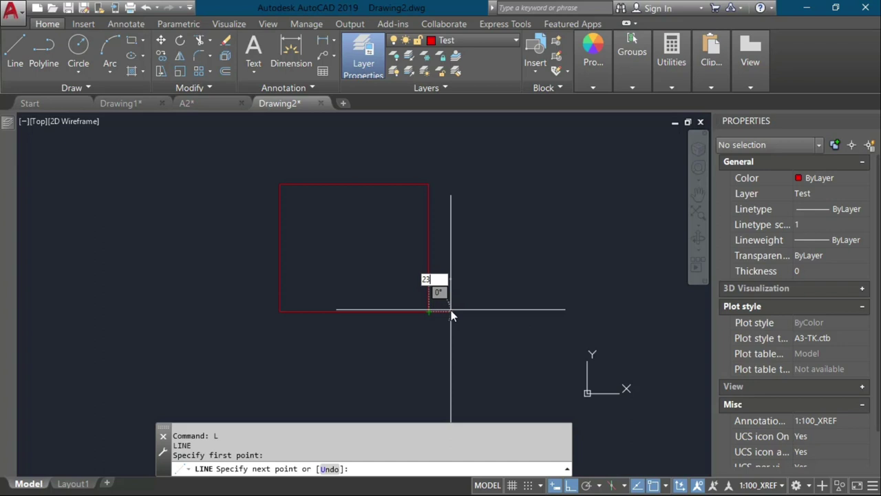
text(0)
key(Return)
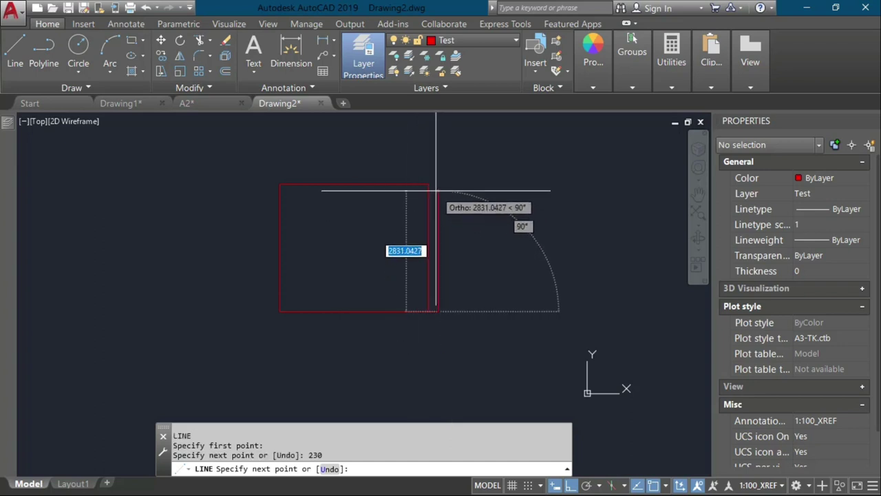
text(3500)
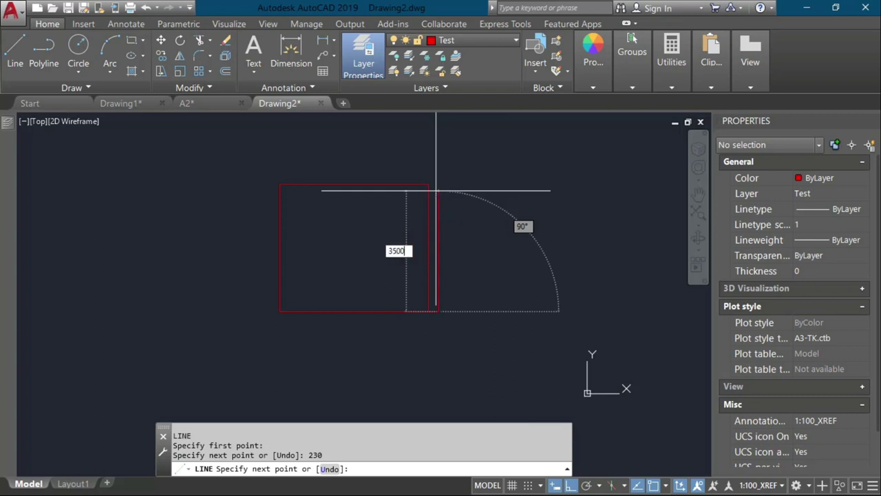
key(Return)
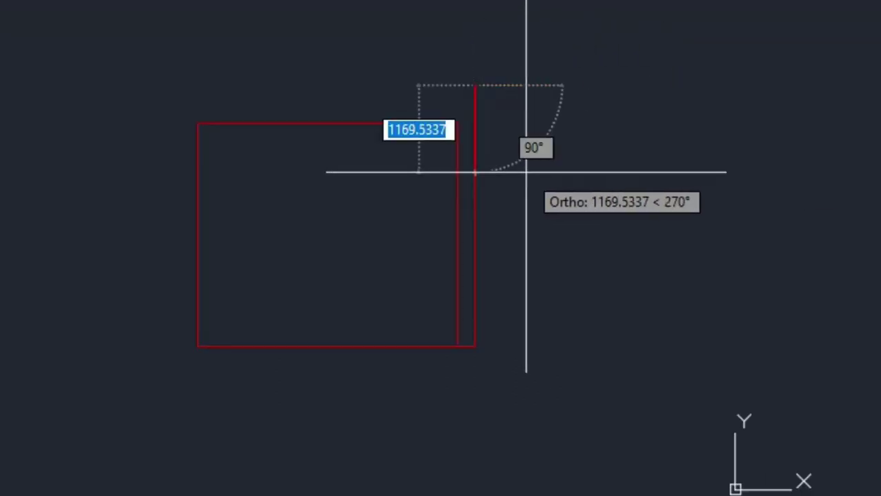
Erase the mistaken vertical and draw a 3000 vertical line from the 230 stub's end
click(476, 120)
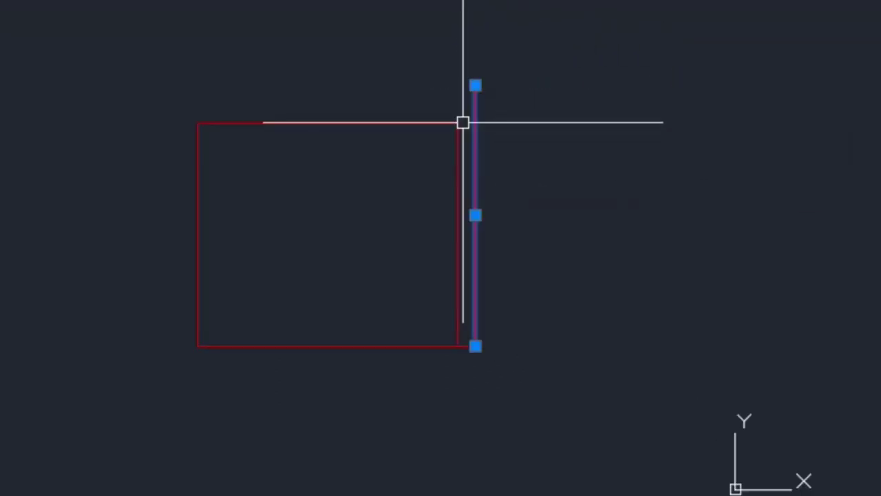
key(Delete)
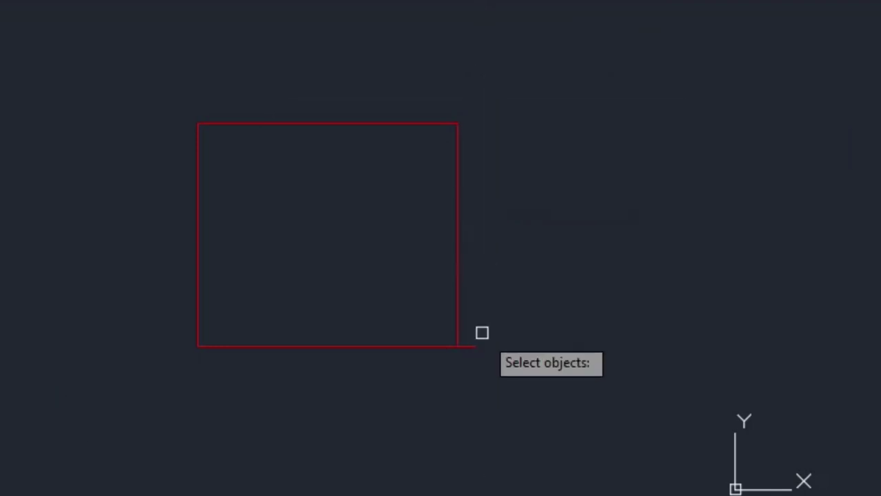
key(l)
key(Return)
click(475, 347)
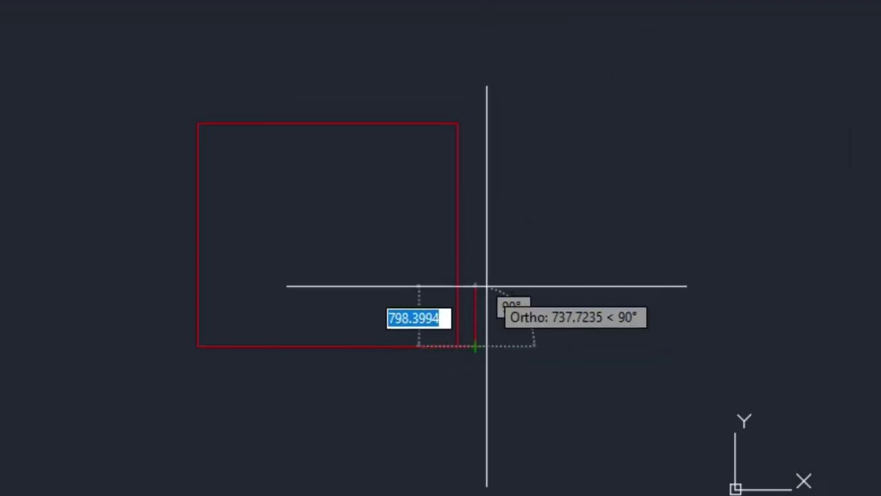
text(3000)
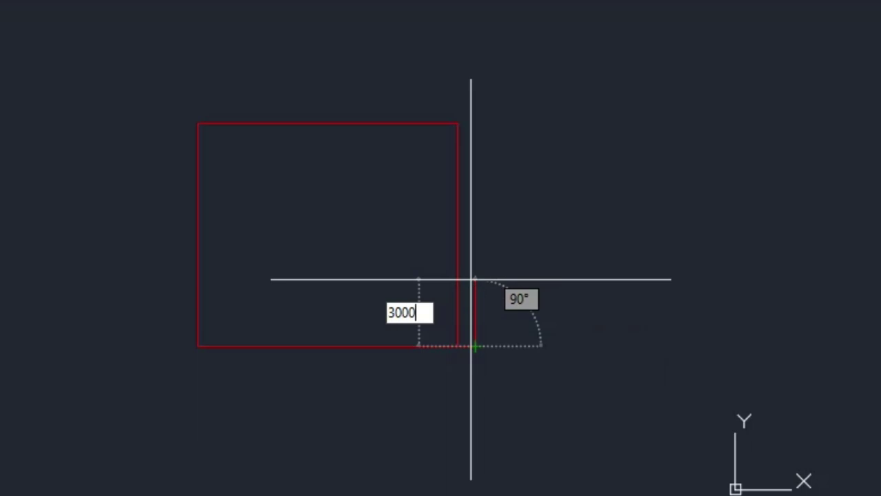
key(Return)
key(Escape)
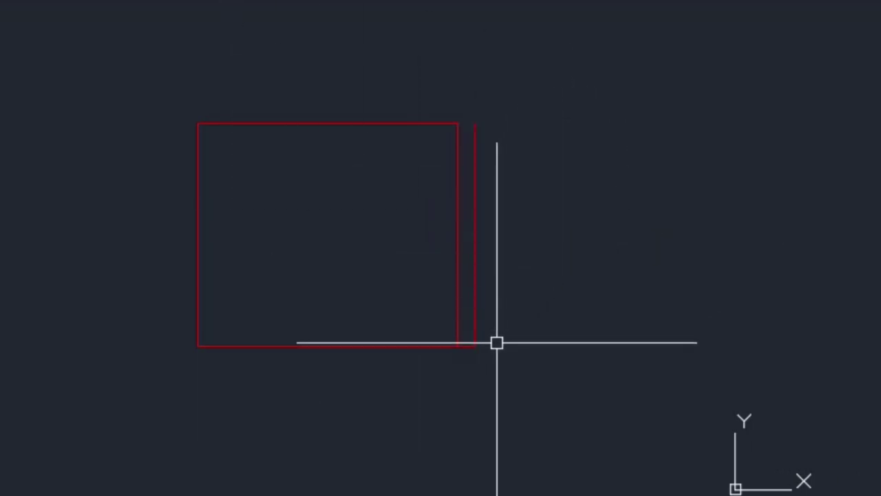
Draw a 4500 horizontal base line right from the vertical line's bottom
key(Return)
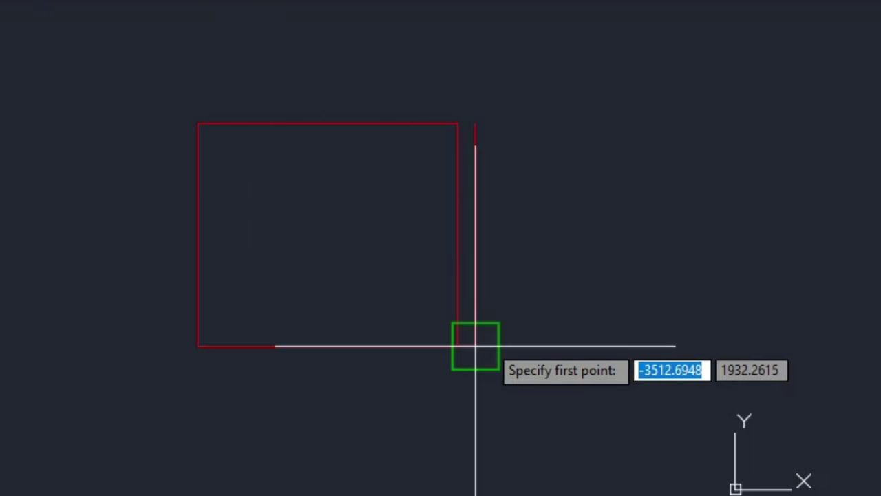
click(475, 346)
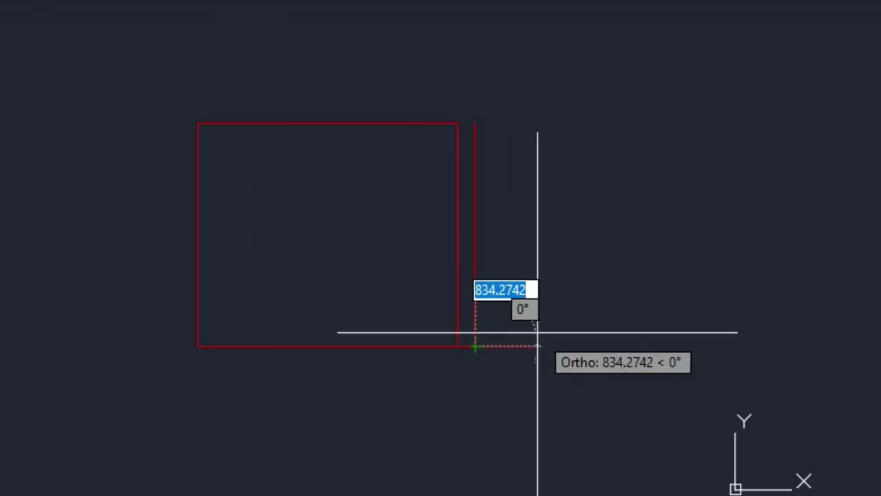
text(4500)
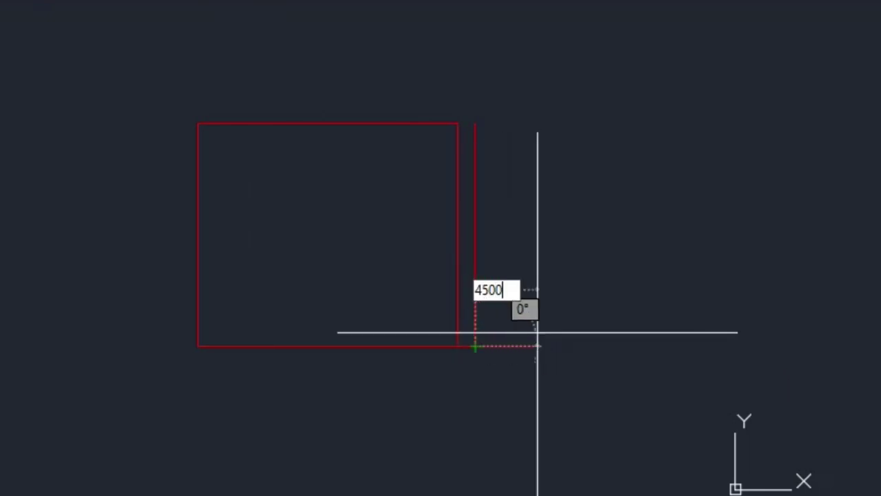
key(Return)
key(Return)
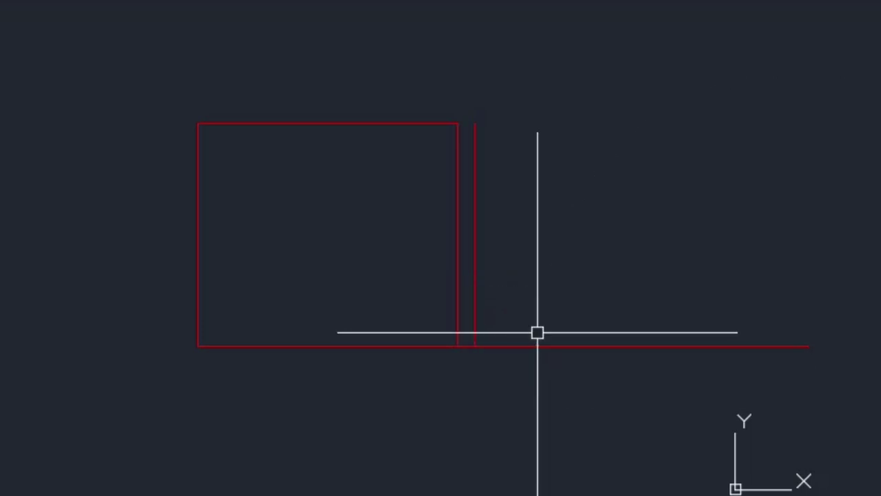
key(Return)
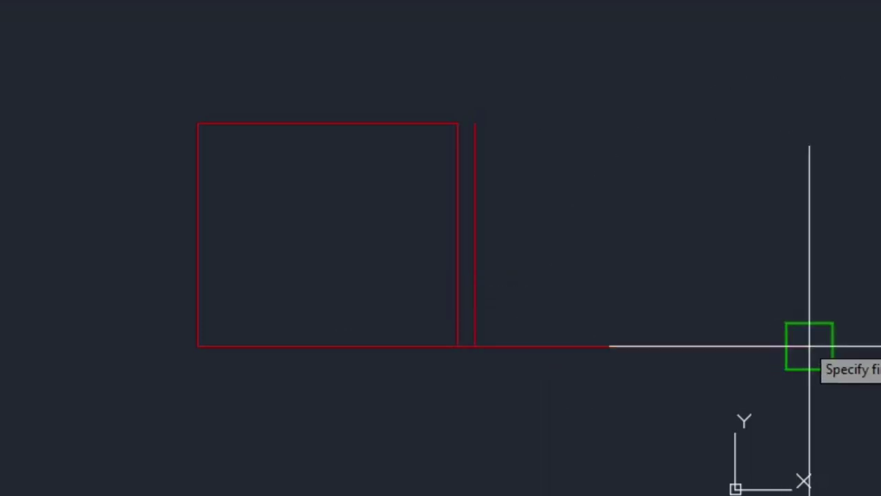
Draw a 3000 vertical line up from the base line's right end
click(809, 346)
text(3000)
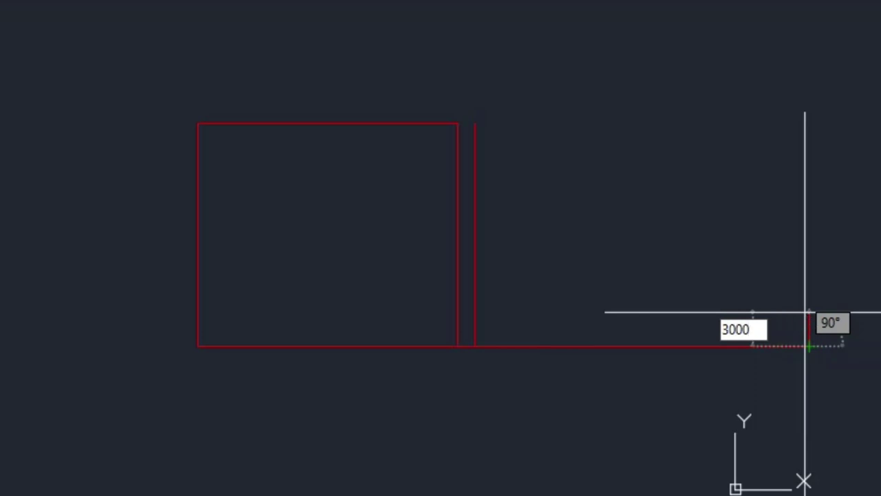
key(Return)
key(Escape)
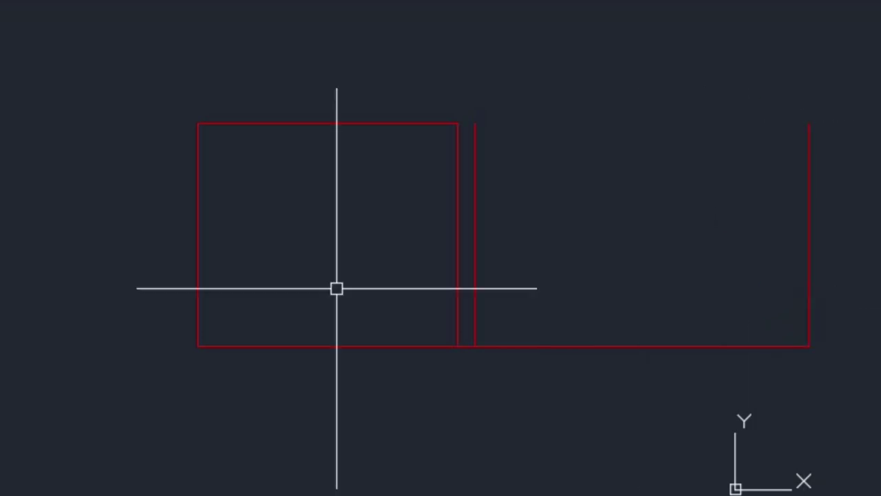
text(d)
key(Return)
key(Escape)
Dimension the left rectangle's left edge as 3000
text(dli)
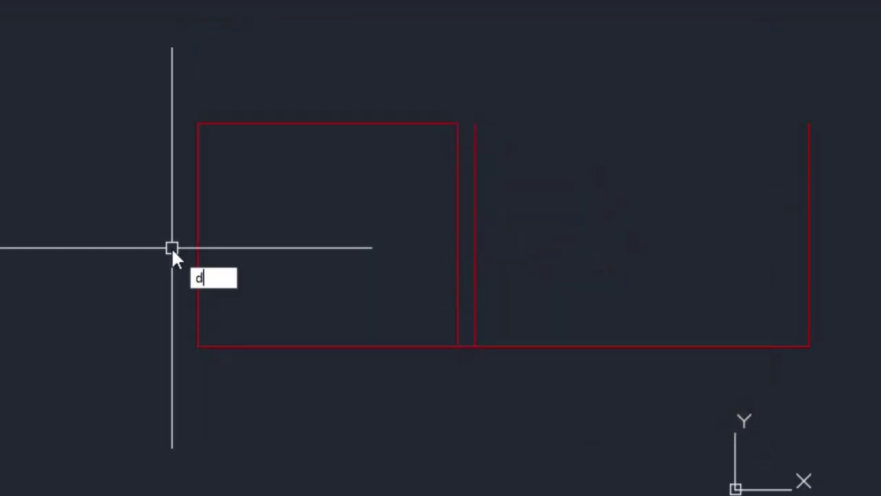
key(Return)
key(Return)
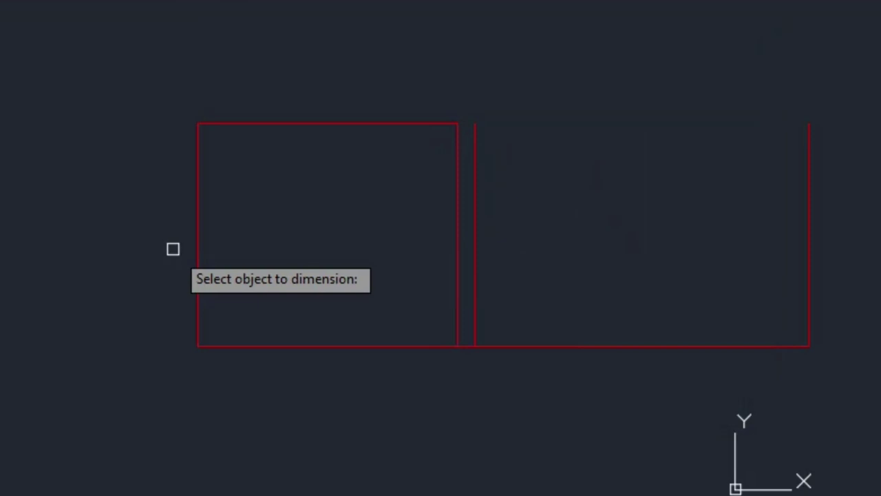
click(198, 277)
click(162, 282)
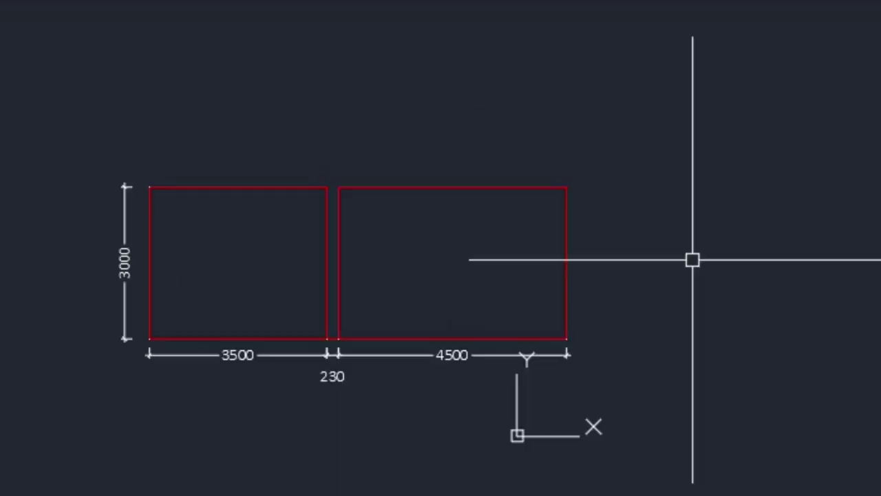
Draw a 230 line up from the left rectangle's top-left corner
text(l)
key(Return)
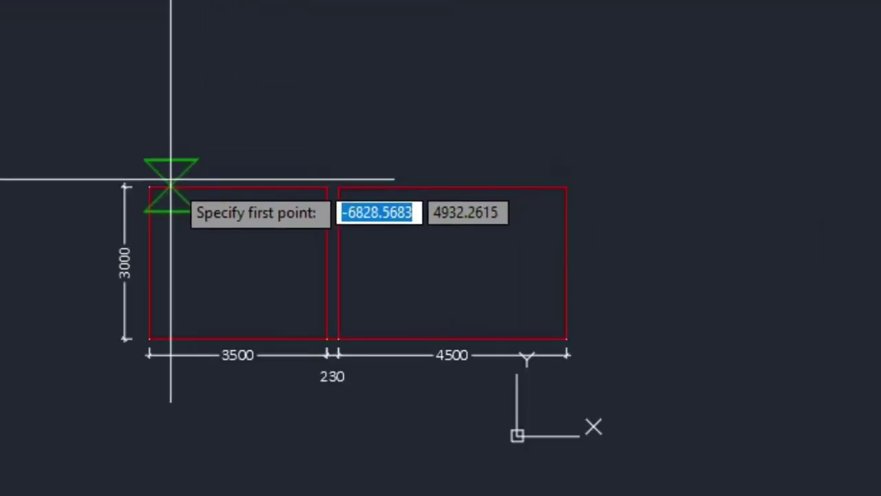
click(150, 186)
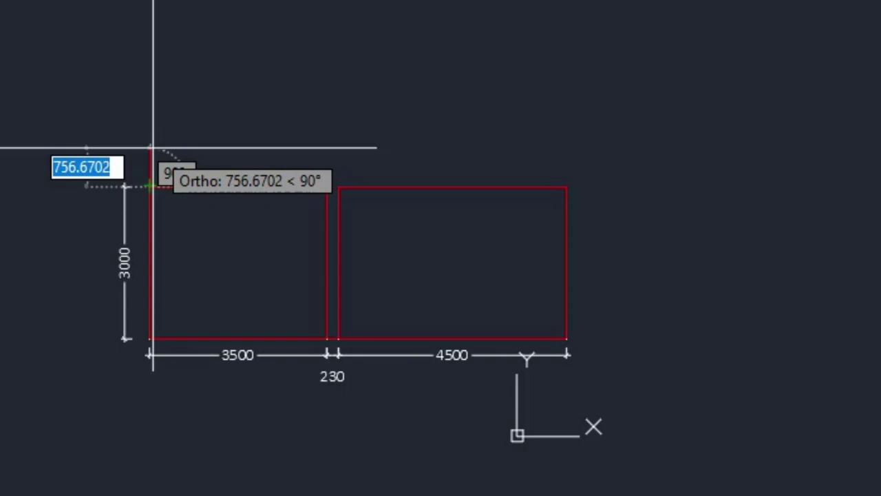
text(230)
key(Return)
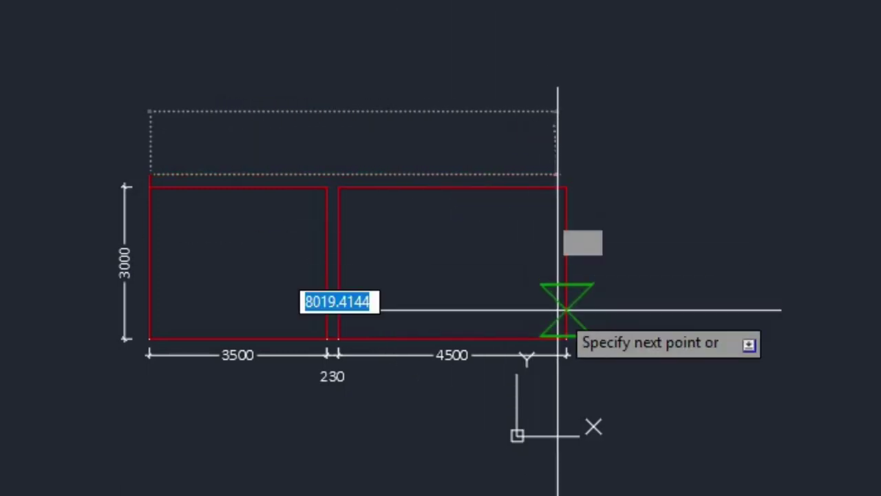
key(Escape)
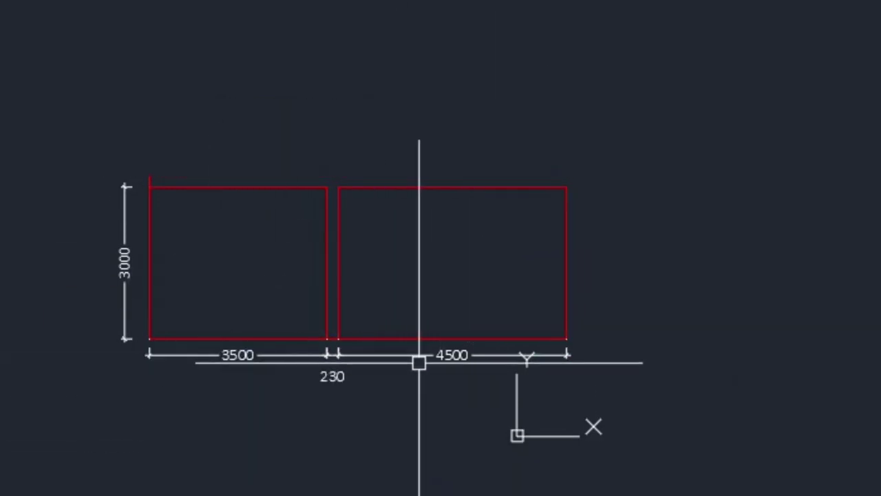
Total 3500+230+4500 in QuickCalc to get 8230
text(cal)
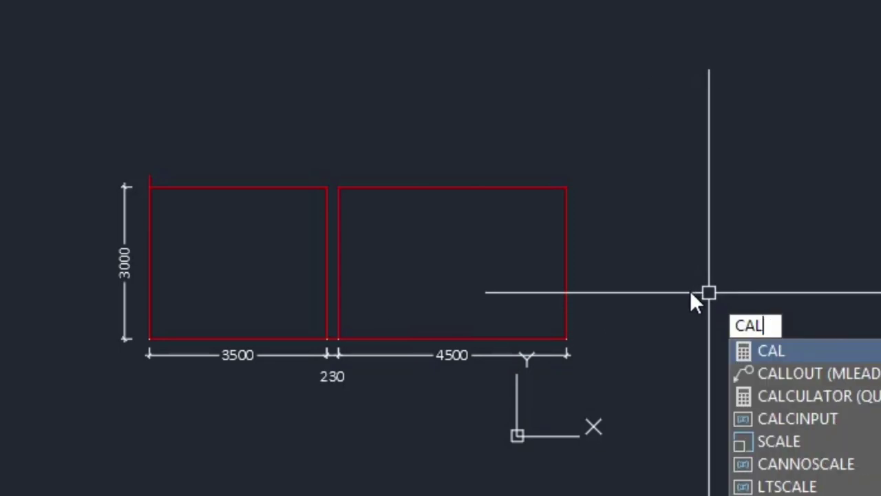
key(Return)
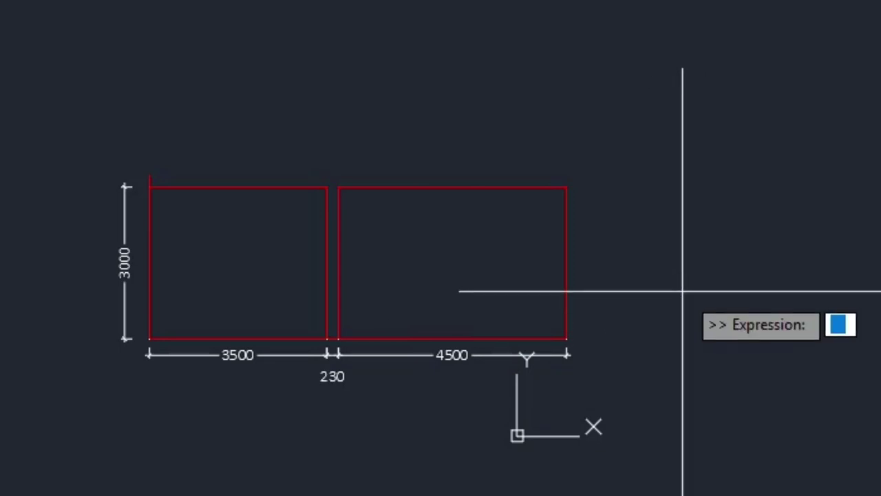
key(Escape)
text(qc)
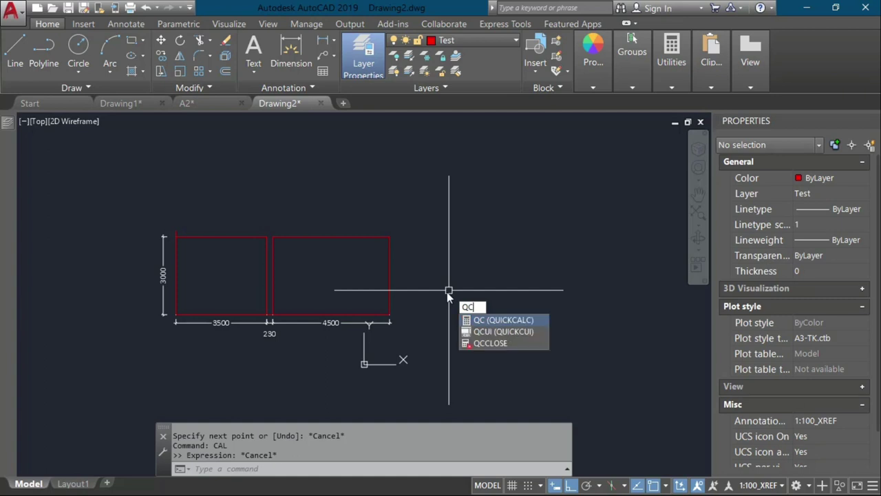
key(Return)
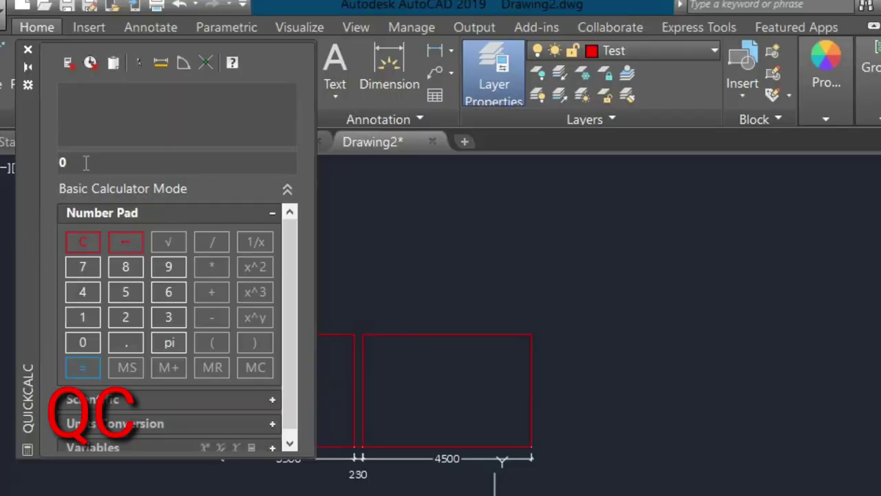
middle_drag(462, 384, 610, 402)
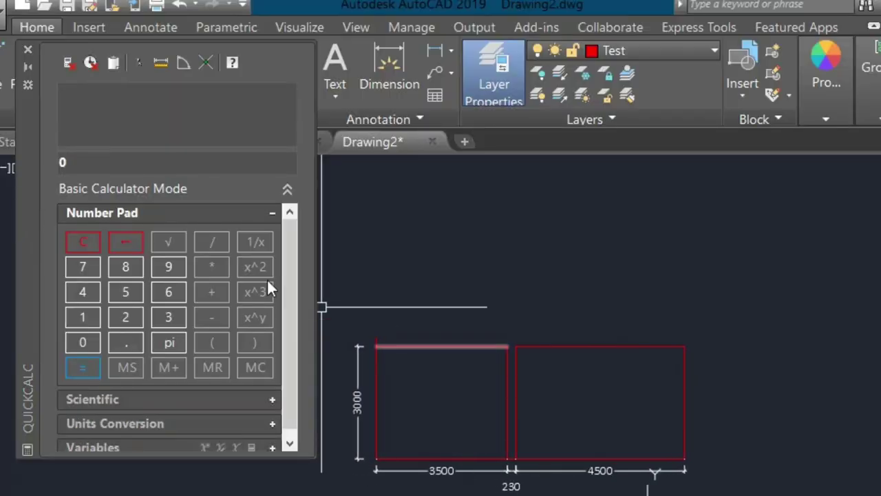
double_click(61, 161)
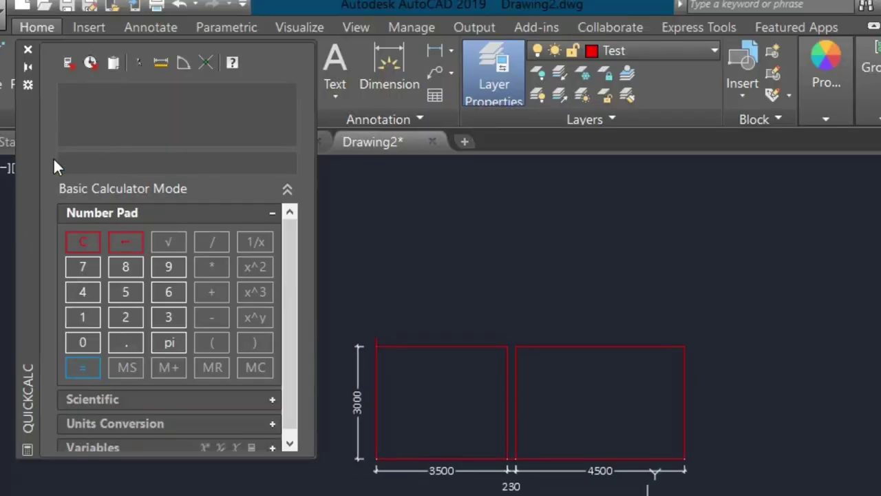
text(3500+230+4500)
key(Return)
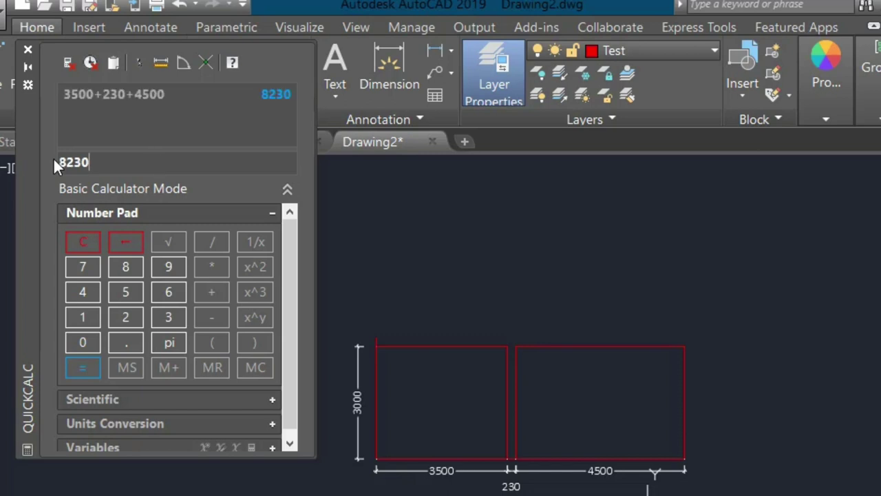
click(502, 273)
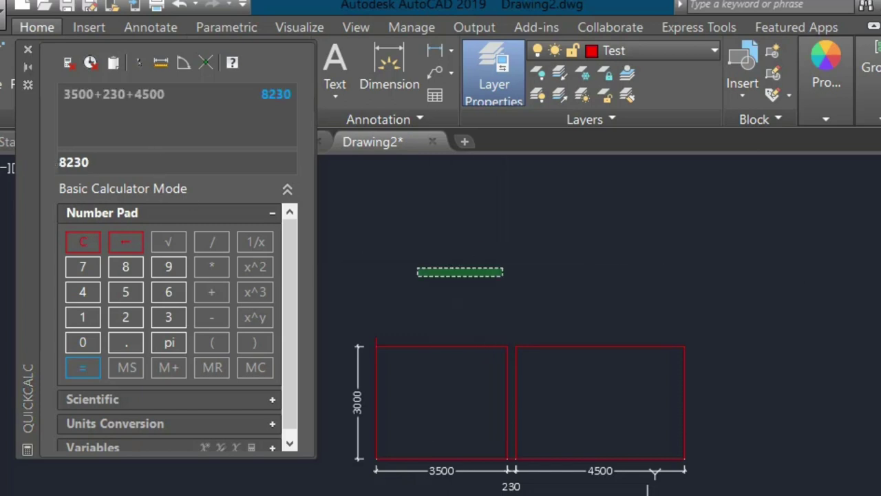
click(413, 276)
Draw an 8230 line from the top of the 230 upright across both rooms
text(L)
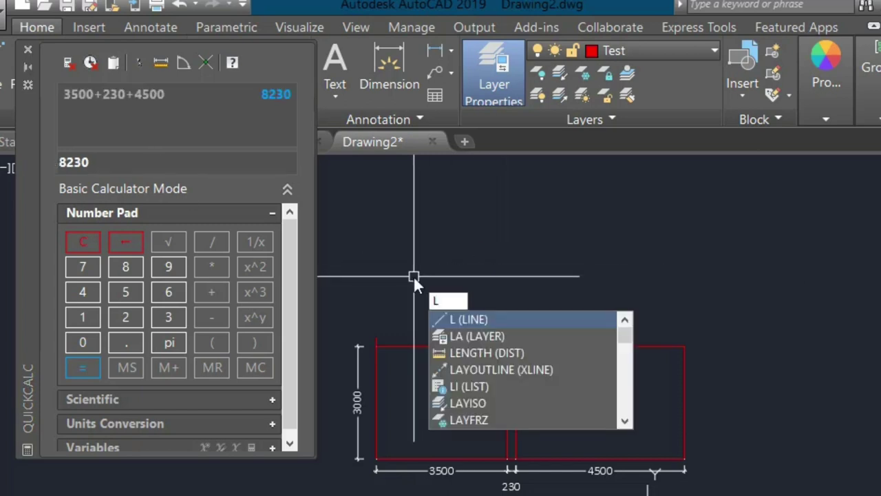
key(Return)
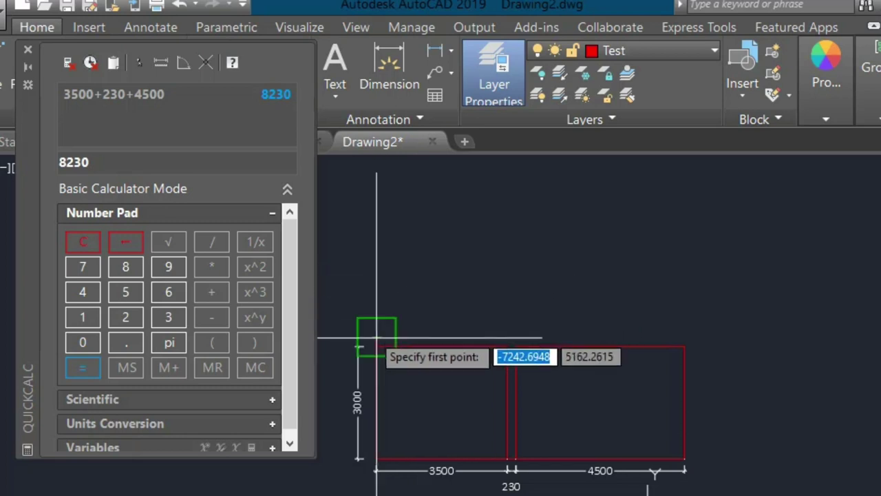
click(376, 338)
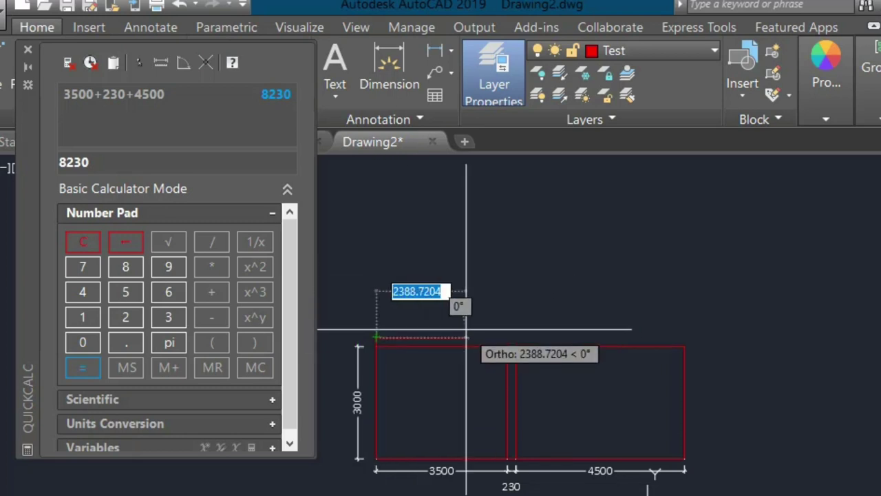
text(8230)
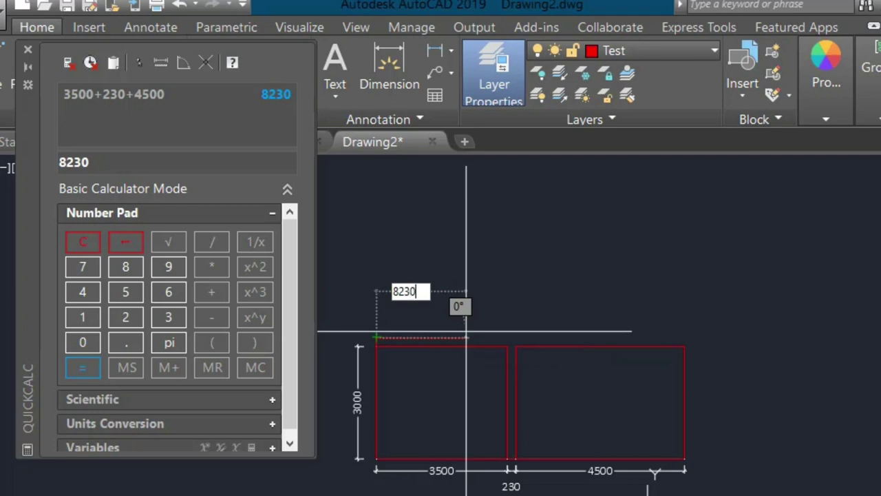
key(Return)
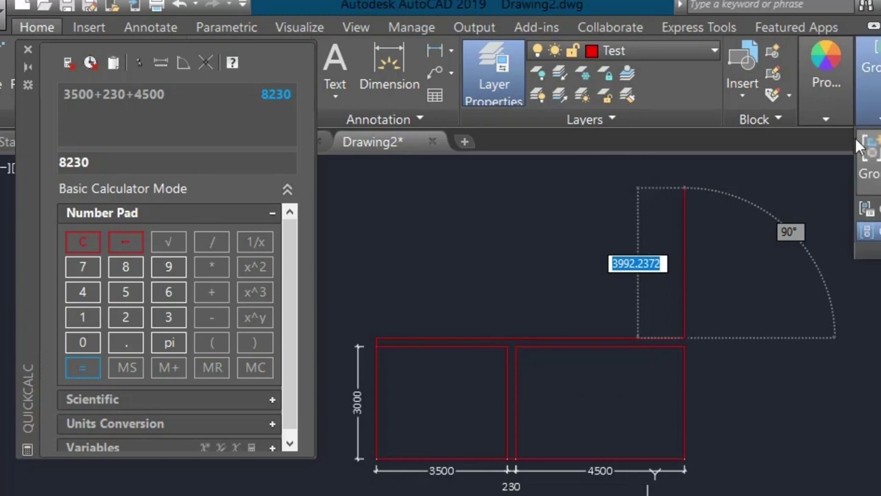
key(Escape)
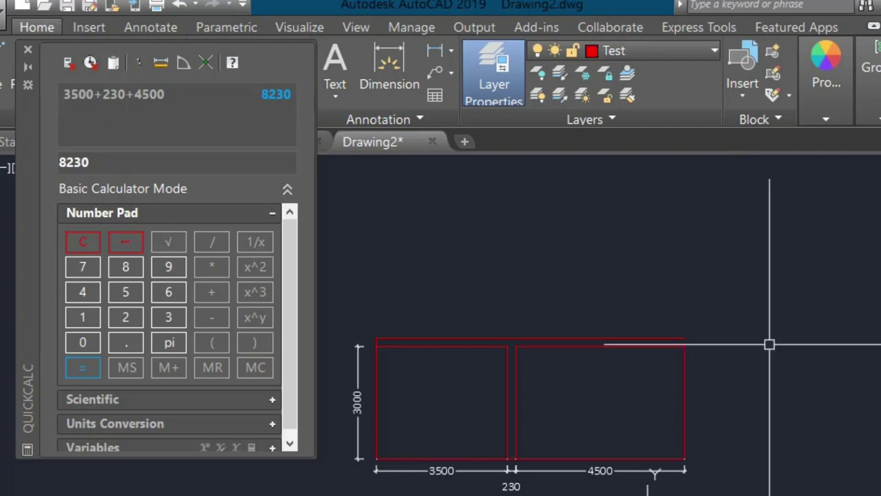
From the lower-right corner, draw a line 230 to the right, then 3000 upward
key(l)
key(Return)
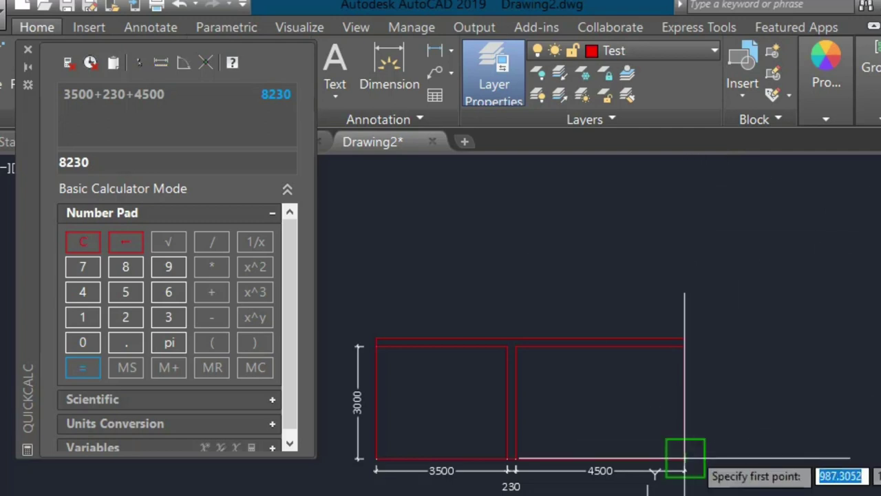
click(684, 458)
key(Escape)
key(space)
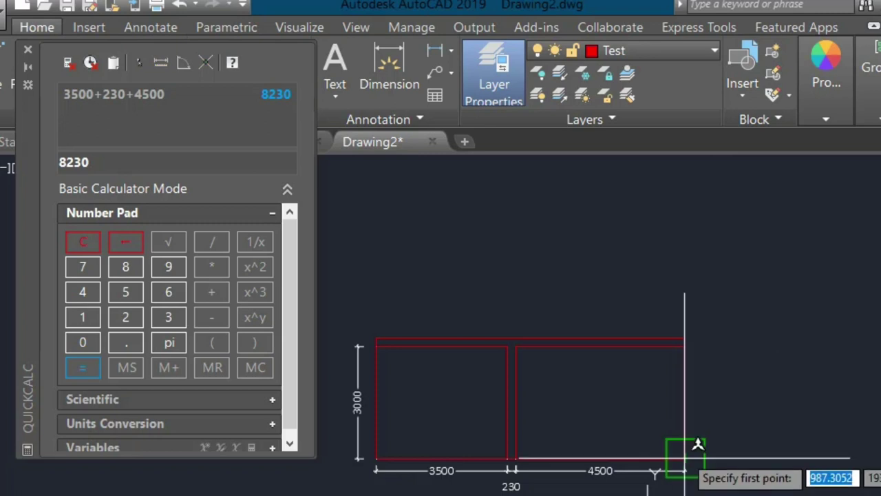
click(684, 458)
text(230)
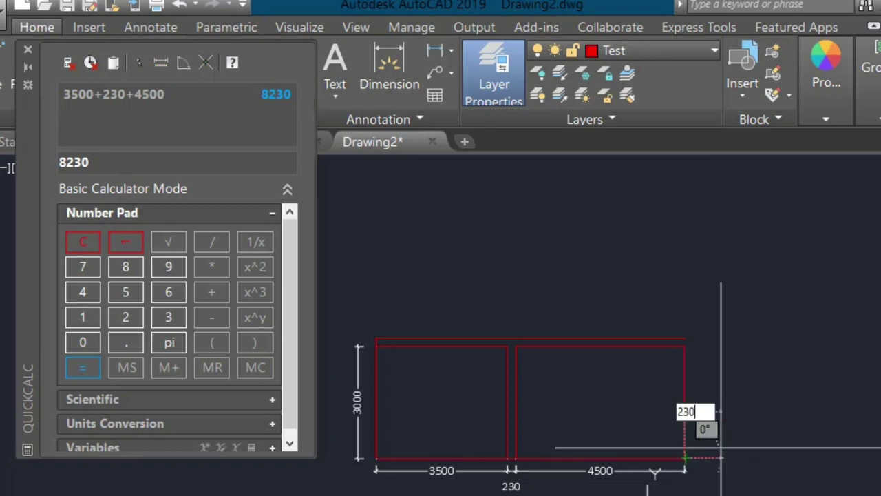
key(Return)
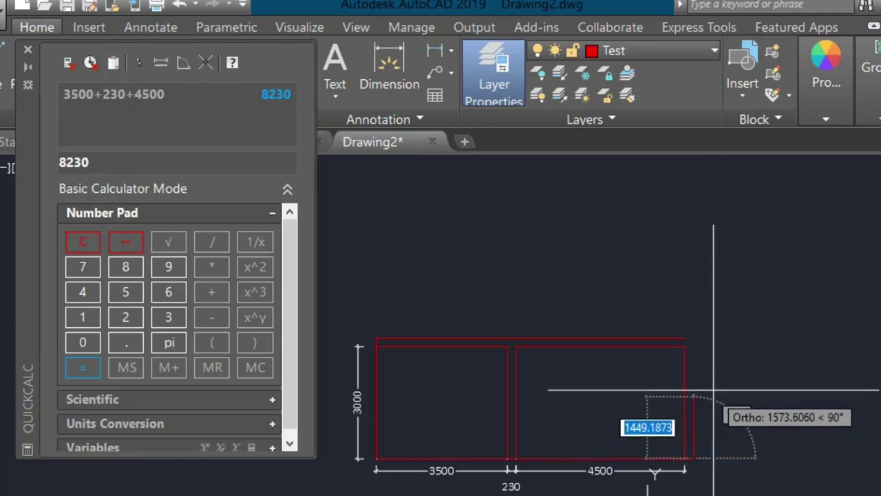
text(3000)
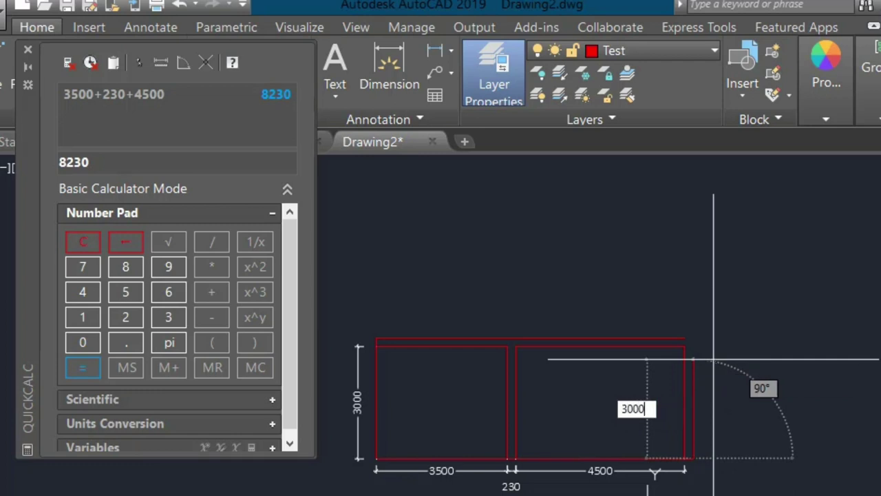
key(Return)
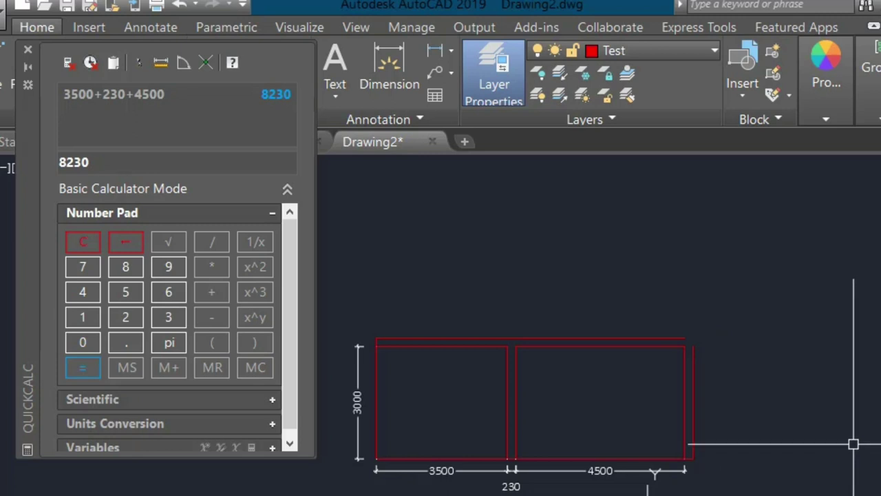
Draw a 3230-long upright line from the end of the bottom extension
click(694, 413)
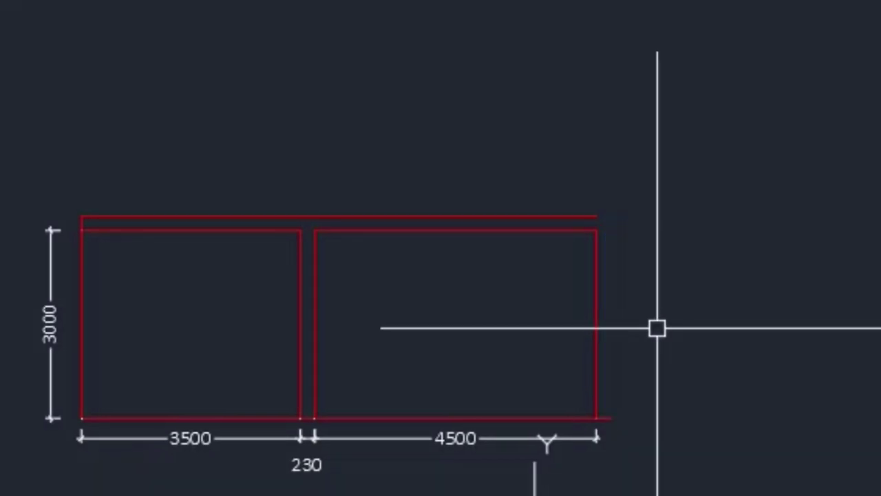
text(L)
key(Return)
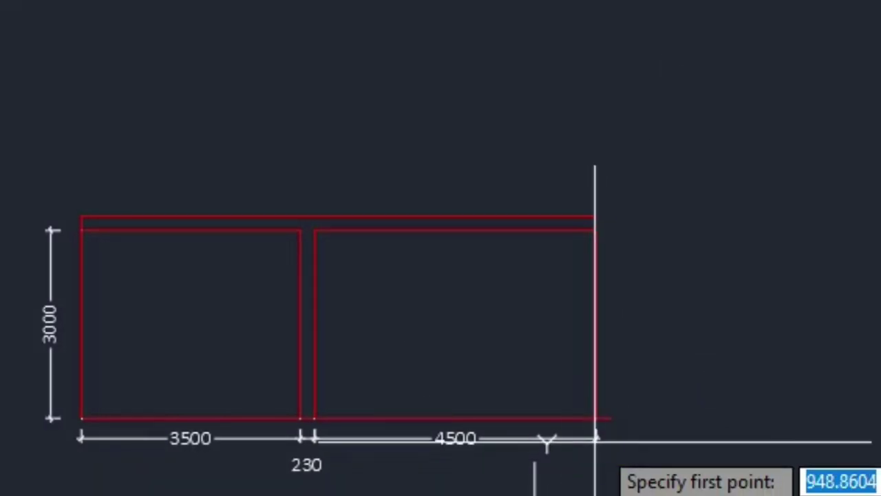
click(612, 416)
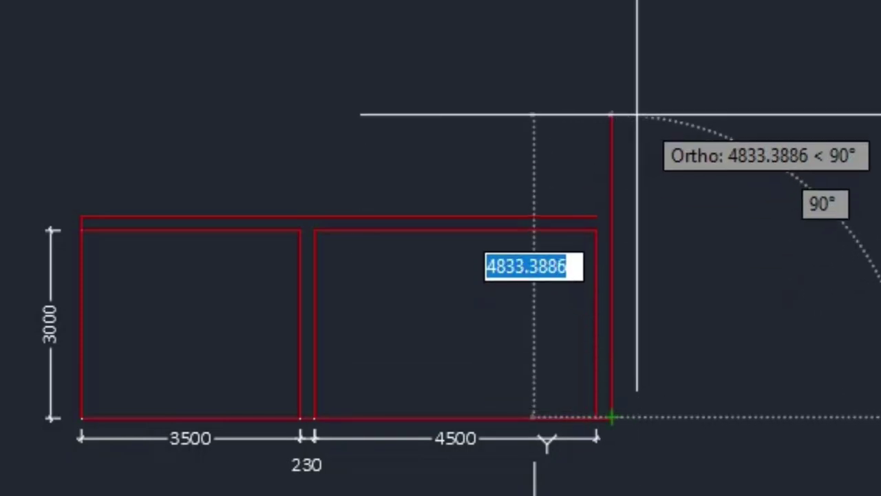
text(3230)
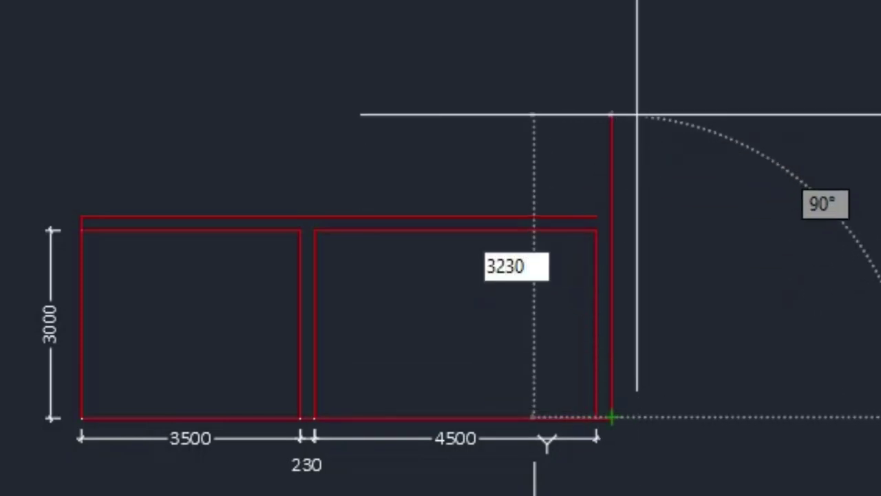
key(Return)
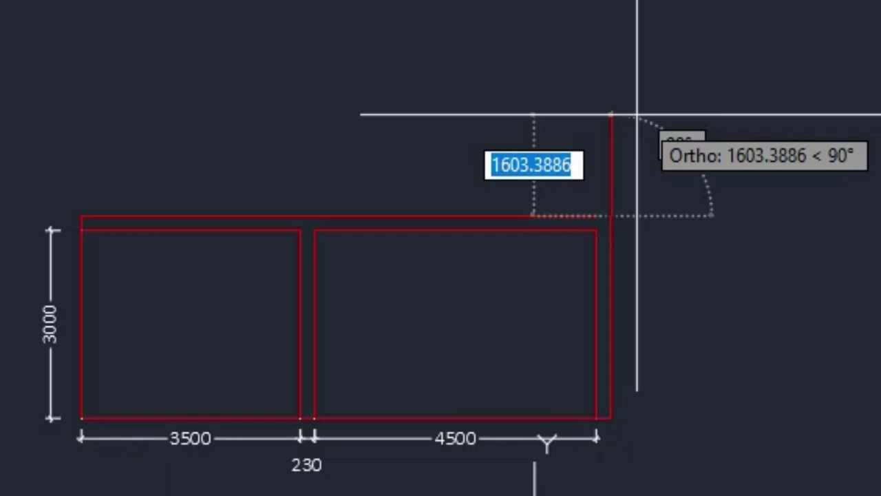
key(Escape)
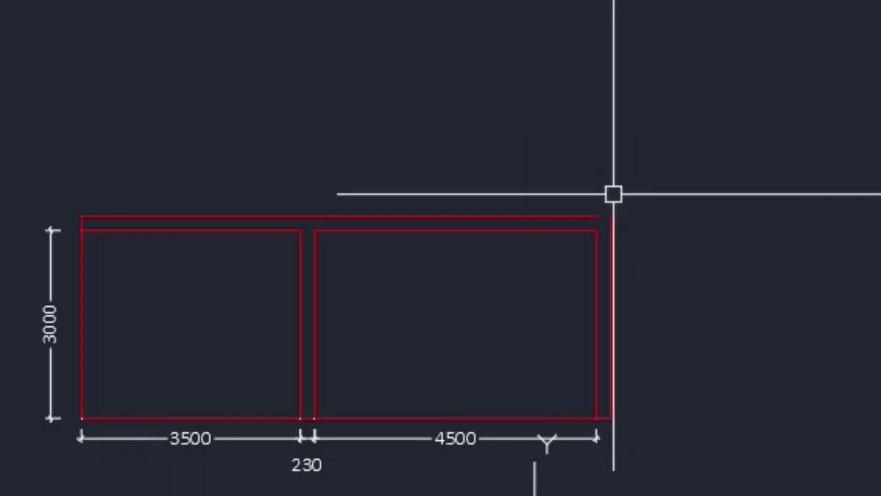
Draw a 230 line from the top of the right upright line to the rectangle's corner
key(l)
key(Return)
click(612, 217)
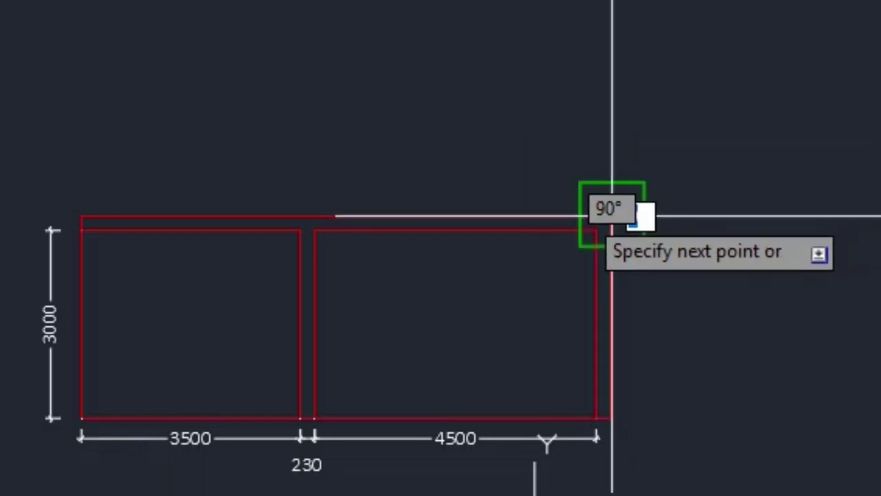
click(596, 215)
key(Return)
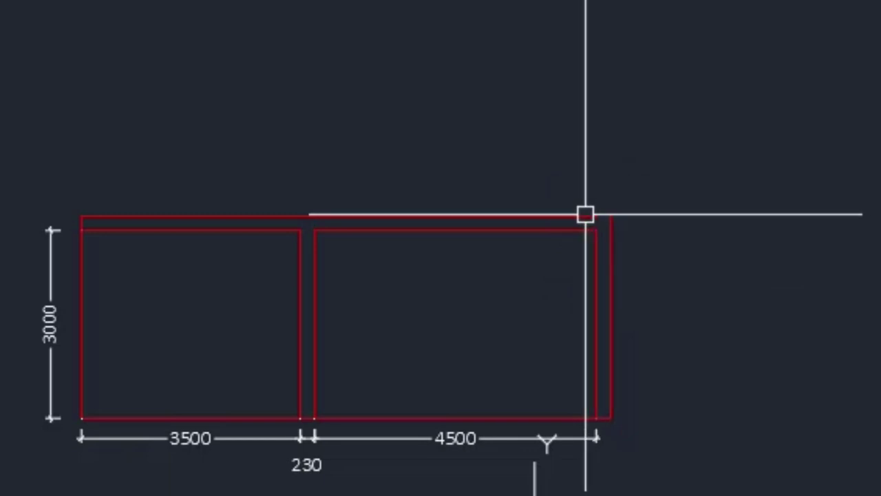
Stretch the top line's right end to the outer corner so it spans 8460
click(585, 216)
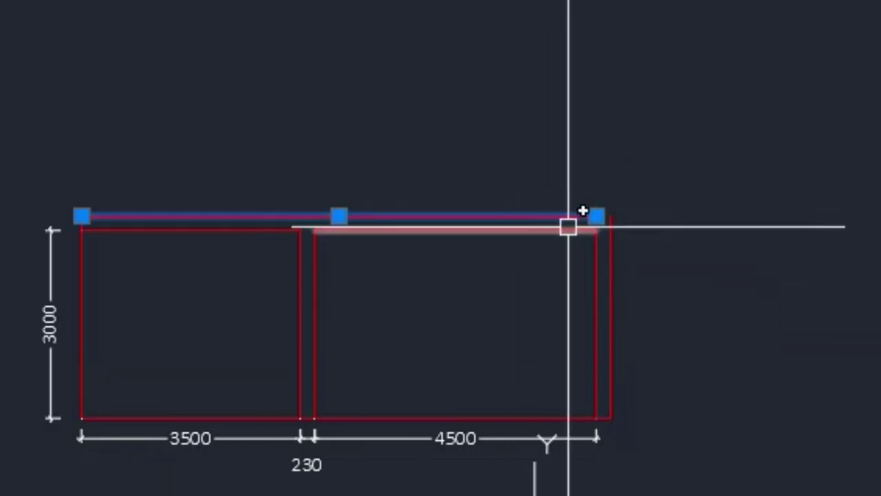
click(596, 215)
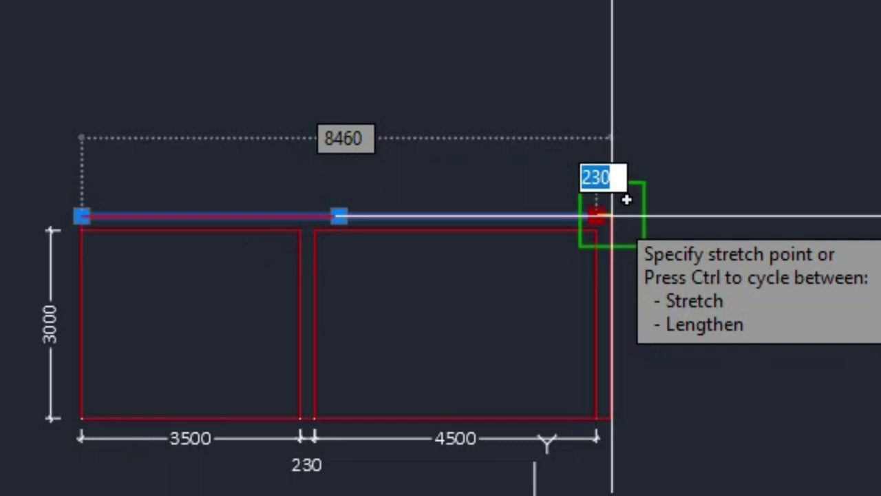
click(612, 216)
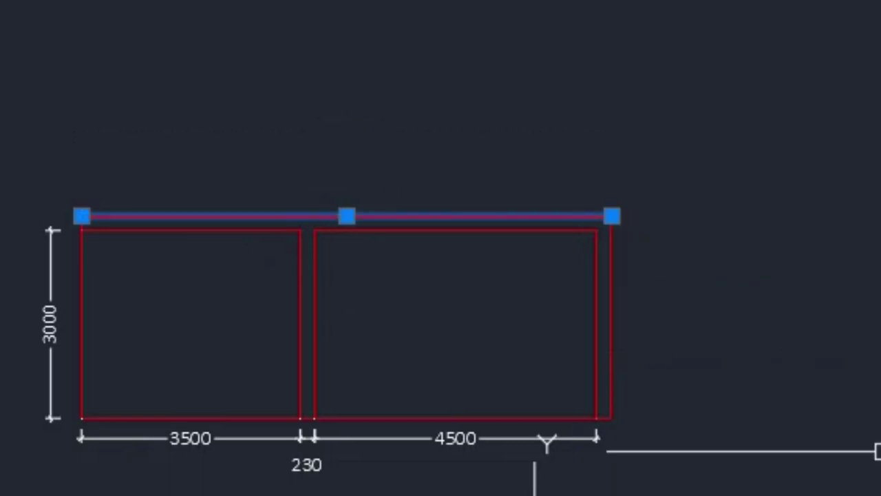
key(Escape)
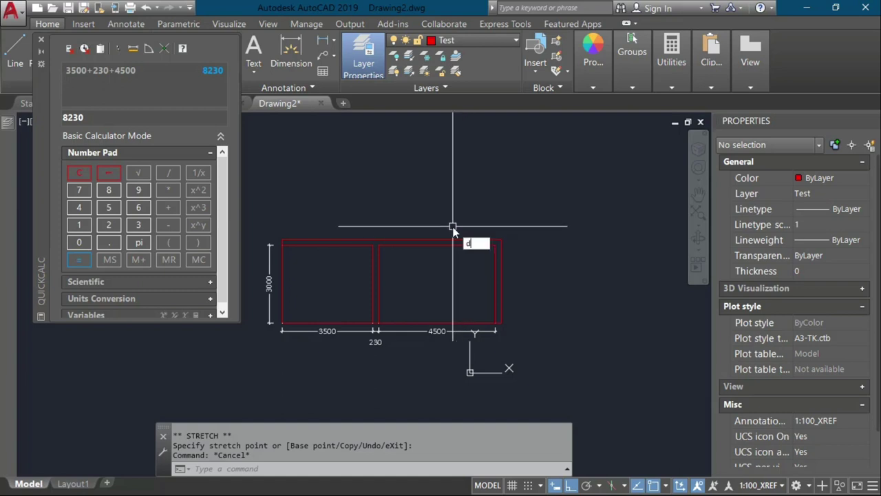
Add an 8460 linear dimension above the top edge
text(li)
key(Return)
key(Return)
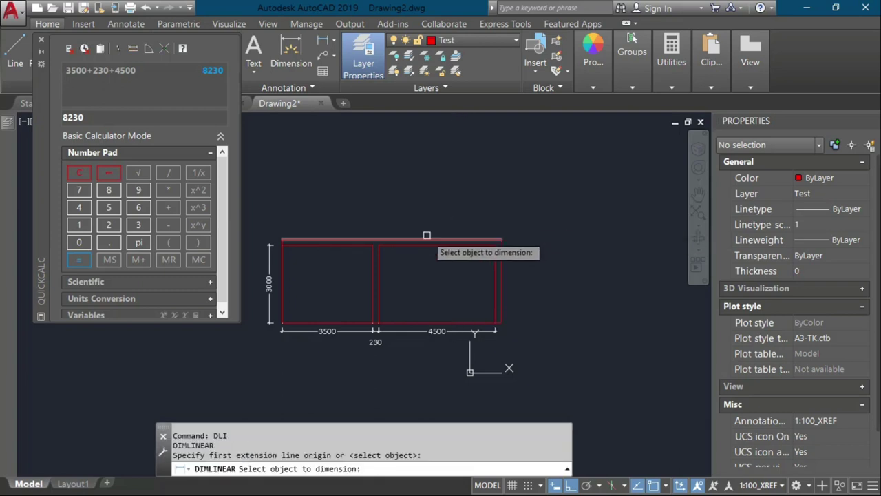
click(428, 236)
click(425, 239)
click(427, 230)
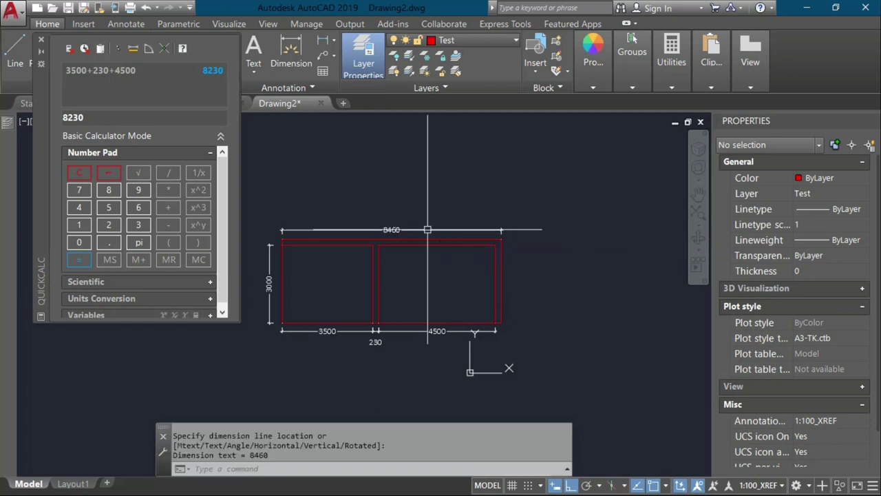
Confirm 8230+230 equals 8460 in QuickCalc, then reposition the plan view
click(145, 117)
text(+2)
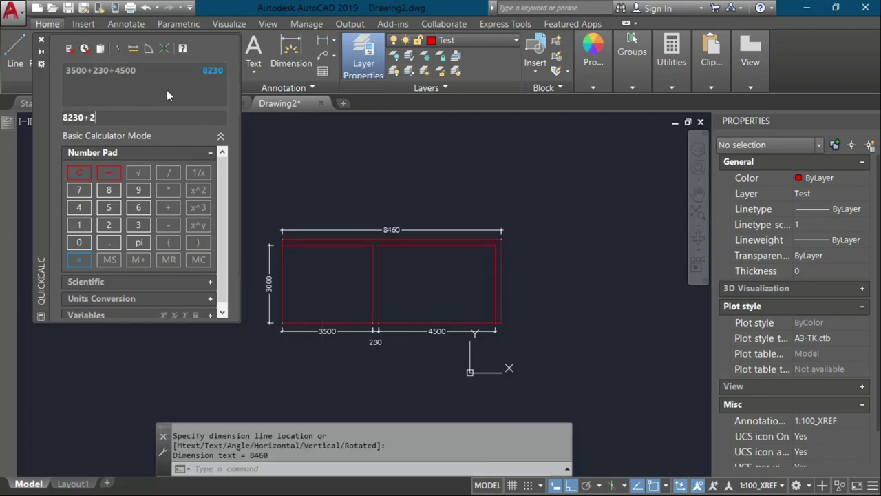
text(30)
key(Return)
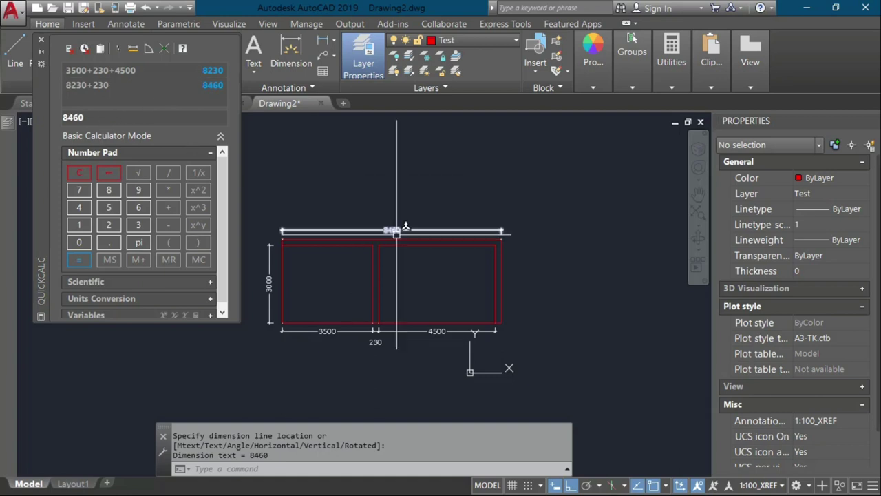
scroll(398, 315, up, 2)
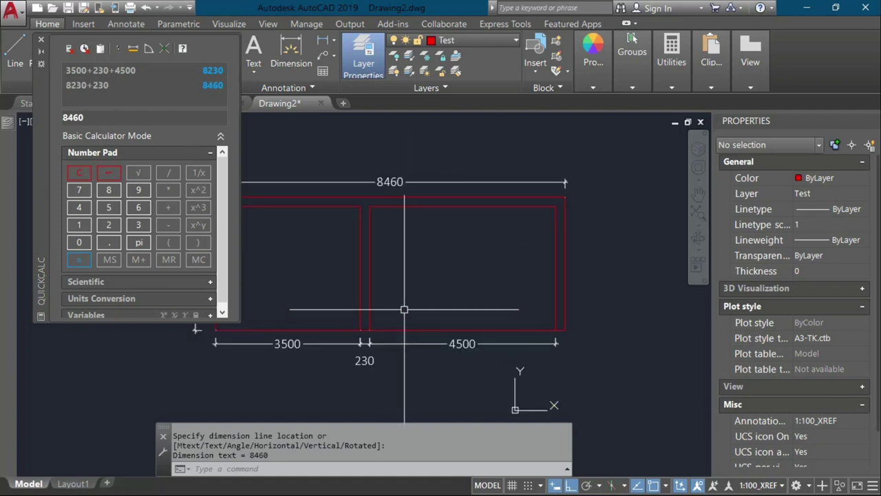
middle_drag(403, 309, 478, 319)
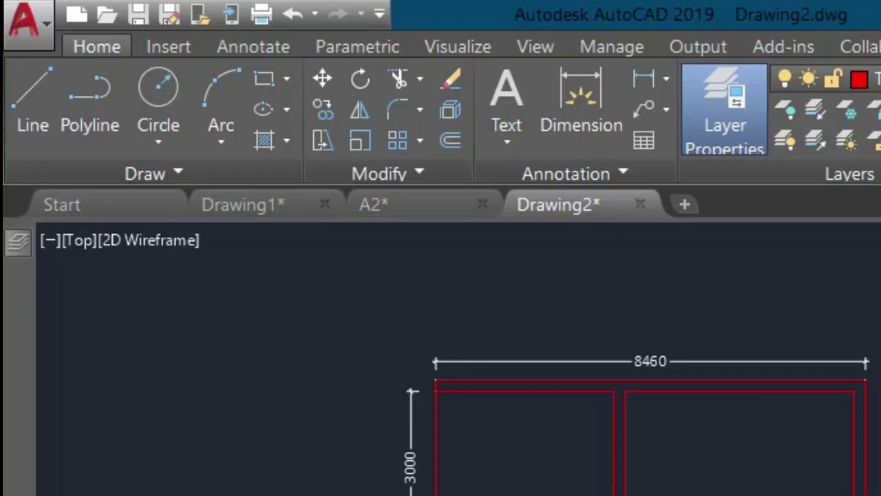
middle_drag(491, 241, 307, 243)
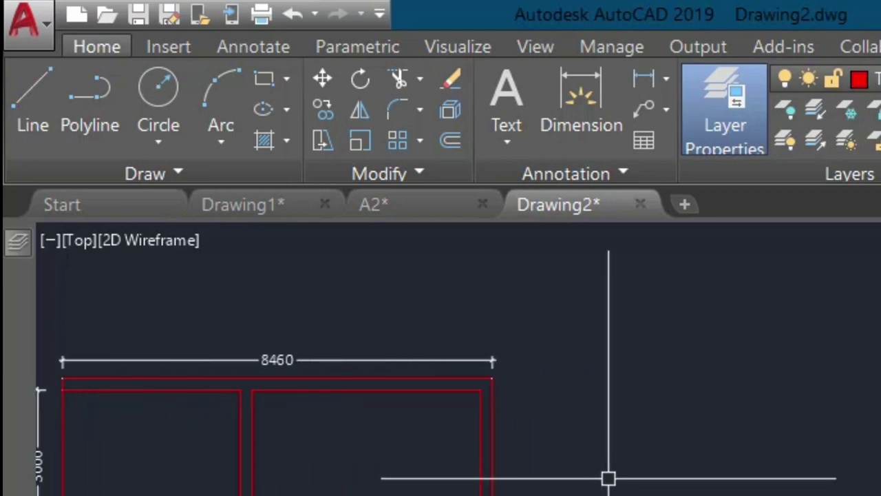
Start a trial polyline segment, then cancel and undo it
scroll(610, 477, up, 2)
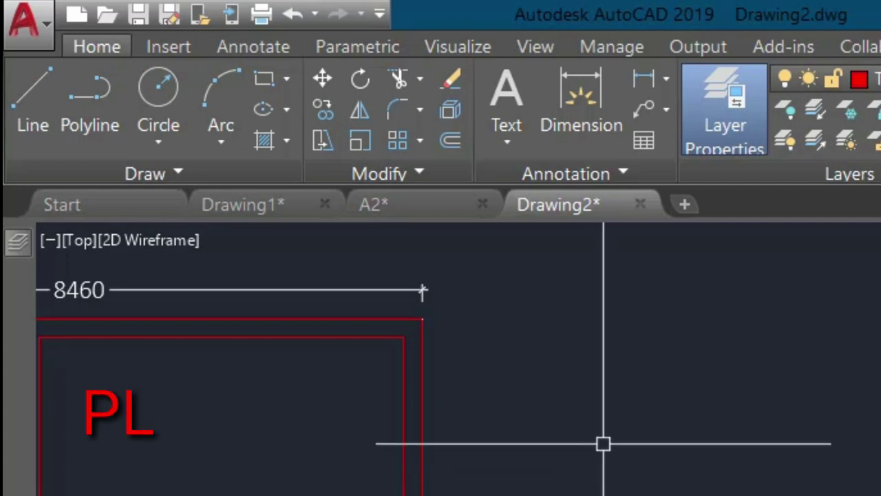
click(104, 130)
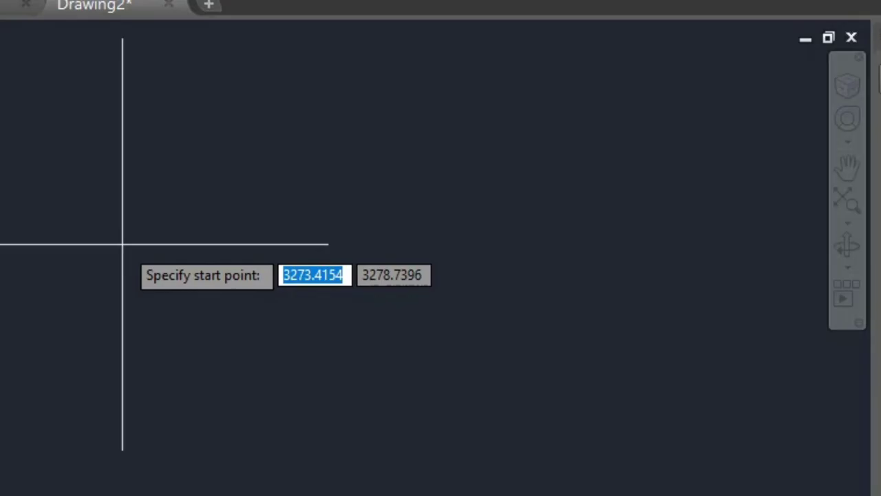
click(123, 243)
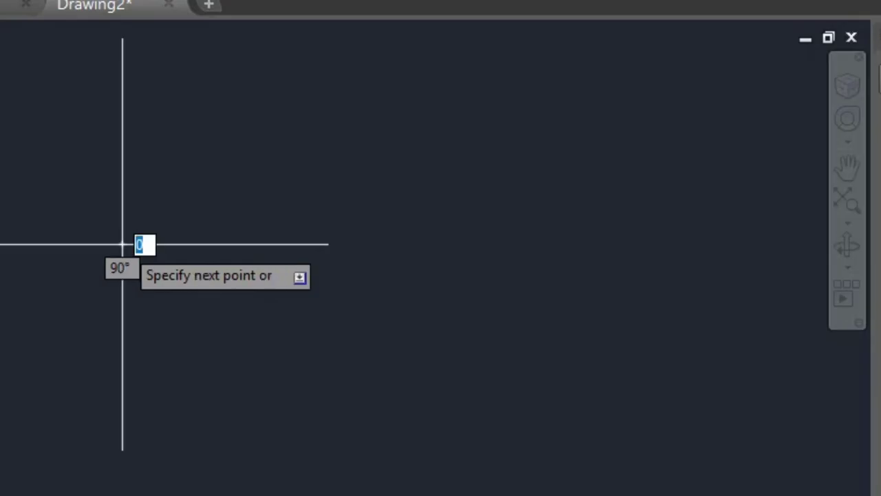
click(454, 239)
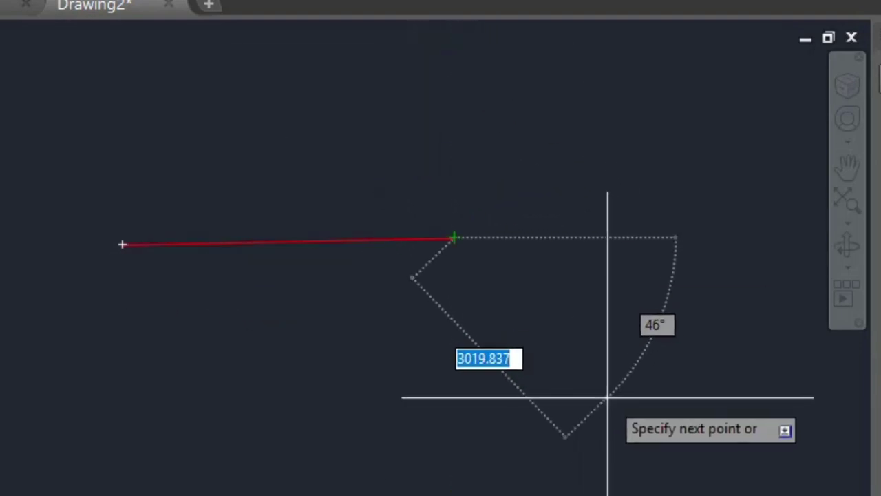
key(Escape)
key(ctrl+z)
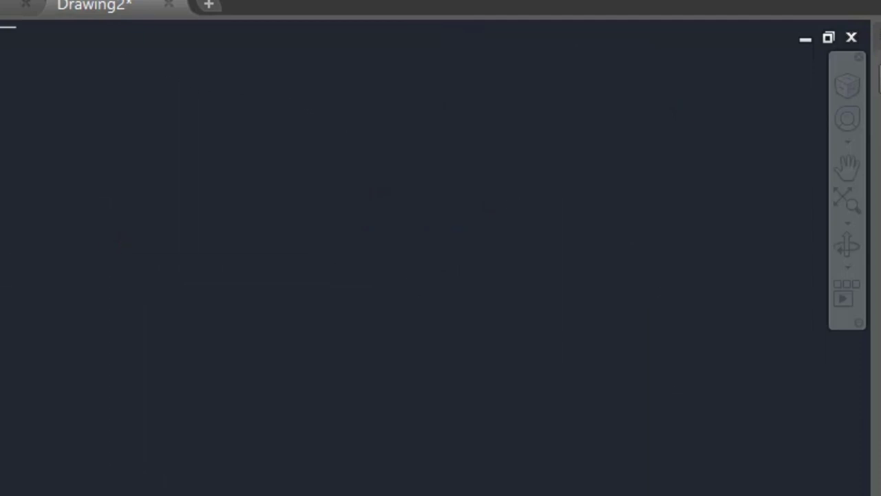
With Ortho on, draw an open polyline going right, down, right, up and left
text(pl)
key(Return)
click(118, 279)
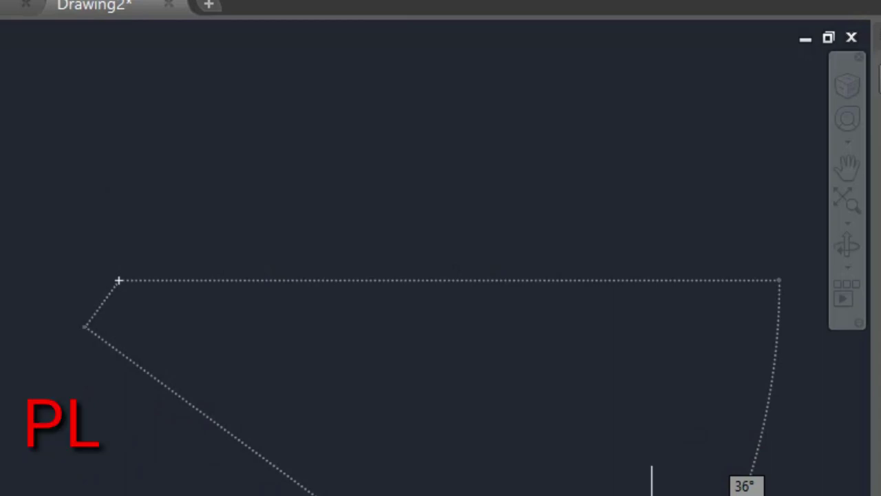
key(F8)
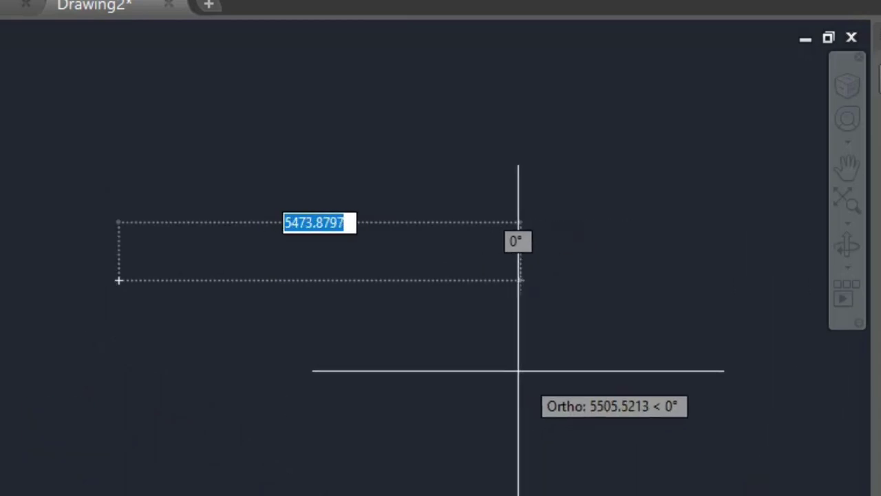
click(472, 281)
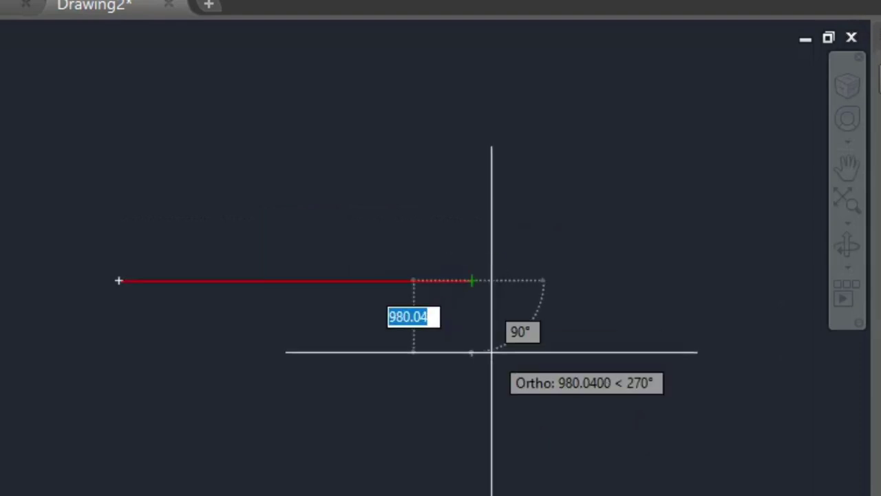
click(491, 425)
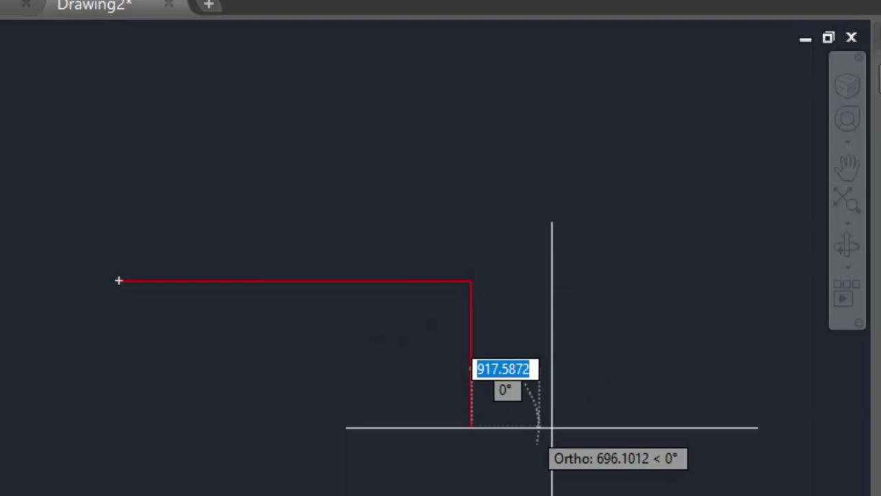
click(632, 427)
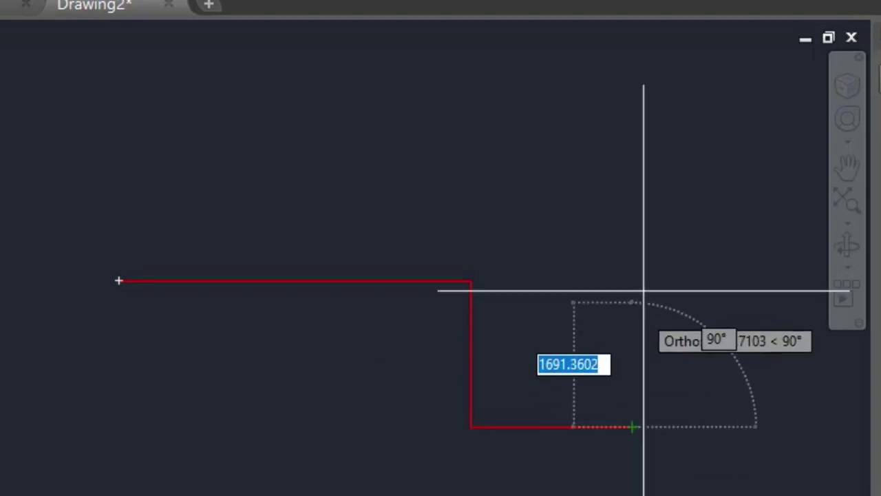
click(633, 183)
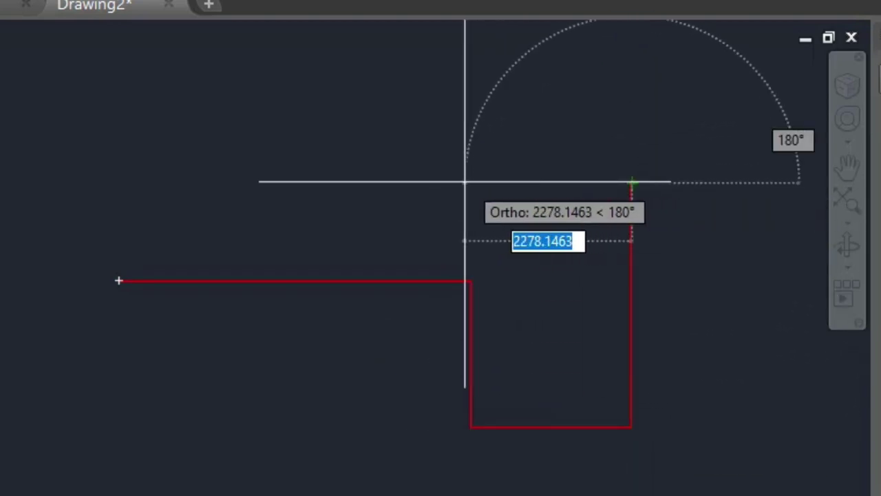
click(465, 183)
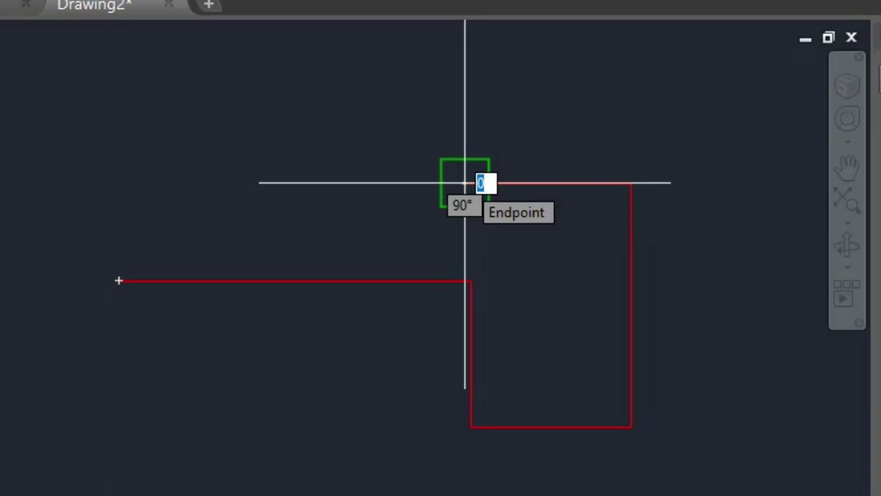
key(Return)
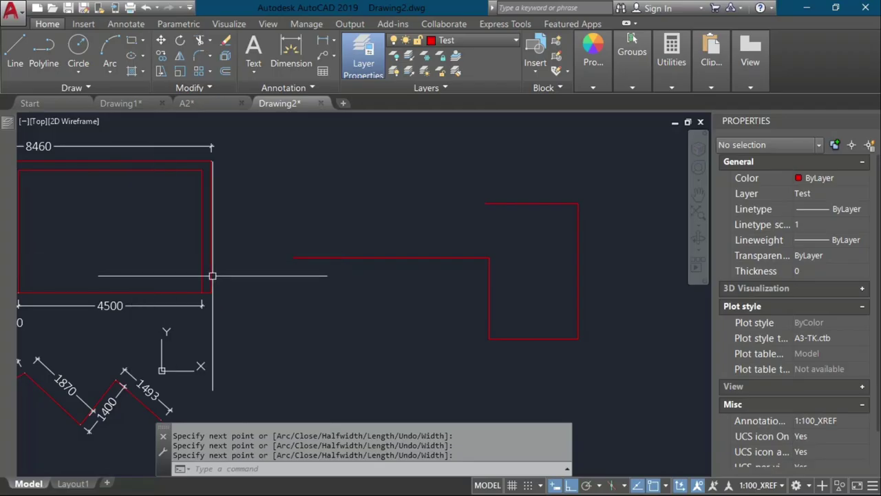
mouse_move(158, 275)
middle_down()
mouse_move(213, 296)
mouse_move(360, 236)
middle_up()
click(237, 339)
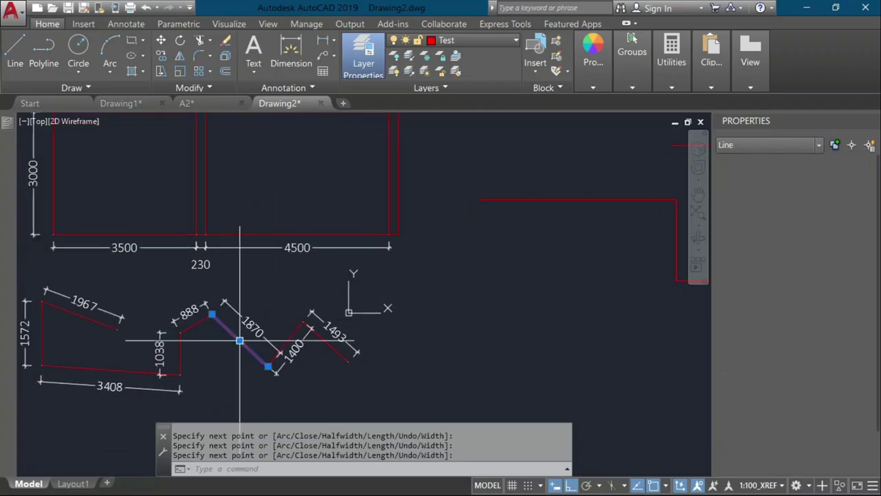
click(196, 318)
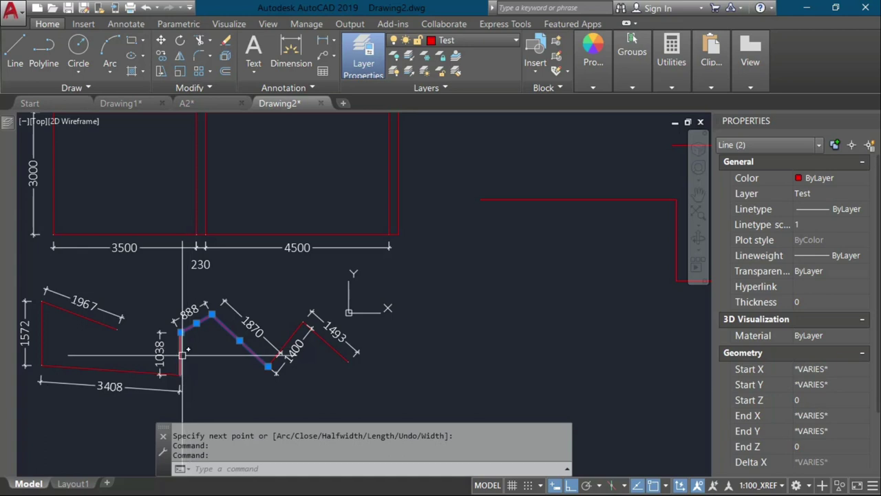
click(180, 352)
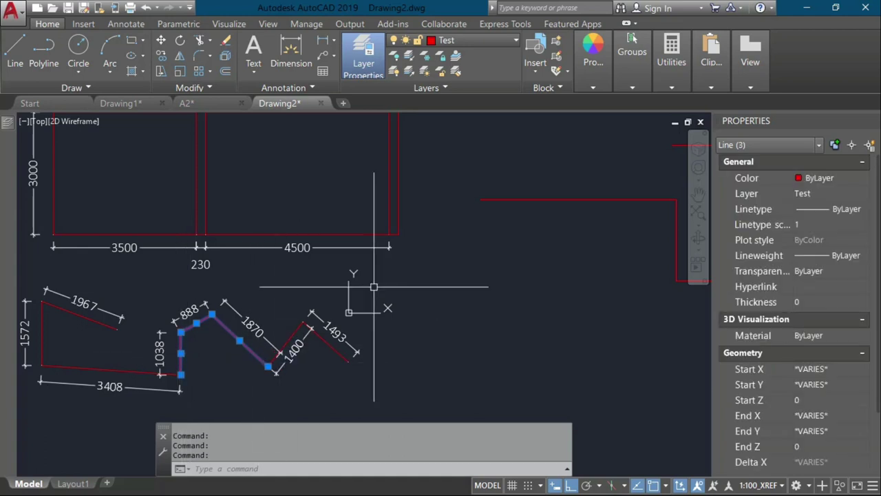
key(Escape)
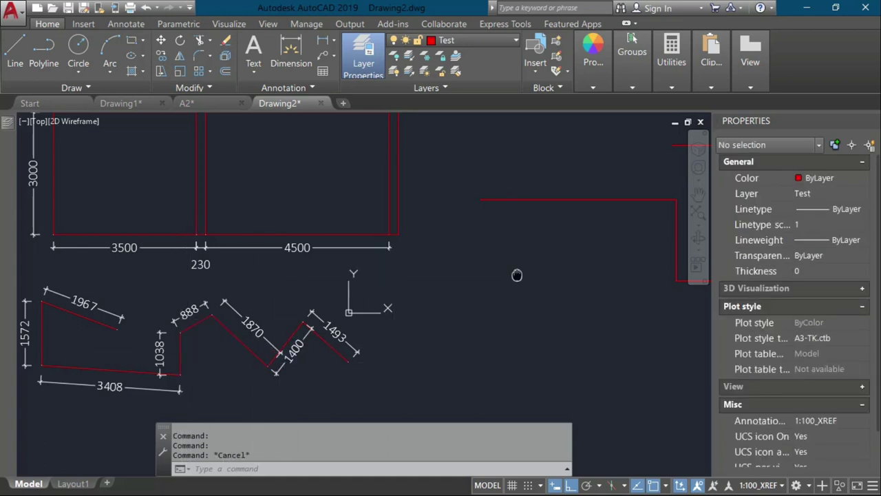
middle_drag(517, 273, 310, 301)
click(379, 224)
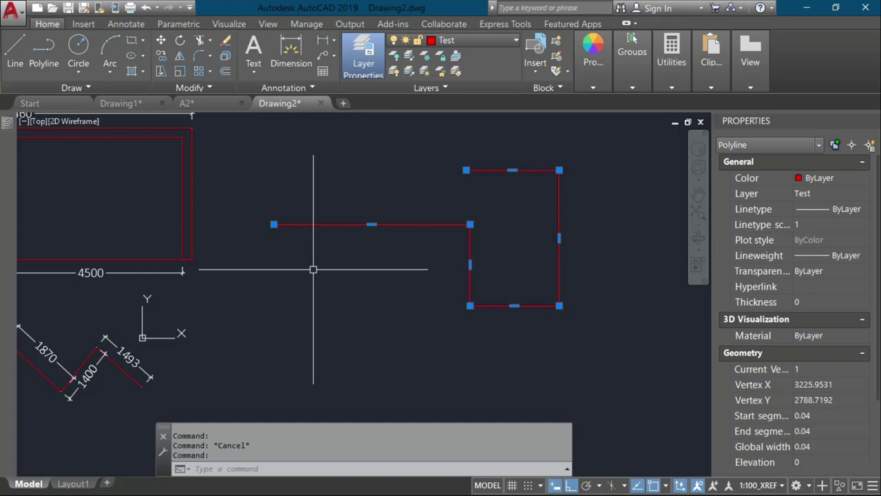
key(Escape)
Dimension the long horizontal line (4809) and the short vertical line (1992)
text(dl)
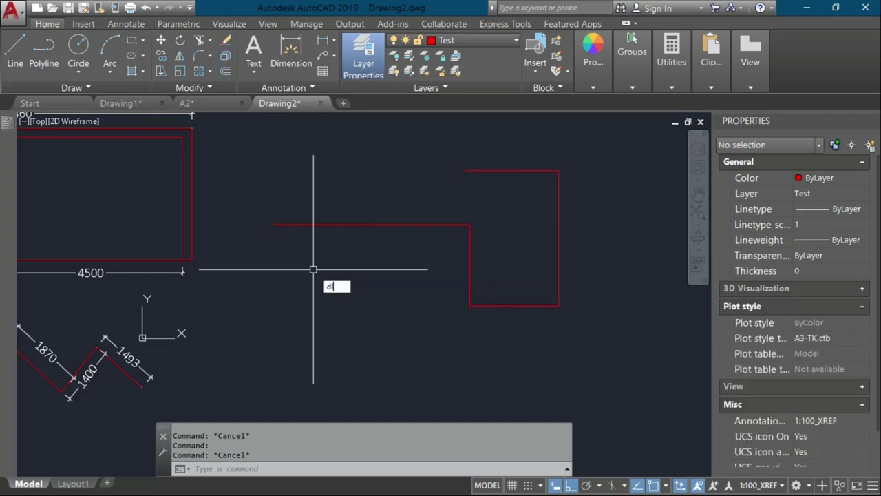
text(i)
key(Return)
key(Return)
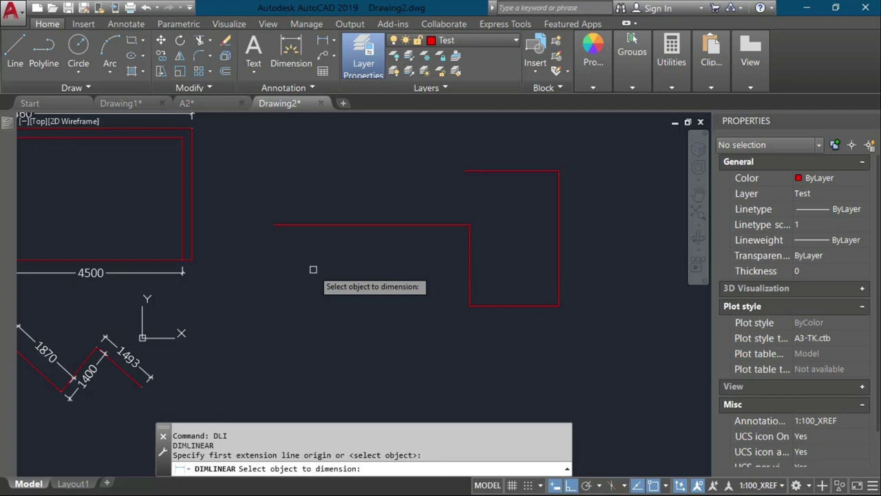
click(342, 225)
click(346, 237)
key(Return)
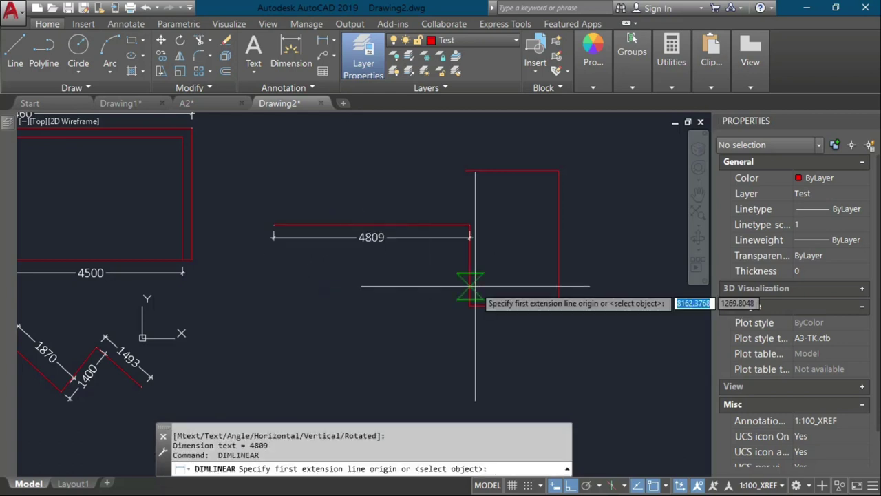
key(Return)
click(468, 269)
click(446, 300)
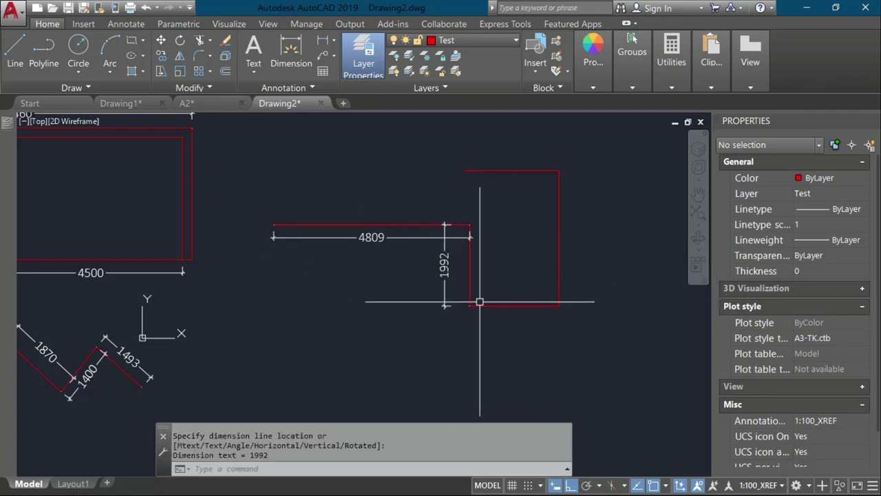
Dimension the bottom (2183), right (3319) and top (2278) lines, then select the polyline
key(Return)
key(Return)
click(490, 304)
click(516, 314)
key(Return)
key(Return)
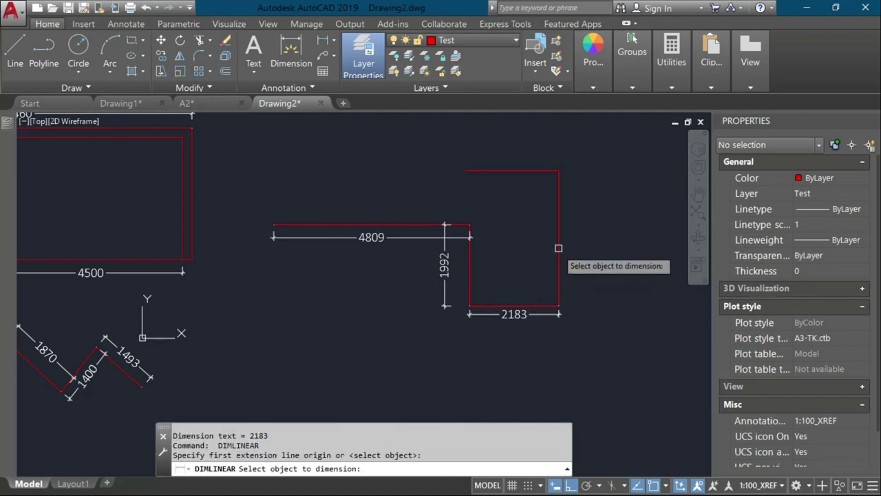
click(558, 248)
click(569, 231)
key(Return)
key(Return)
click(531, 171)
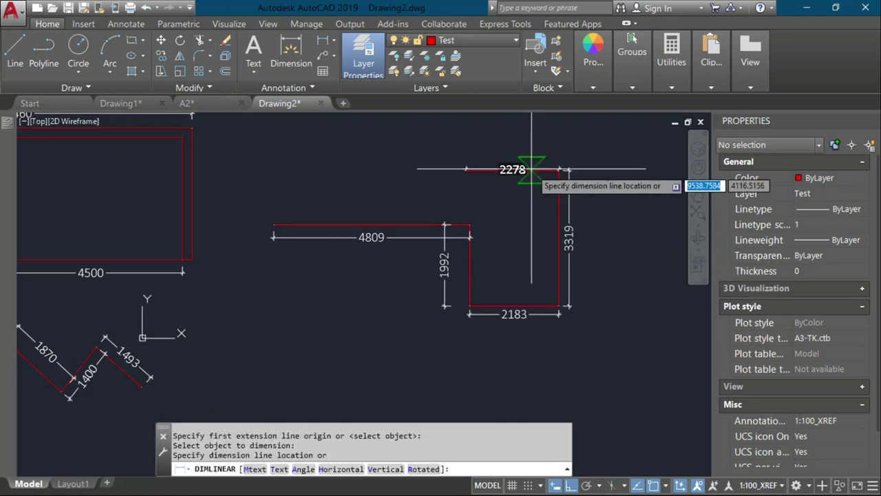
click(509, 155)
click(560, 195)
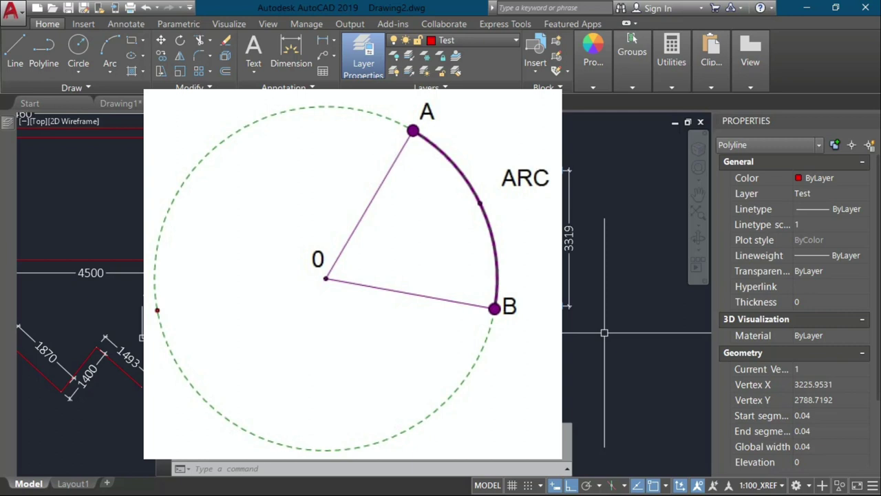
key(Escape)
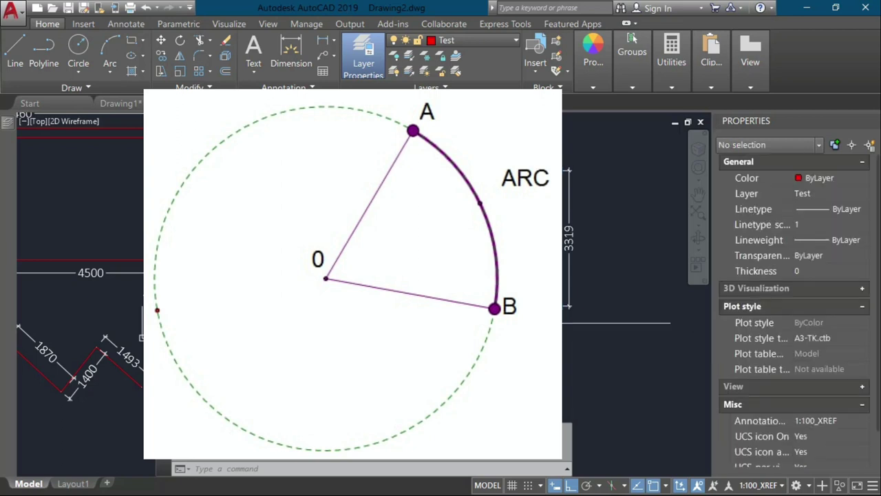
text(L)
key(Return)
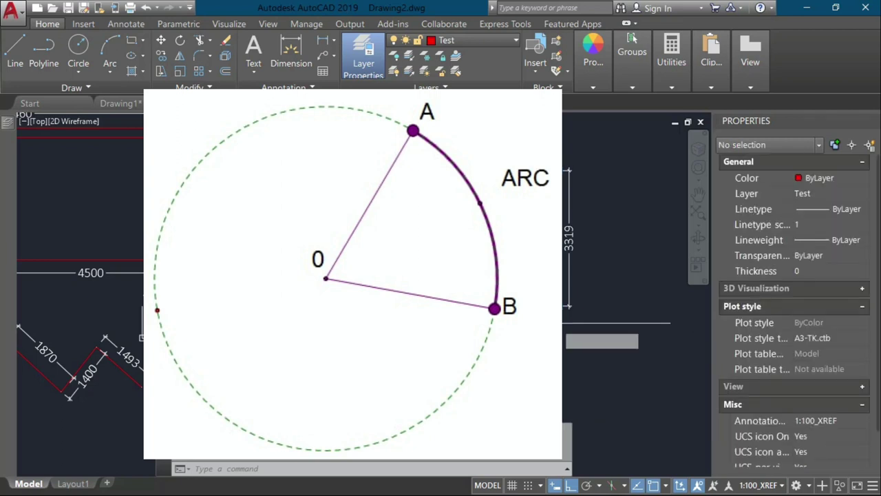
key(Escape)
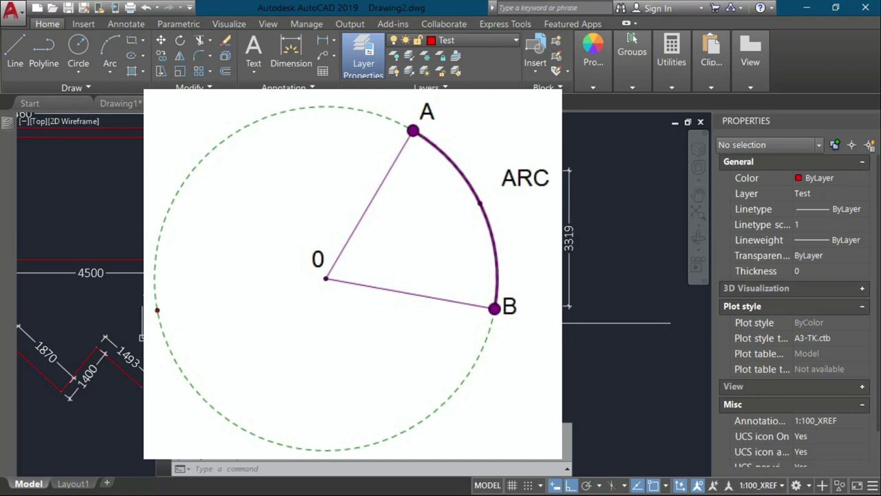
text(PL)
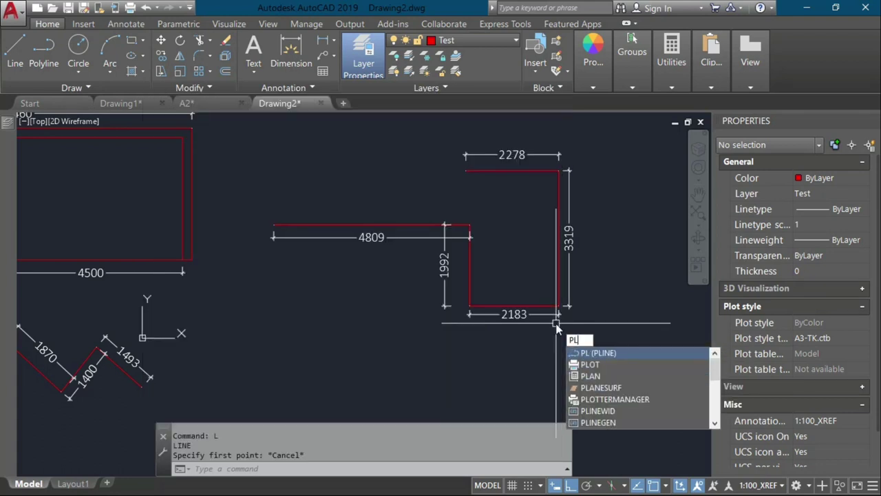
Draw a slanted polyline from the shape's top-left corner to the 4809 line's left end
key(Return)
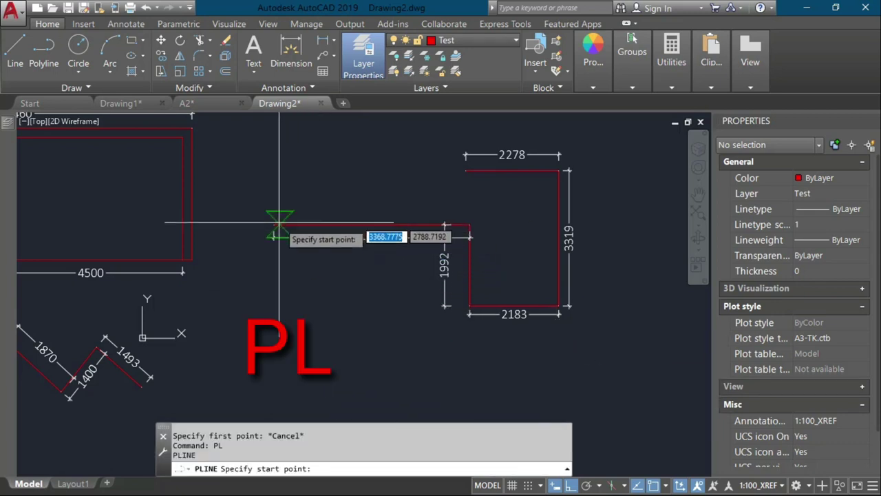
click(467, 169)
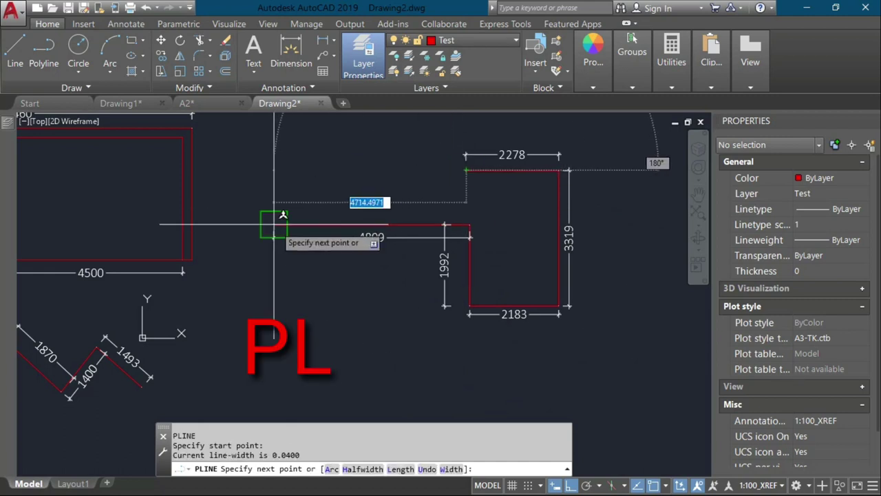
click(274, 223)
key(Return)
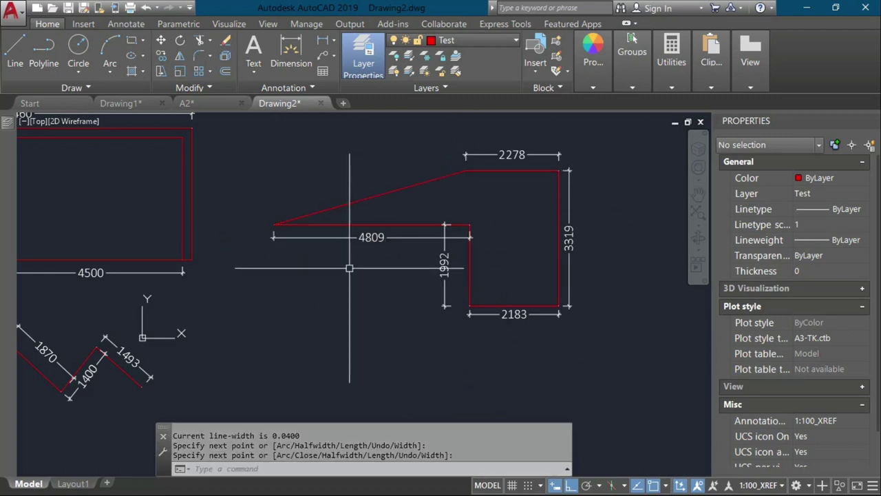
click(398, 190)
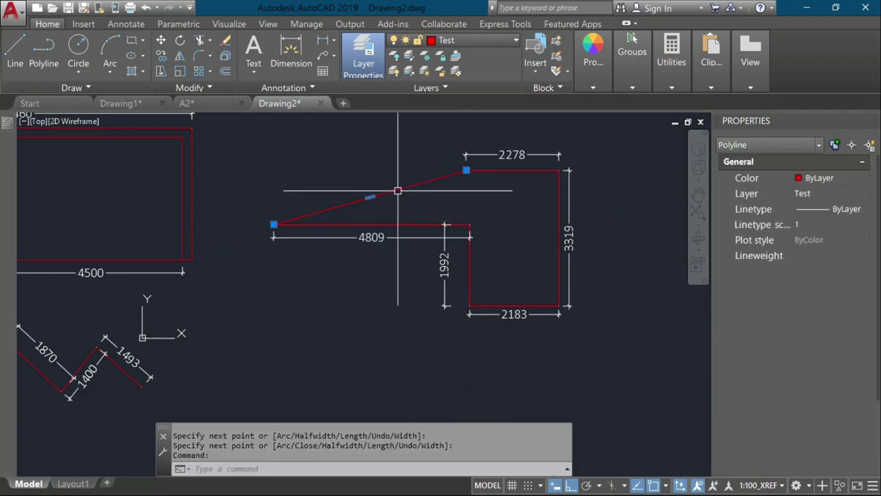
click(515, 170)
key(Escape)
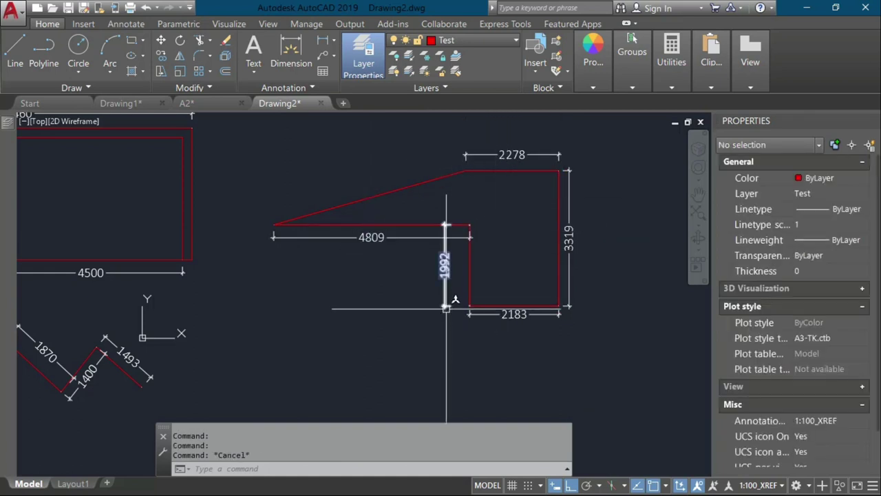
Start a new polyline left of the stepped line with a straight horizontal segment
right_click(444, 310)
key(Escape)
middle_drag(404, 326, 378, 201)
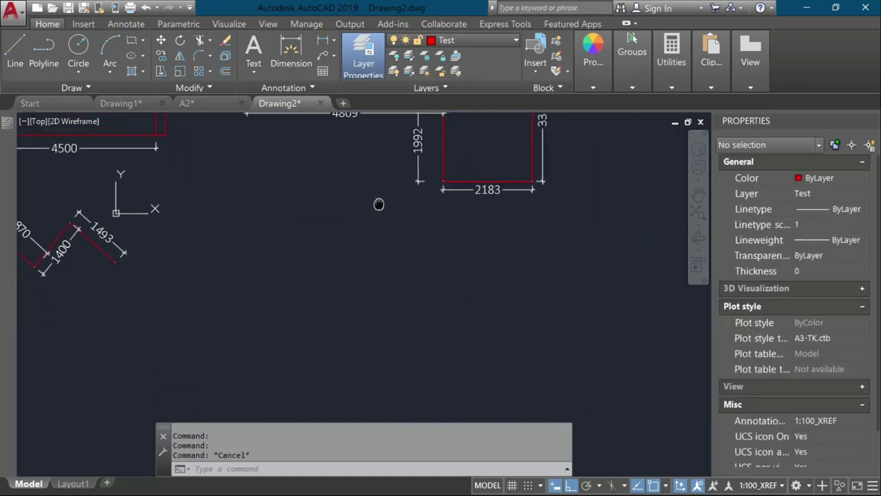
text(P)
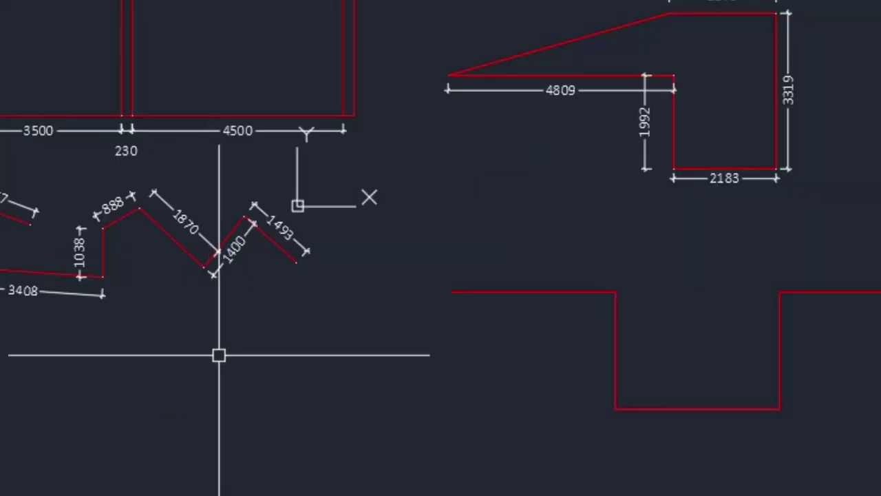
text(p)
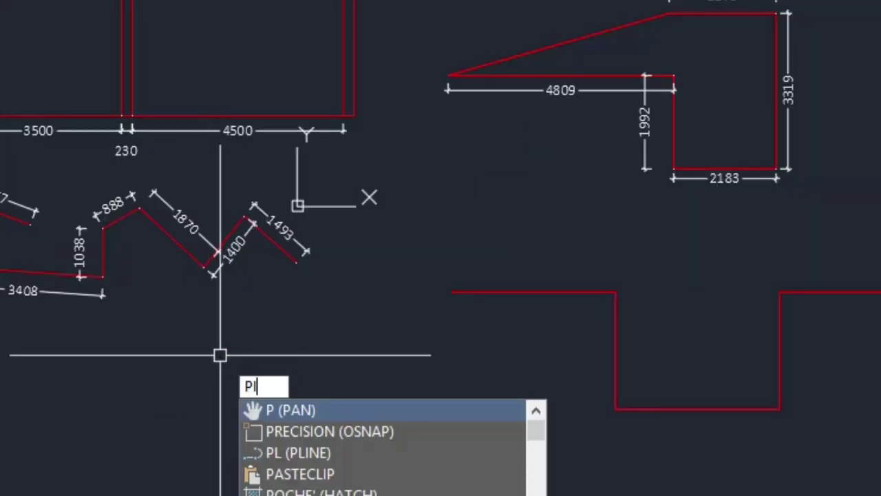
text(l)
key(Return)
click(221, 356)
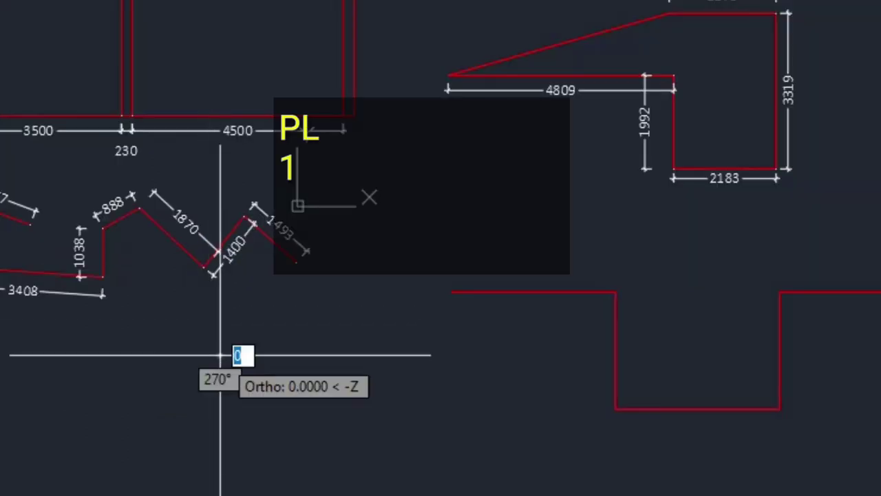
click(393, 355)
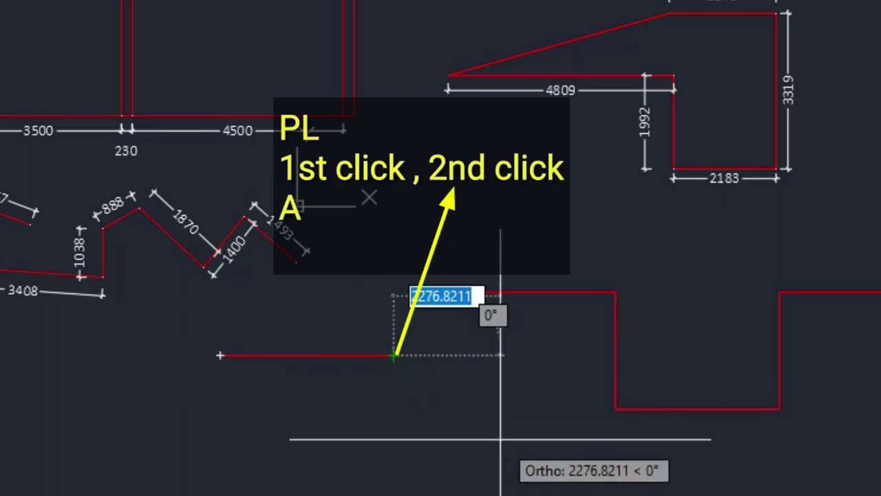
Continue the polyline as an arc ending at the stepped line's lower corner
text(a)
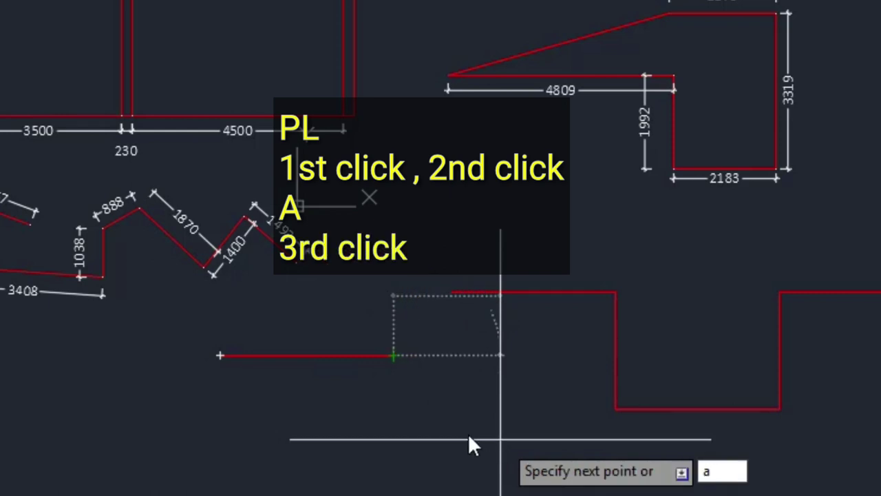
key(Return)
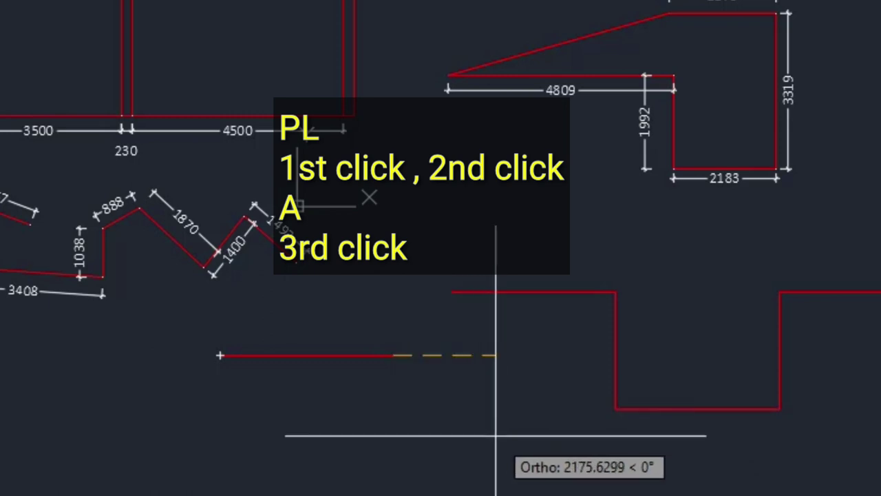
click(615, 408)
key(Return)
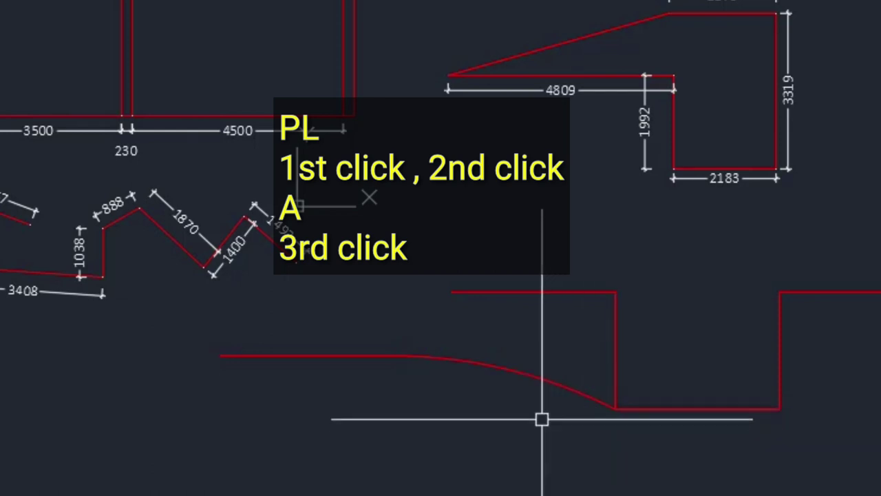
click(543, 384)
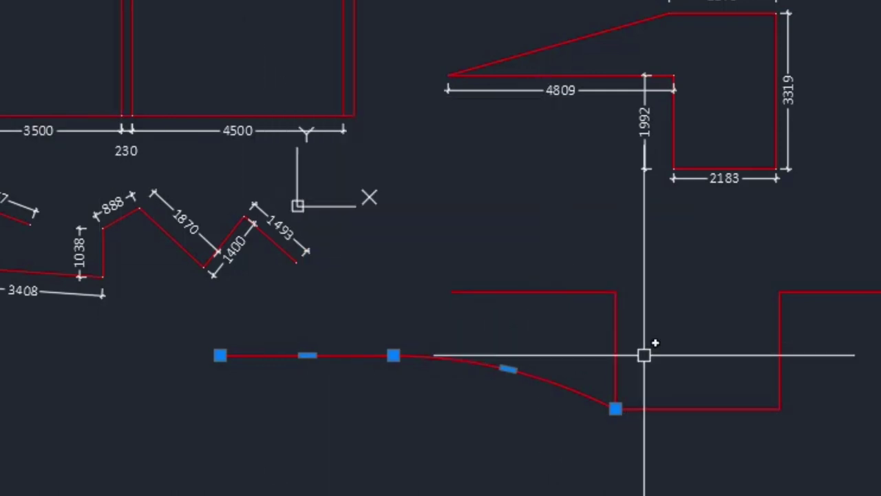
mouse_move(816, 258)
middle_down()
mouse_move(621, 334)
mouse_move(51, 244)
middle_up()
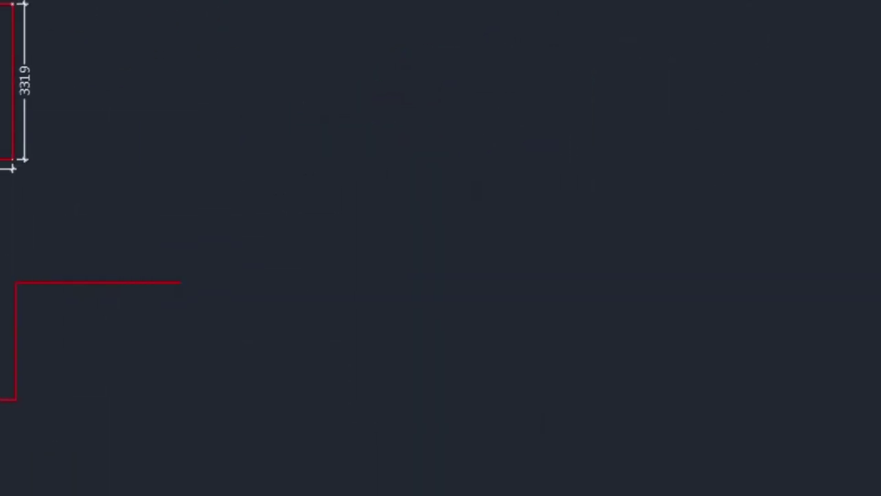
Draw a polyline tapering from half-width 100 to 0 horizontally, then dropping straight down
text(PL)
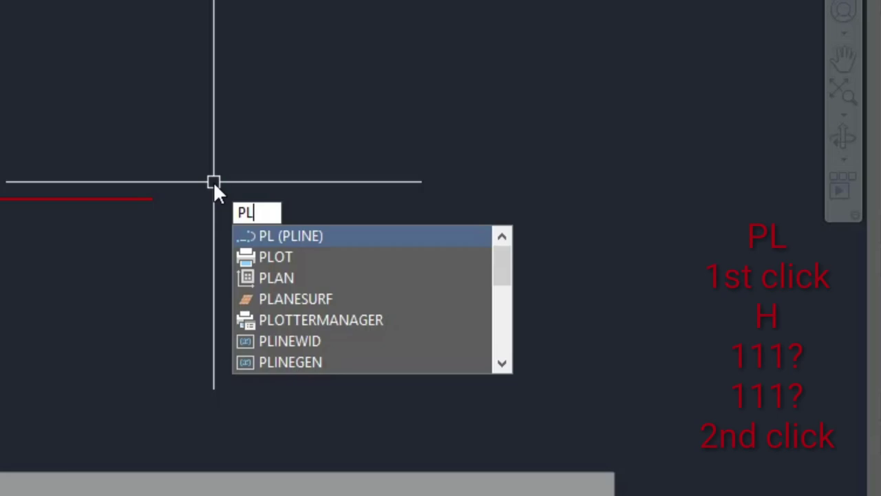
key(Return)
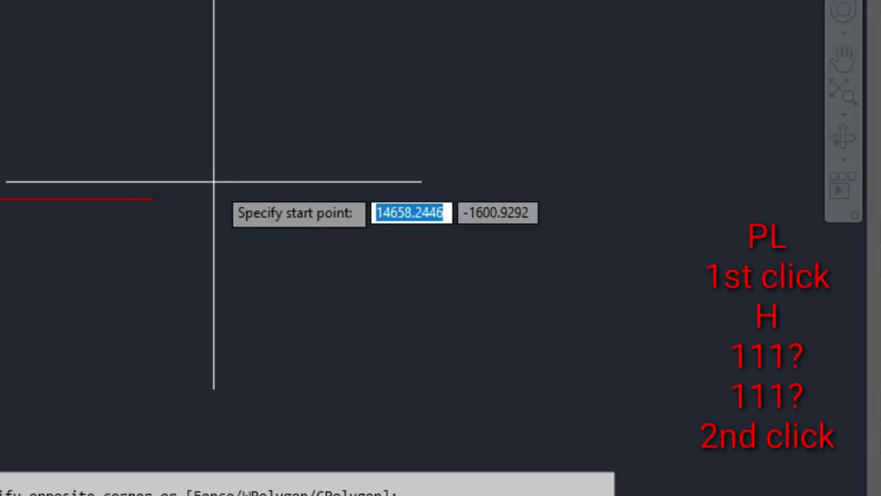
click(214, 182)
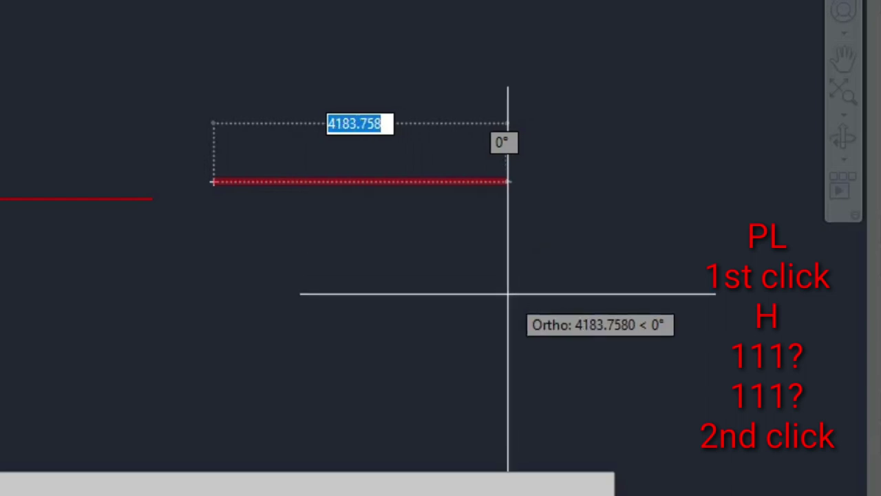
text(h)
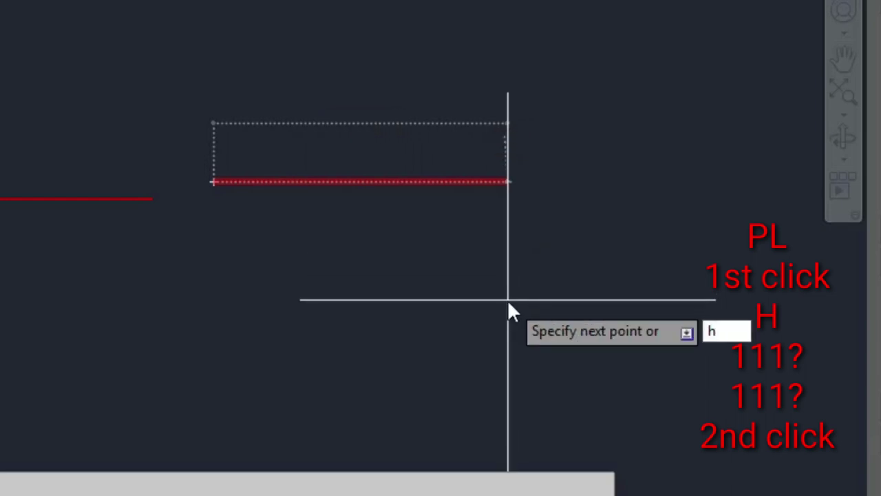
key(Return)
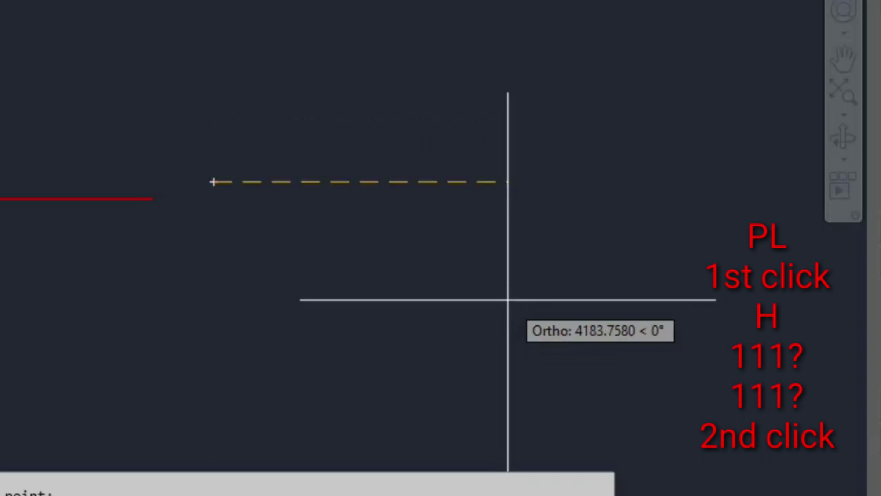
text(100)
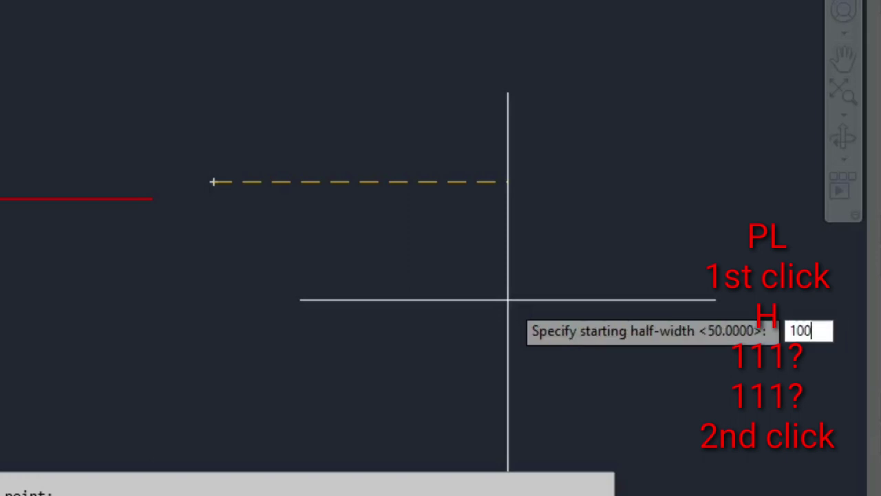
key(Return)
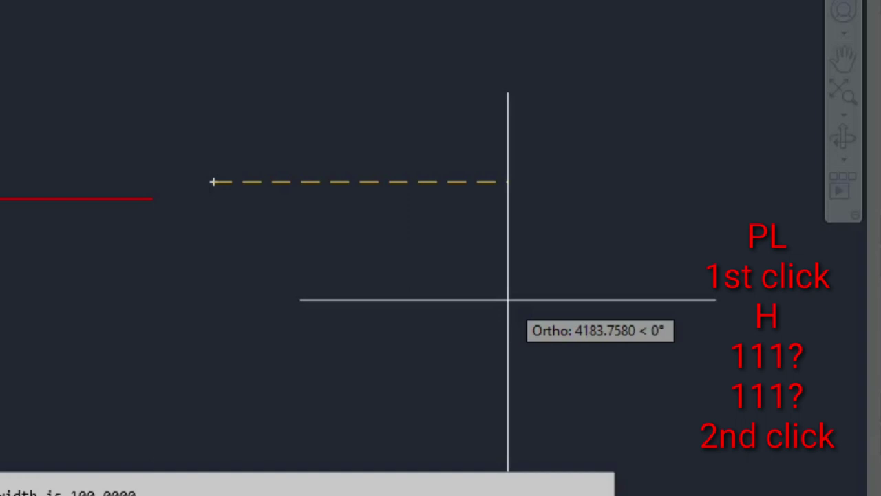
text(0)
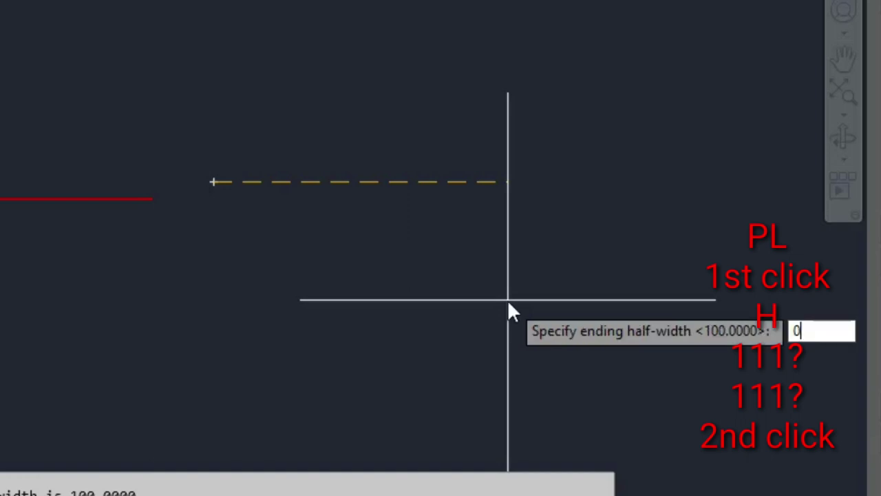
key(Return)
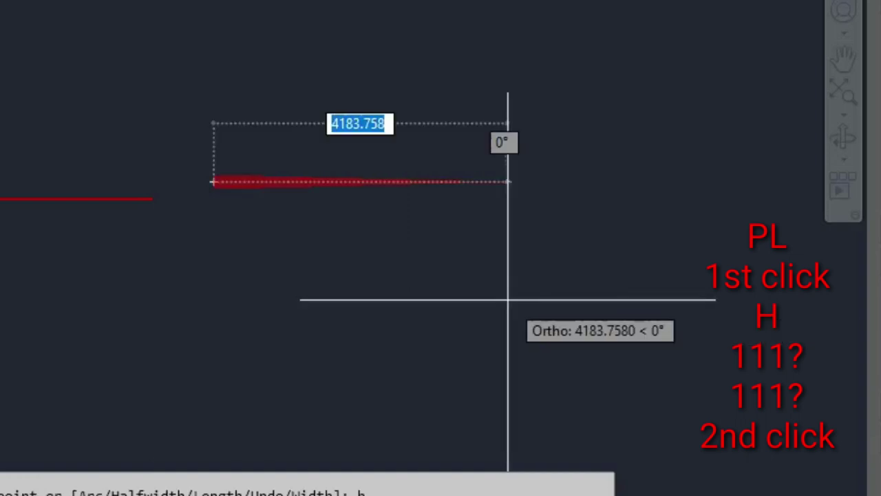
click(615, 254)
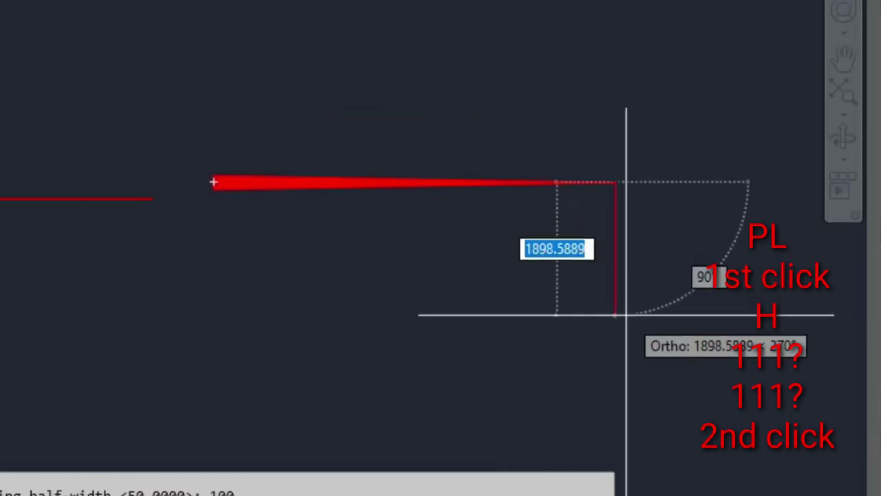
click(604, 358)
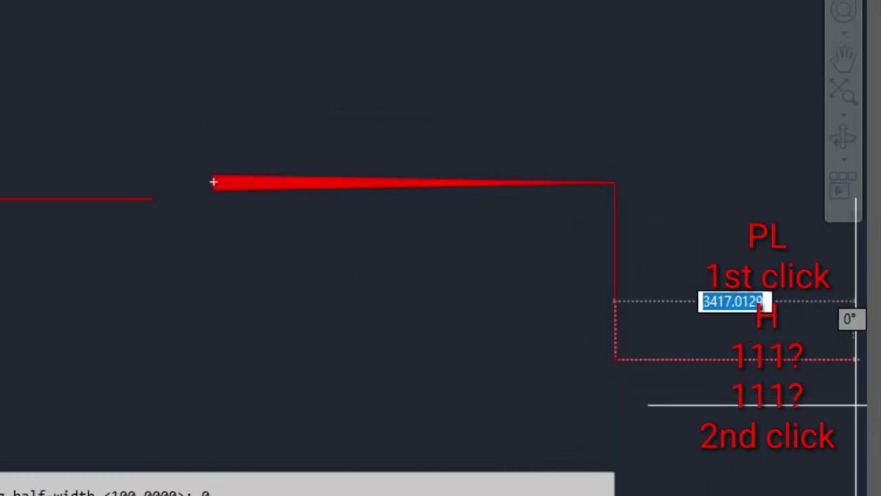
key(Return)
key(Return)
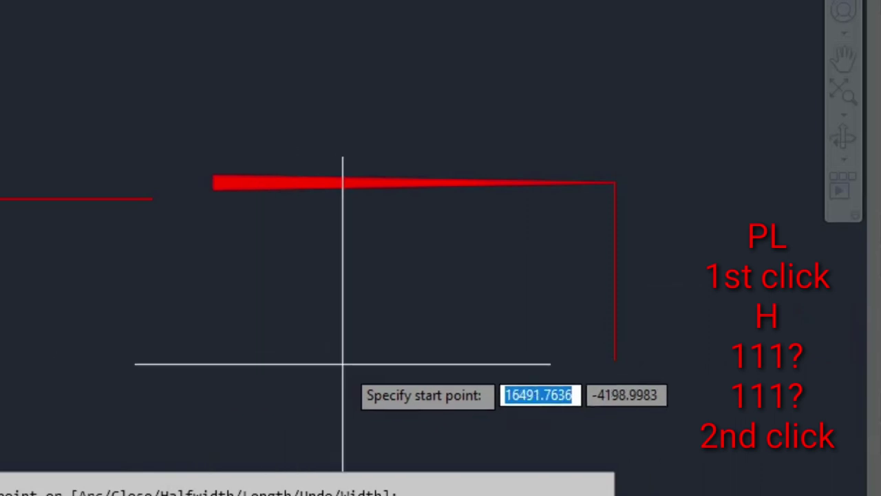
Draw a thin horizontal polyline line on the left
click(41, 281)
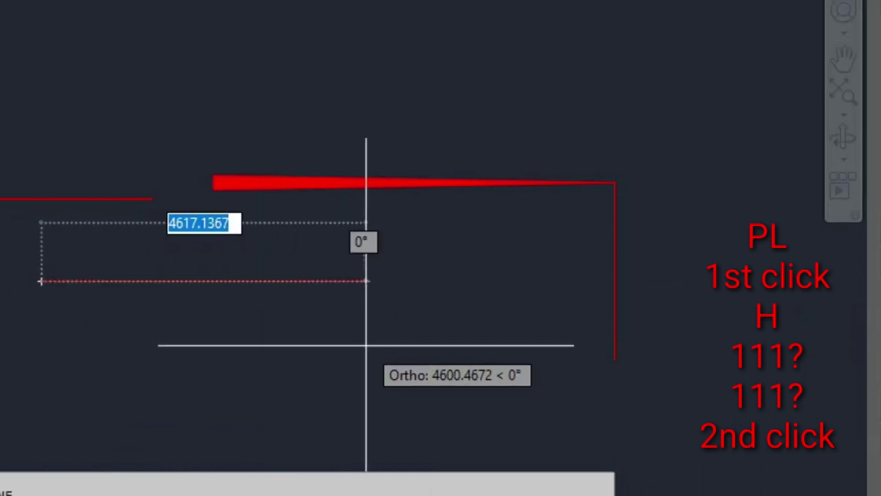
click(323, 307)
key(Return)
key(Return)
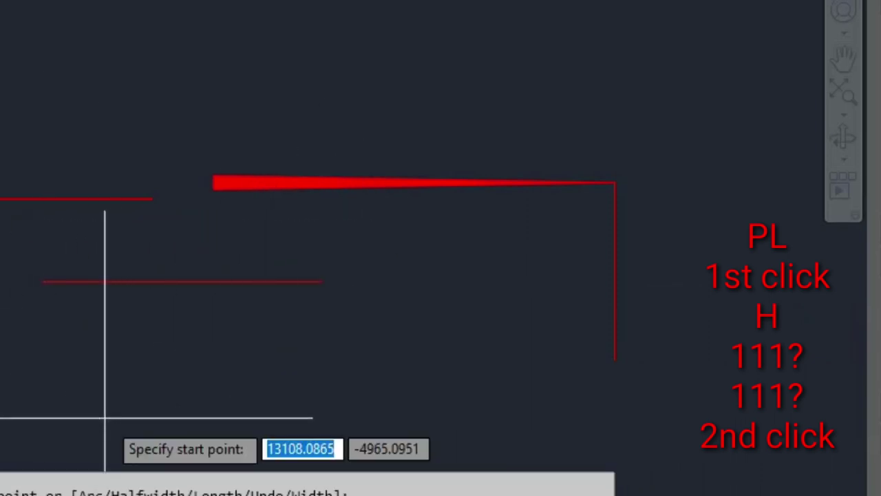
Draw a four-sided polyline with constant half-width 100, returning to its start point
click(125, 338)
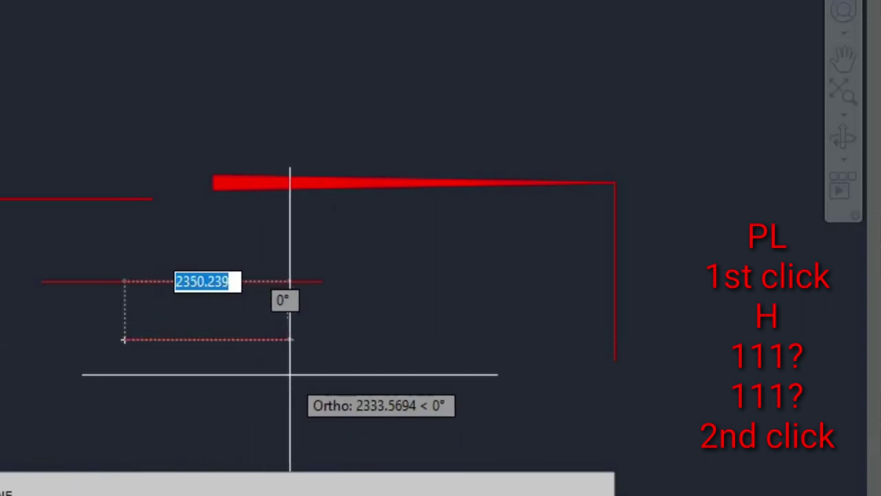
text(h)
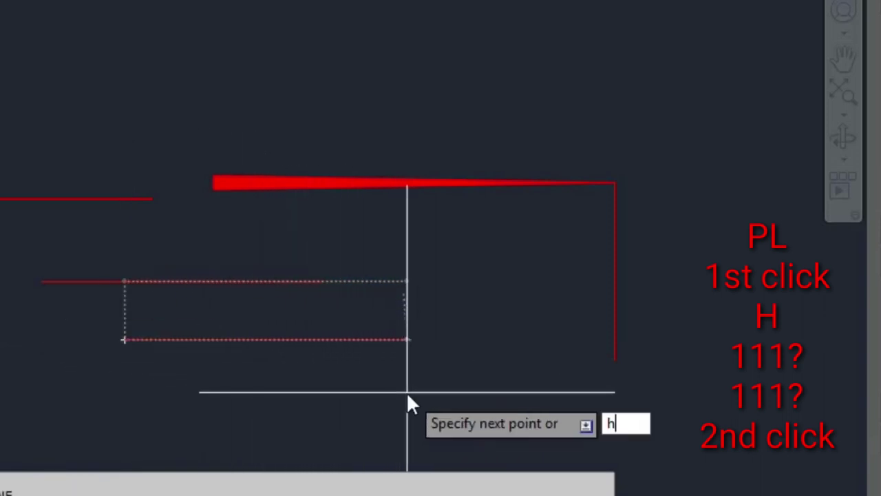
key(Return)
text(100)
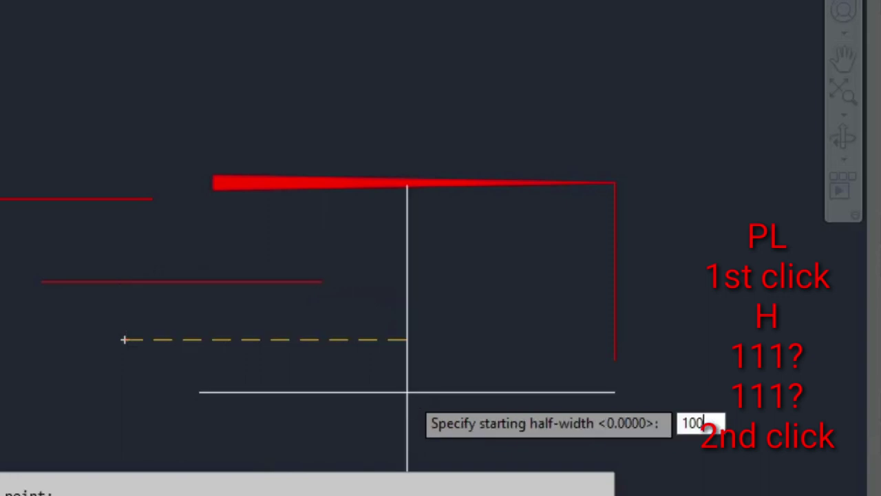
text(100)
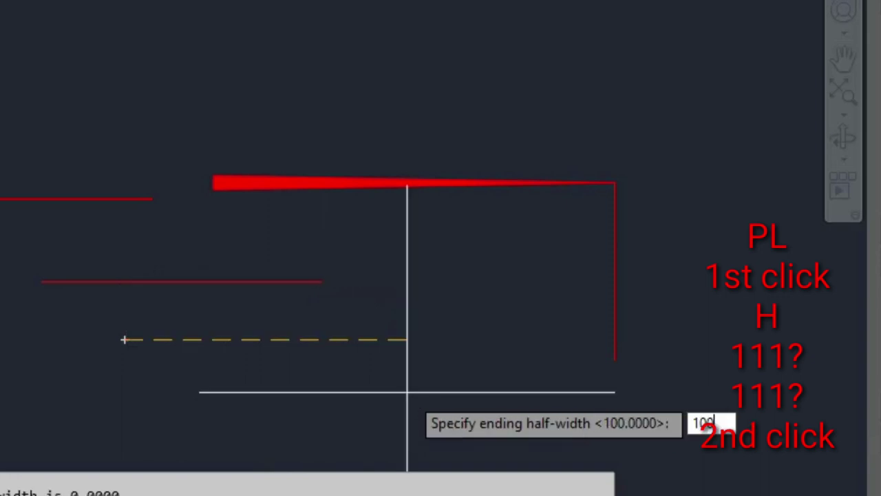
key(Return)
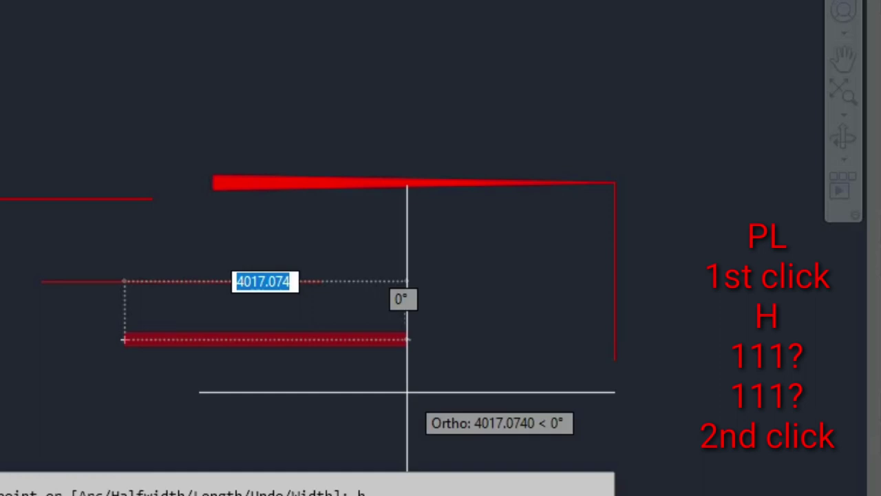
click(407, 392)
click(407, 198)
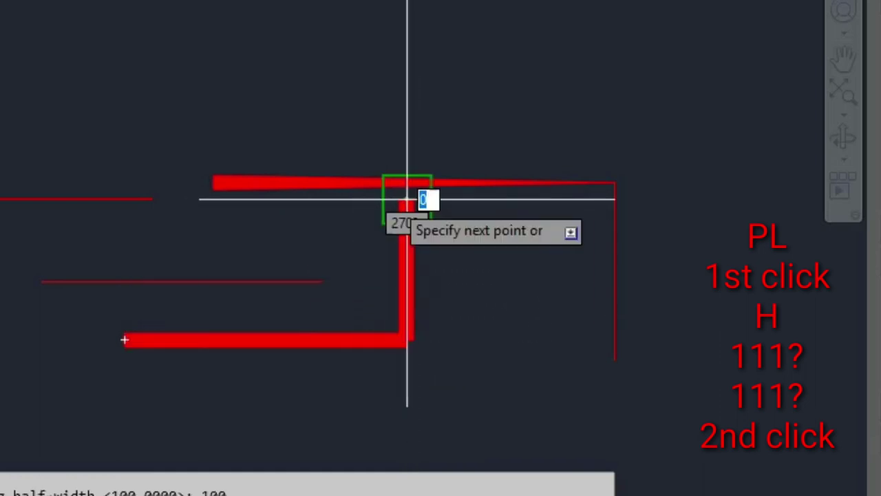
click(160, 213)
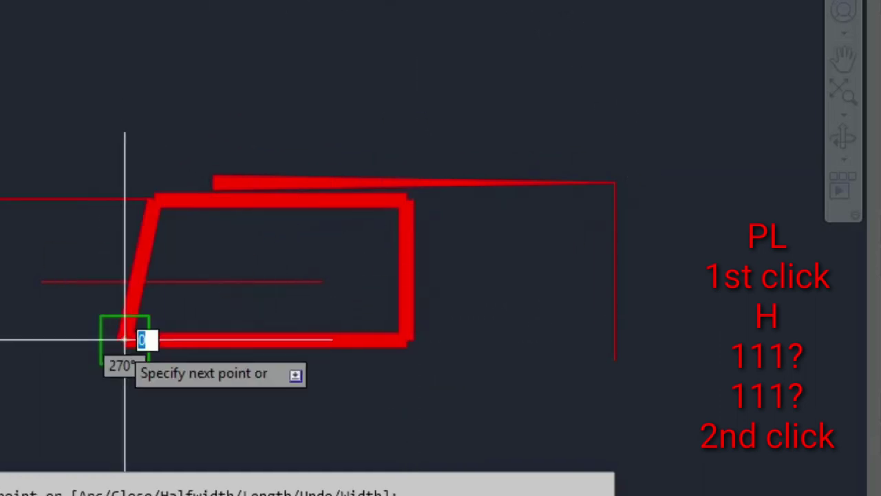
click(116, 342)
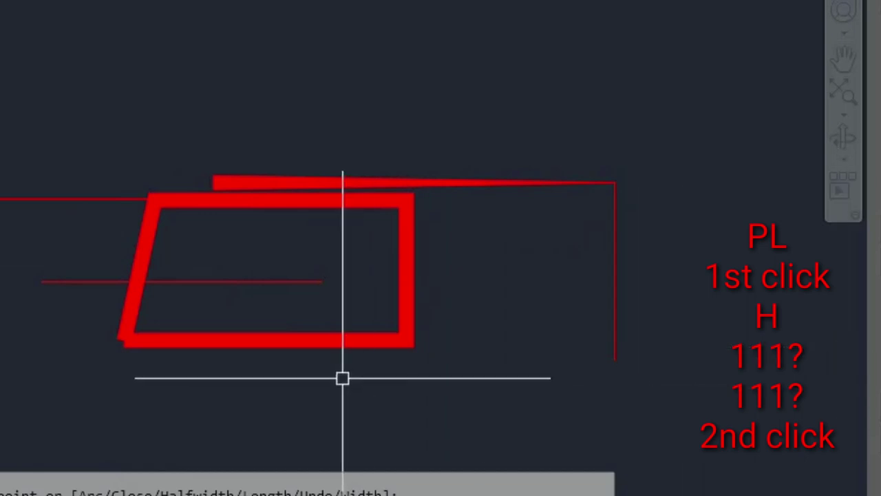
scroll(342, 376, up, 4)
middle_drag(120, 268, 220, 362)
click(220, 356)
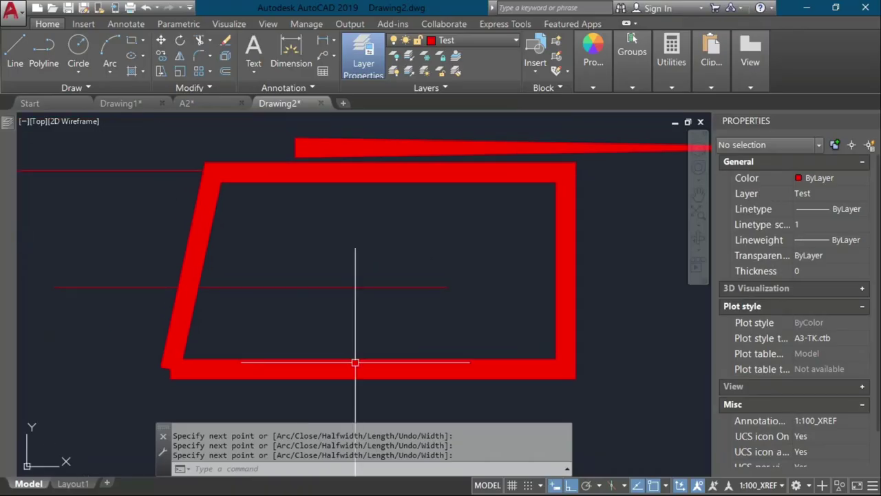
click(351, 367)
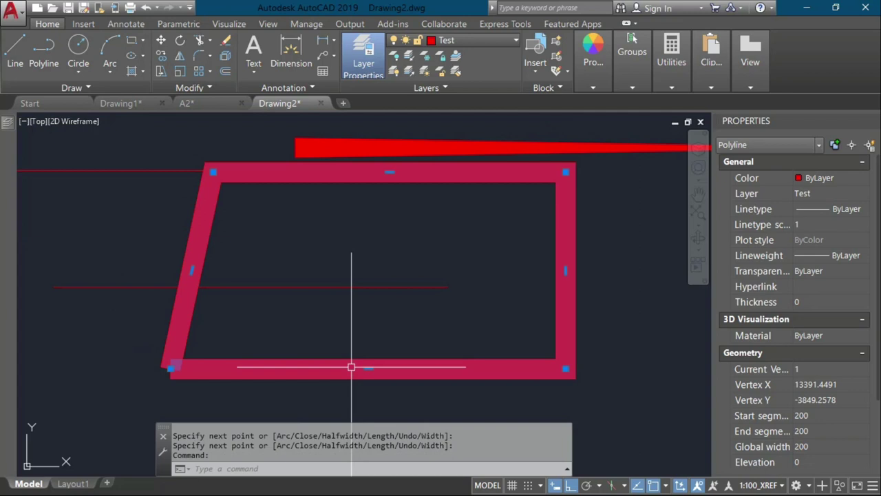
scroll(352, 367, down, 5)
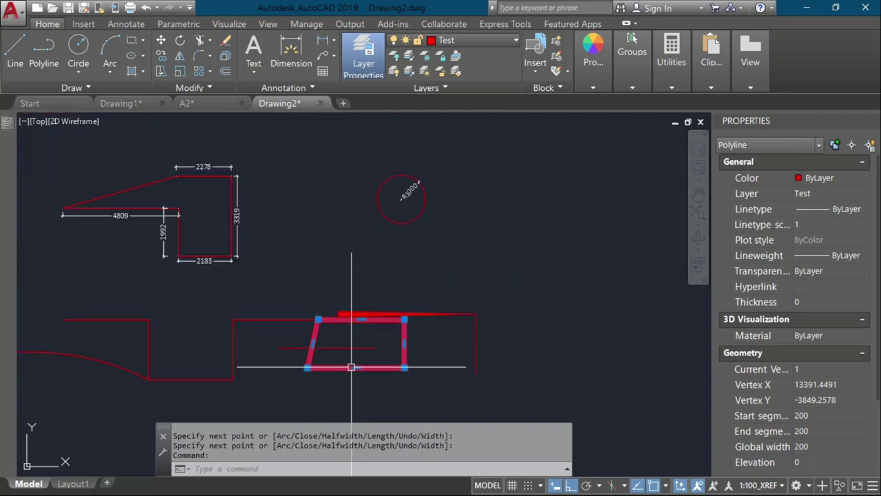
scroll(352, 367, up, 2)
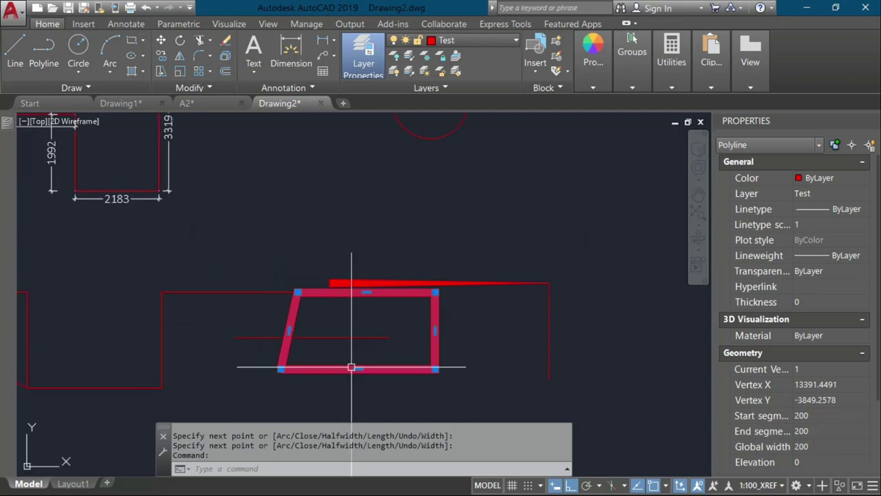
key(Delete)
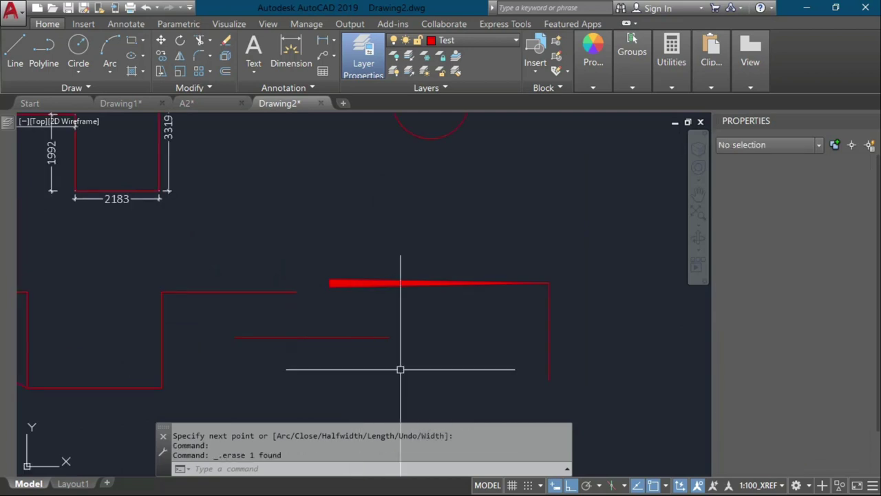
click(394, 284)
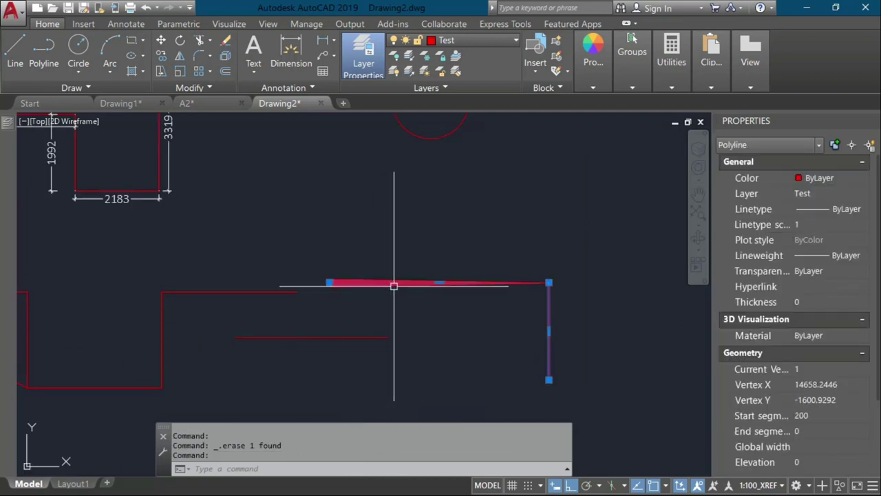
key(Escape)
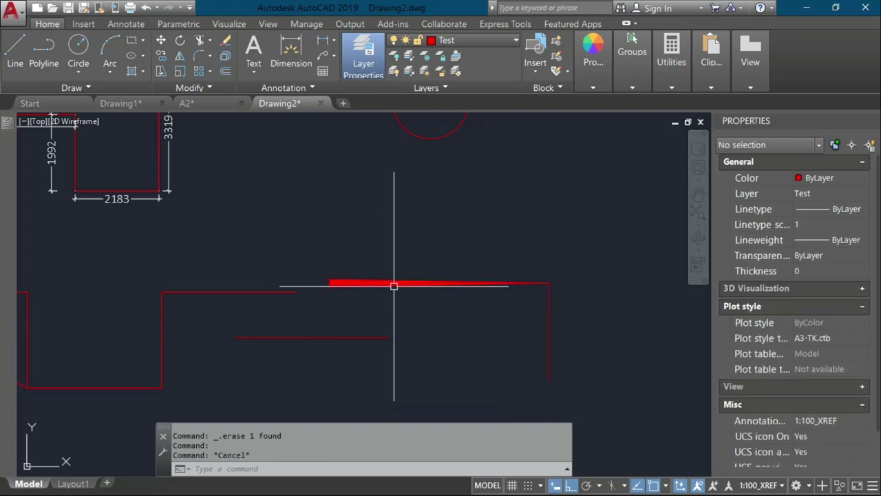
key(ctrl+z)
Set the thick outline's start and end segment widths to 1 in Properties
click(444, 320)
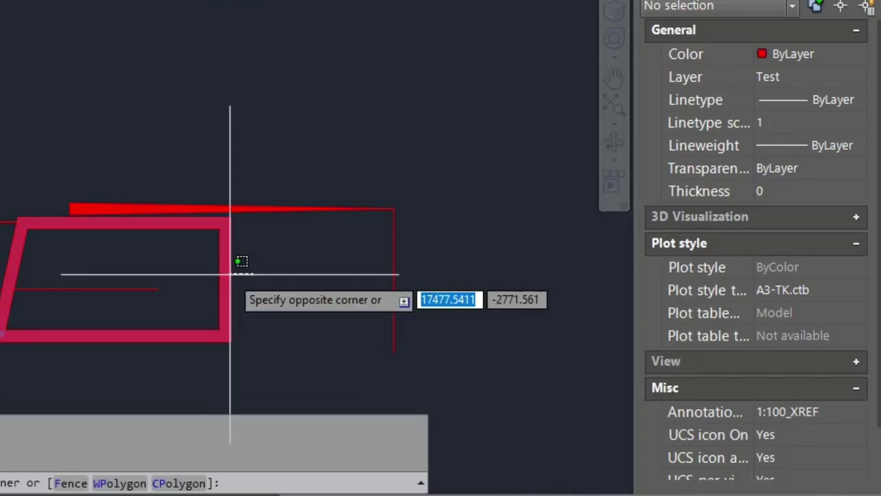
click(430, 332)
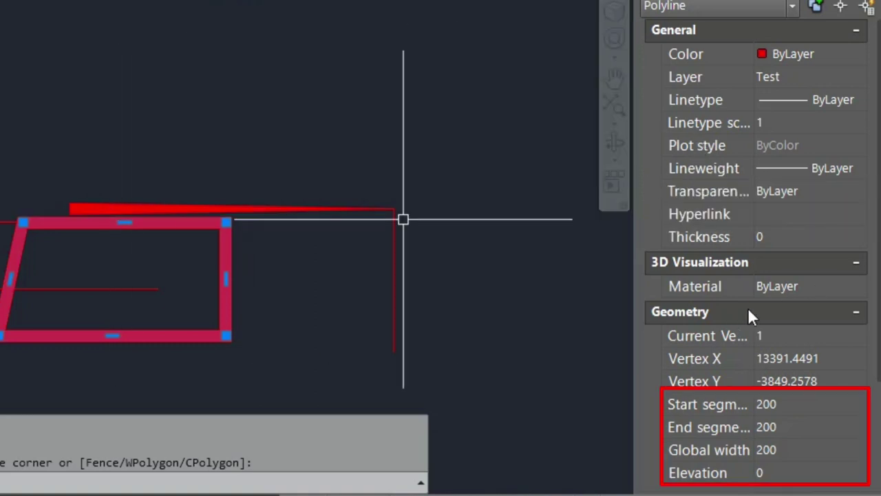
click(846, 267)
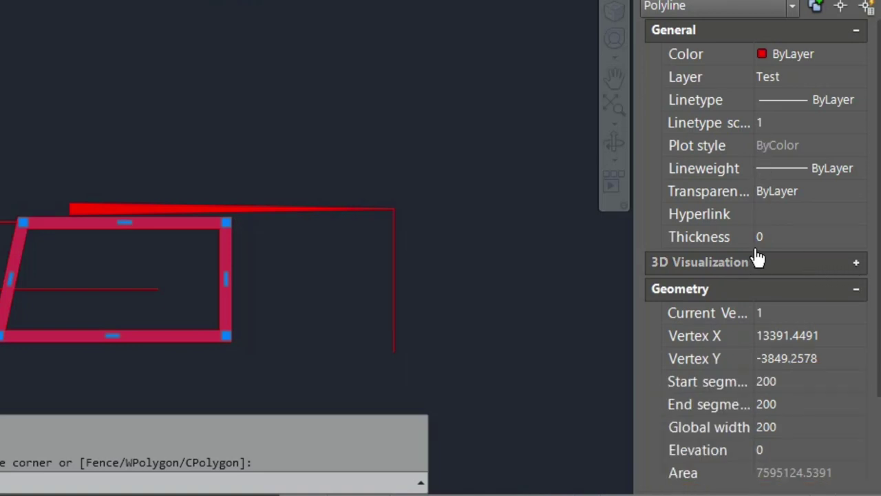
scroll(761, 335, down, 3)
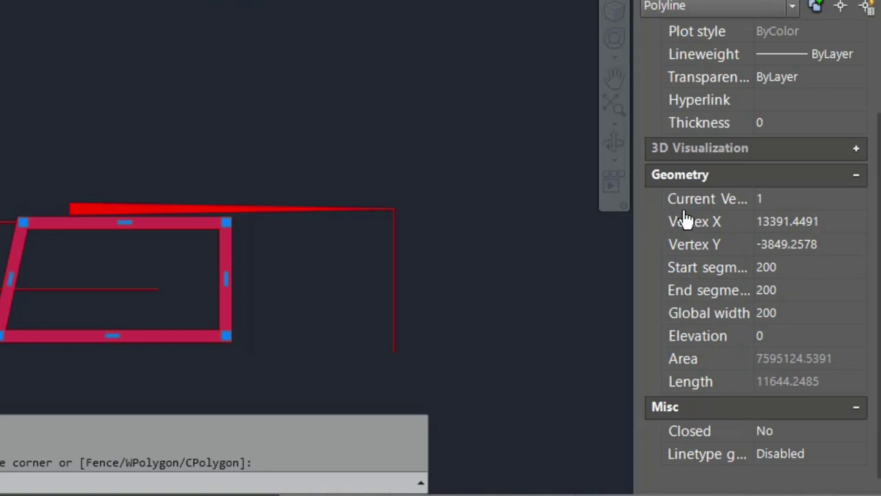
click(770, 268)
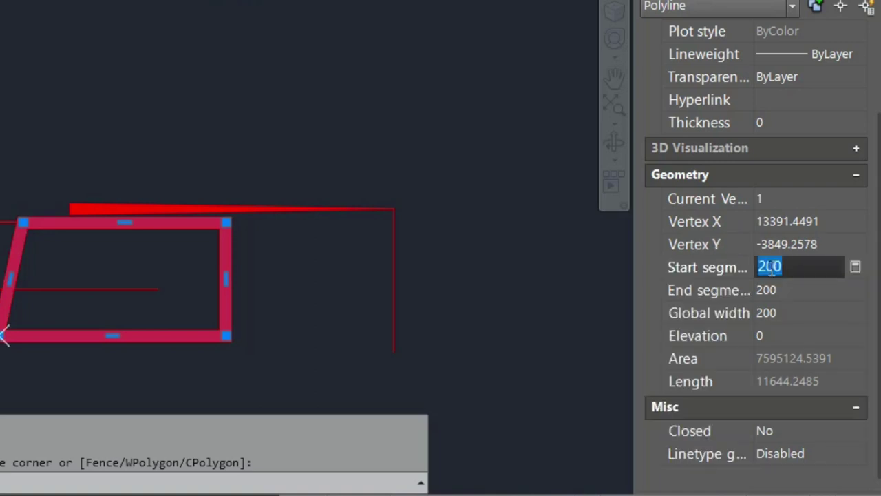
text(1)
key(Tab)
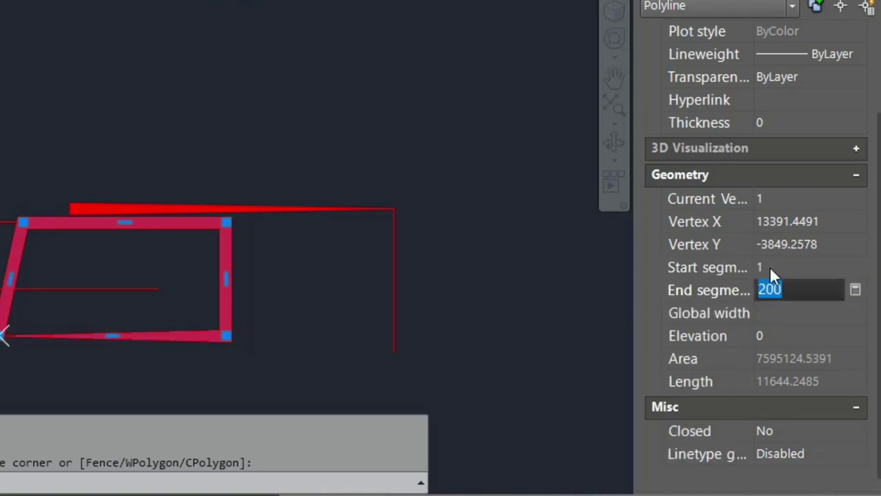
text(1)
key(Tab)
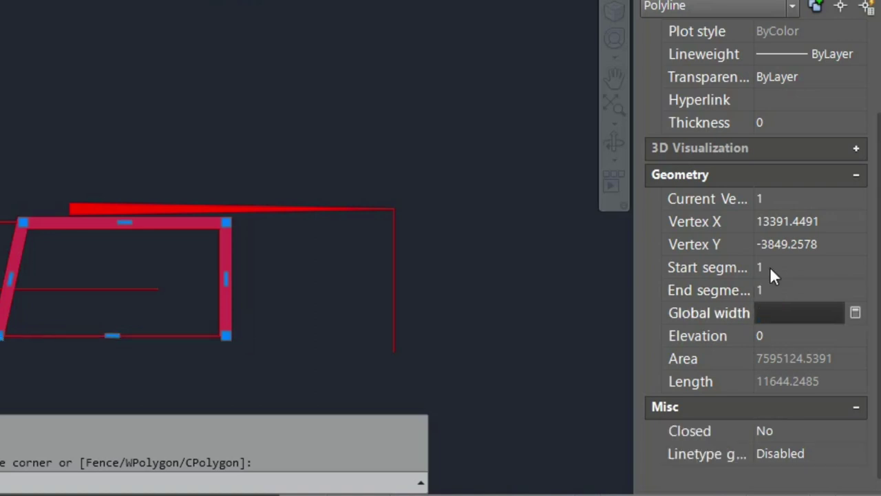
key(Escape)
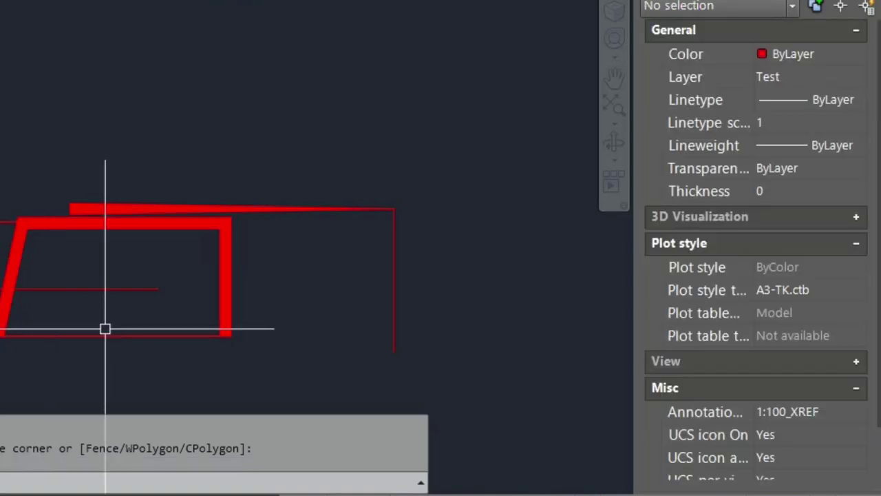
Give the thick outline a global width of 50
click(228, 298)
click(254, 297)
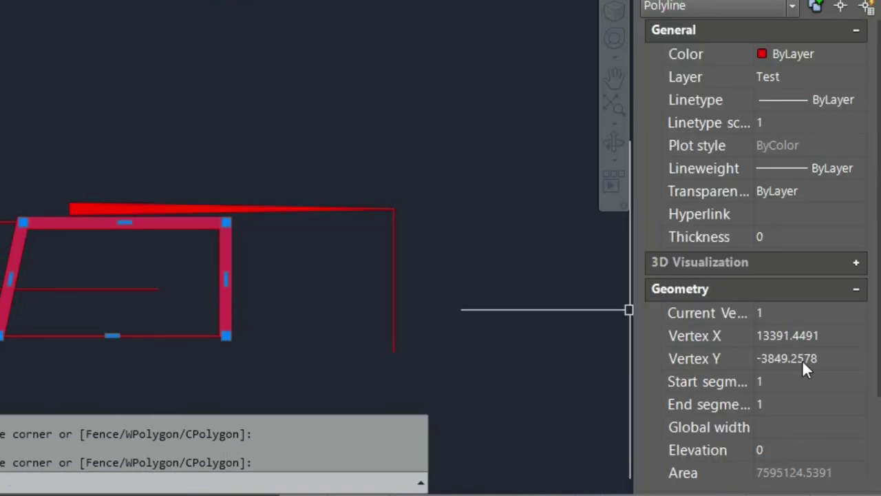
click(792, 405)
click(787, 420)
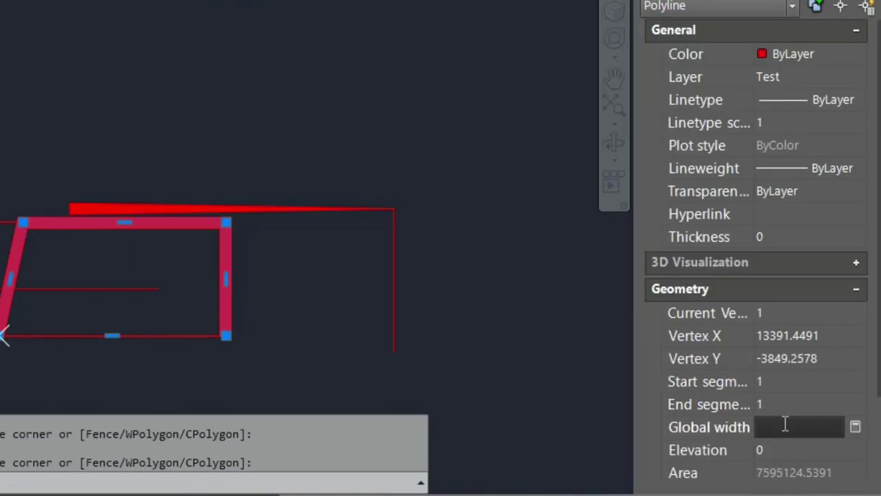
text(50)
key(Tab)
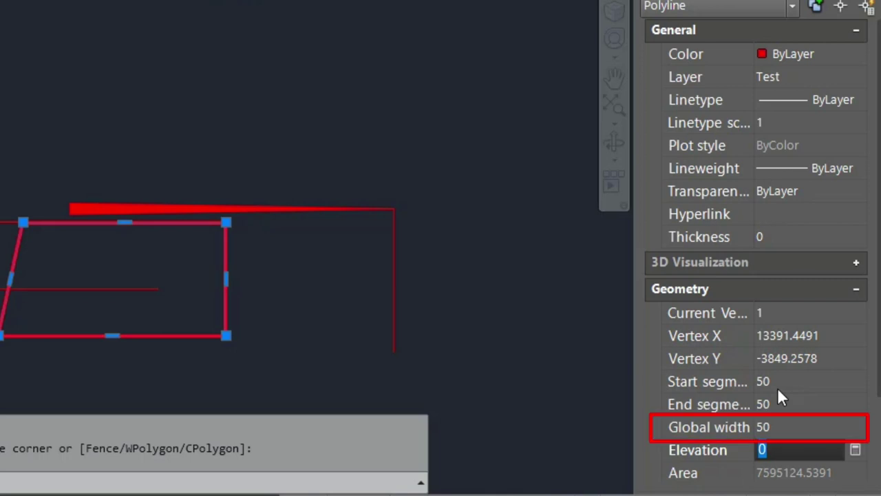
scroll(778, 386, down, 3)
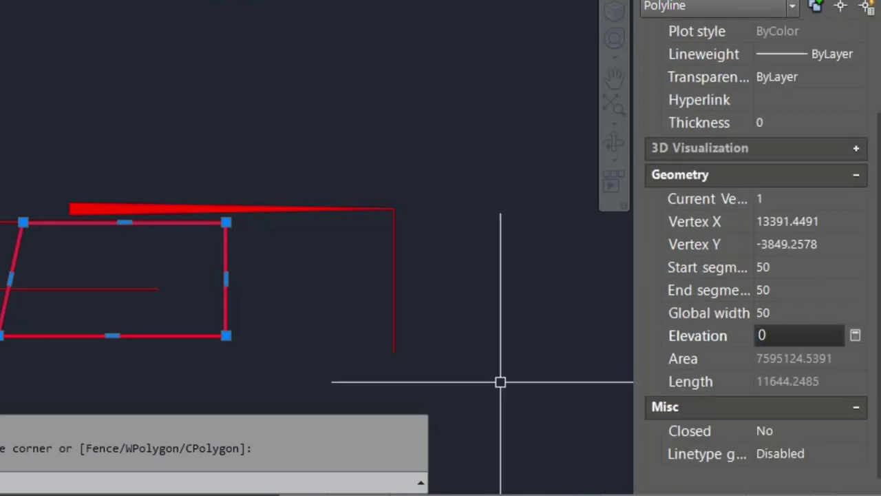
key(Escape)
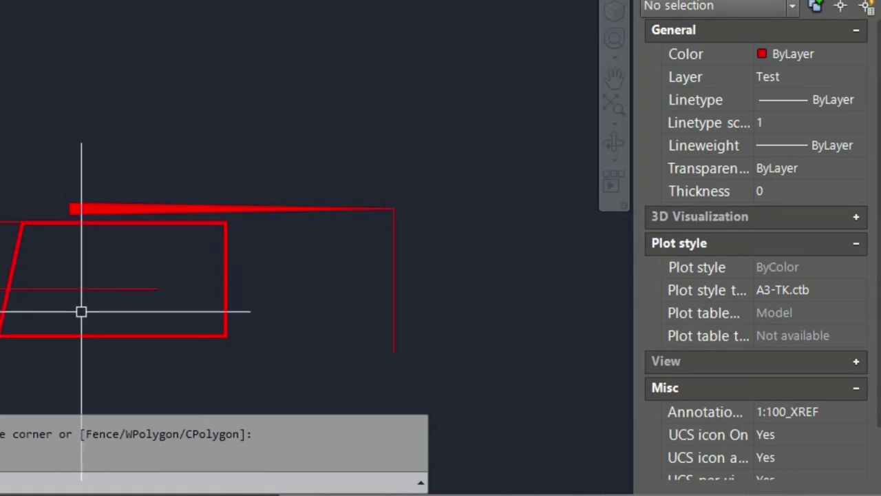
Set the thin line inside the rectangle to a global width of 50
middle_drag(98, 307, 130, 290)
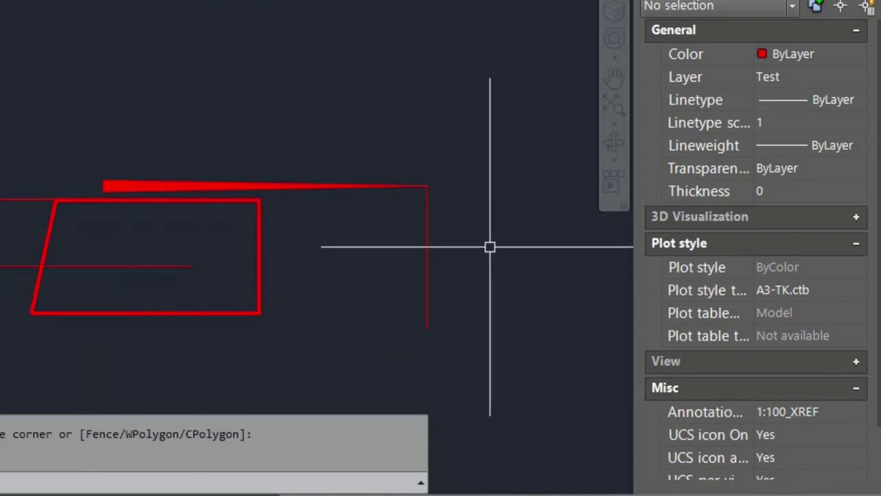
click(123, 253)
click(110, 264)
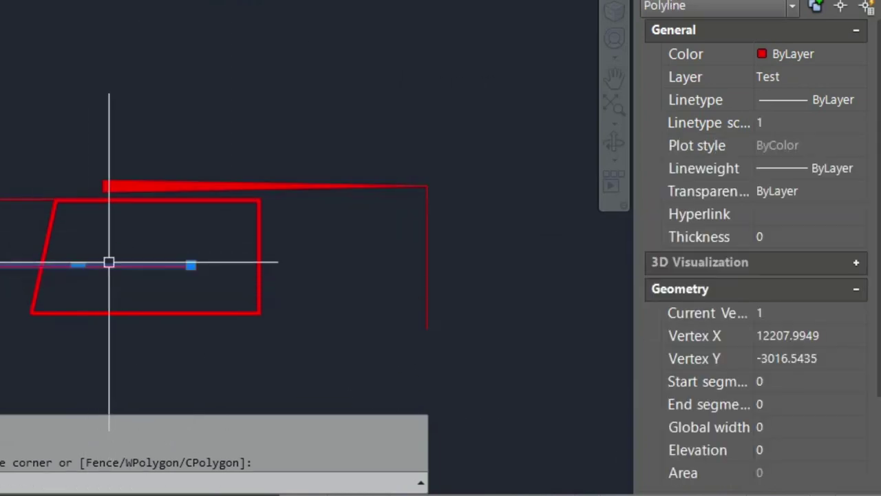
click(761, 426)
text(50)
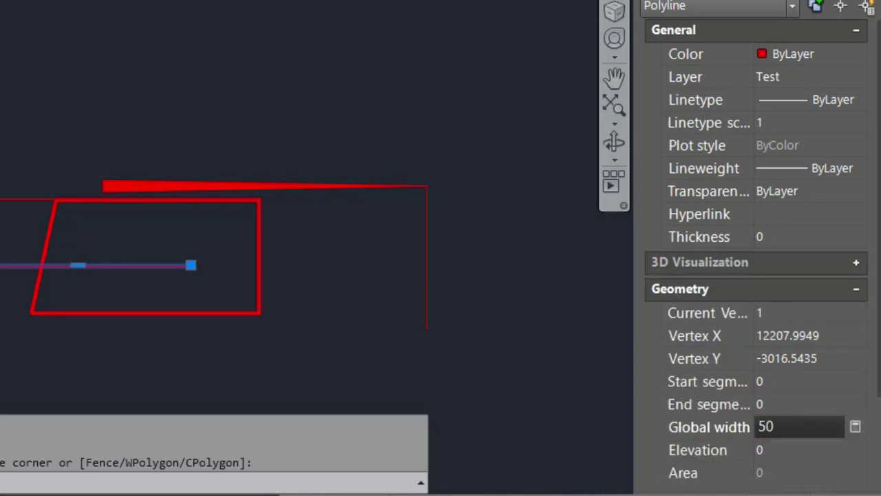
key(Tab)
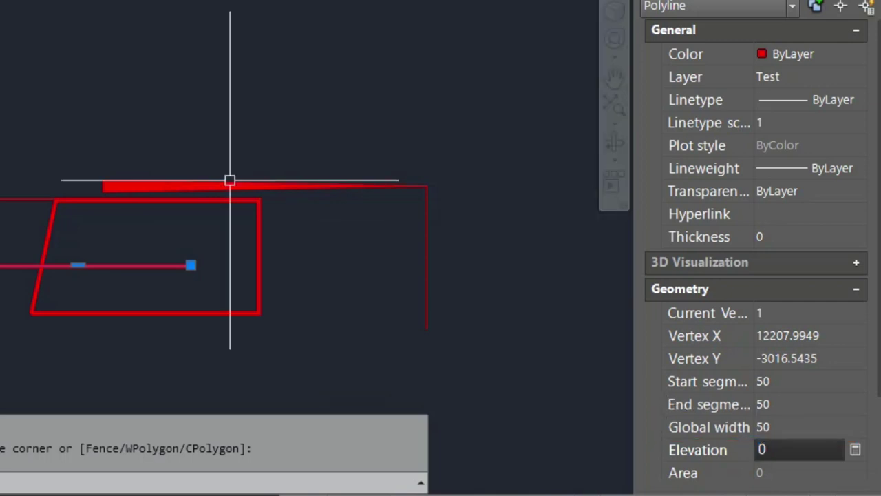
key(Escape)
Draw an L-shaped polyline above the rectangle with PL, using start and end half-widths of 0
text(pl)
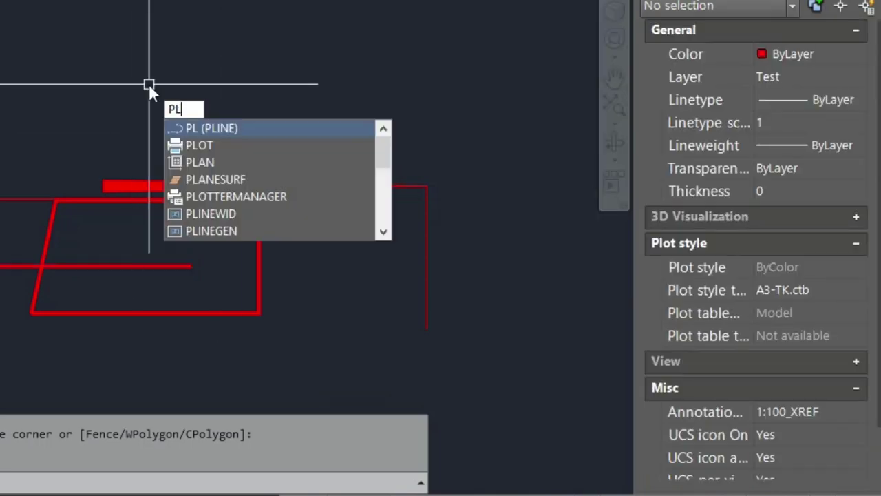
key(Return)
click(148, 84)
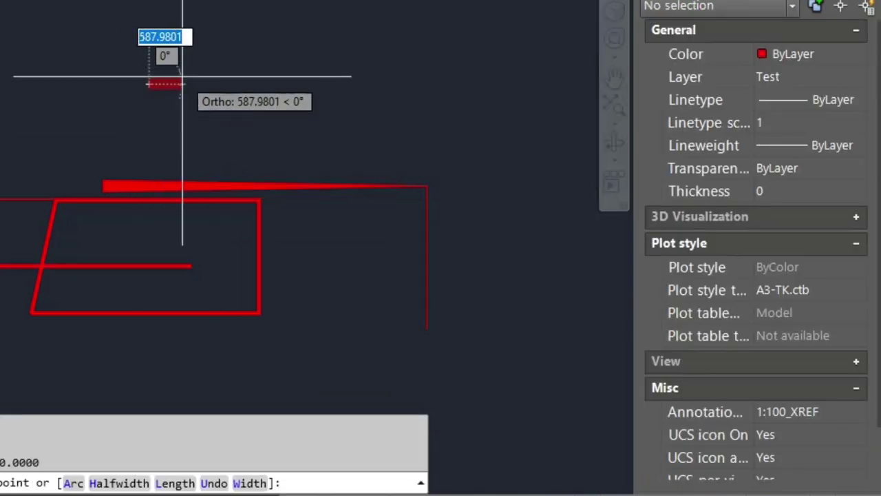
text(h)
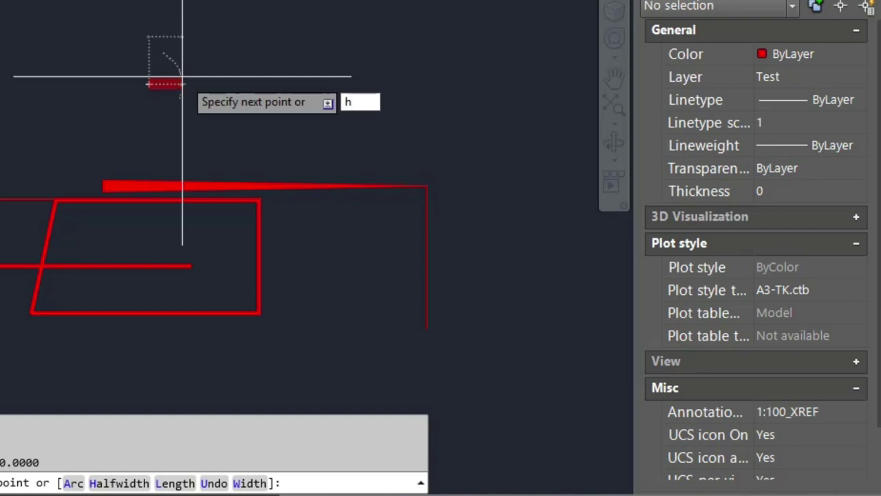
key(Return)
text(0)
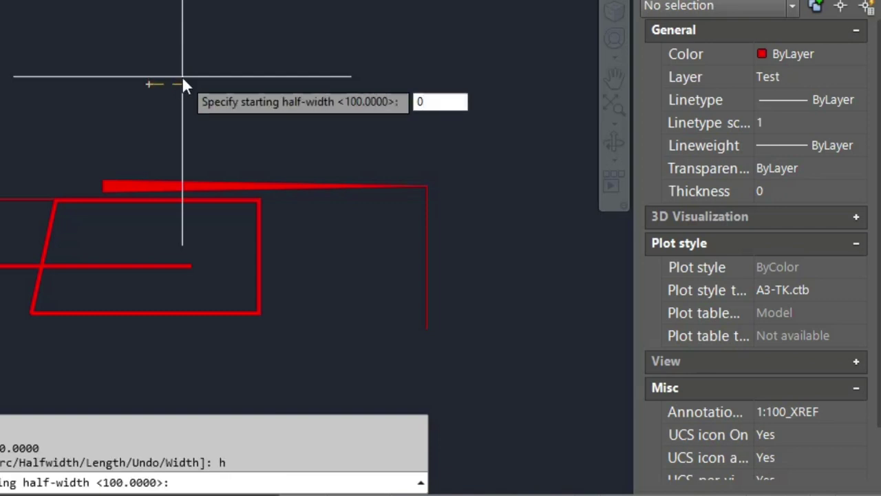
key(Return)
text(0)
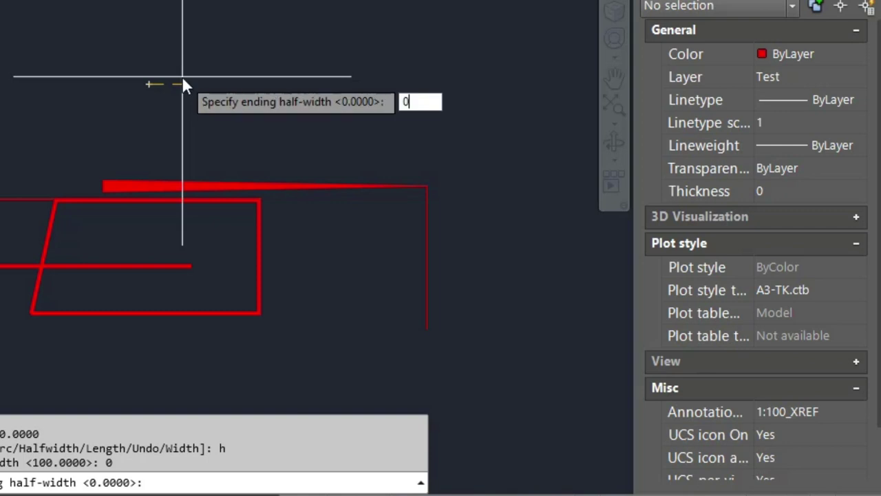
key(Return)
click(424, 84)
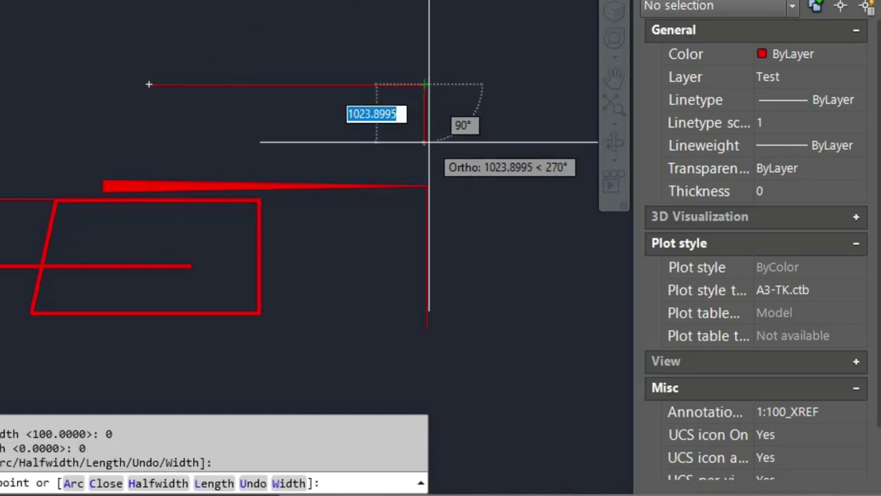
click(427, 142)
key(Return)
Try global widths 5, 500 and 1500 on the L-shaped polyline, then reset it to 0
click(459, 33)
click(413, 110)
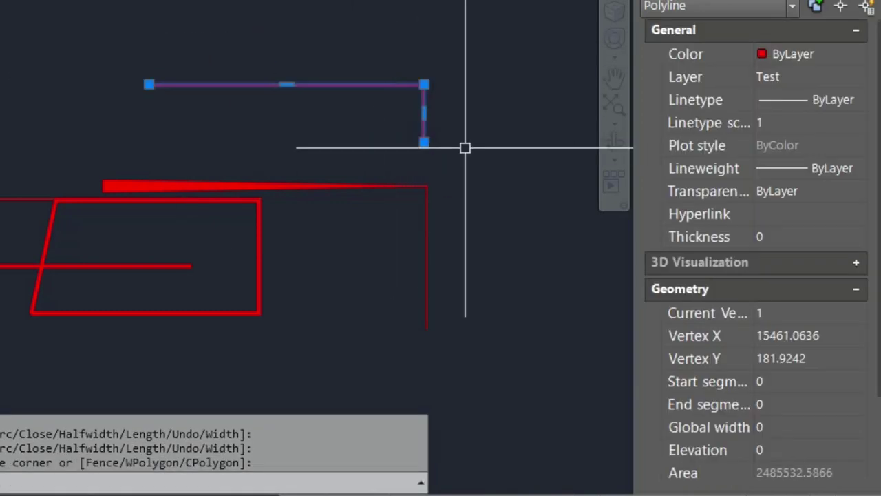
click(793, 430)
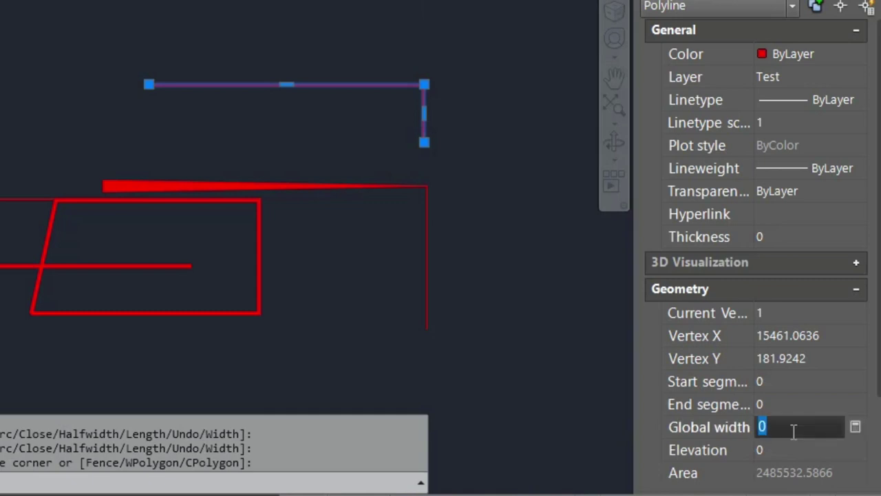
text(5)
key(Tab)
click(793, 430)
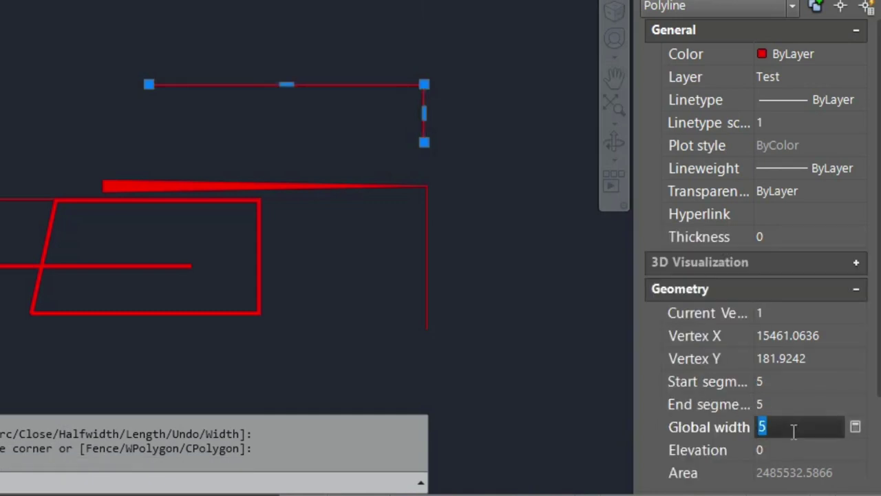
text(500)
key(Tab)
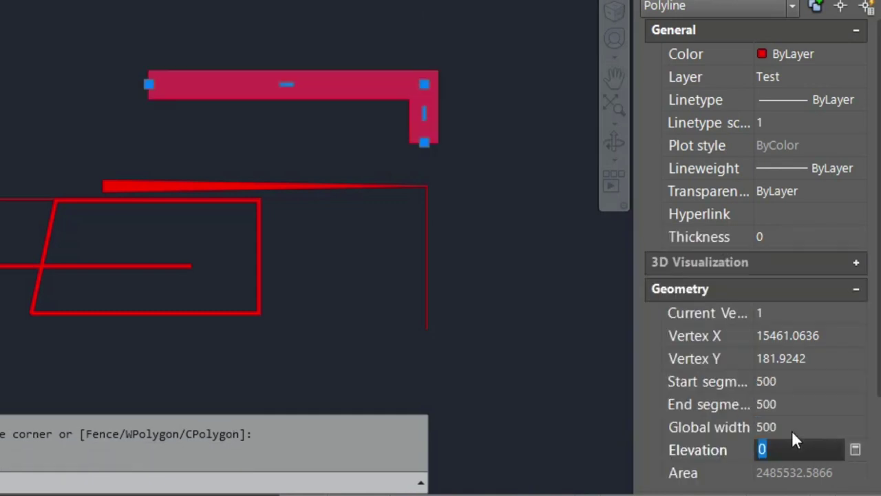
click(793, 429)
text(15)
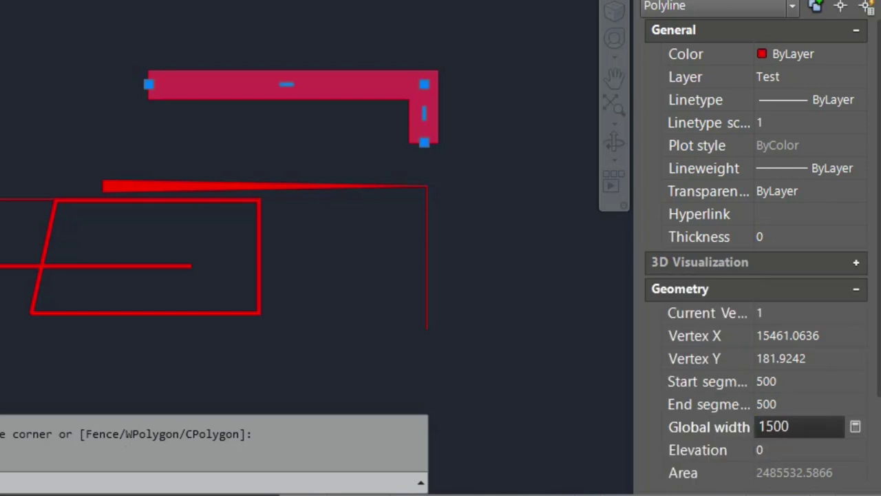
text(00)
key(Tab)
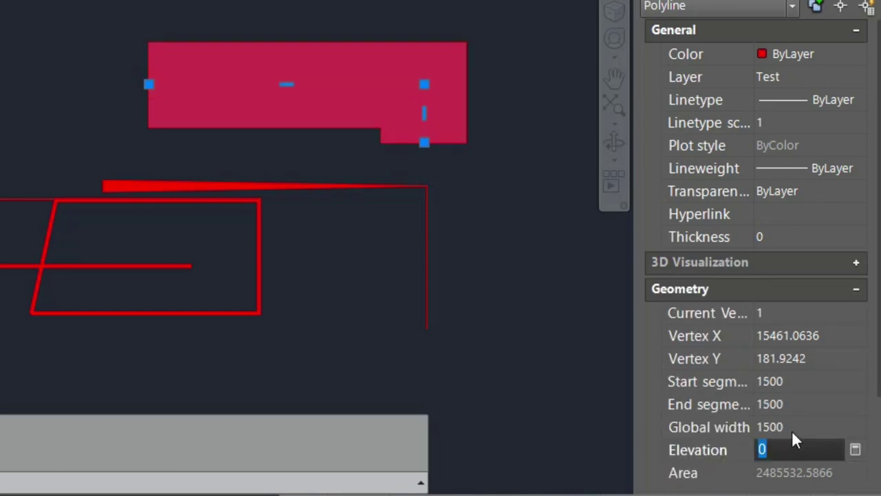
click(793, 429)
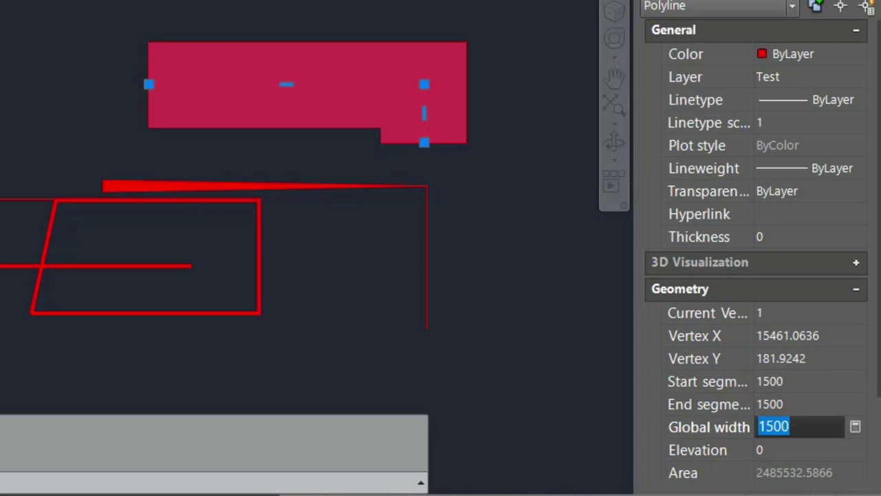
text(0)
key(Tab)
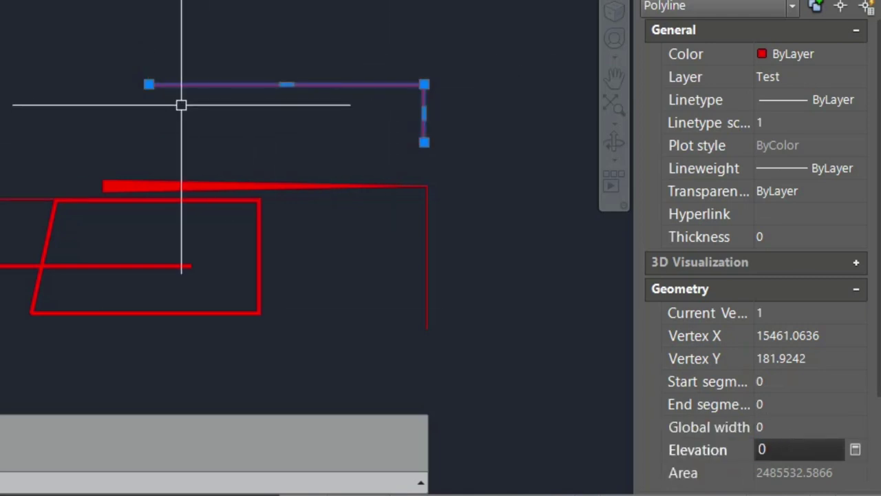
key(Escape)
scroll(181, 104, up, 3)
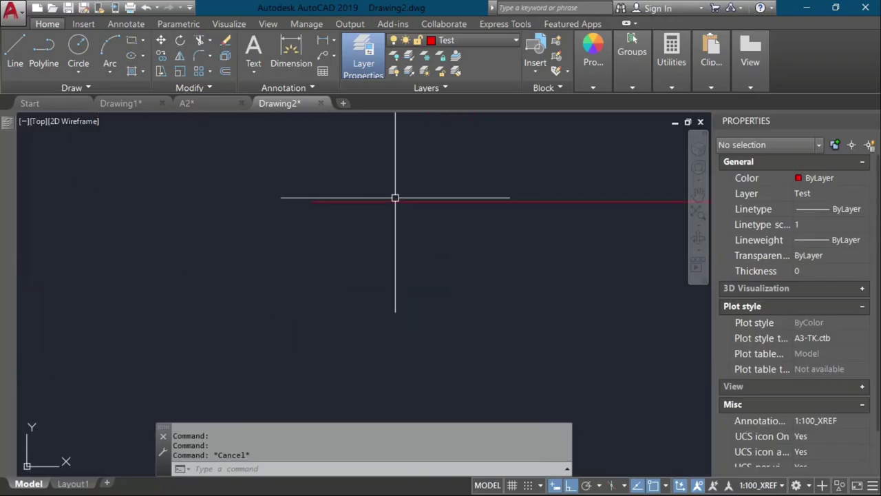
click(365, 227)
key(Escape)
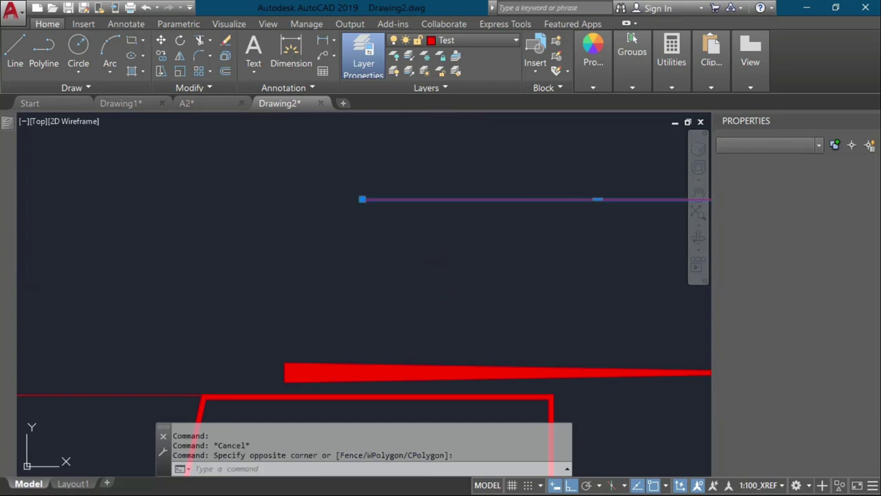
scroll(365, 228, down, 5)
scroll(366, 229, up, 2)
middle_drag(358, 241, 431, 285)
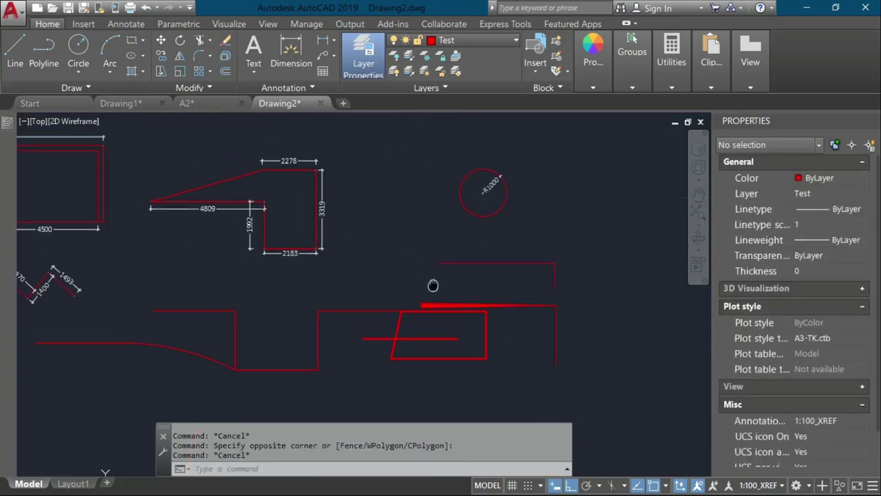
middle_drag(148, 214, 494, 266)
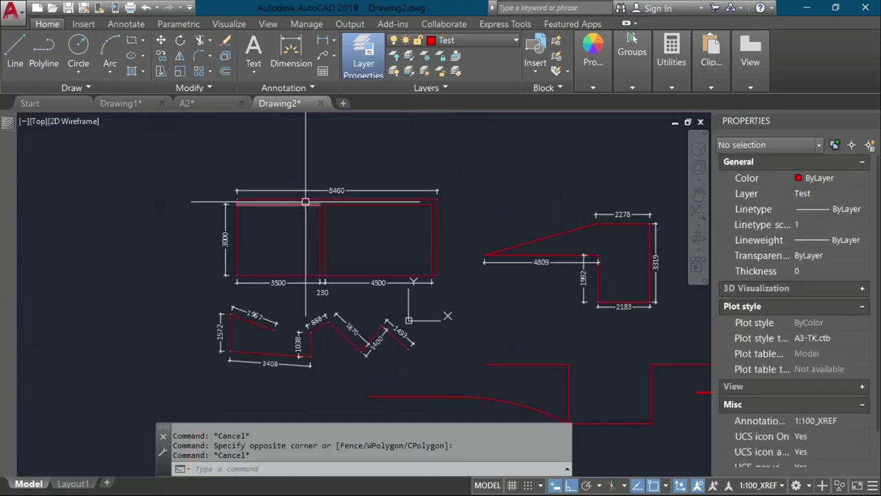
click(292, 202)
scroll(770, 359, down, 3)
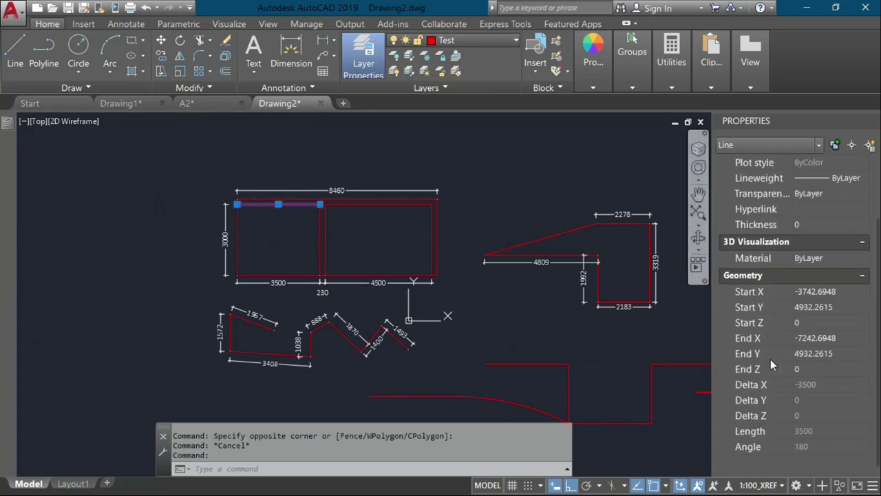
scroll(782, 352, up, 3)
scroll(775, 397, down, 3)
key(Escape)
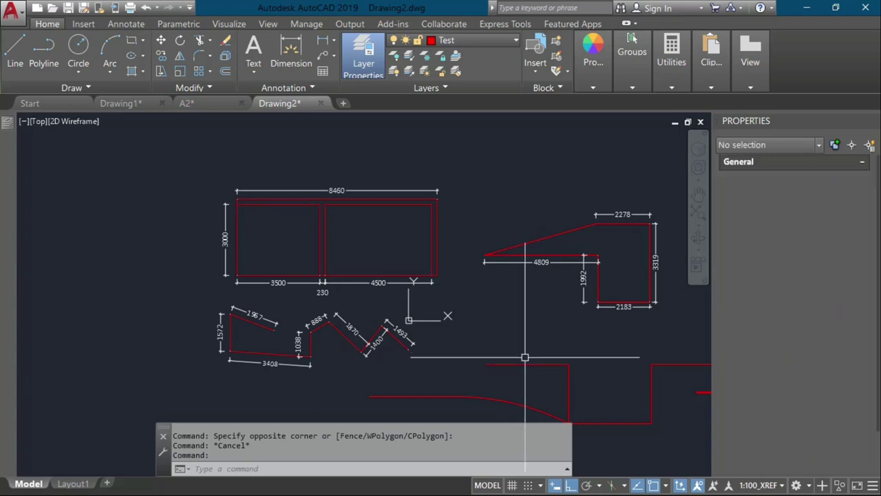
drag(525, 356, 525, 366)
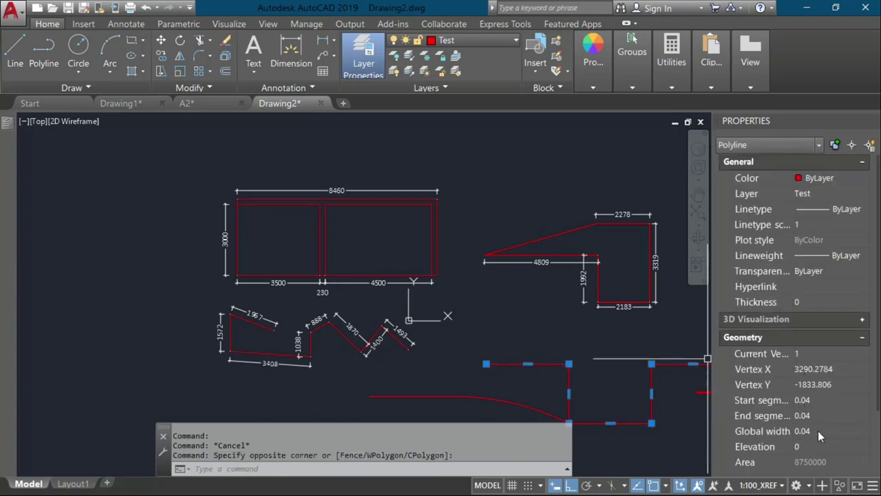
key(Escape)
scroll(305, 233, down, 3)
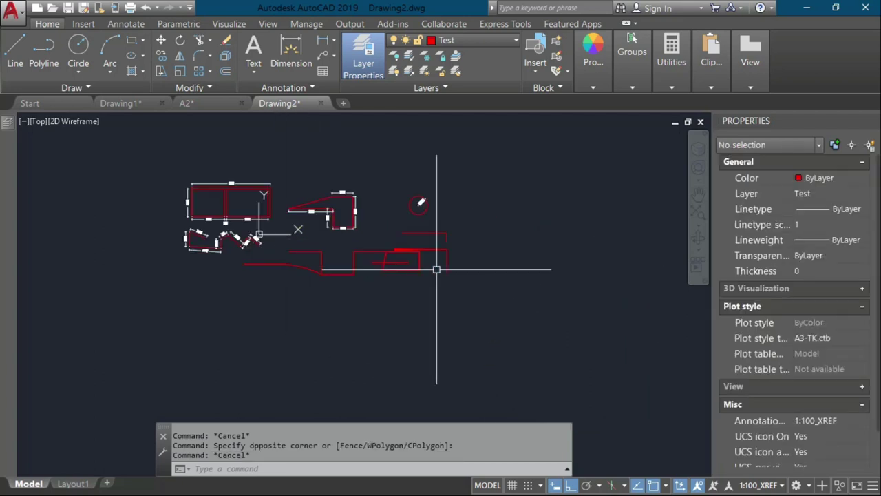
scroll(312, 224, up, 5)
scroll(311, 224, up, 4)
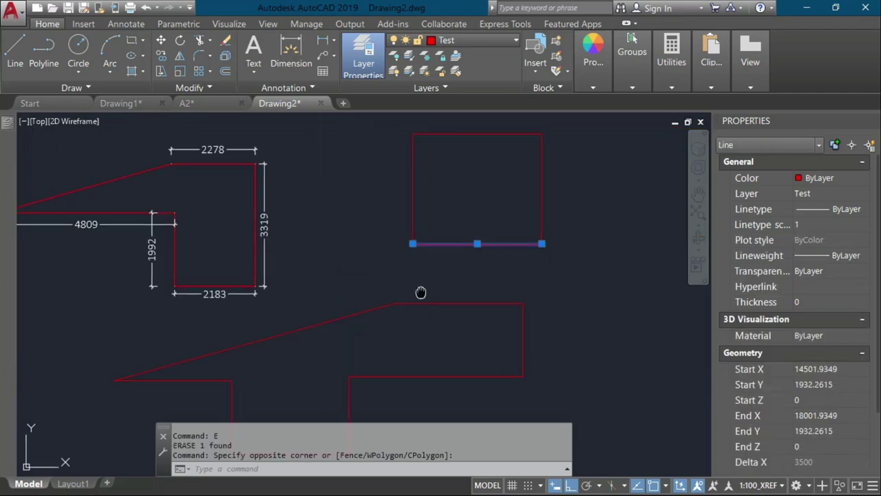
mouse_move(419, 291)
middle_down()
mouse_move(413, 244)
mouse_move(429, 262)
middle_up()
Explode the stepped red outline polyline with X
key(Escape)
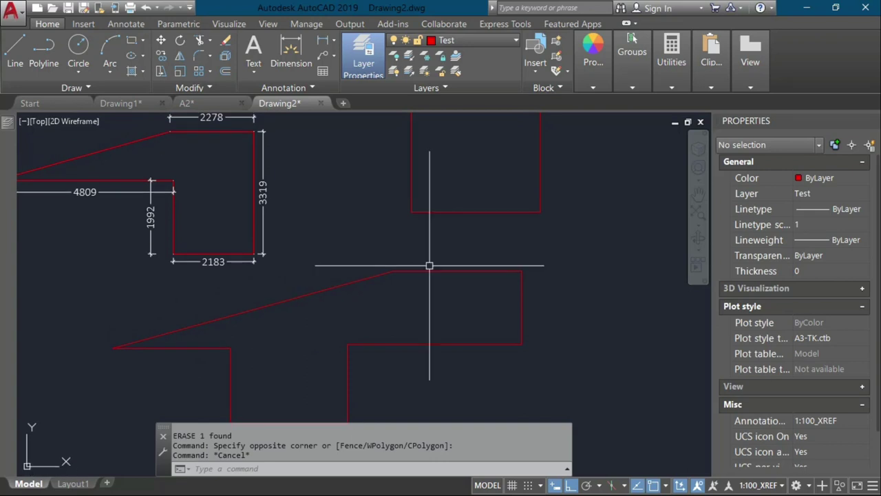
click(430, 265)
click(426, 288)
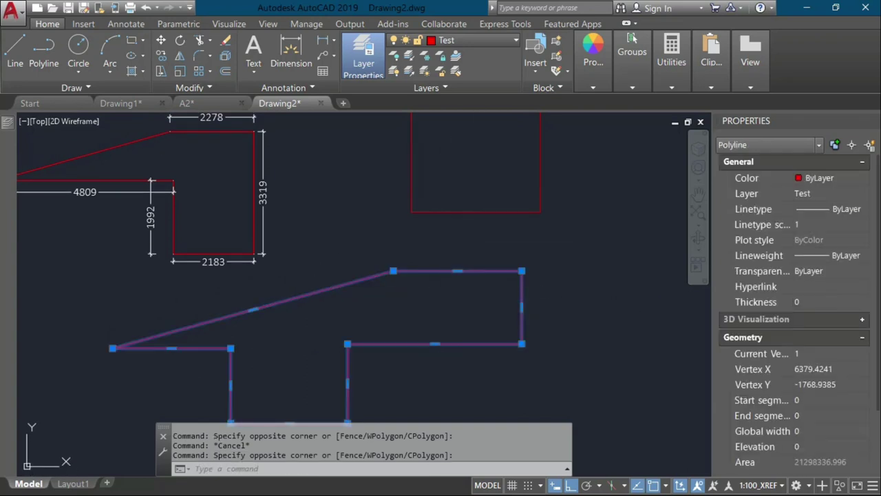
click(459, 220)
key(Escape)
click(447, 261)
click(439, 287)
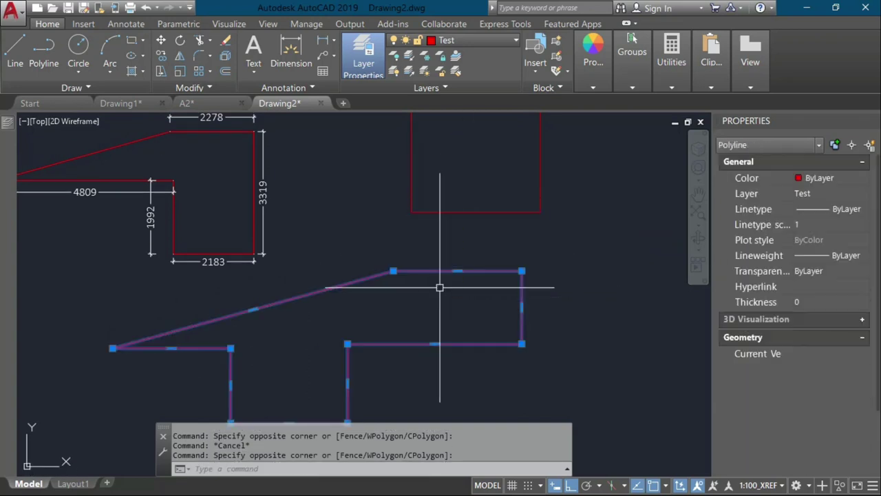
text(x)
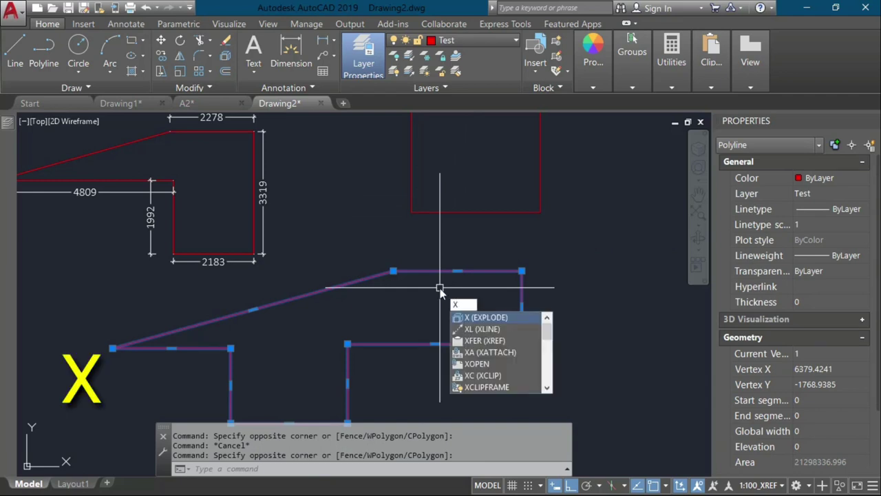
key(Return)
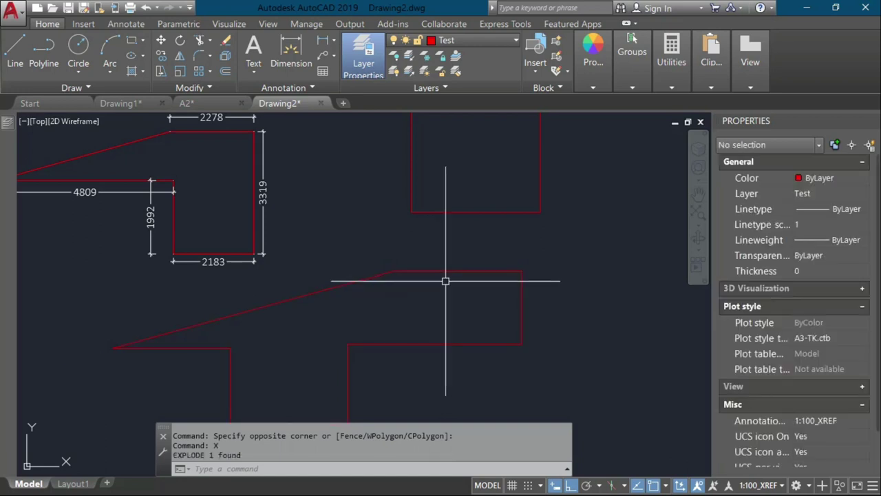
Select the outline's edges to confirm they are now separate lines
click(459, 272)
click(369, 402)
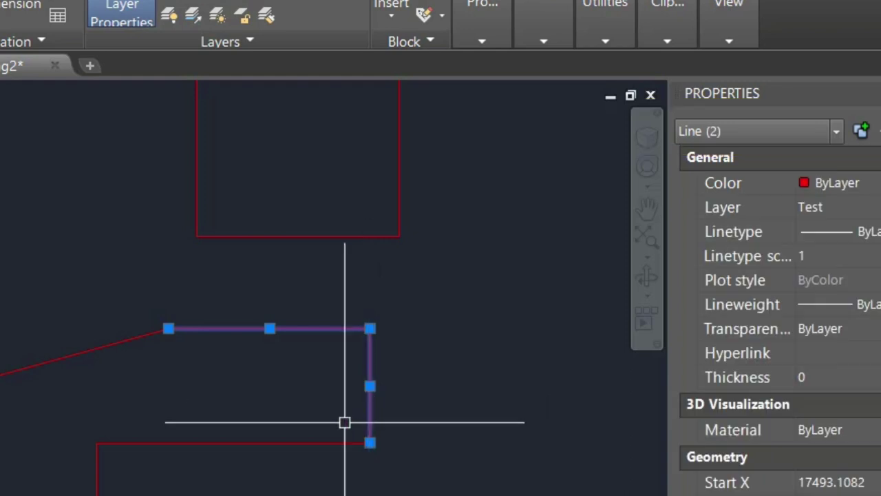
click(243, 442)
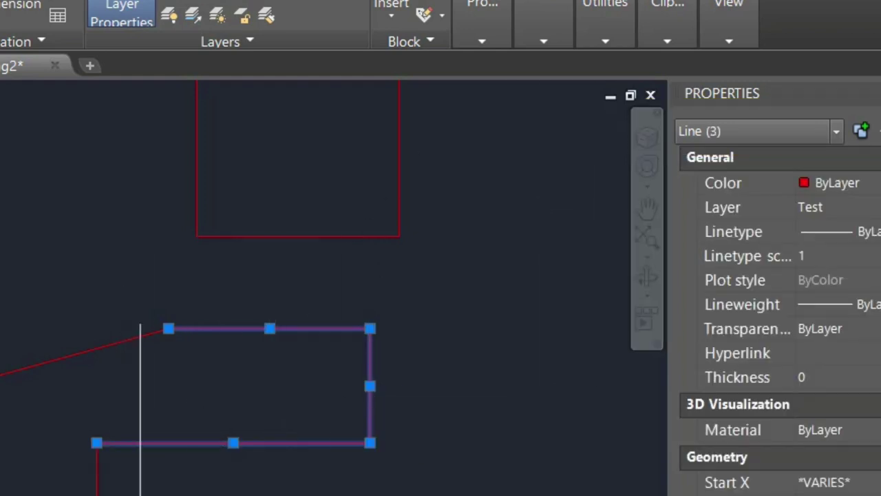
click(96, 482)
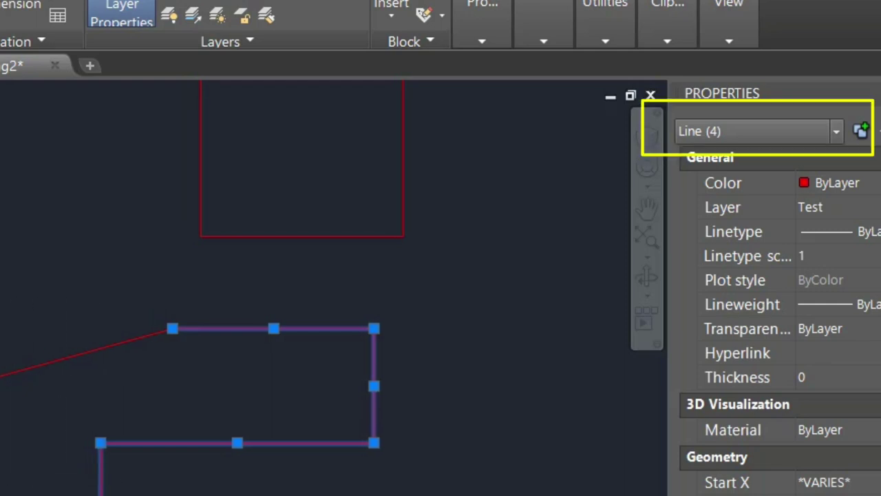
middle_drag(6, 475, 57, 427)
key(Escape)
drag(7, 436, 0, 475)
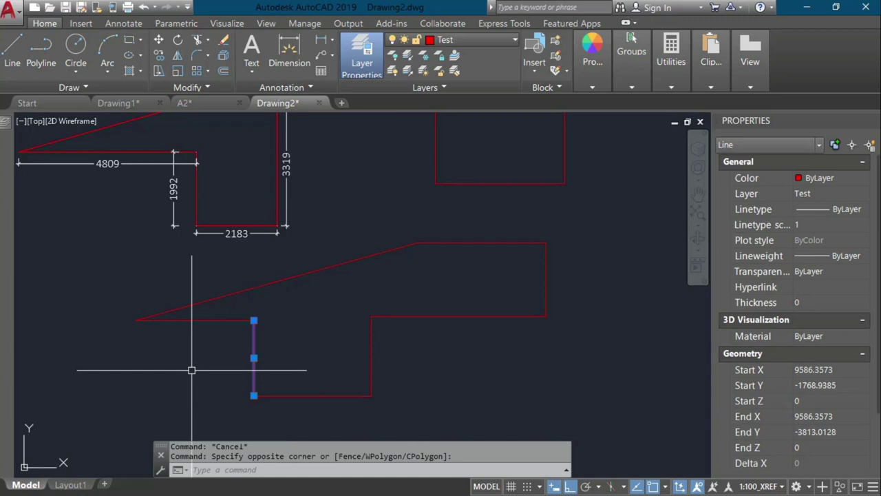
key(Escape)
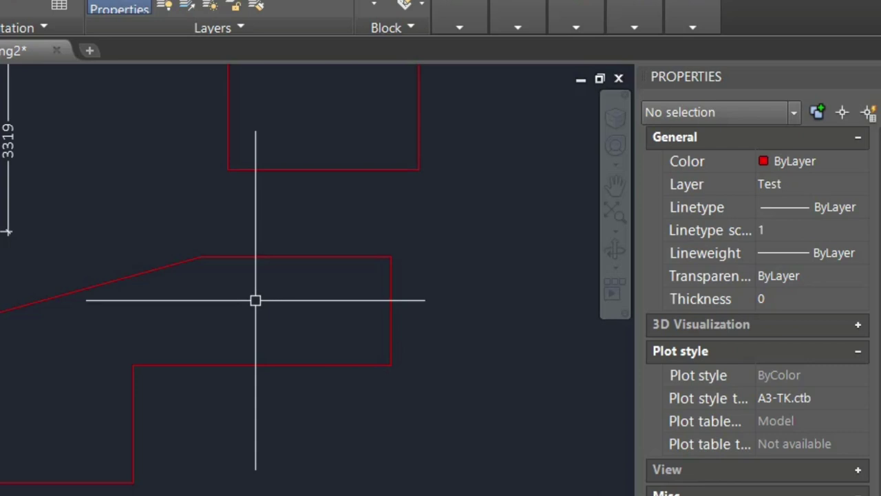
Convert the outline's top edge into a polyline with PEDIT and check it
text(Pe)
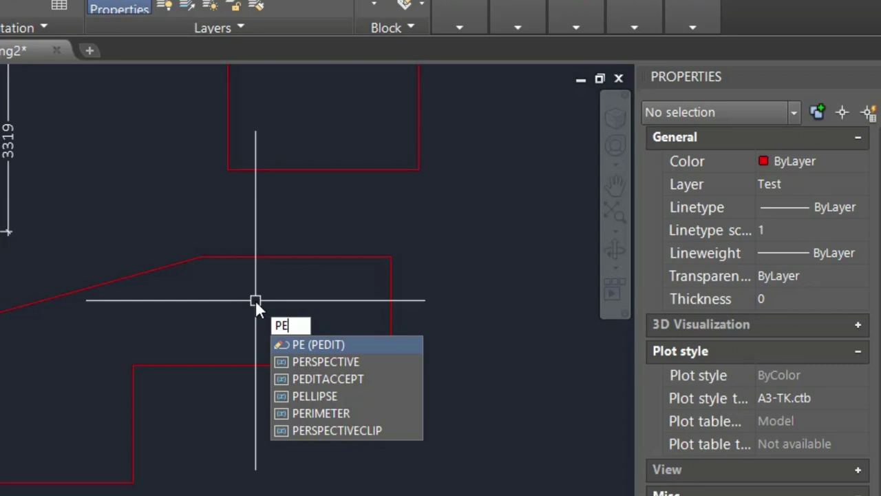
key(Return)
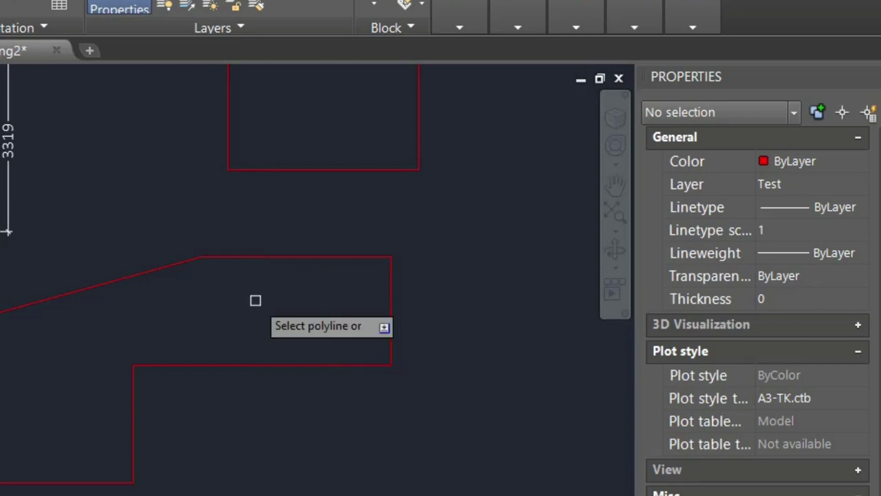
click(262, 257)
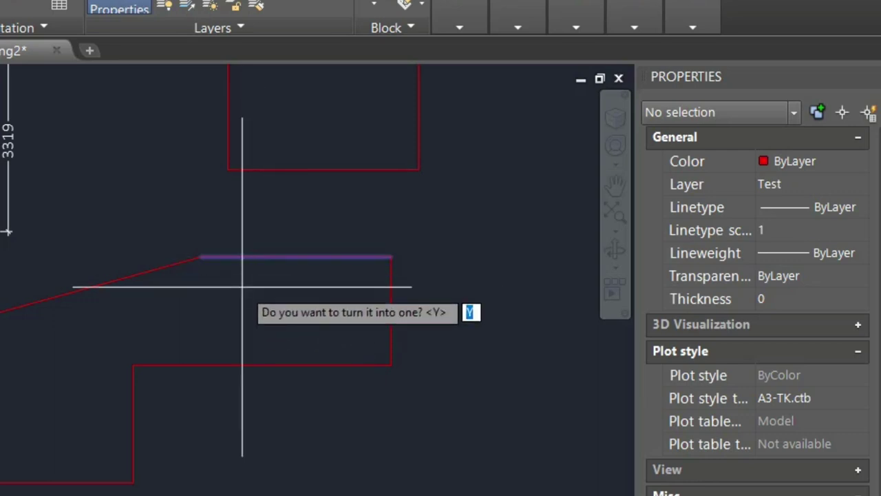
key(Return)
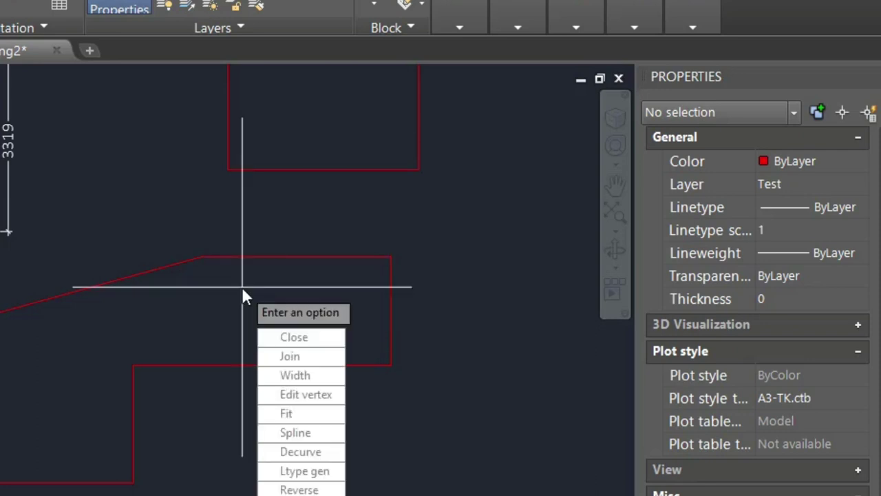
key(Escape)
click(265, 255)
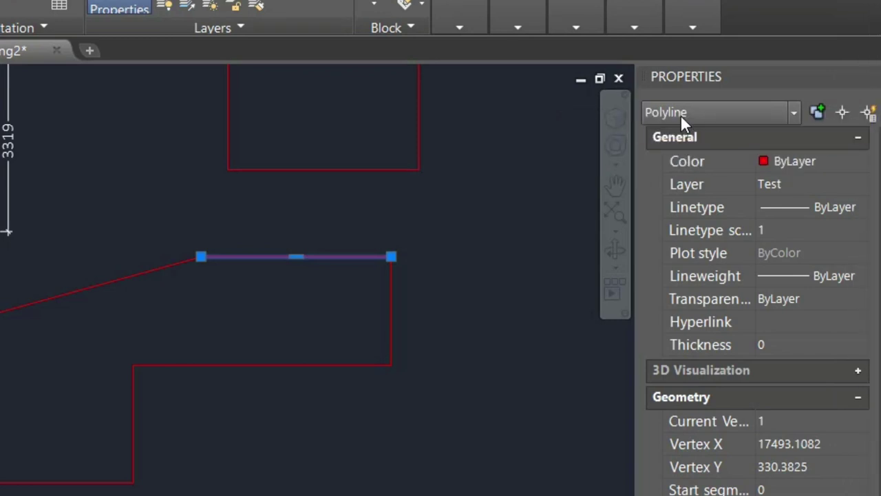
key(Escape)
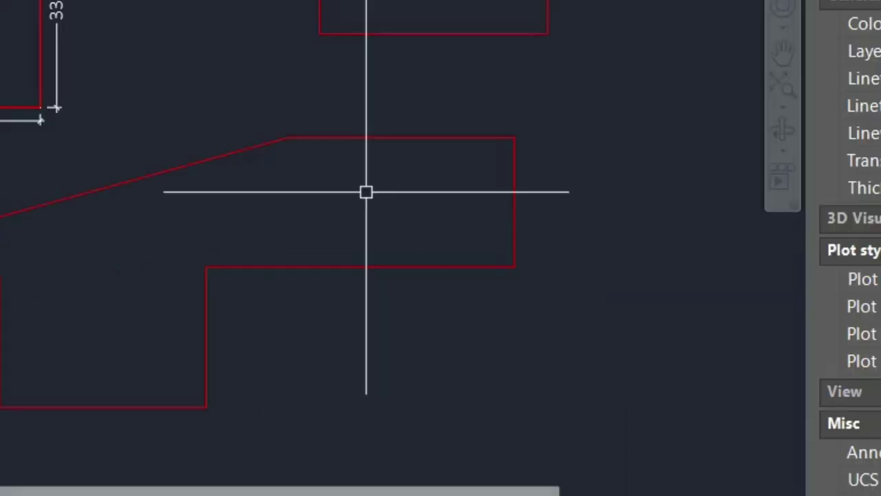
Use PEDIT Join on the right edge to merge all outline edges, then select the result
text(PE)
key(Return)
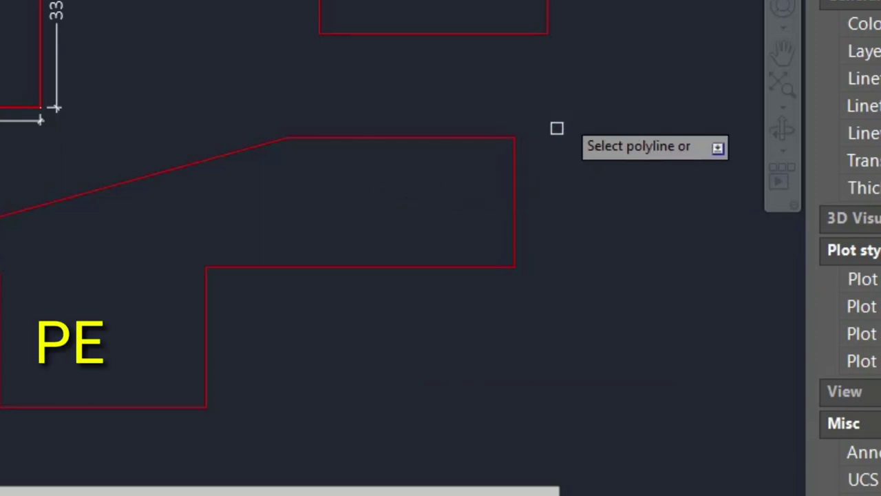
click(512, 253)
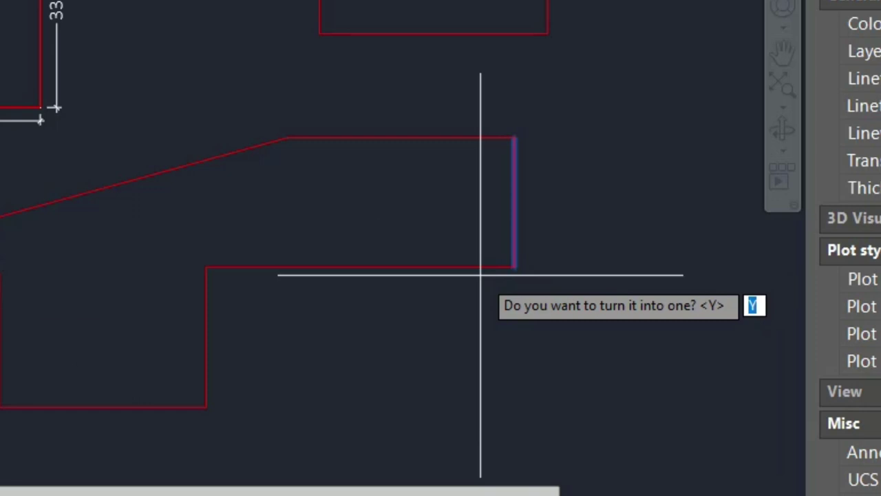
key(Return)
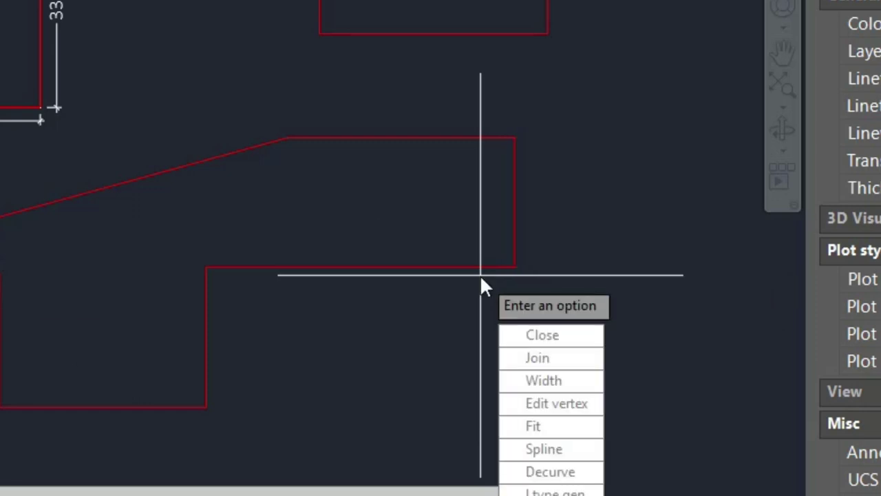
click(509, 356)
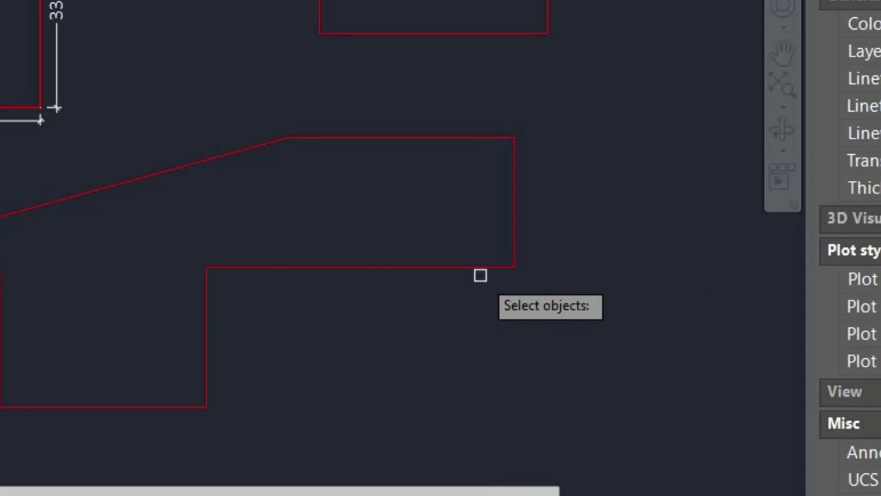
click(484, 260)
click(330, 295)
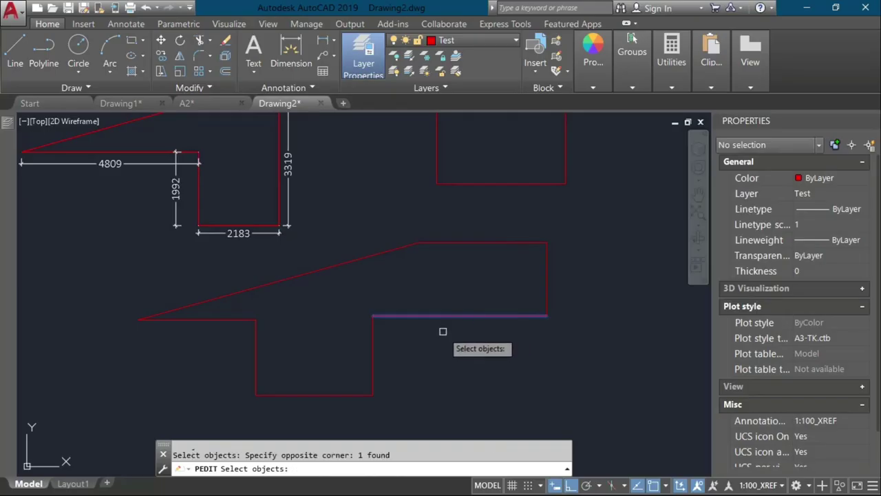
click(389, 336)
click(335, 366)
click(315, 413)
click(262, 354)
click(272, 330)
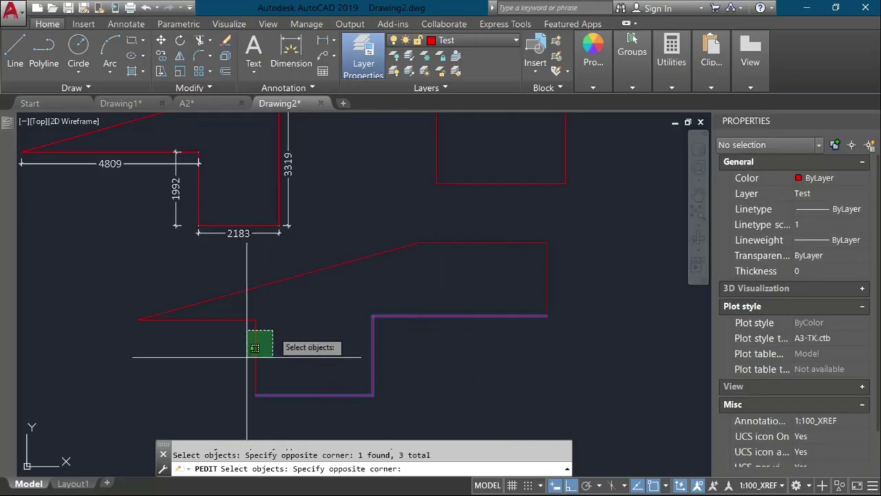
click(223, 307)
click(269, 269)
click(216, 344)
click(557, 225)
click(499, 305)
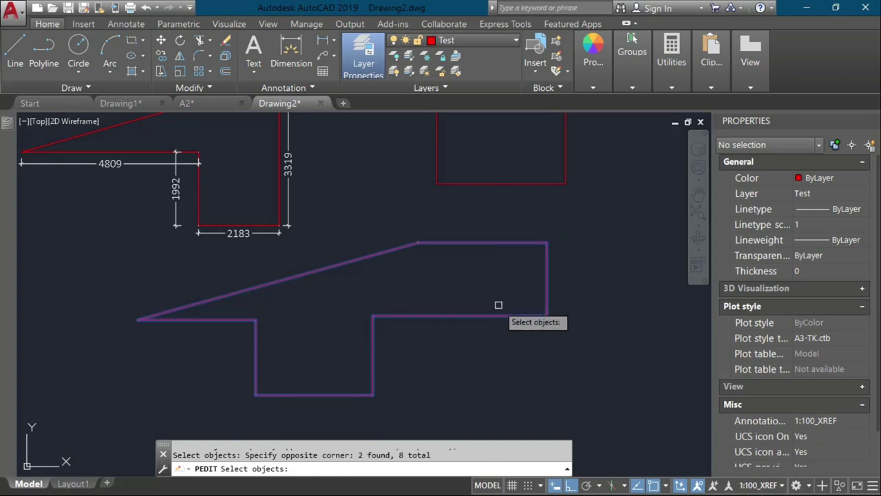
click(564, 245)
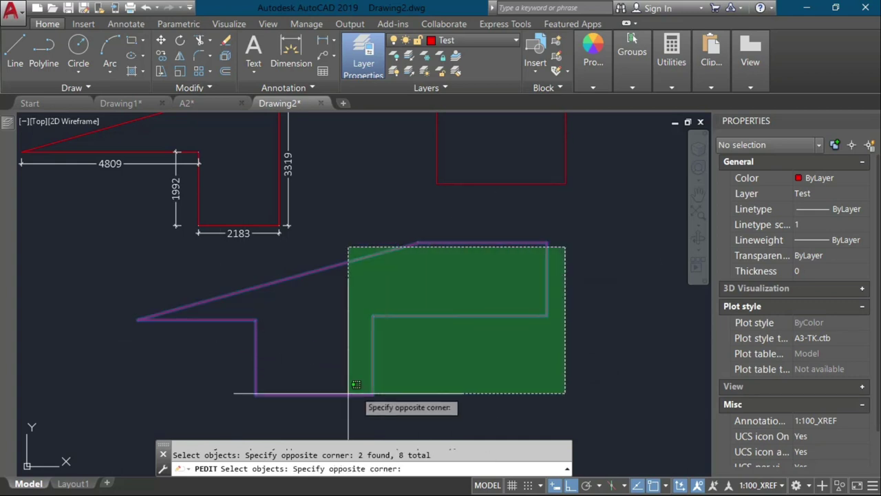
click(285, 407)
key(Return)
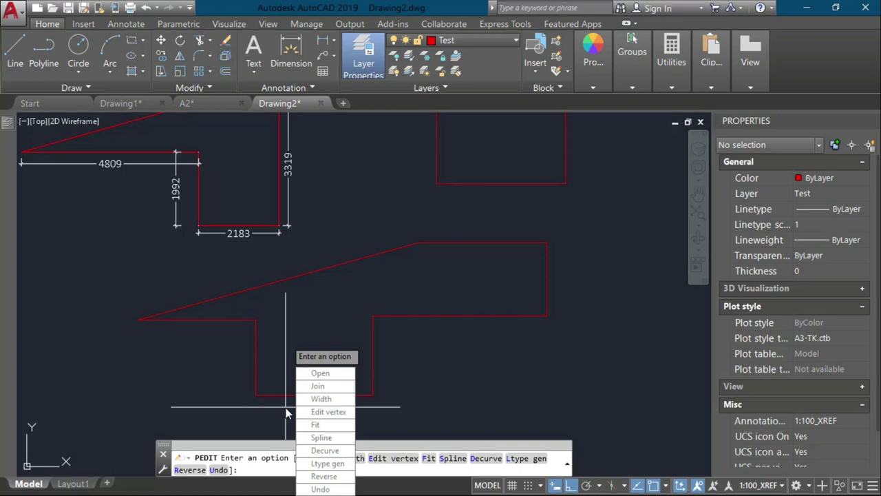
key(Return)
click(305, 394)
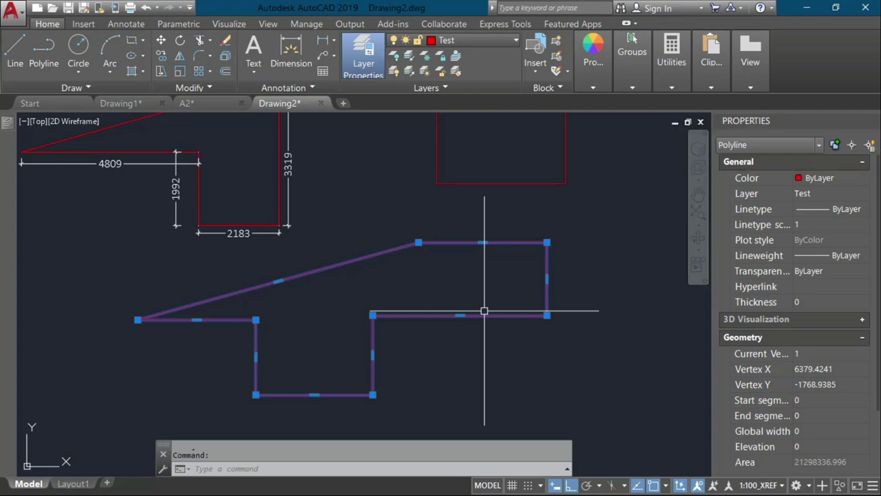
Explode the joined outline into lines again and inspect its horizontal and vertical edges
text(x)
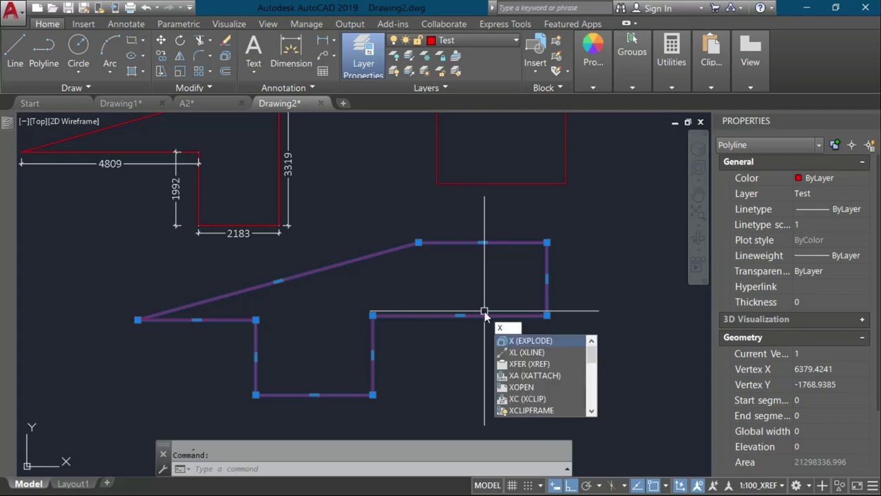
key(Return)
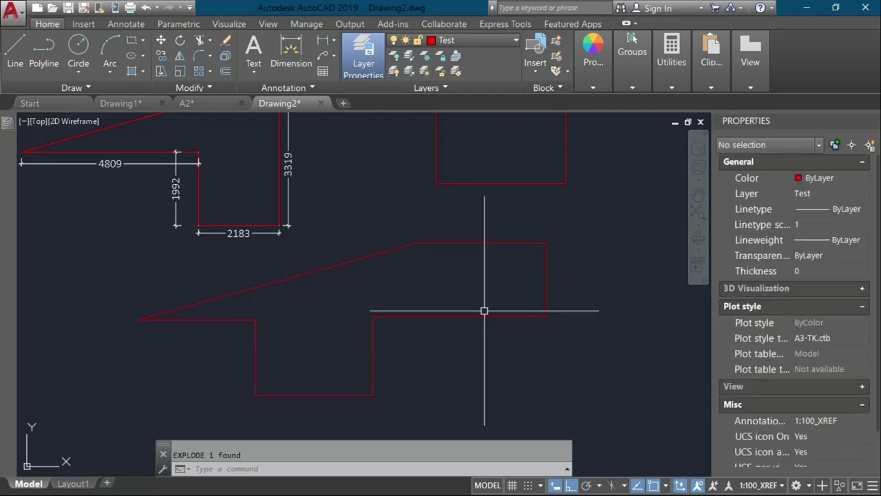
click(484, 310)
click(469, 348)
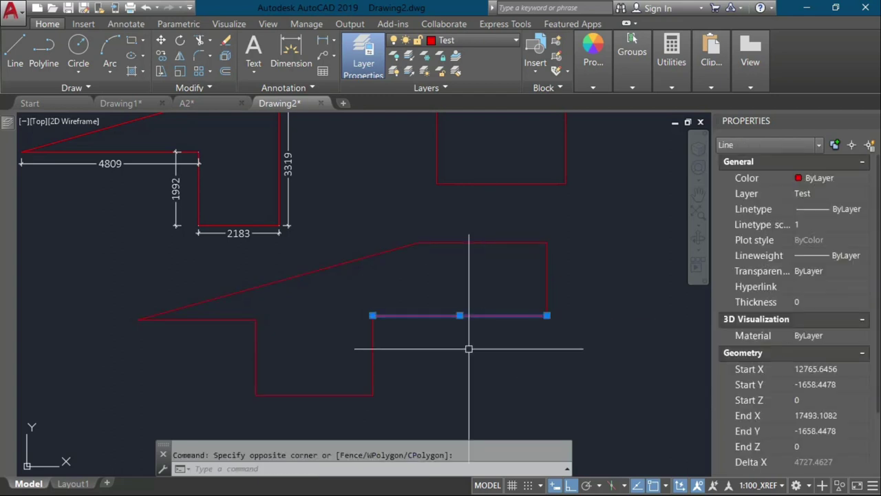
key(Escape)
click(382, 333)
click(360, 345)
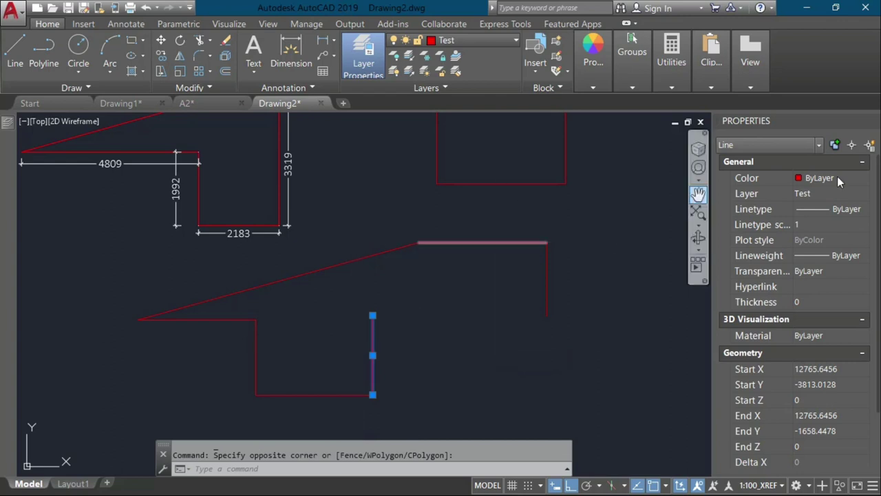
key(Escape)
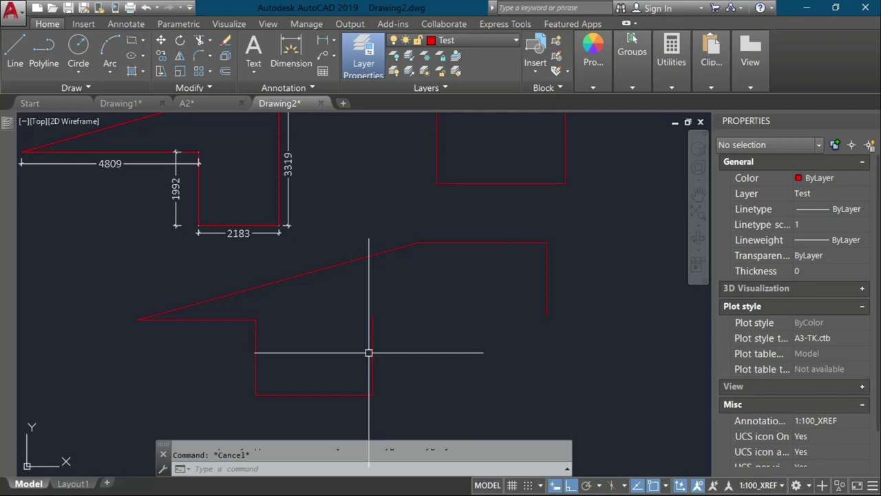
Convert the short vertical edge into a polyline with PEDIT and check it
text(PE)
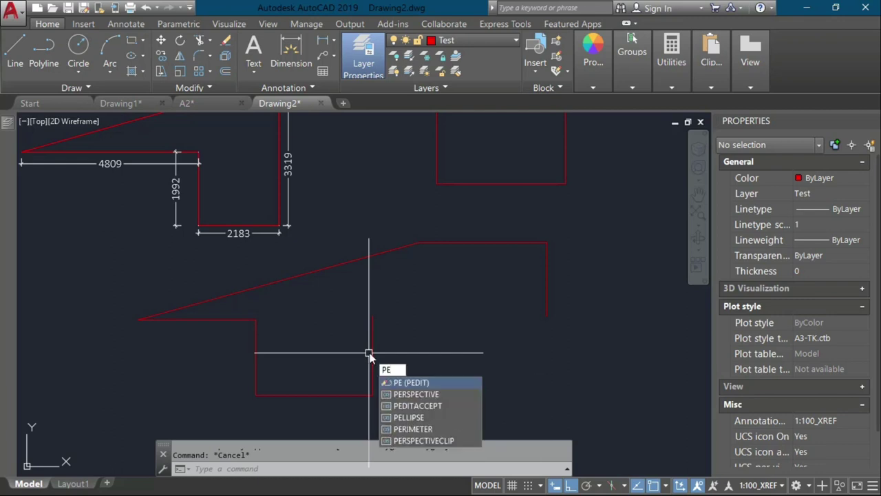
key(Return)
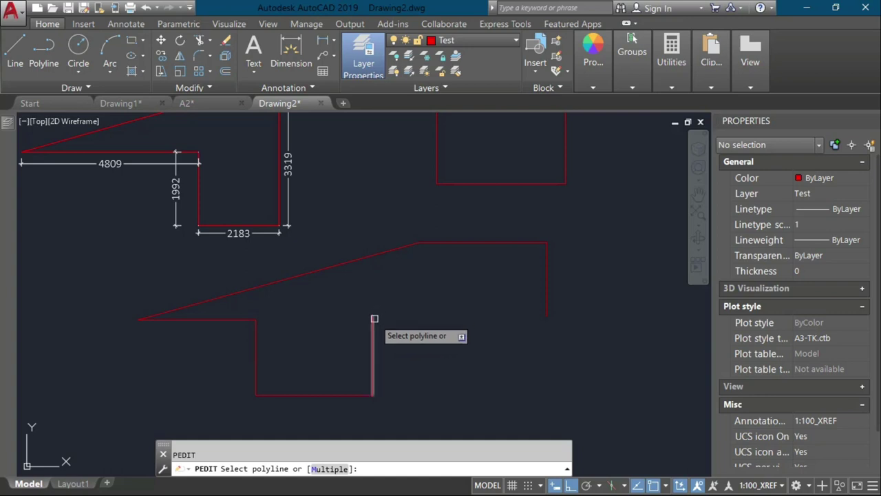
click(374, 319)
key(Return)
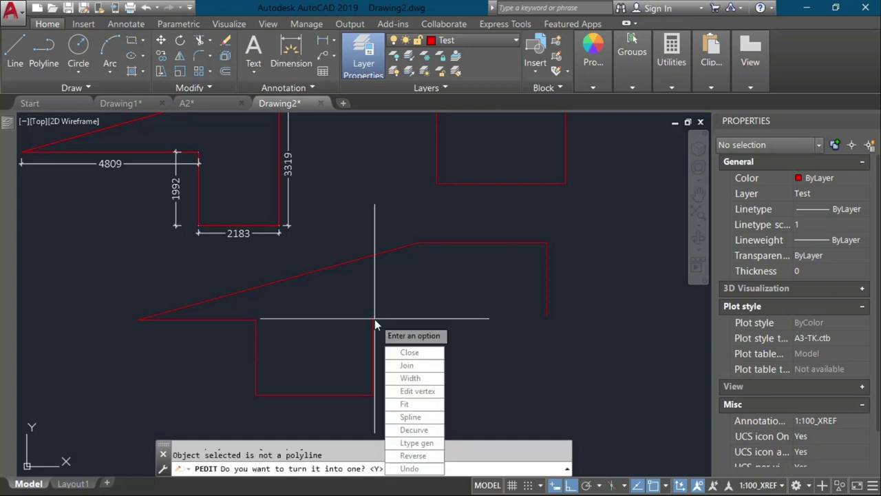
key(Escape)
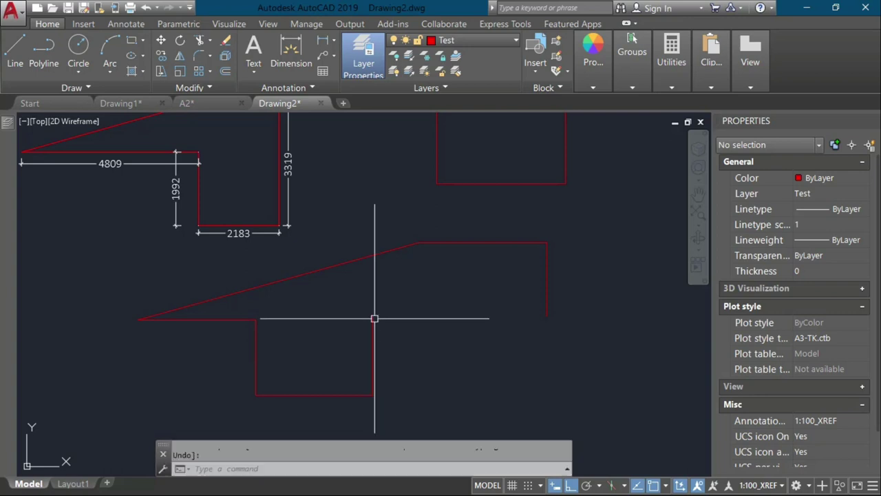
click(373, 318)
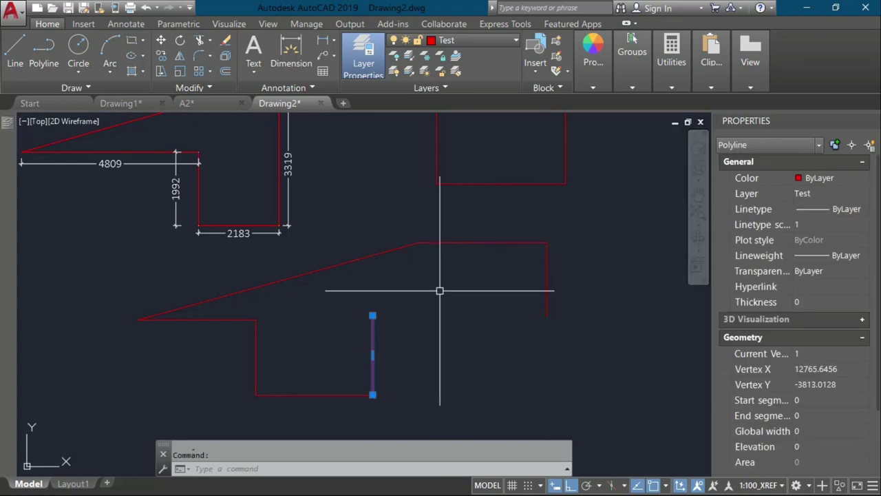
key(Escape)
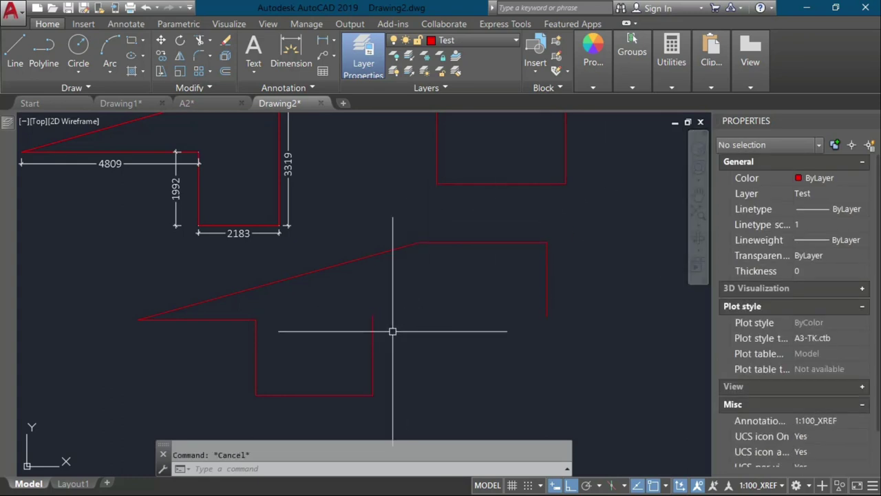
Convert the long sloping line into a polyline with PEDIT and confirm it
text(PE)
key(Return)
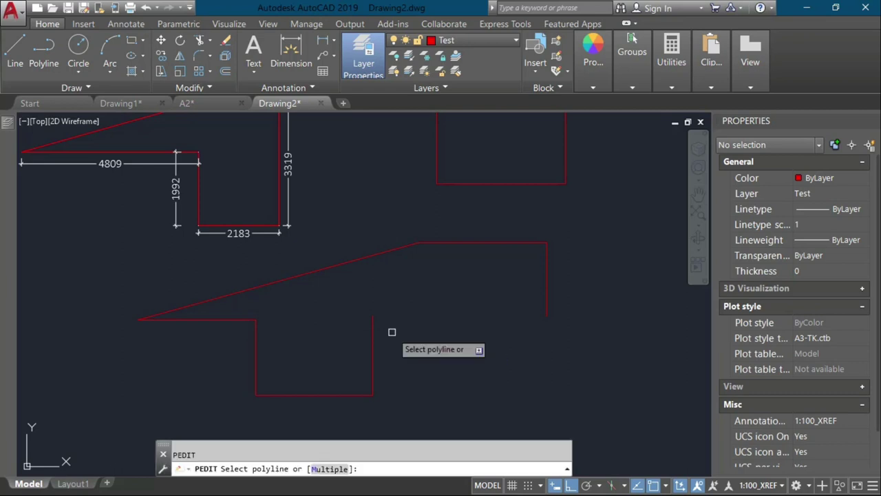
click(320, 268)
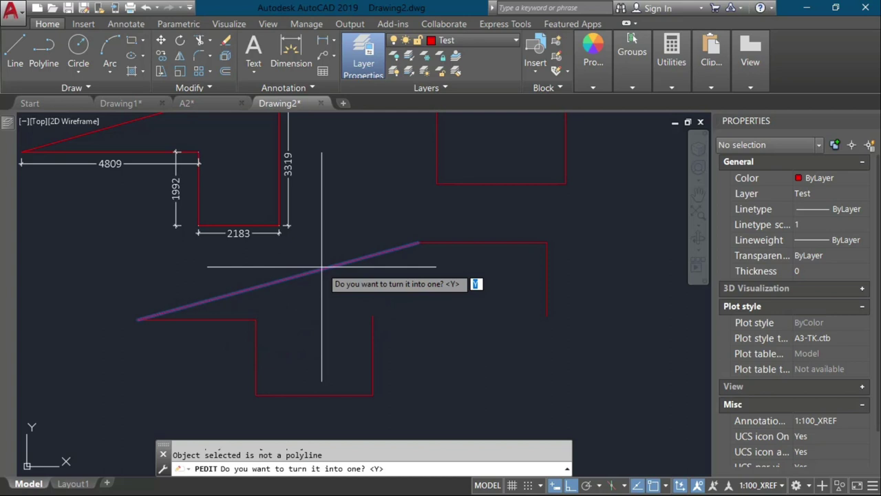
key(Return)
key(Return)
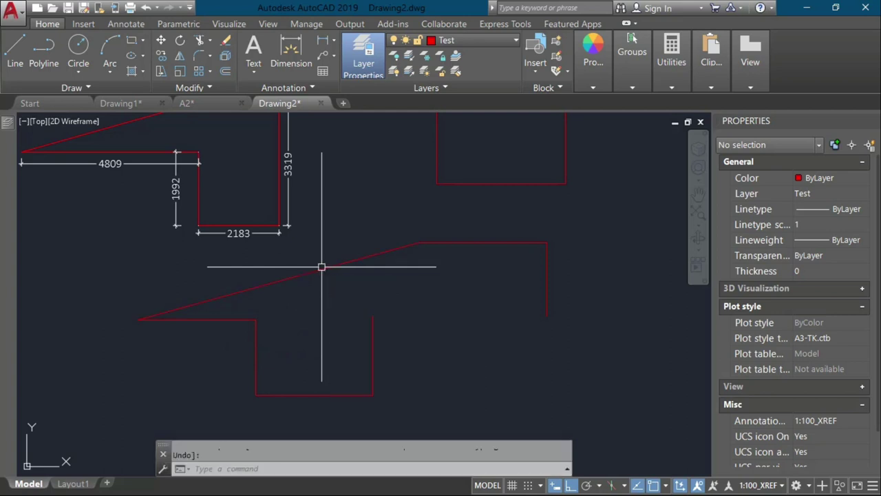
click(321, 267)
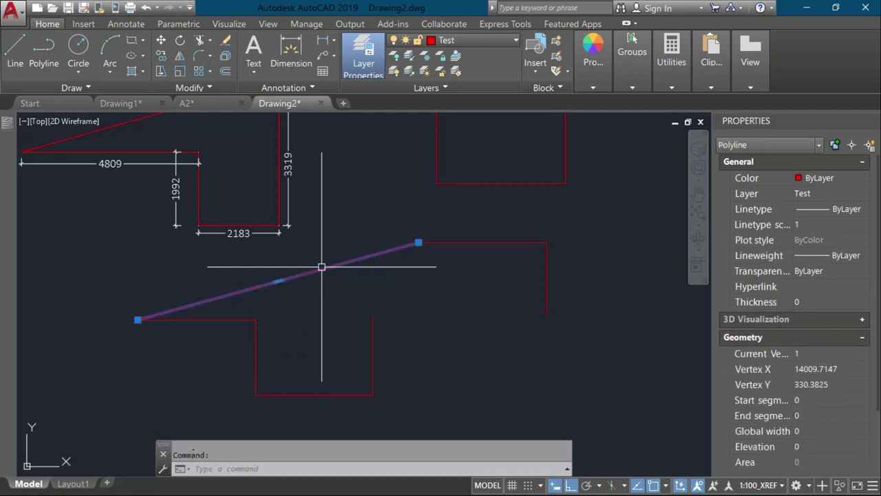
key(Escape)
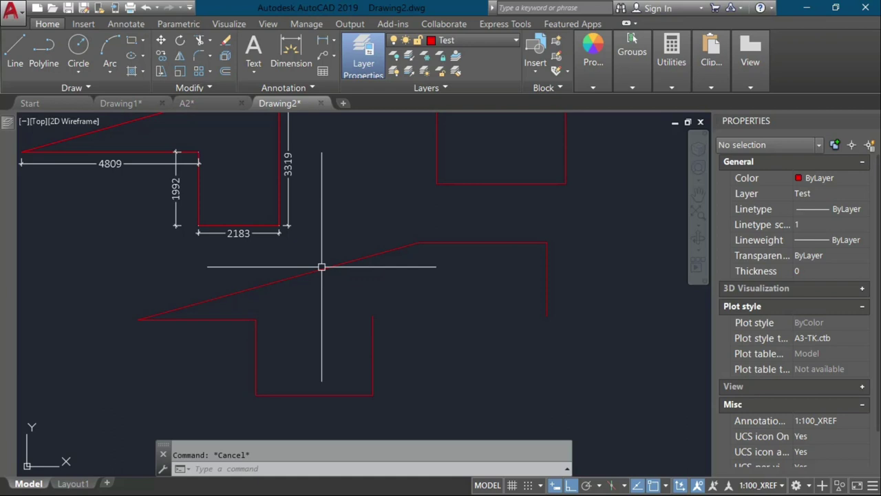
Join all lower outline lines onto the short vertical edge via PEDIT Join, then verify the single polyline
text(pe)
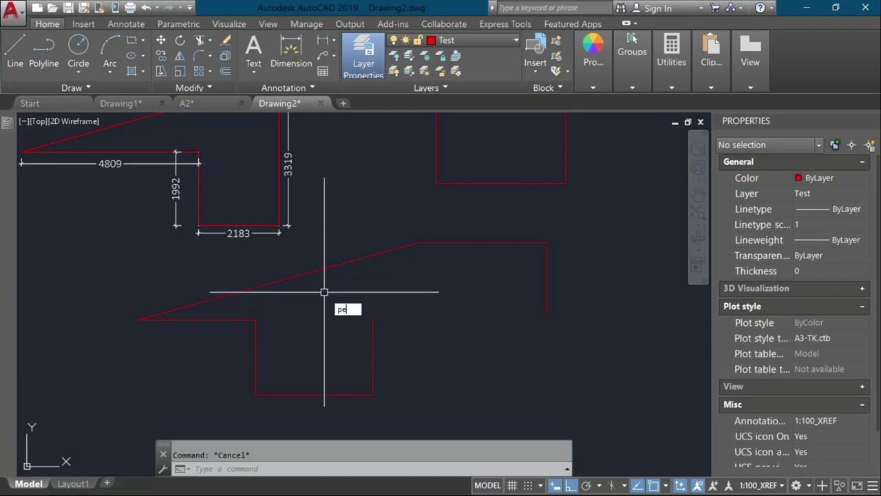
key(Return)
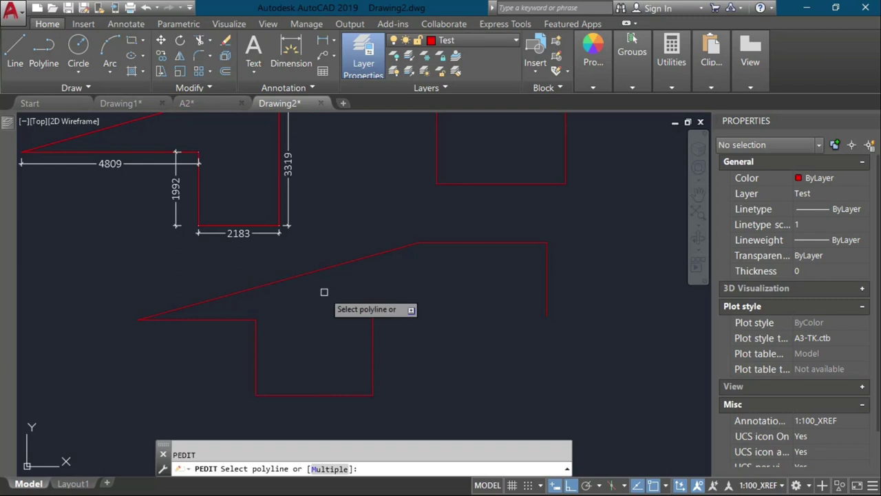
click(371, 352)
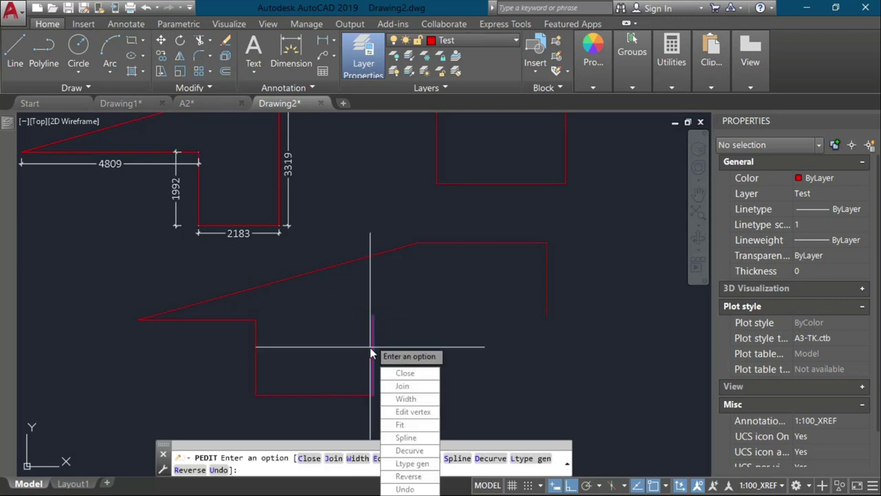
click(400, 388)
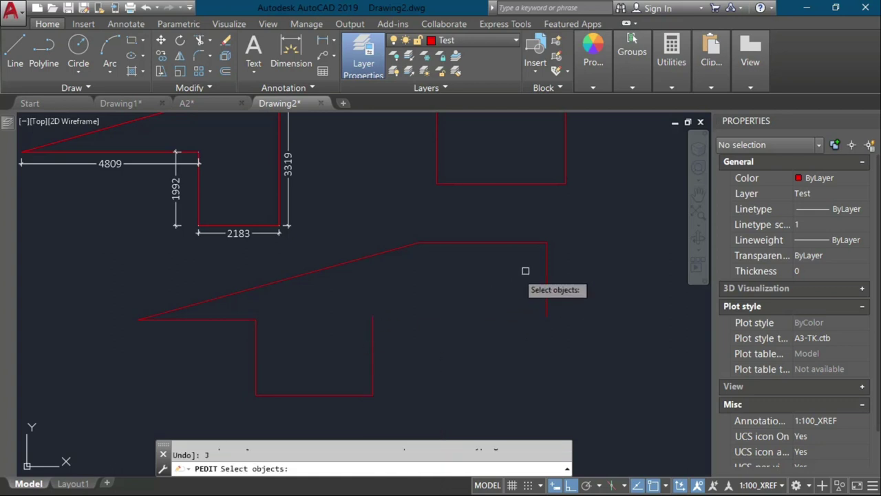
click(606, 236)
click(329, 344)
click(210, 365)
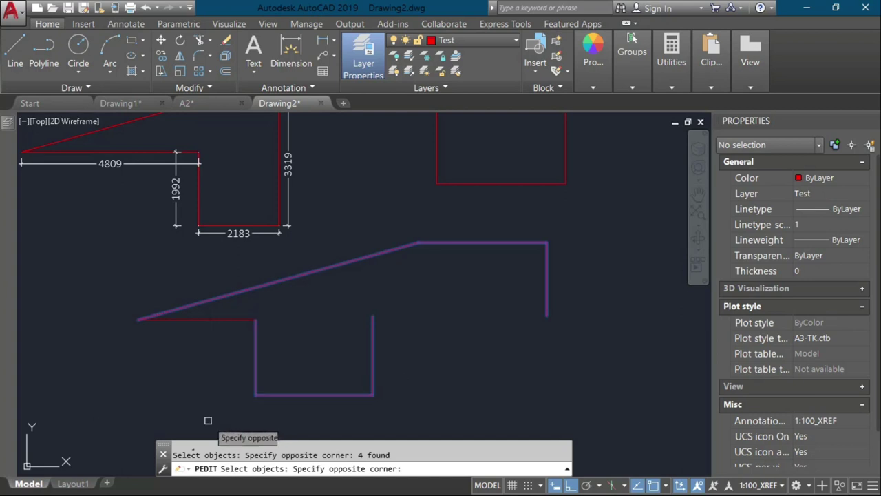
click(310, 309)
click(314, 311)
click(173, 376)
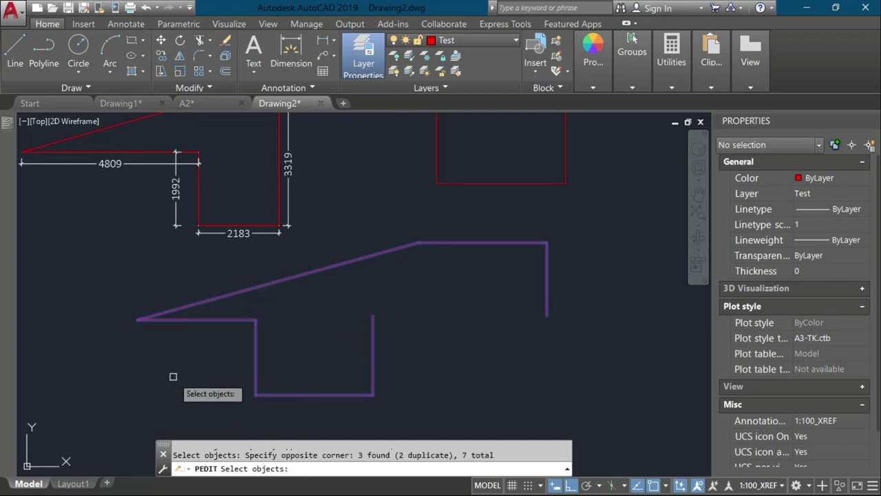
key(Return)
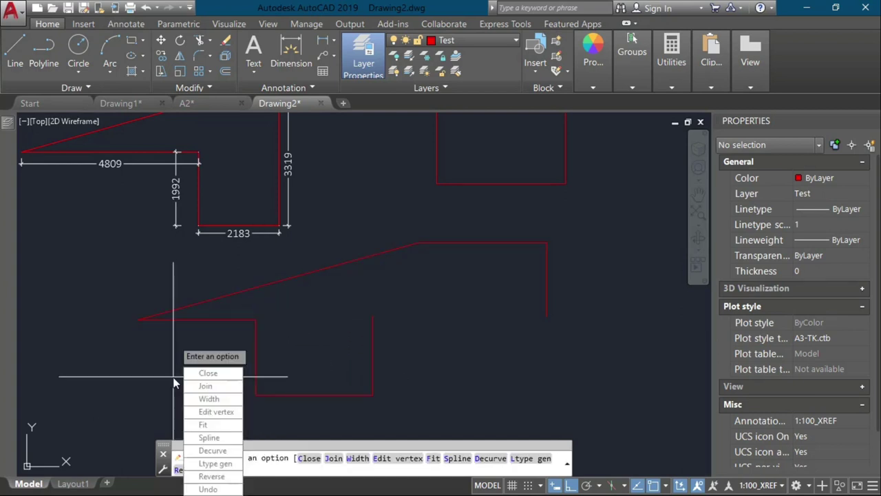
key(Escape)
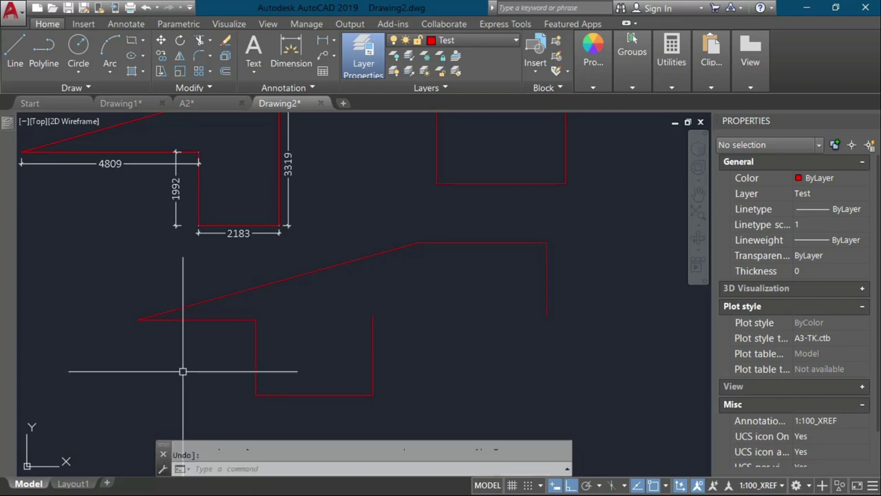
click(232, 305)
click(216, 310)
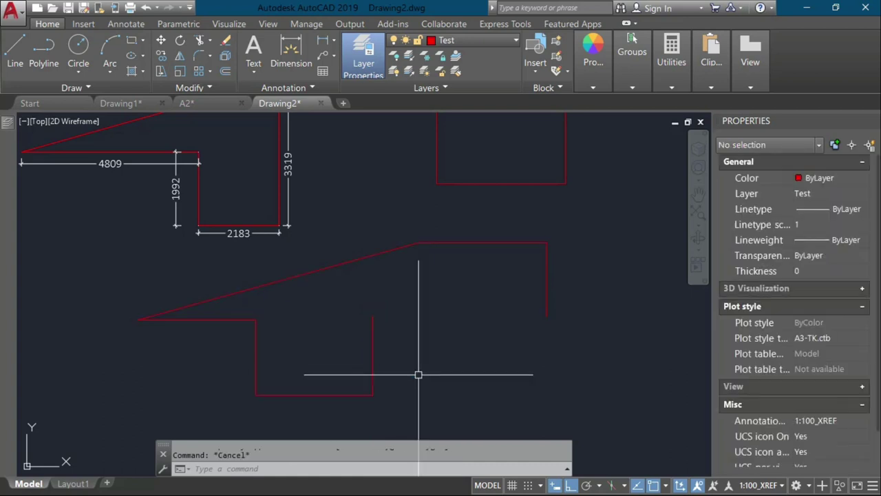
Draw a red polyline through three picked corners and close it back to its start
text(PL)
key(Return)
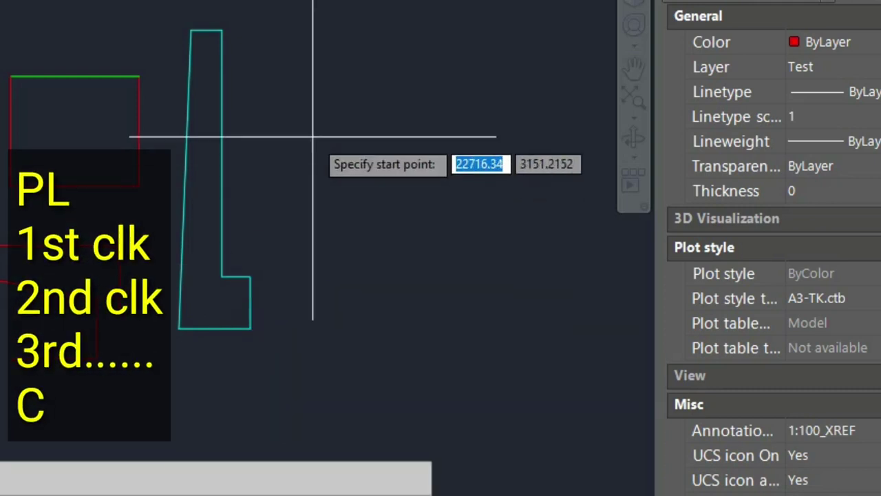
click(493, 234)
click(406, 129)
click(405, 236)
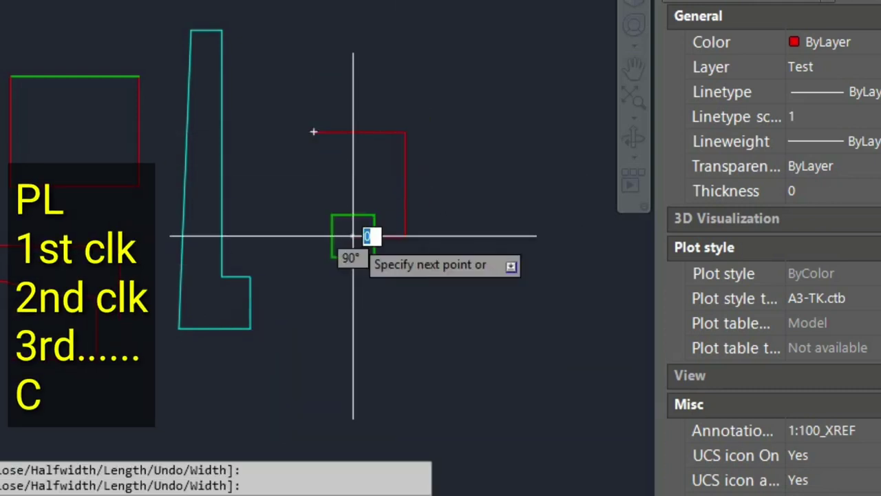
text(c)
key(Return)
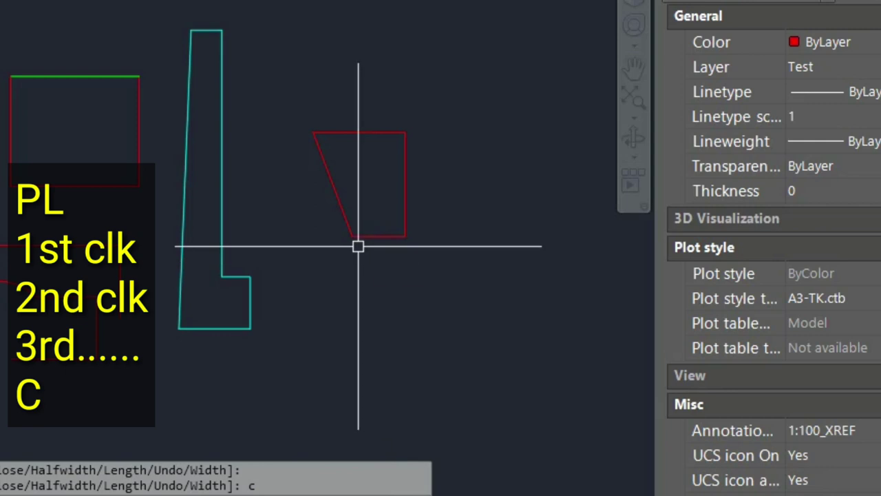
Draw an open three-segment polyline: top edge right, right edge down, bottom edge left
text(pl)
key(Return)
click(305, 295)
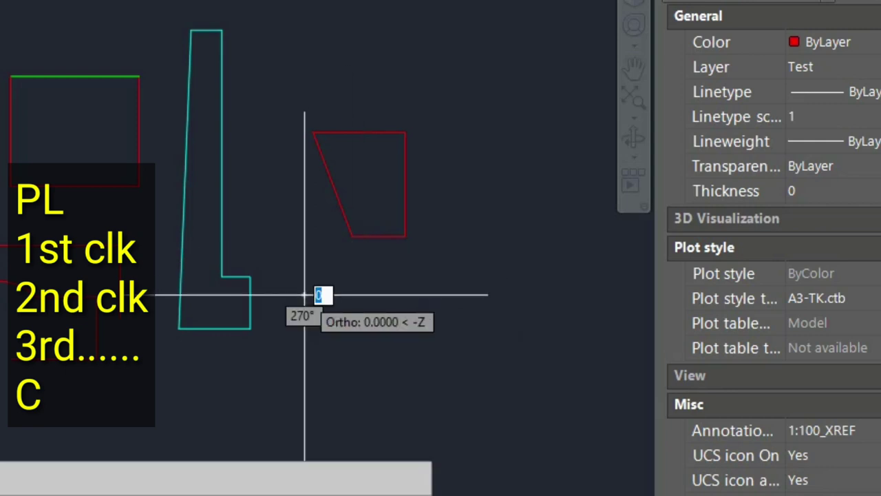
click(414, 297)
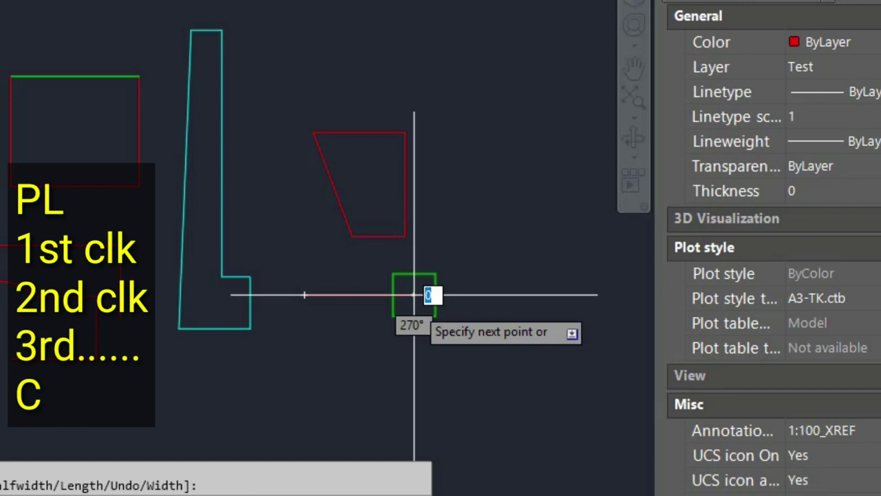
click(414, 384)
click(326, 383)
key(Return)
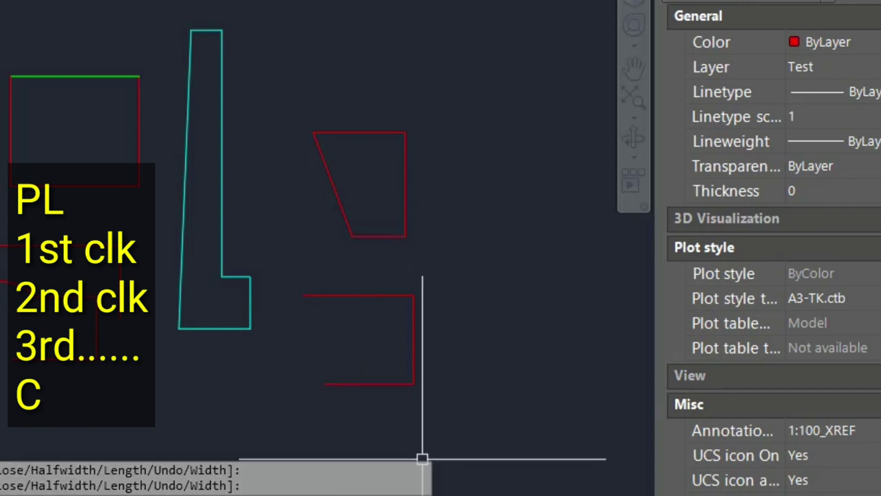
Set the open polyline's Closed property to Yes in Properties, forming a four-sided shape
click(413, 347)
click(358, 348)
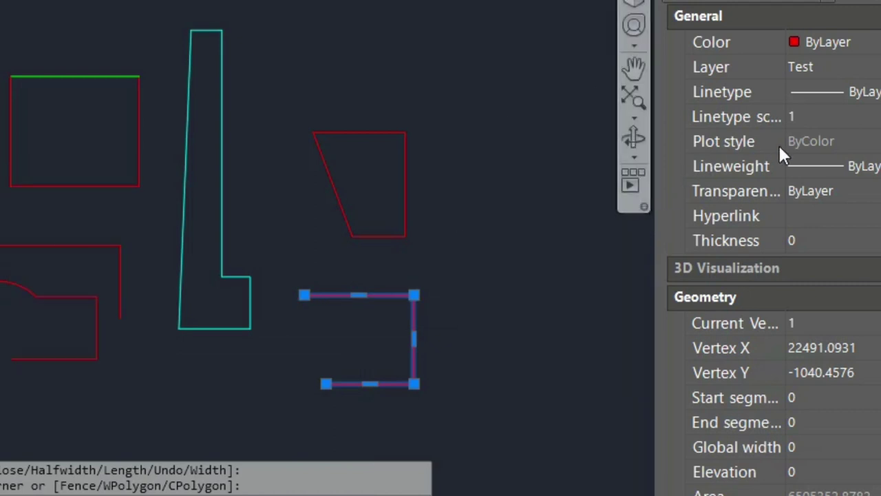
scroll(810, 204, down, 3)
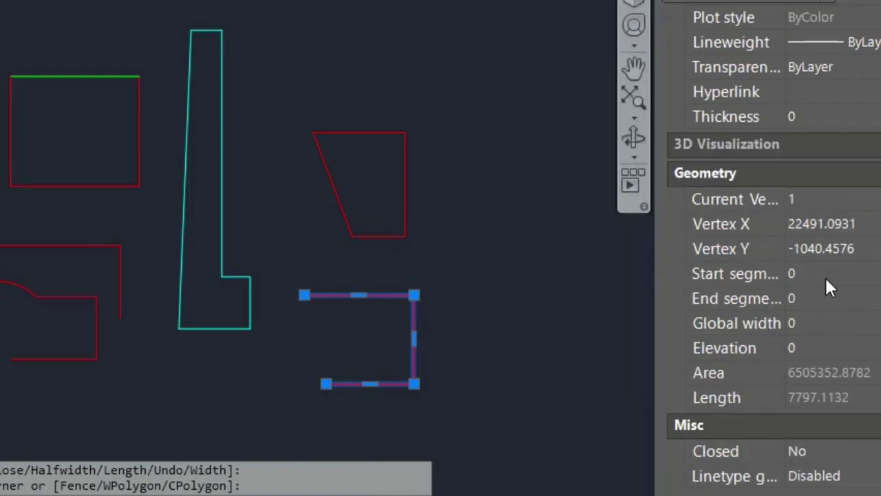
click(824, 453)
click(826, 473)
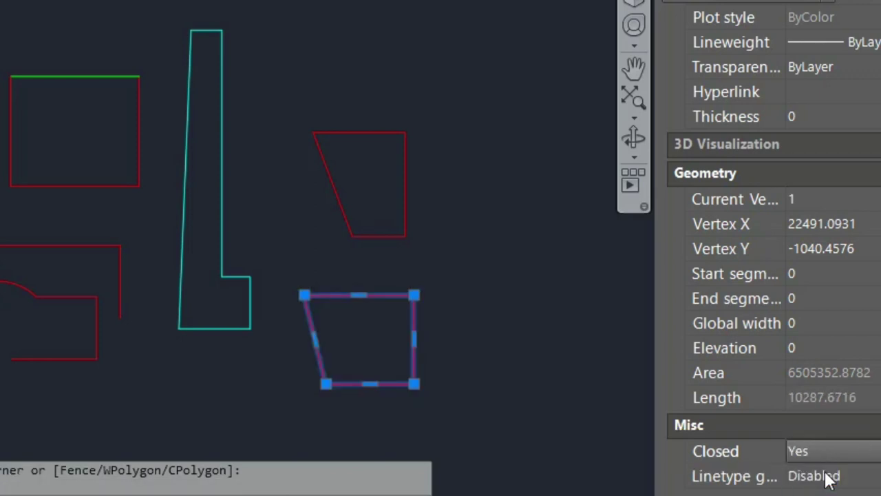
key(Escape)
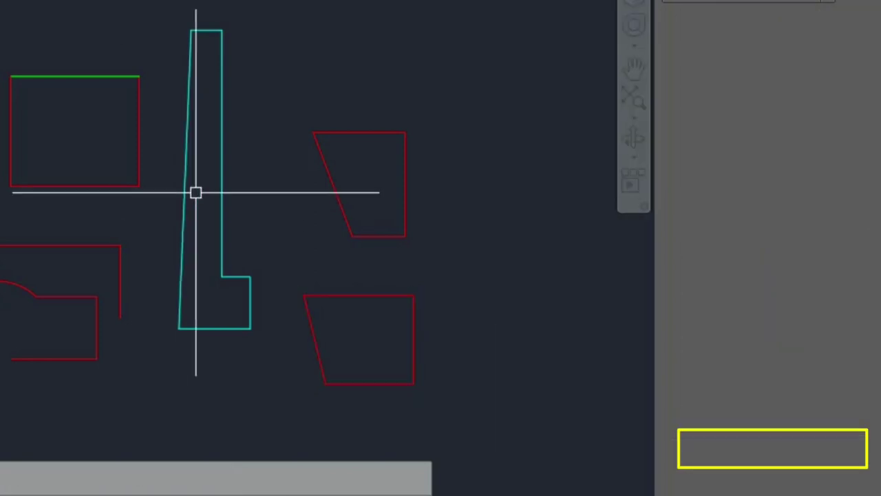
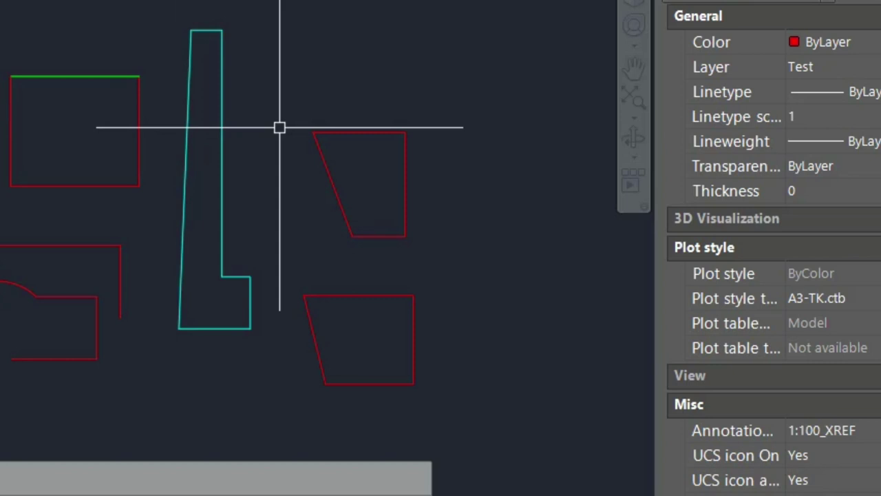
Start a PL polyline at one point, abandon it, pan the view left, and enter C for Circle
text(pl)
key(Return)
click(263, 53)
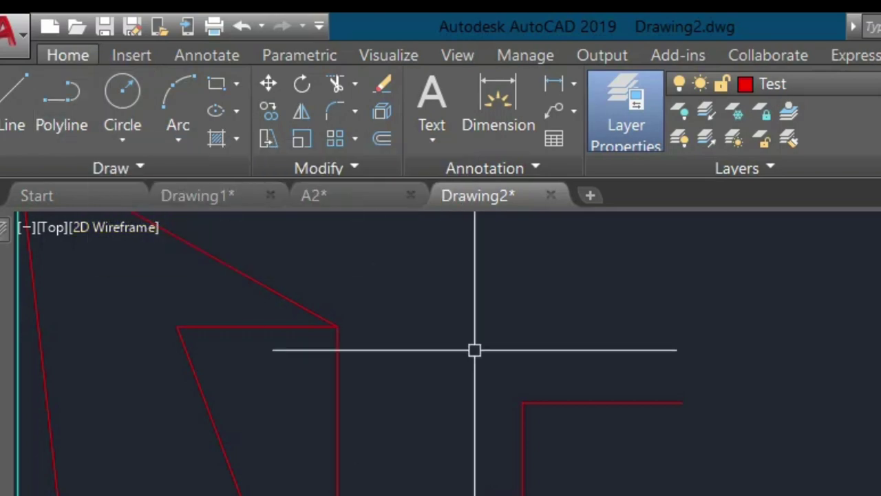
middle_drag(719, 495, 577, 495)
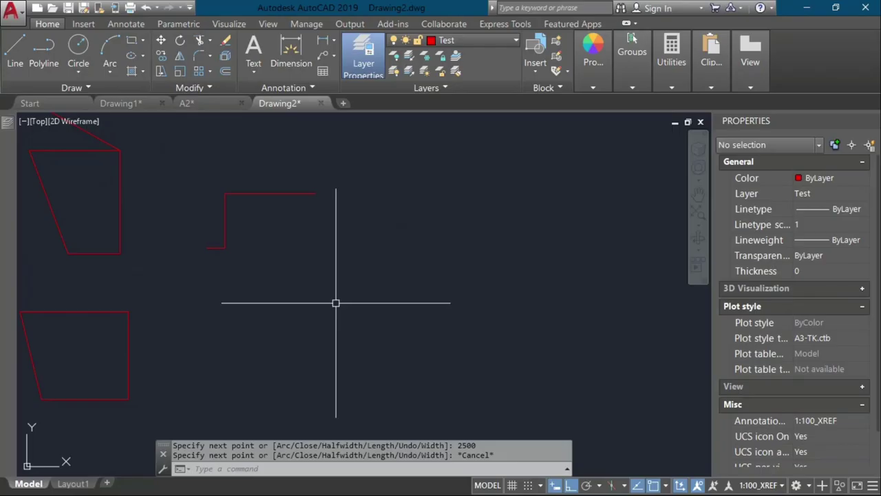
text(c)
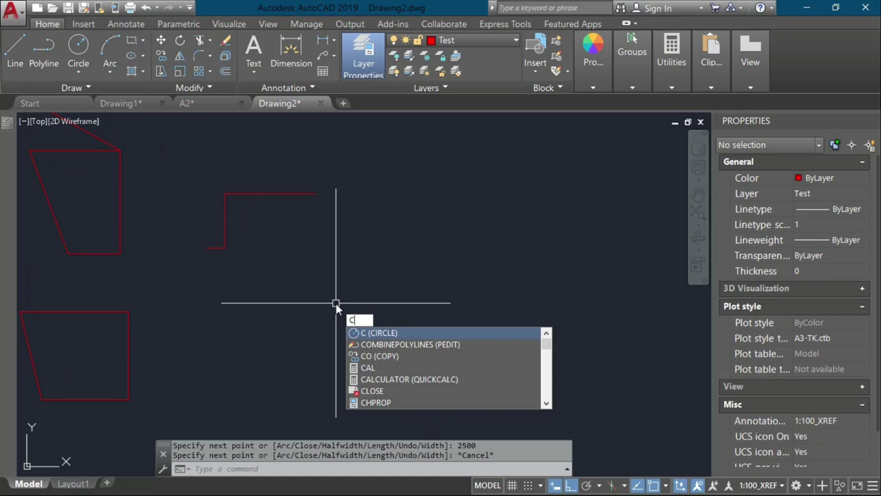
Draw three red circles beside the shapes by picking each centre and radius point
key(Return)
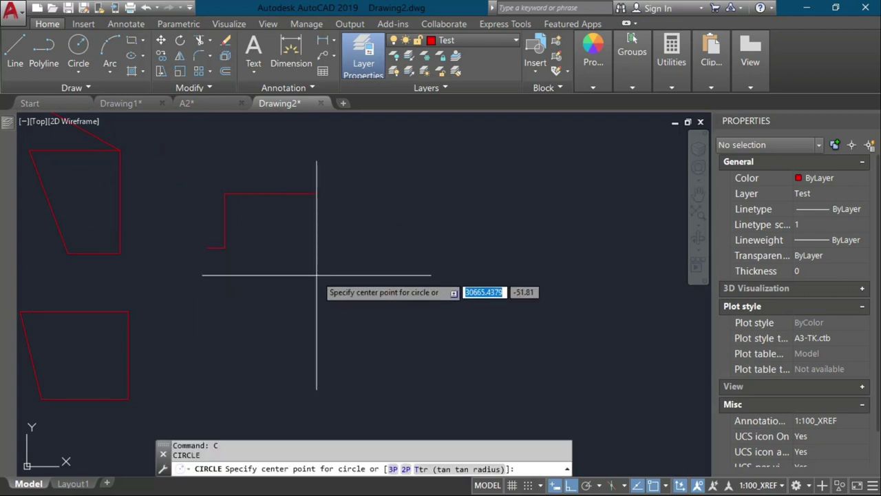
click(316, 275)
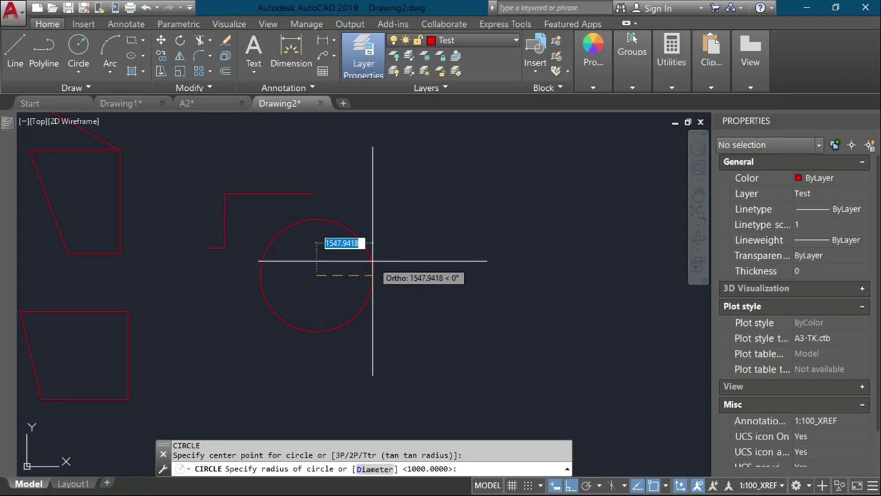
click(373, 261)
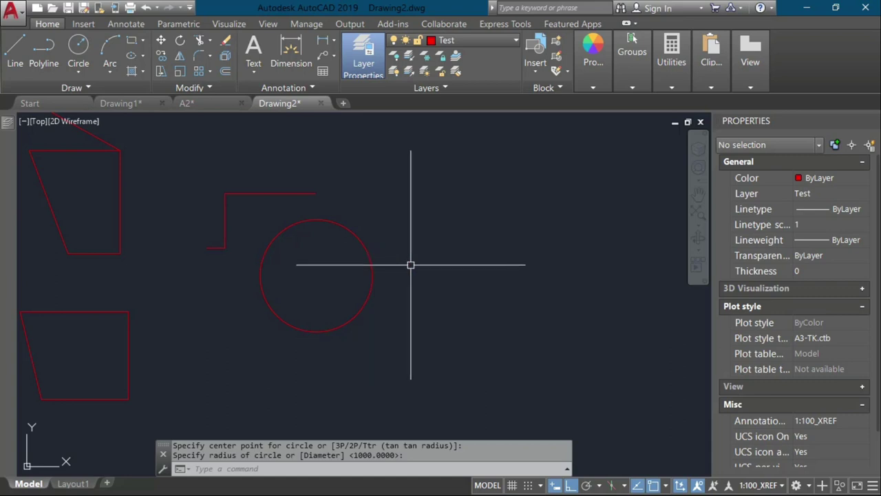
key(Return)
click(436, 257)
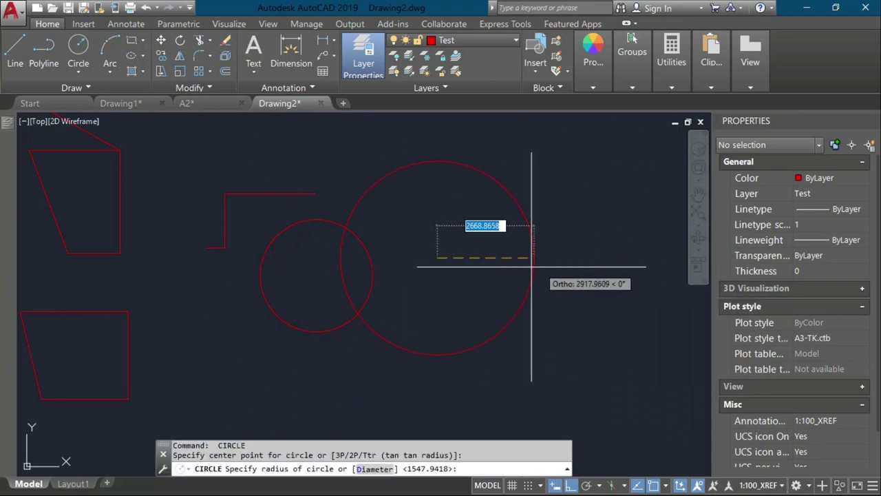
click(482, 280)
key(Return)
click(467, 352)
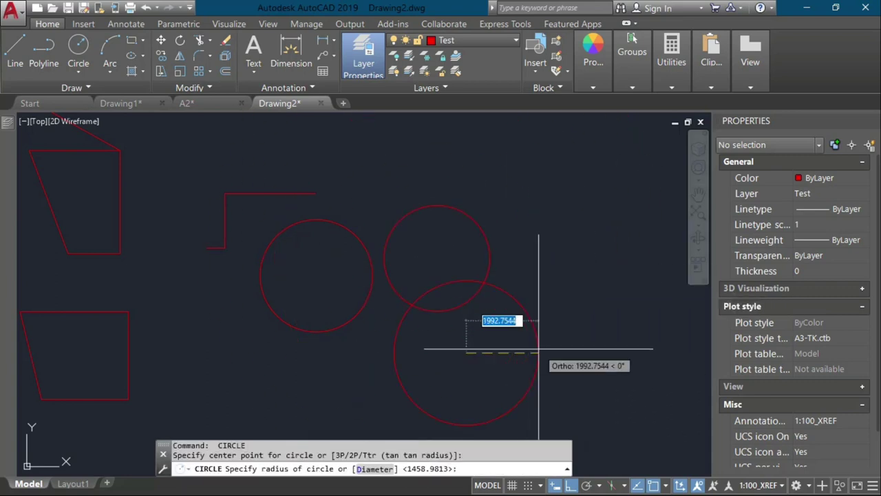
click(538, 350)
Add a small circle with radius 500 and another circle at the lower left
key(Return)
click(536, 195)
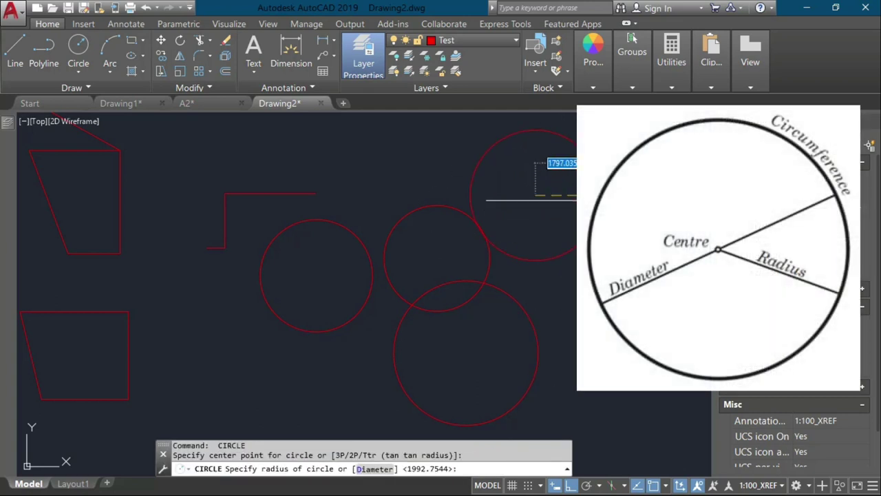
text(500)
key(Return)
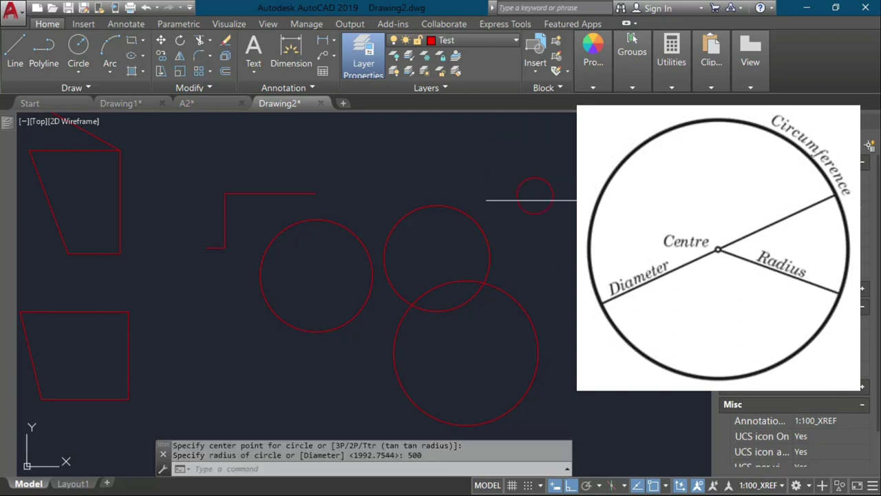
click(78, 49)
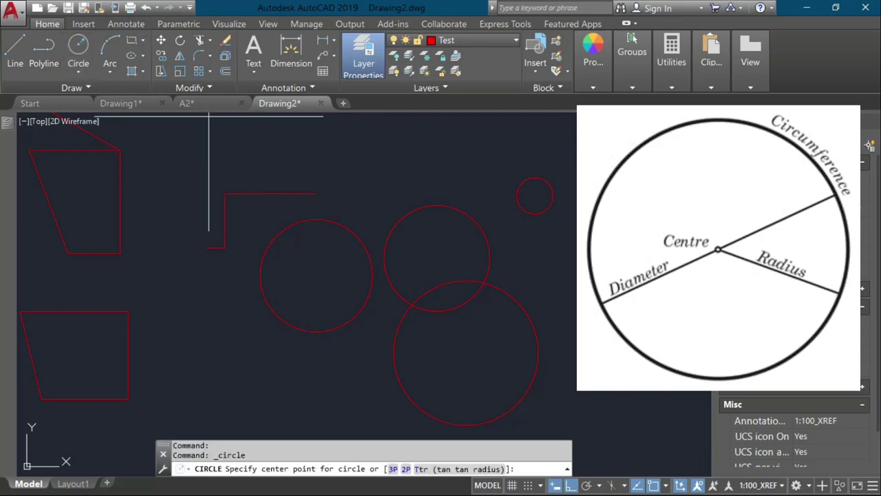
click(204, 367)
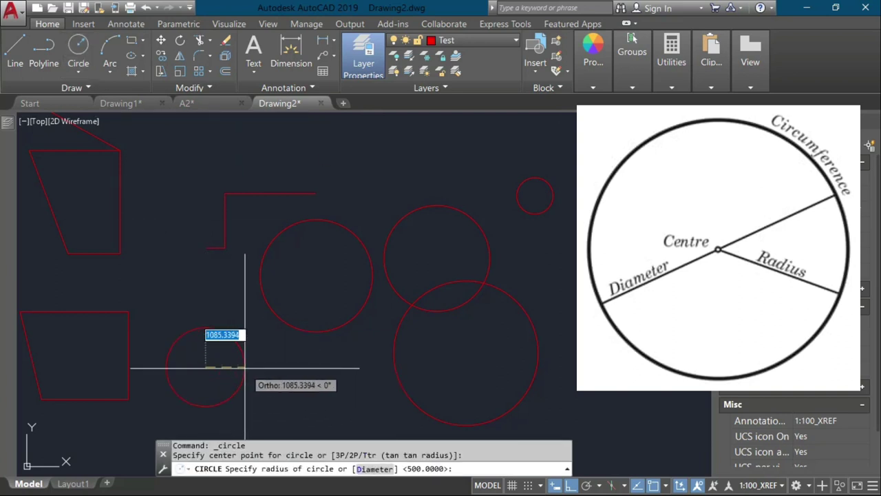
click(245, 367)
click(71, 76)
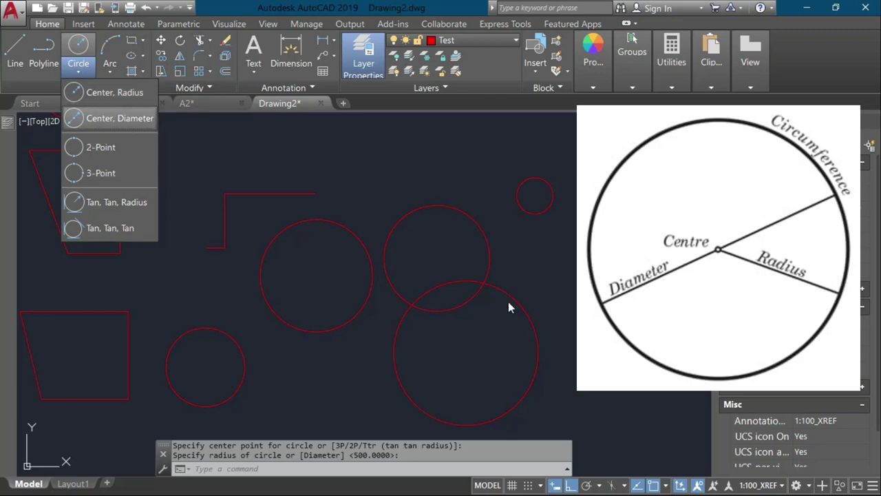
Try Center, Radius circles at new centres, cancelling the oversized previews and panning left
click(571, 288)
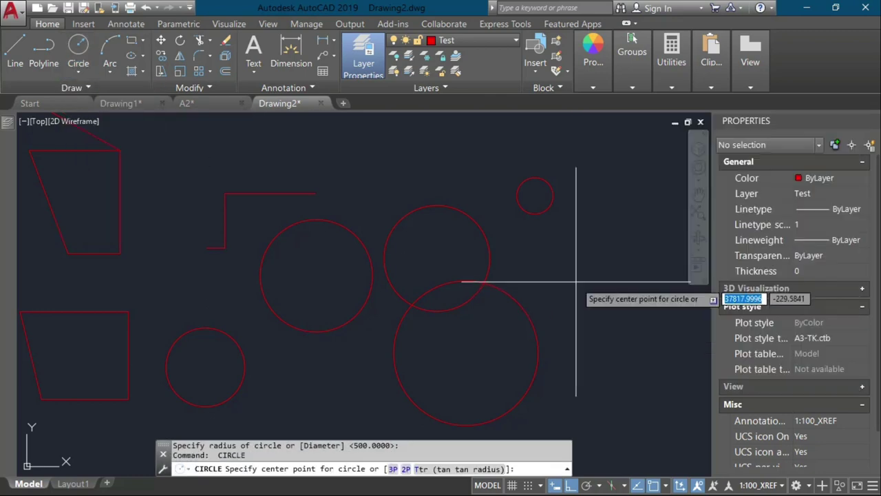
click(576, 281)
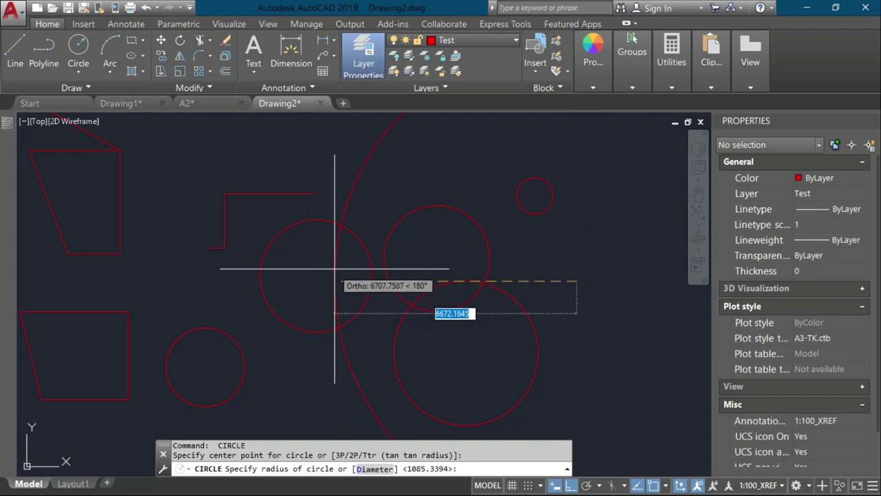
scroll(335, 272, down, 5)
key(Escape)
middle_drag(456, 266, 307, 265)
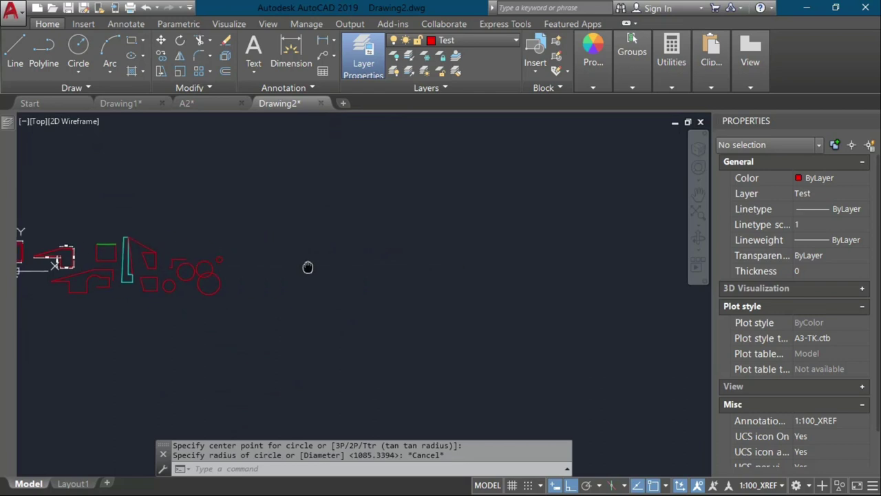
key(Return)
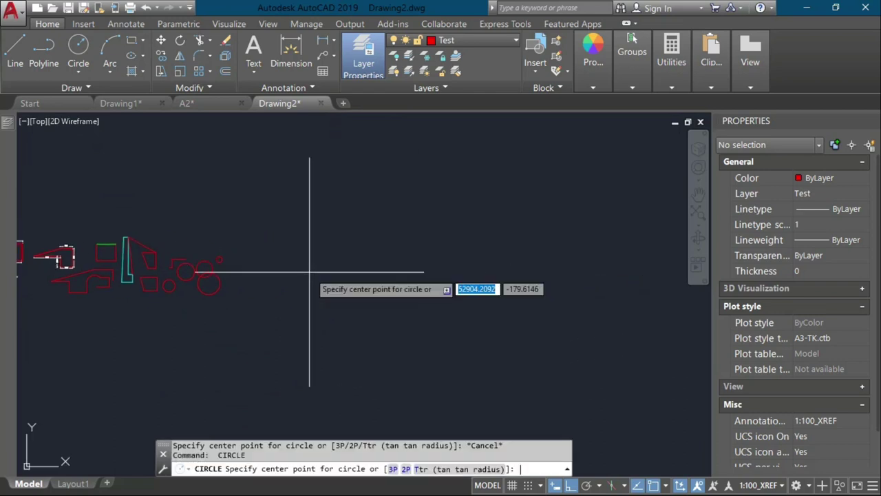
click(308, 272)
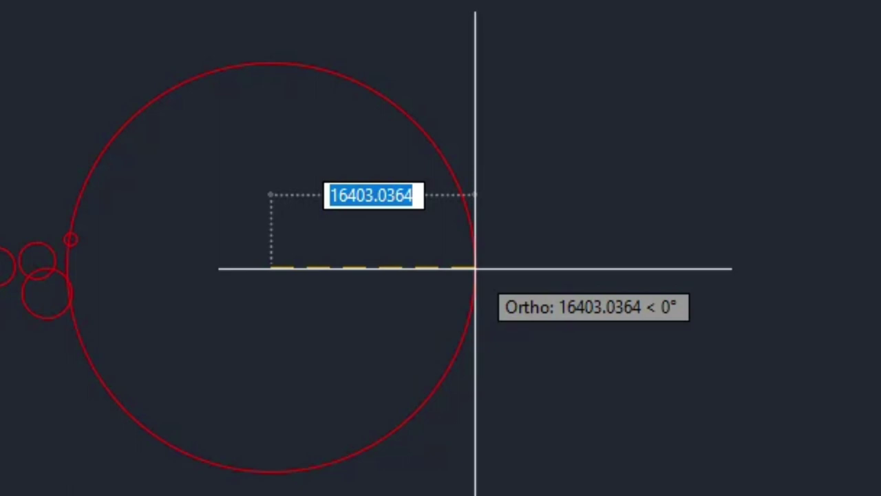
key(Escape)
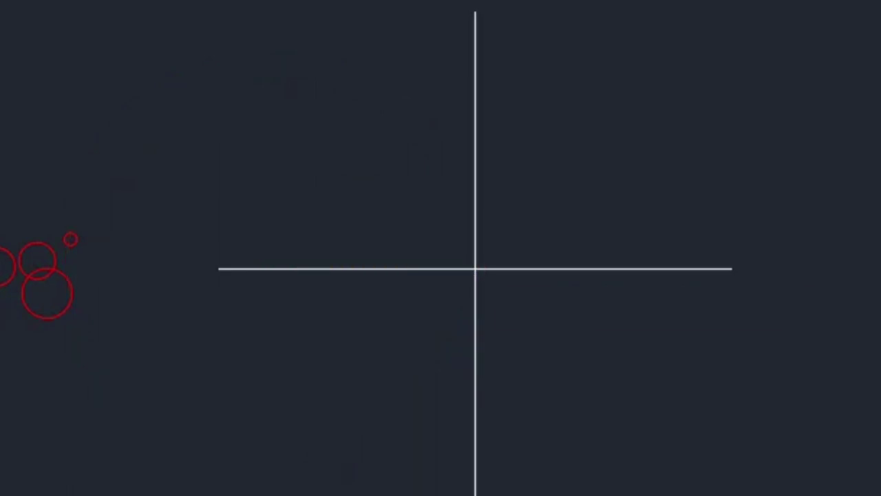
Abandon further oversized circle attempts and switch to Circle > Center, Diameter
key(Return)
click(474, 268)
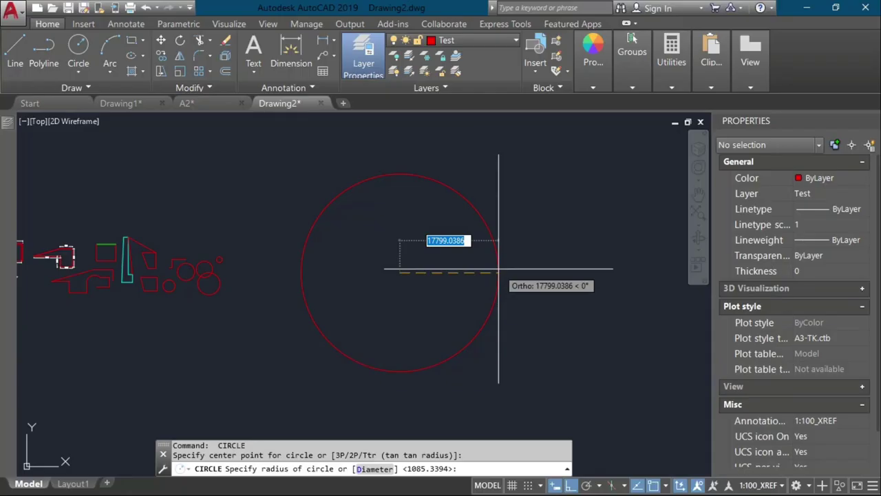
key(Escape)
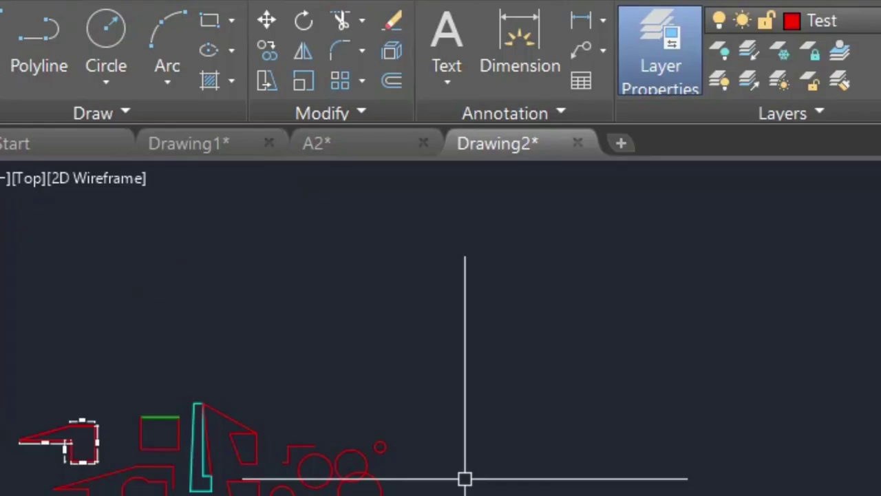
text(c)
key(Return)
click(263, 274)
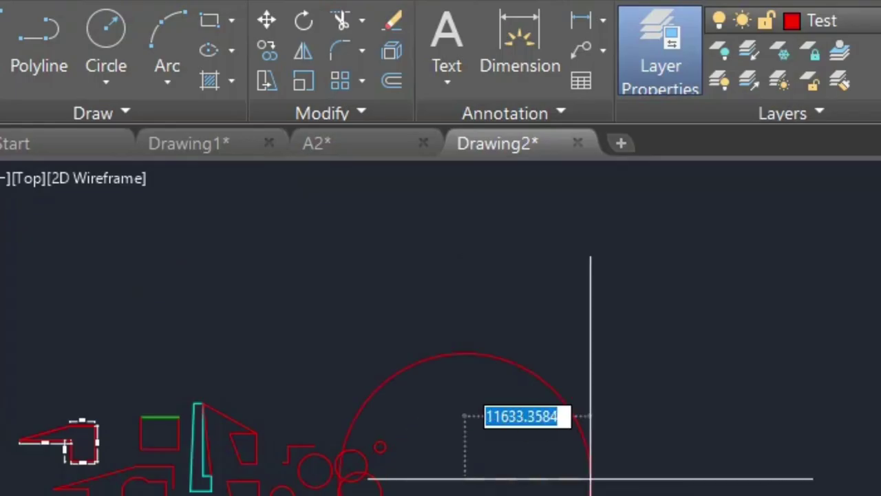
key(Escape)
click(103, 82)
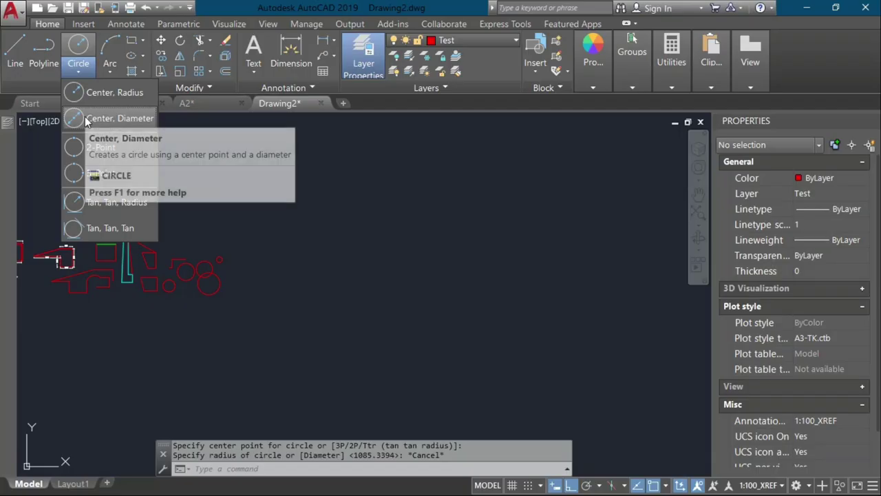
click(86, 119)
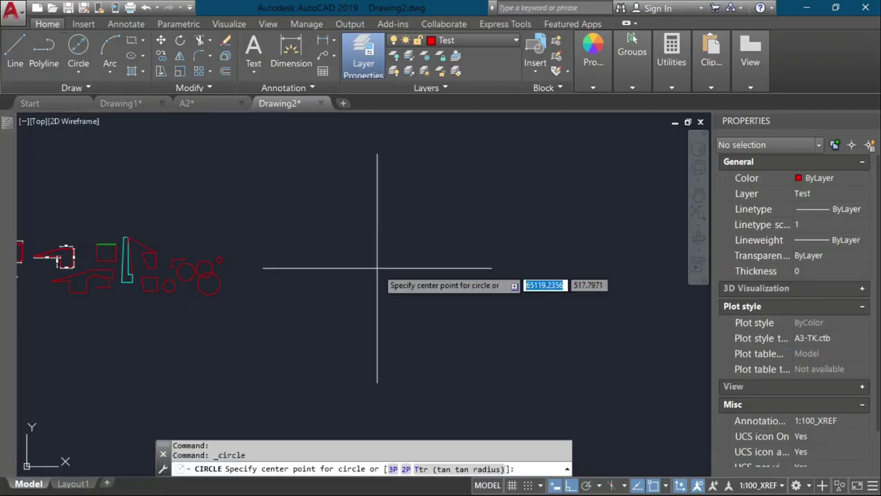
click(309, 272)
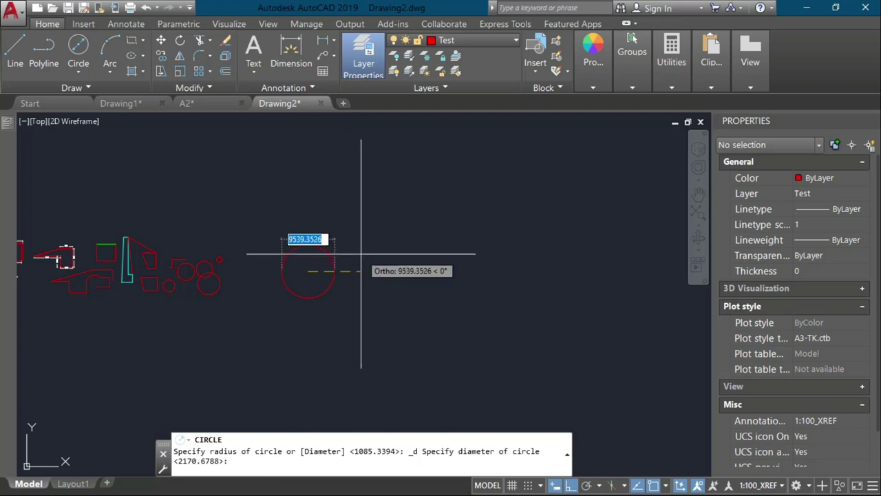
text(00)
key(Return)
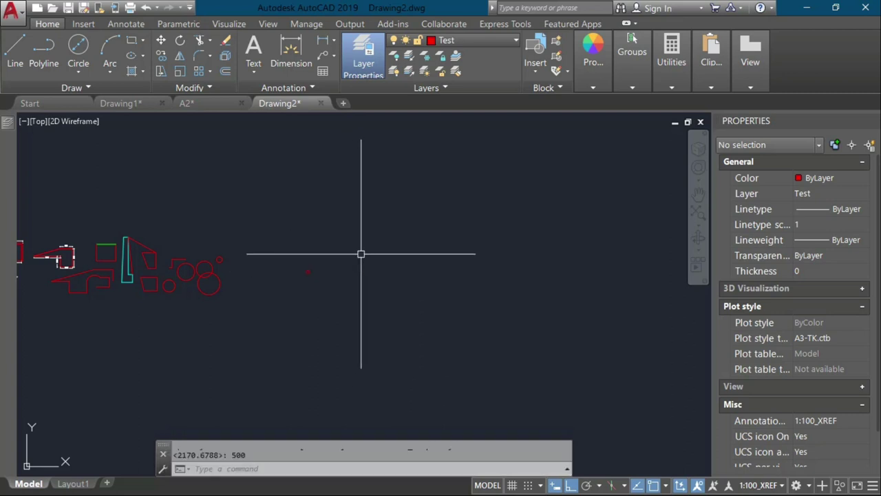
scroll(361, 254, up, 2)
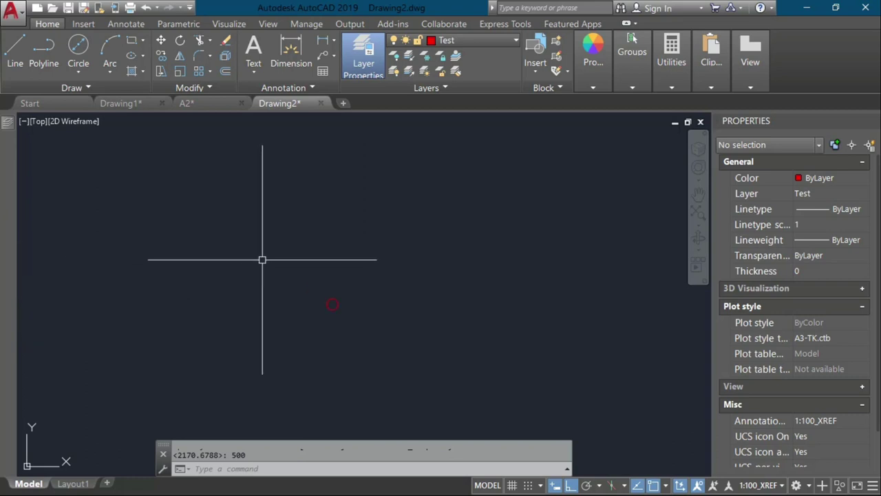
scroll(375, 274, down, 5)
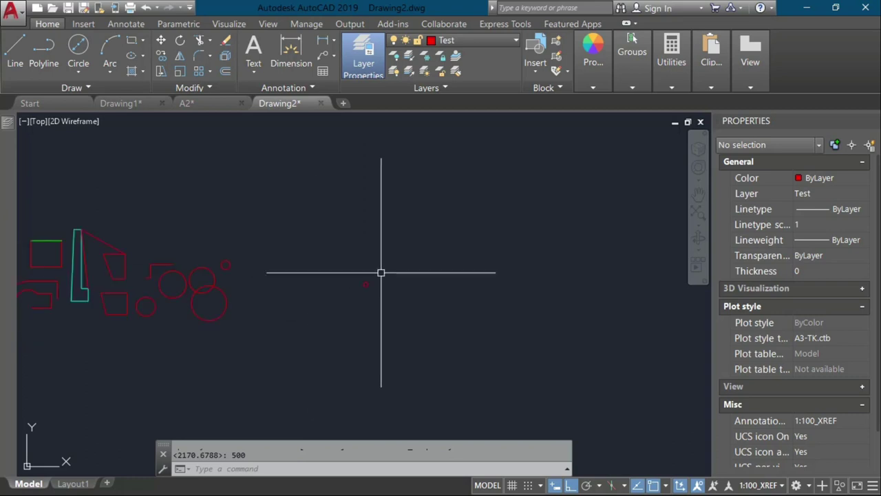
drag(381, 272, 315, 298)
key(Delete)
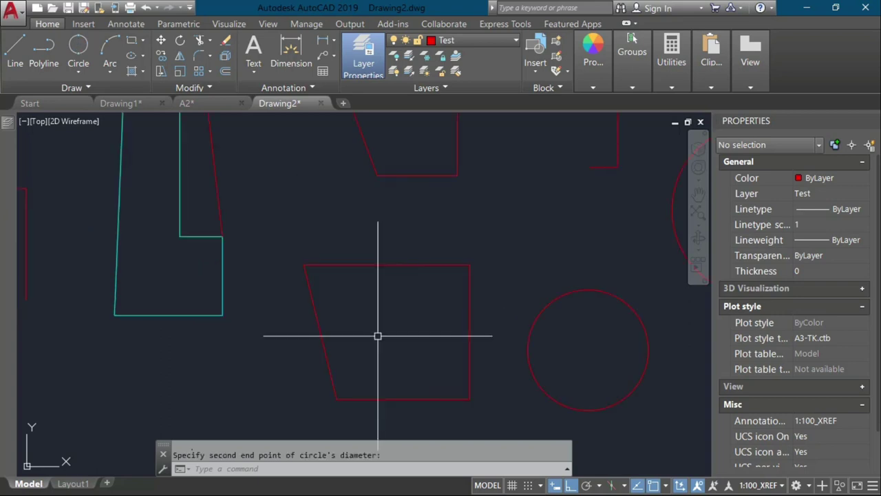
key(Escape)
key(space)
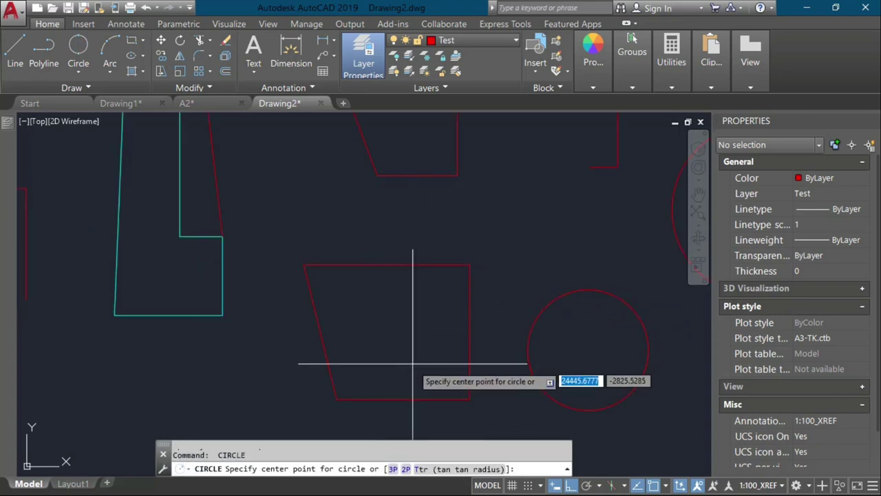
click(394, 398)
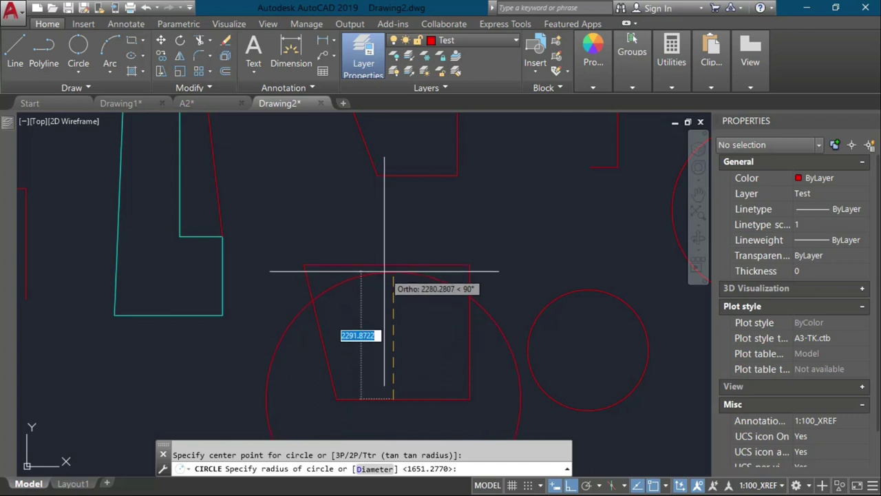
key(Escape)
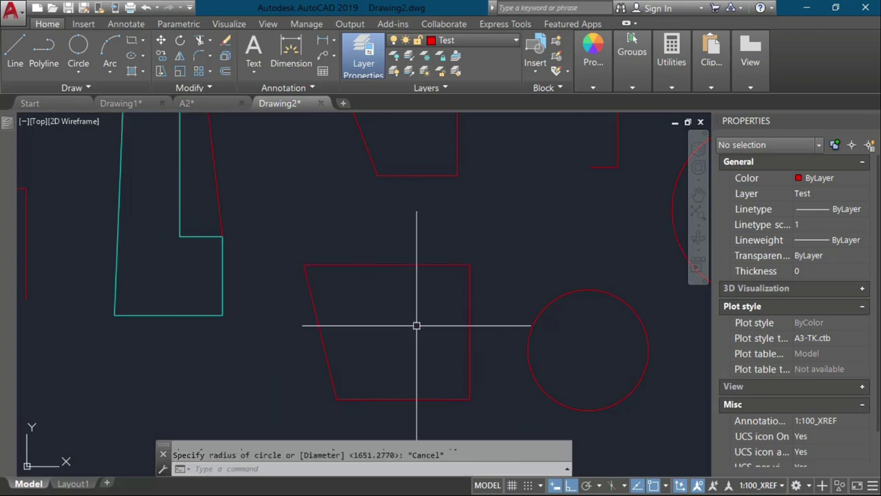
middle_drag(413, 387, 390, 340)
key(Return)
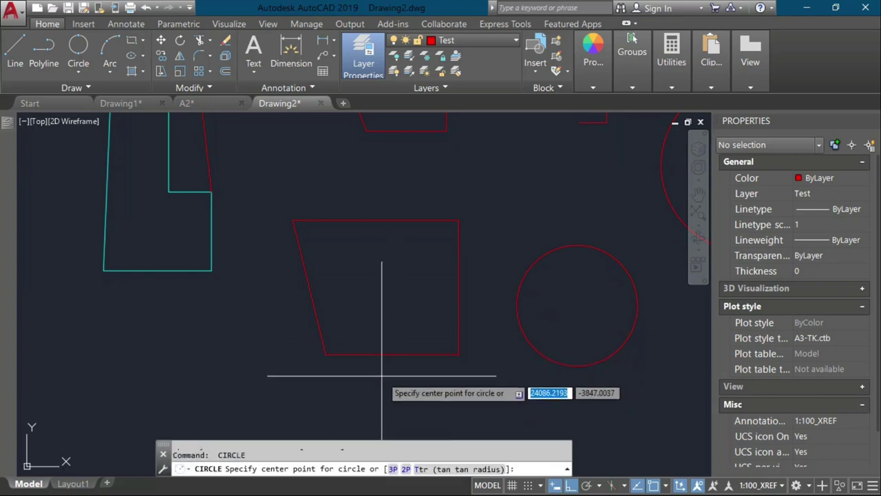
click(385, 360)
key(Escape)
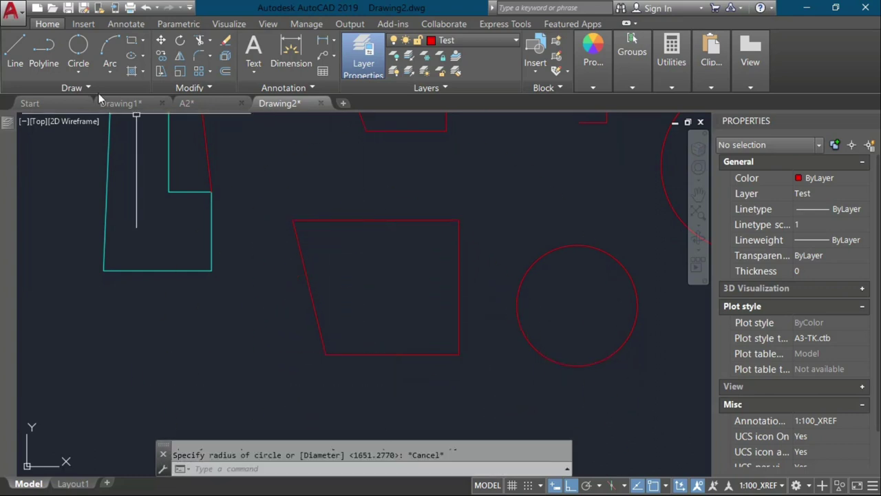
click(75, 77)
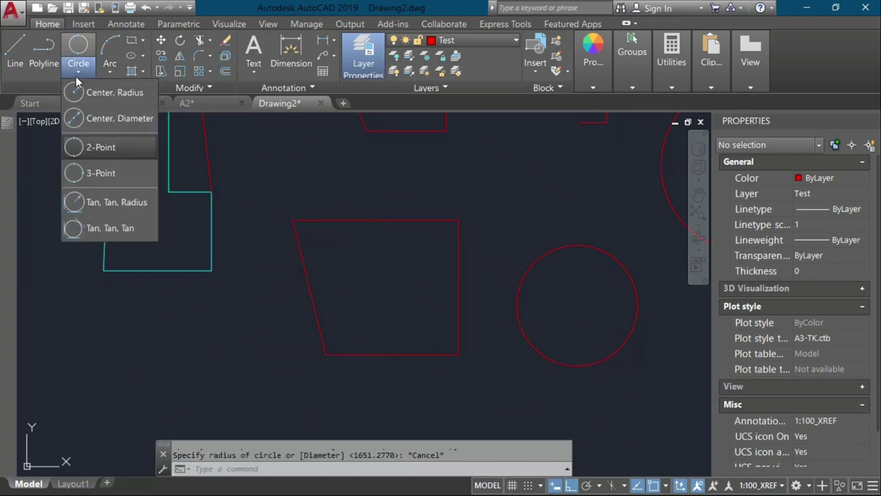
click(77, 144)
click(392, 354)
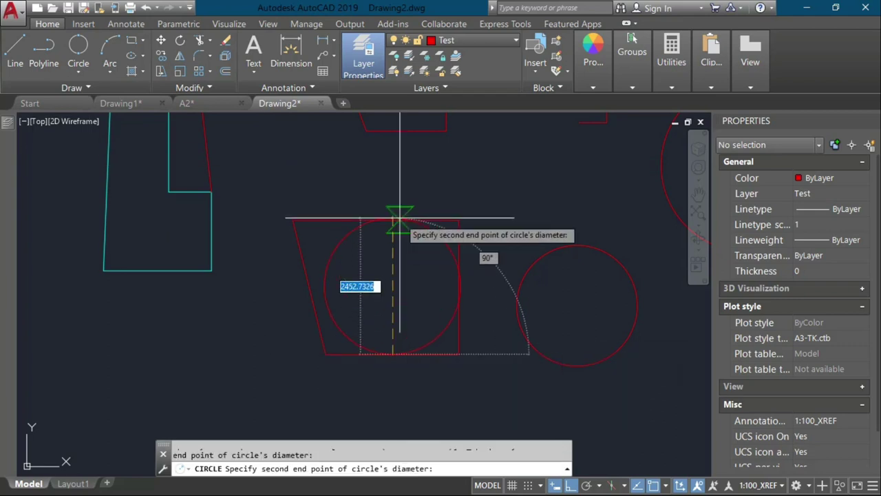
click(399, 219)
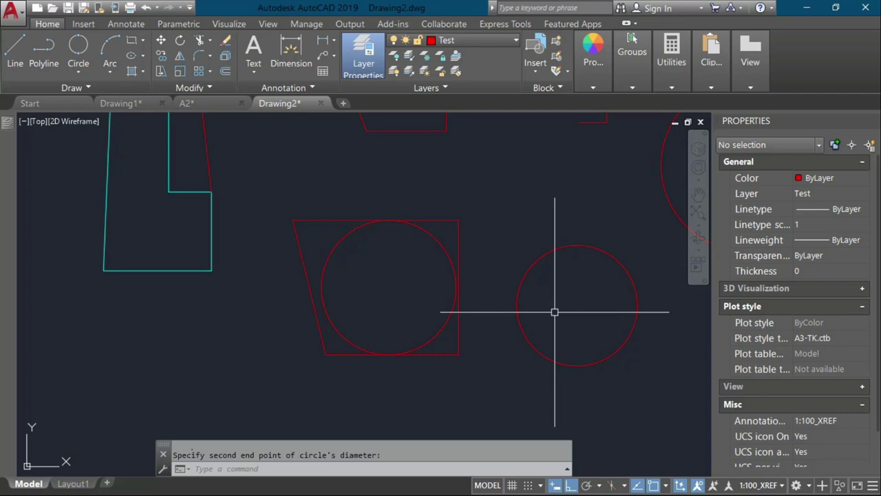
click(434, 240)
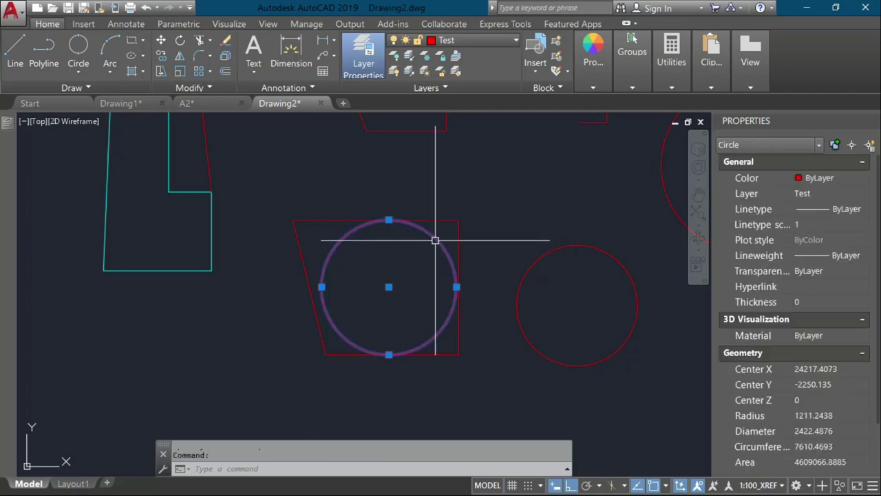
key(Delete)
Stretch the trapezoid's right edge further right using a crossing window and base point
text(s)
key(Return)
click(466, 191)
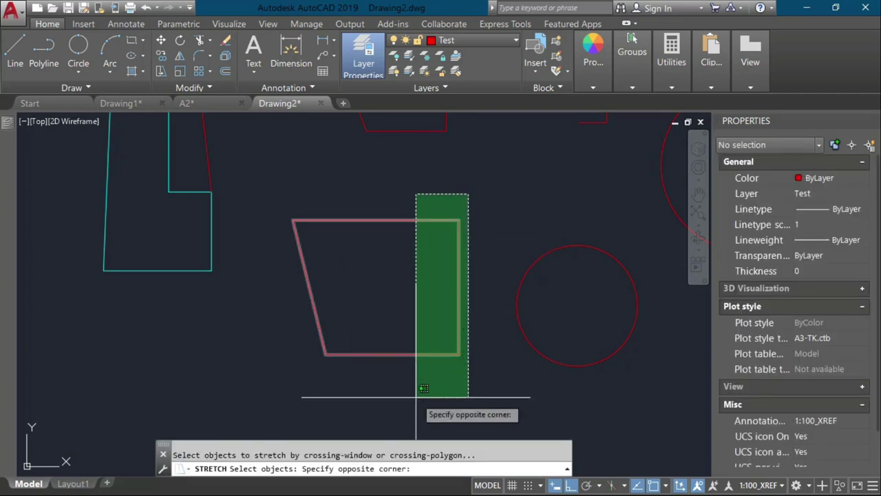
click(418, 387)
key(Return)
click(339, 397)
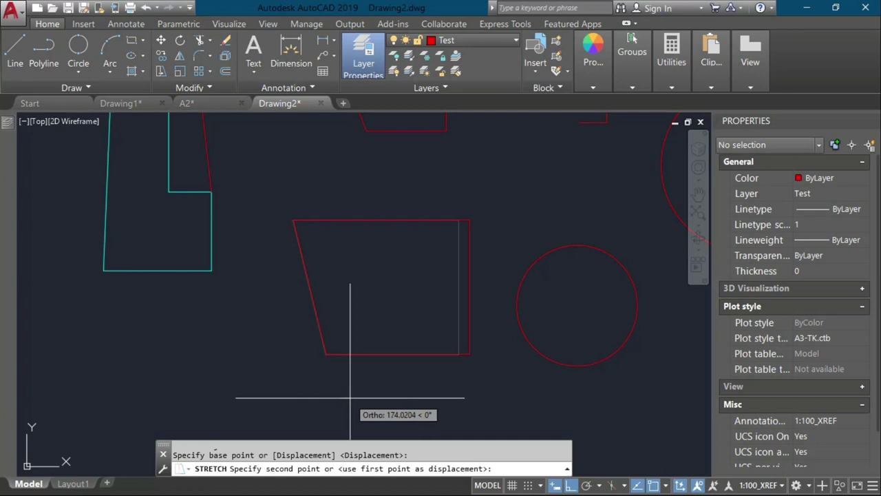
click(389, 396)
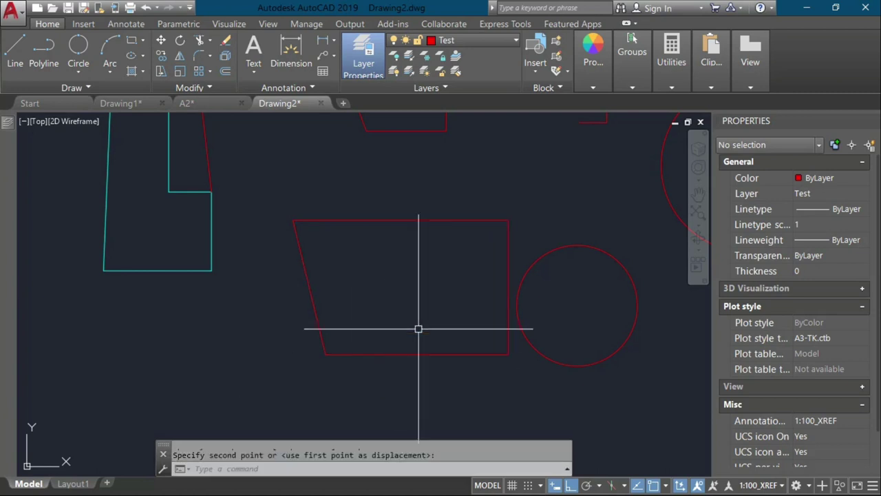
middle_drag(419, 324, 385, 324)
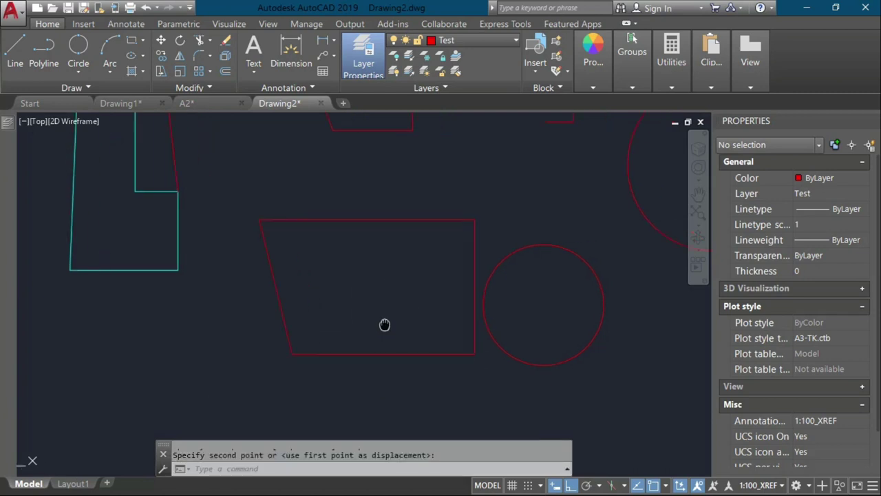
click(77, 74)
click(79, 172)
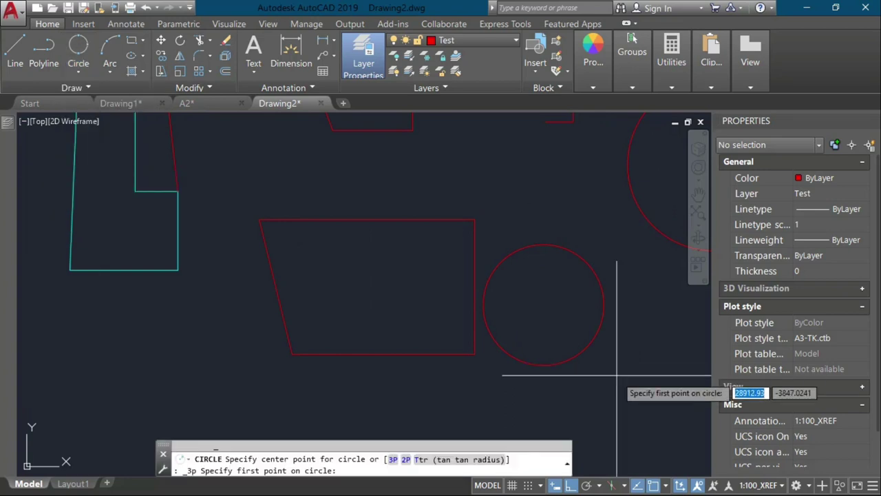
click(390, 353)
click(474, 274)
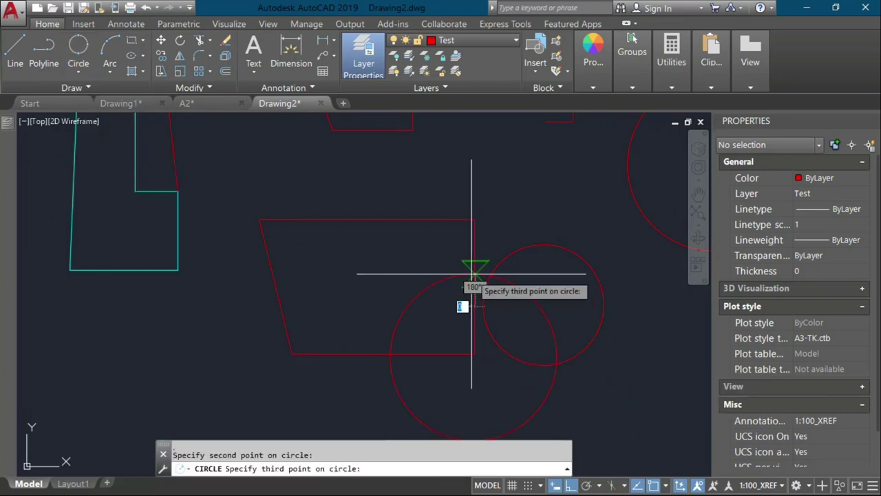
click(356, 220)
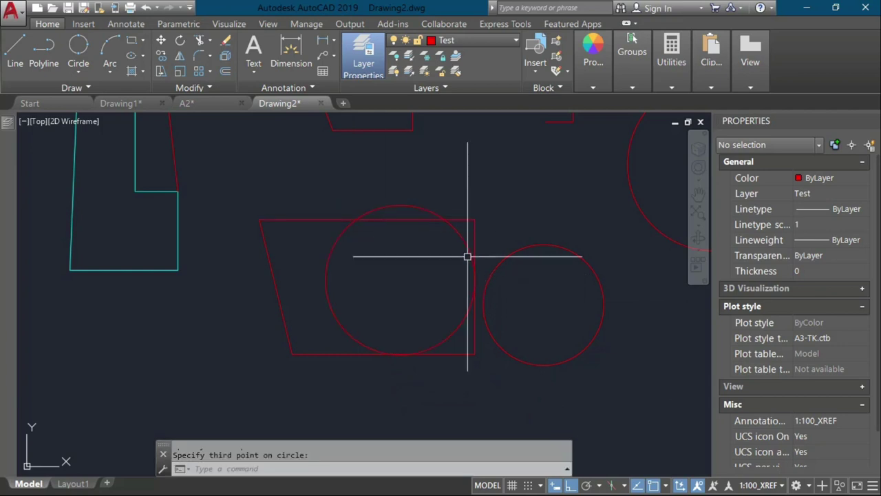
click(433, 338)
click(277, 311)
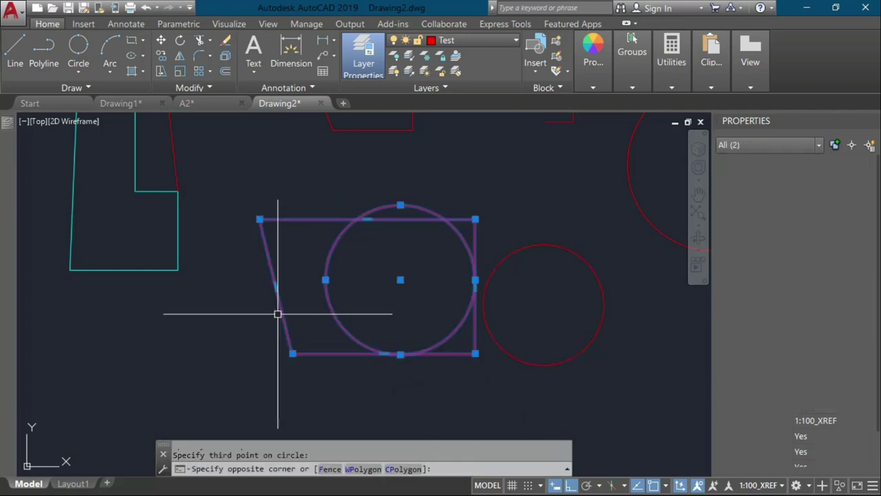
key(Escape)
click(345, 299)
click(328, 310)
key(Delete)
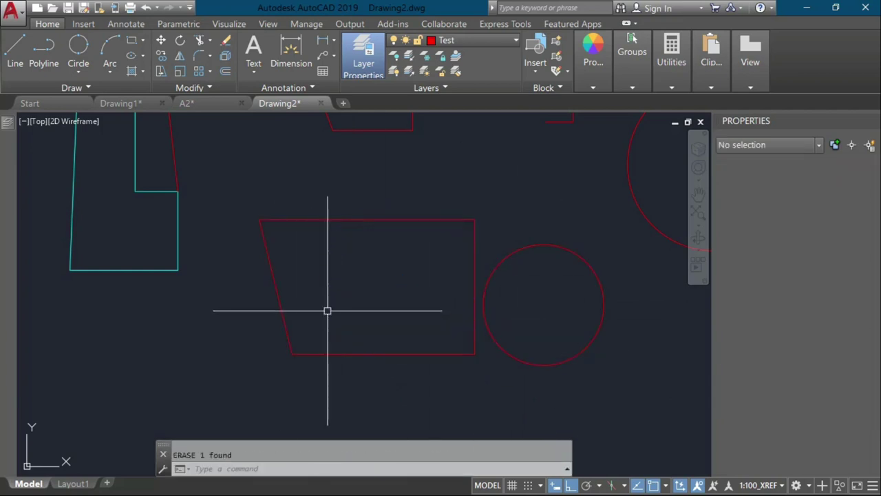
click(78, 71)
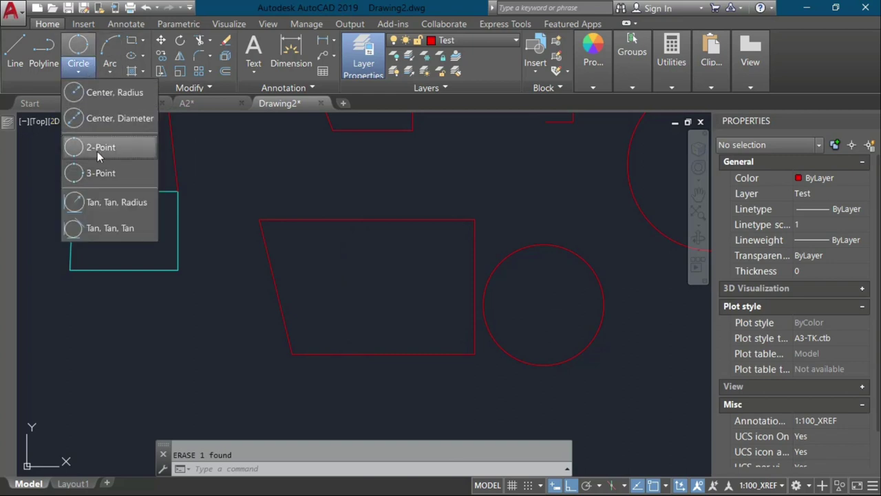
click(97, 171)
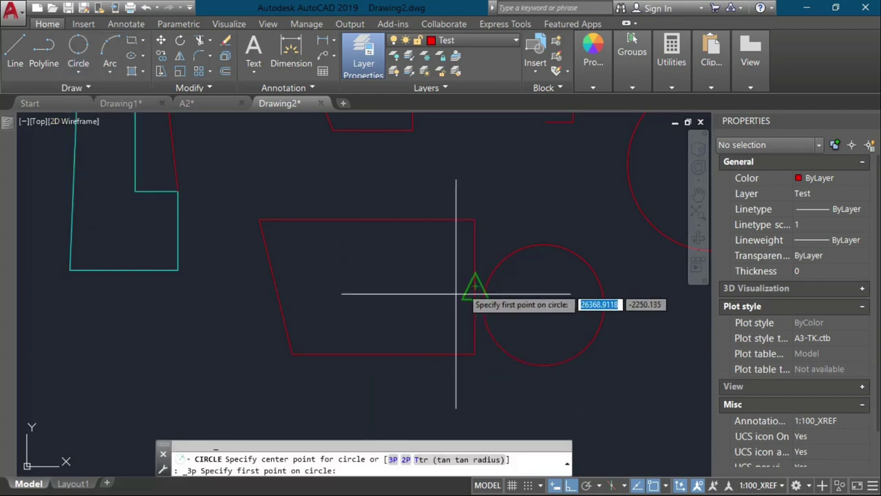
click(383, 353)
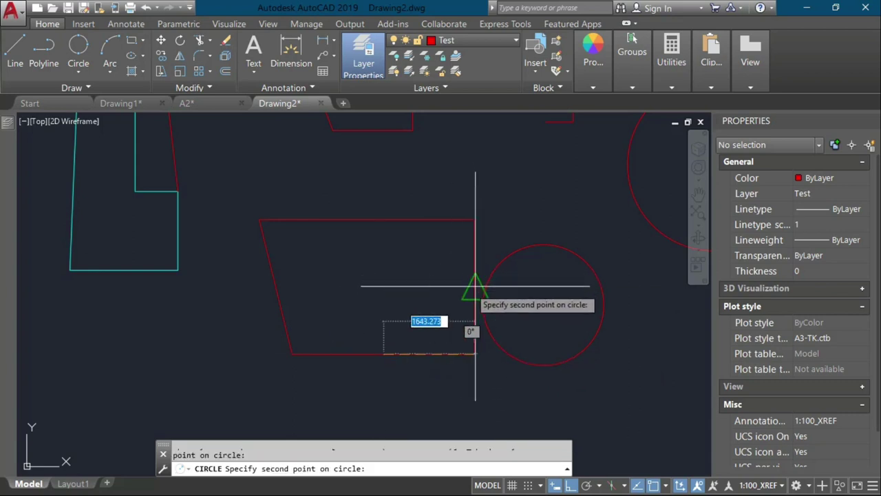
click(474, 285)
click(391, 220)
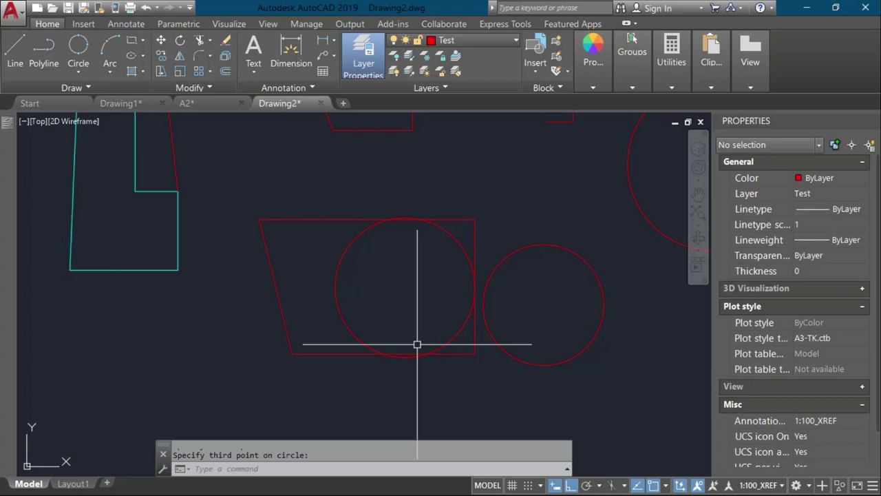
click(444, 236)
click(442, 220)
key(Delete)
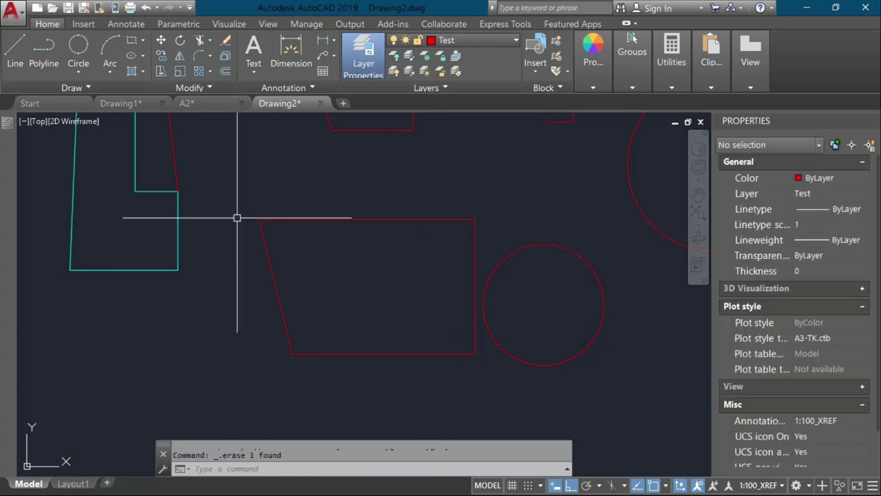
Draw a radius-50 Tan, Tan, Radius circle on the right and bottom edges, then erase it
click(80, 74)
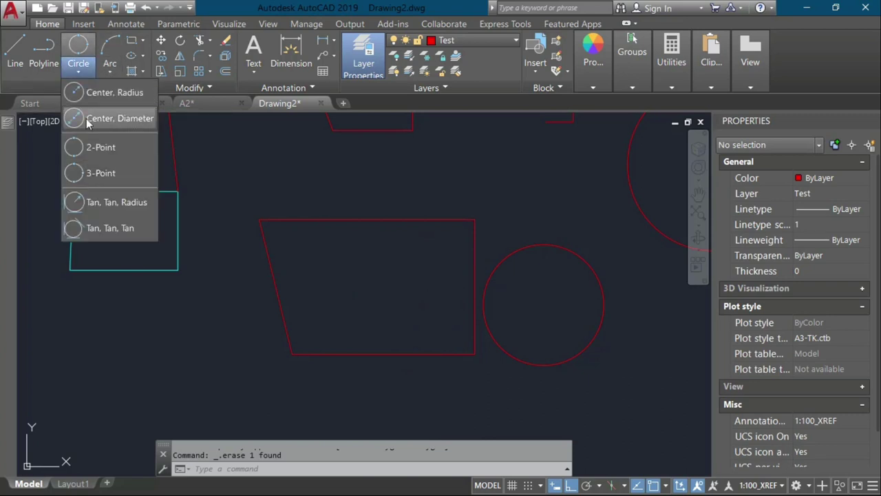
click(100, 203)
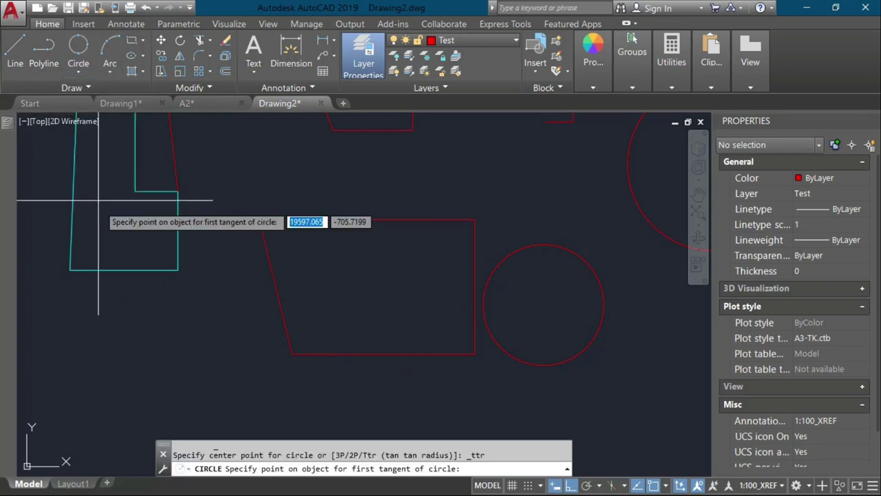
click(473, 279)
click(367, 353)
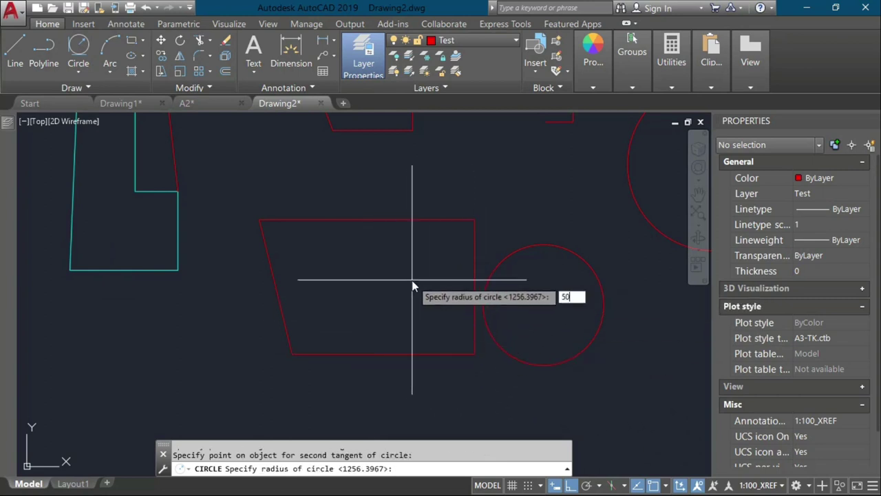
key(Return)
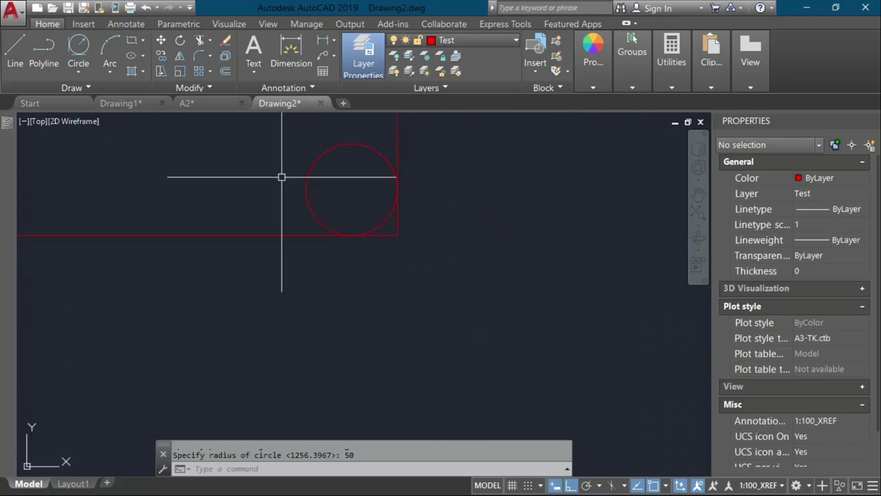
click(320, 174)
click(278, 189)
key(Delete)
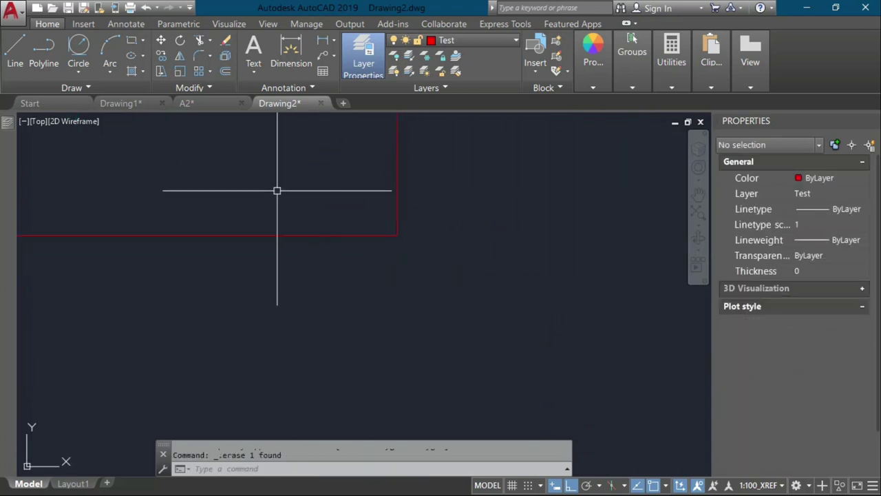
Draw a radius-600 circle tangent to the vertical and bottom red lines
click(77, 71)
click(103, 189)
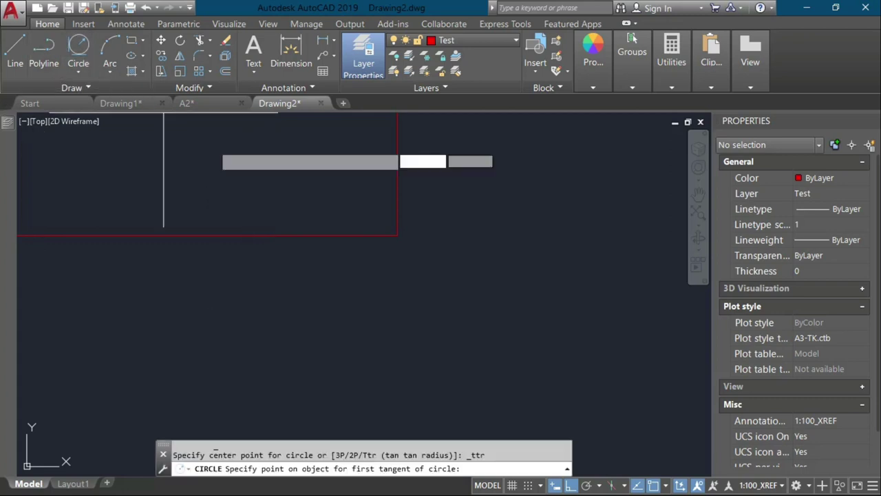
scroll(413, 277, down, 2)
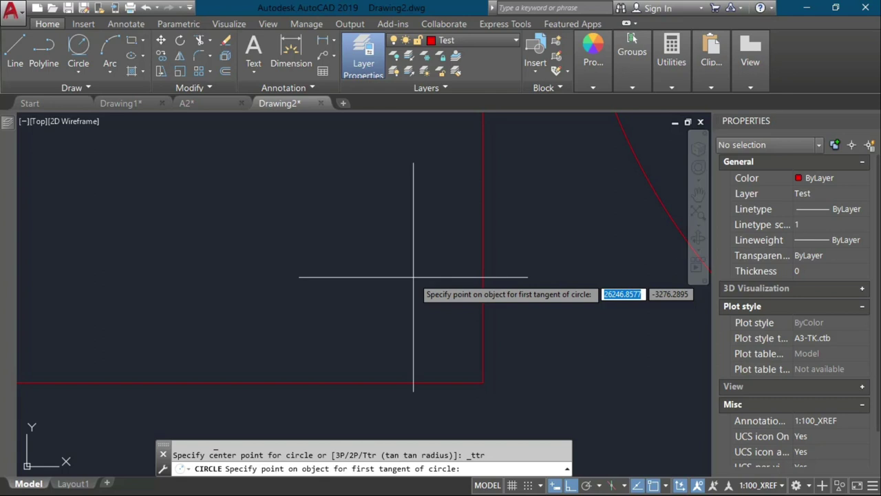
click(482, 176)
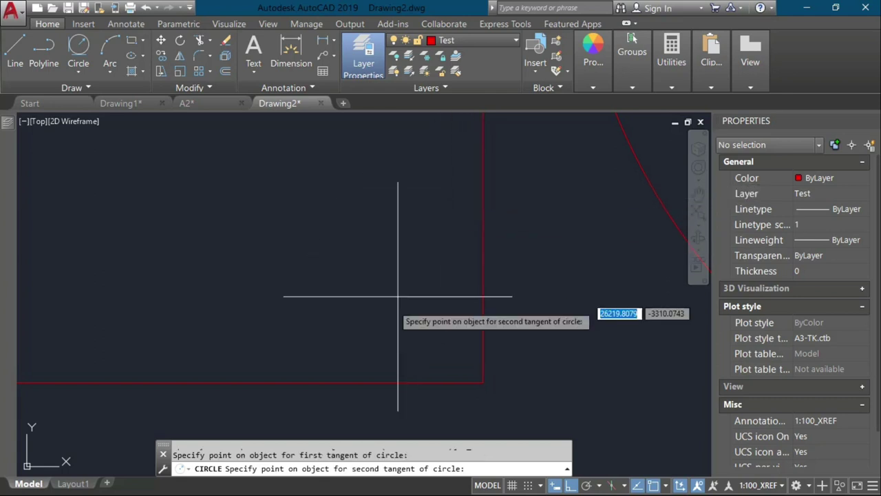
click(336, 378)
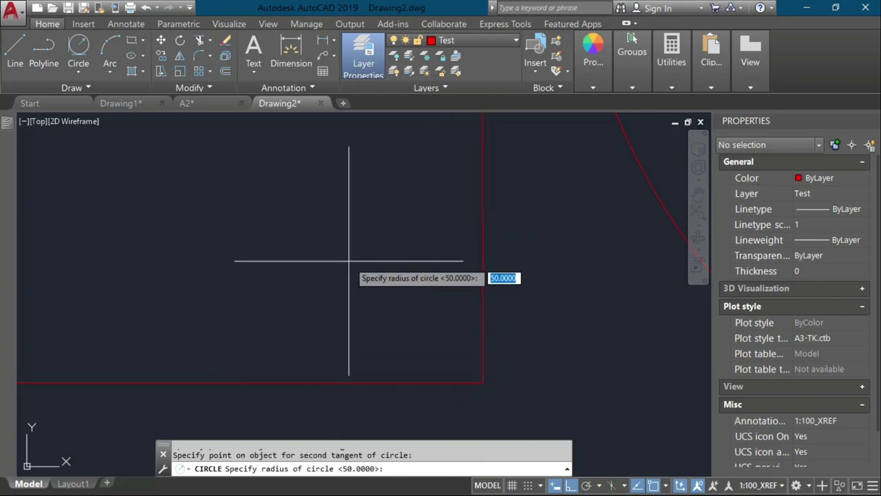
key(Return)
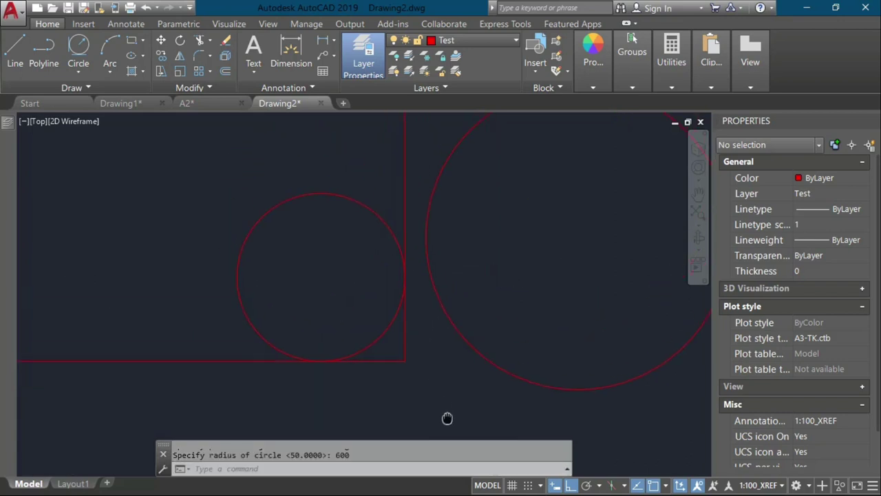
scroll(386, 315, down, 4)
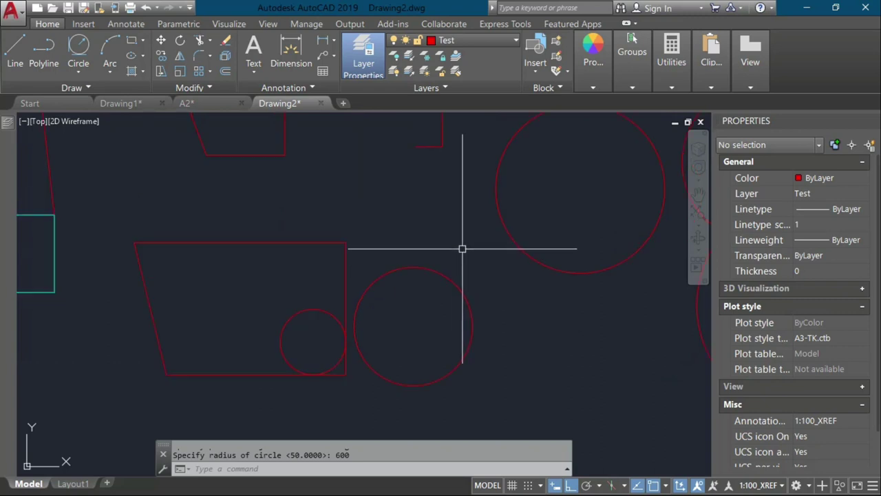
Draw a Tan, Tan, Tan circle touching the quadrilateral's bottom, right and top edges
click(83, 74)
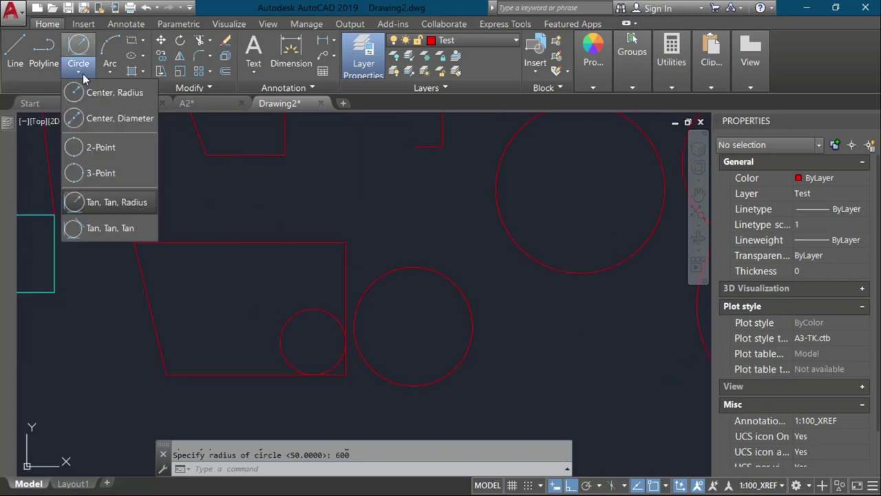
click(83, 230)
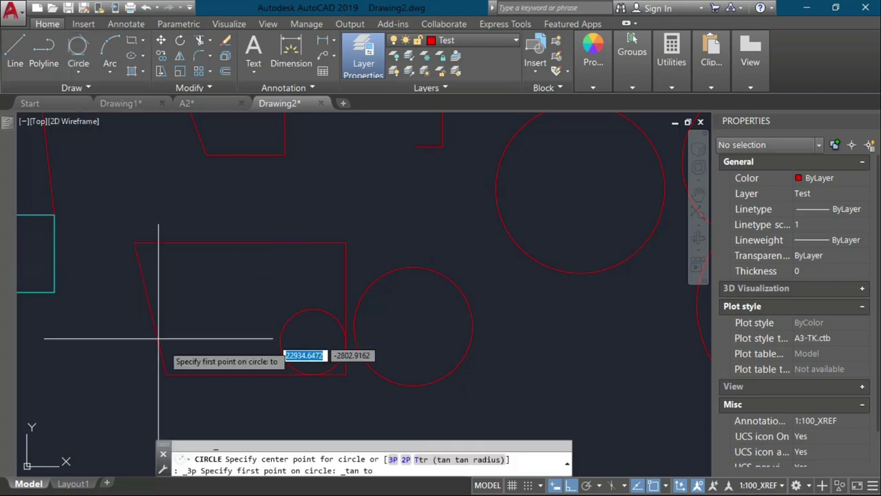
click(206, 372)
click(346, 277)
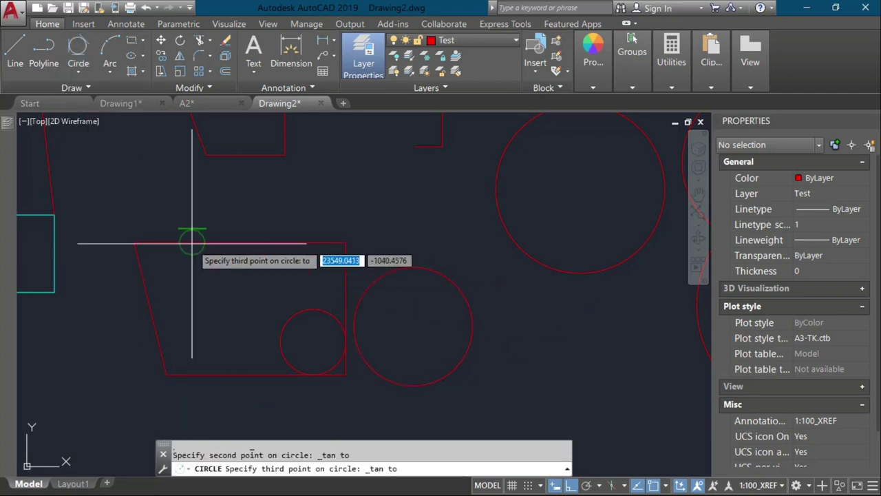
click(191, 246)
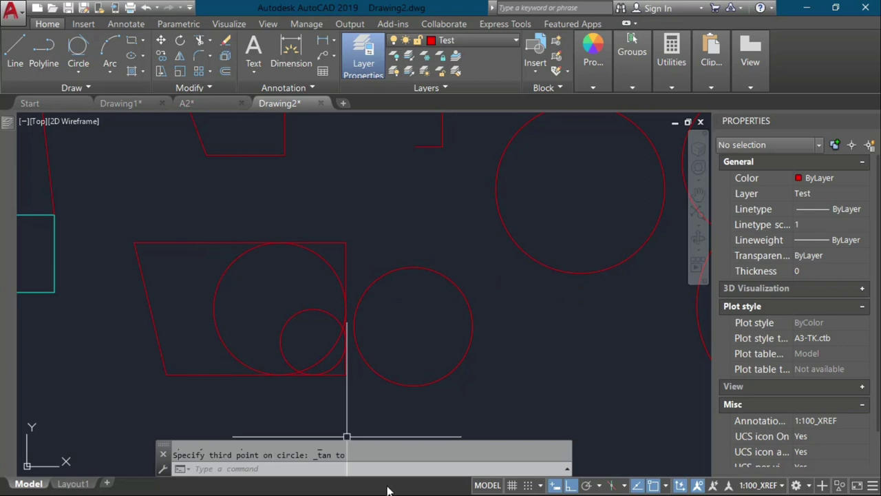
click(88, 73)
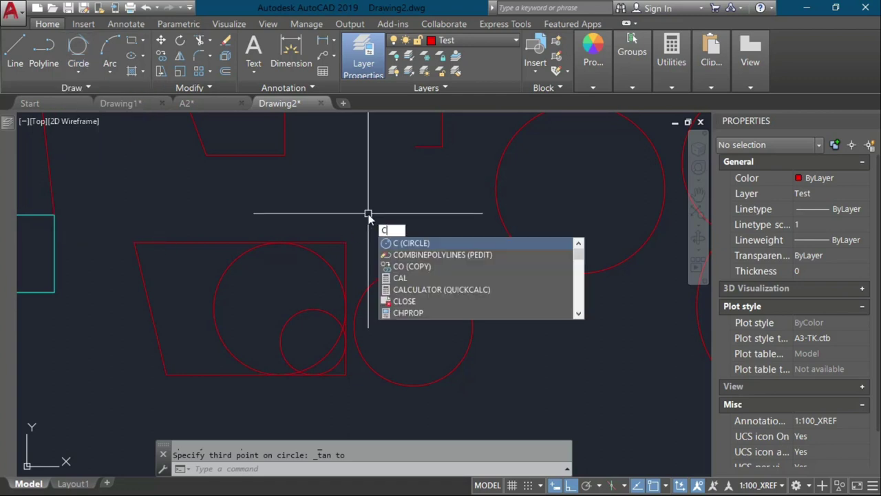
key(Return)
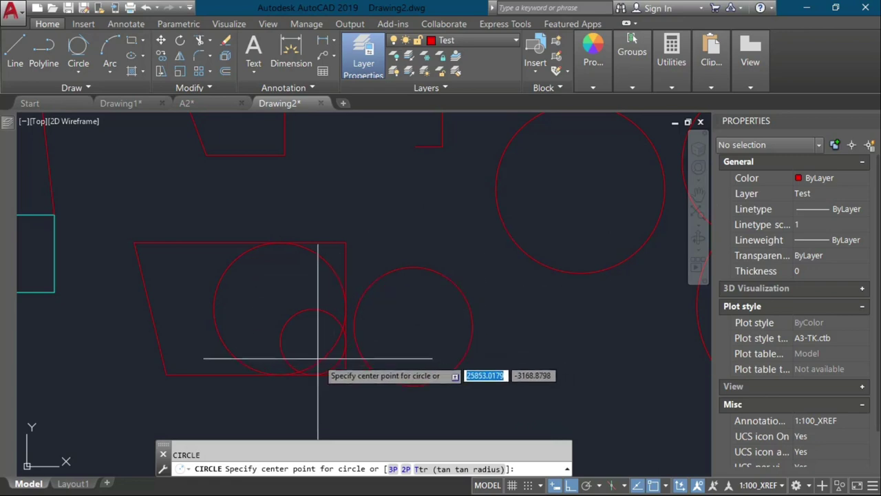
key(Escape)
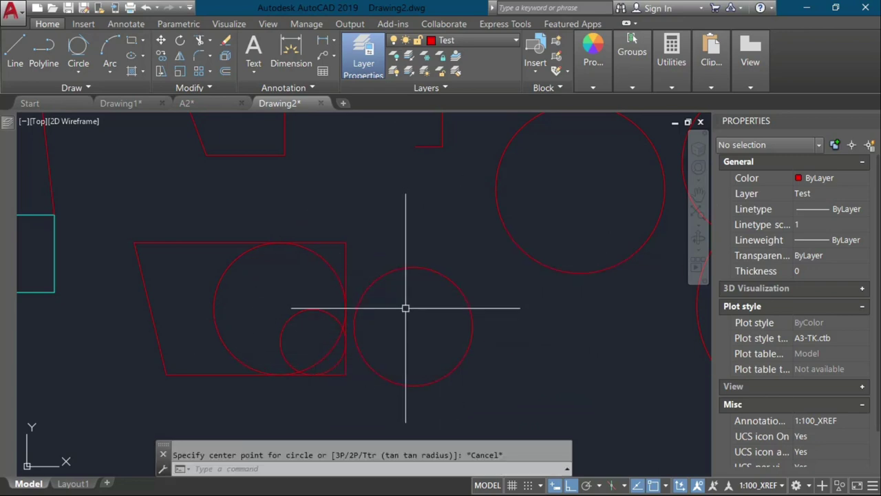
text(os)
key(Return)
click(728, 416)
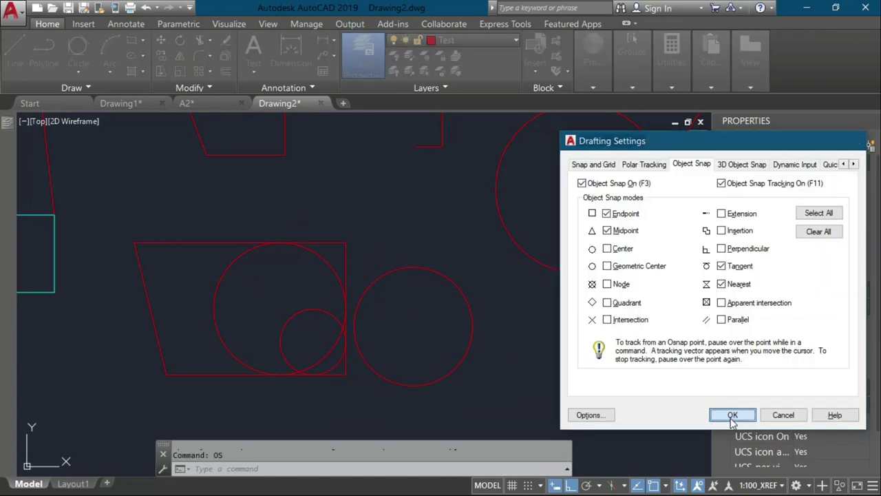
text(l)
key(Return)
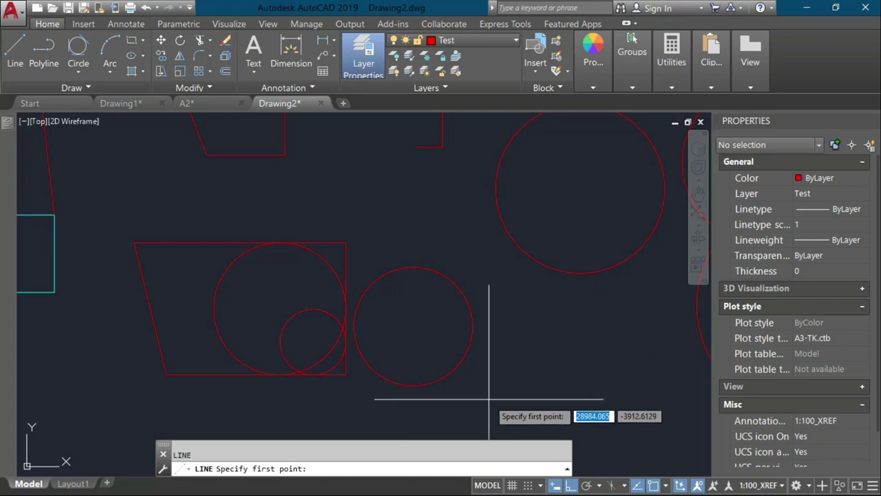
key(Escape)
text(h)
key(Return)
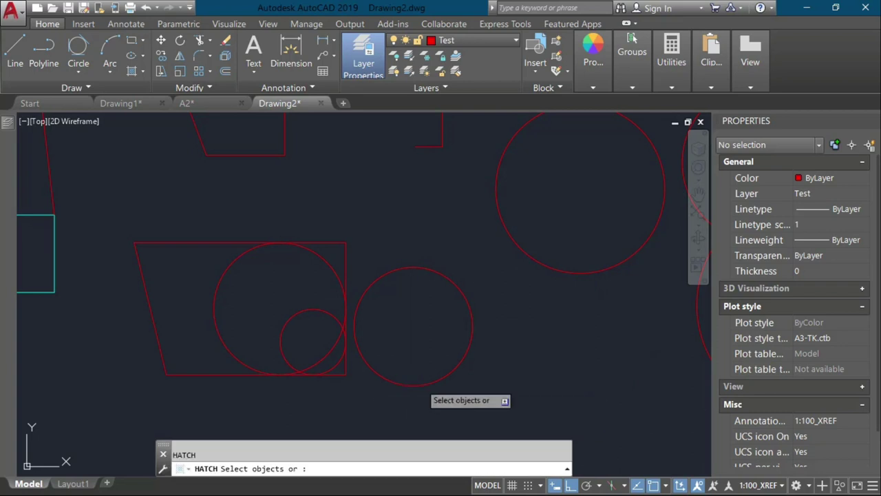
key(Escape)
text(x)
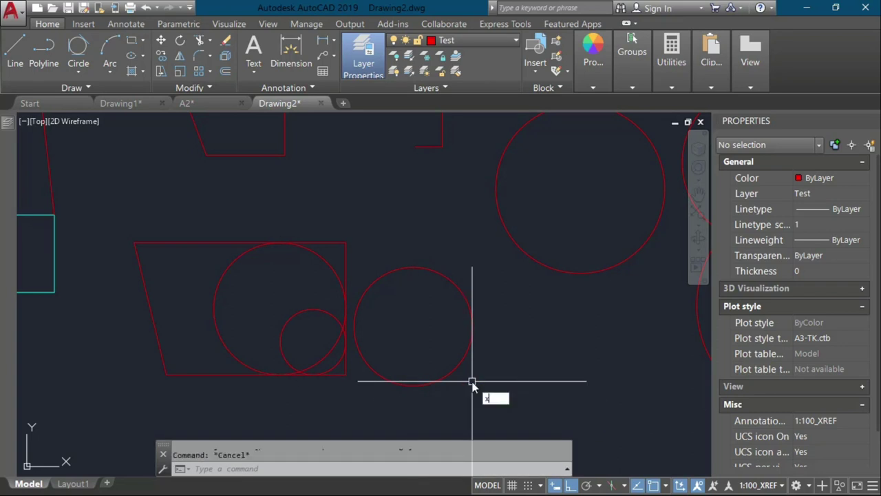
text(l)
key(Return)
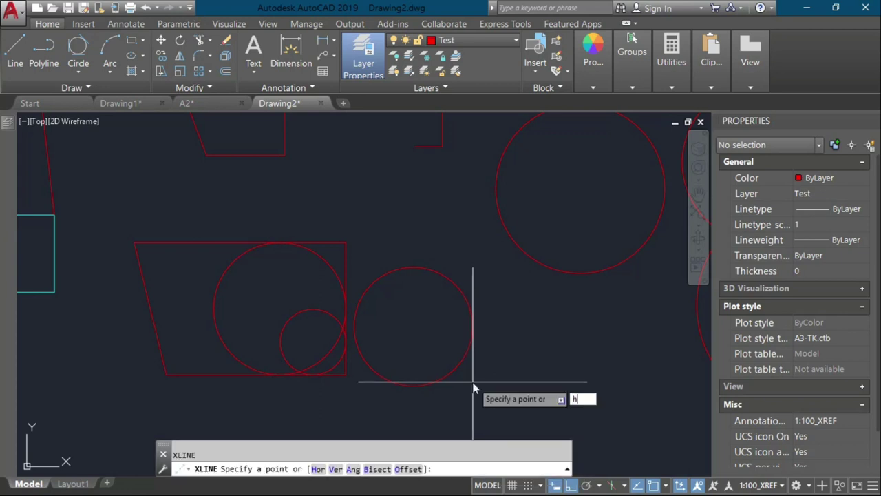
text(h)
key(Return)
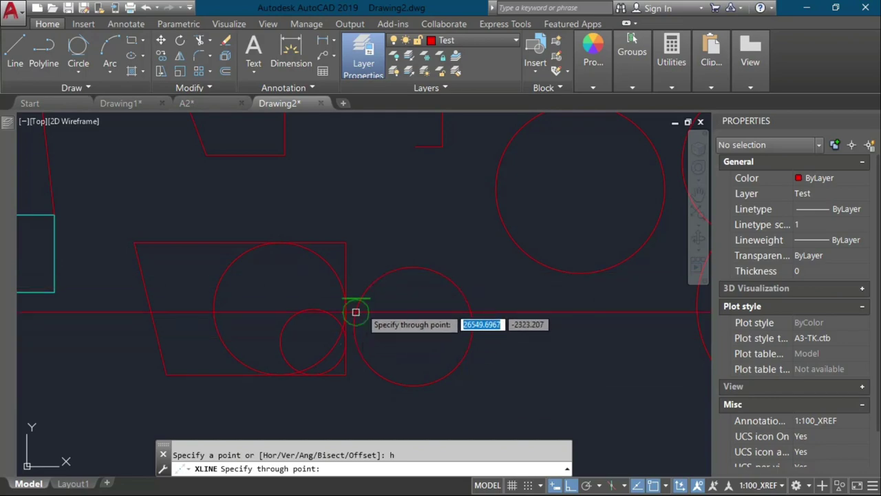
key(Escape)
Swap the Tangent object snap for Quadrant in the OS settings
text(os)
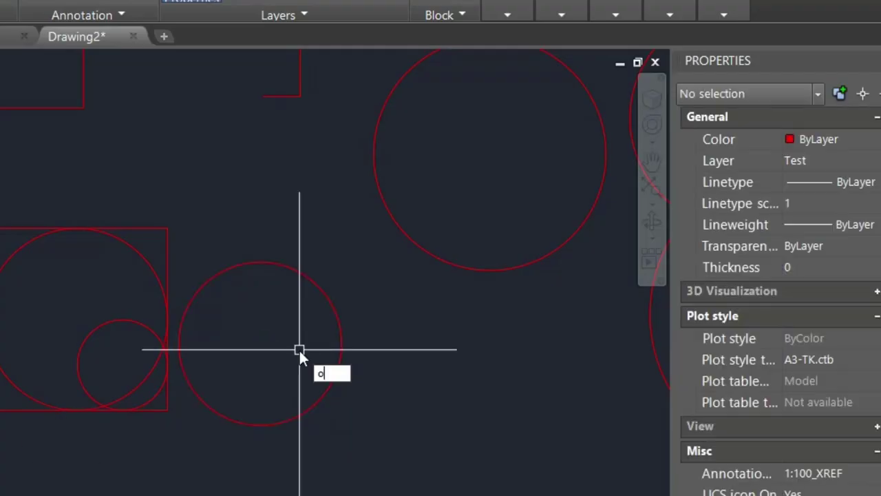
key(Return)
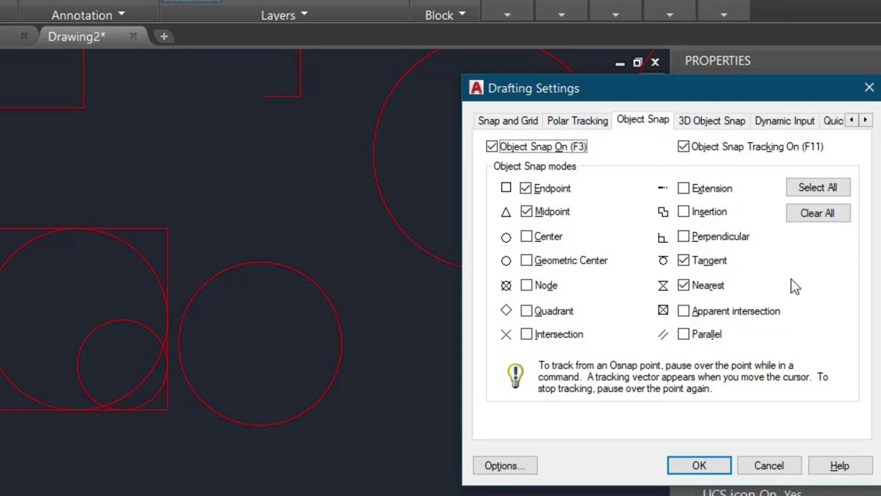
click(704, 261)
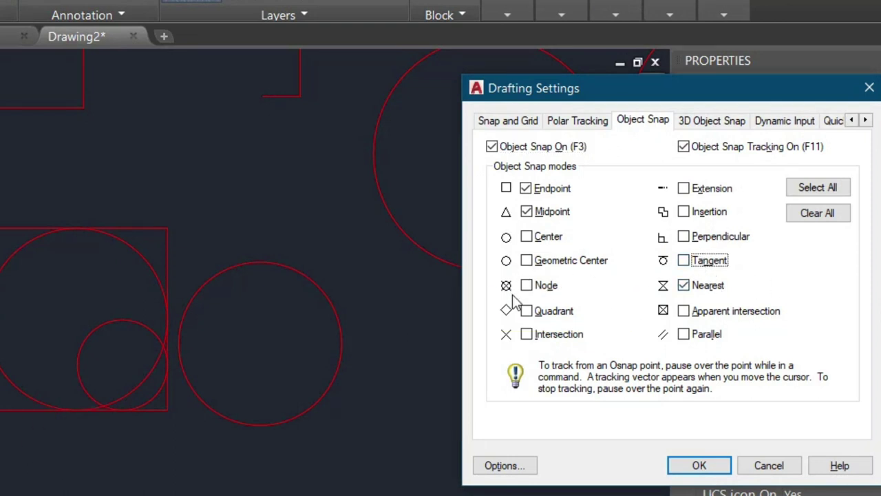
click(526, 310)
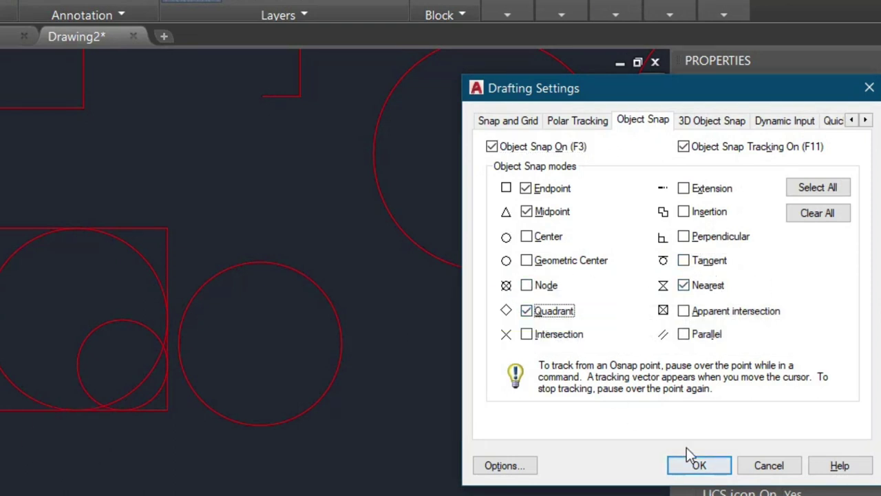
click(698, 467)
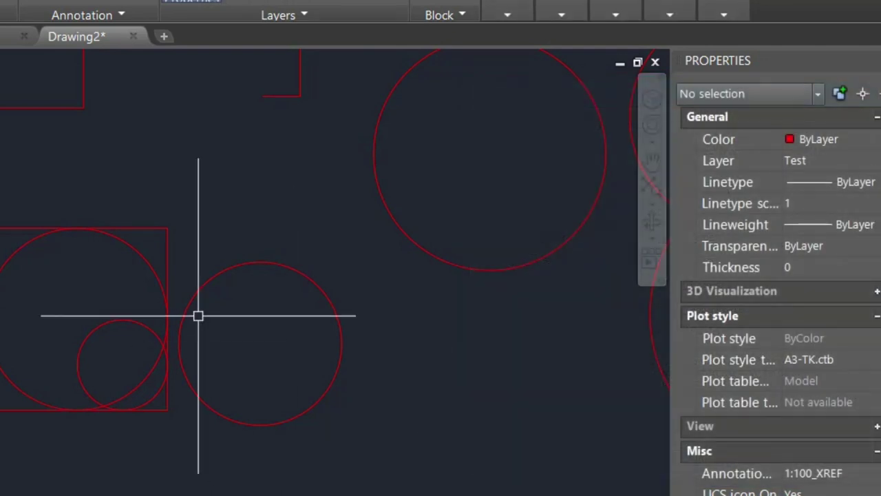
Draw a closed diamond of lines joining the circle's four quadrant points
click(261, 261)
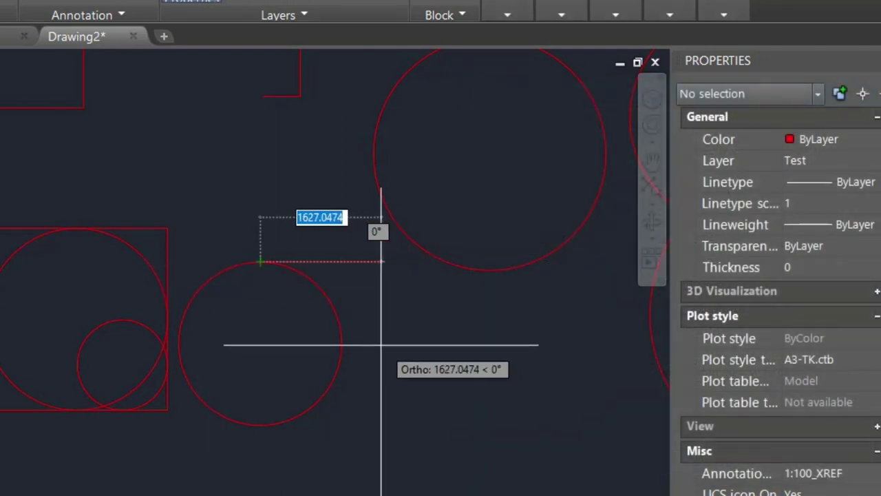
click(341, 342)
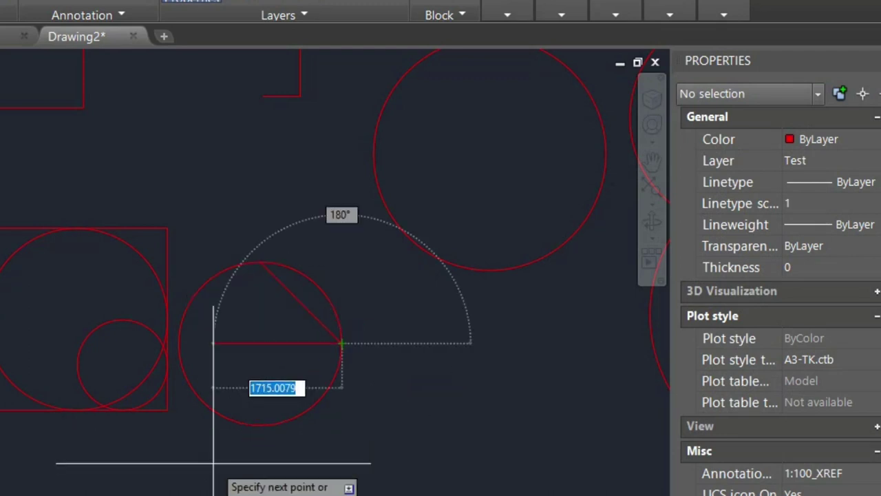
click(261, 425)
click(179, 342)
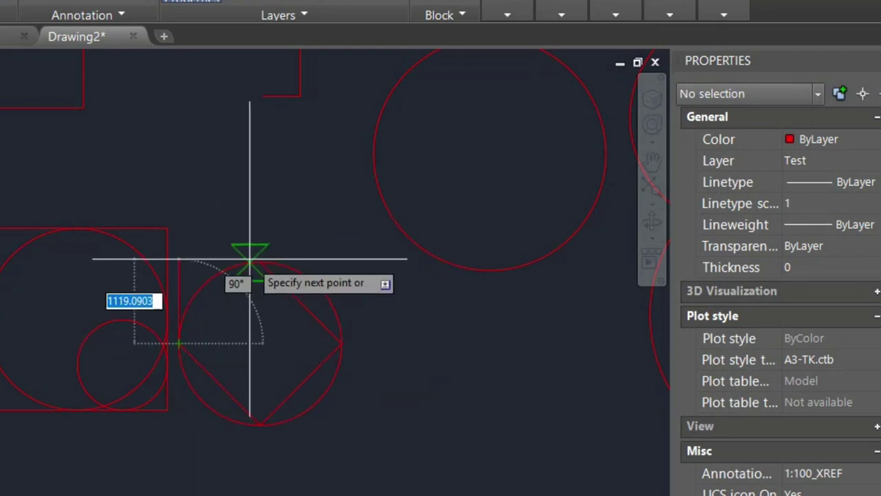
click(252, 260)
key(Return)
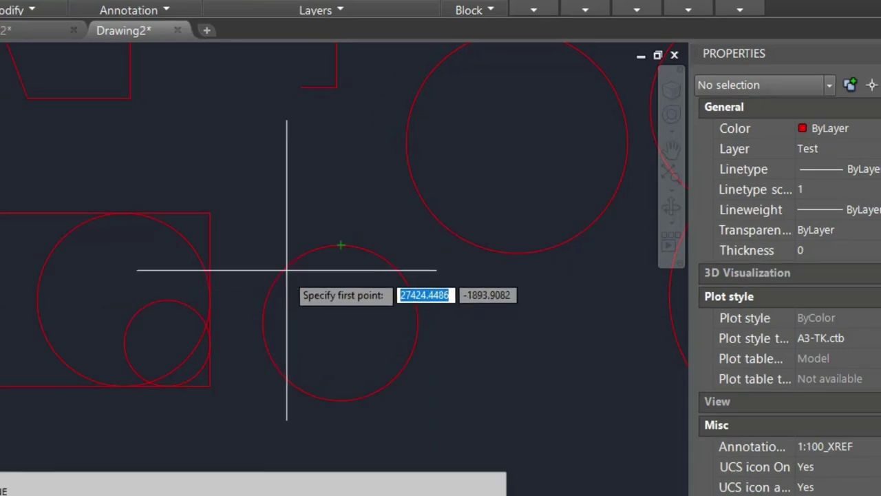
Cancel the pending line and enable the Center object snap via OS
key(Escape)
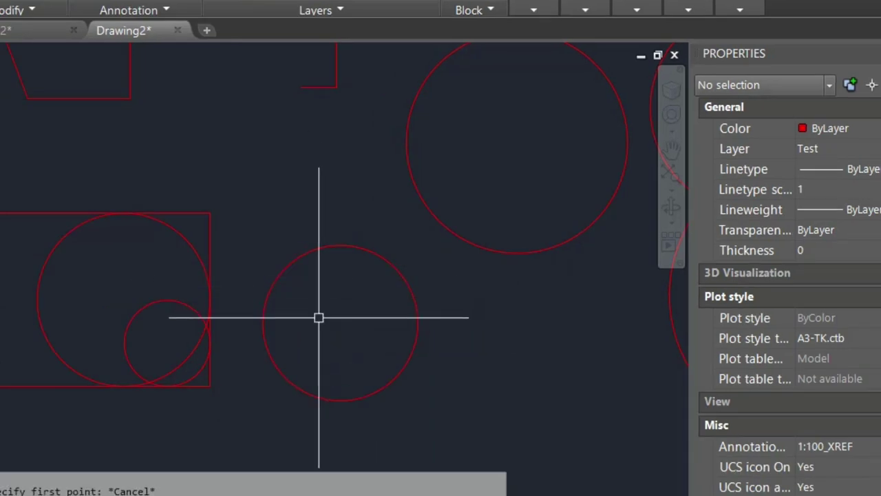
text(os)
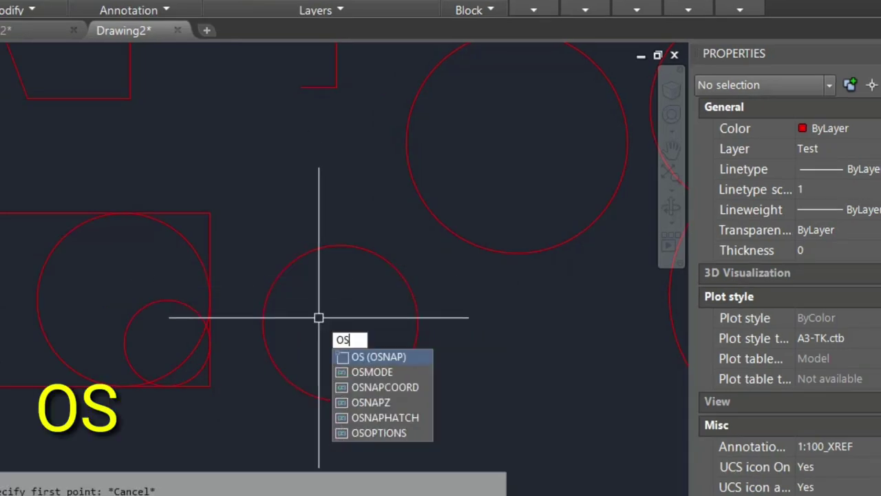
key(Return)
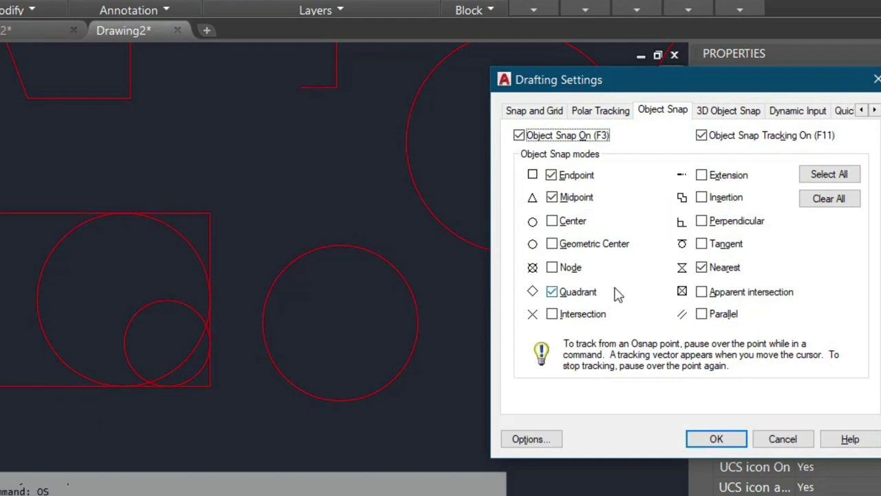
click(571, 221)
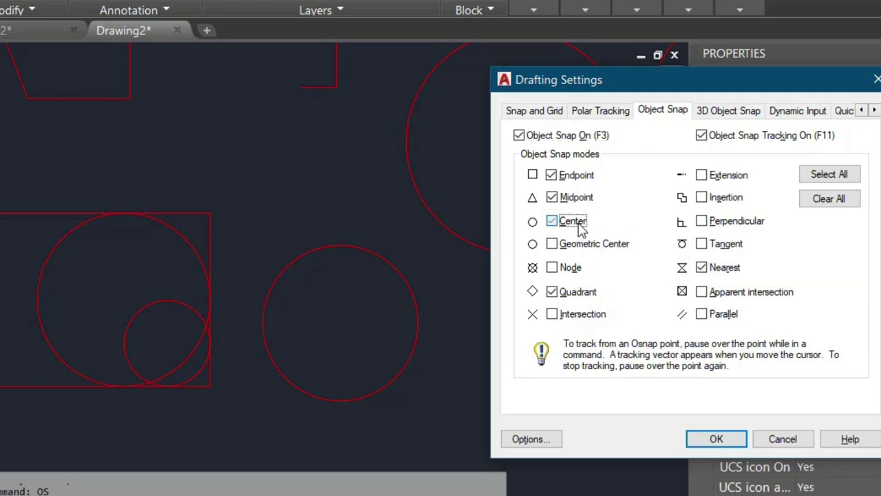
click(718, 439)
text(L)
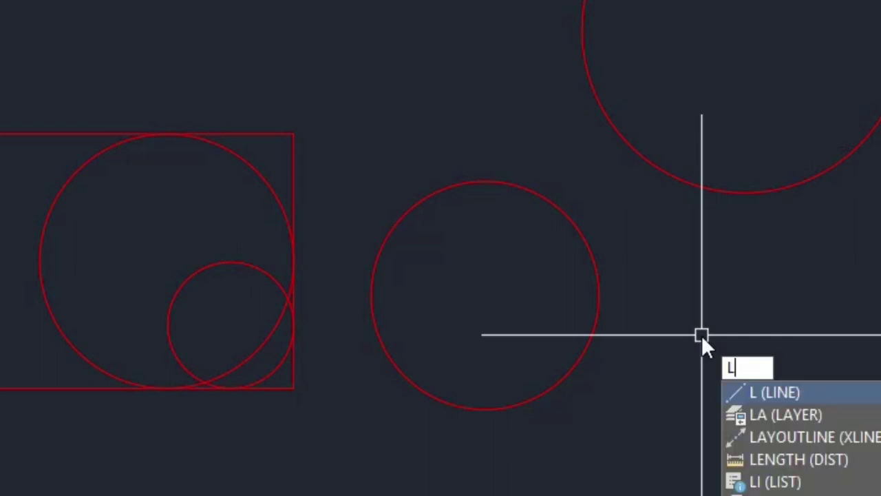
key(Return)
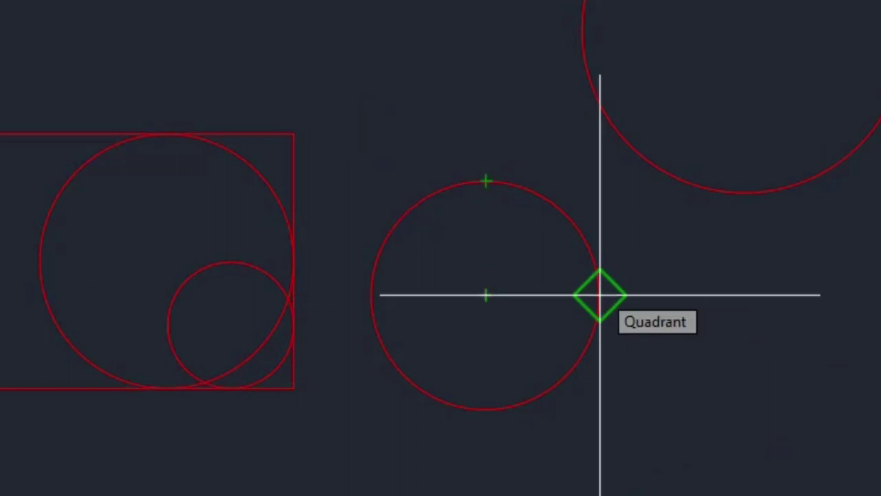
key(Escape)
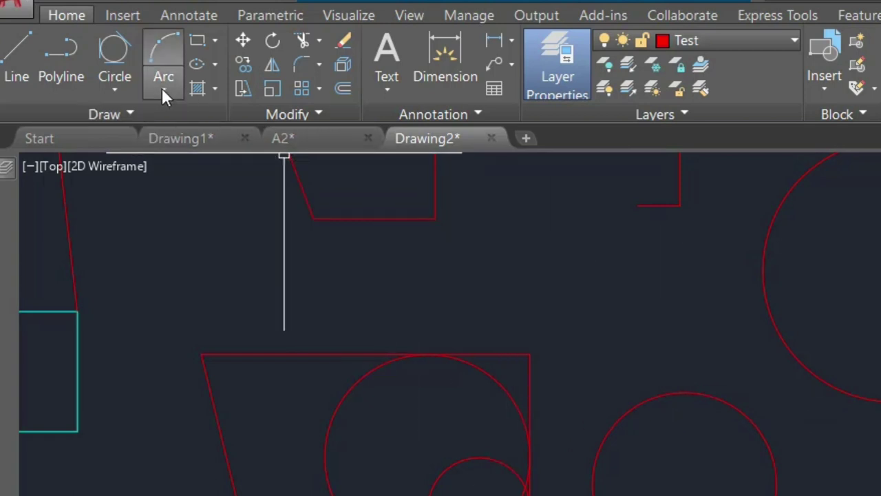
click(162, 86)
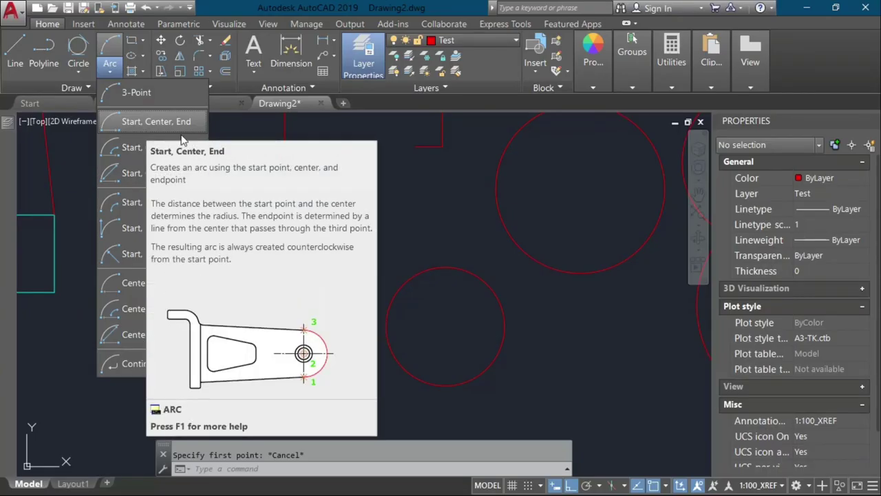
click(543, 367)
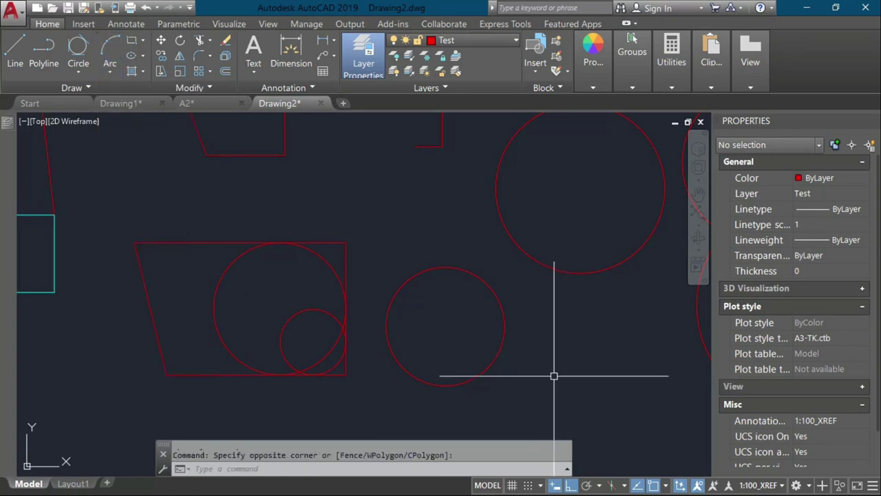
Draw a PL polyline: a horizontal segment, then an arc ending at the large circle's bottom quadrant
text(pl)
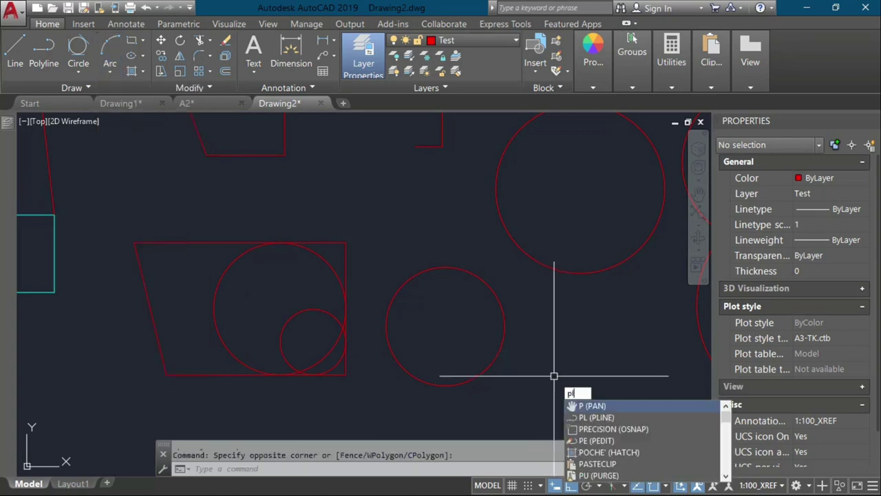
key(Return)
click(555, 376)
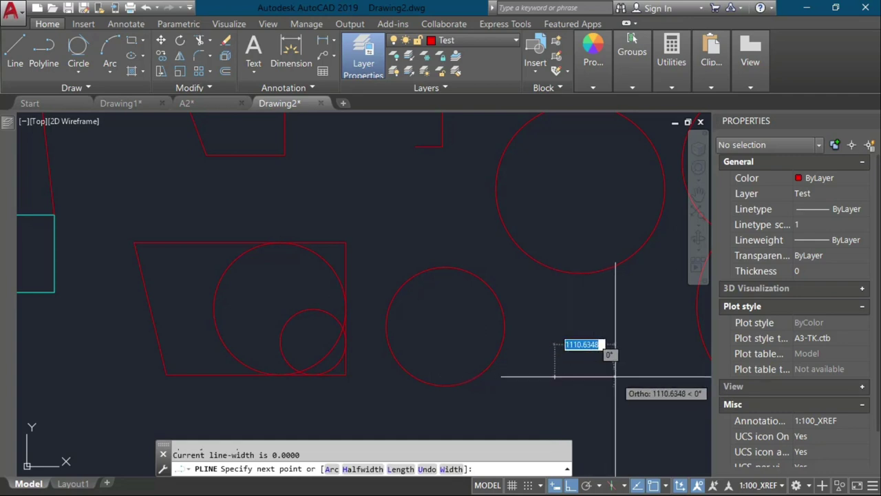
click(616, 377)
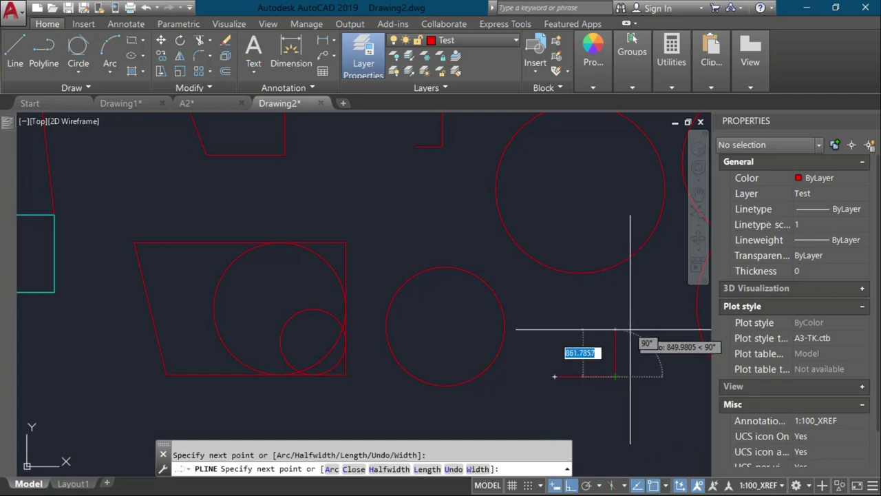
text(a)
key(Return)
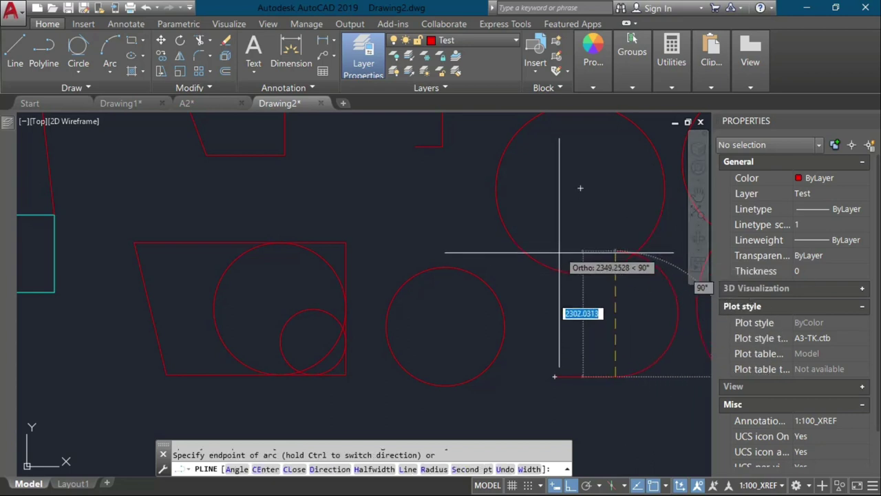
click(580, 272)
key(Return)
click(649, 271)
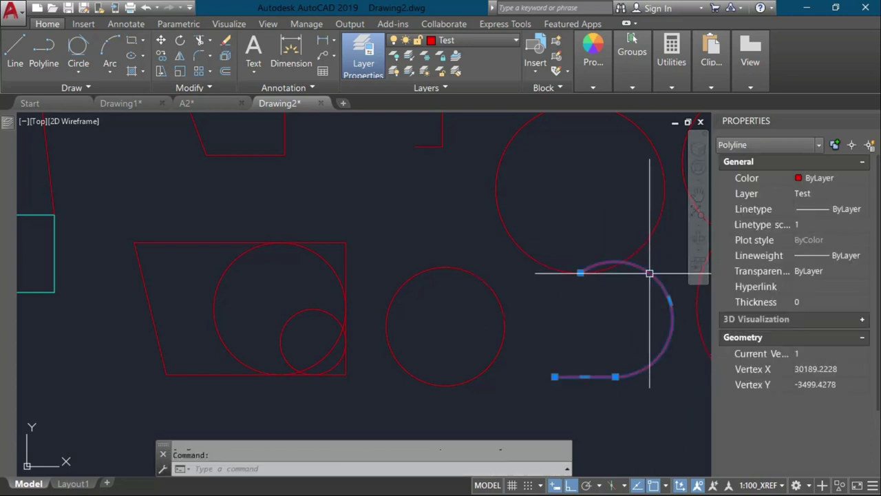
key(Escape)
Pan to empty space and begin a three-point arc, then cancel it
scroll(291, 309, down, 5)
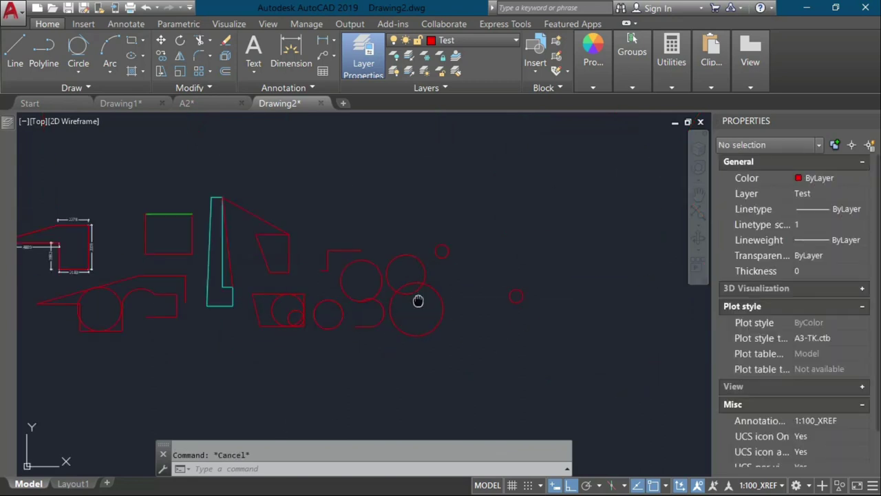
scroll(388, 285, up, 6)
scroll(475, 305, up, 4)
middle_drag(465, 309, 557, 291)
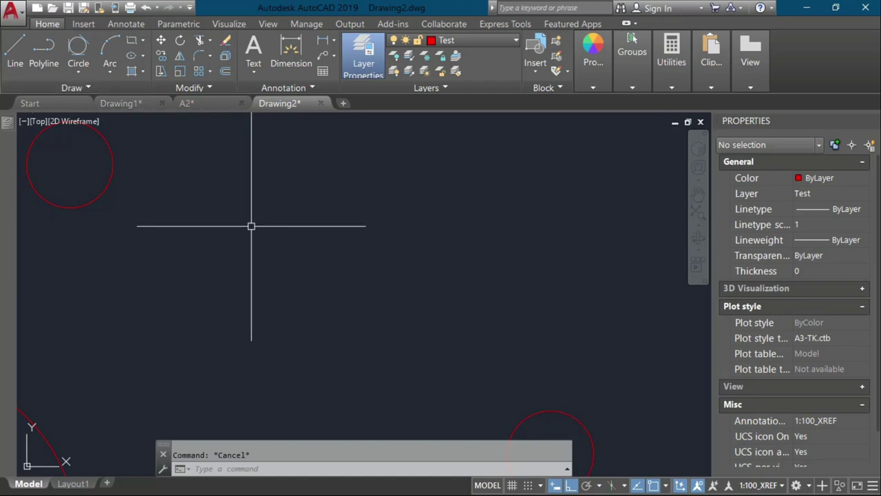
text(A)
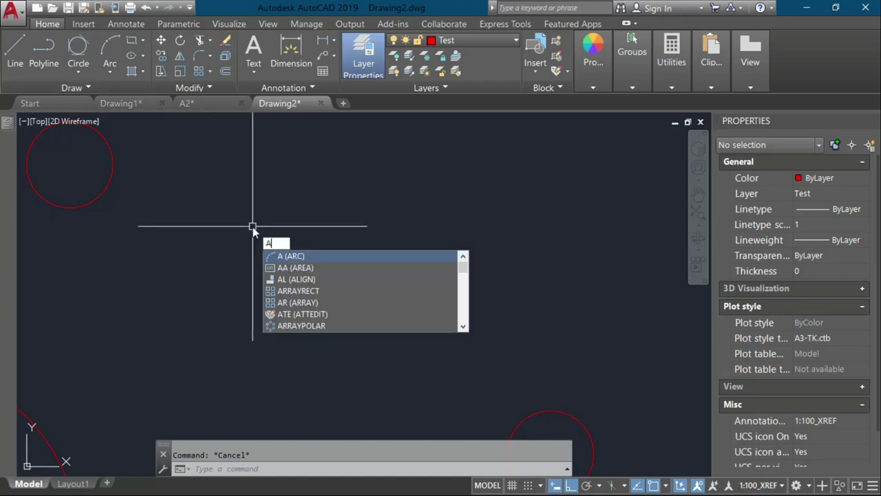
key(Return)
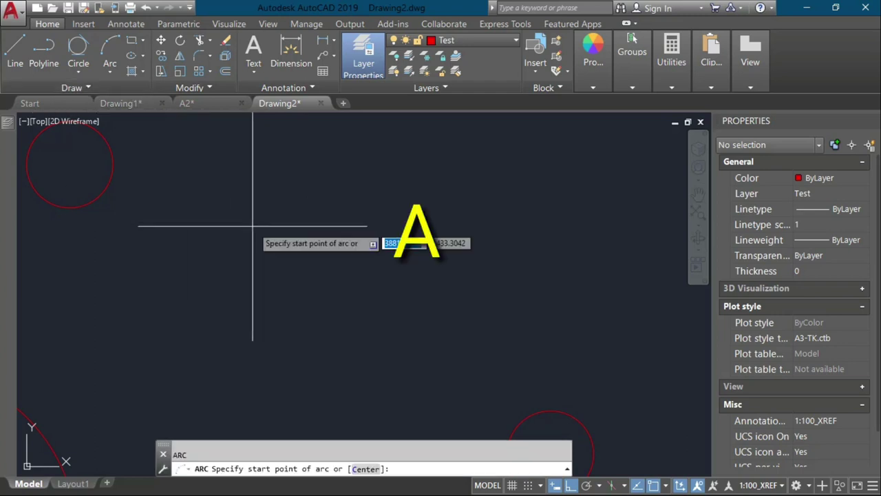
click(232, 281)
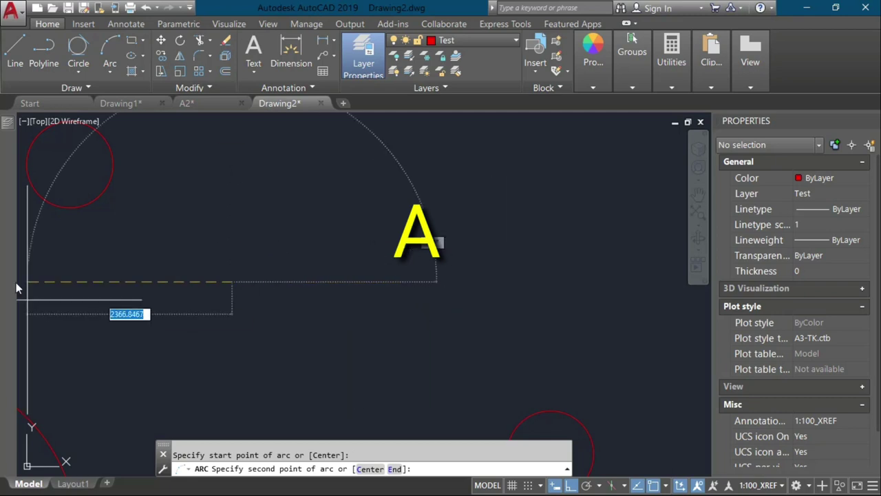
click(424, 277)
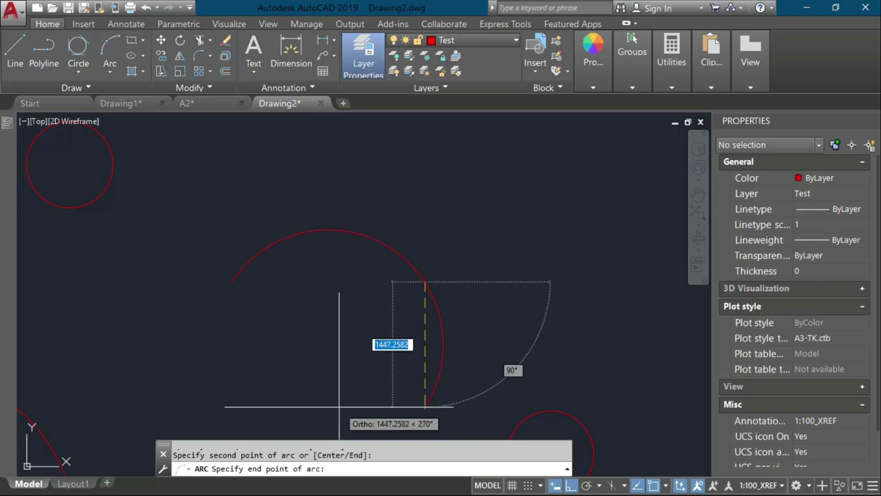
key(Escape)
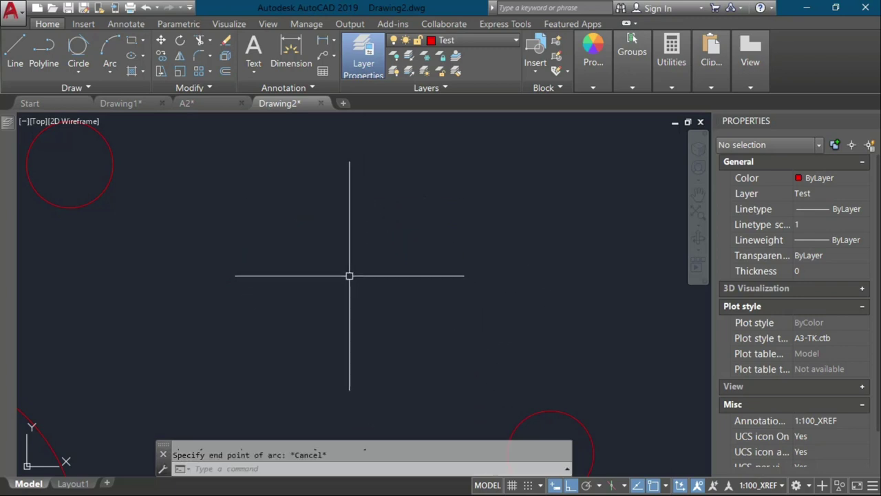
Make two more aborted arc starts and turn Ortho off with F8
key(Return)
click(346, 271)
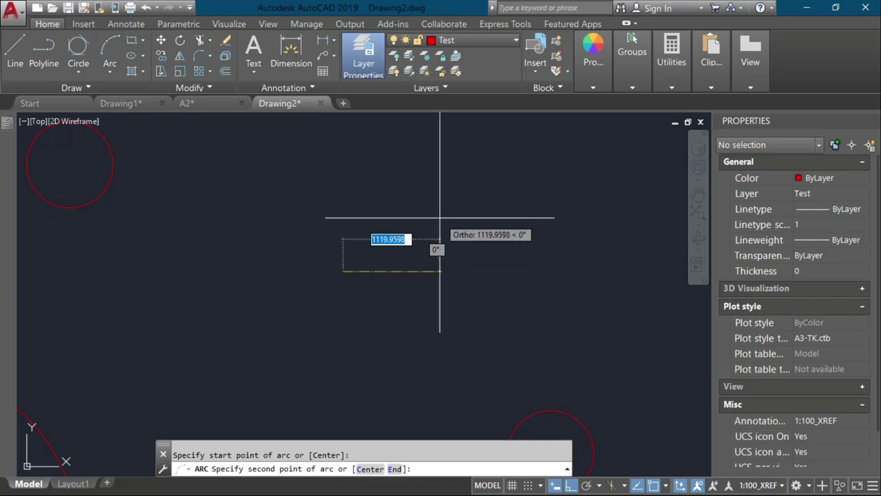
key(Escape)
key(Return)
click(232, 271)
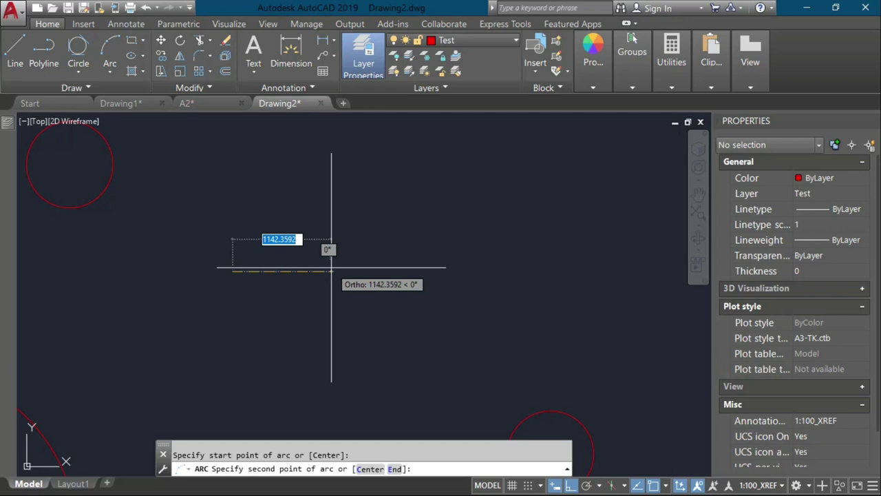
key(F8)
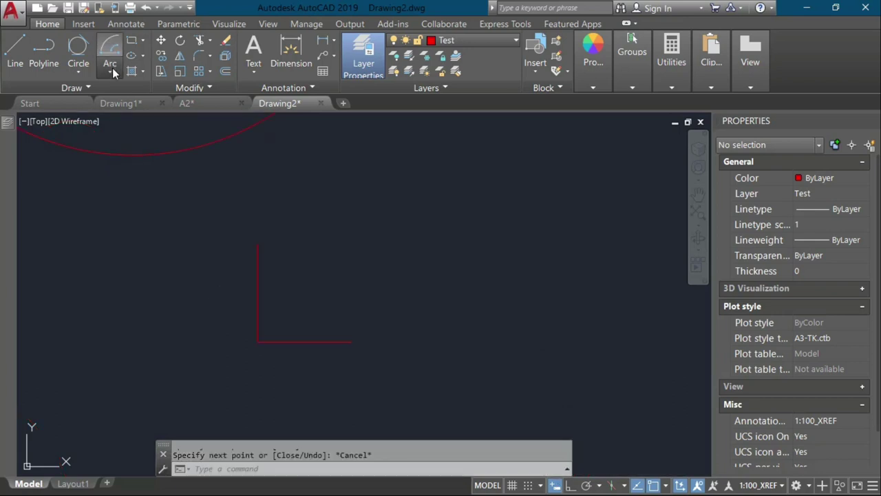
click(110, 71)
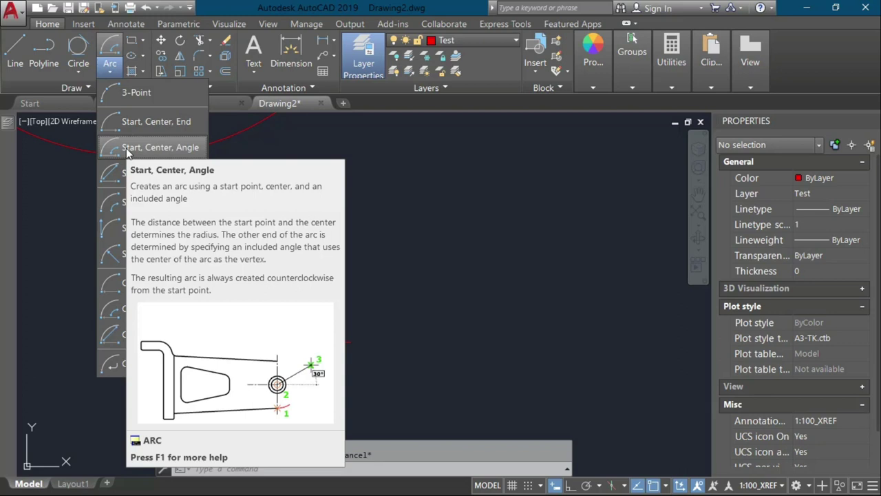
Try a Start, Center, Angle arc from the red line's endpoint, then cancel it
click(126, 148)
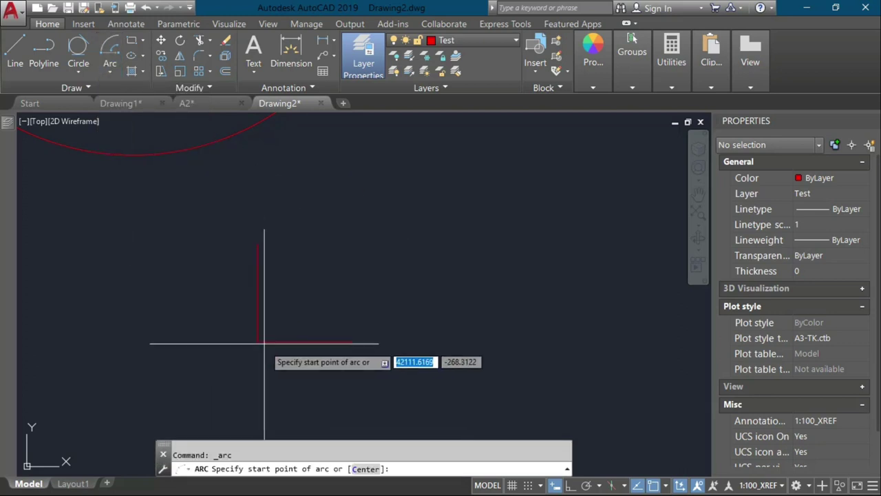
click(350, 340)
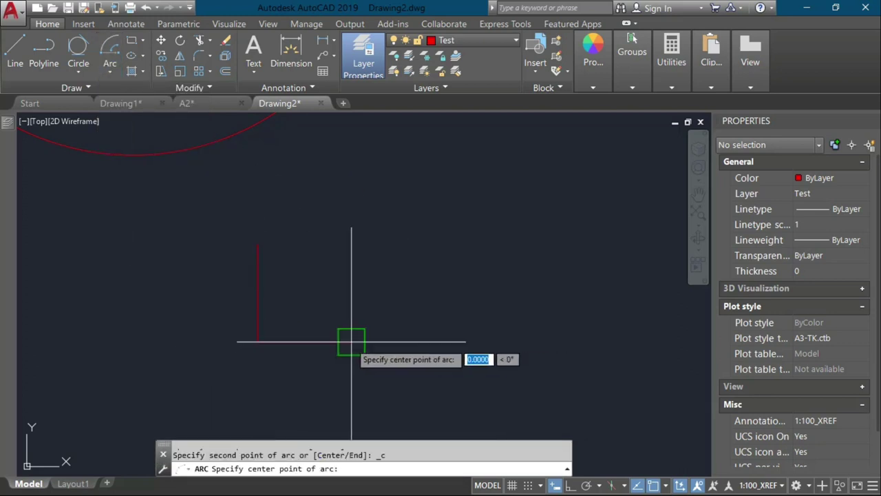
click(314, 280)
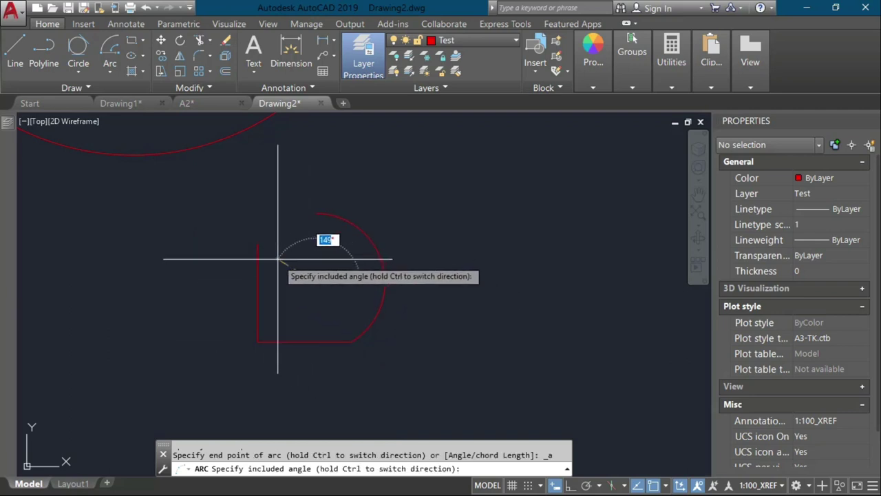
key(Escape)
Draw a trial arc from the red line's endpoint through two more points, then end the command
key(Return)
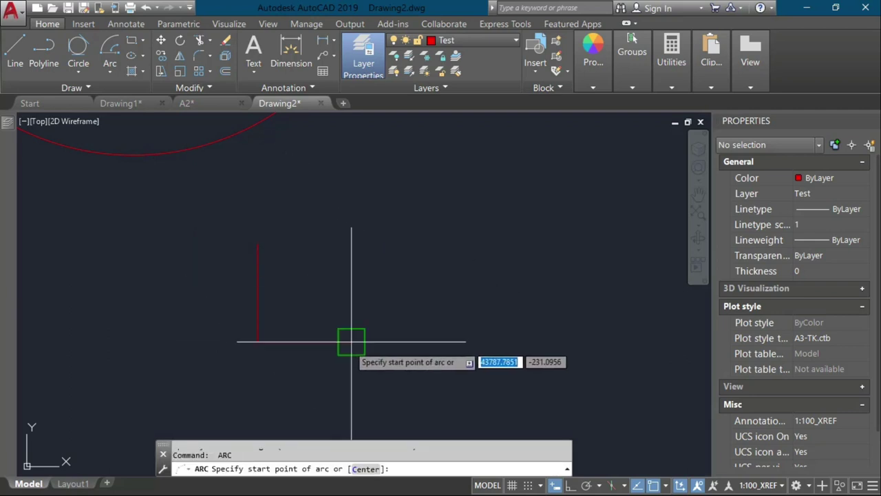
click(350, 339)
click(256, 340)
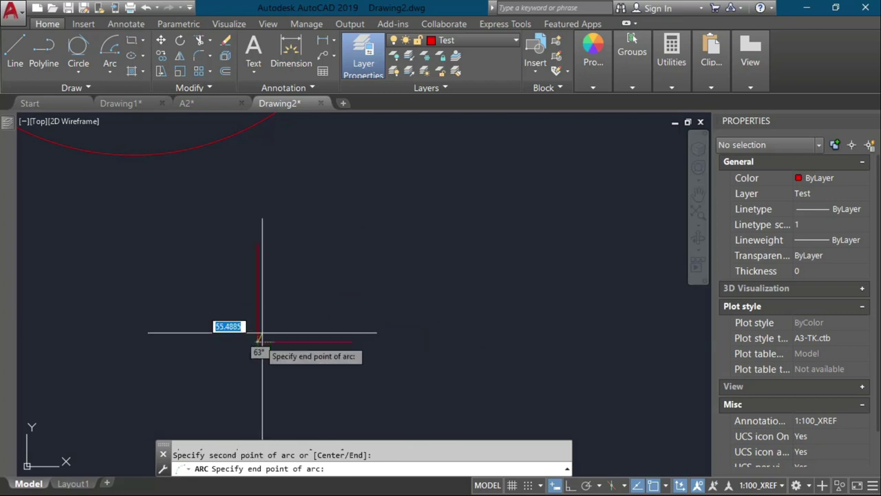
click(257, 243)
click(275, 353)
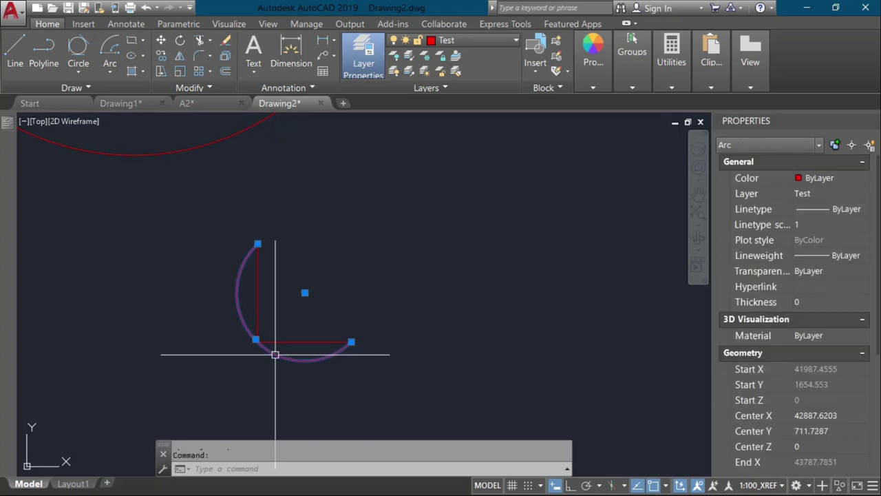
key(Return)
key(Escape)
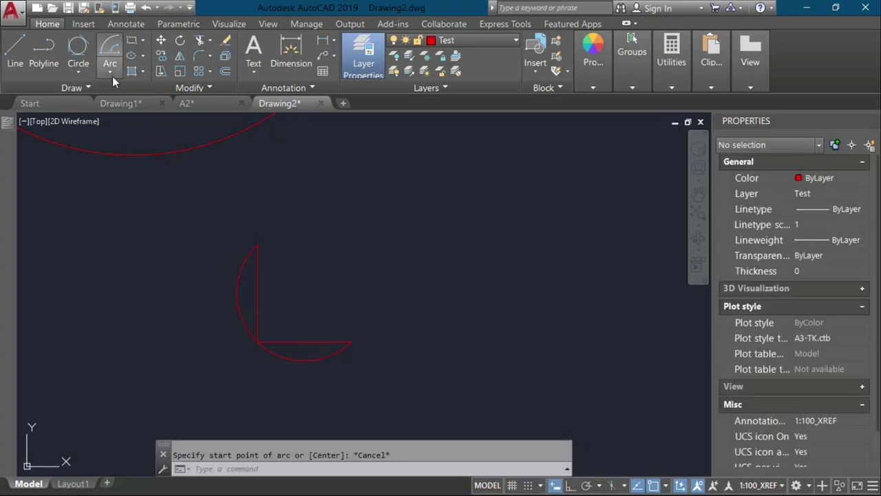
Begin another Start, Center, Angle arc at the line endpoint with a new centre
click(110, 71)
click(130, 147)
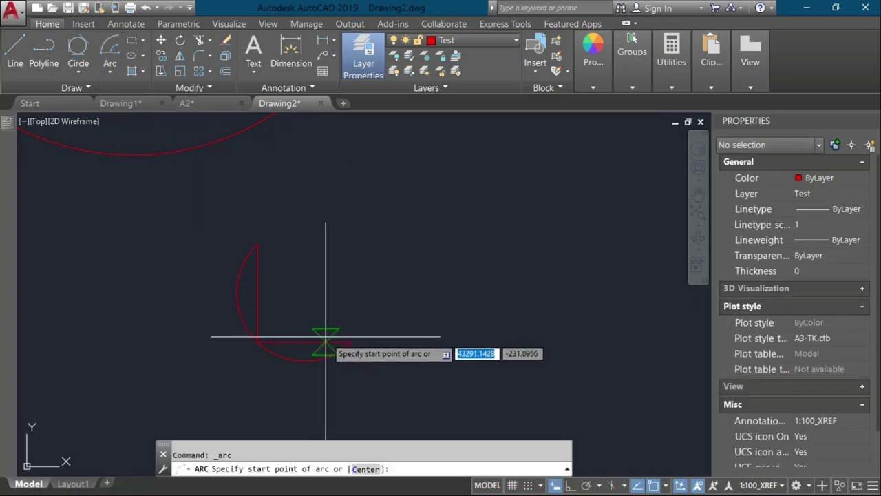
click(350, 340)
click(305, 292)
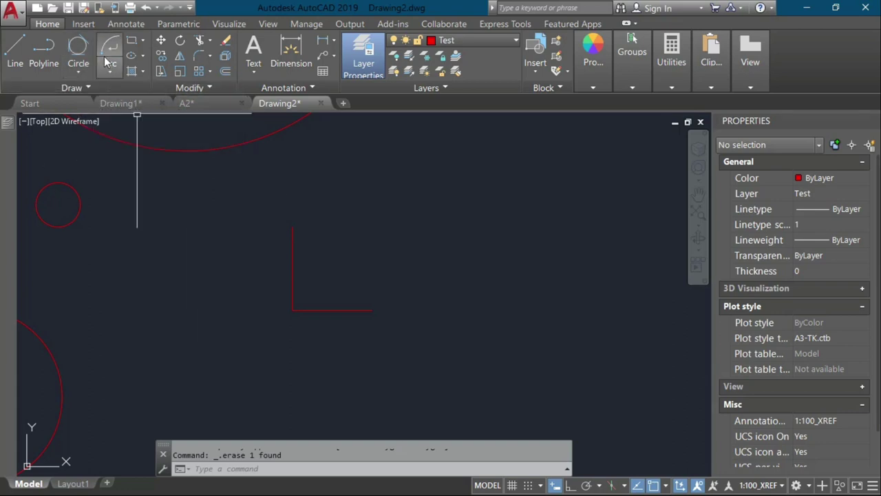
Draw a red rectangle near the L-shaped corner from the Draw panel
click(143, 42)
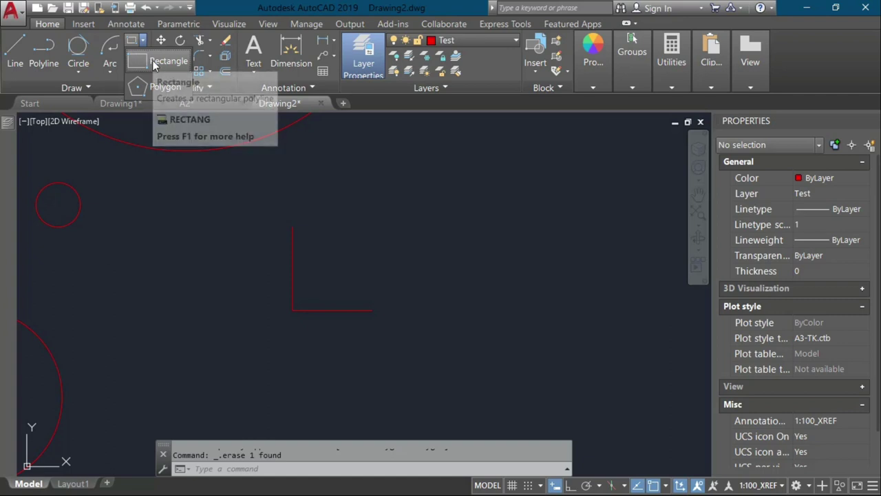
click(152, 60)
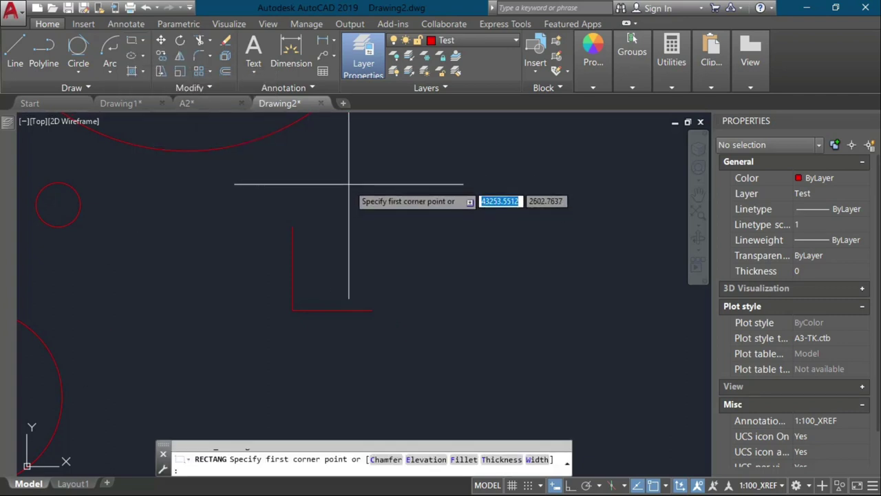
click(349, 184)
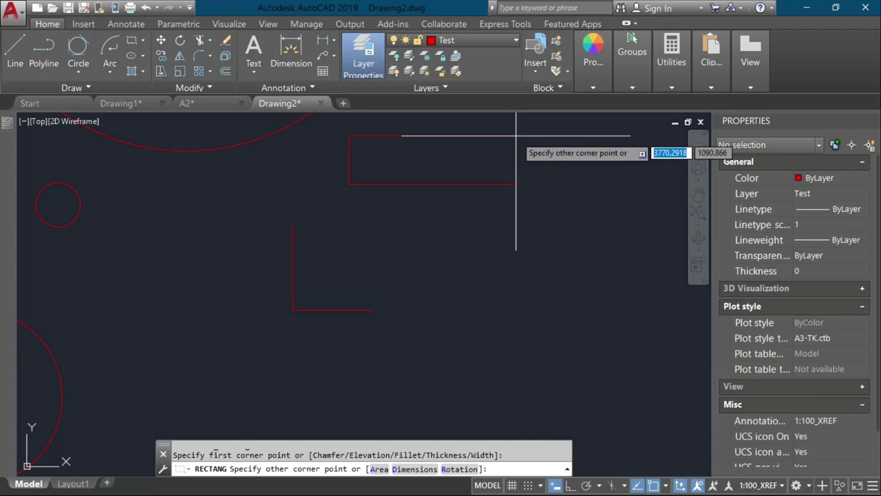
click(453, 240)
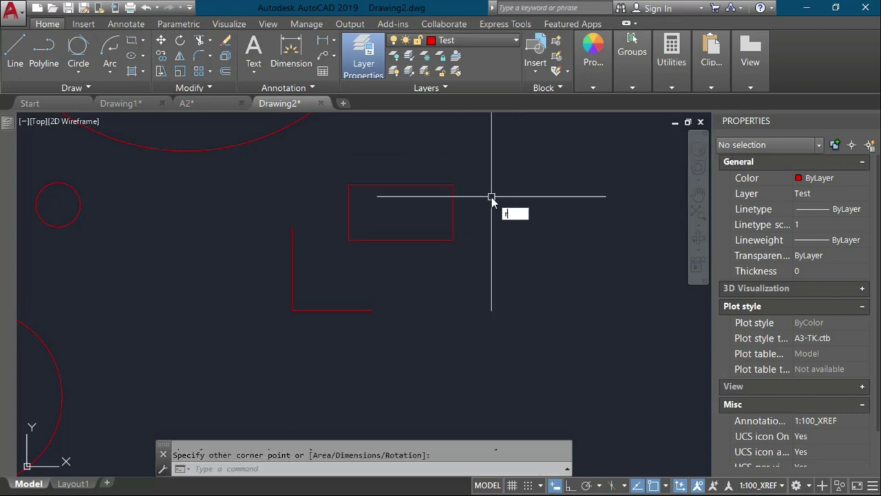
Draw two rectangles with REC from the L's corner, to the red rectangle's corner and to the lower left
text(rec)
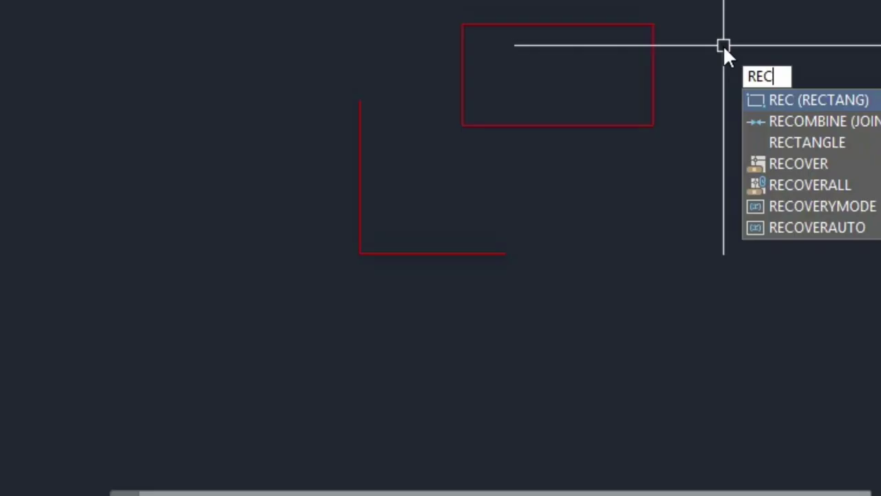
key(Return)
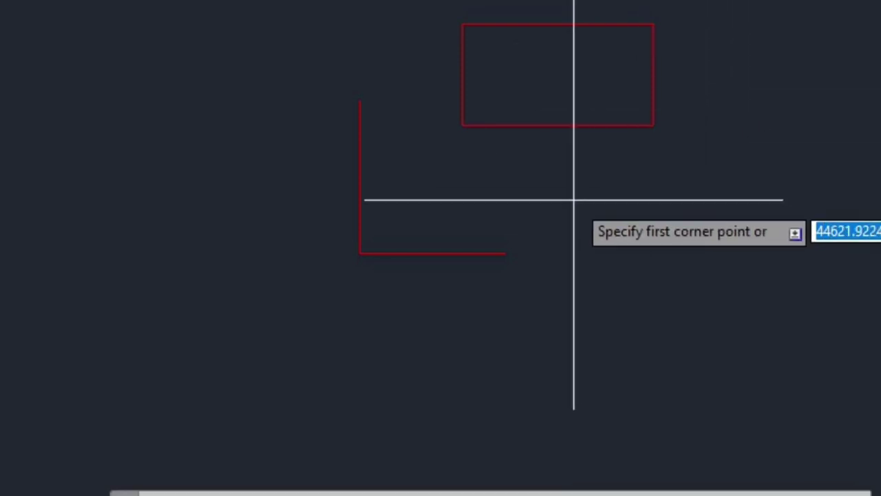
click(360, 254)
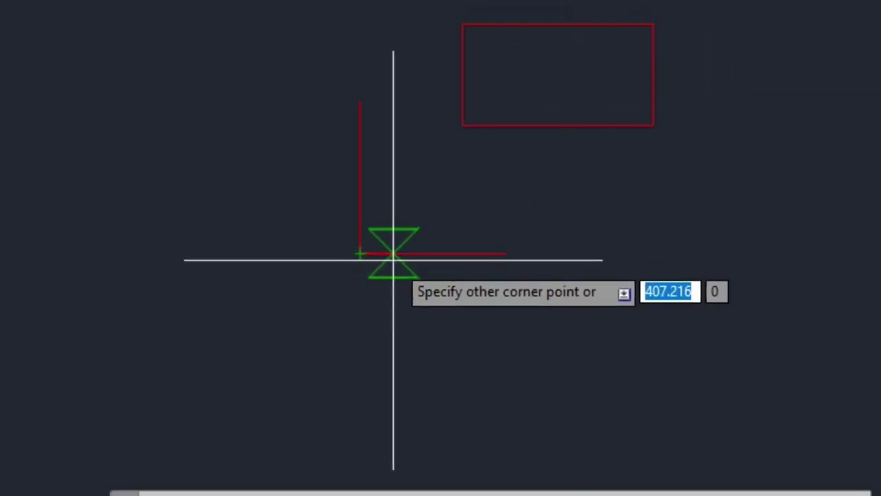
click(462, 126)
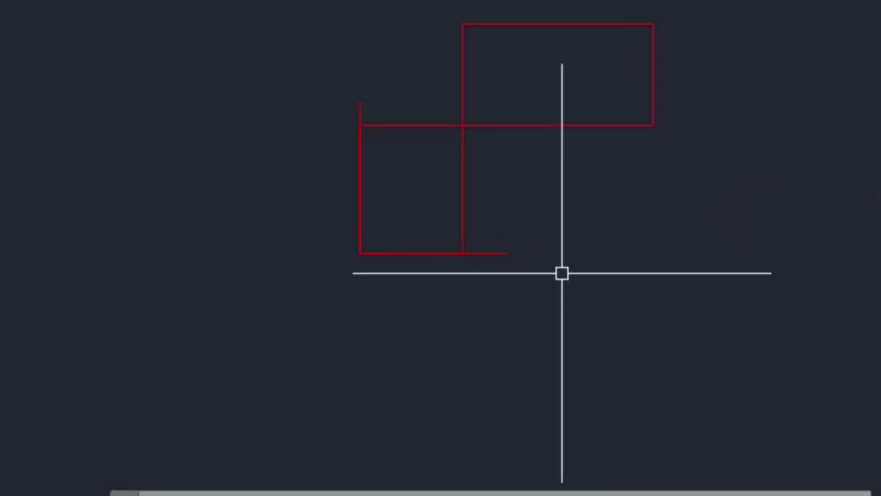
key(Return)
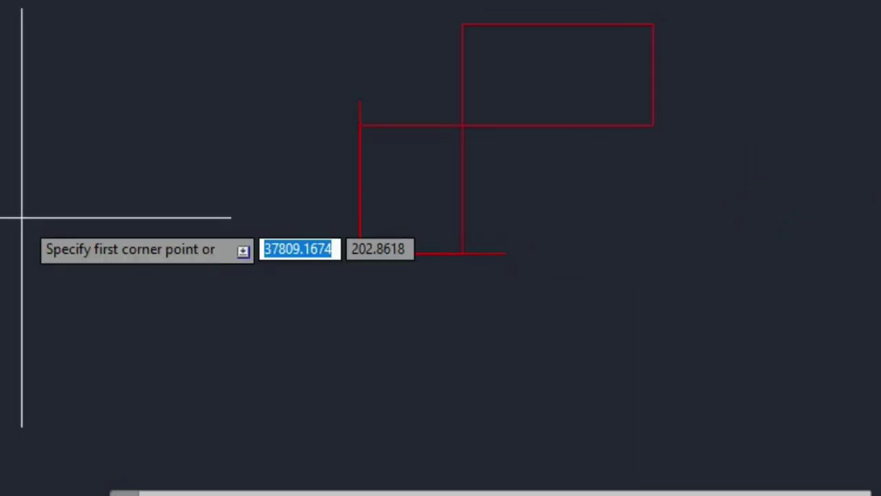
click(360, 254)
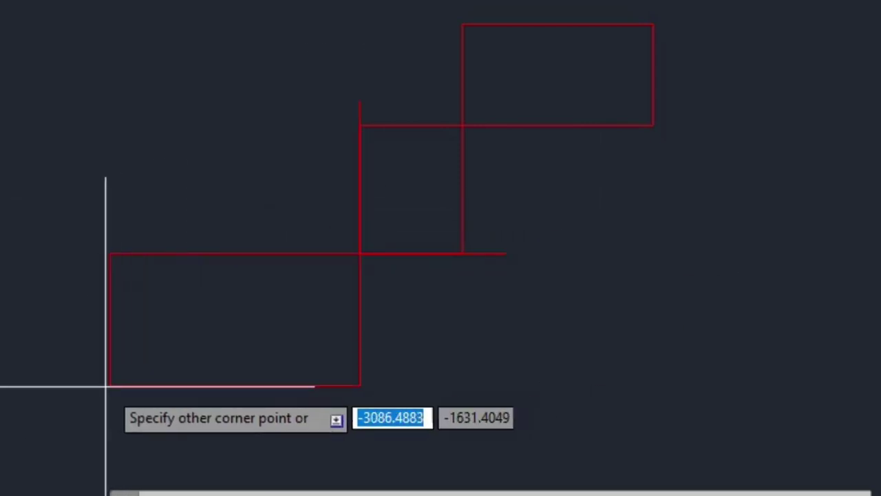
click(102, 391)
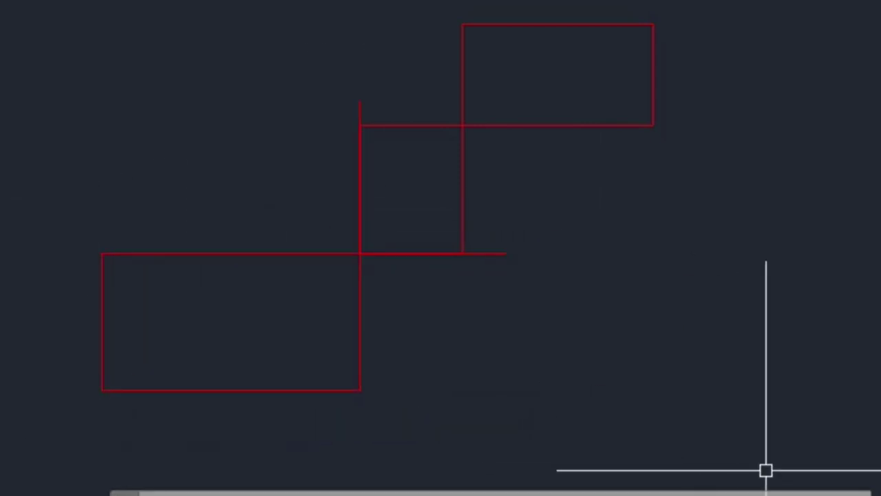
Start another rectangle at a new first corner and pan the view left
right_click(641, 296)
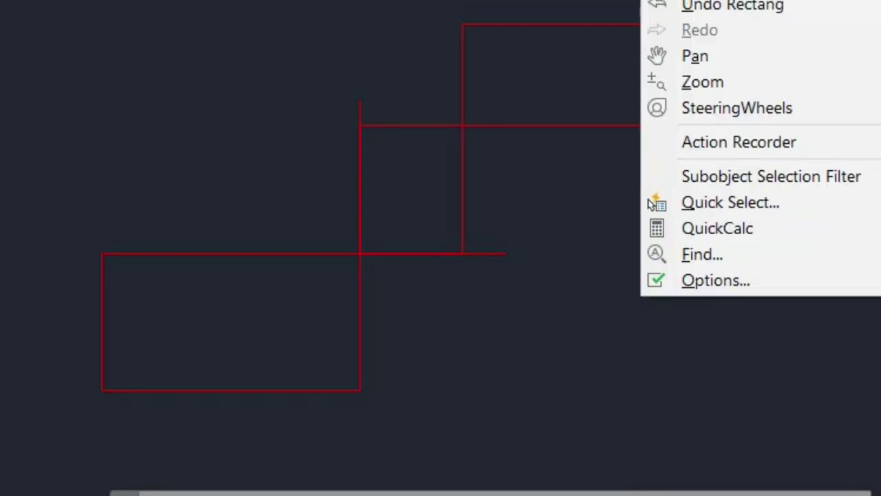
key(Escape)
key(Return)
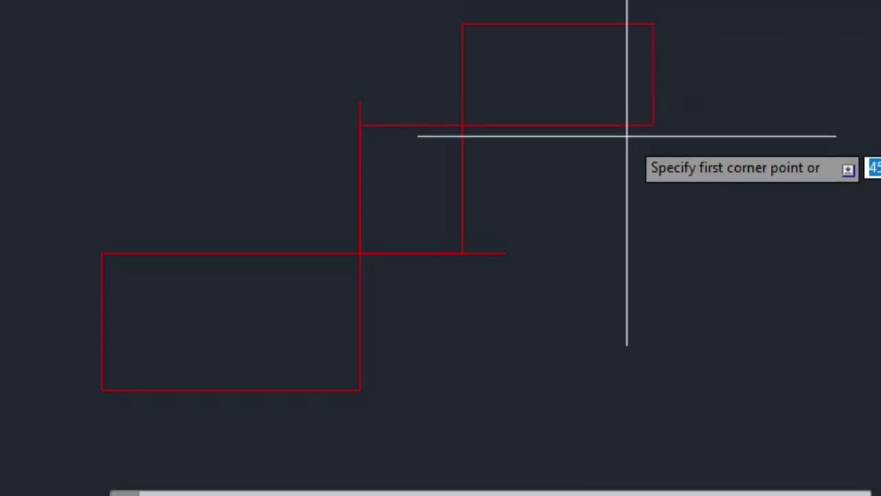
click(584, 209)
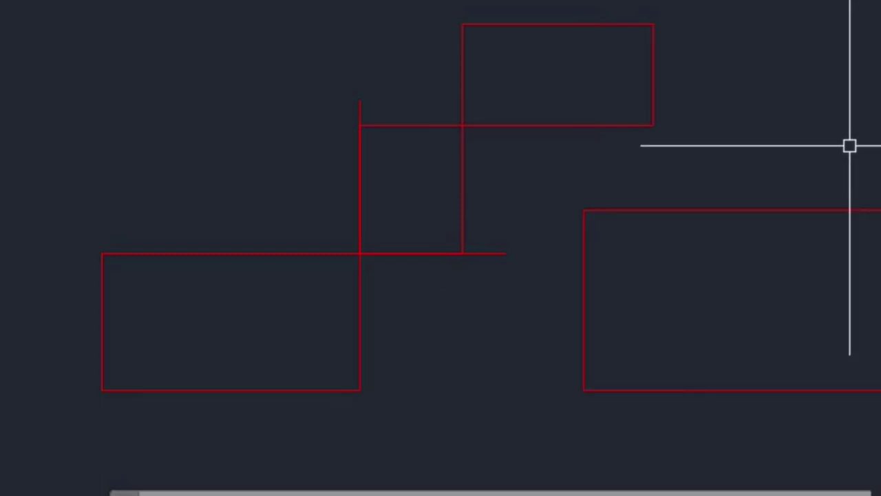
mouse_move(814, 141)
middle_down()
mouse_move(779, 160)
mouse_move(395, 152)
middle_up()
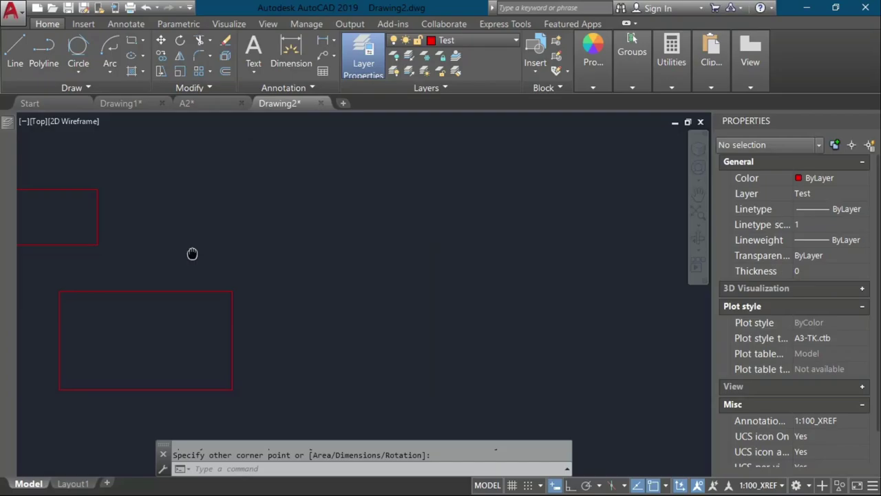
middle_drag(192, 253, 190, 255)
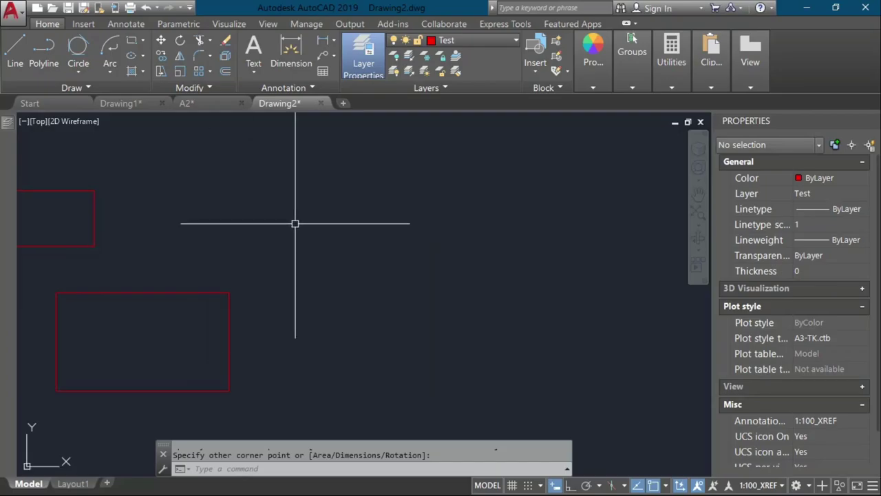
Create a trial rectangle with area 25000 and length 500, then delete it
key(Return)
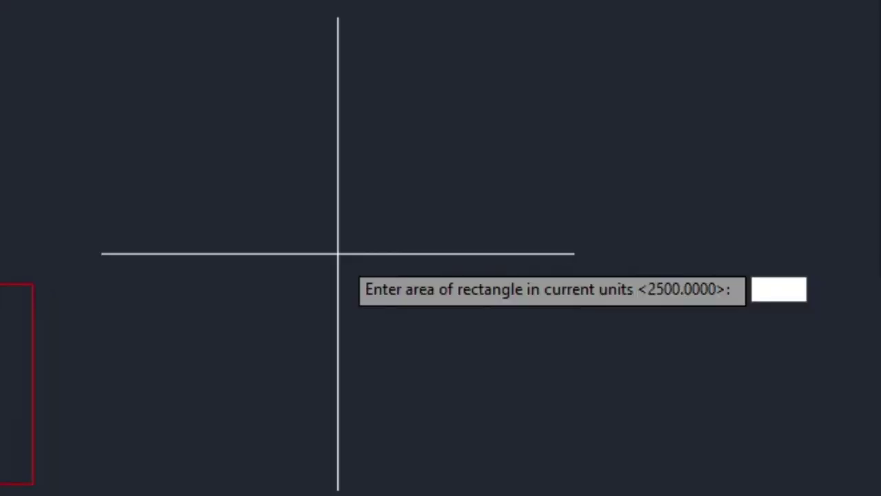
text(25)
text(000)
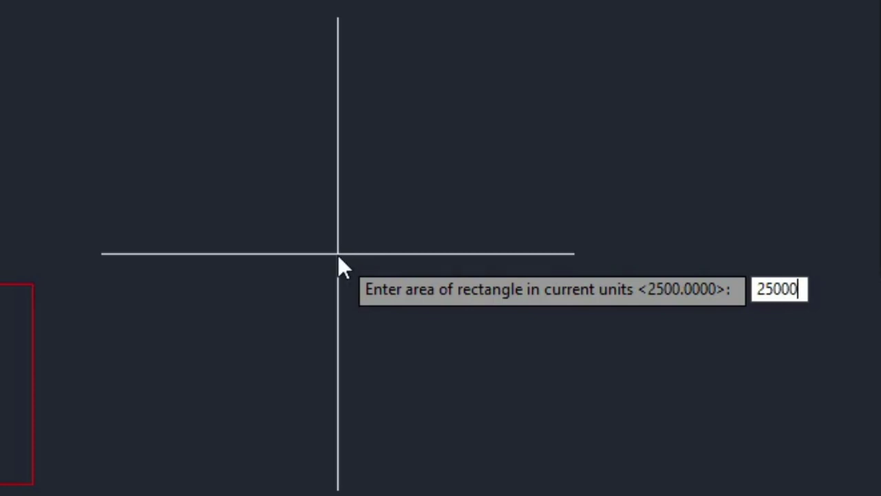
key(Return)
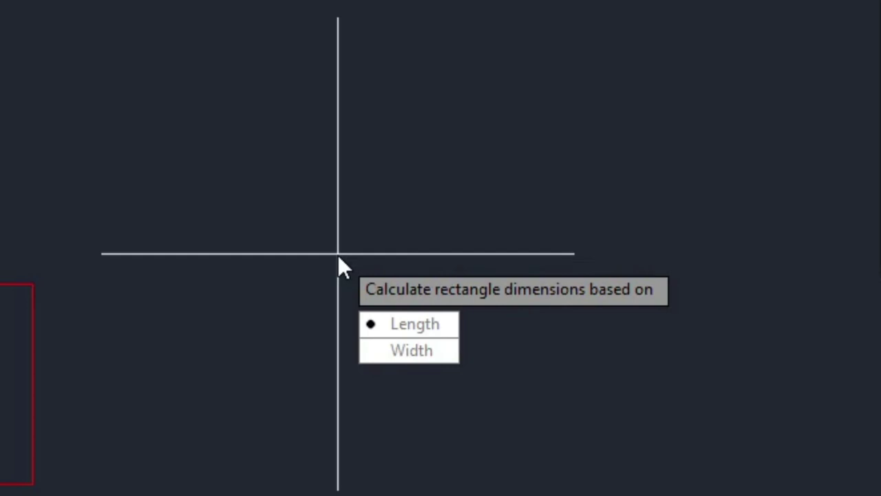
key(Return)
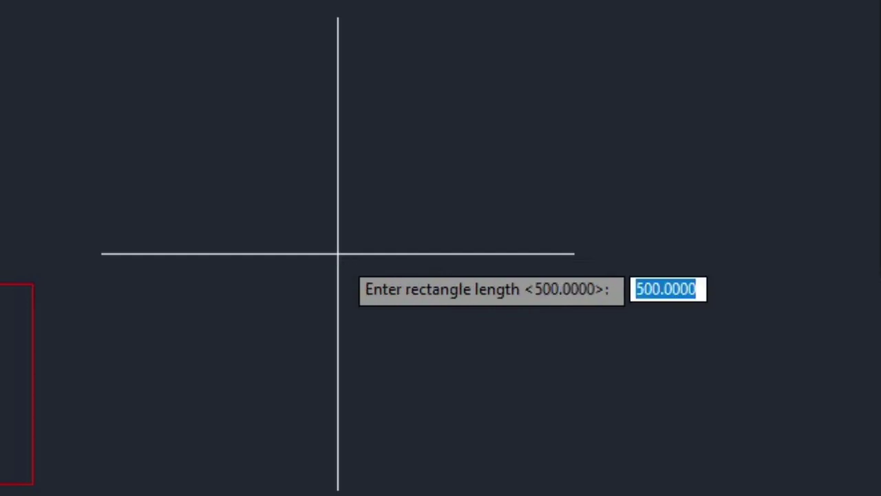
key(Return)
key(Delete)
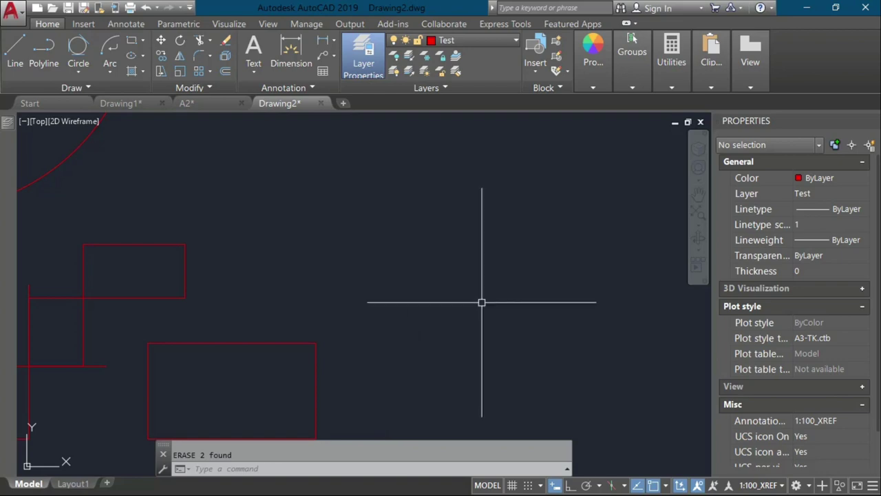
Switch to Firefox, go to the Google home page and show the recent searches list
click(864, 91)
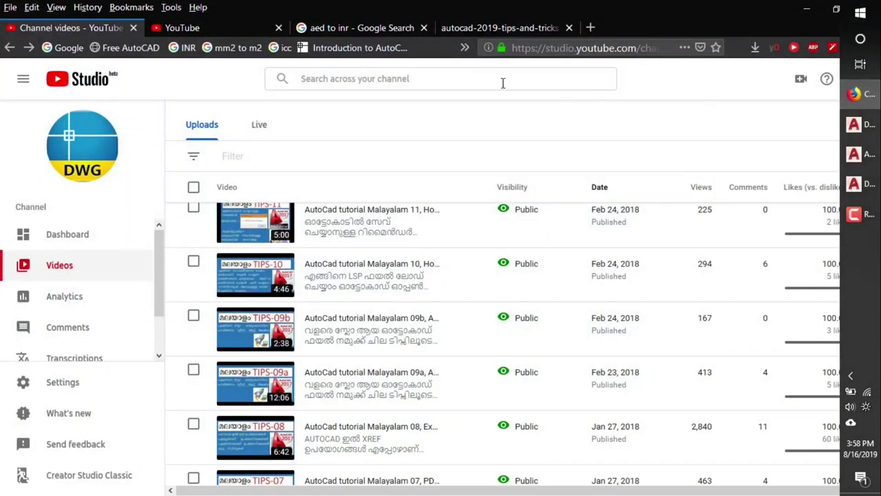
click(237, 29)
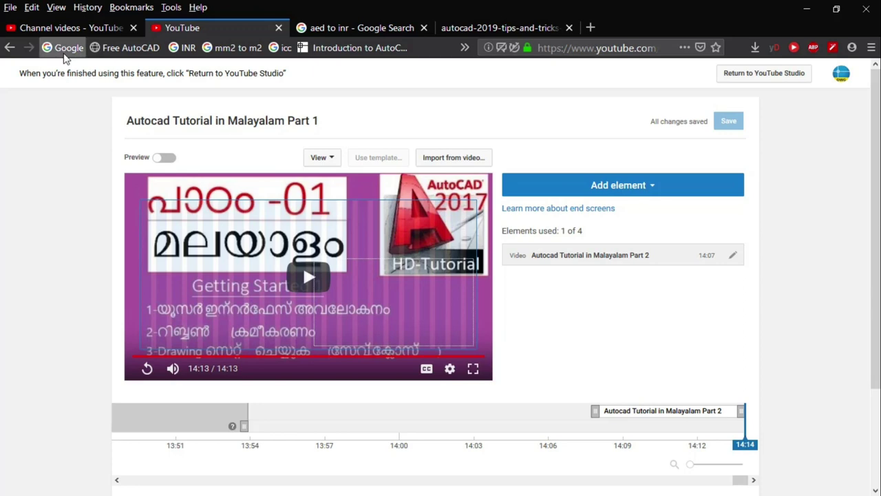
click(71, 51)
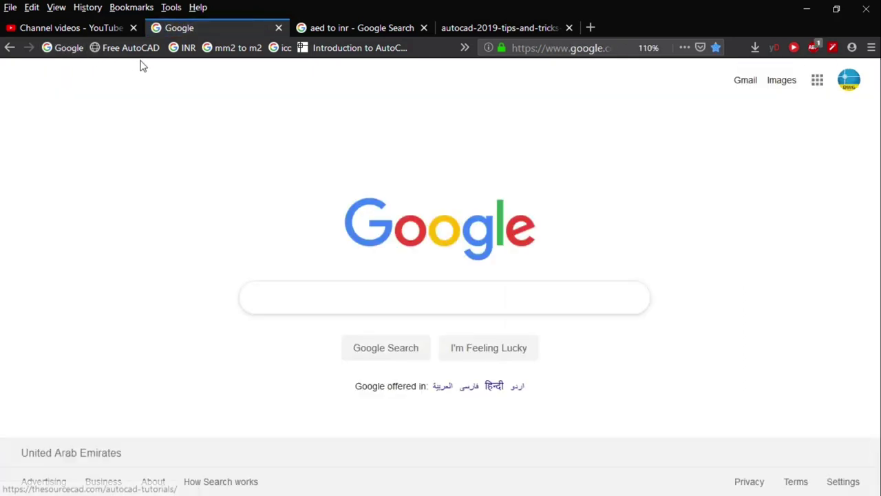
click(286, 290)
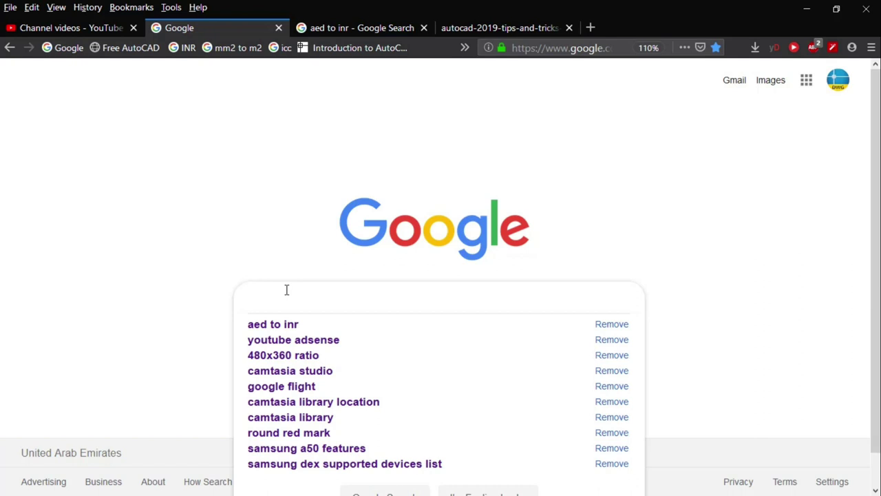
Search for an area calculator in mm and open the Online Conversion calculator in a new tab
text(rea)
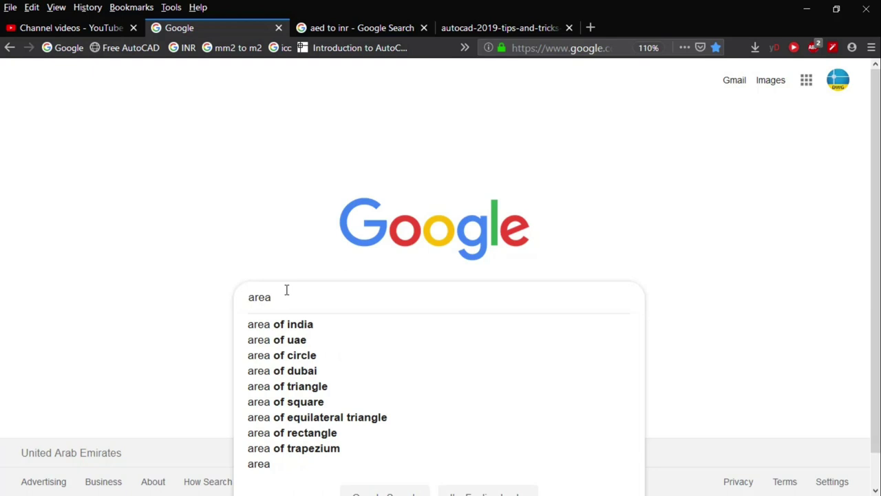
text( cal)
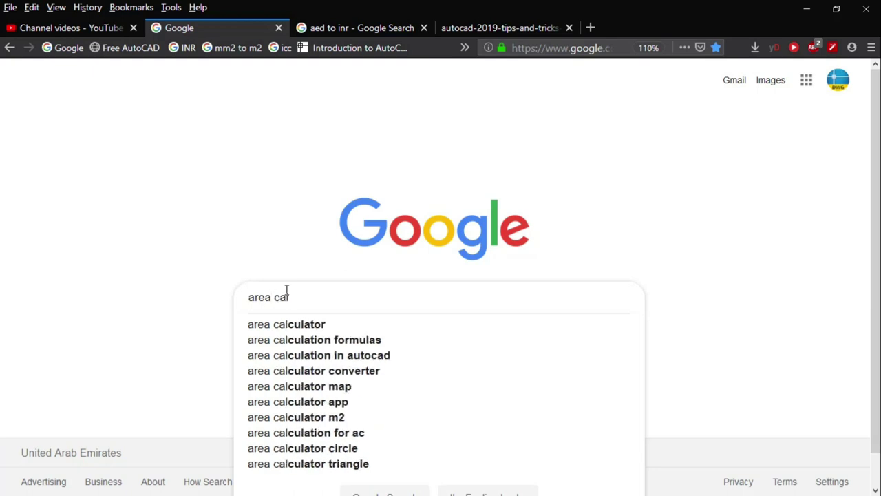
key(Down)
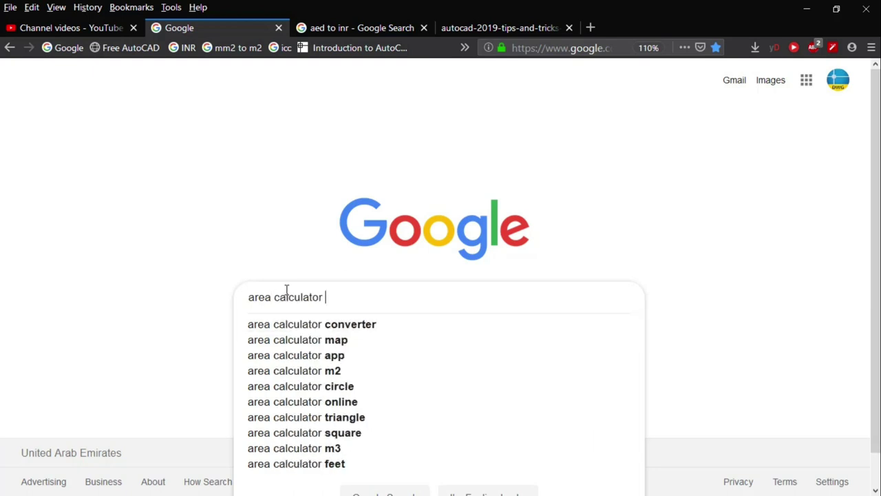
text(mm)
key(Return)
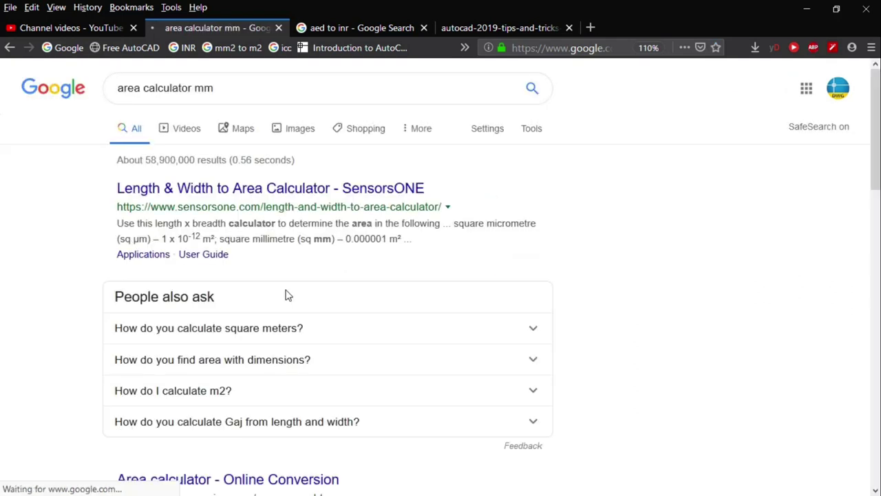
scroll(210, 253, down, 3)
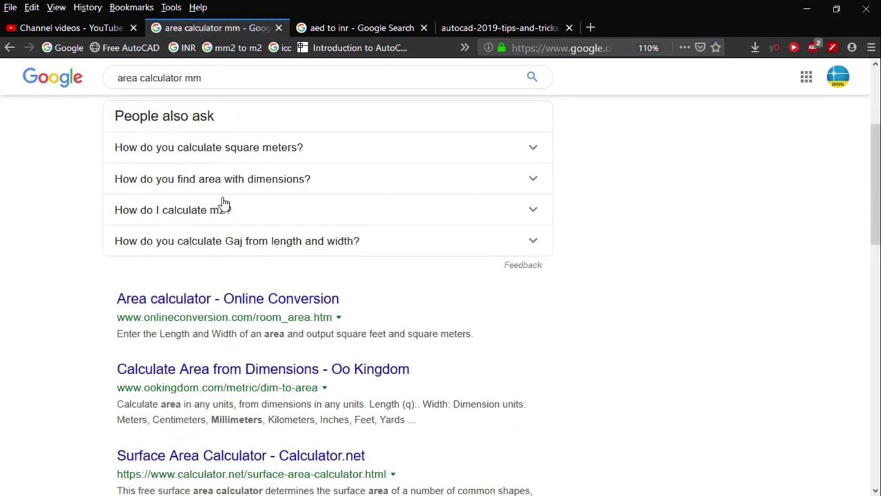
middle_click(236, 301)
scroll(242, 262, up, 2)
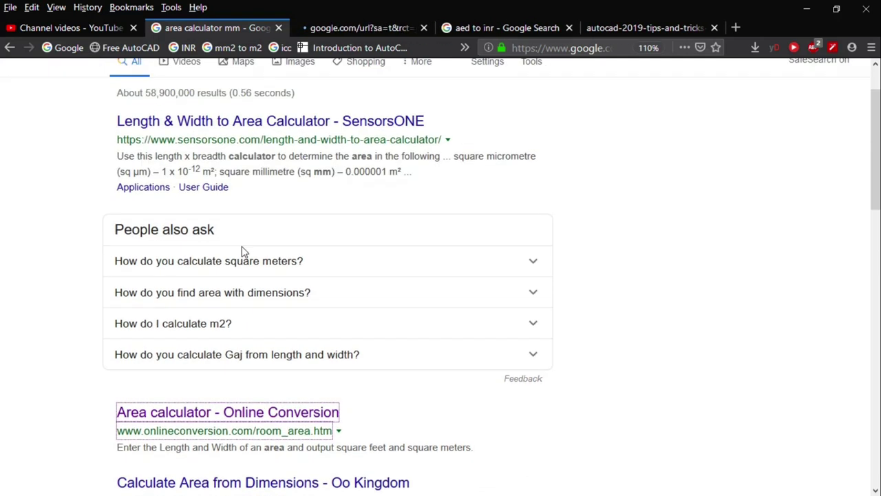
scroll(242, 252, up, 2)
Search '250x50 mm2' to get 0.0125 m², view more info, then start querying 'google unit co'
triple_click(120, 86)
text(2)
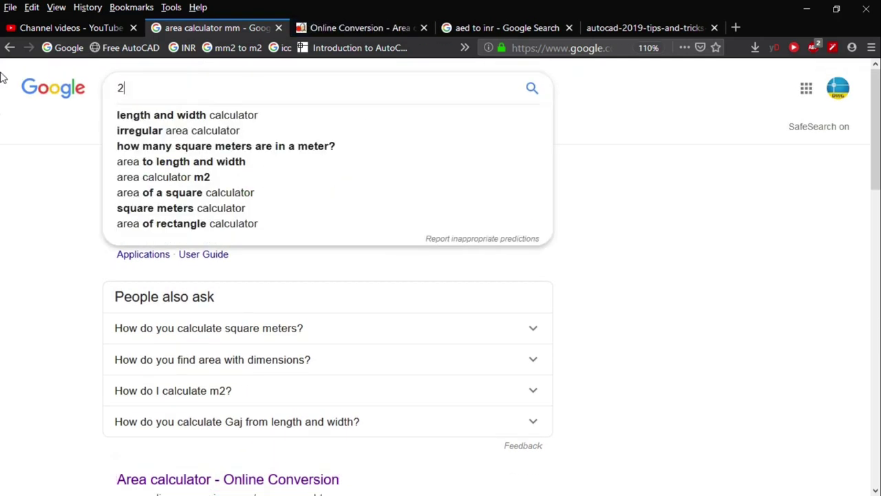
text(50x50)
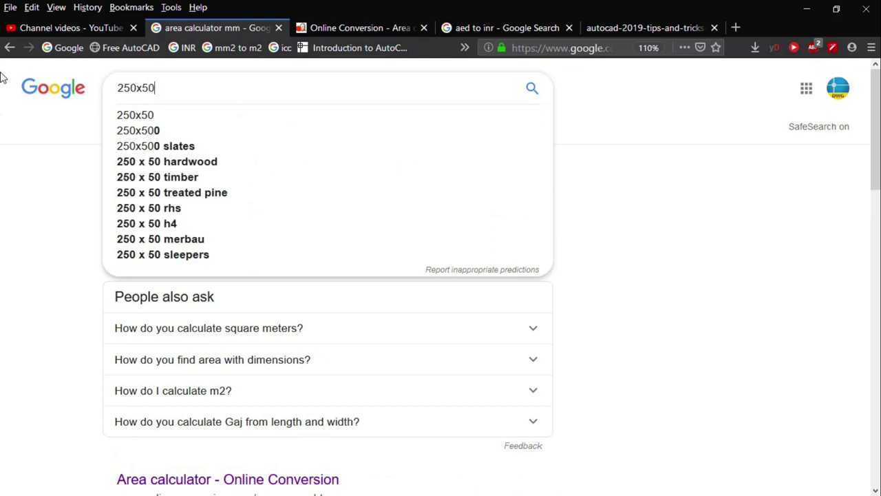
text( mm2)
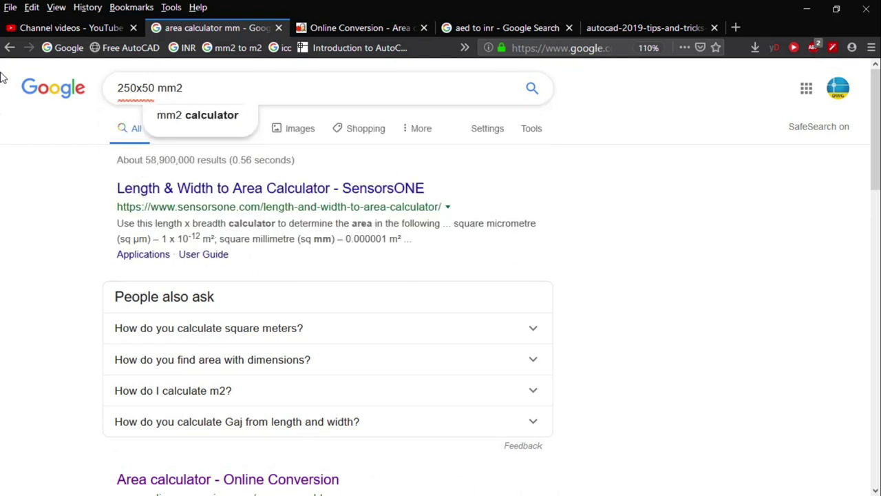
key(Return)
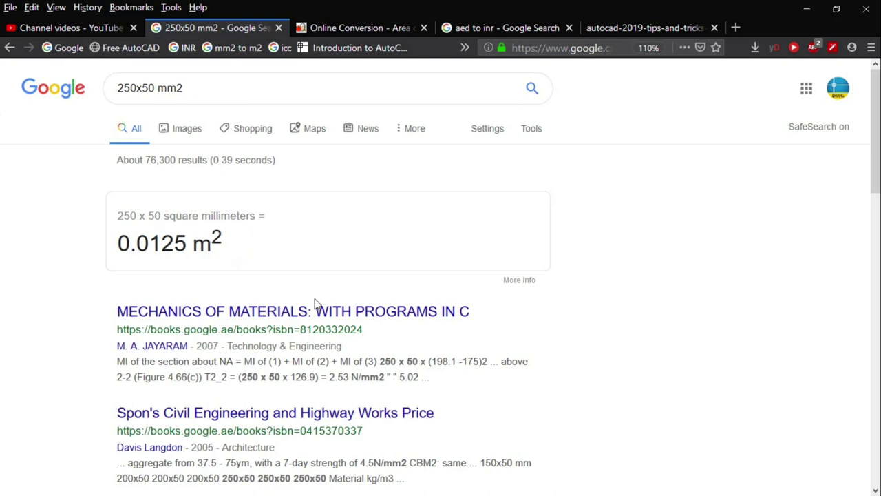
click(521, 281)
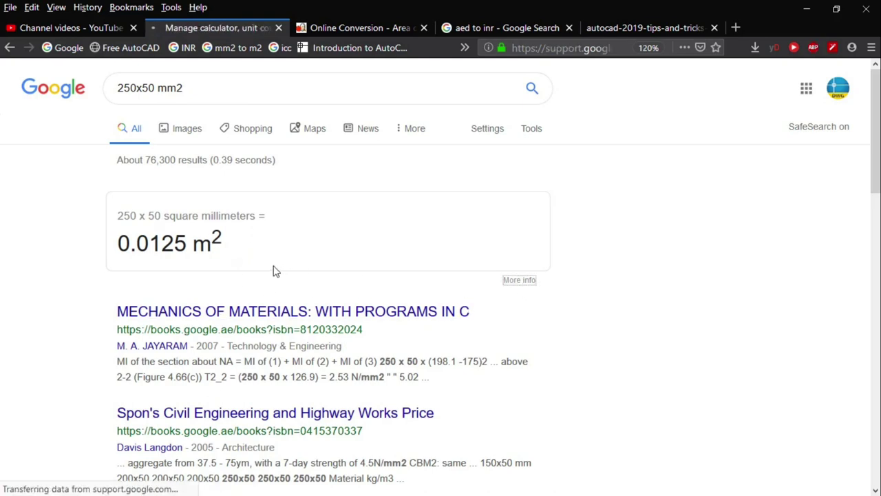
scroll(277, 269, down, 5)
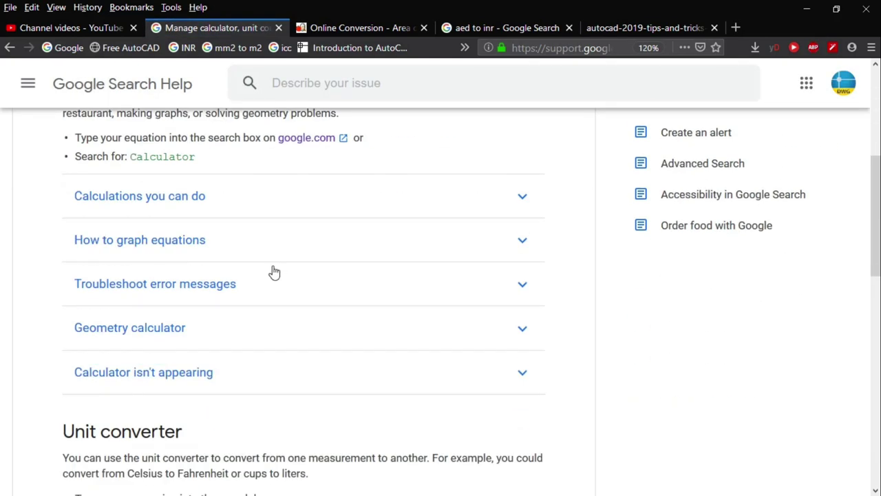
scroll(276, 272, down, 4)
click(10, 48)
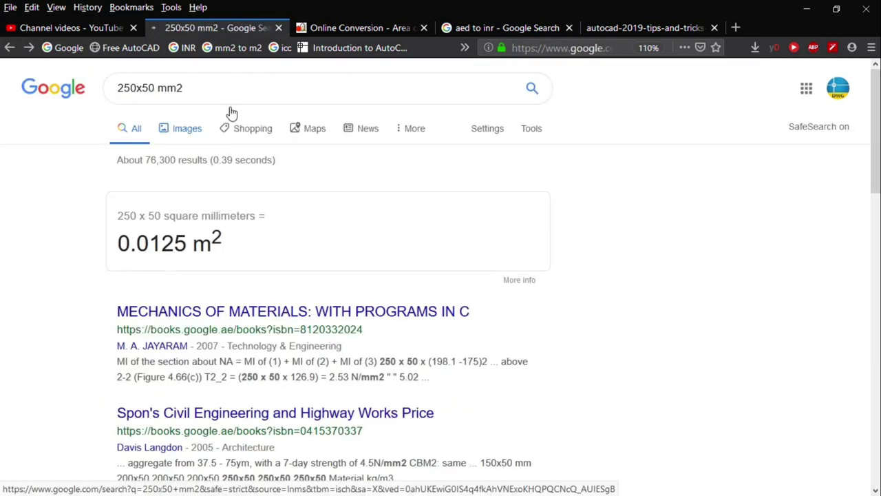
drag(227, 88, 0, 83)
text(google )
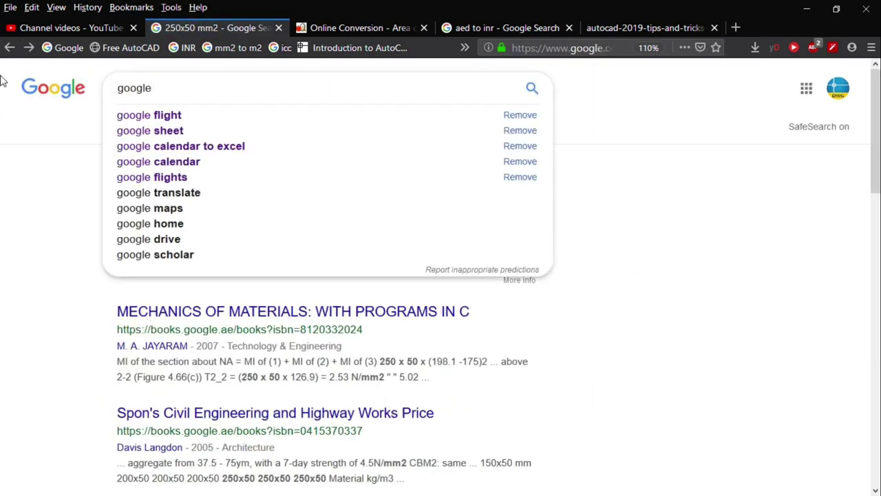
text(unit co)
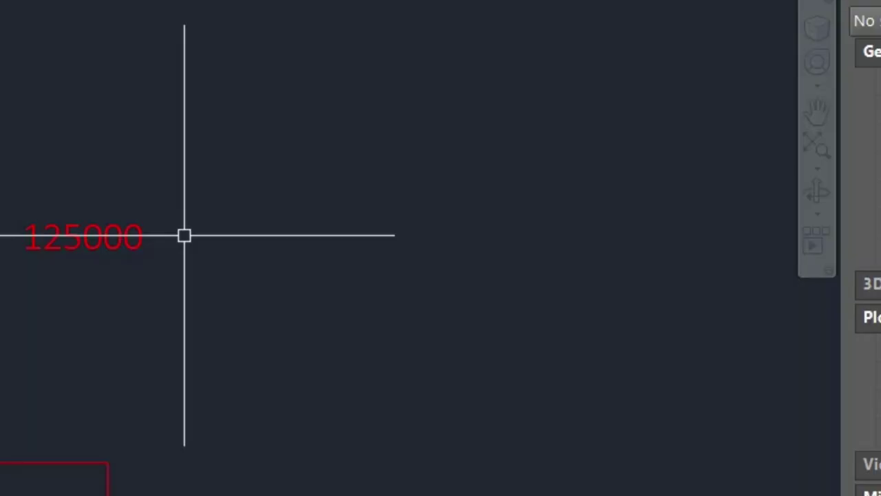
Draw a rectangle from a picked corner with area 125000 and length 500
text(rec)
key(Return)
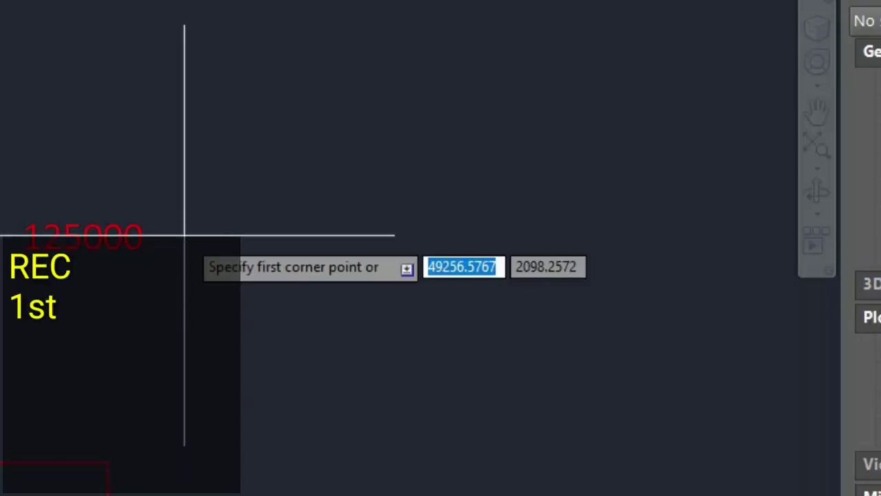
click(188, 143)
text(a)
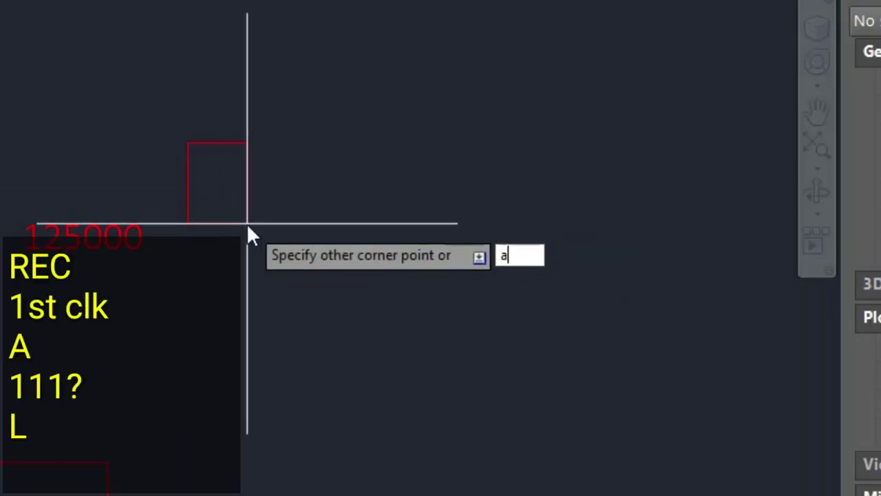
key(Return)
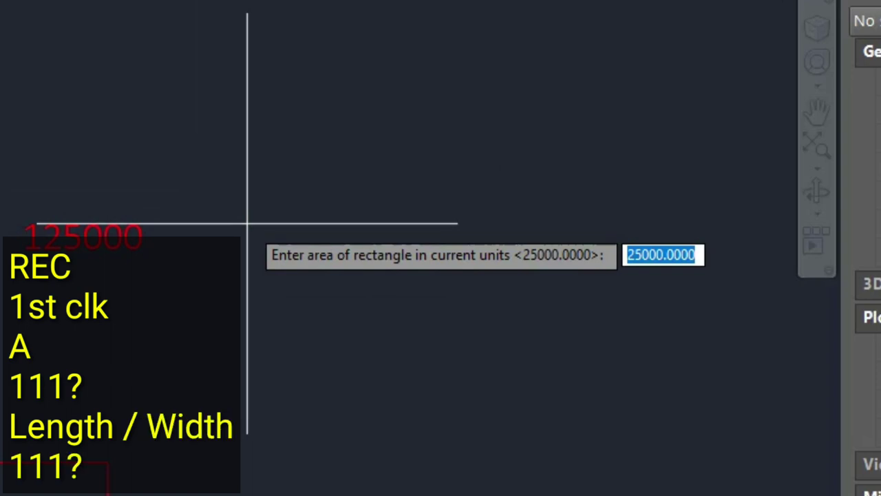
key(BackSpace)
text(125)
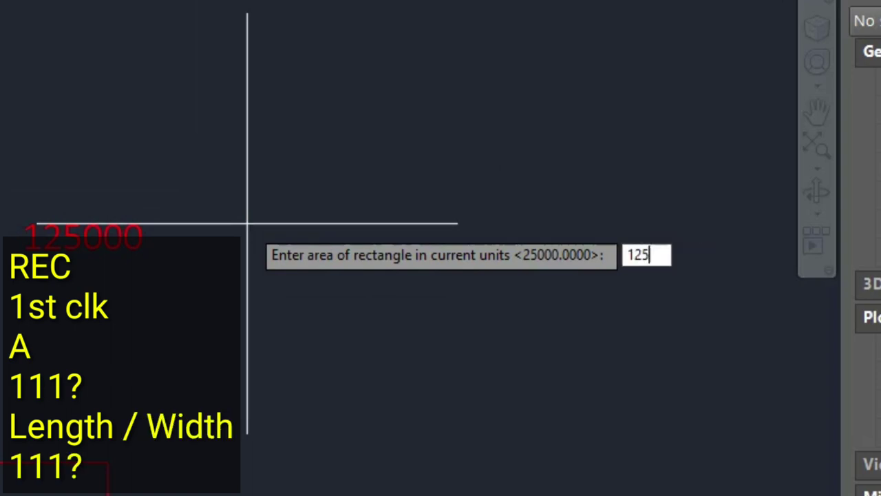
text(000)
key(Return)
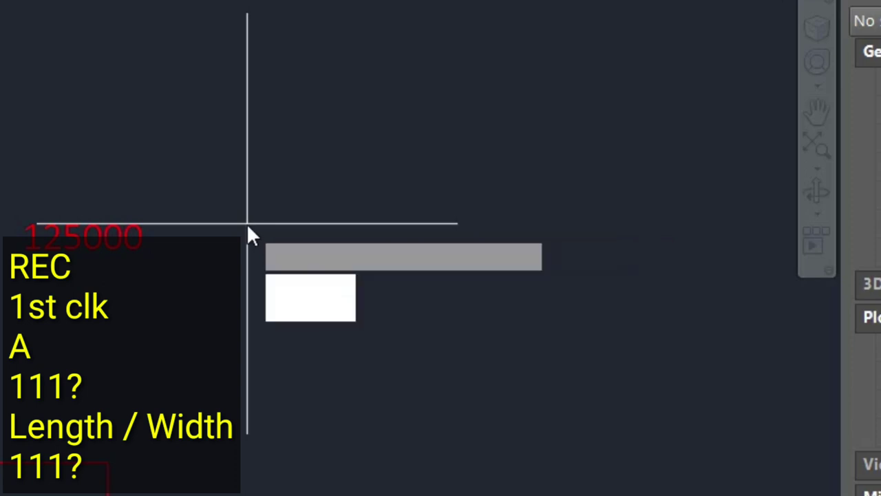
key(Return)
text(500)
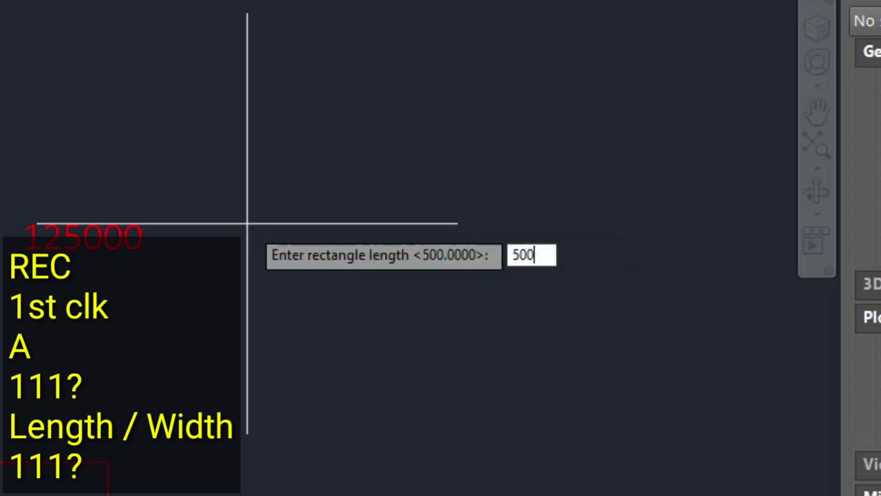
key(Return)
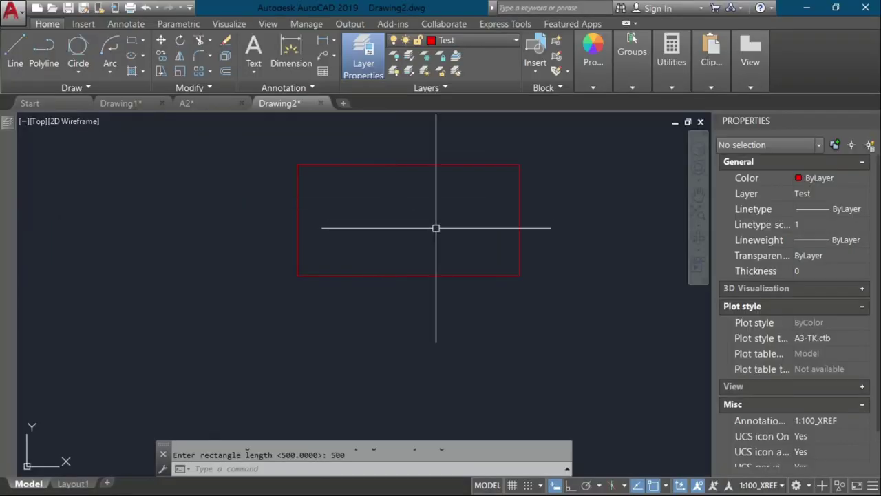
Briefly open dimension styles, then start and cancel a linear dimension on the rectangle's bottom edge
text(d)
key(Return)
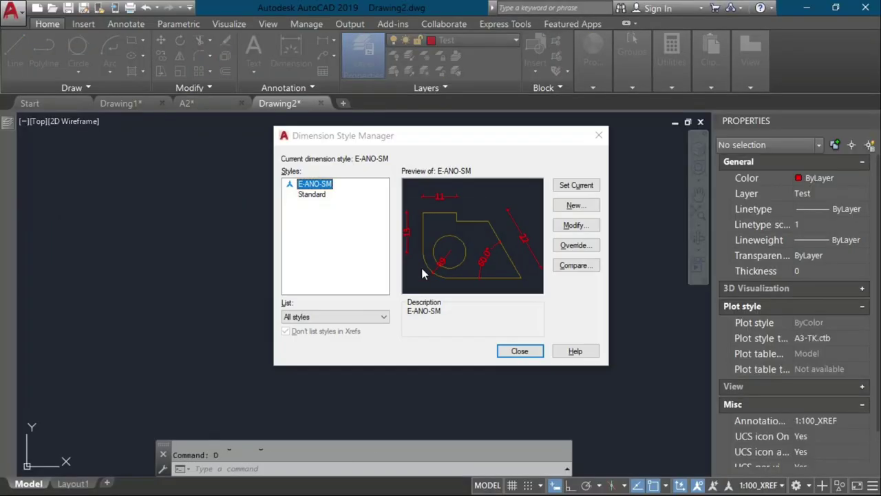
key(Escape)
text(dli)
key(Return)
key(Return)
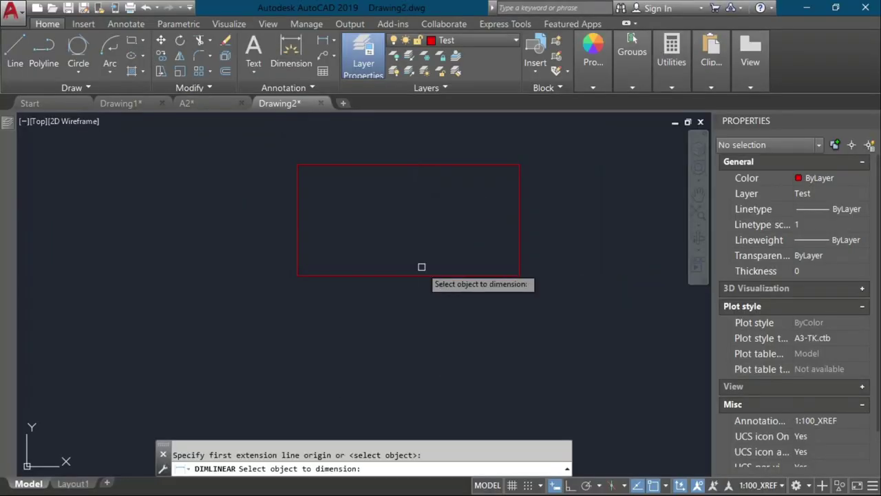
click(418, 275)
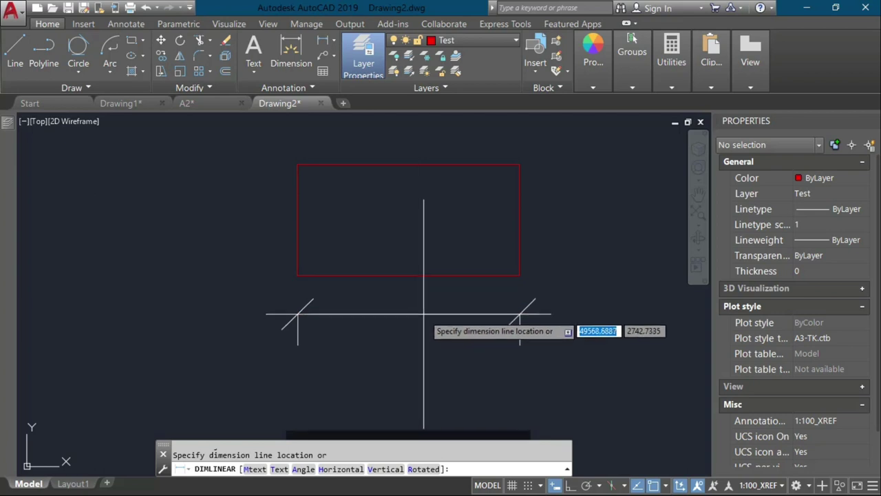
key(Escape)
Change the annotation scale from 1:100_XREF to 1:20
click(745, 486)
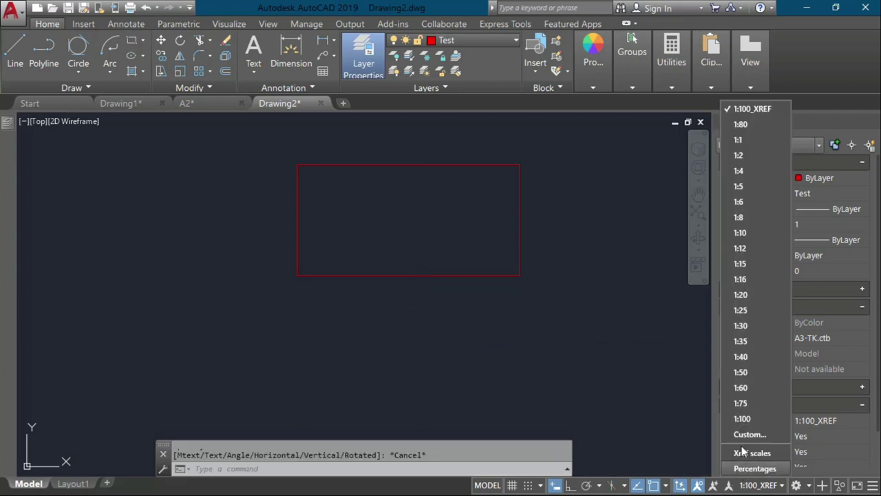
click(740, 295)
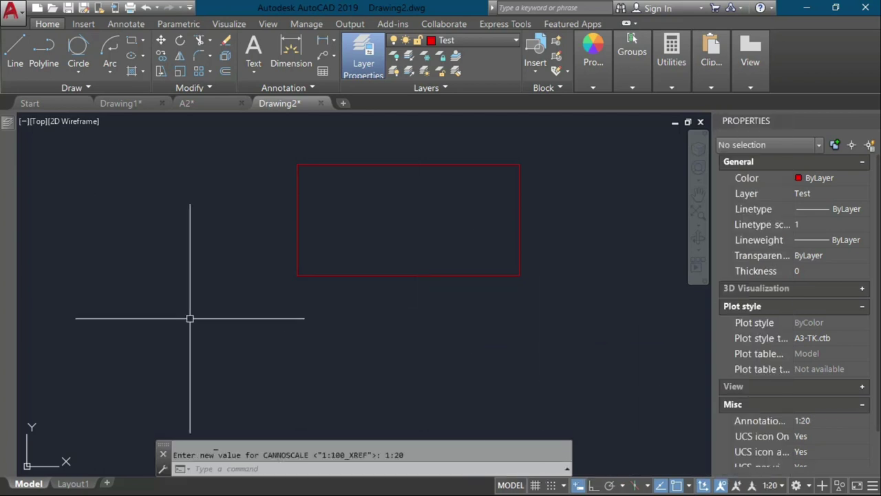
text(d)
key(Return)
Add linear dimensions of 500 on the rectangle's bottom edge and 250 on its right edge
key(Escape)
text(dli)
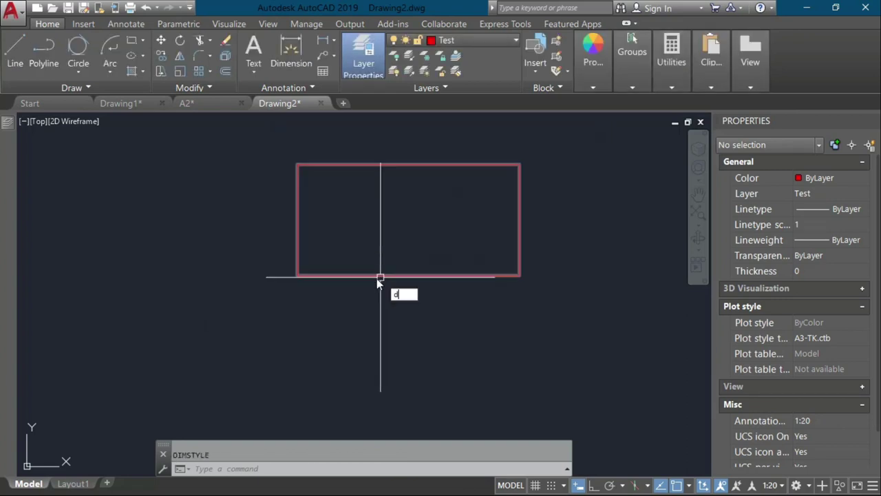
key(Return)
key(Return)
click(378, 275)
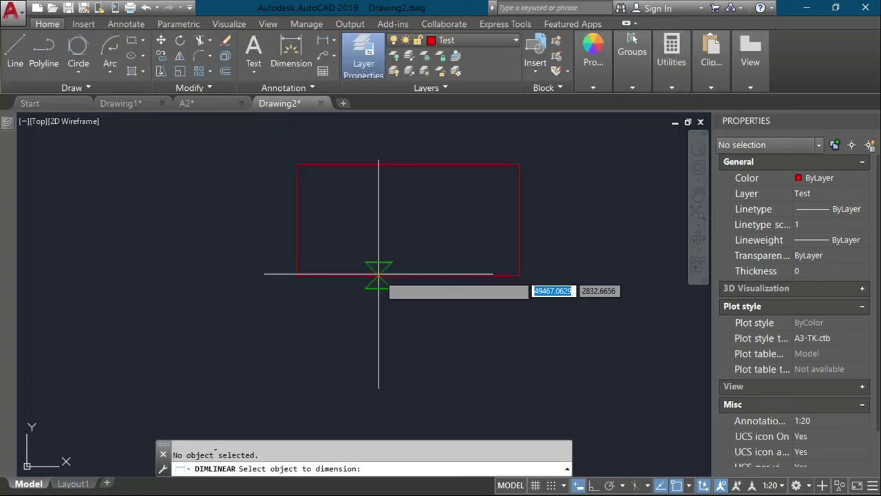
click(378, 275)
click(372, 320)
key(Return)
key(Return)
click(520, 240)
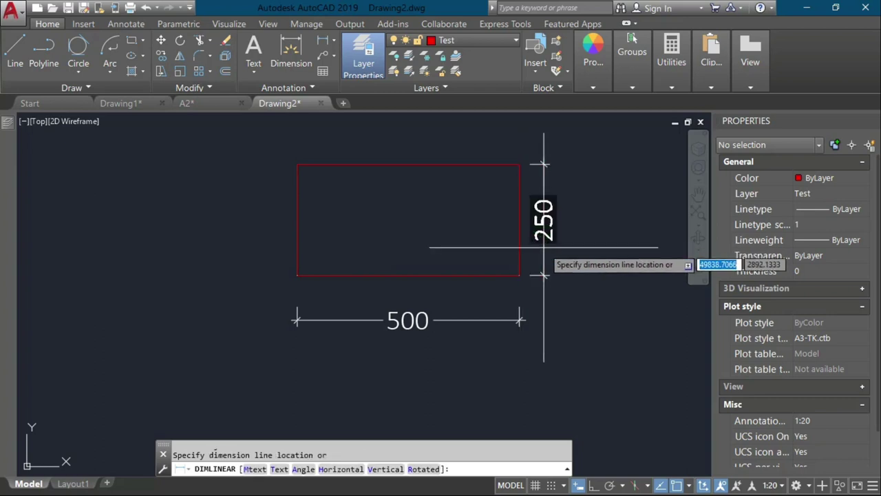
click(544, 251)
Window-select the red rectangle and enter the LIST command
click(462, 166)
click(448, 191)
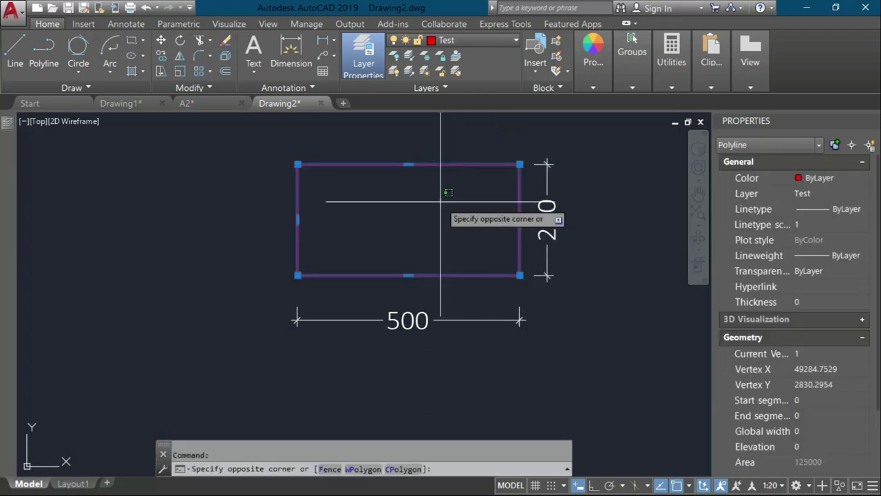
click(382, 241)
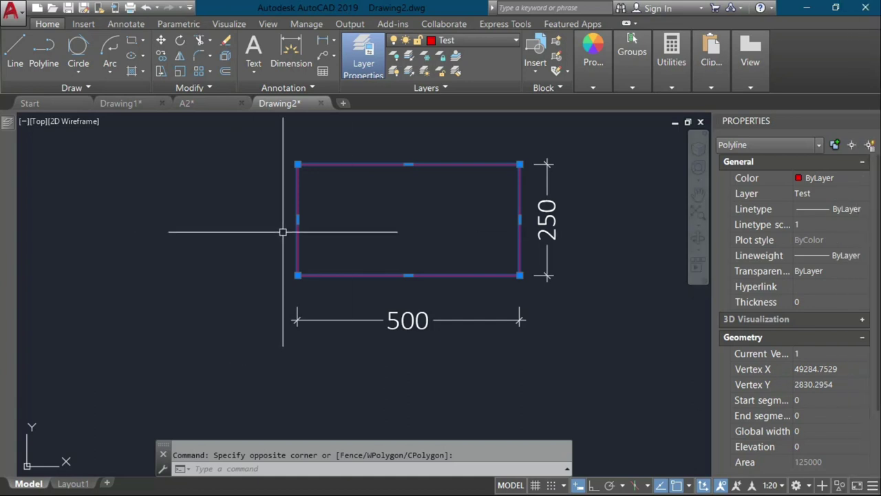
text(LIST)
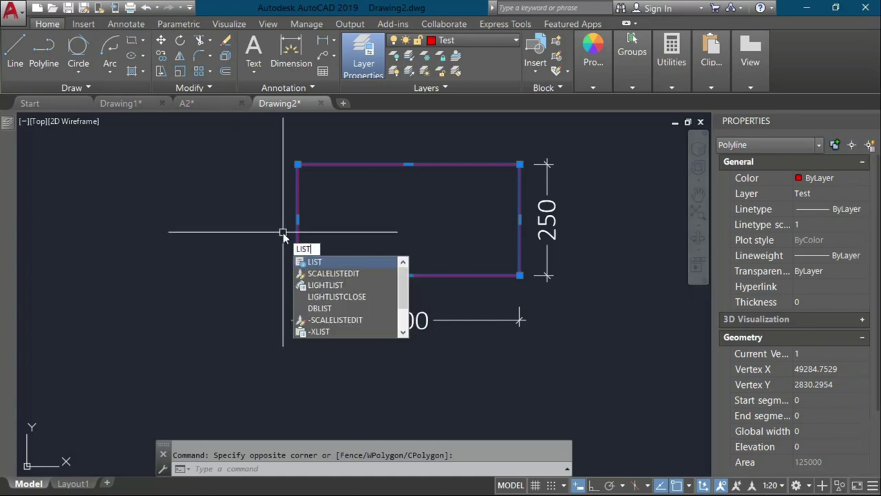
List the rectangle to read area 125000 and perimeter 1500, then recentre the view
key(Return)
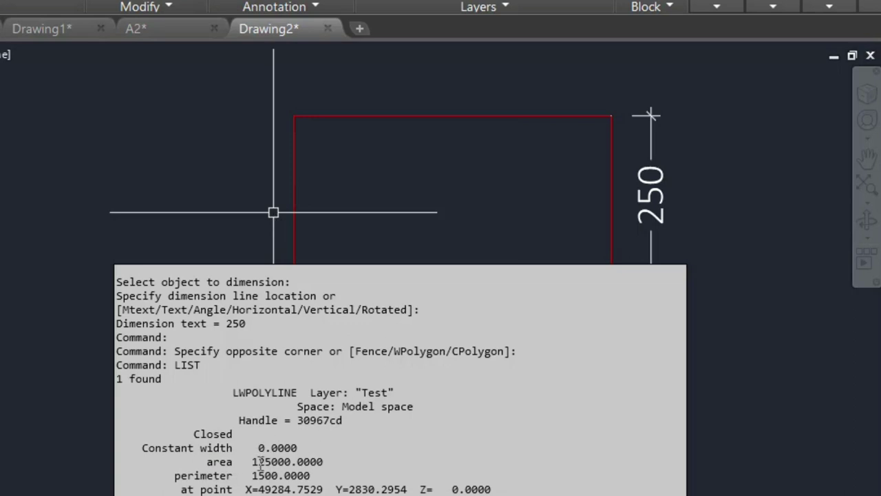
drag(252, 461, 329, 460)
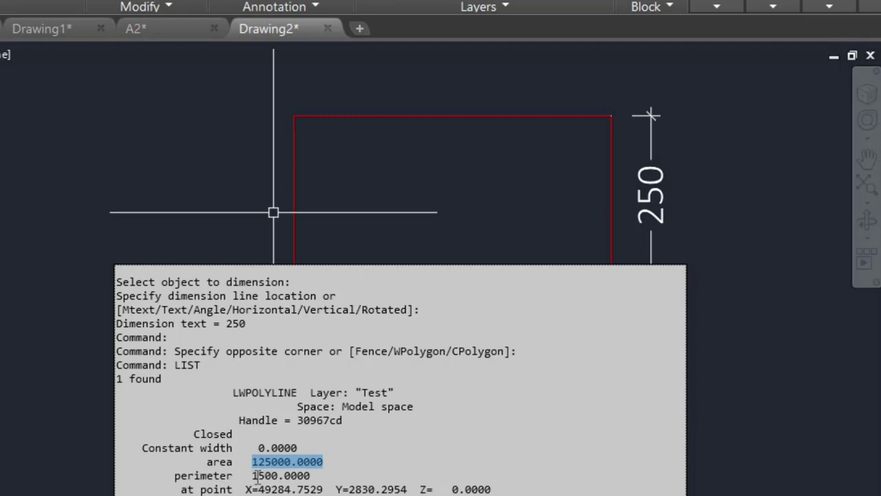
drag(253, 476, 286, 481)
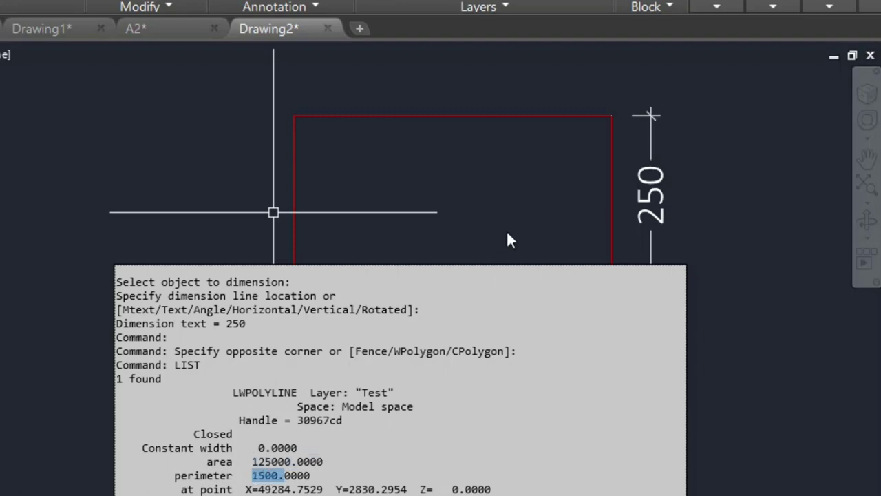
click(470, 204)
scroll(397, 232, down, 7)
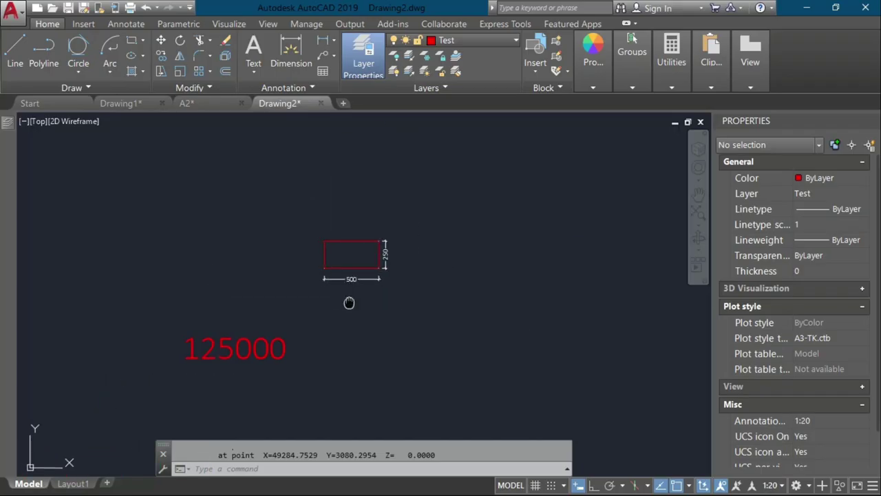
scroll(348, 300, down, 4)
middle_drag(384, 310, 289, 277)
scroll(289, 276, up, 5)
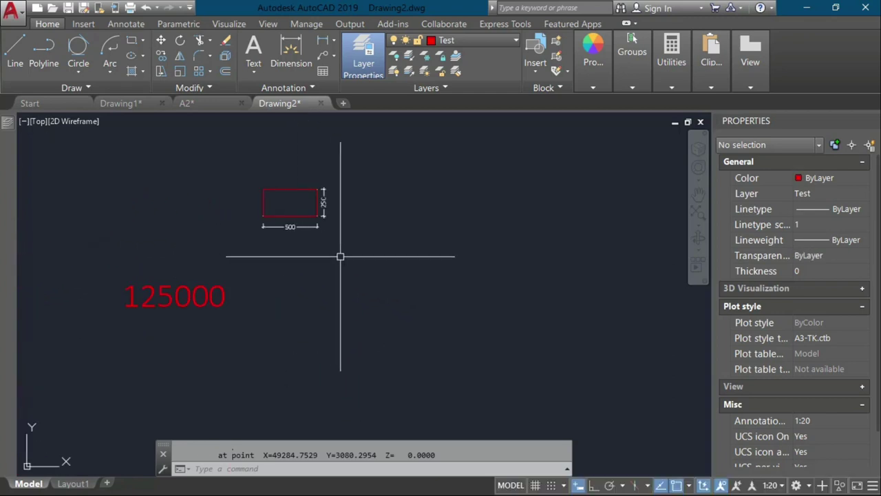
Start a rectangle at a new first corner to the right, sizing it by dimensions
text(rec)
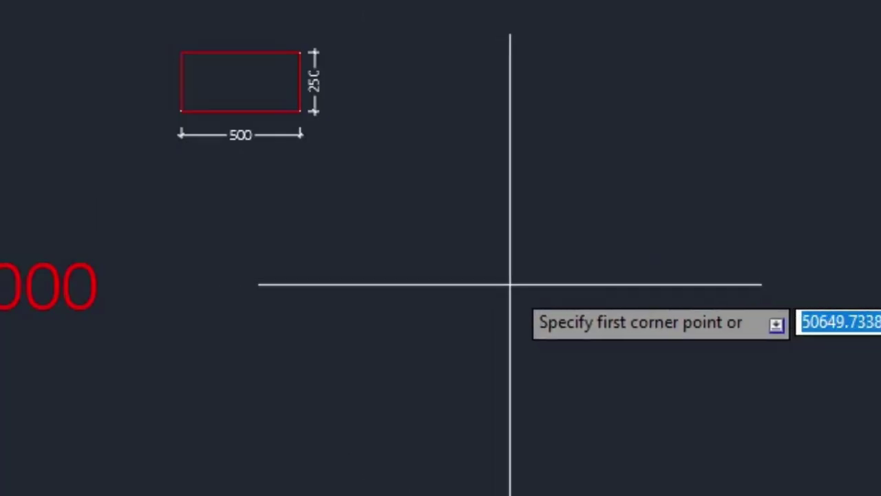
middle_drag(544, 279, 138, 244)
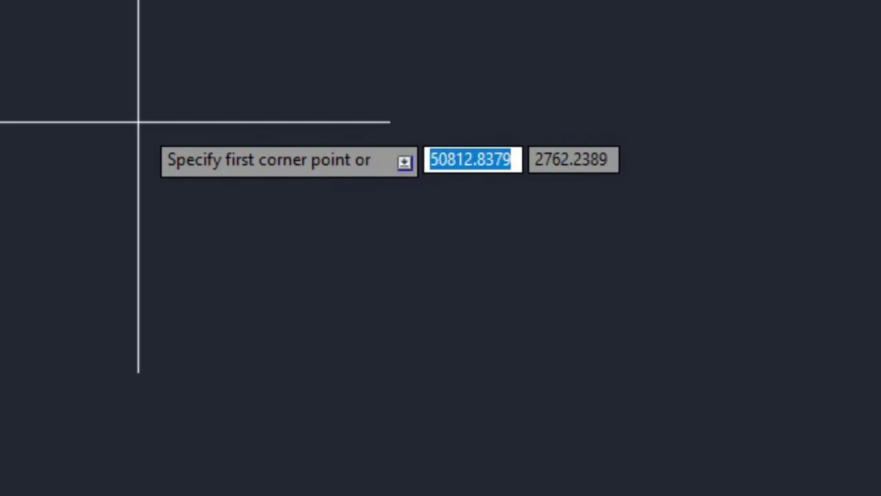
click(118, 140)
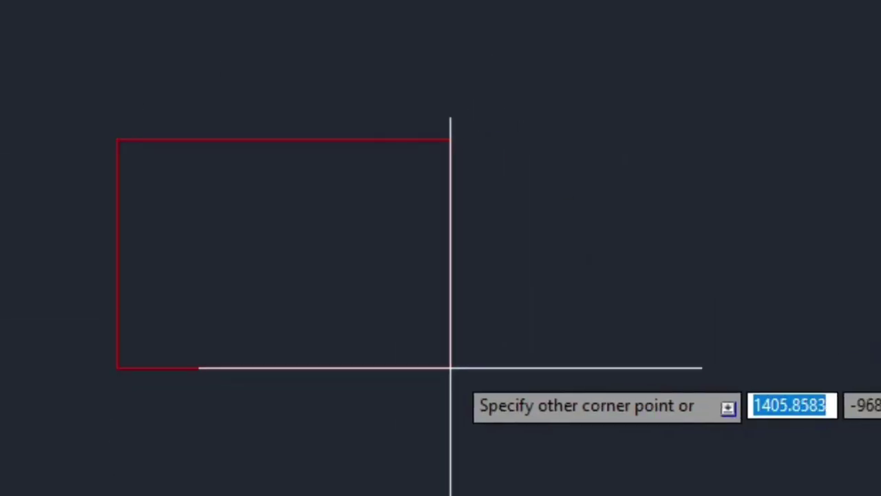
text(d)
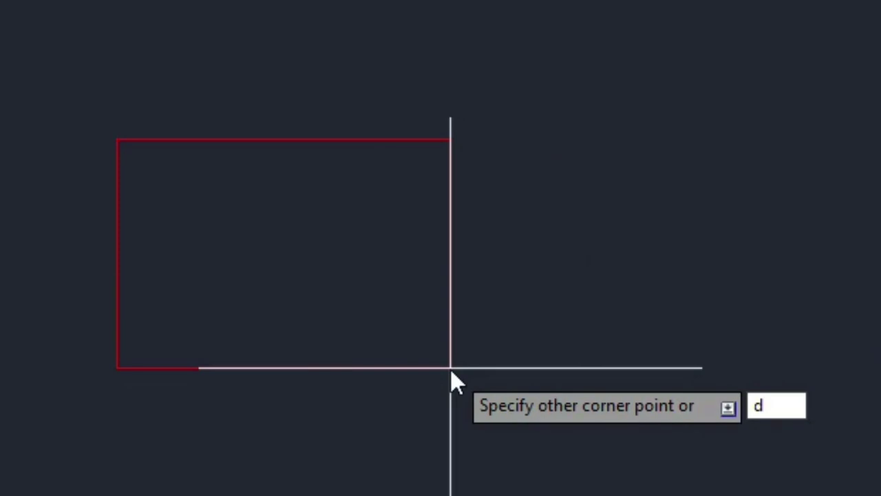
key(Return)
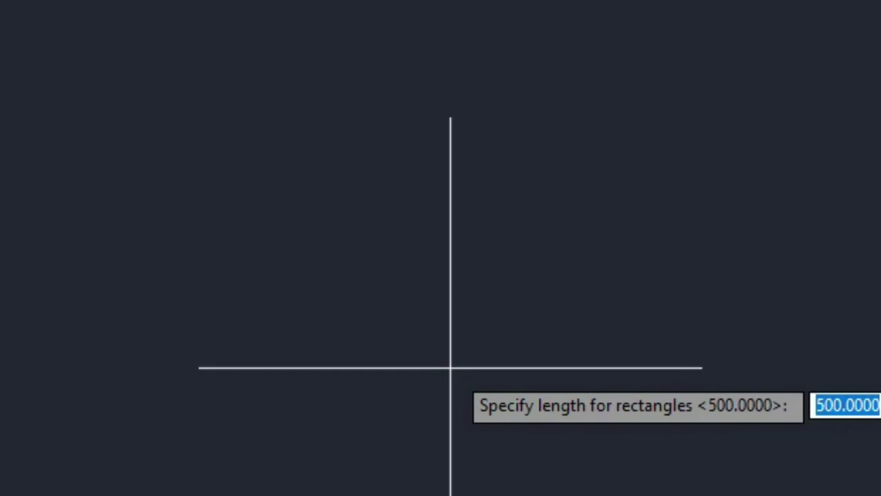
Give the rectangle length 600 and width 750 and set its orientation
text(600)
key(Return)
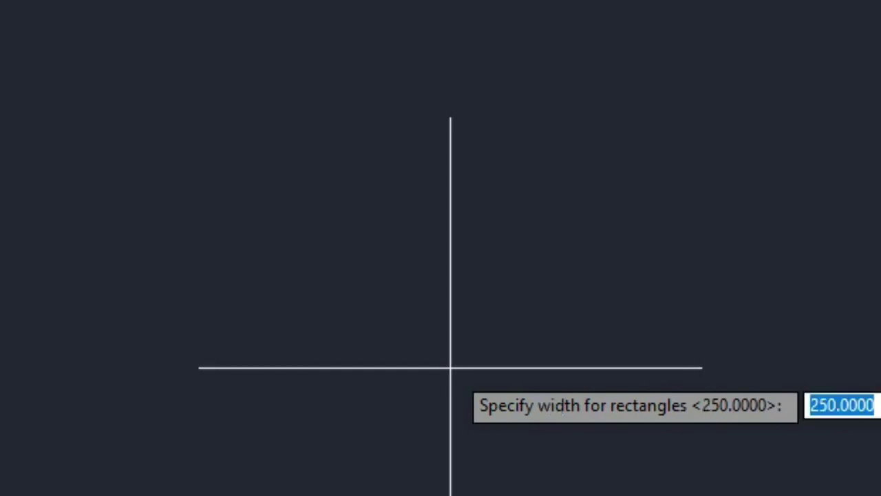
text(6)
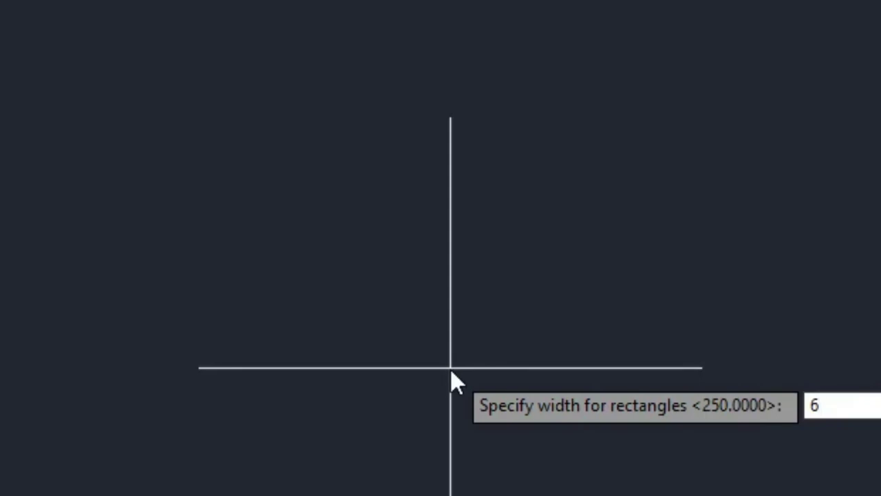
key(BackSpace)
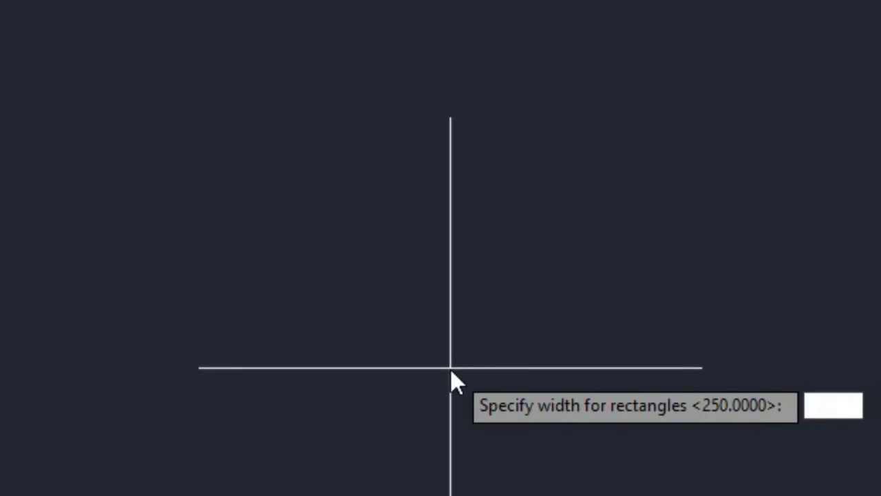
text(750)
key(Return)
click(451, 368)
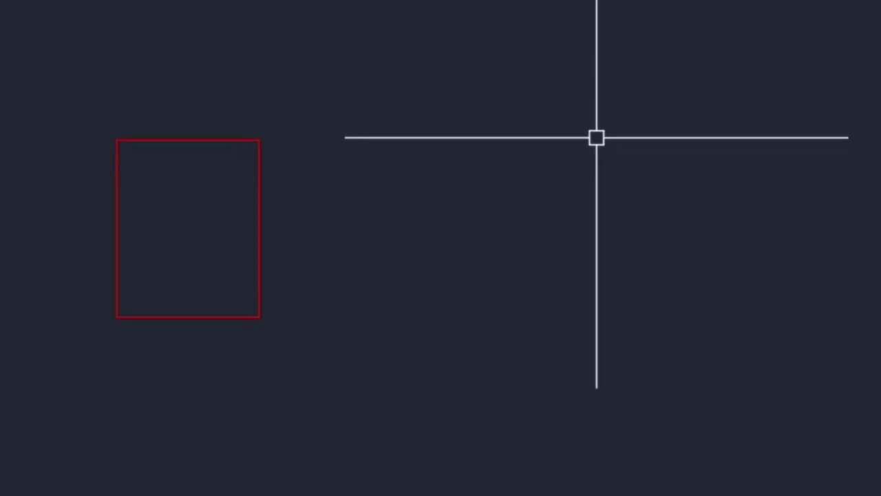
text(d)
key(Escape)
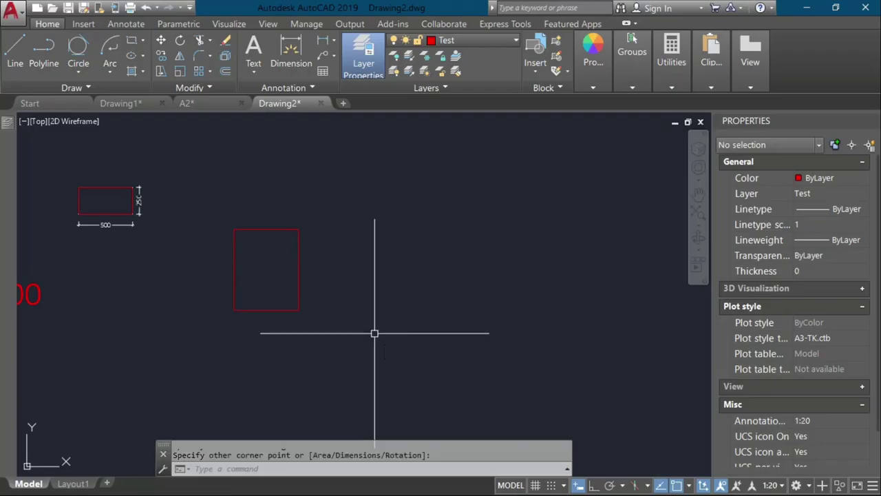
Dimension the new rectangle's bottom edge at 600 and right edge at 750
text(dli)
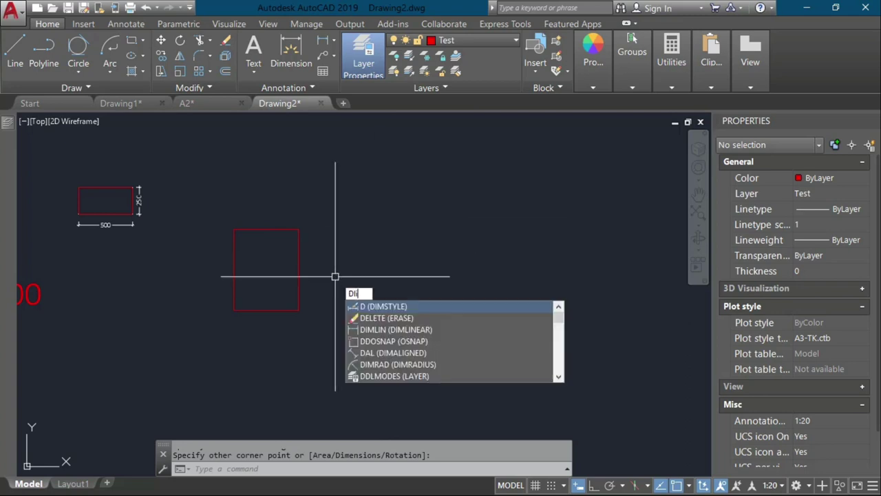
key(Return)
key(Return)
click(255, 311)
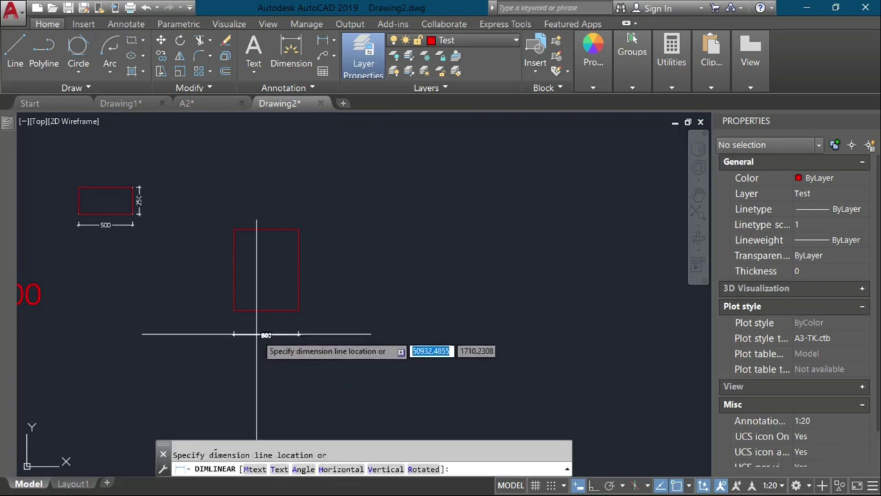
click(261, 321)
key(Return)
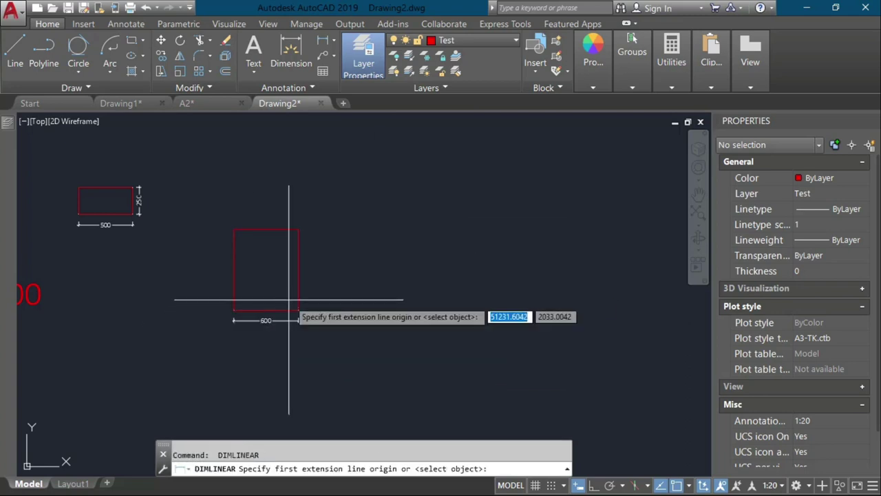
key(Return)
click(299, 296)
click(306, 279)
Rerun the rectangle command from history and set the next rectangle's first corner
scroll(291, 273, up, 4)
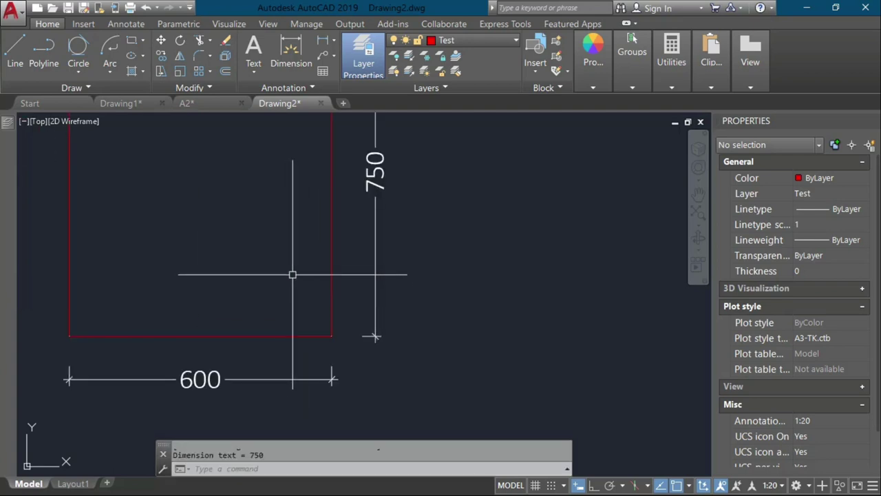
scroll(338, 286, down, 3)
middle_drag(340, 284, 352, 313)
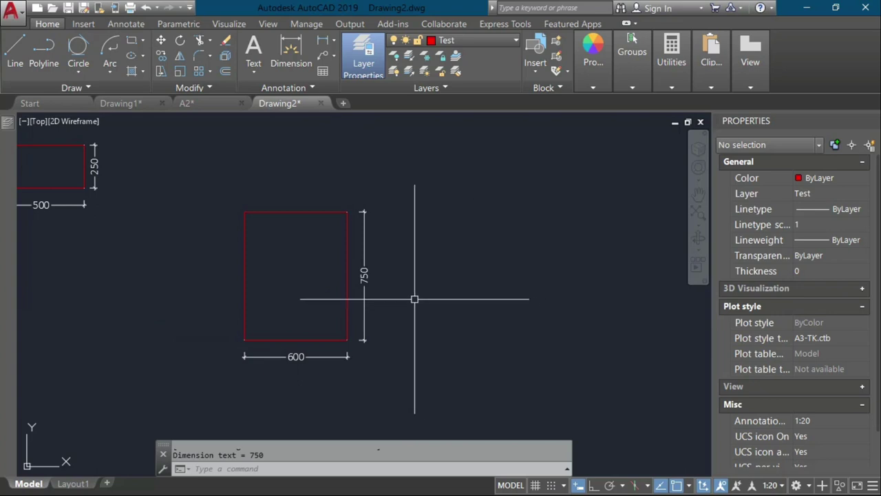
middle_drag(437, 291, 309, 294)
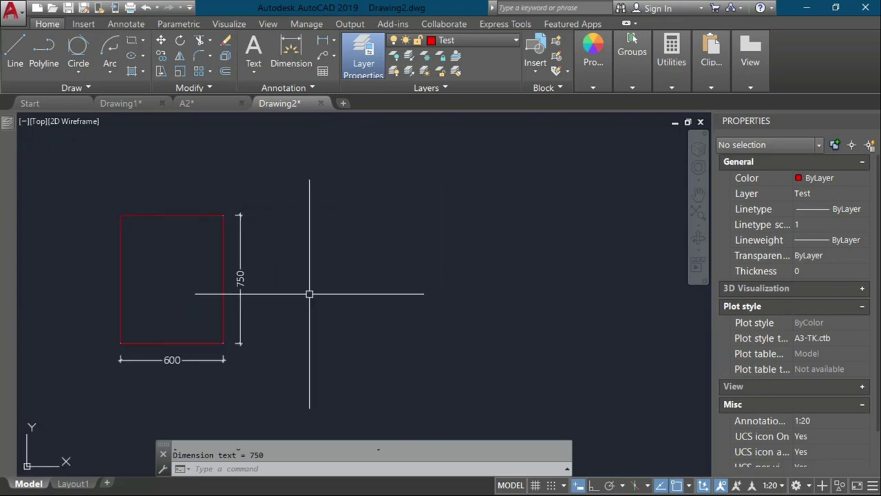
key(Up)
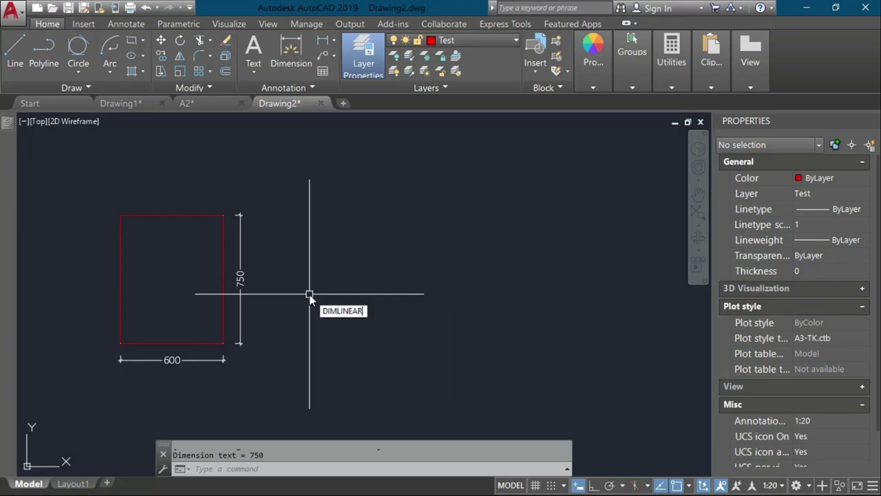
key(Up)
key(Return)
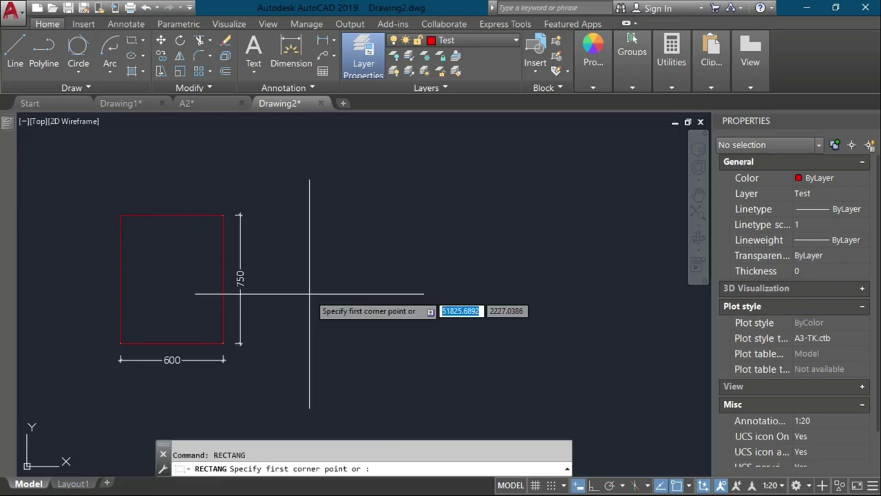
click(315, 252)
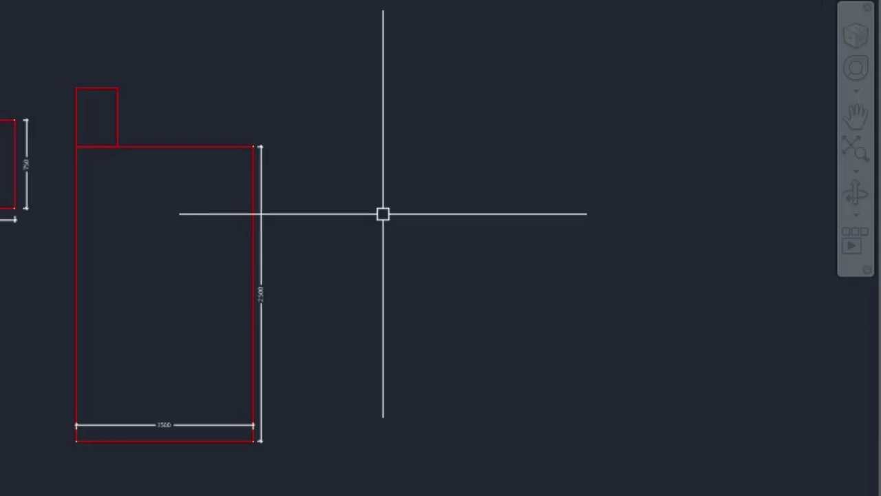
Draw a 350 by 500 rectangle rotated 30°
text(rec)
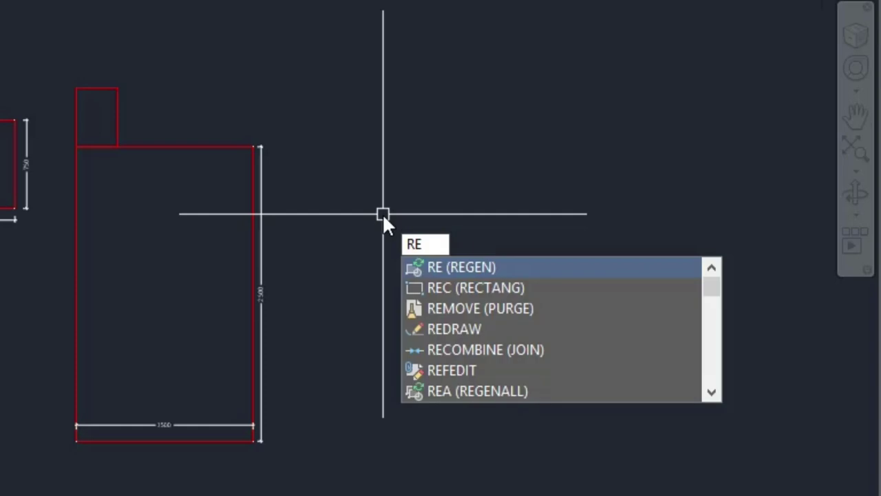
key(Return)
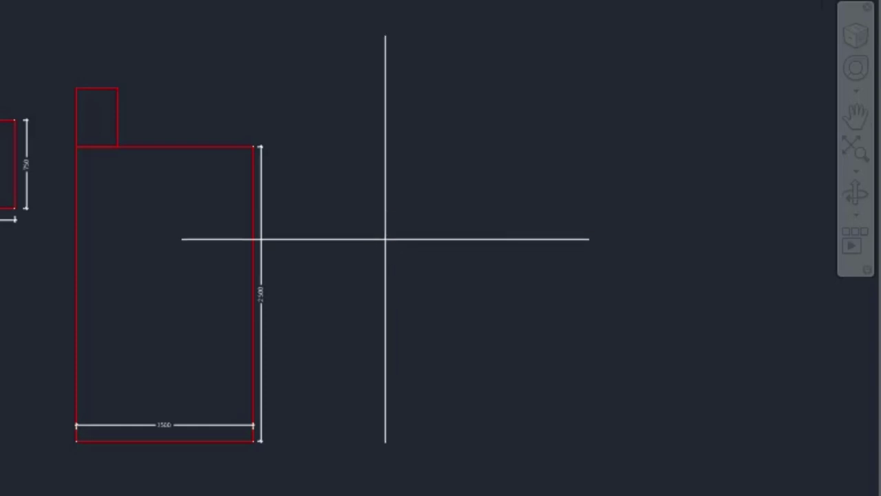
click(368, 167)
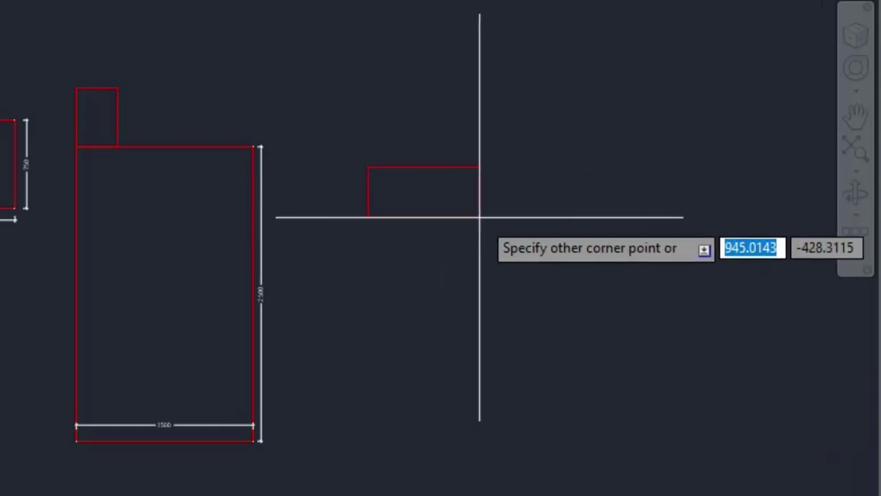
text(r)
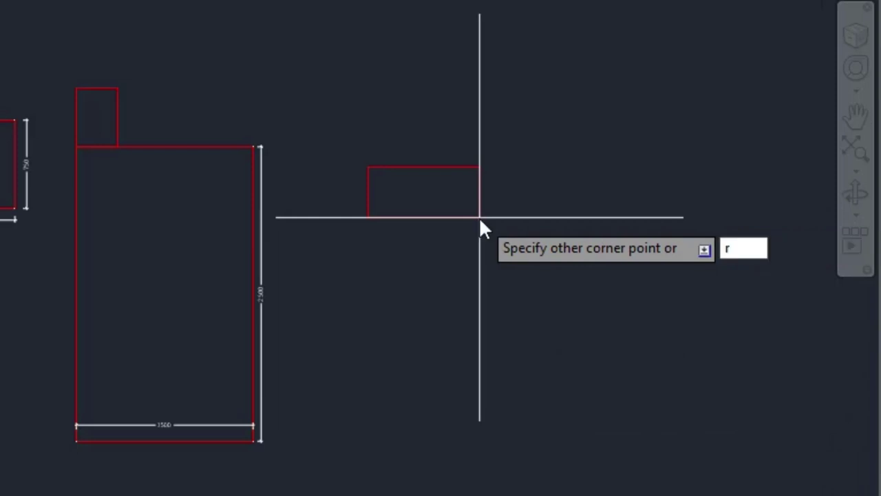
key(Return)
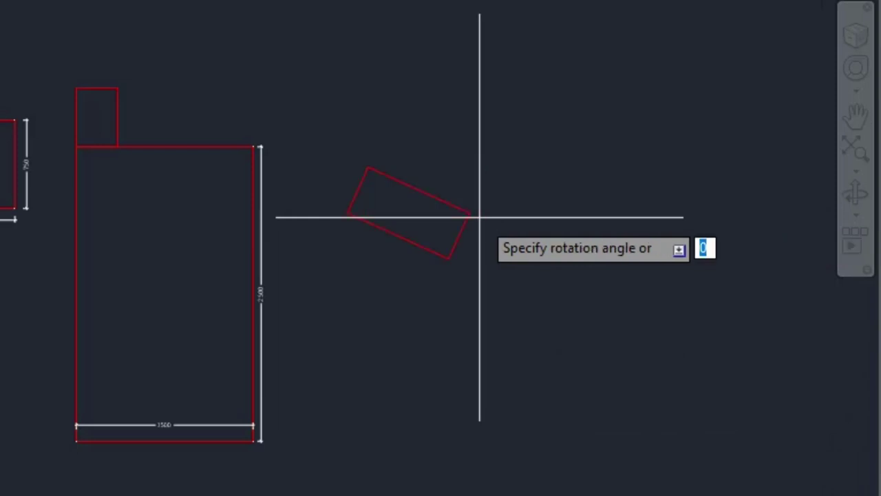
text(30)
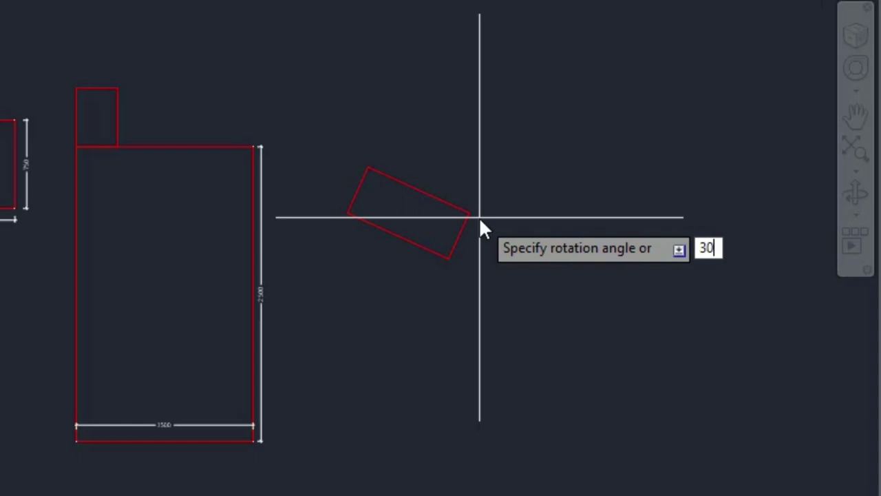
key(Return)
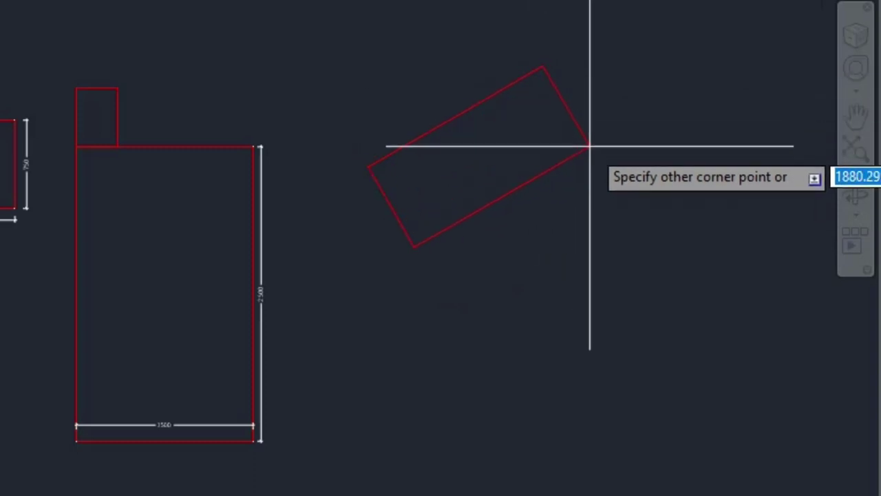
text(d)
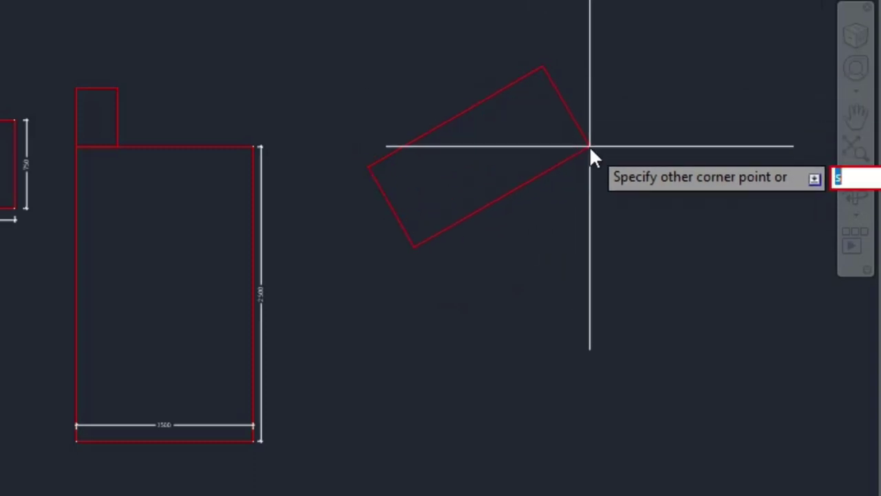
key(Return)
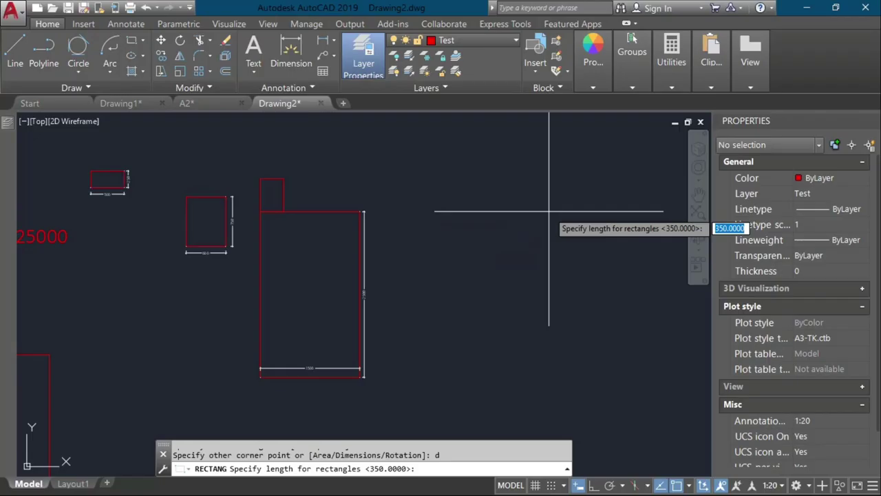
key(Return)
key(Return)
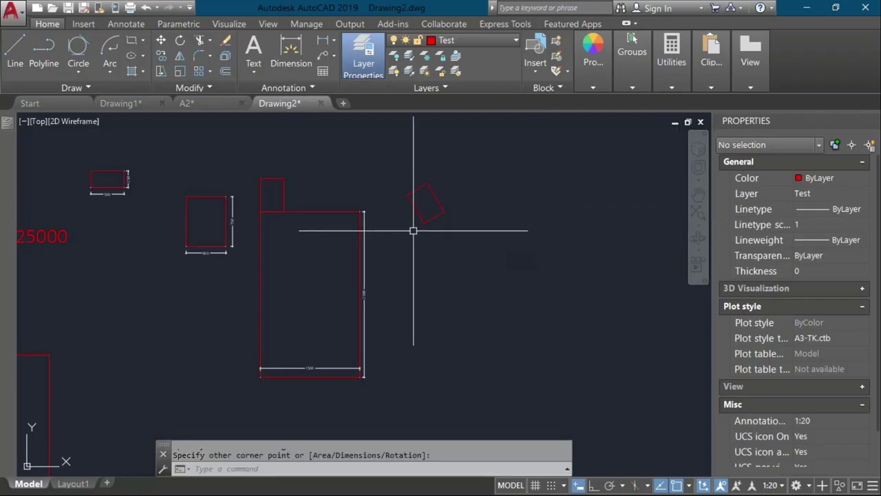
scroll(413, 230, up, 5)
click(455, 219)
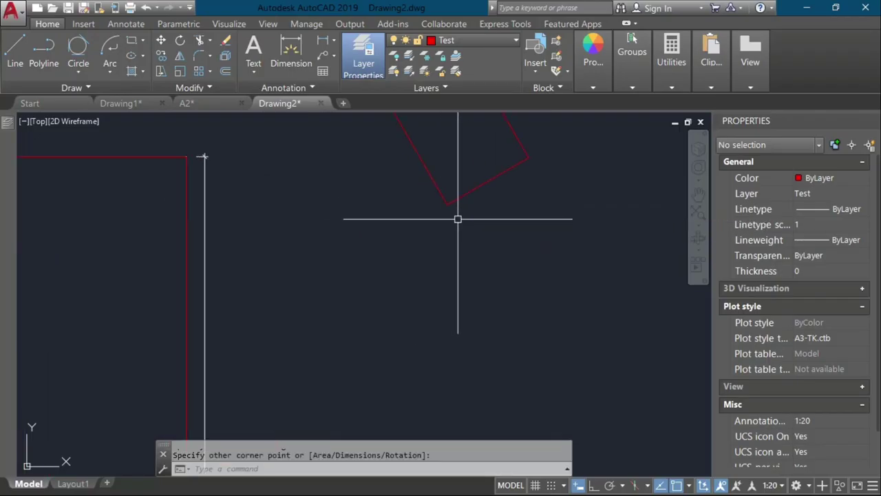
Draw a horizontal reference line from the rectangle's lower corner
text(l)
key(Return)
click(447, 204)
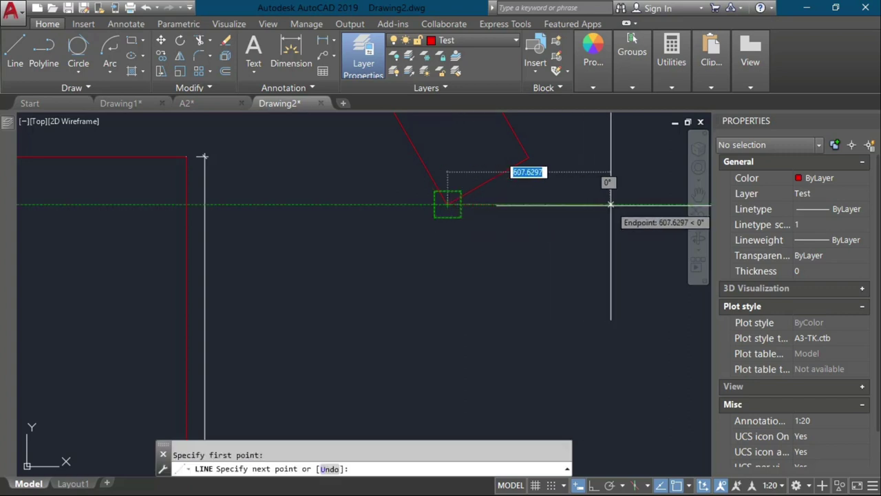
click(539, 205)
key(Escape)
Add a 30.0° angular dimension between the slanted edge and the horizontal line
text(dr)
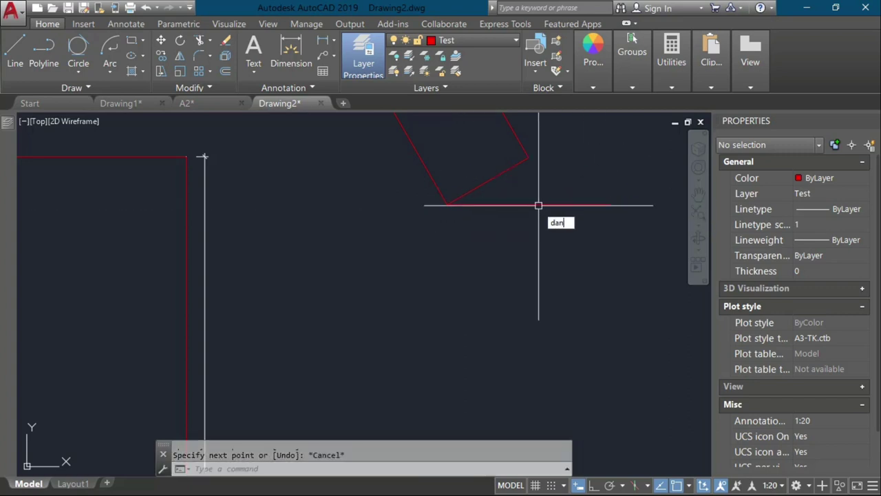
text(an)
key(Return)
click(483, 183)
click(496, 204)
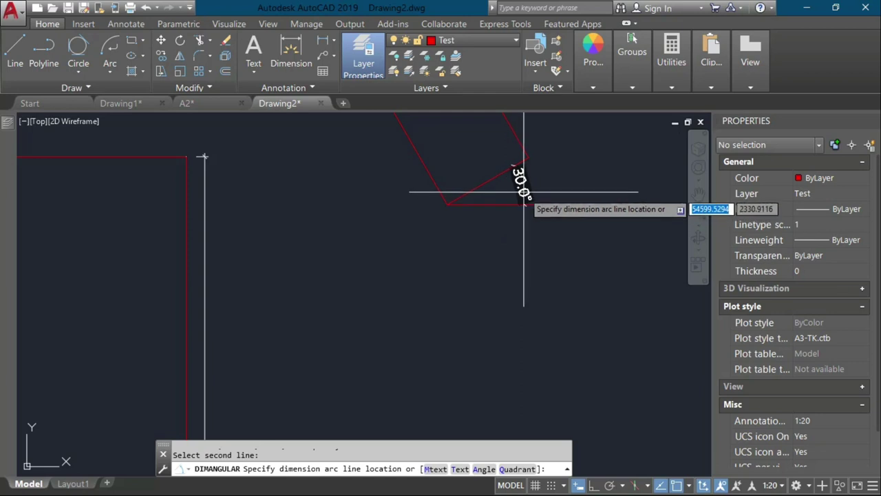
click(523, 192)
scroll(457, 252, down, 3)
middle_drag(468, 246, 478, 300)
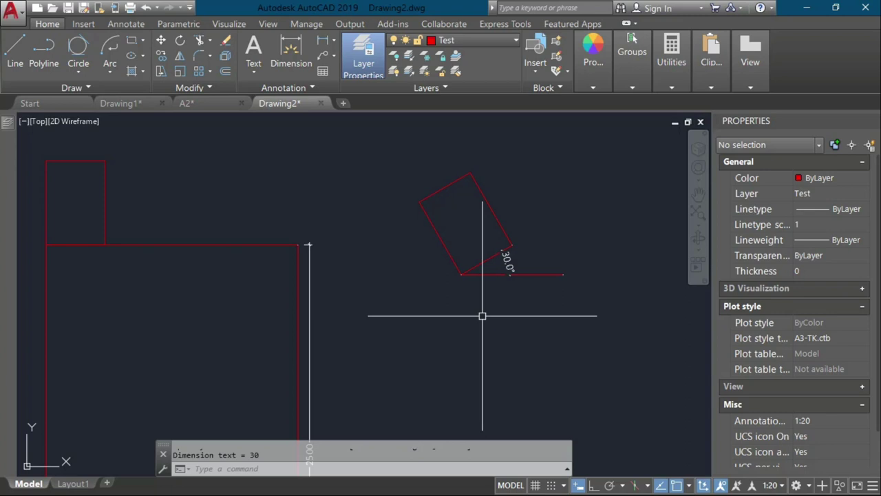
Draw a 650 by 500 rectangle rotated 45°
text(r)
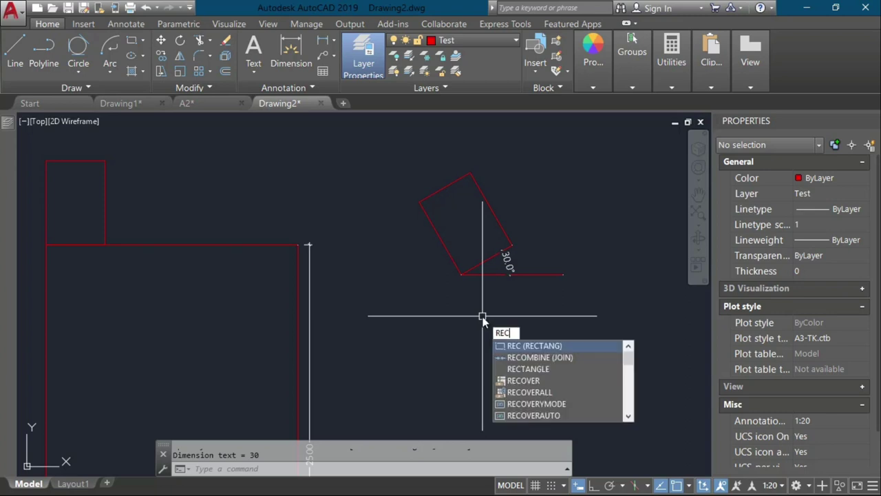
key(Return)
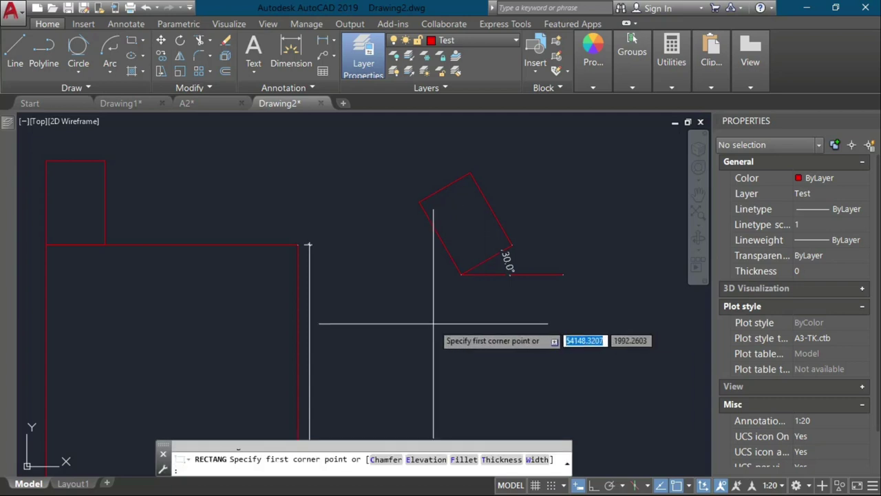
click(405, 355)
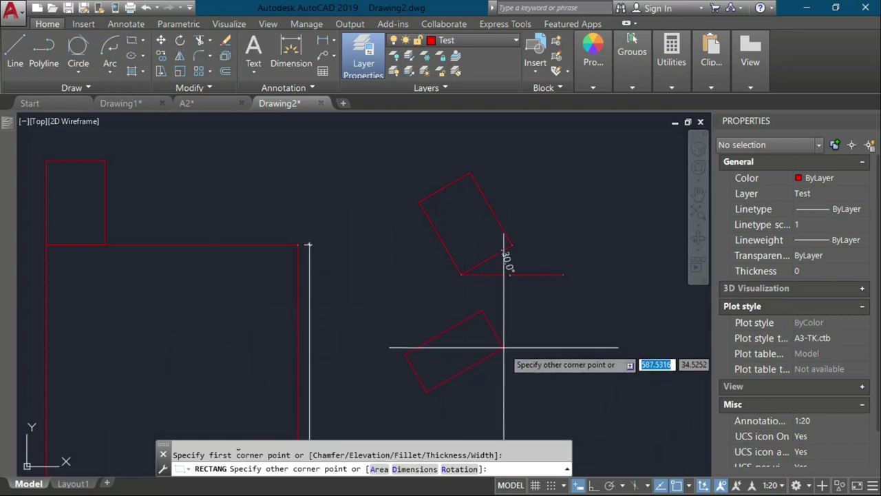
text(r)
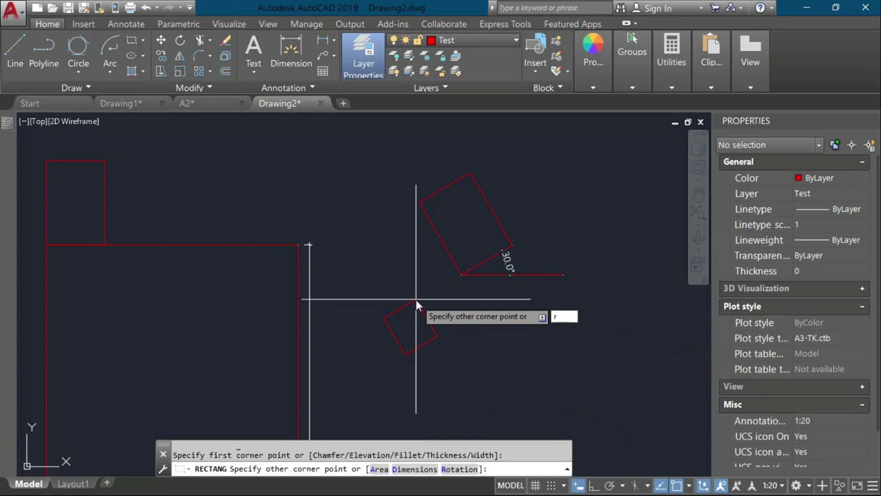
key(Return)
text(45)
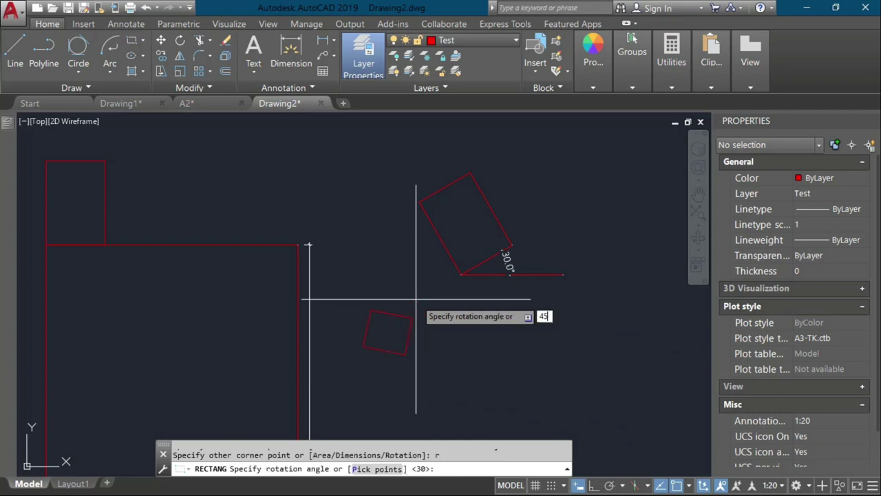
key(Return)
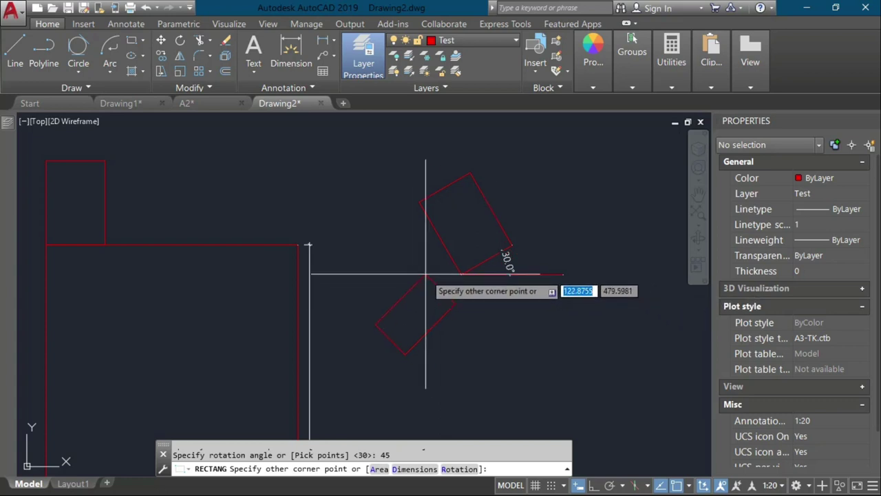
text(d)
key(Return)
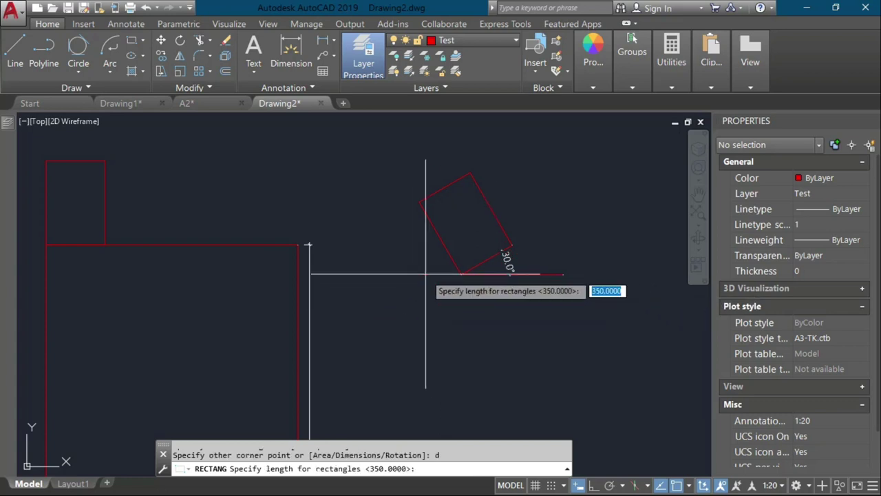
text(650)
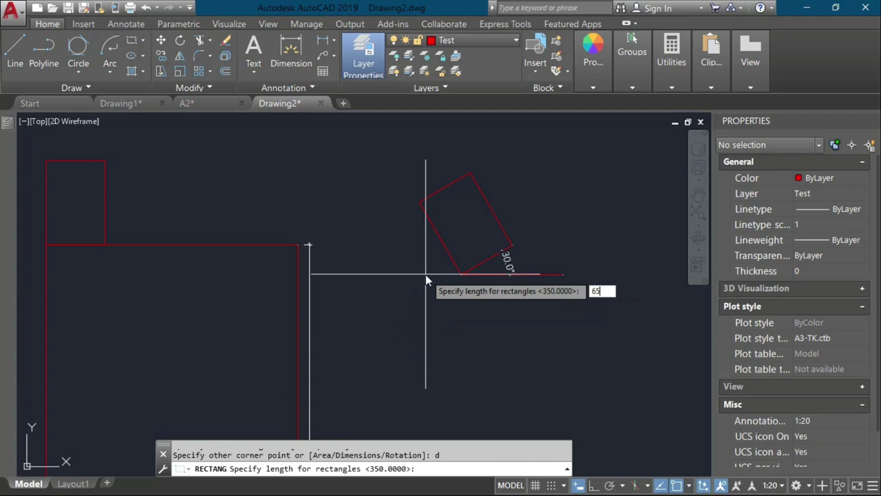
key(Return)
key(Return)
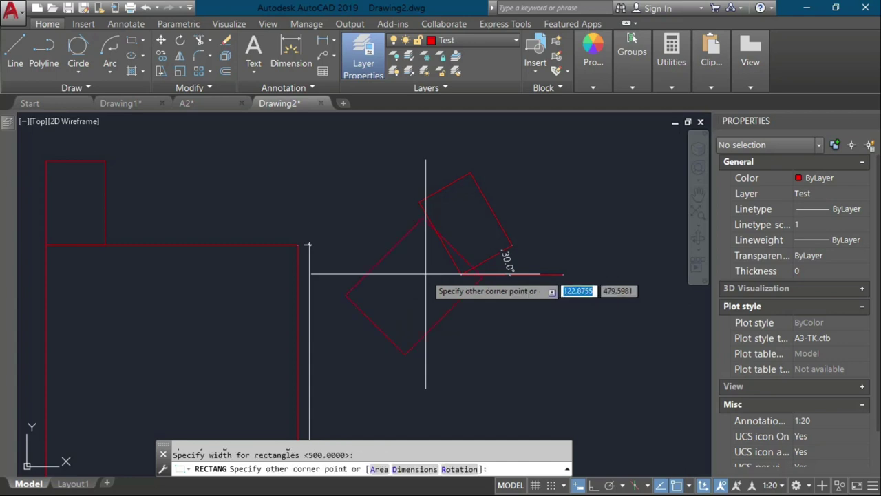
click(425, 274)
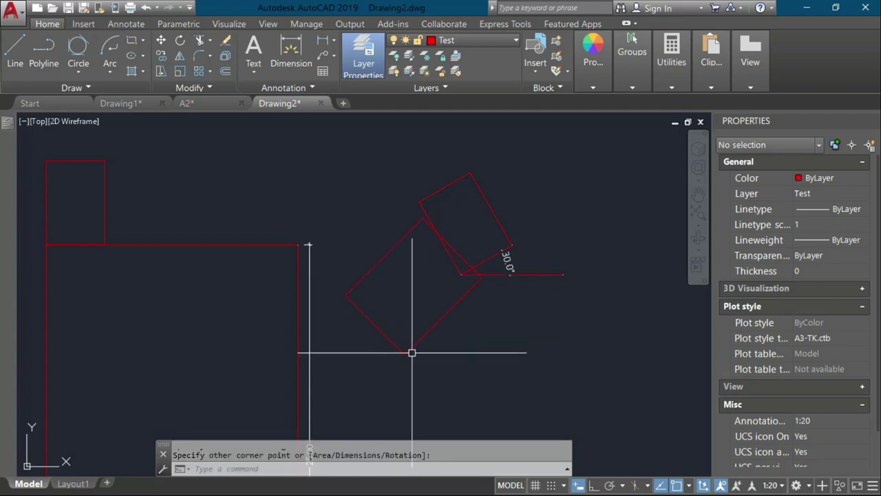
Draw a horizontal line from the new rectangle's bottom corner
text(l)
key(Return)
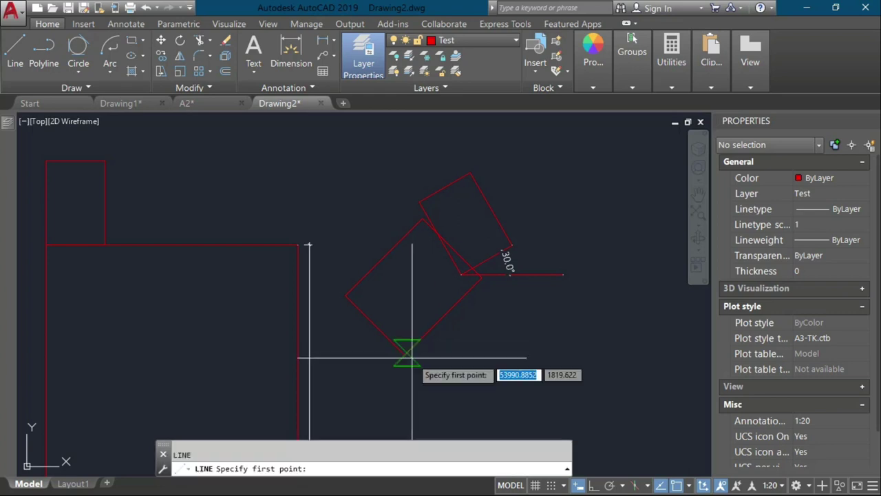
click(405, 353)
key(Escape)
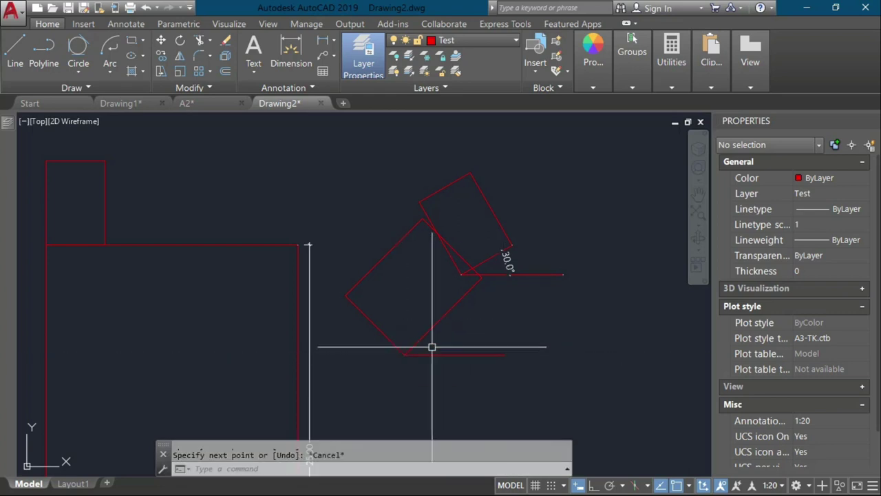
Add a 45.0° angular dimension to the slanted edge and line, then select both
text(dan)
key(Return)
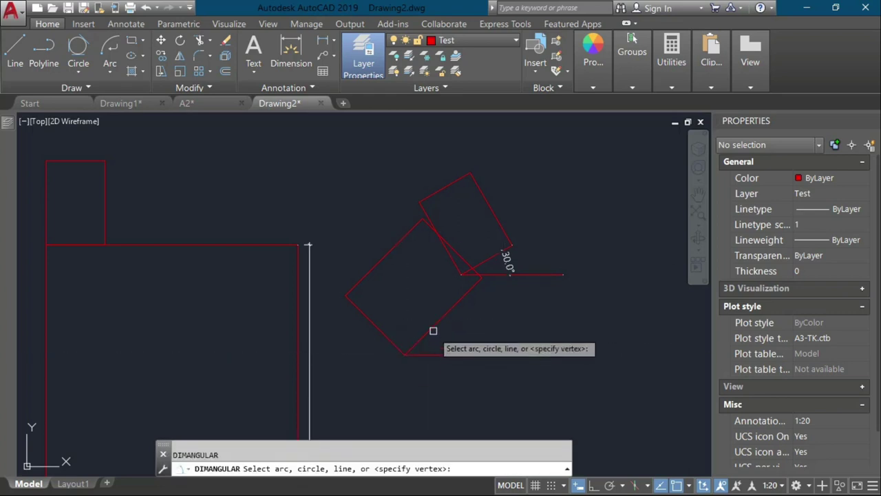
click(431, 329)
click(442, 353)
click(457, 317)
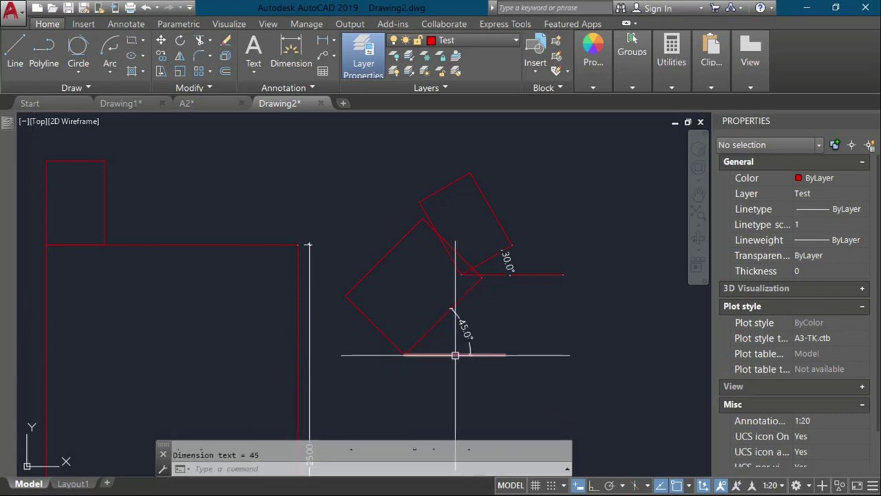
click(489, 311)
click(462, 379)
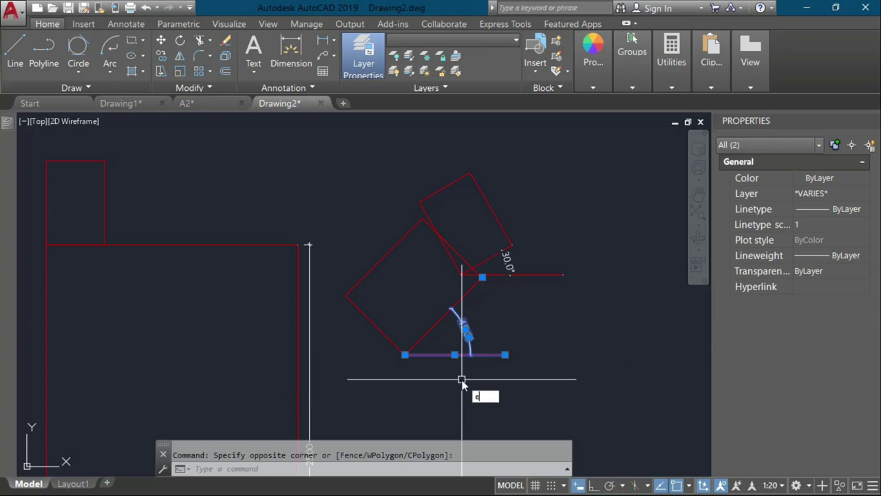
Erase the 30° angular dimension and its reference line
key(Escape)
click(509, 238)
click(506, 295)
key(Delete)
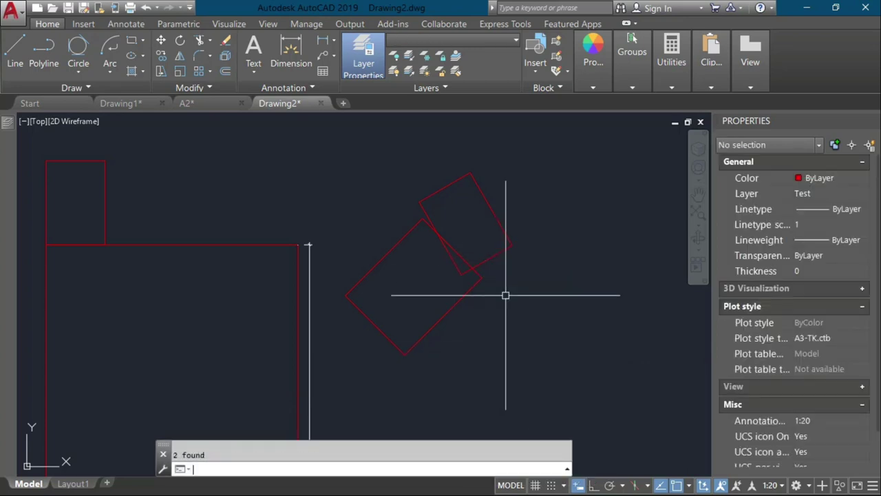
Move the upper tilted rectangle farther up and to the right
click(503, 230)
text(m)
key(Return)
click(500, 267)
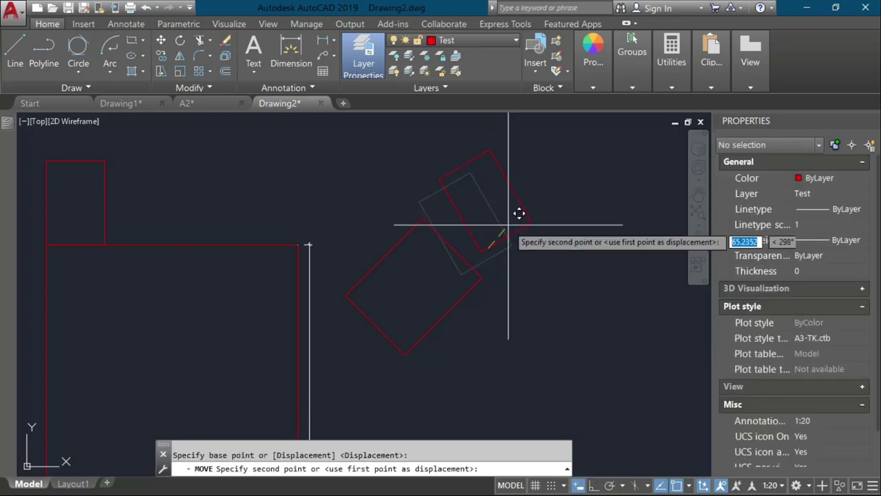
click(528, 211)
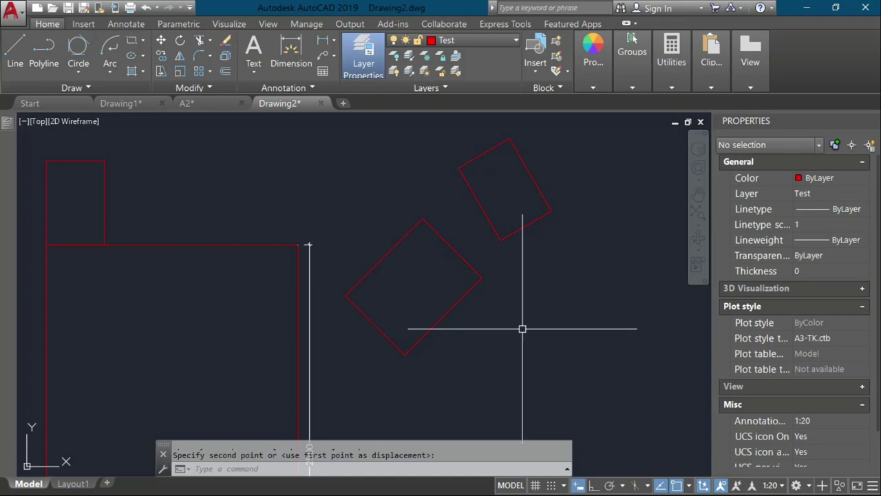
Draw another rectangle at the current 45° rotation
text(rec)
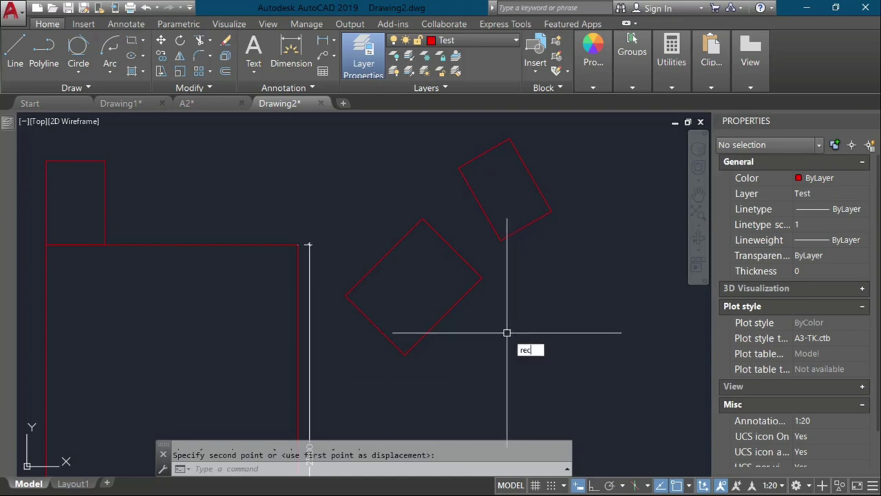
key(Return)
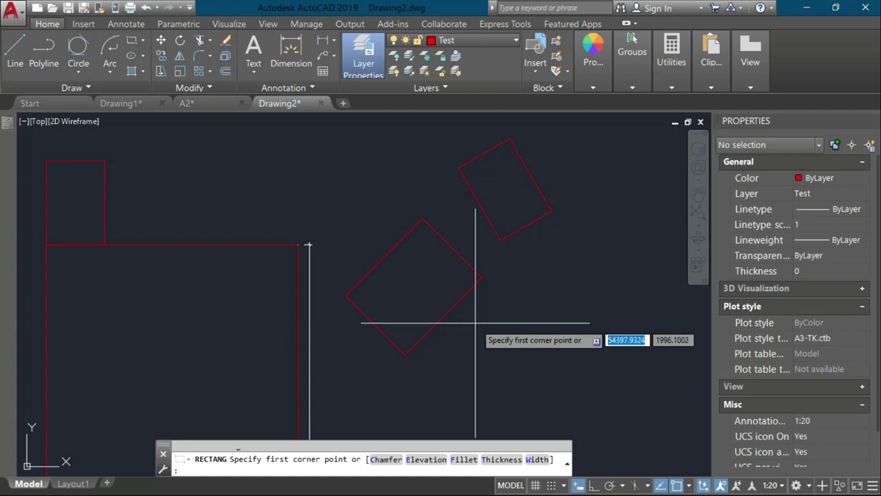
click(461, 313)
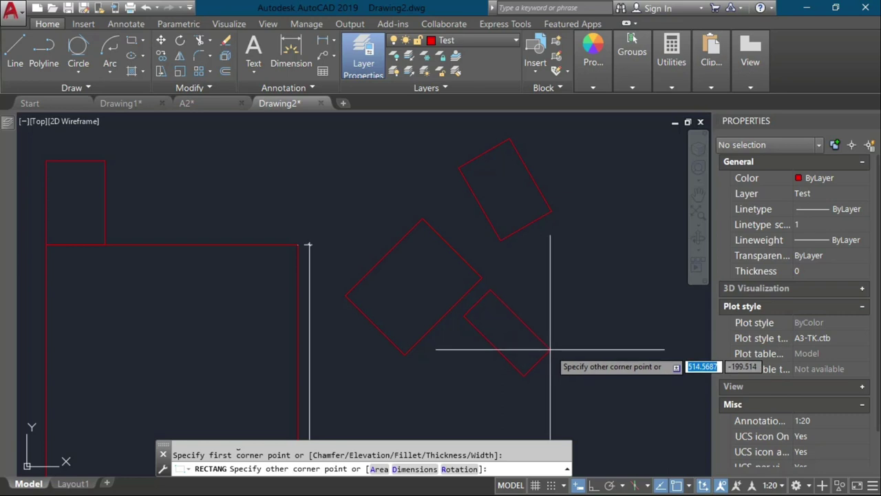
click(605, 306)
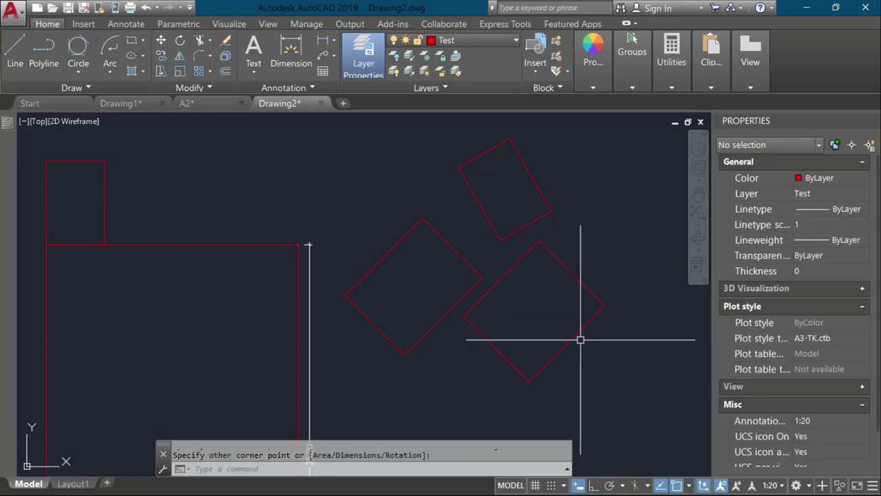
Draw an upright rectangle above the large outline with rotation reset to 0
key(Return)
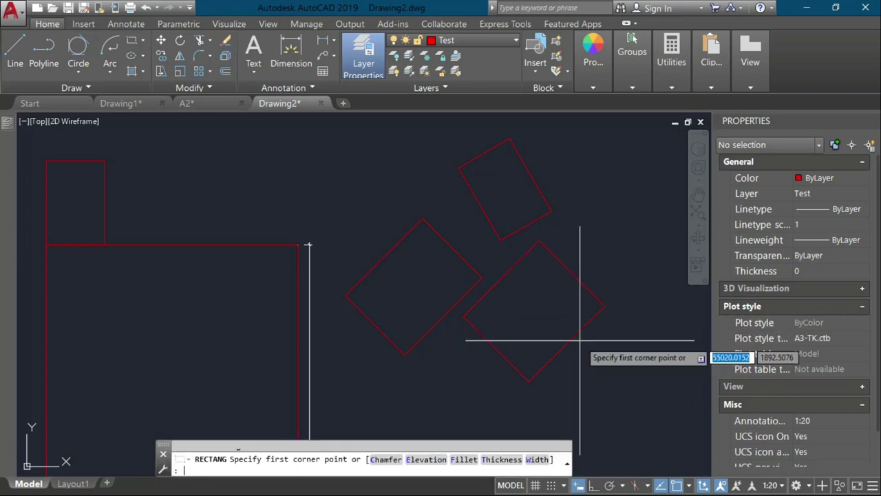
click(247, 181)
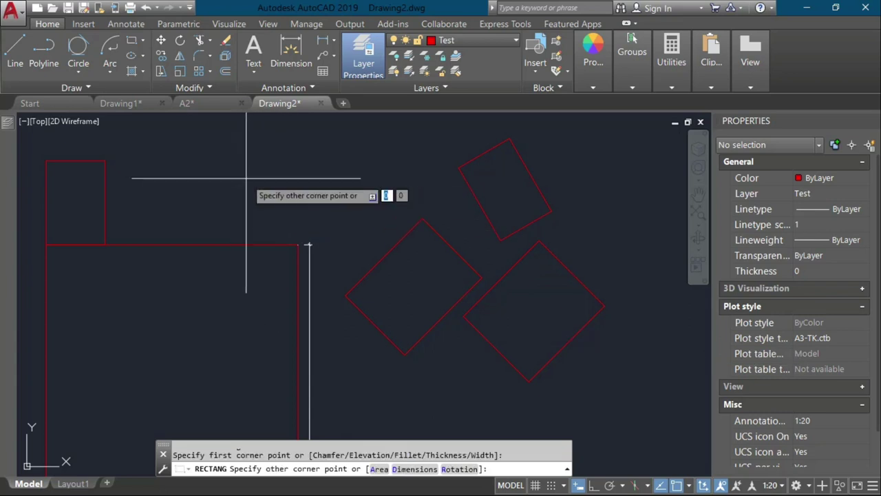
text(r)
key(Return)
text(0)
key(Return)
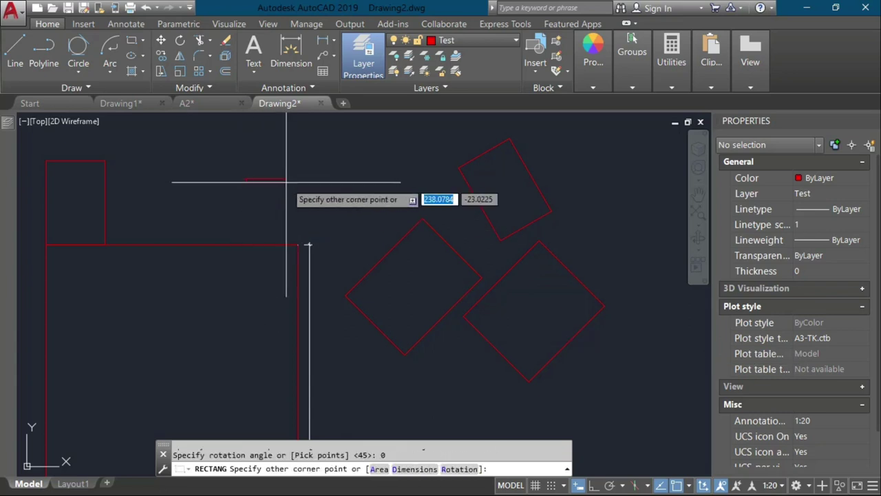
click(326, 136)
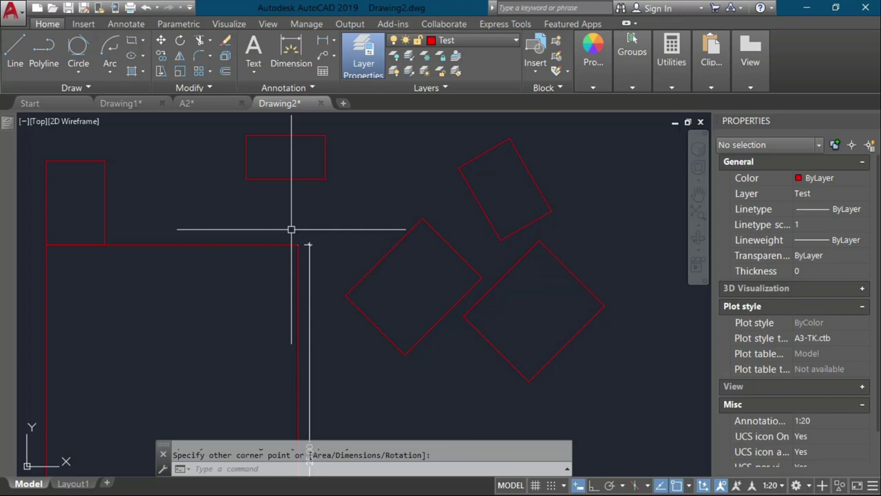
scroll(318, 227, down, 2)
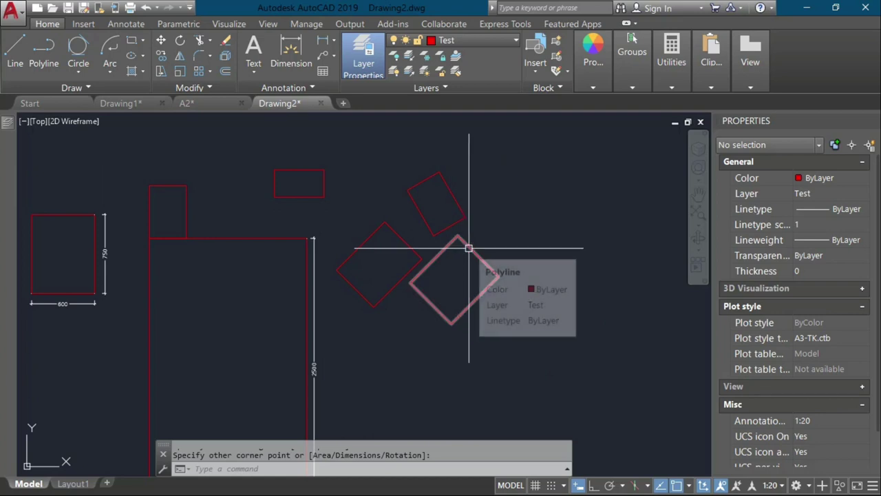
Clear the square's selection and inspect the Polygon option in the Draw panel's Rectangle flyout
text(o)
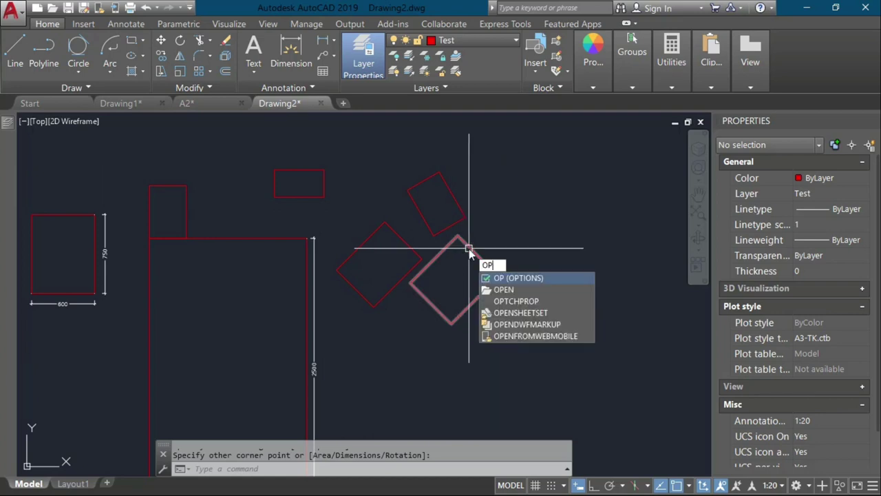
click(468, 248)
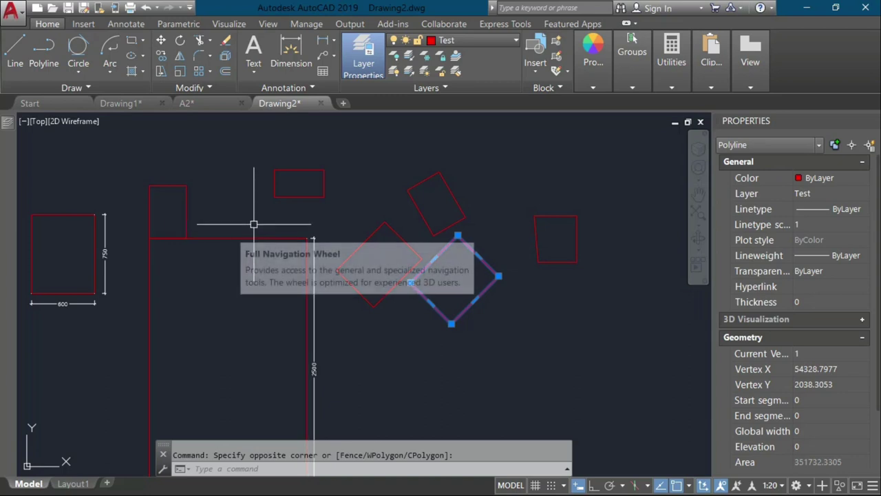
key(Escape)
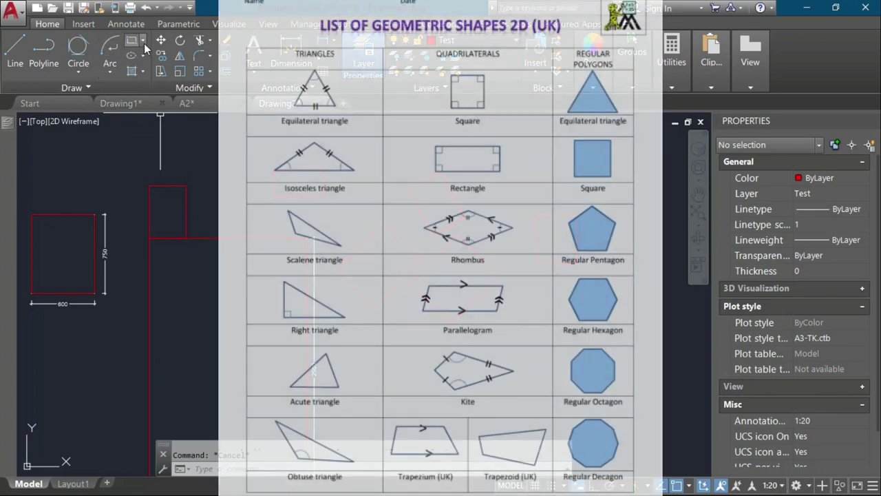
click(143, 41)
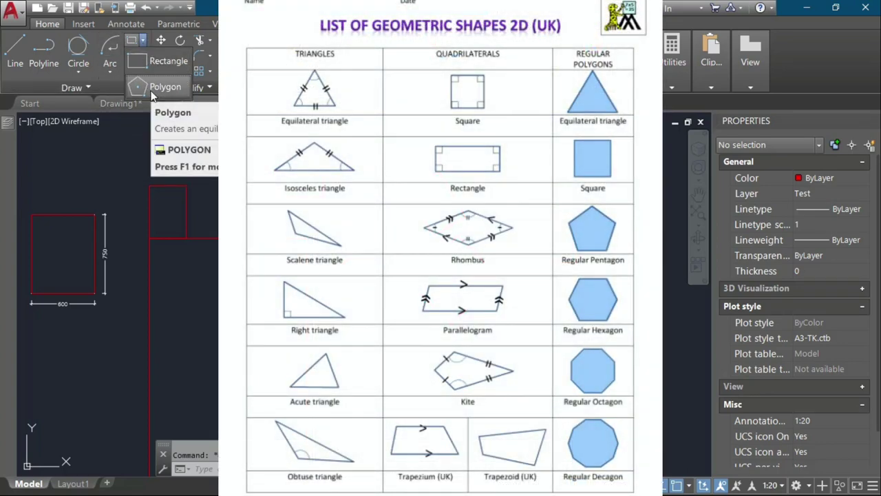
key(Escape)
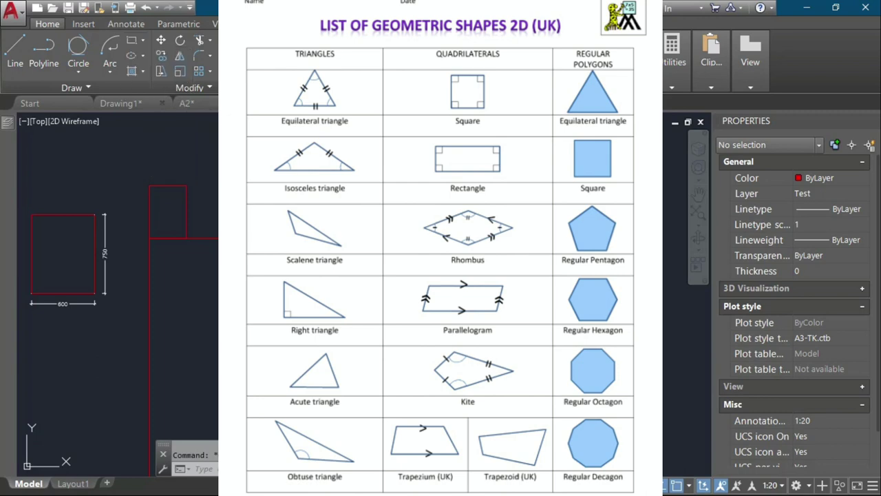
Start a 6-sided POLYGON centred on the lower tilted square's bottom corner
text(PL)
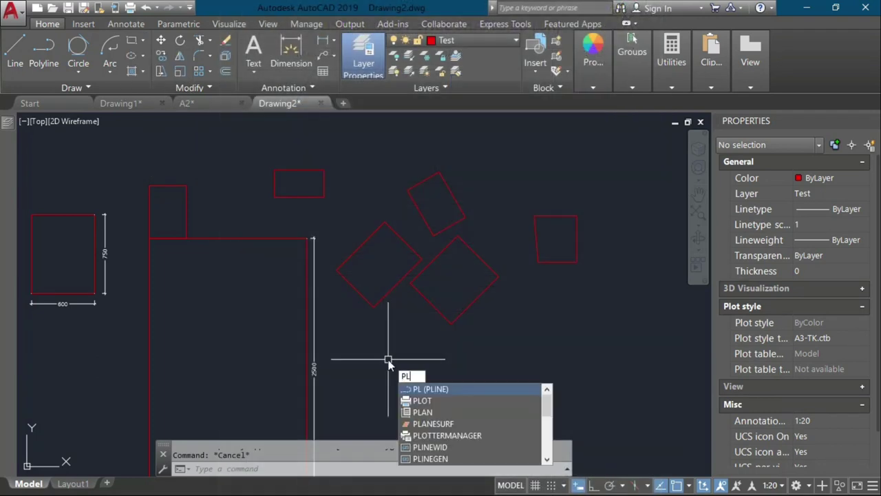
key(BackSpace)
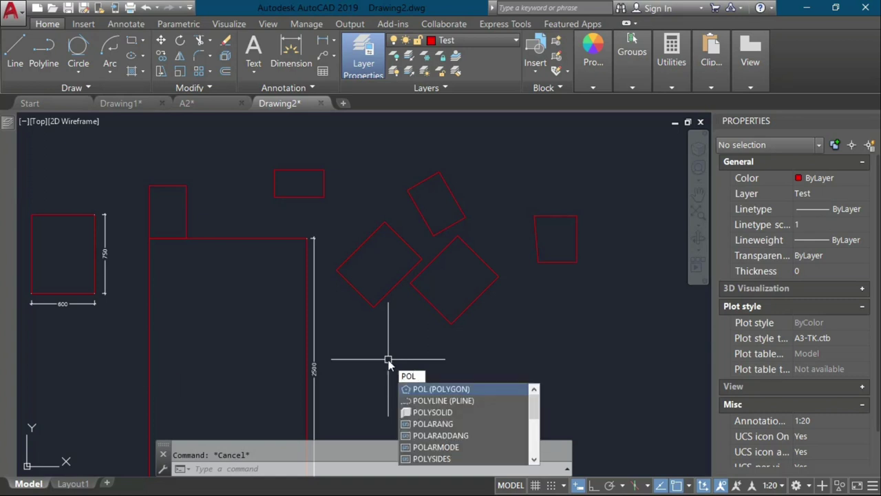
key(Return)
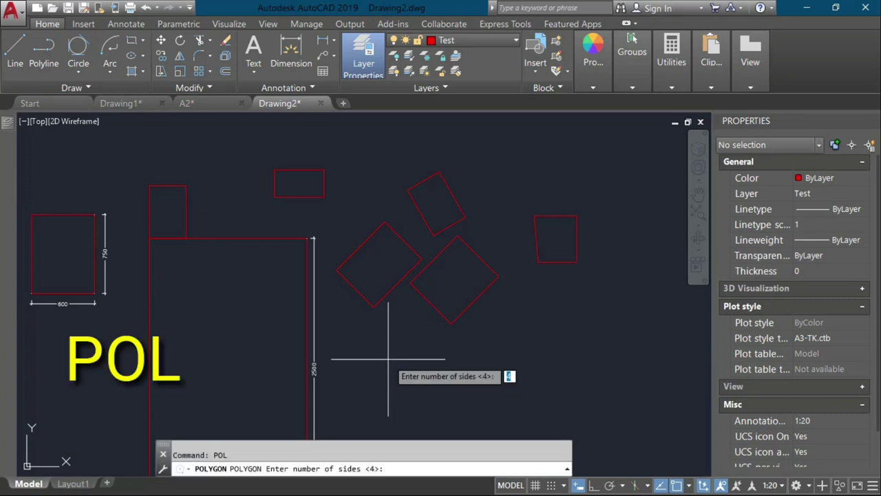
scroll(415, 348, down, 6)
scroll(372, 250, up, 6)
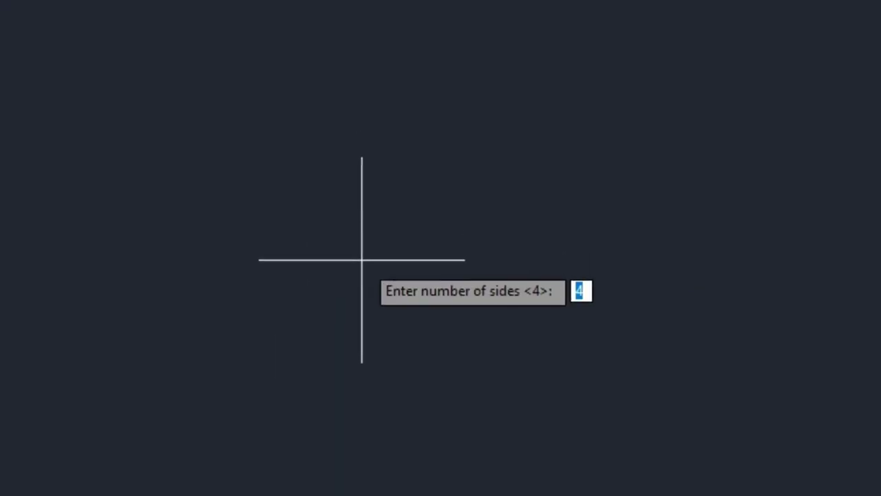
text(6)
key(Return)
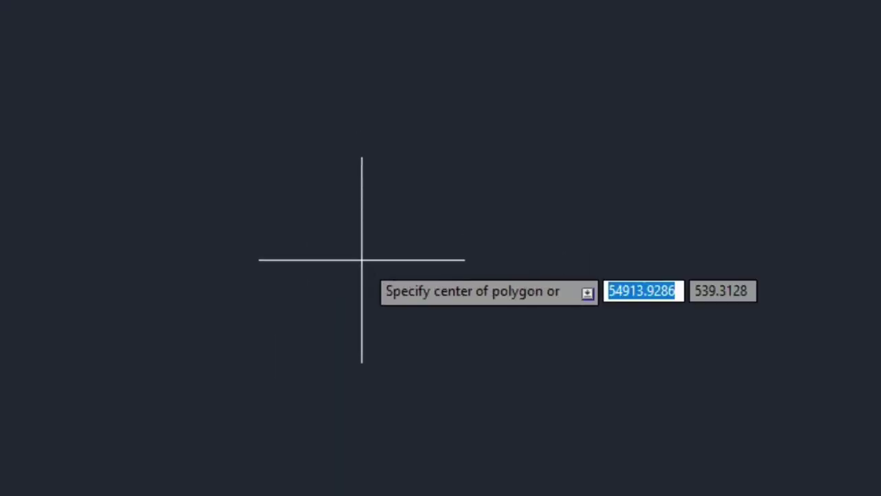
scroll(372, 263, down, 5)
scroll(344, 124, up, 5)
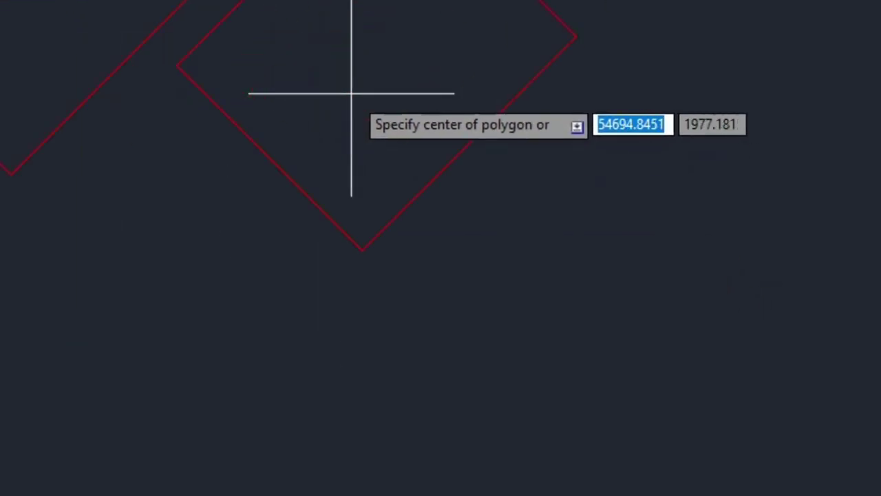
click(361, 242)
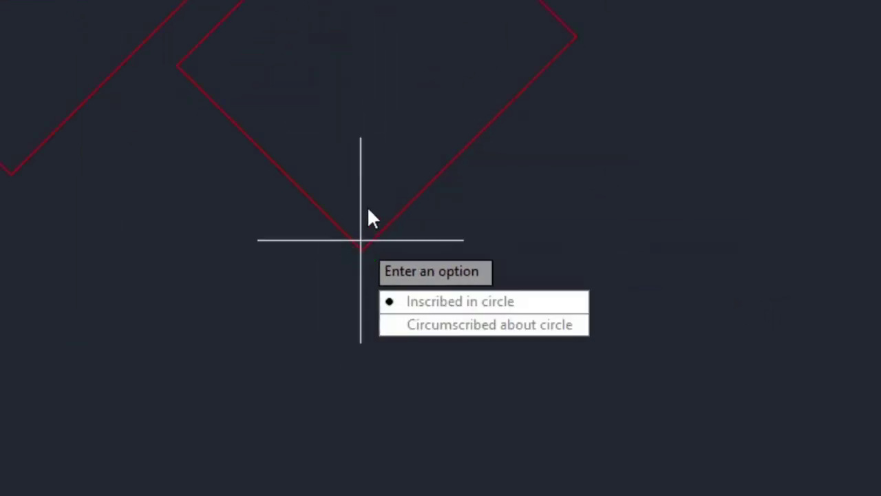
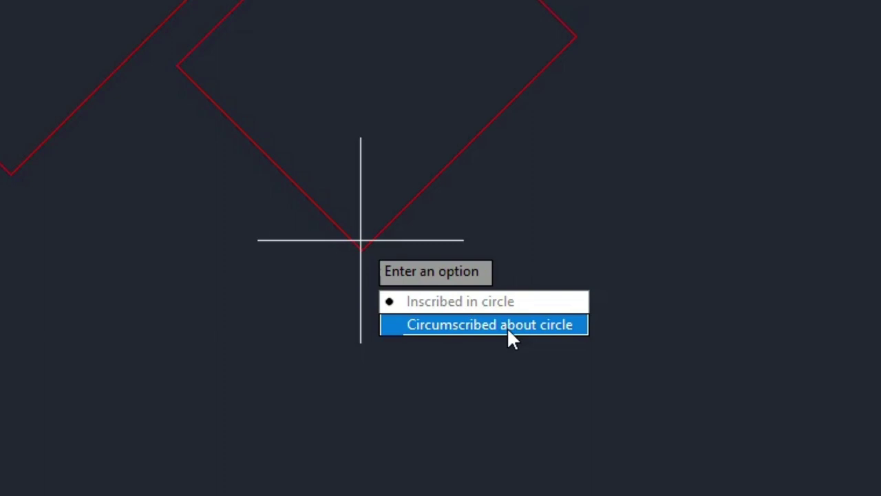
Finish the circumscribed seven-sided polygon, then select and delete it
click(508, 328)
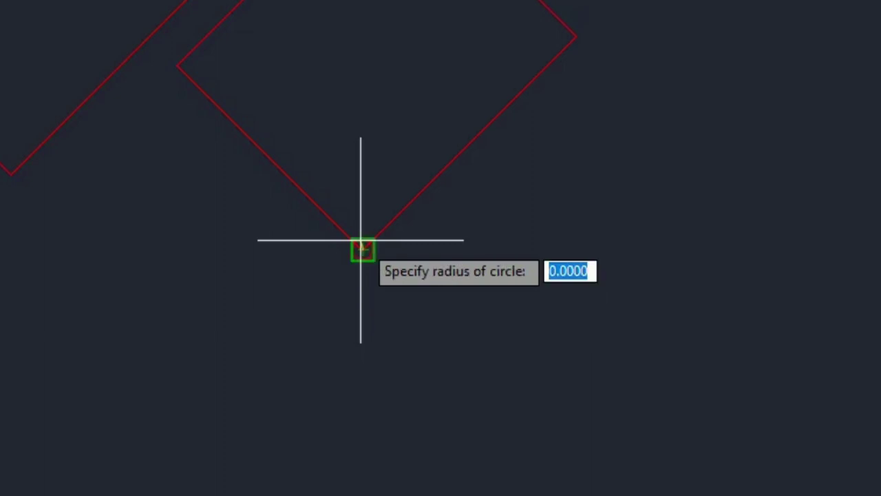
click(361, 240)
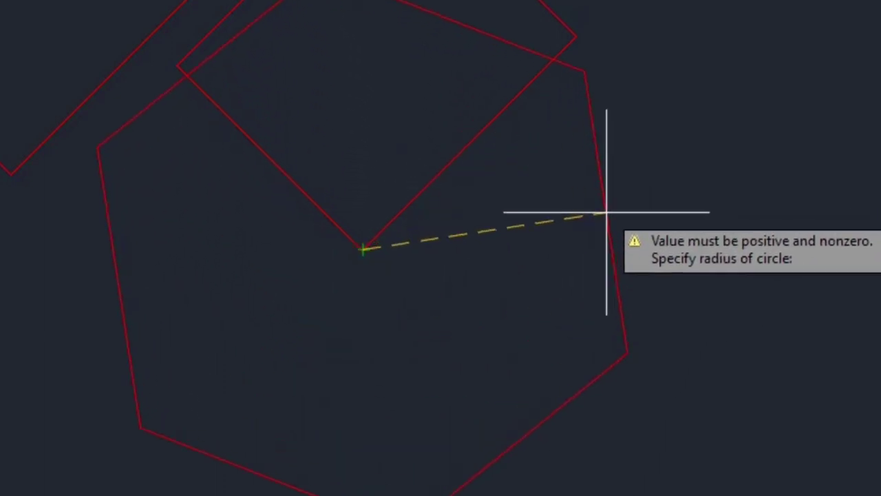
click(533, 202)
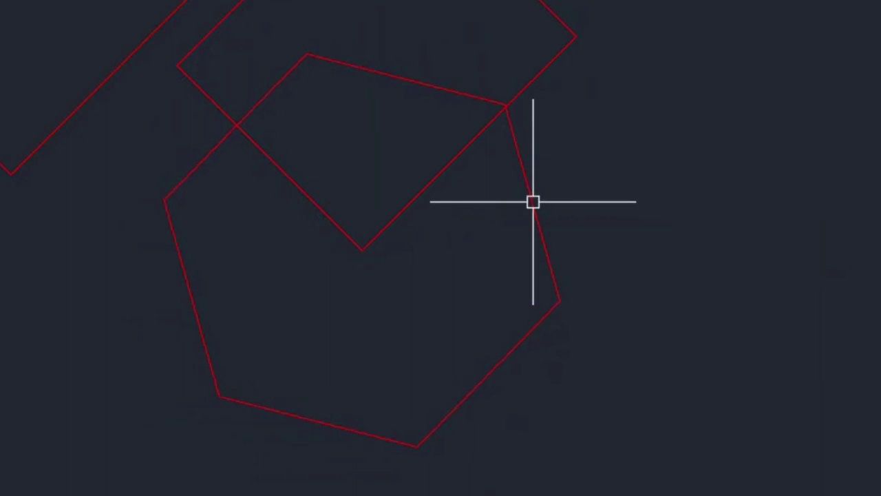
click(533, 202)
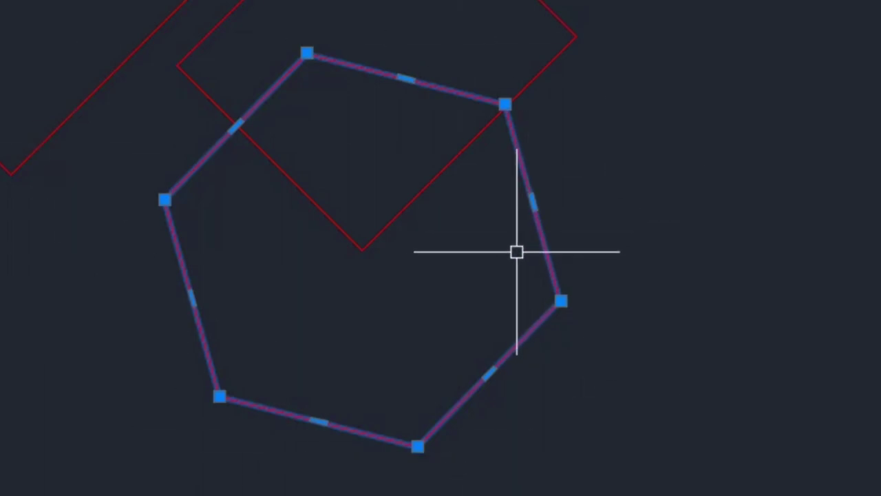
key(Delete)
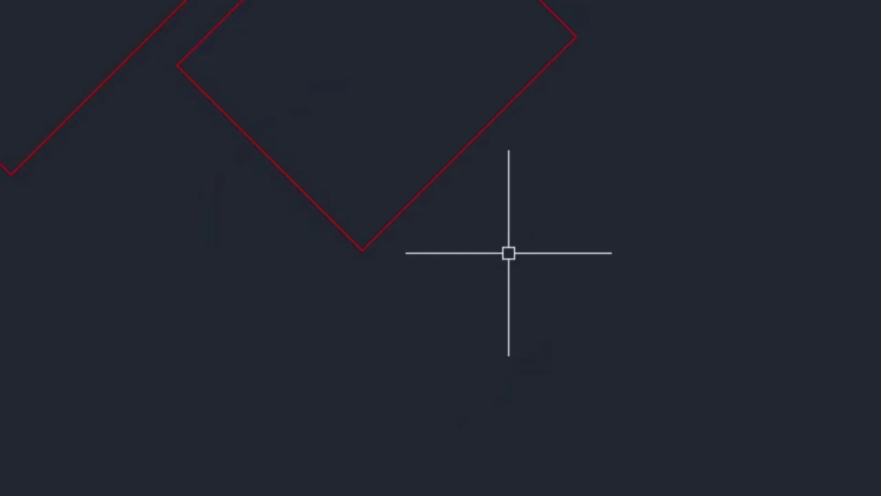
key(Return)
key(Escape)
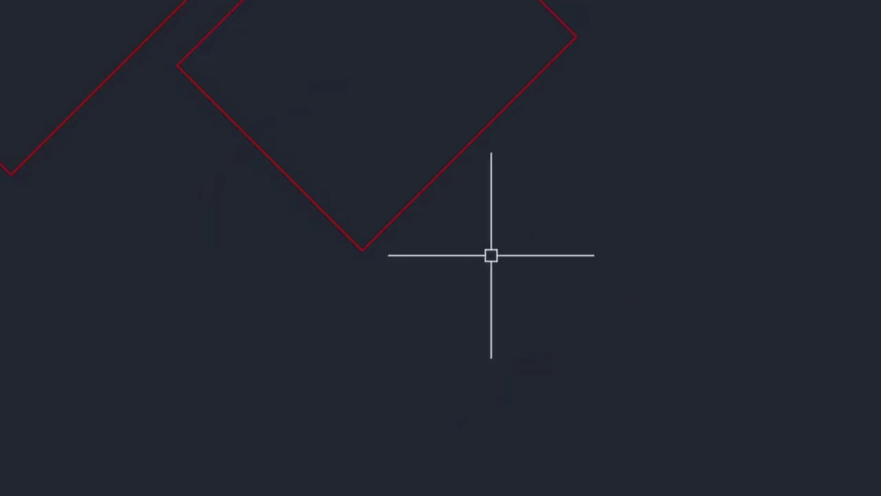
Draw a six-sided inscribed polygon centred on the tilted square's bottom corner
key(Up)
key(Up)
key(Return)
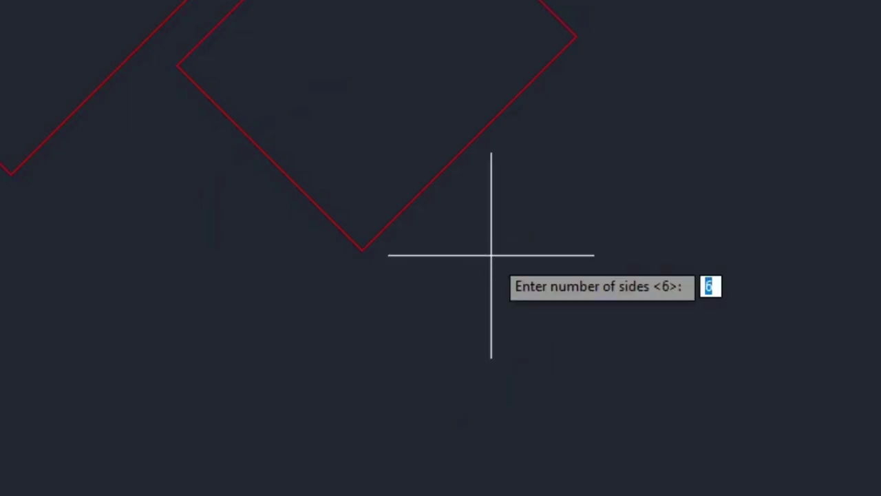
key(Return)
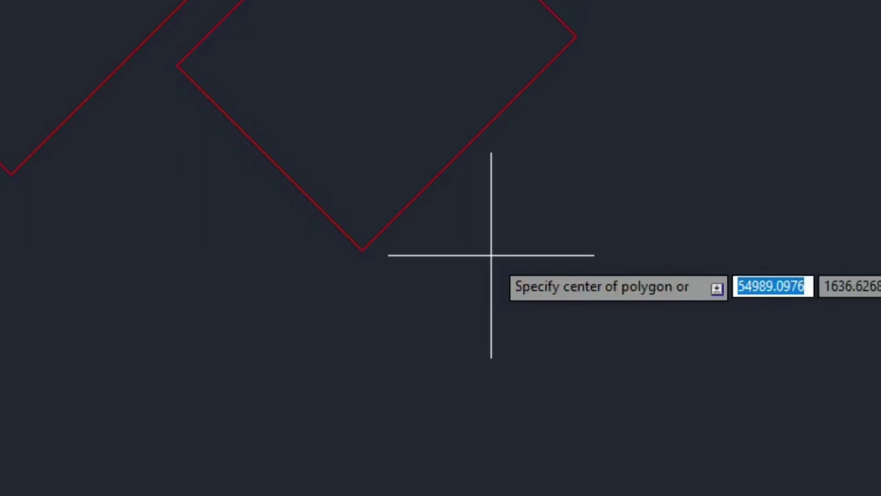
click(371, 250)
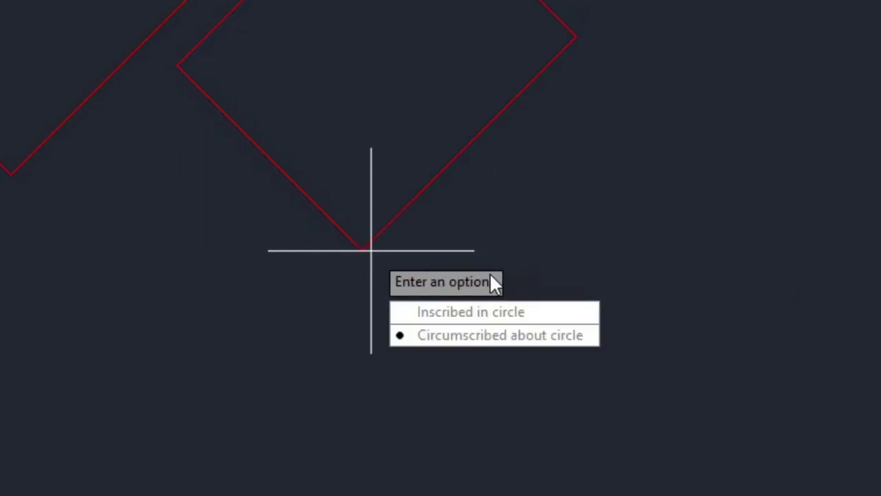
click(492, 311)
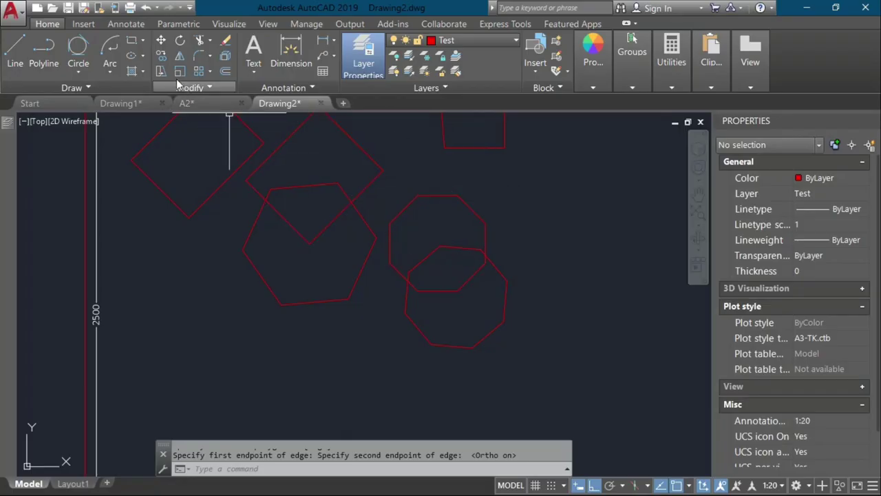
Draw a centre-defined horizontal ellipse at the lower left, beneath the hexagon
click(143, 55)
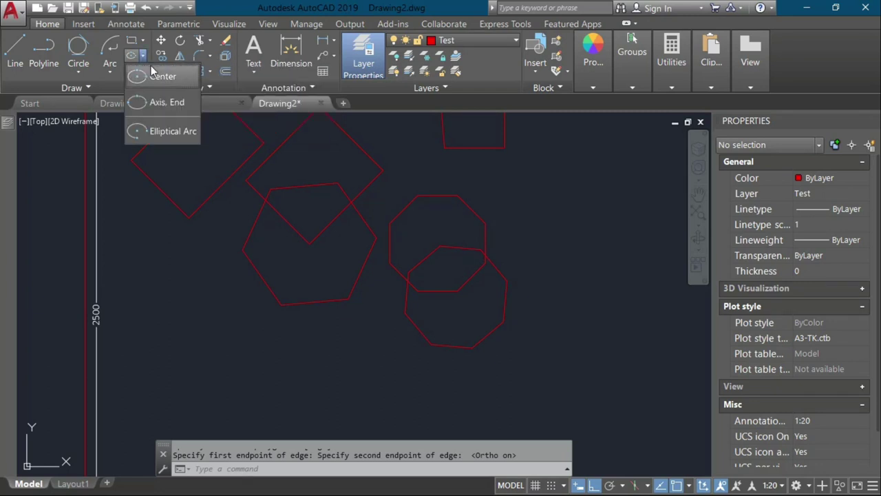
click(158, 78)
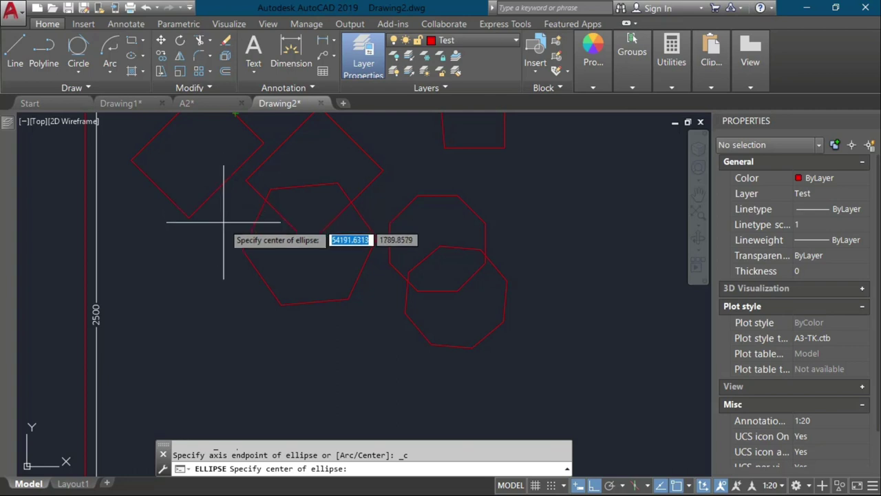
click(187, 372)
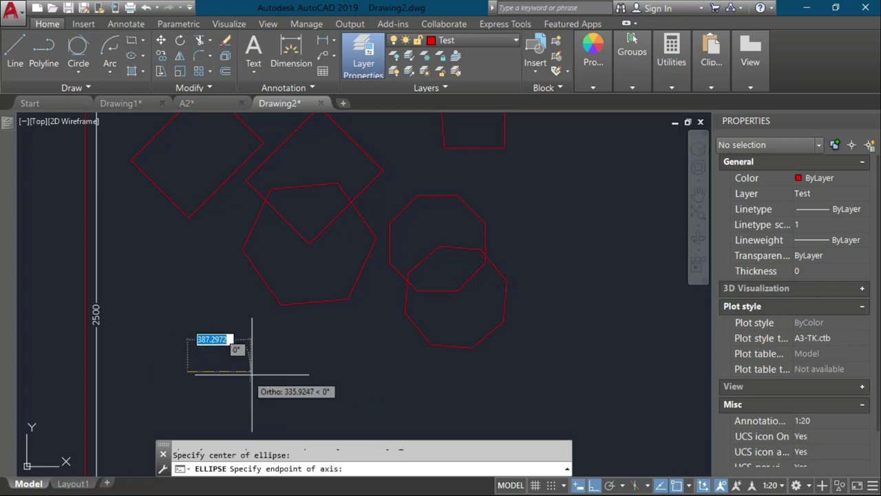
click(256, 311)
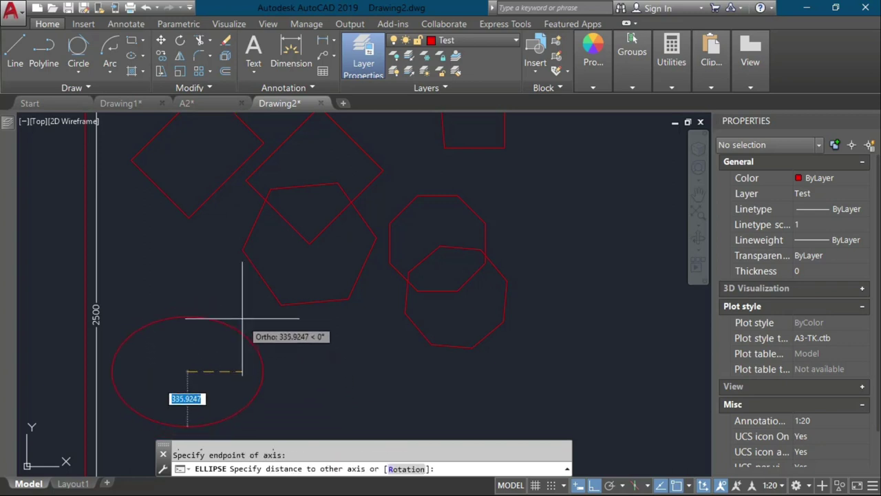
click(214, 338)
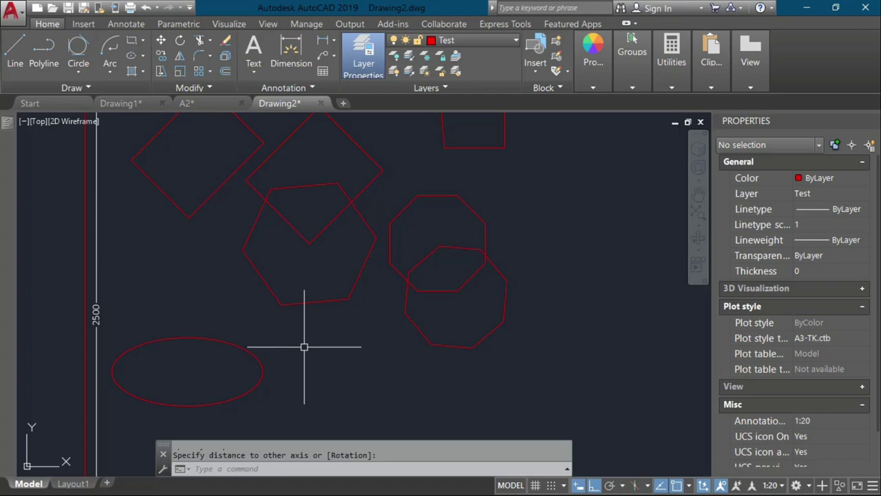
text(EL)
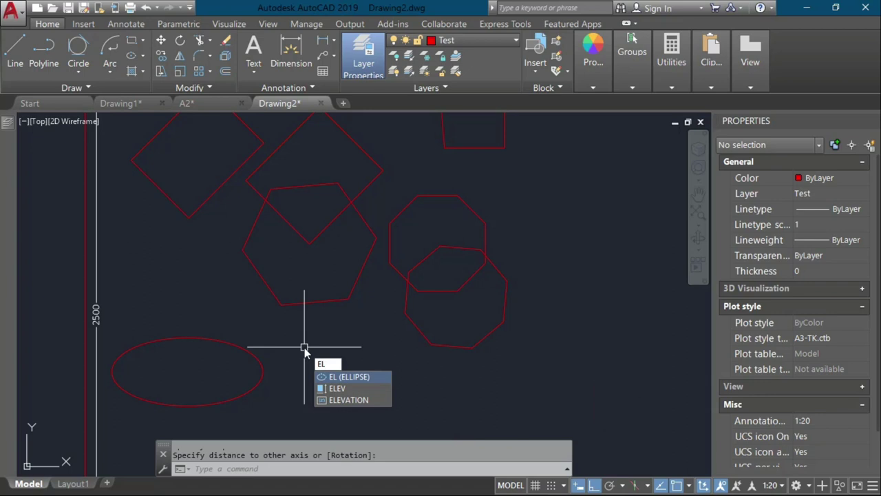
Draw an ellipse with equal axes, forming a circle
key(Return)
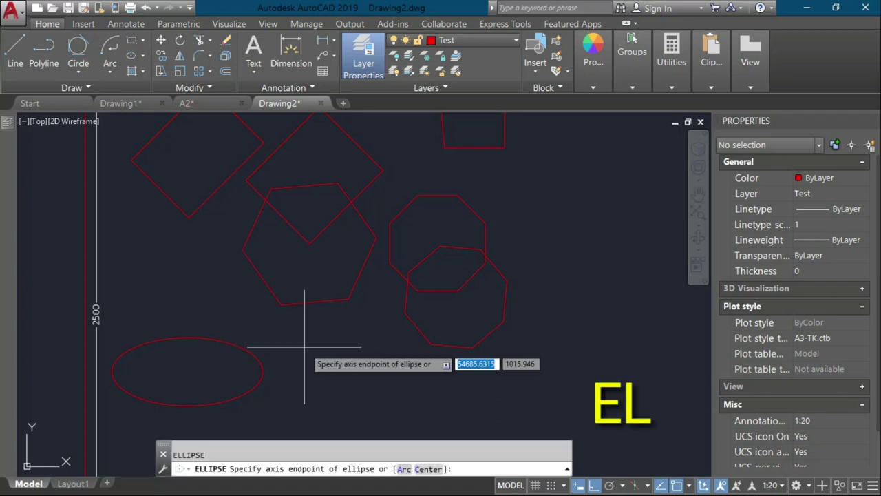
scroll(296, 310, down, 3)
scroll(260, 266, up, 3)
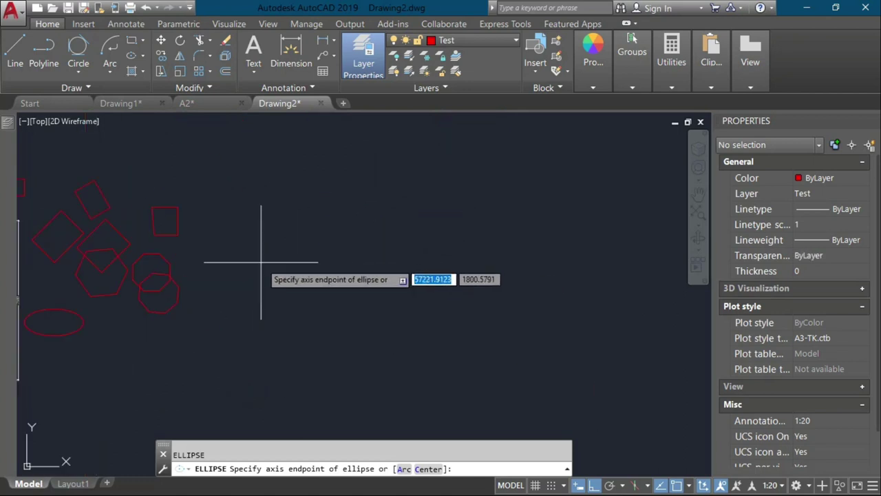
click(189, 264)
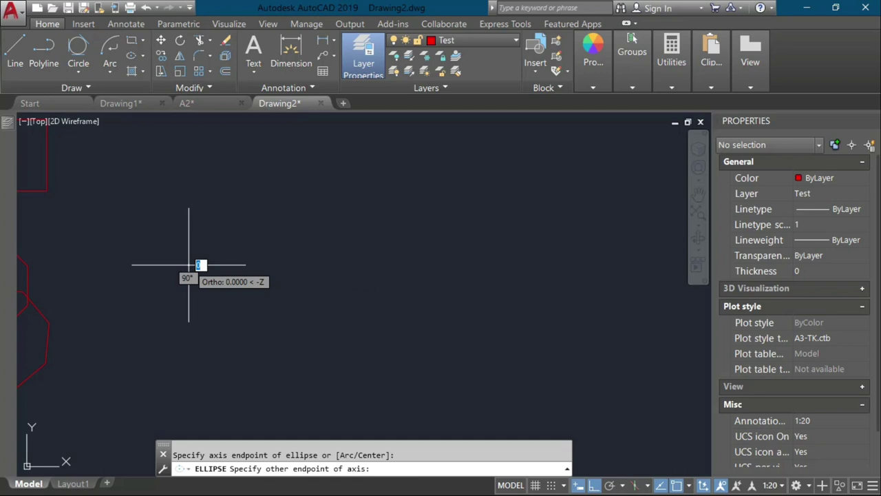
click(312, 264)
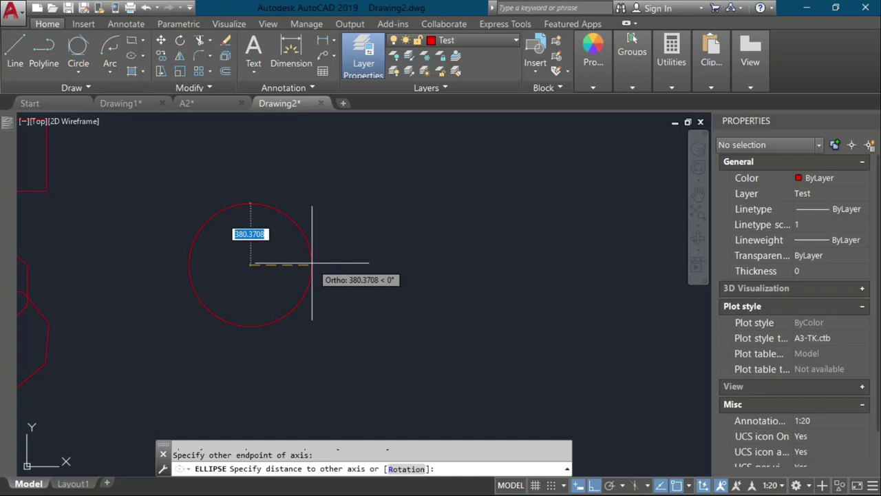
click(311, 264)
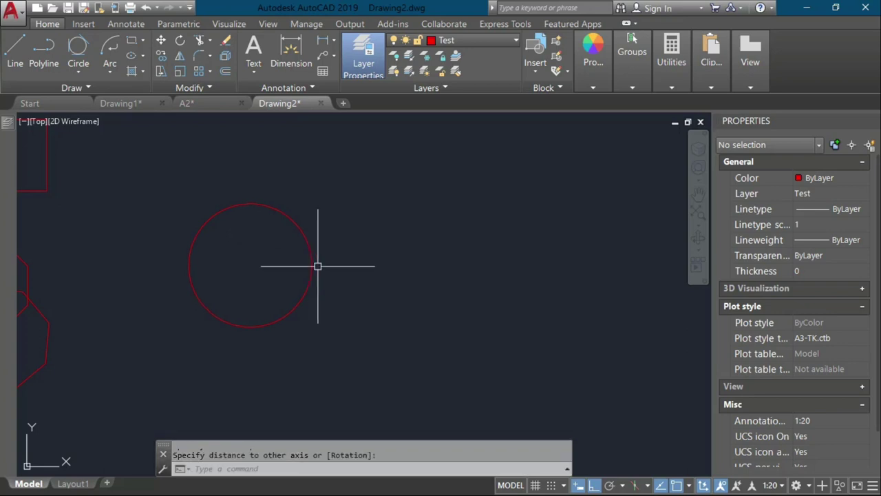
Repeat ELLIPSE to draw a tall vertical ellipse right of the circle
right_click(351, 278)
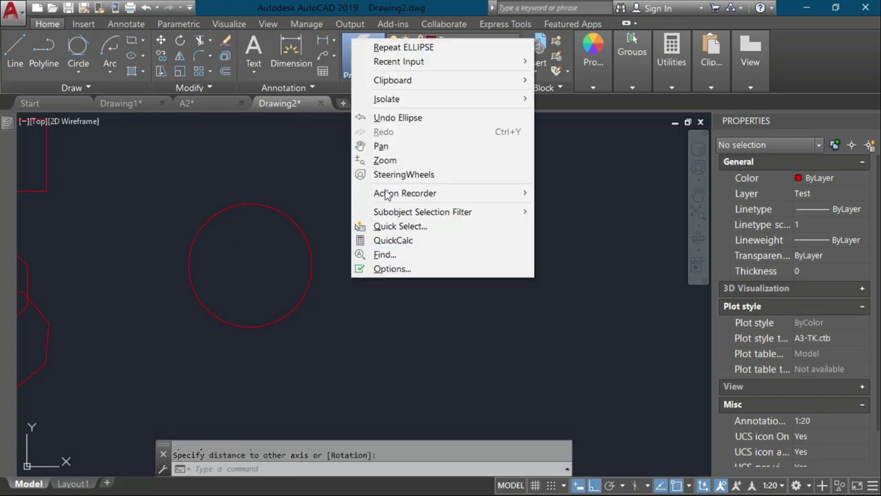
click(372, 43)
click(369, 246)
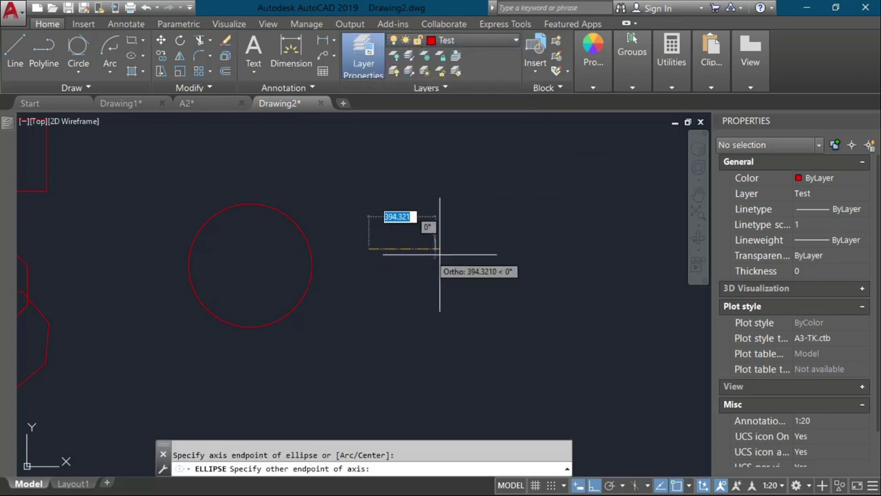
click(469, 247)
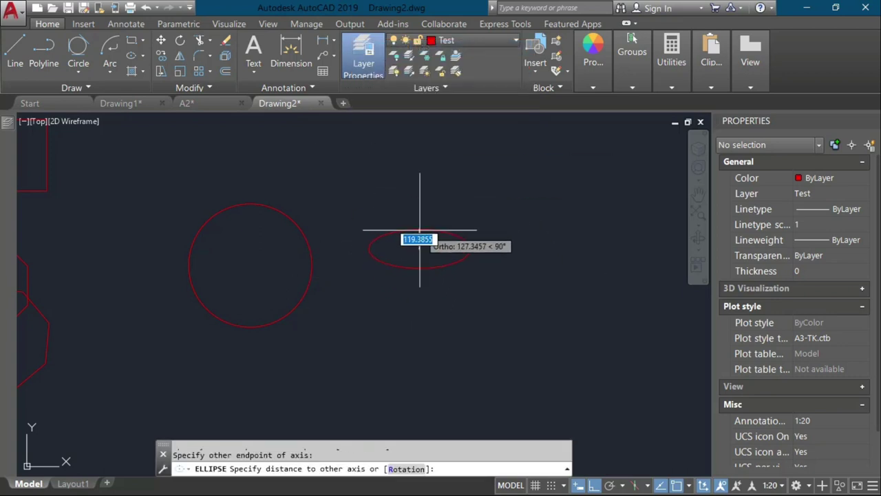
click(419, 149)
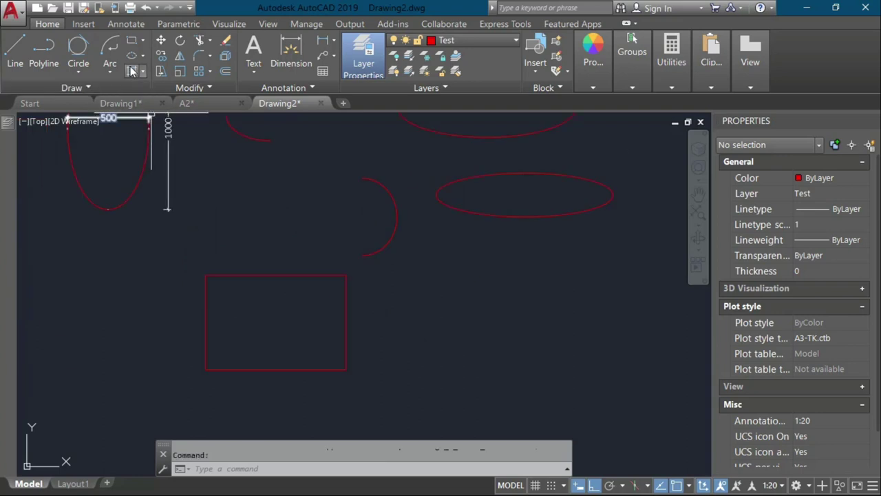
Hatch the rectangle by selecting its four edges as boundary objects
click(133, 72)
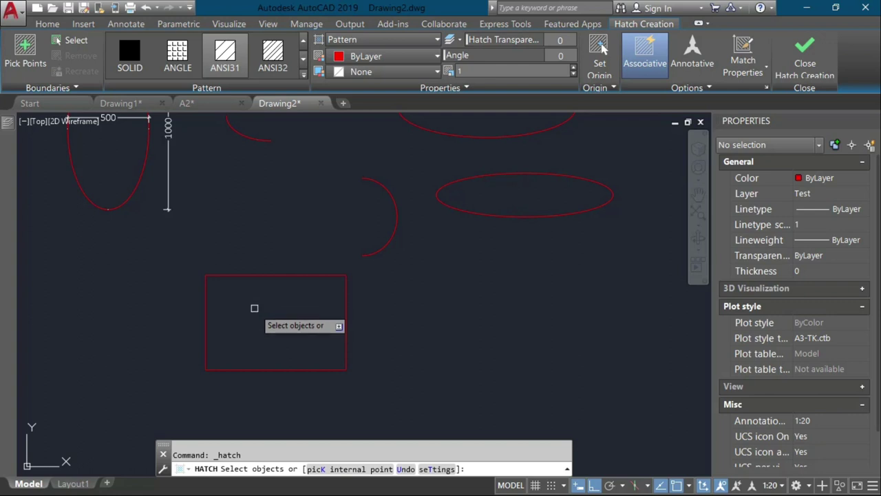
click(69, 40)
click(322, 272)
click(309, 285)
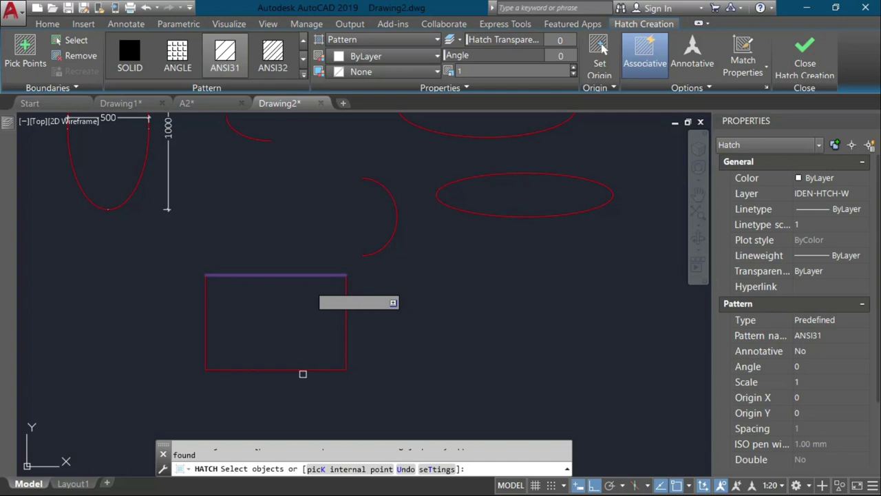
click(299, 369)
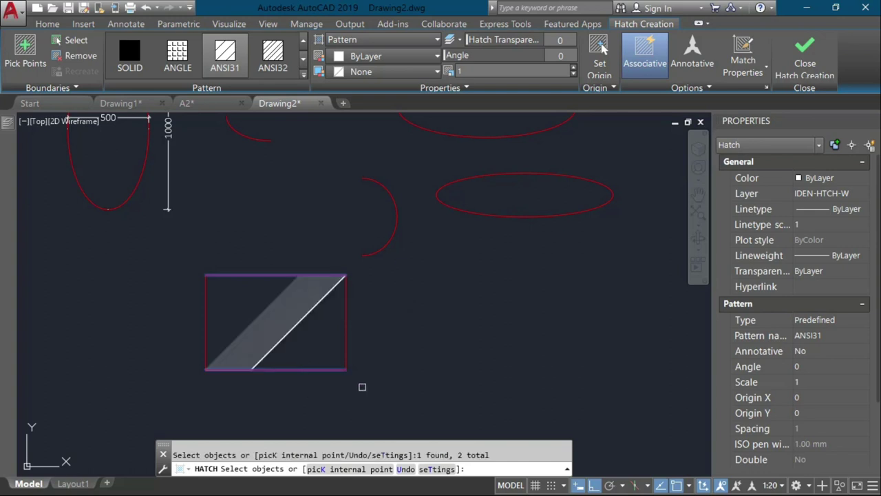
click(345, 346)
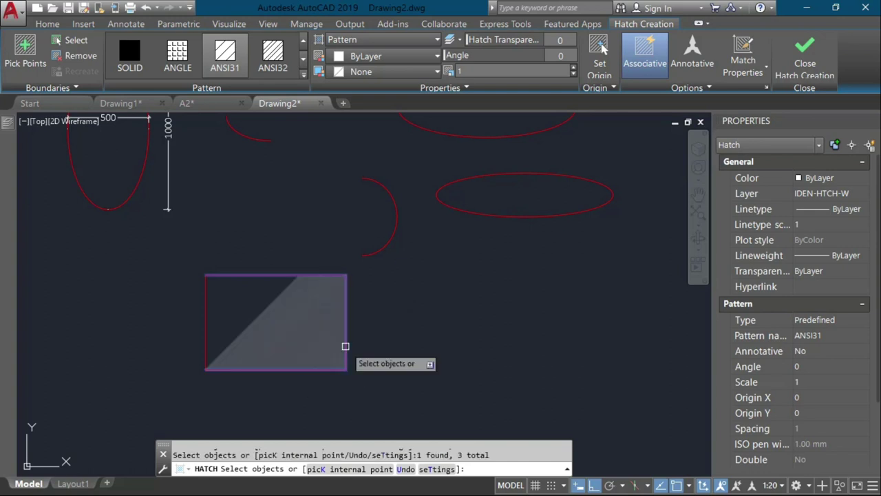
click(203, 319)
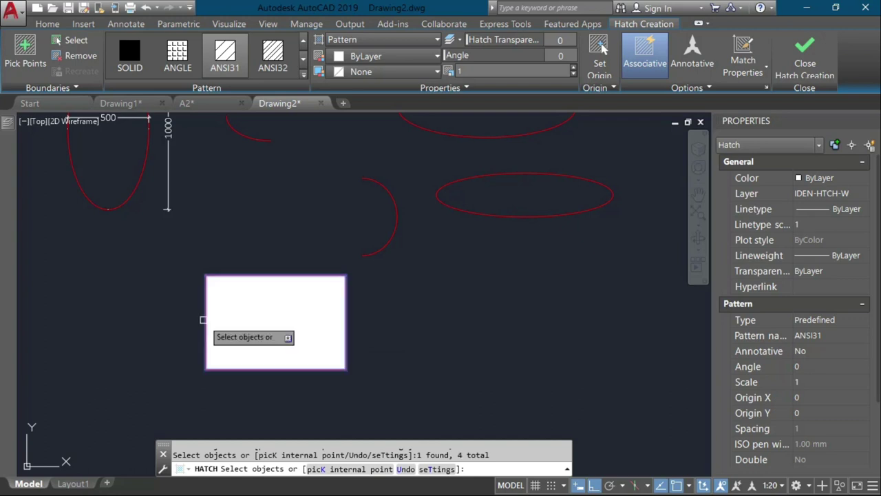
key(Escape)
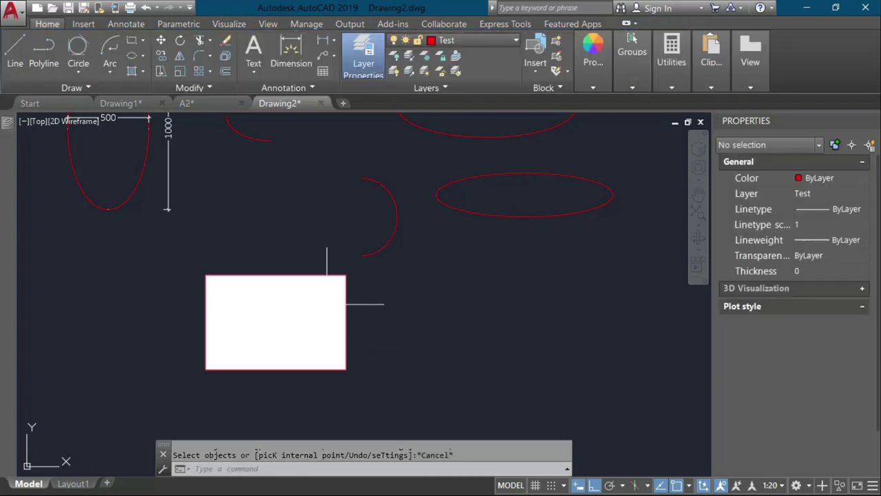
Window-select the hatch inside the rectangle and erase it with E
click(275, 321)
click(313, 320)
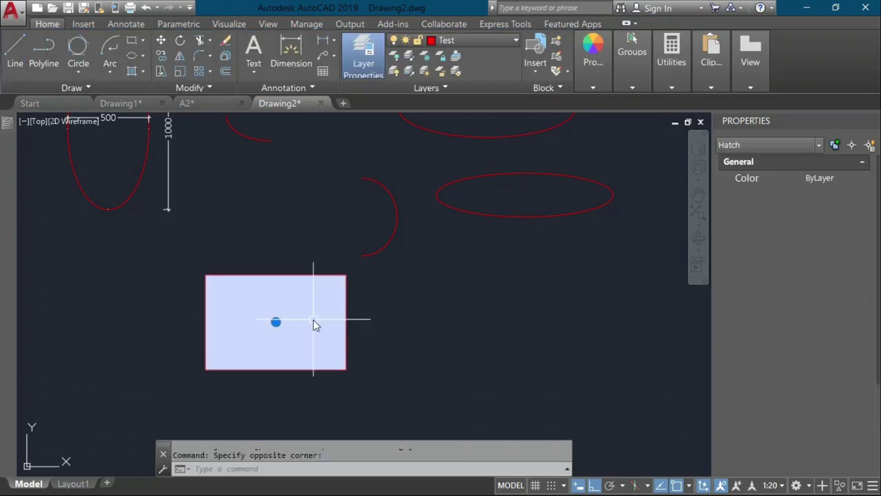
text(e)
key(Return)
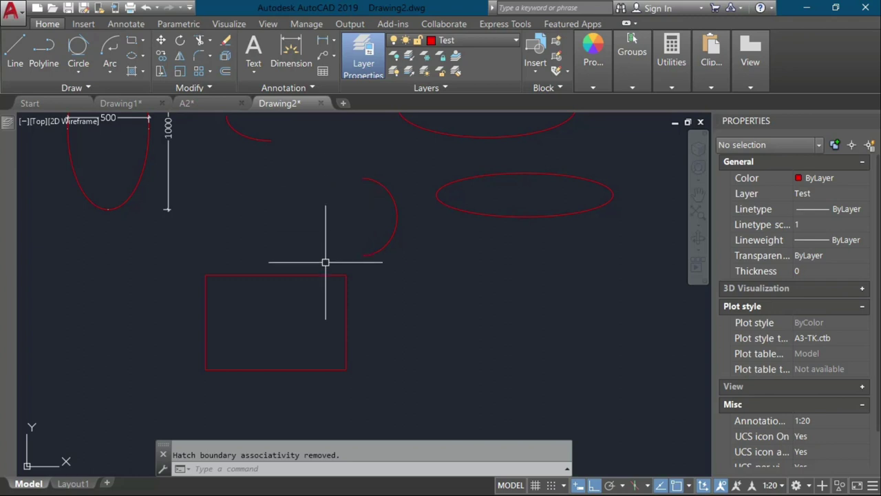
click(320, 289)
click(292, 266)
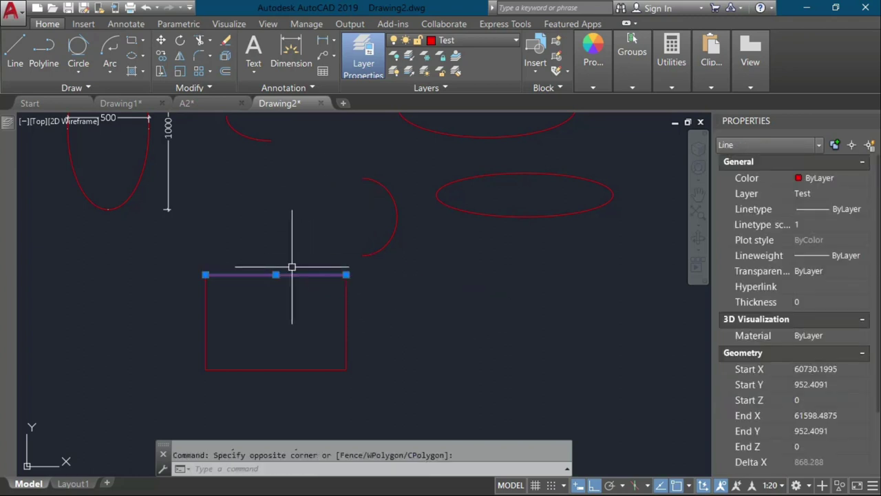
key(Escape)
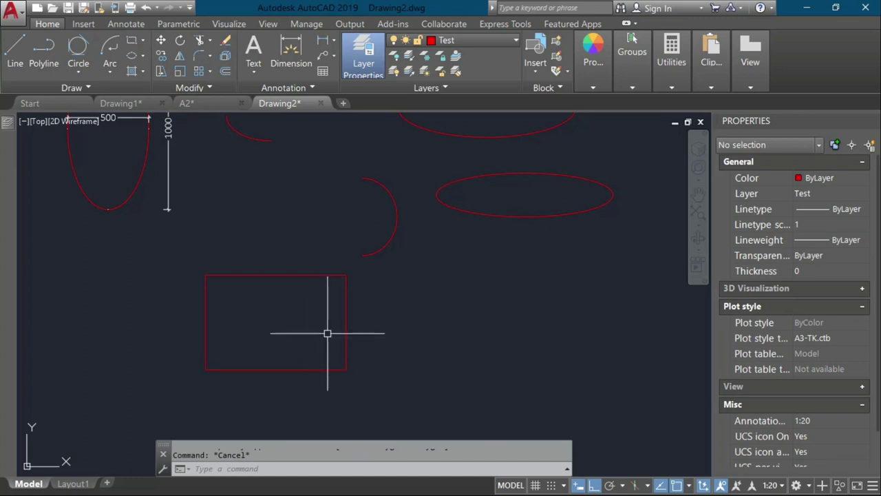
text(p)
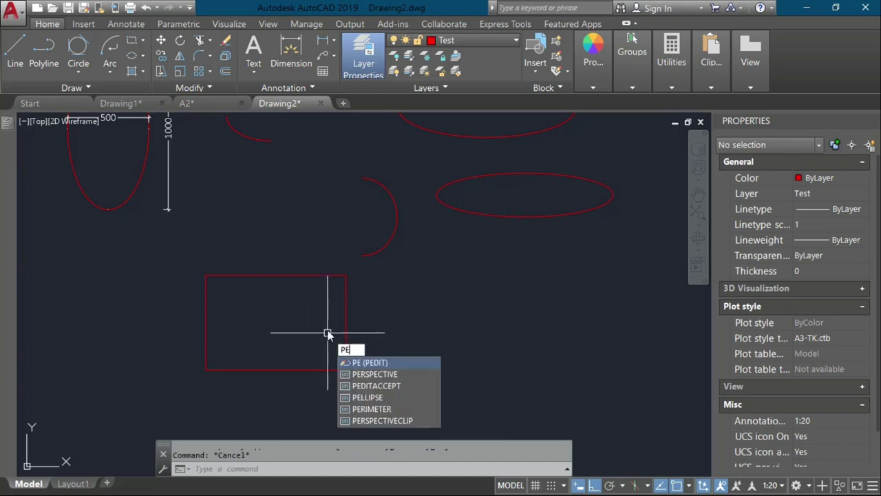
key(Escape)
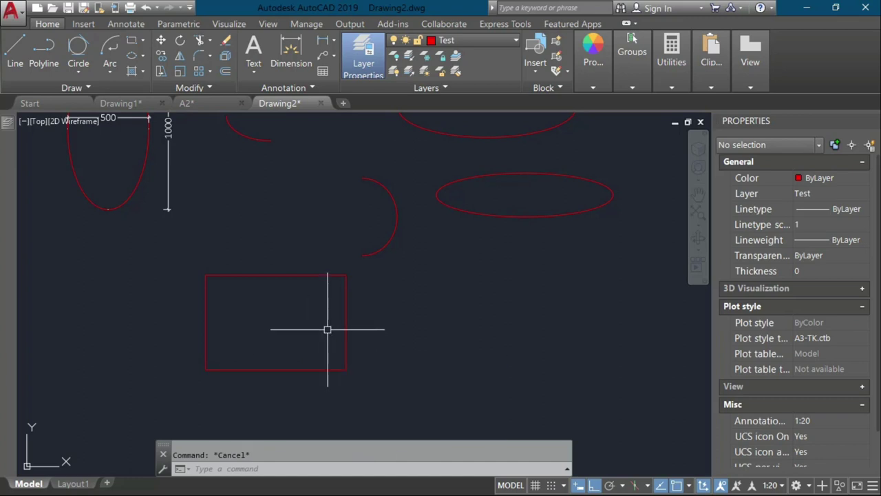
text(bo)
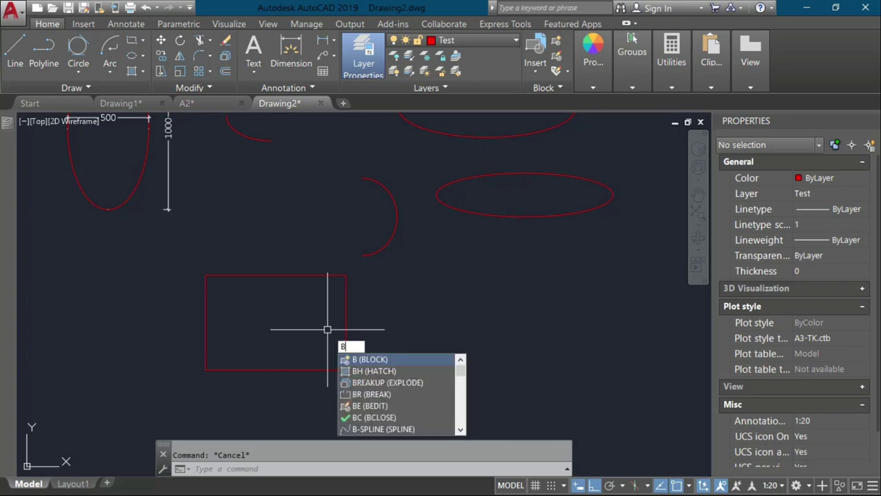
key(Return)
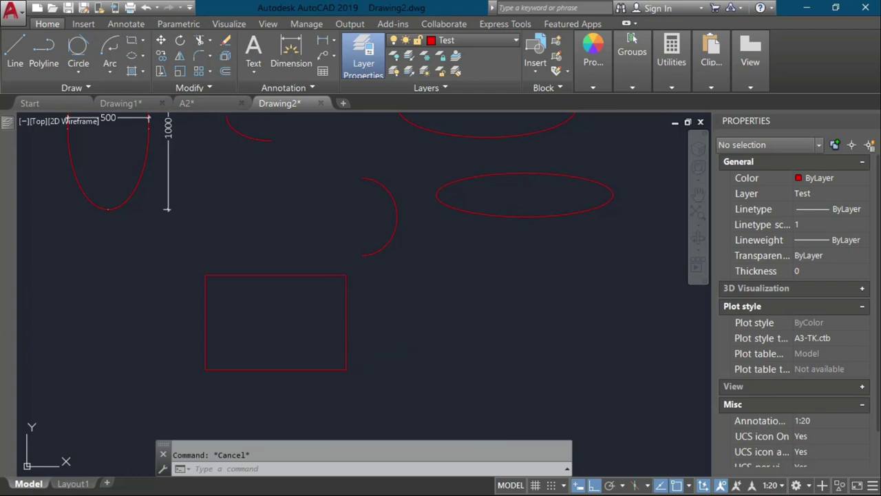
key(Return)
click(300, 328)
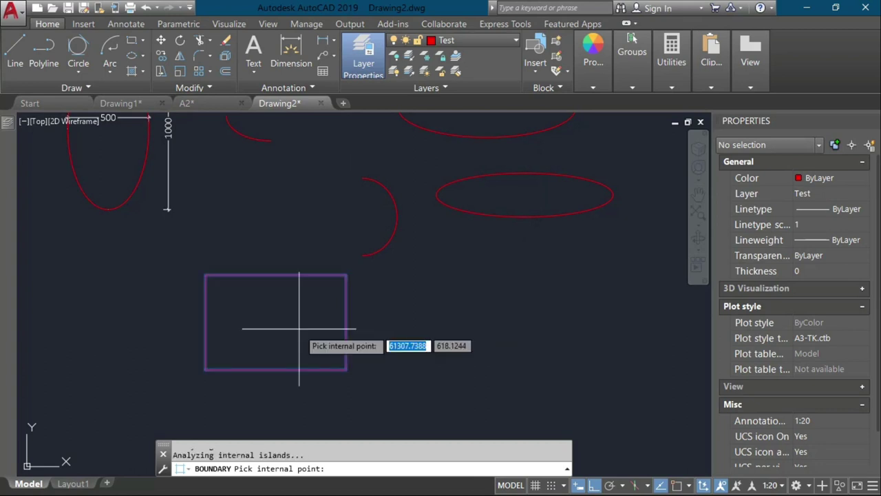
key(Return)
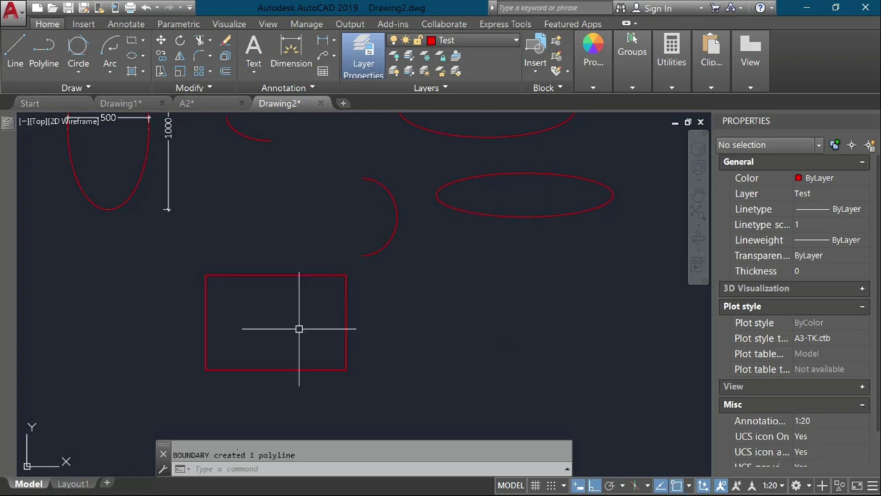
click(348, 325)
key(m)
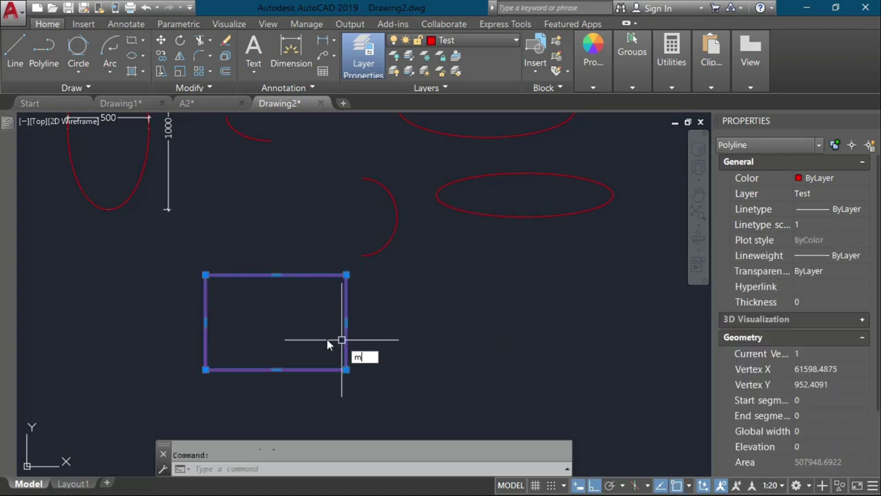
key(Return)
click(283, 332)
click(527, 338)
click(464, 300)
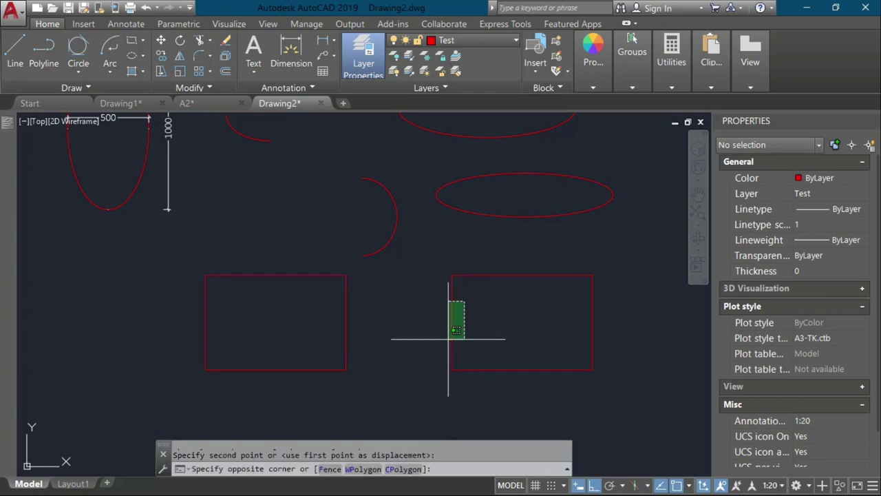
click(449, 335)
key(Escape)
click(291, 276)
key(Escape)
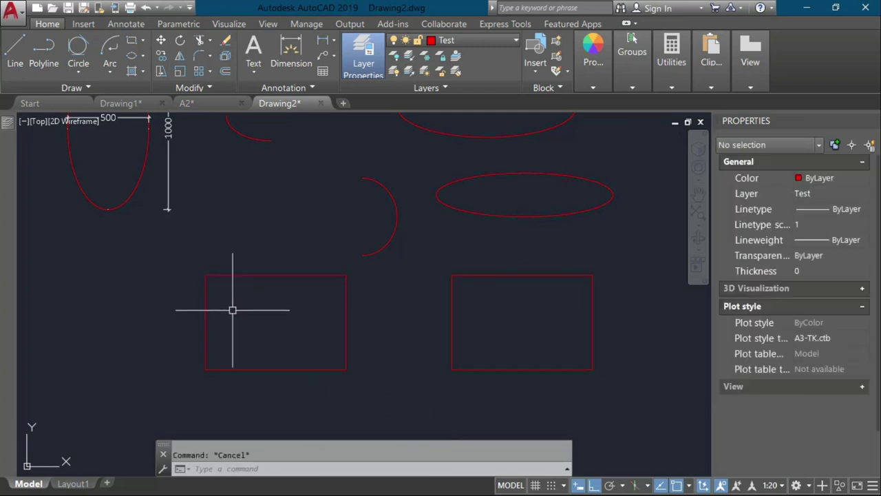
click(315, 356)
click(309, 376)
key(Escape)
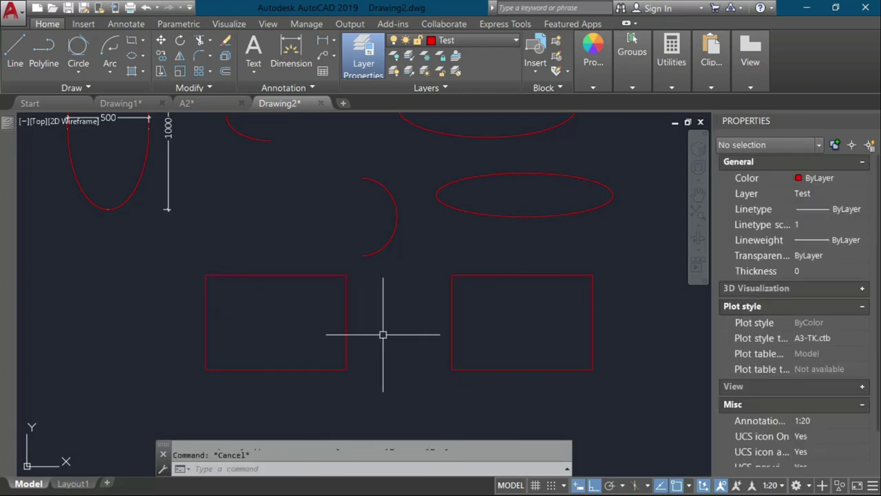
click(457, 318)
click(440, 324)
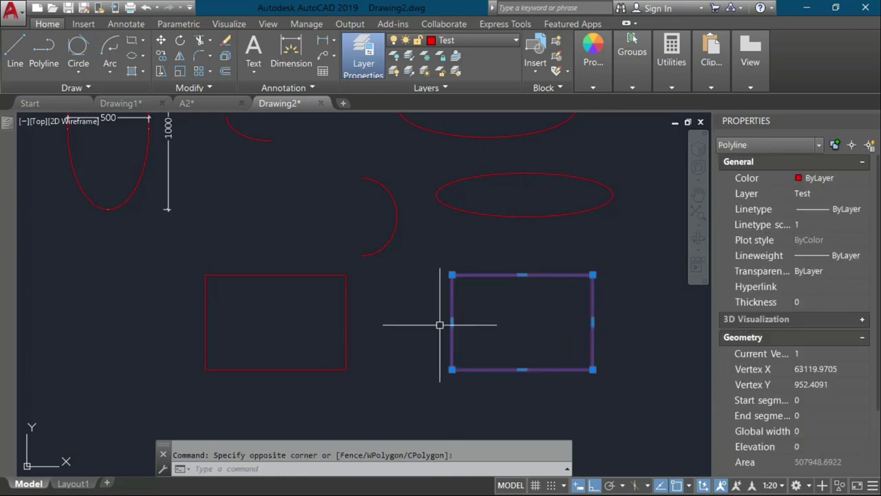
text(e)
key(Return)
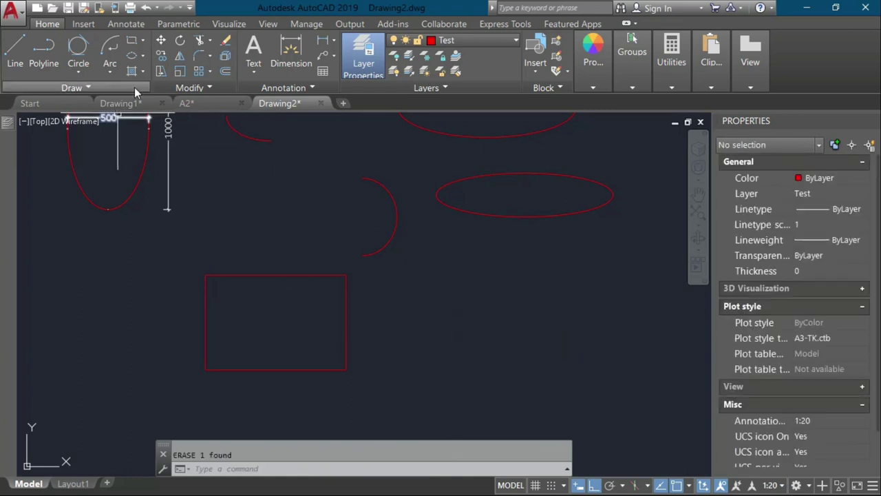
Create a Polyline boundary by picking a point inside the red rectangle
click(143, 72)
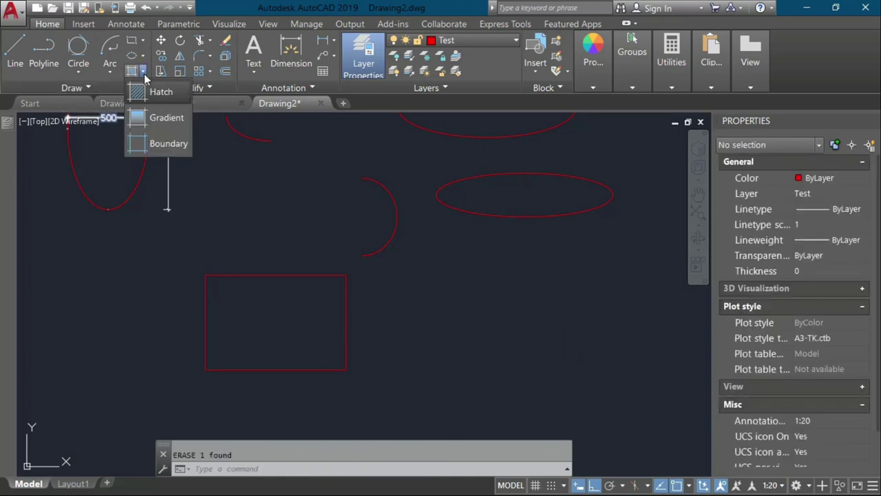
click(166, 143)
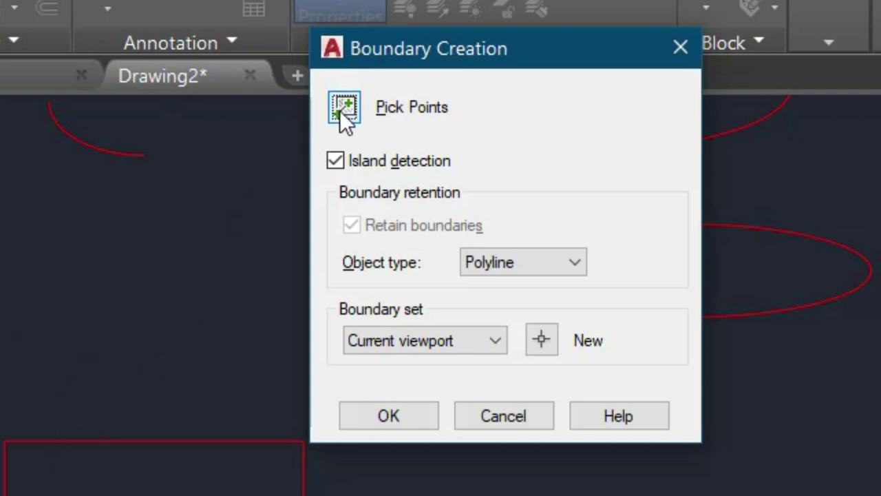
click(478, 270)
click(565, 233)
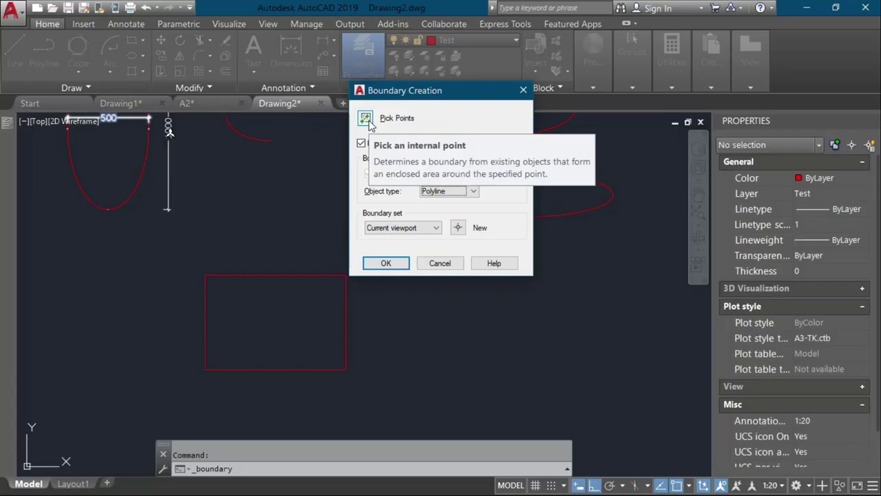
click(366, 119)
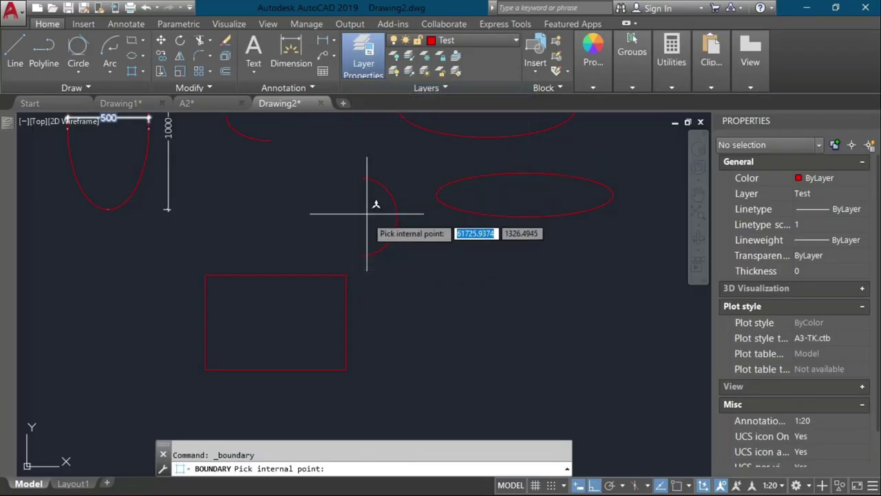
click(270, 322)
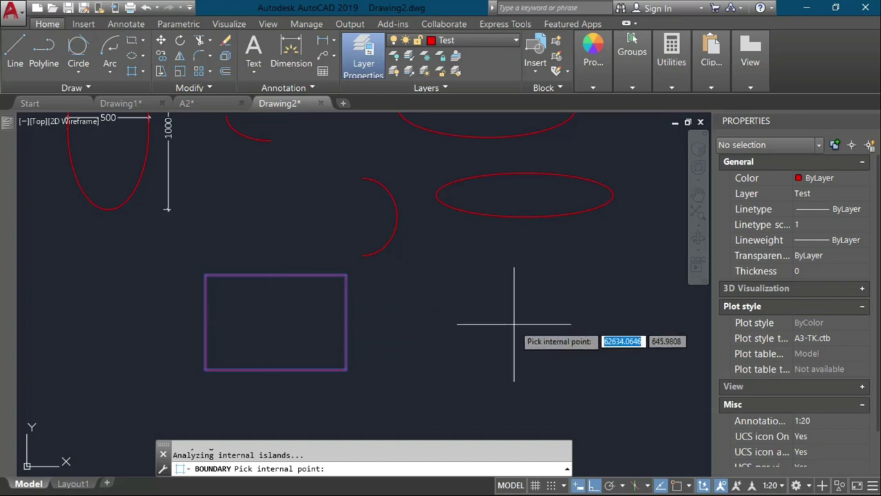
key(Return)
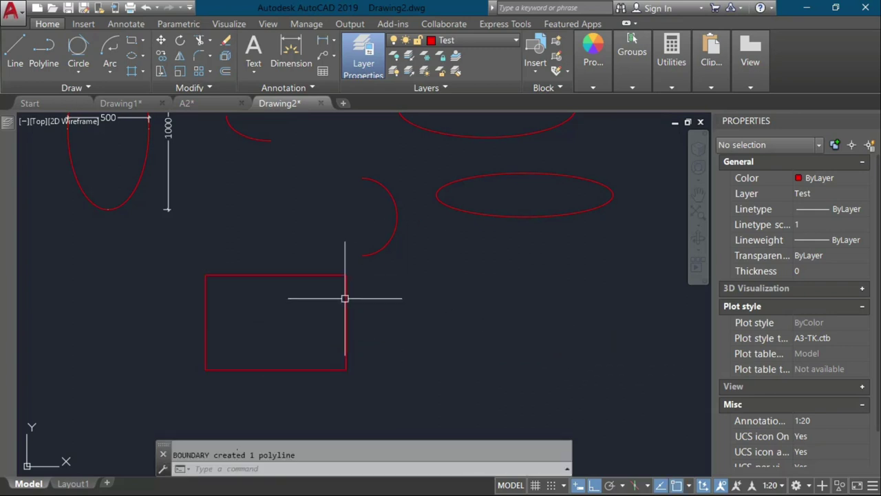
click(300, 272)
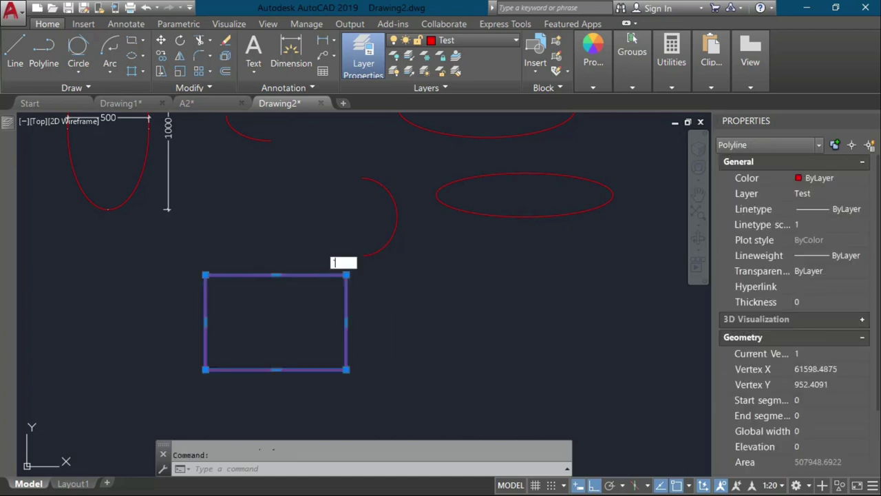
key(Escape)
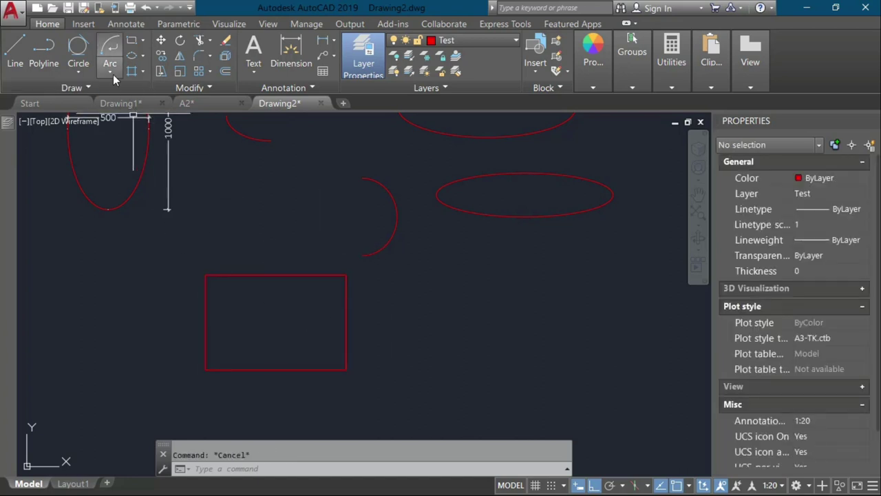
Create a boundary region by picking a point inside the right-hand ellipse
click(143, 73)
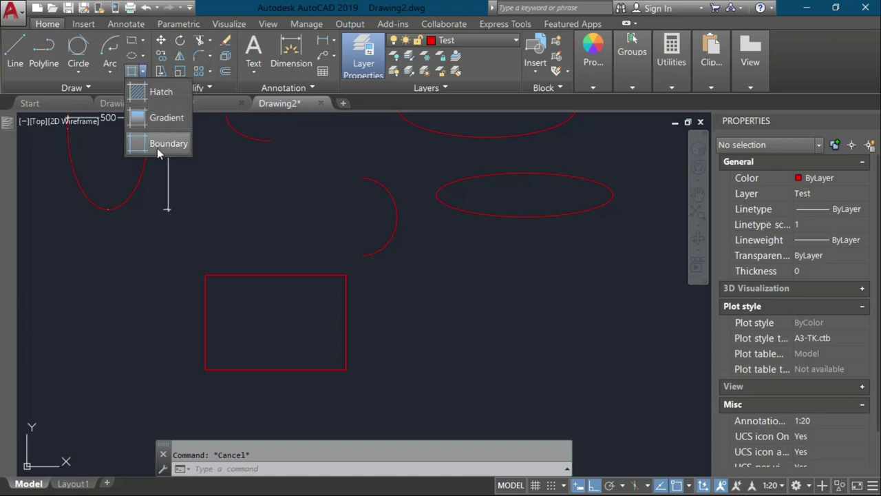
click(162, 149)
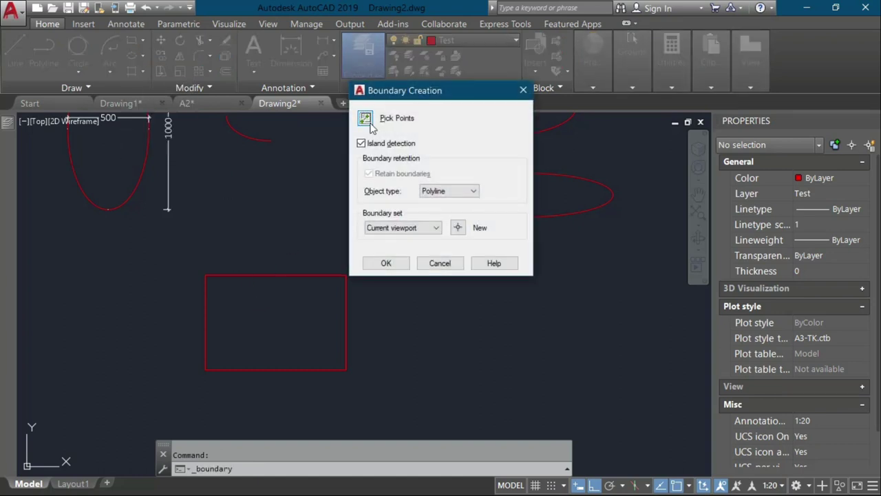
click(369, 123)
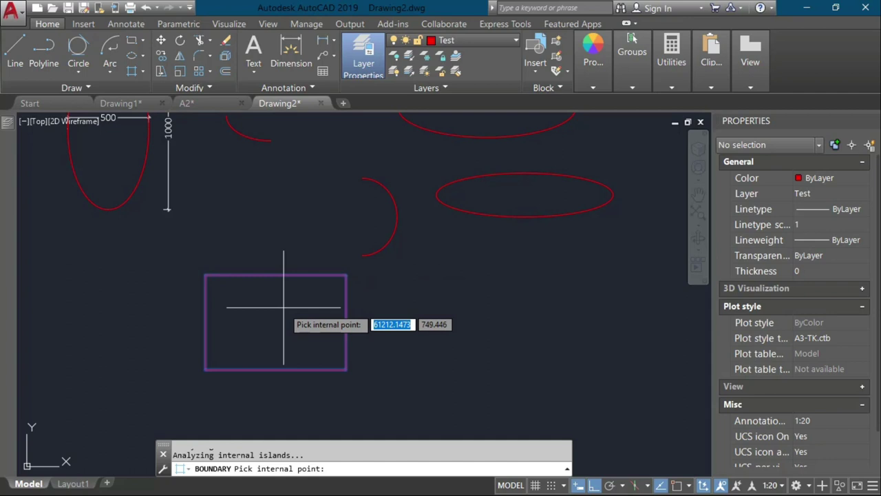
click(498, 205)
key(Return)
key(Return)
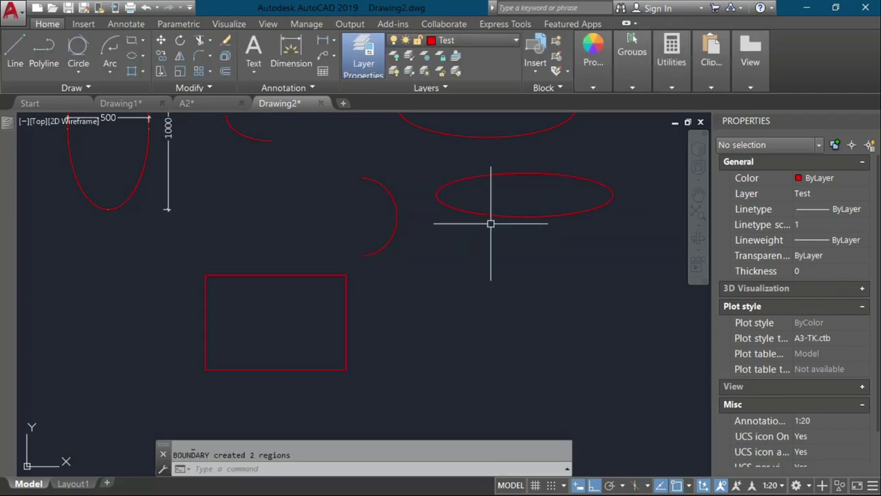
click(491, 215)
Move the ellipse region below the original ellipse and the rectangle region to the left
text(m)
key(Return)
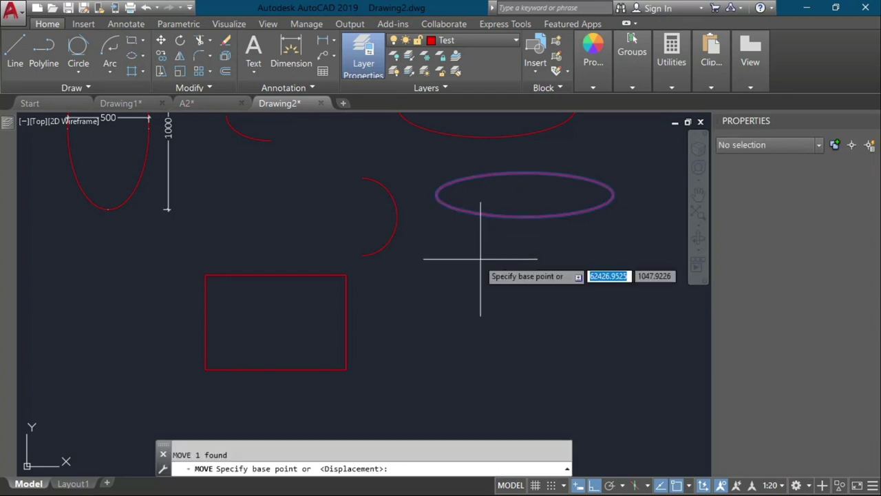
click(482, 272)
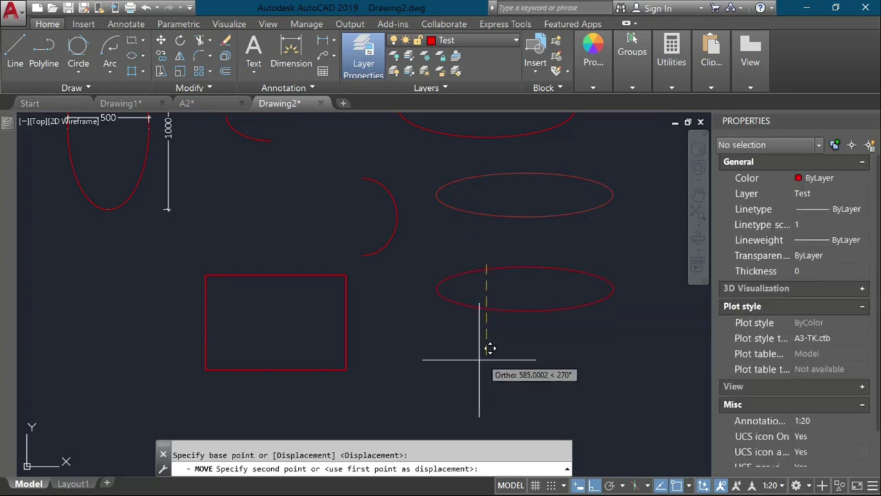
click(350, 317)
click(347, 330)
text(m)
key(Return)
click(314, 340)
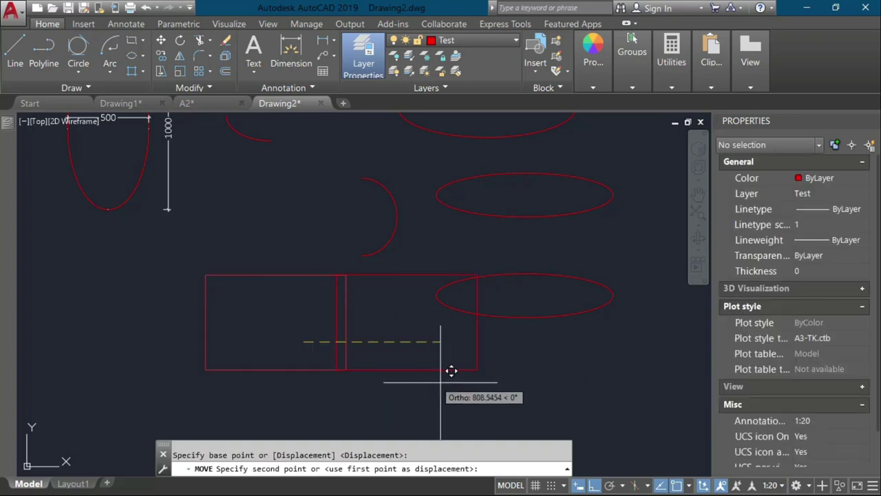
click(149, 362)
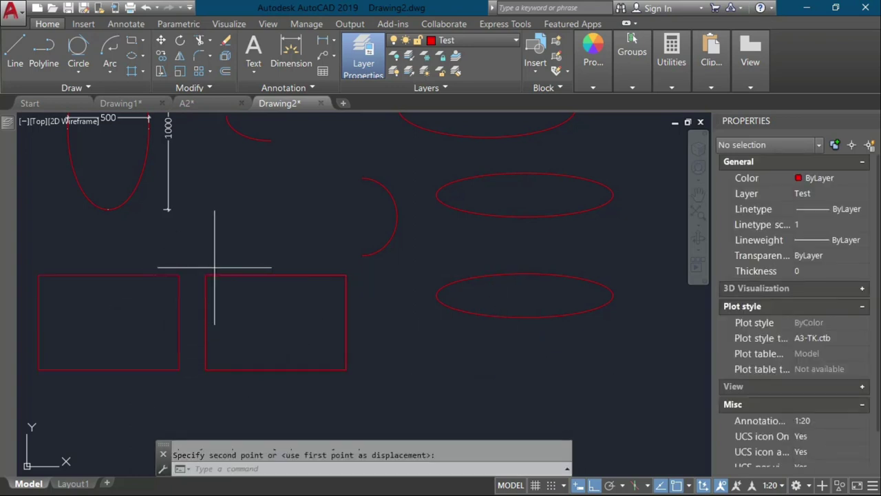
Reposition the remaining rectangle so three rectangles sit in a row
click(212, 273)
key(Escape)
click(224, 273)
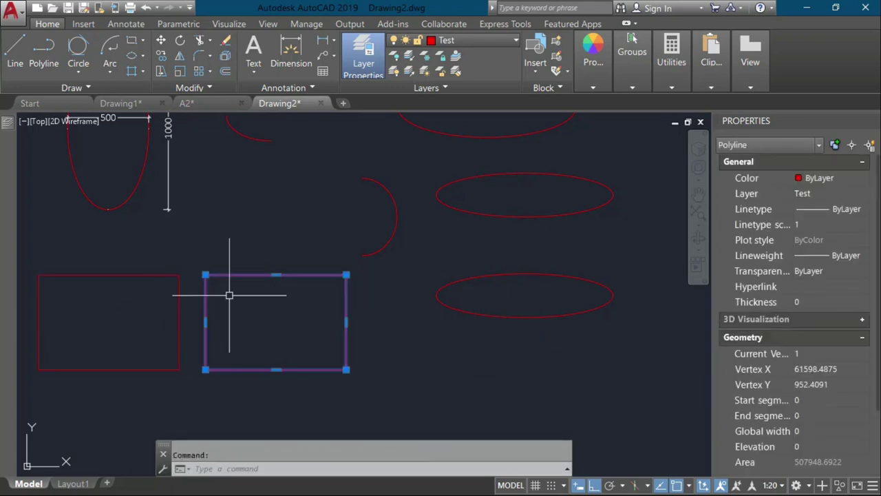
text(m)
key(Return)
click(243, 300)
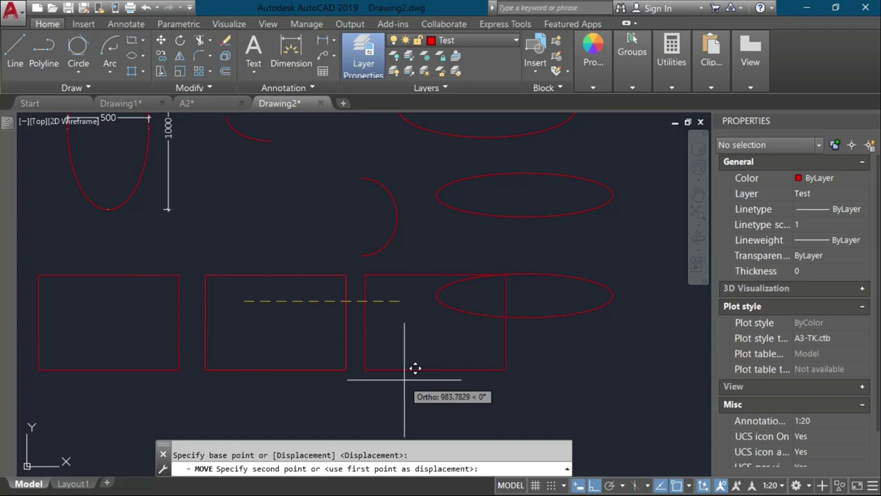
key(Escape)
click(311, 274)
key(Escape)
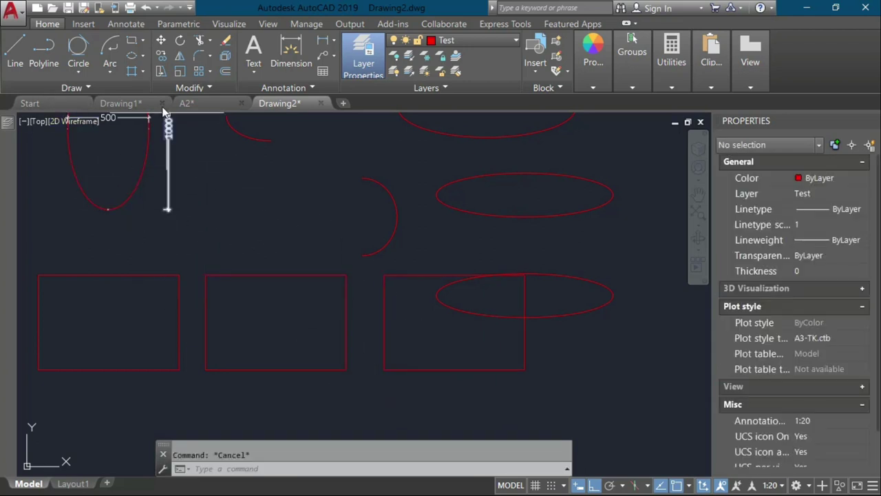
Start an ANSI31 hatch in the left rectangle and raise its scale to 500
click(143, 72)
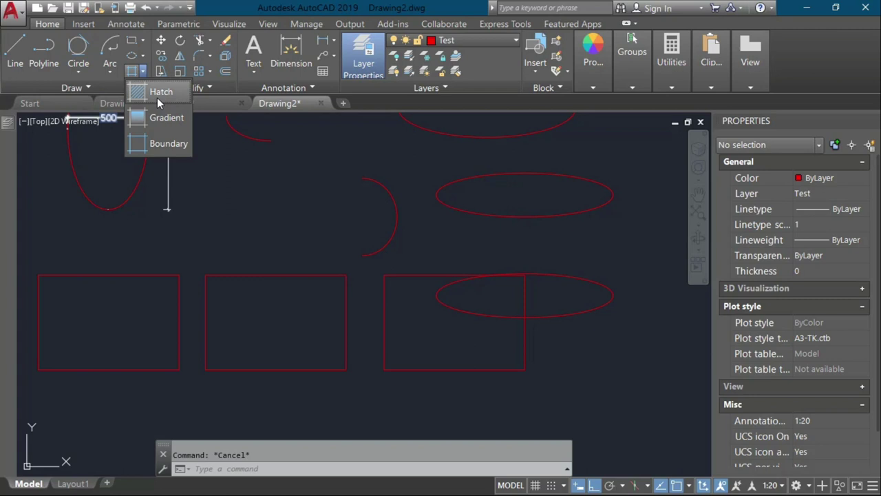
text(h)
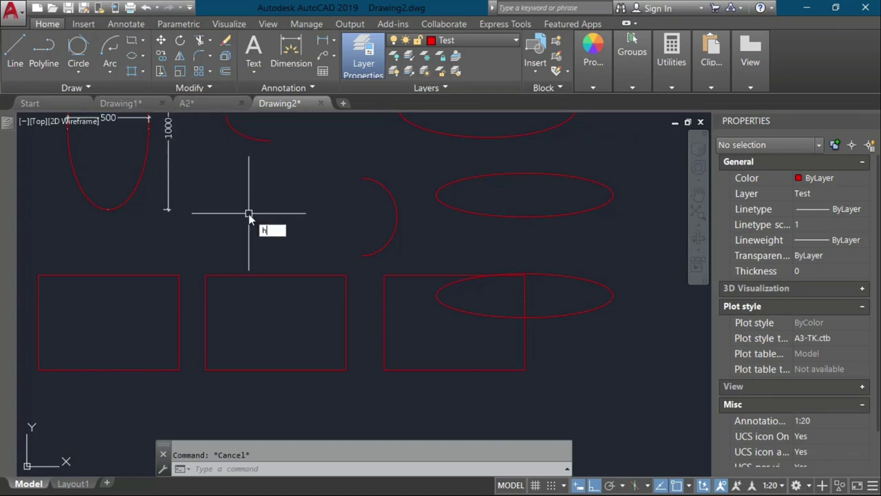
key(Return)
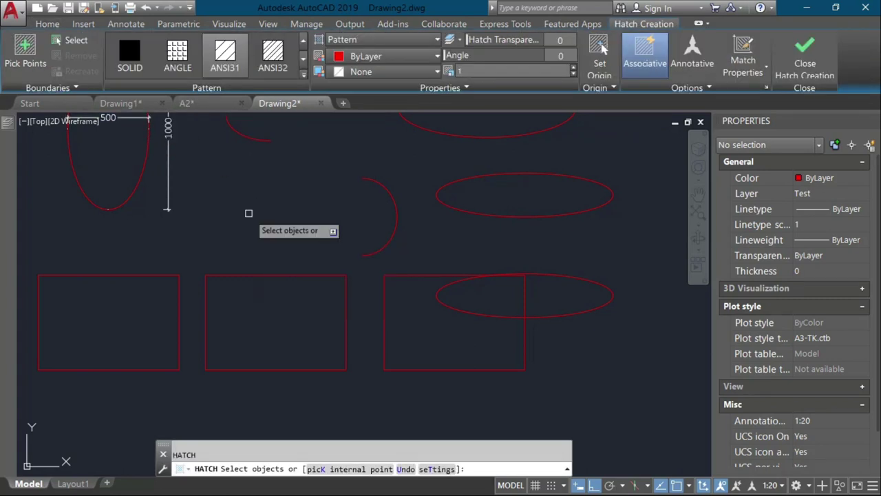
click(12, 59)
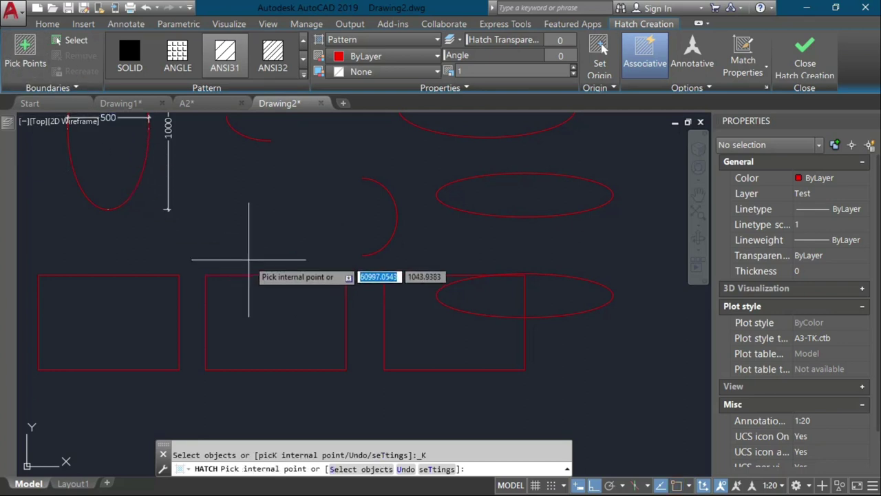
click(78, 327)
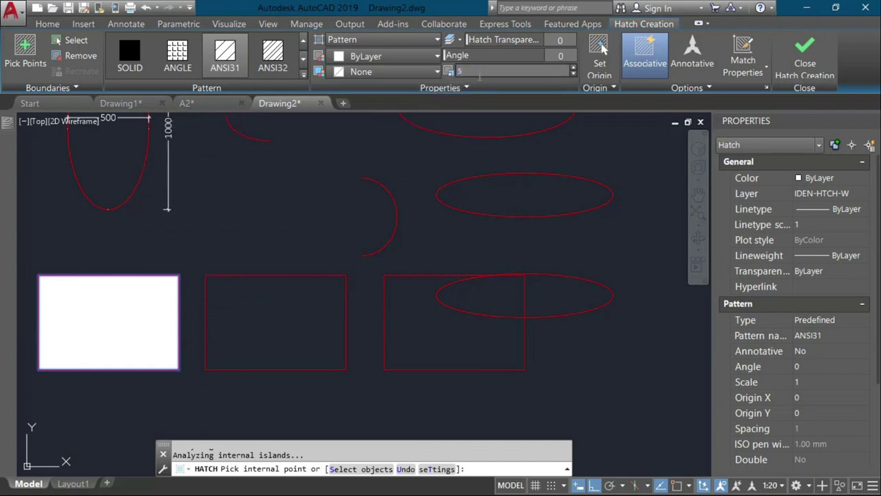
key(Return)
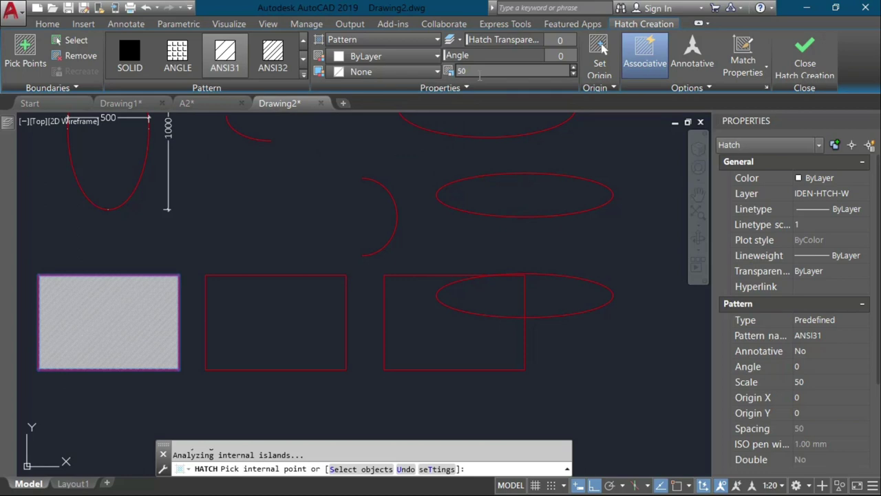
key(Return)
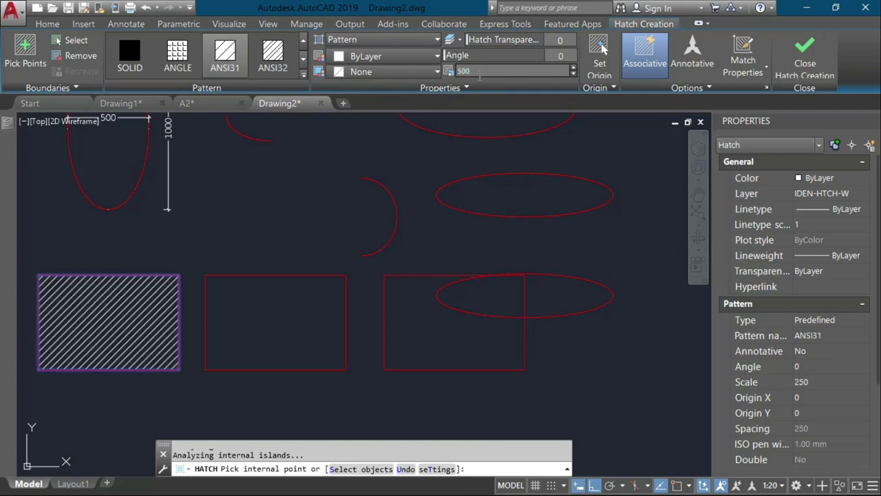
key(Return)
Hatch the middle and right rectangles plus the lower, middle and top ellipses
click(305, 329)
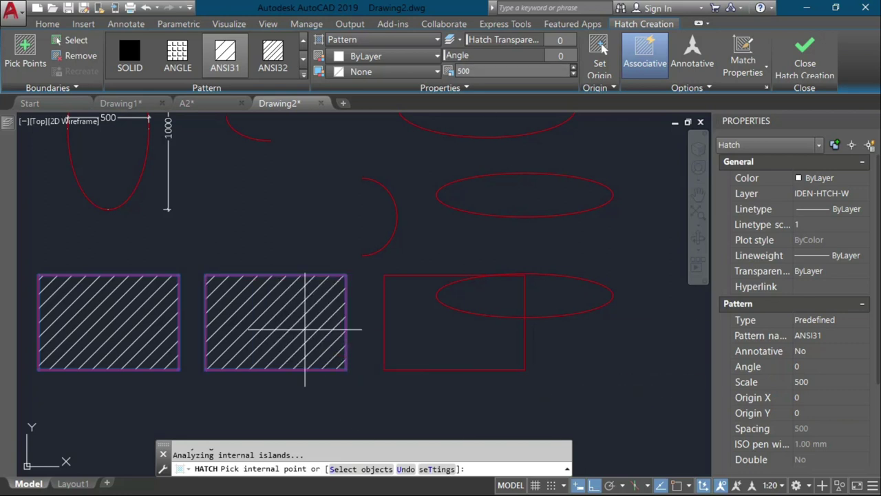
click(421, 288)
click(474, 303)
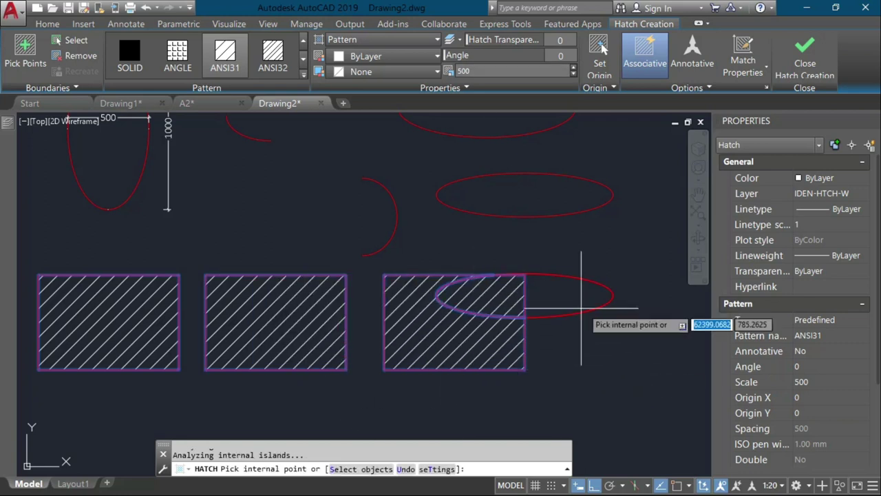
click(582, 309)
click(527, 200)
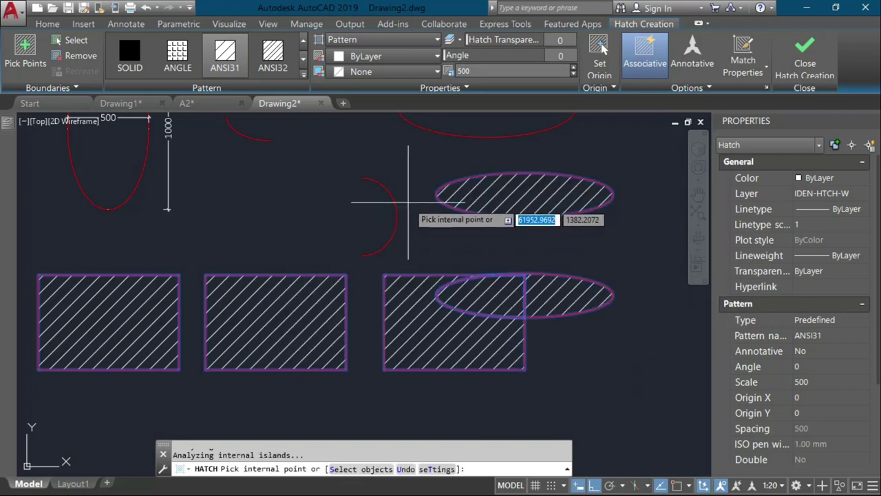
middle_drag(467, 192, 447, 248)
click(466, 167)
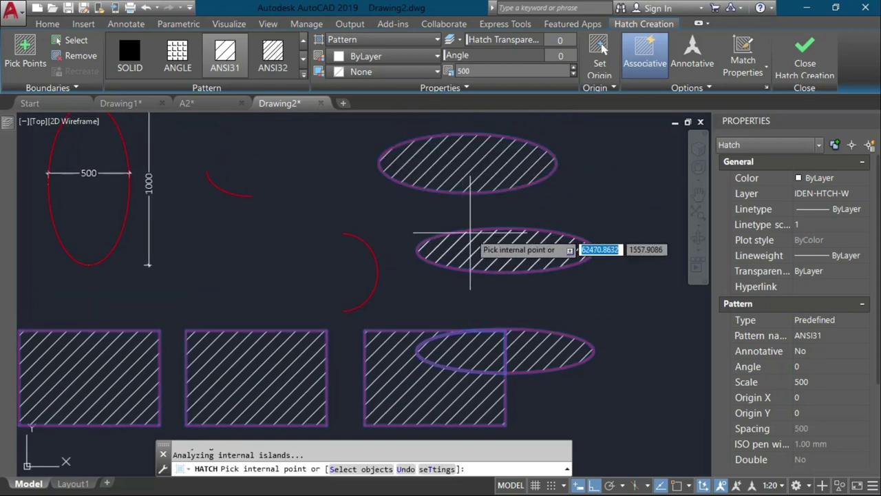
key(Return)
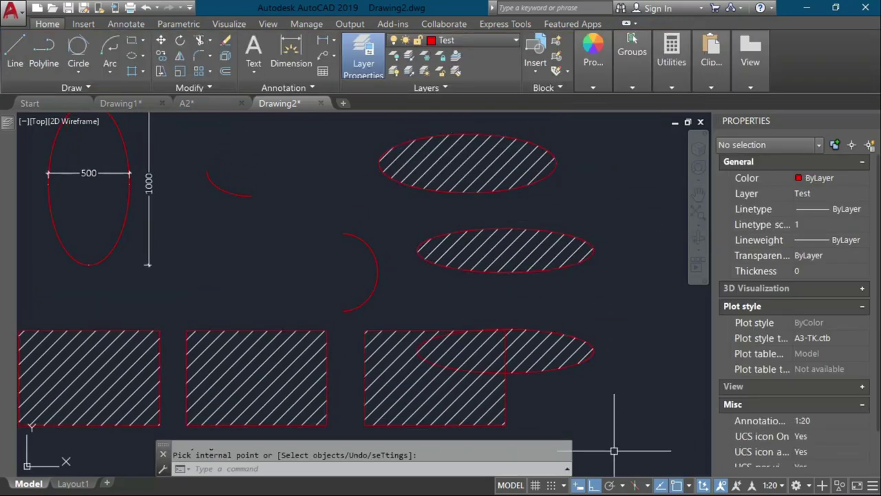
Delete the ANSI31 hatching, re-hatch the left rectangle, then delete that hatch too
click(499, 416)
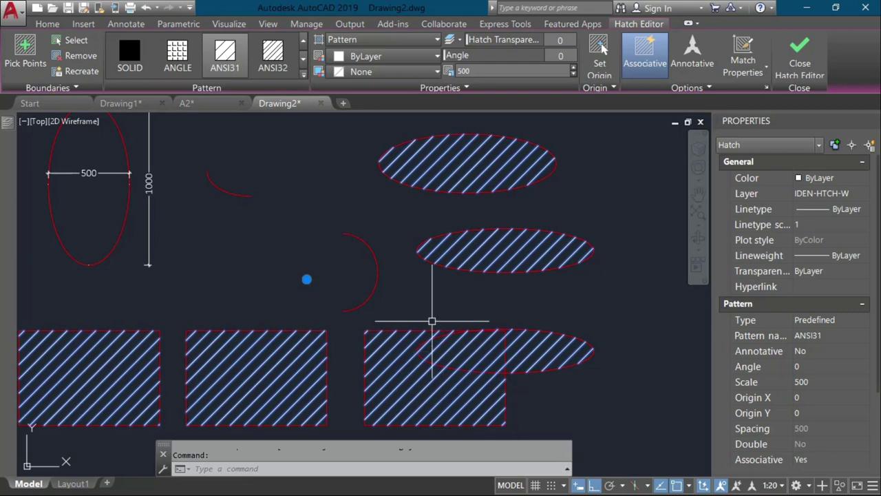
key(Delete)
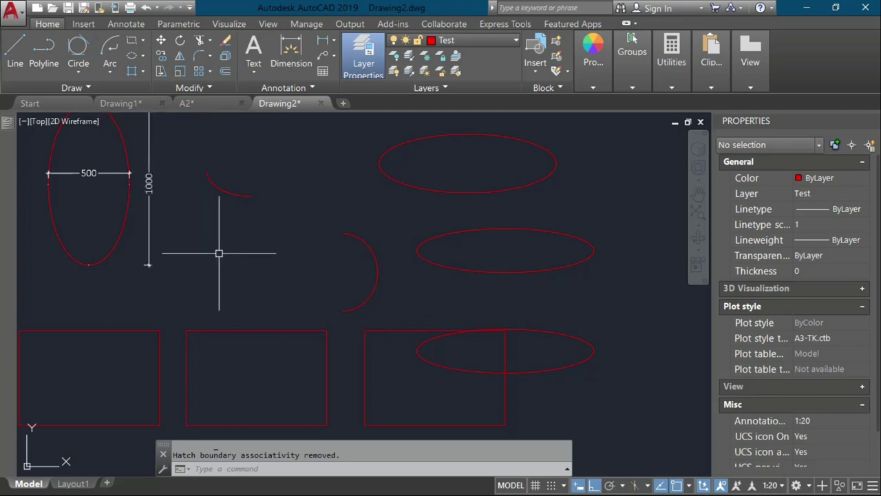
key(Return)
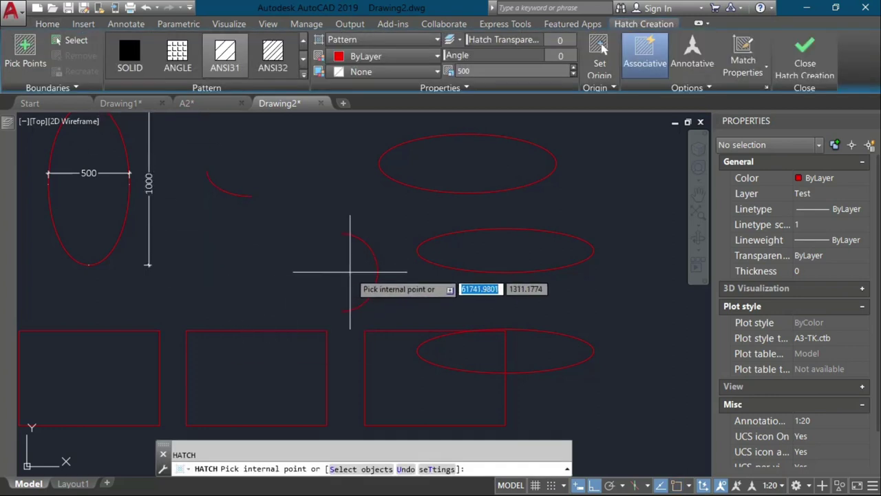
middle_drag(322, 291, 389, 250)
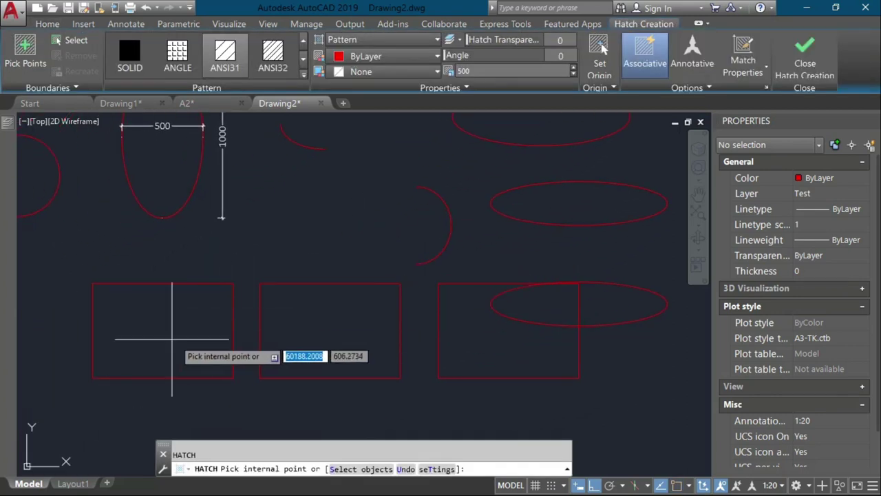
click(168, 338)
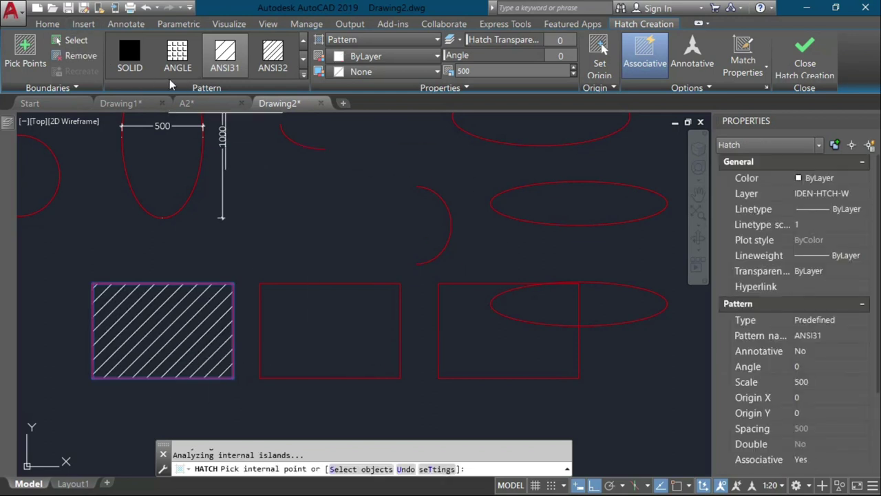
click(178, 55)
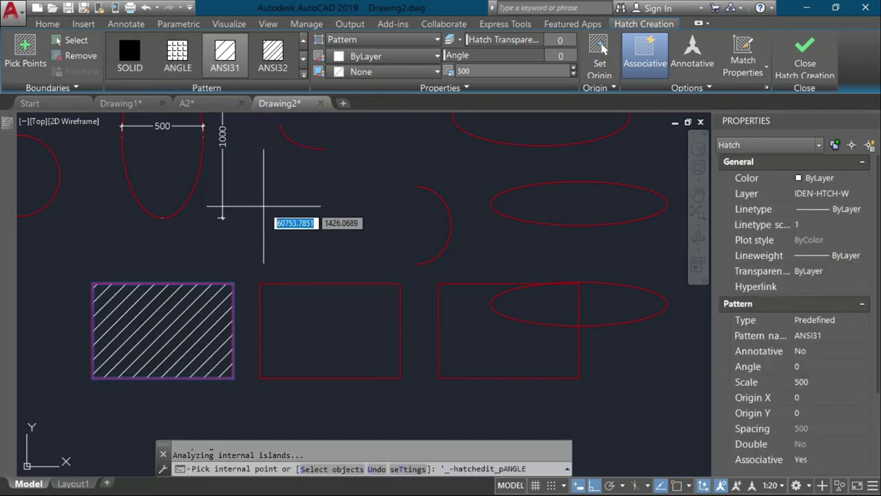
key(Return)
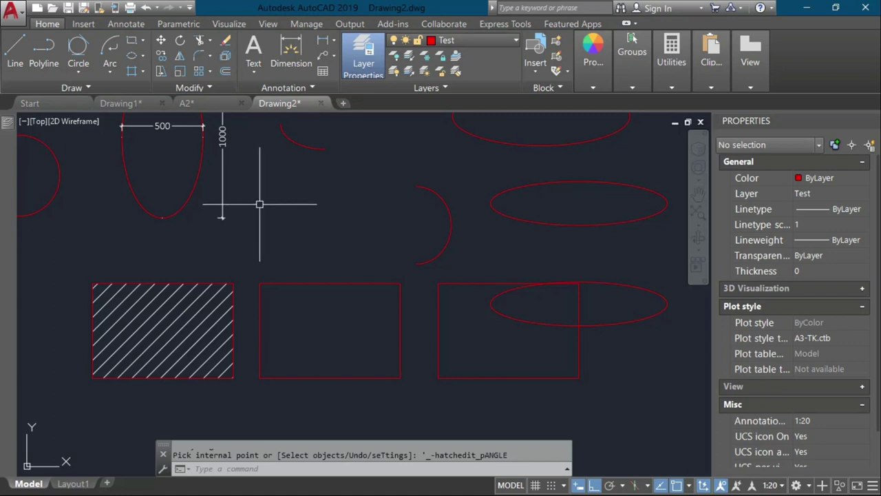
click(164, 317)
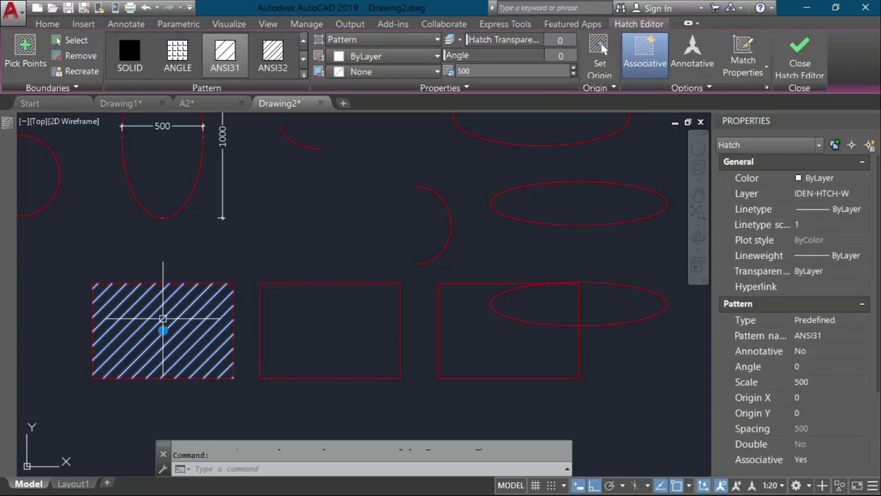
key(Delete)
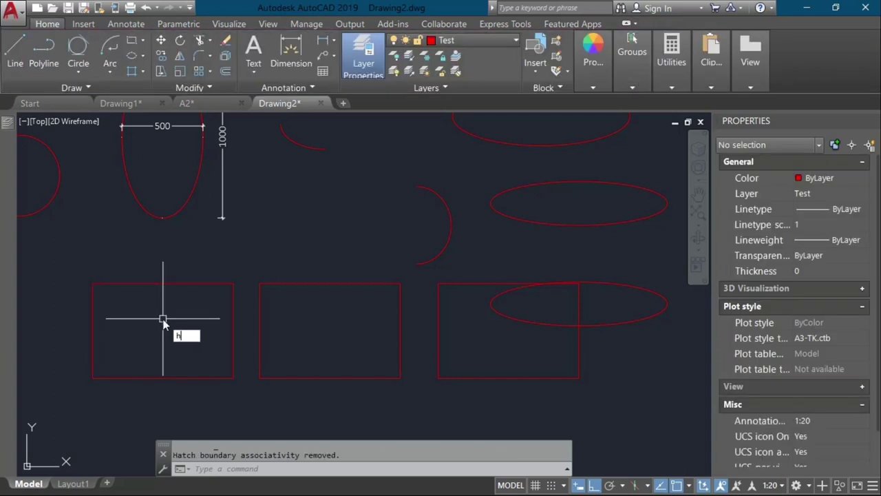
Hatch the left rectangle with a yellow solid fill
key(Return)
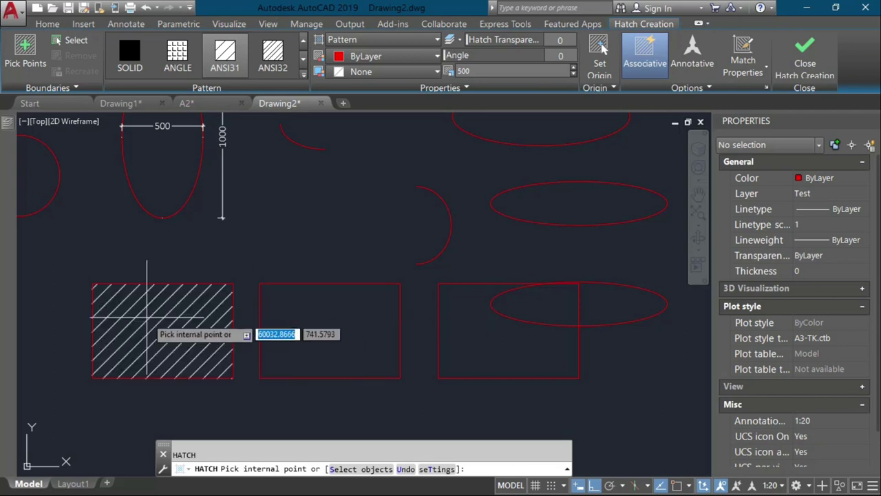
click(147, 317)
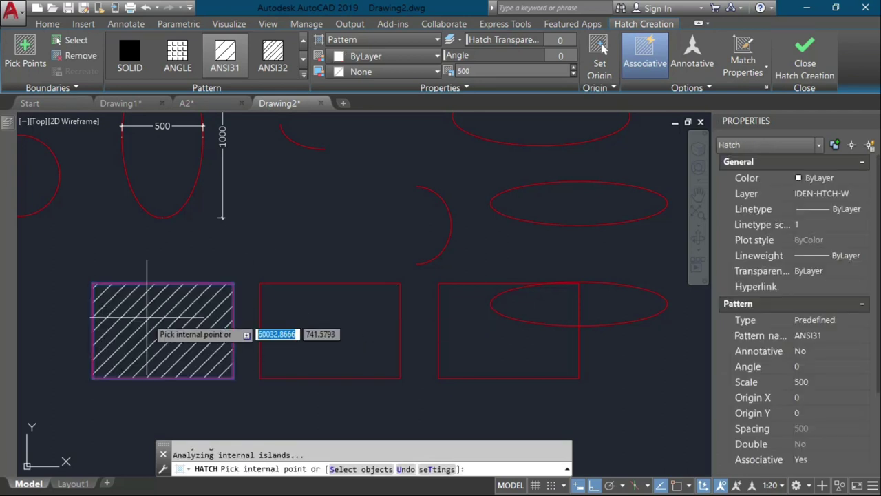
click(181, 58)
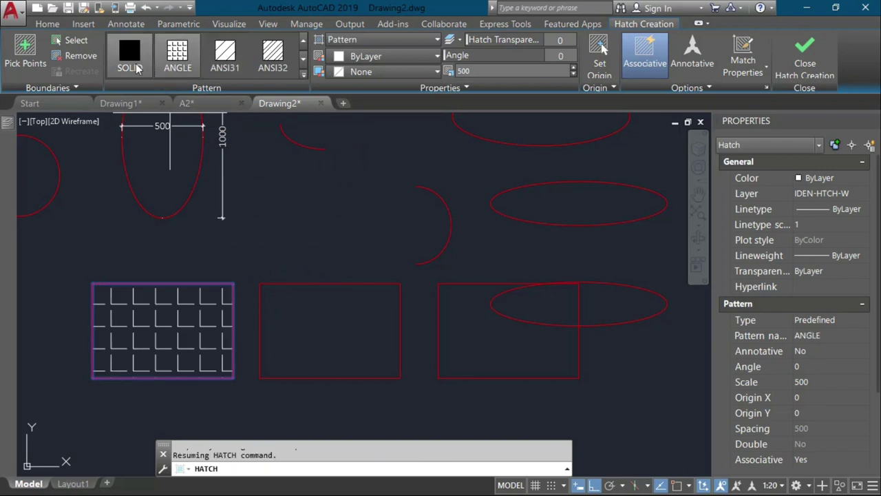
click(127, 63)
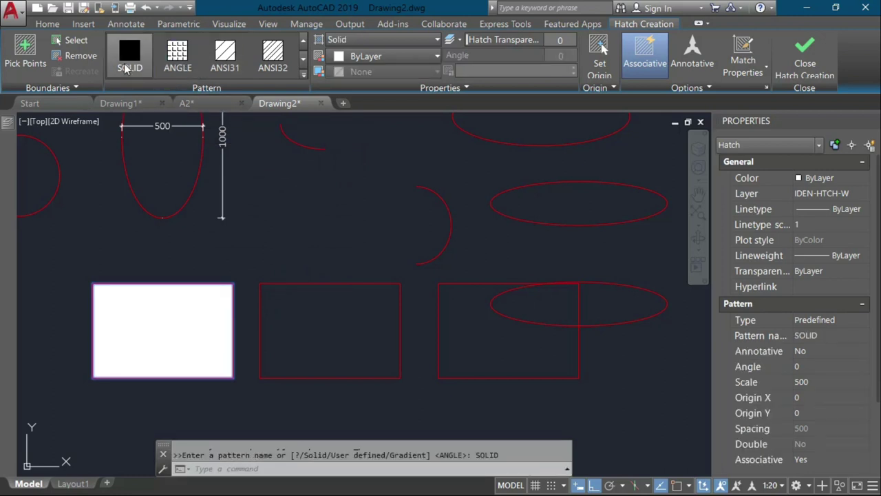
click(376, 57)
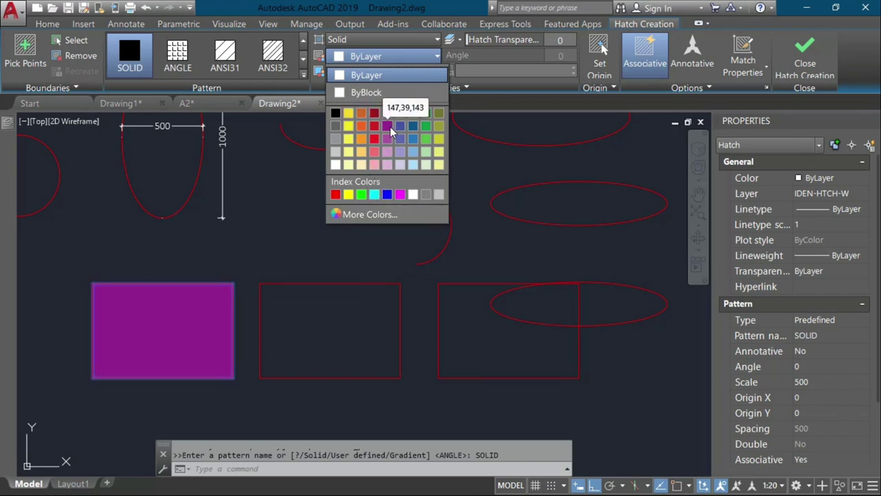
click(348, 194)
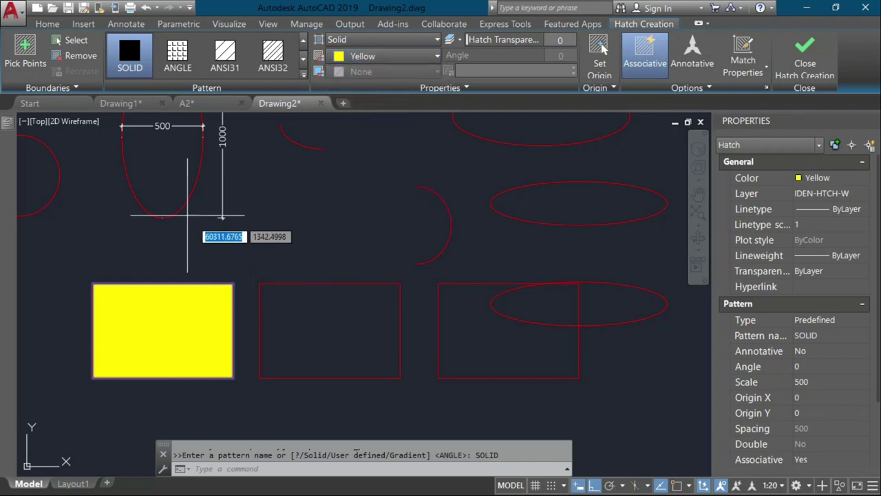
Try ANGLE, ANSI31 and ANSI32 patterns, pick AR-B88 brick, then exit the hatch
click(178, 55)
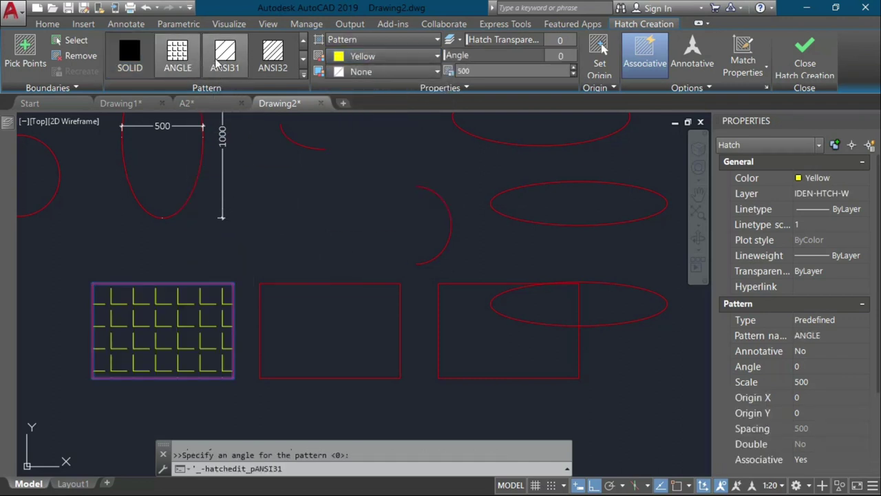
click(220, 55)
click(279, 55)
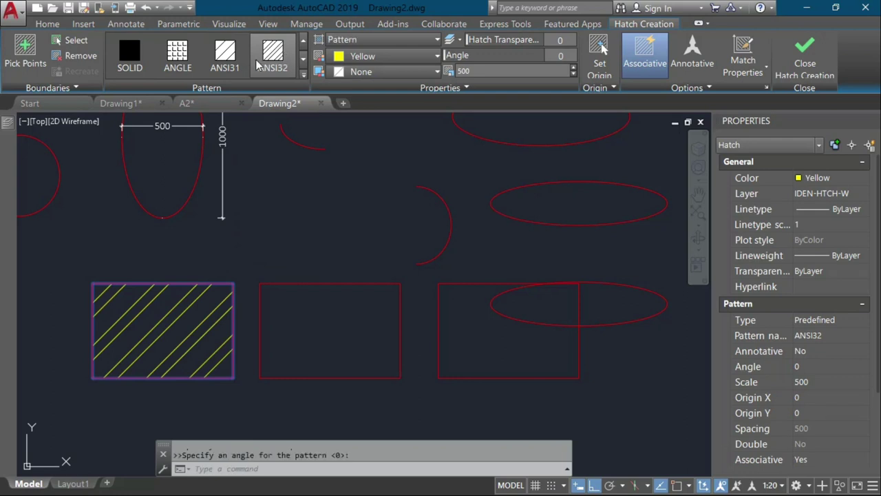
click(303, 77)
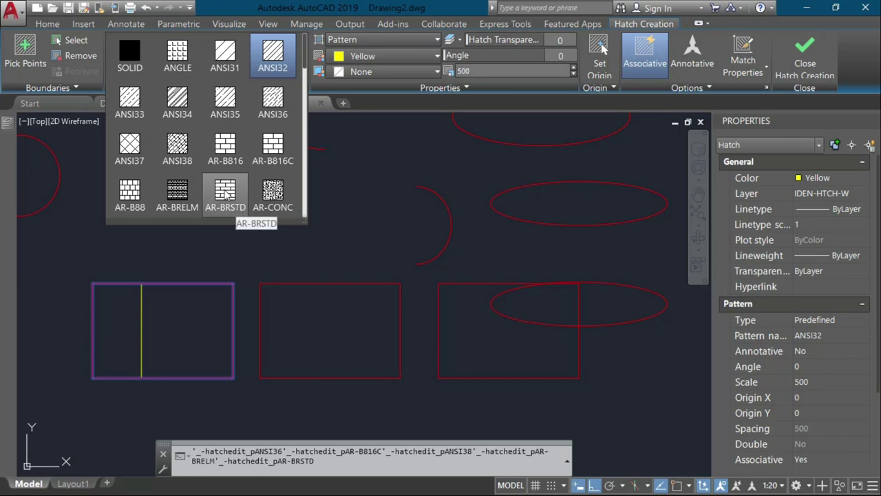
scroll(226, 195, down, 1)
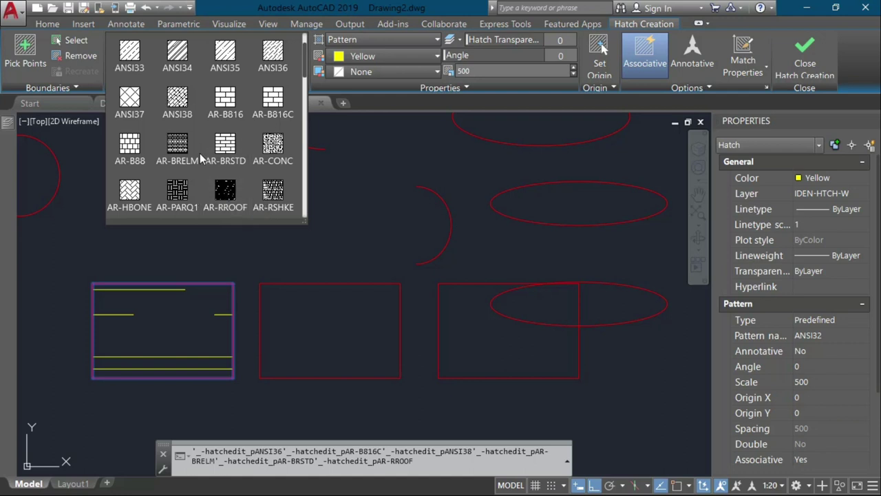
click(129, 146)
scroll(155, 263, up, 3)
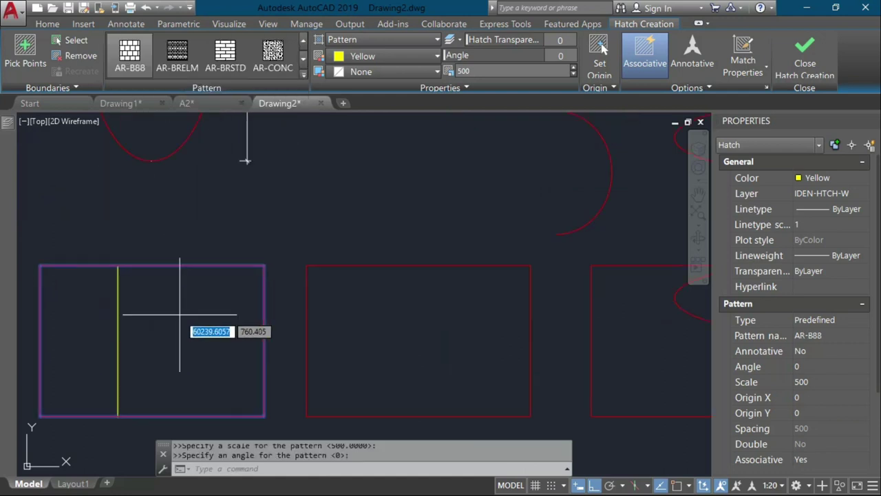
scroll(329, 240, down, 2)
mouse_move(276, 245)
middle_down()
mouse_move(235, 258)
mouse_move(219, 283)
middle_up()
key(Escape)
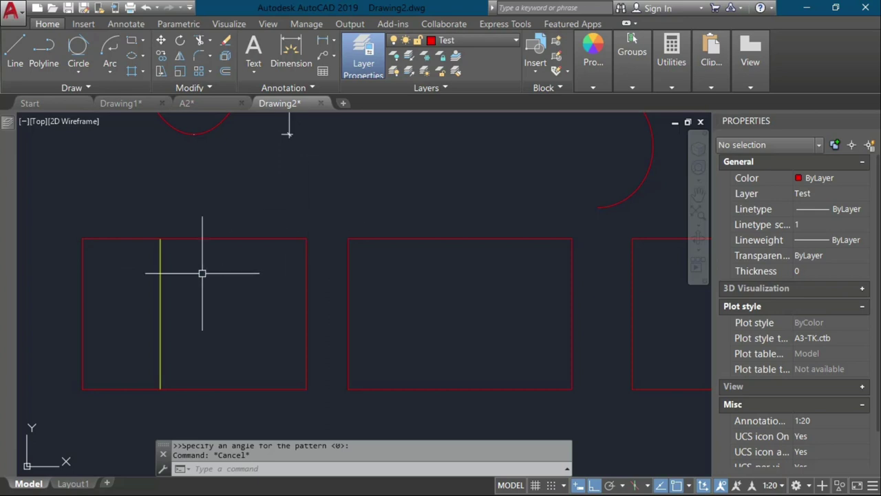
Try the AR-BRSTD and ANGLE patterns on the left rectangle's hatch, then choose GOST_WOOD
click(159, 273)
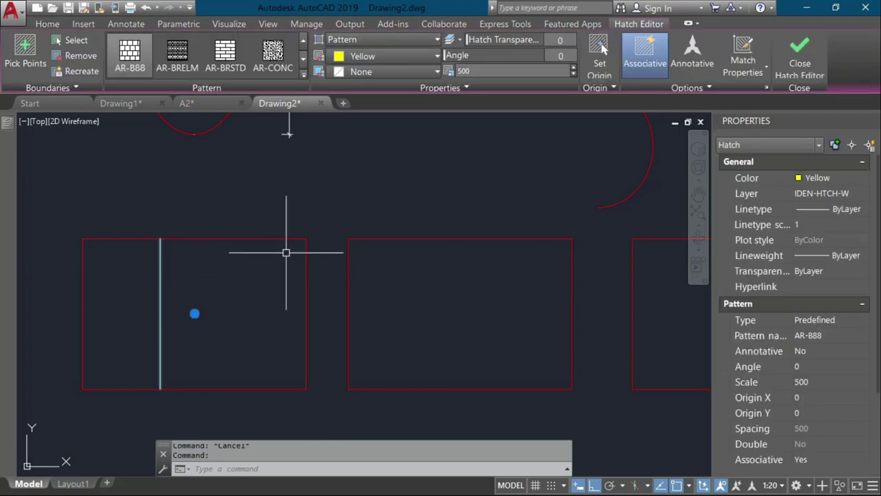
click(236, 59)
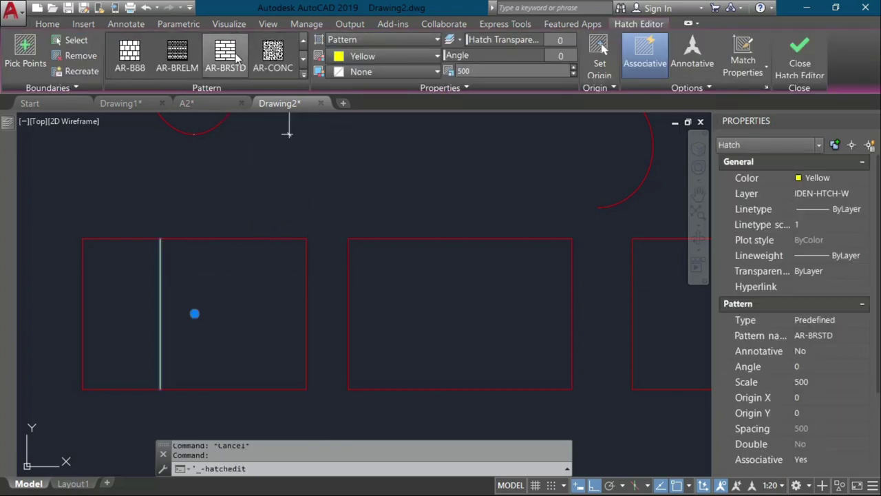
click(303, 72)
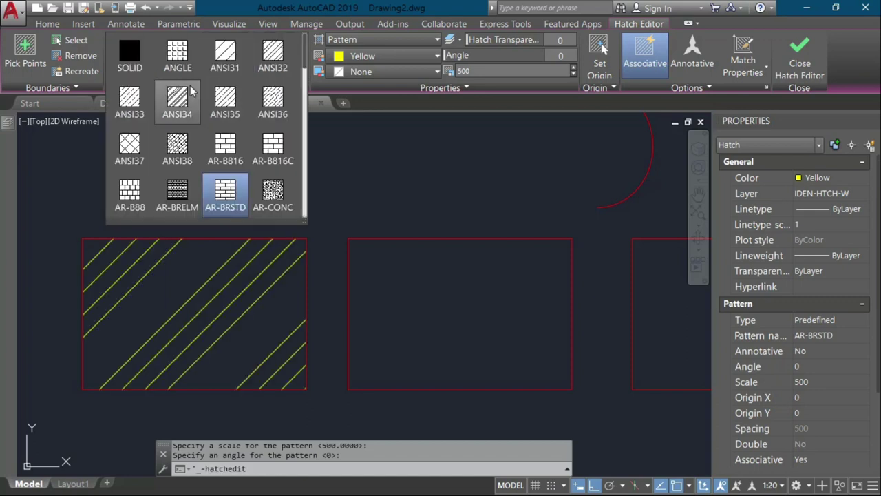
click(178, 54)
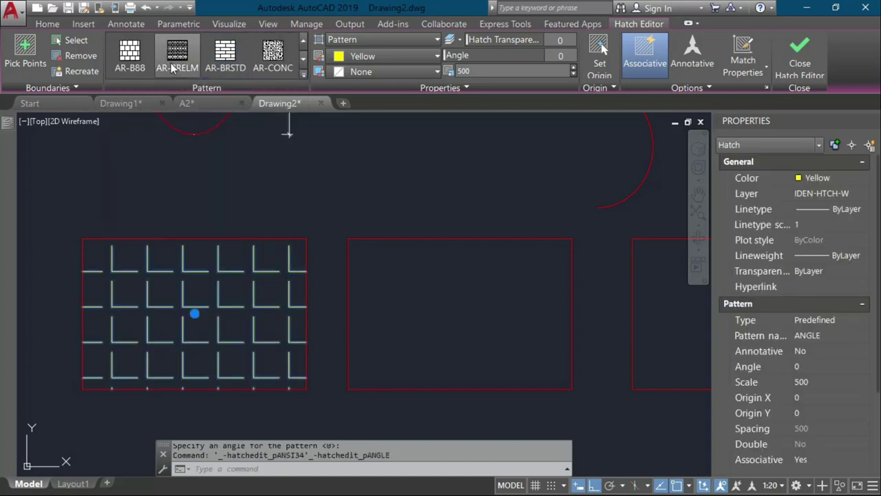
click(303, 74)
scroll(273, 124, down, 6)
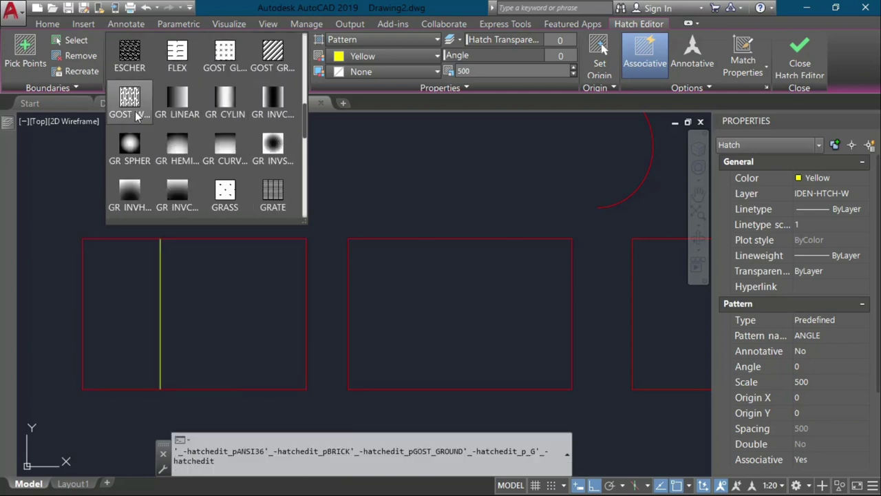
click(129, 98)
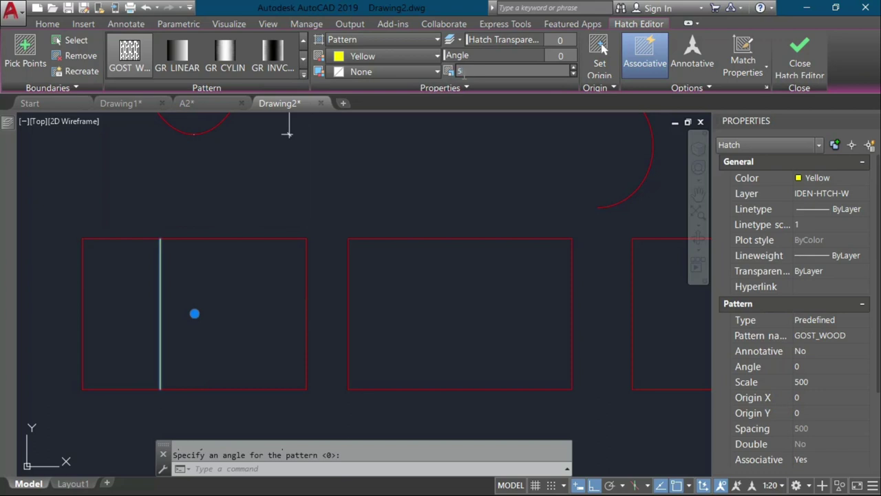
Try hatch scales 5, 50 and 100, settling on a scale of 20
key(Return)
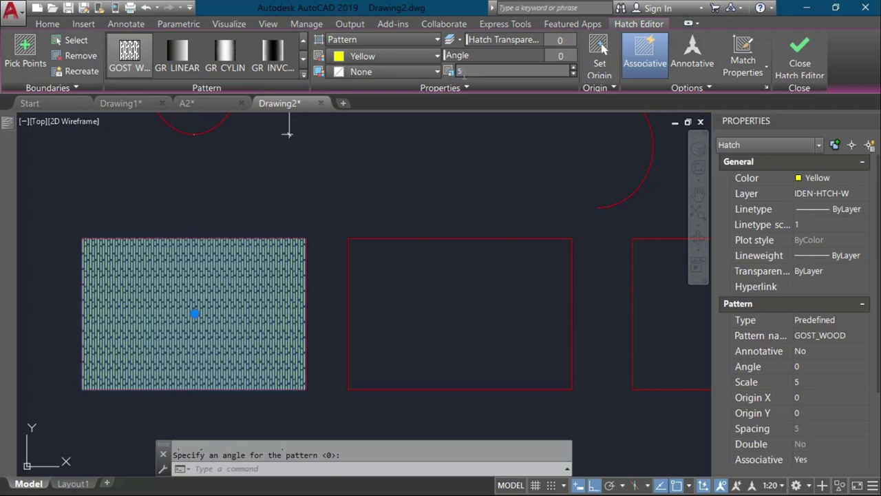
text(50)
key(Return)
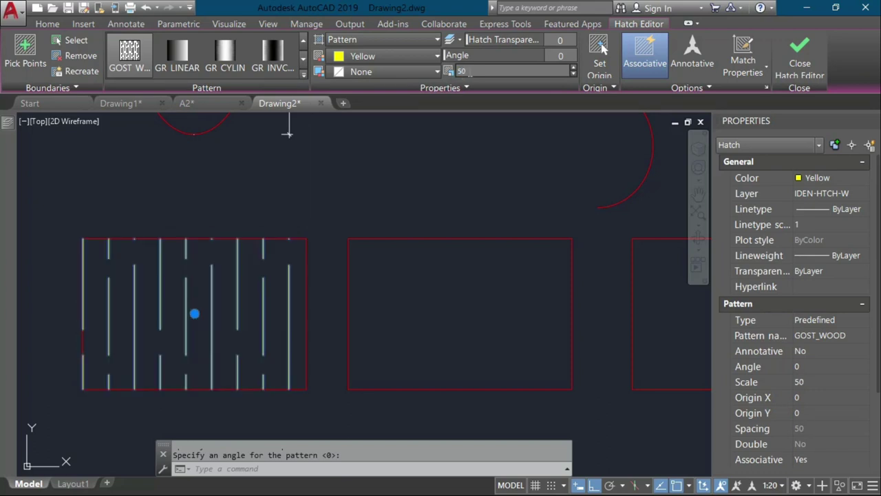
text(30)
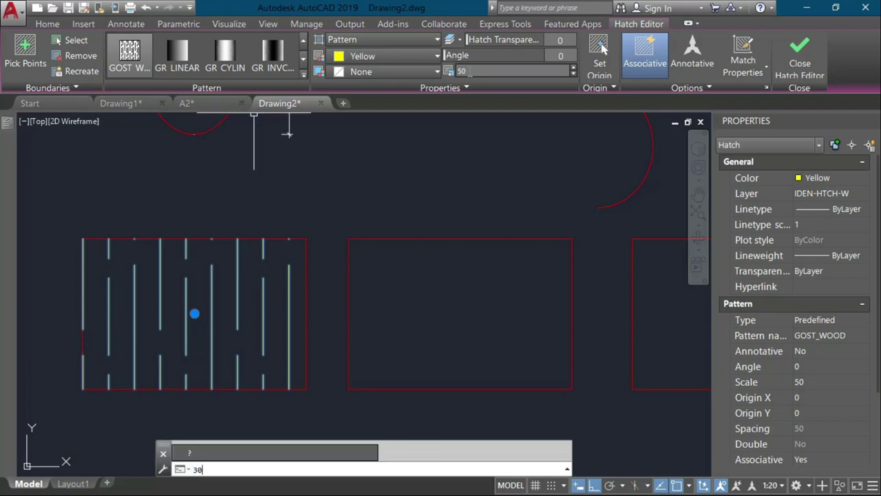
text(100)
key(Return)
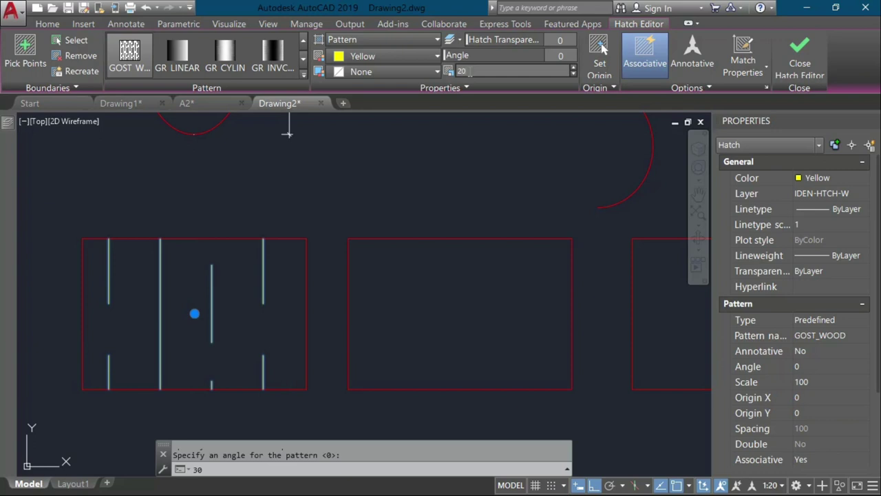
text(20)
key(Return)
click(303, 73)
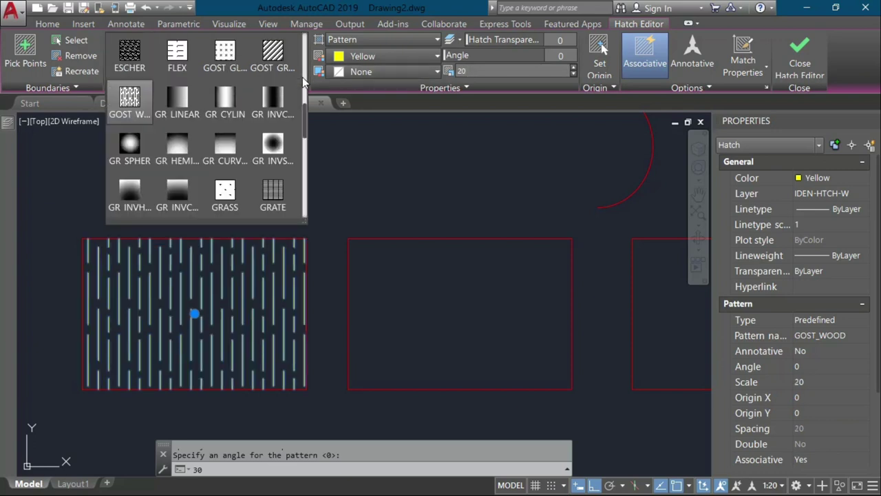
scroll(304, 89, up, 8)
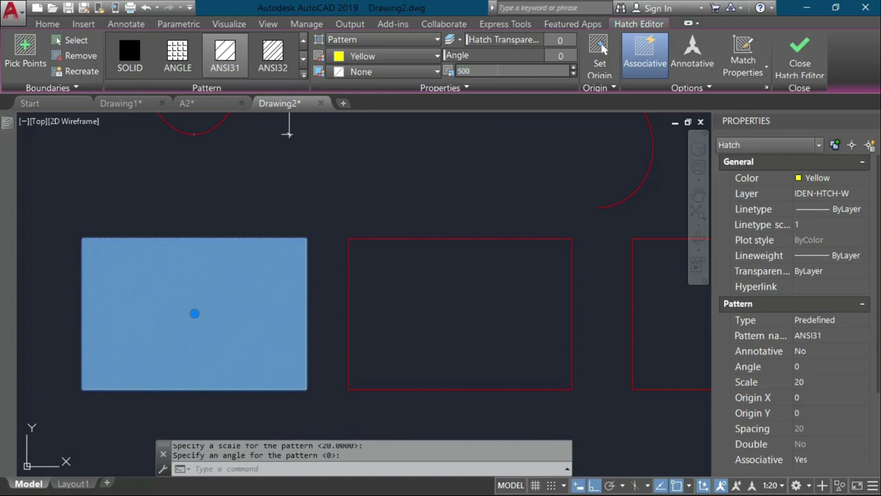
Apply hatch scale 500, then switch the hatch from ANGLE to the ANSI32 pattern
key(Return)
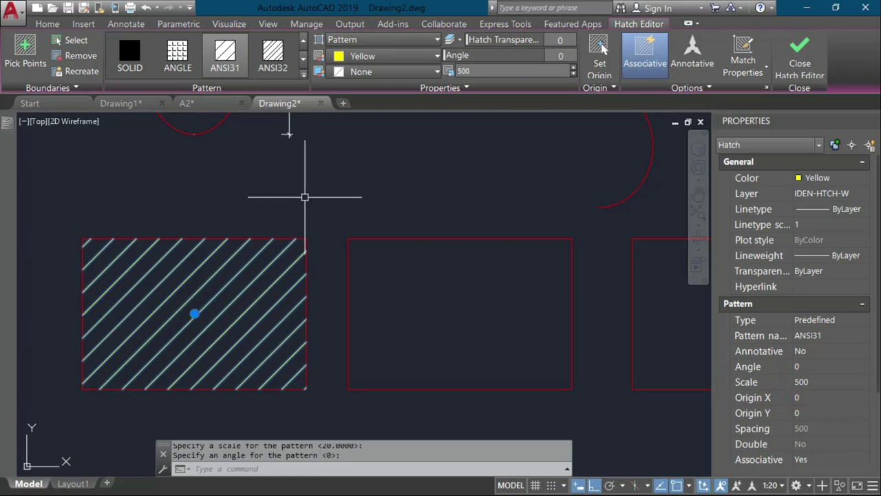
key(Escape)
click(271, 268)
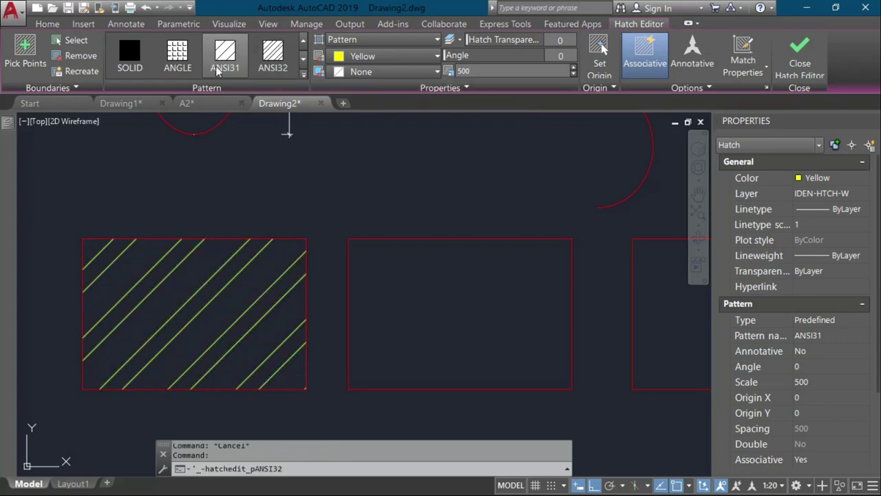
click(177, 53)
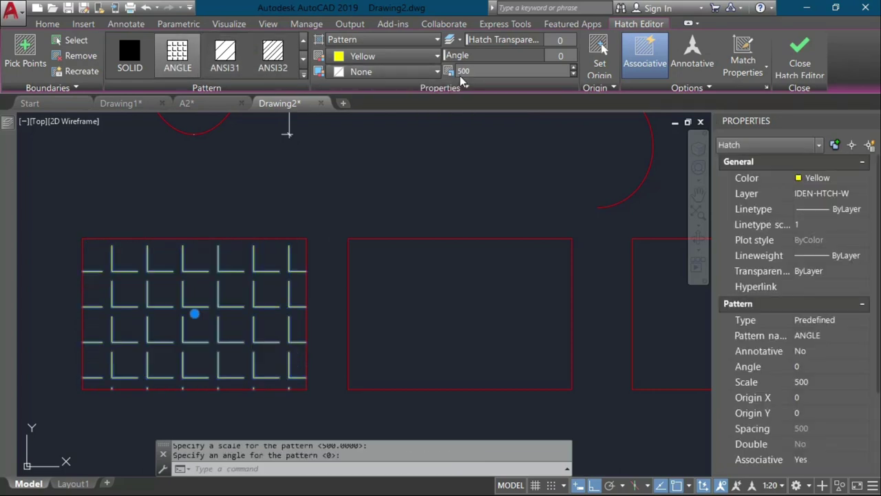
click(272, 54)
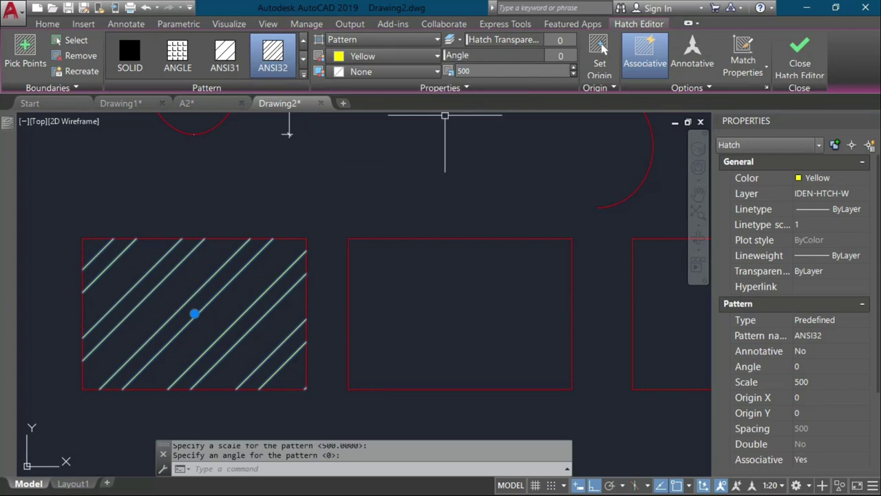
key(Escape)
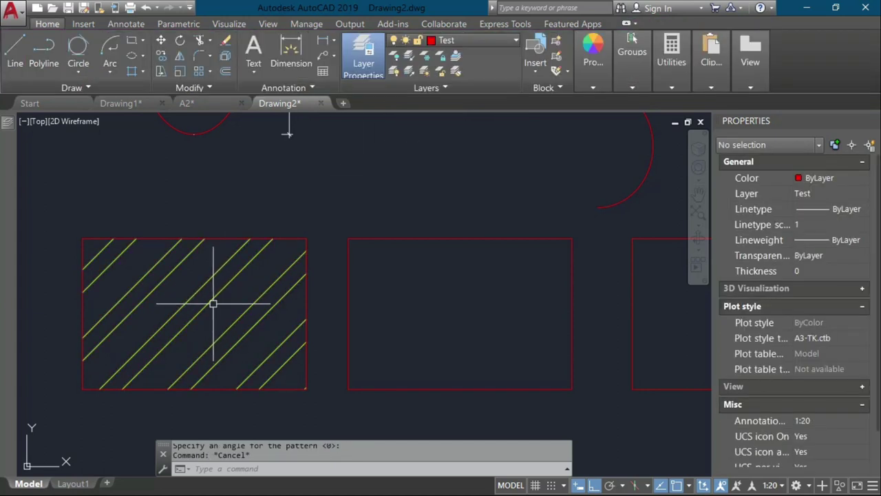
click(212, 303)
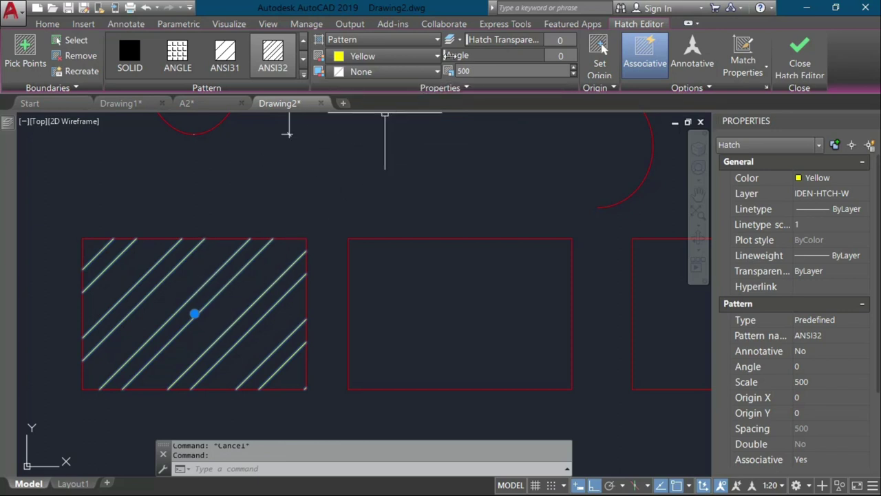
Try a 45-degree angle on the ANSI32 hatch and set its scale to 250
drag(448, 56, 480, 58)
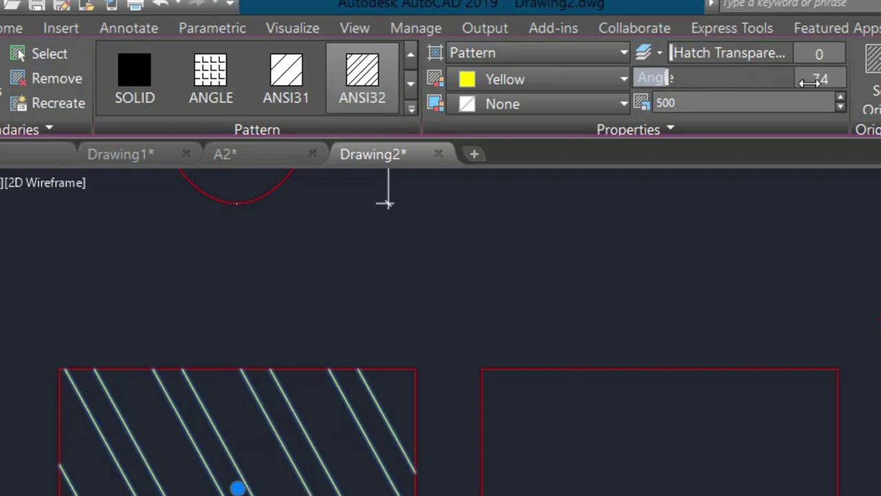
click(834, 81)
text(45)
key(Return)
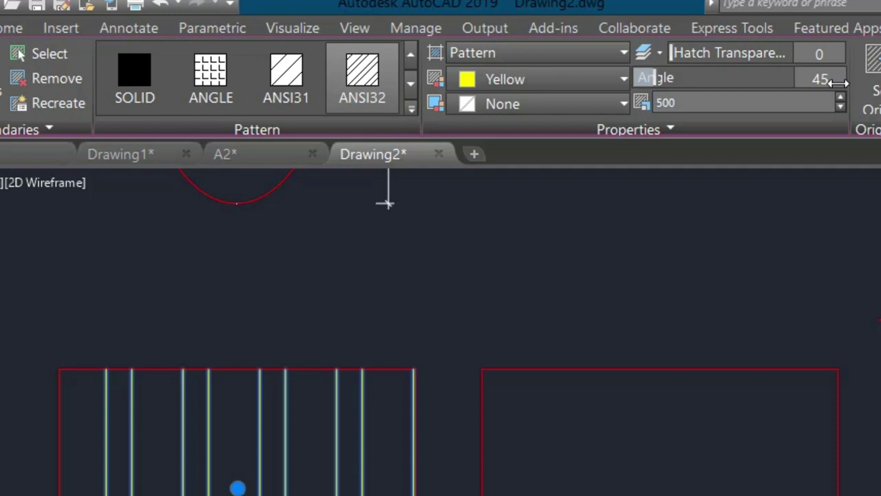
click(733, 100)
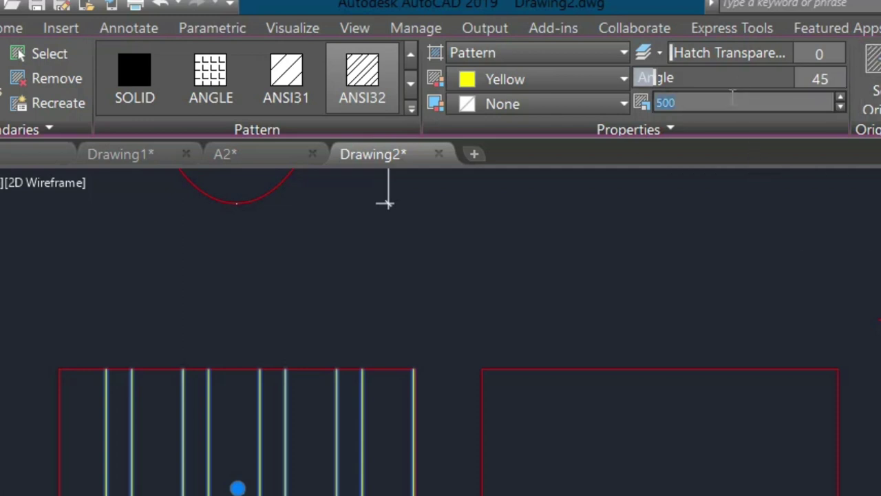
text(250)
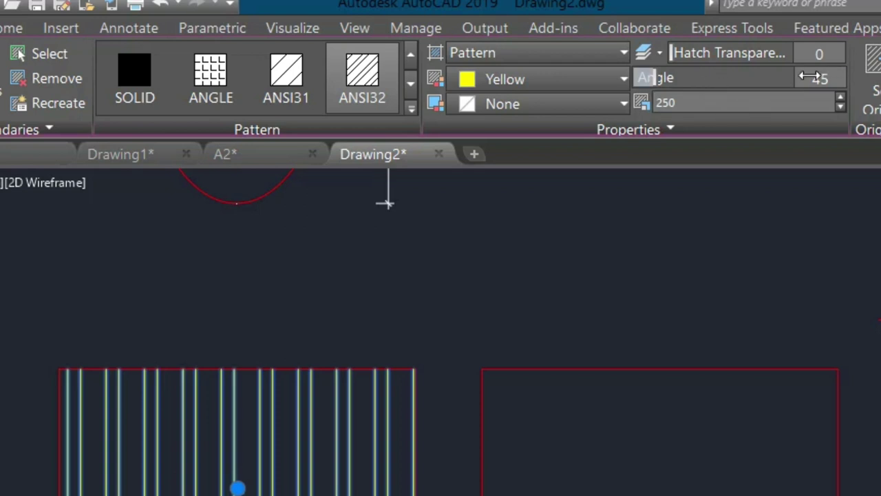
Try hatch angles of about 30 and 135, then reset the angle to 0
drag(810, 76, 809, 75)
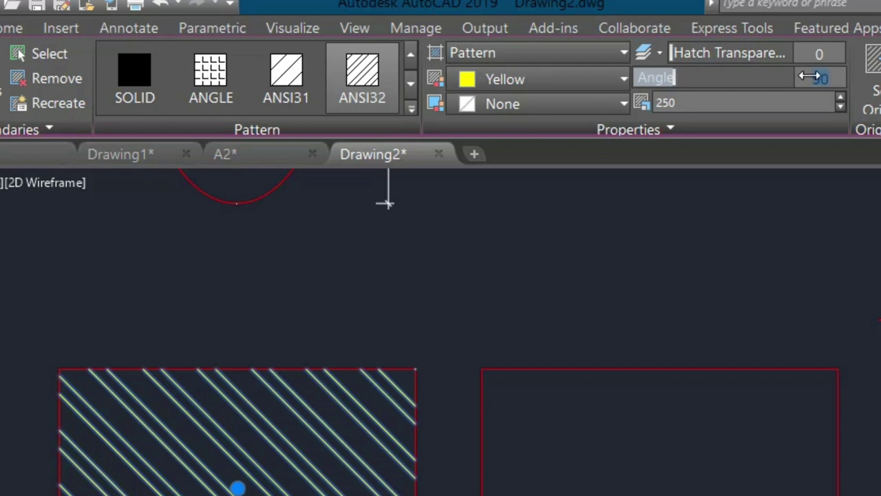
drag(810, 75, 809, 76)
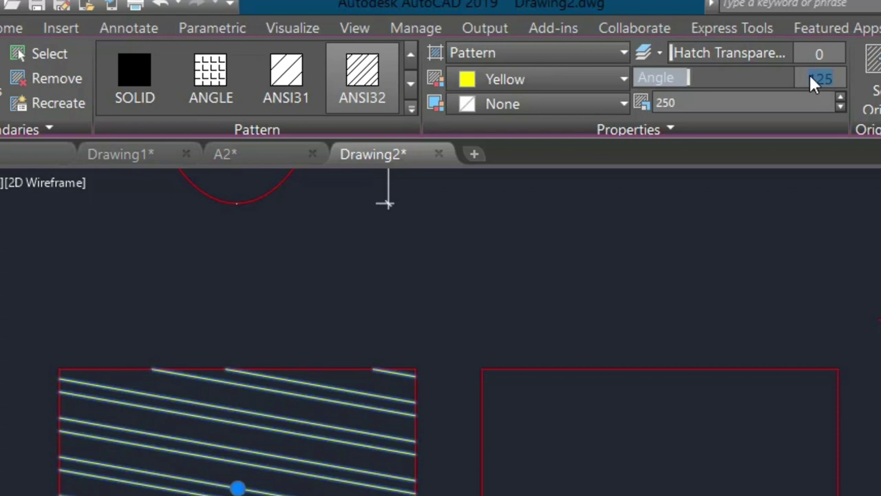
text(135)
key(Return)
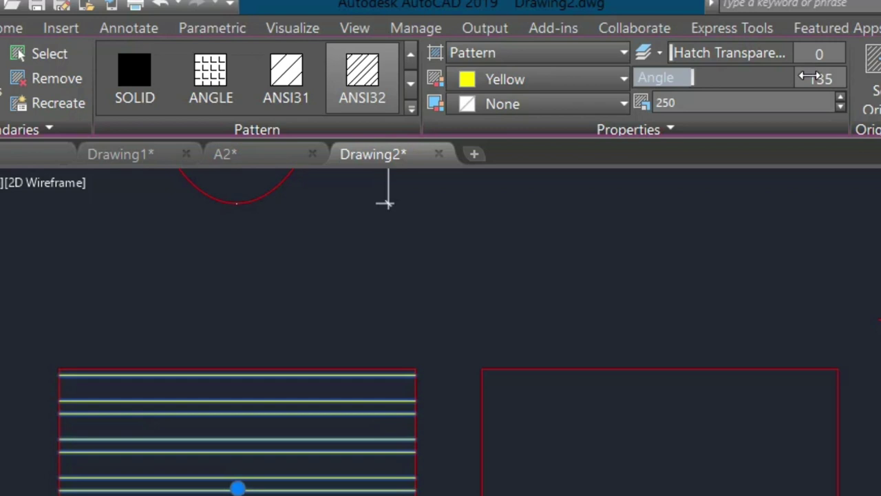
click(809, 77)
text(0)
key(Return)
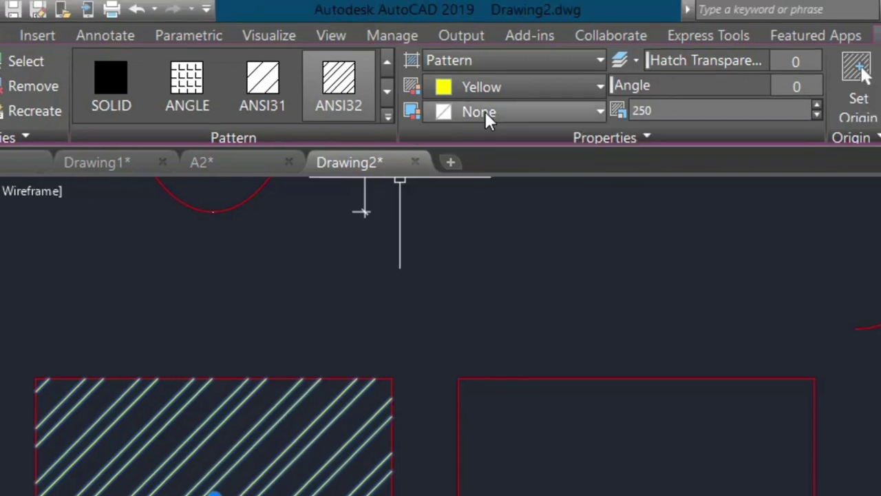
Make the hatch lines magenta, then recolour them blue-violet 94,103,175
click(515, 85)
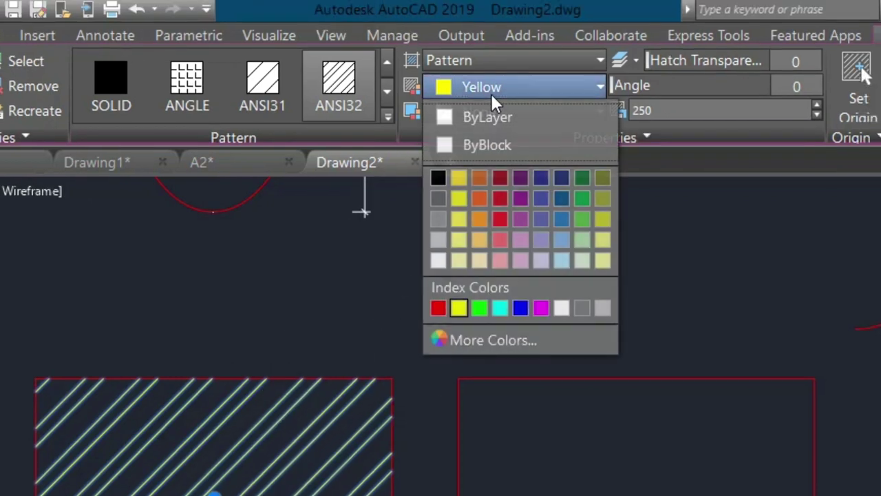
click(541, 308)
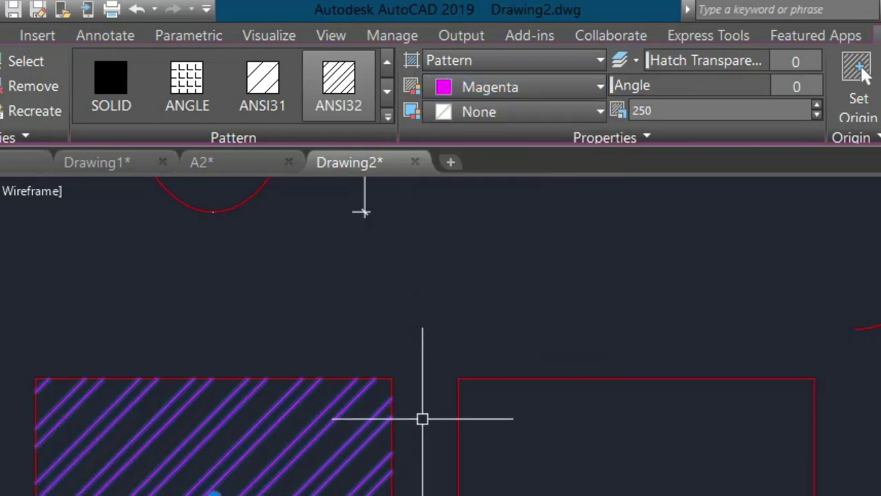
key(Return)
click(291, 439)
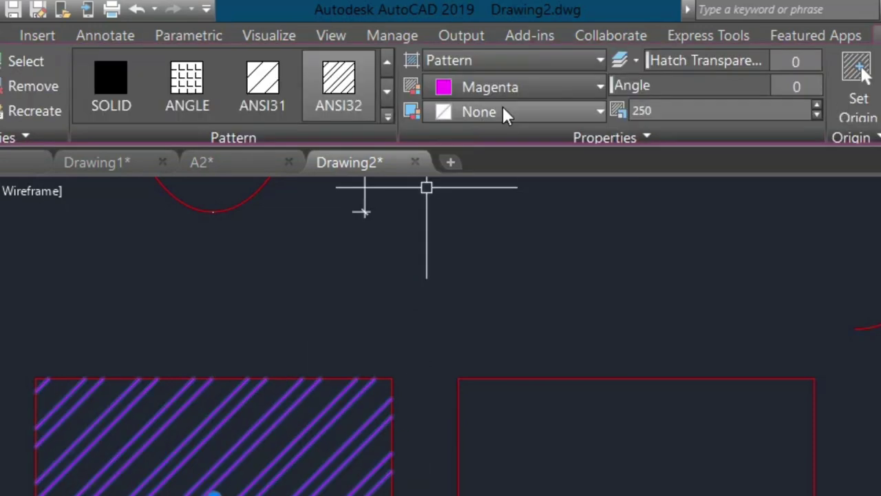
click(516, 88)
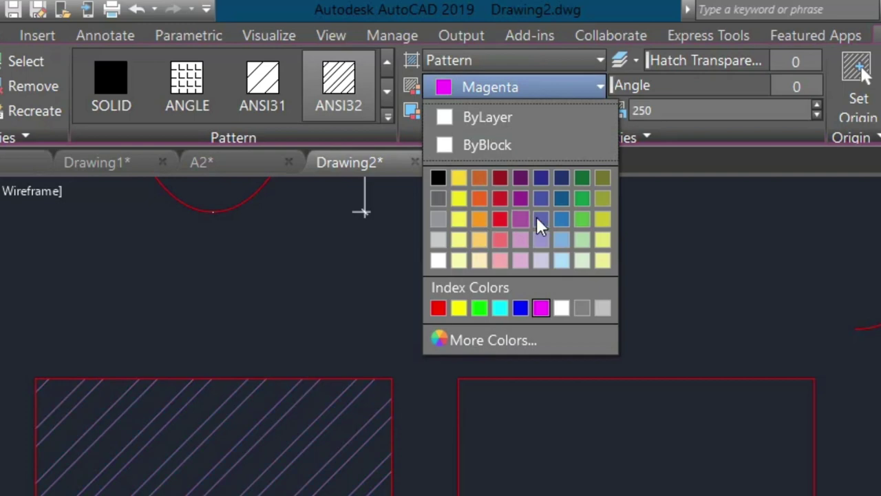
click(540, 219)
key(Escape)
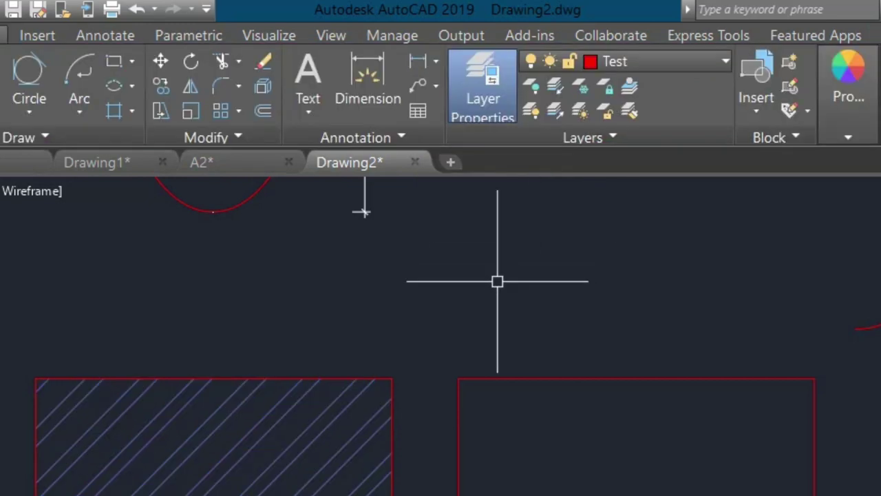
Try a green hatch background, then set the background colour back to None
click(320, 402)
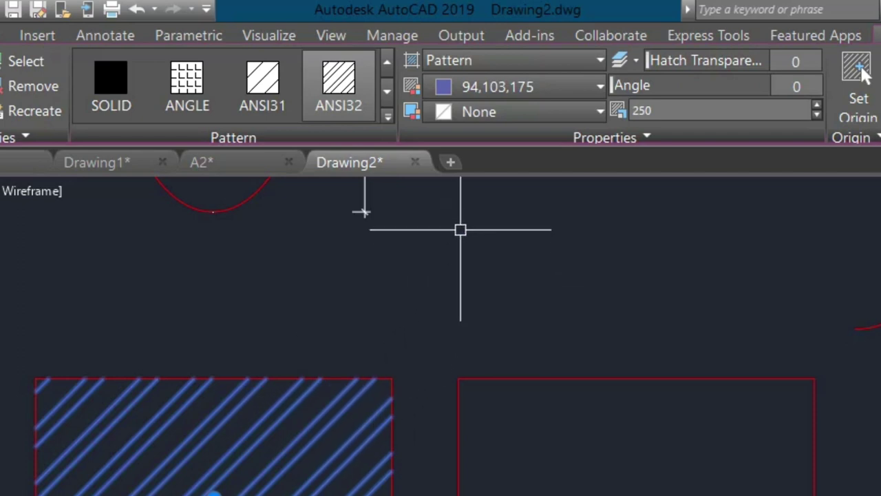
click(550, 117)
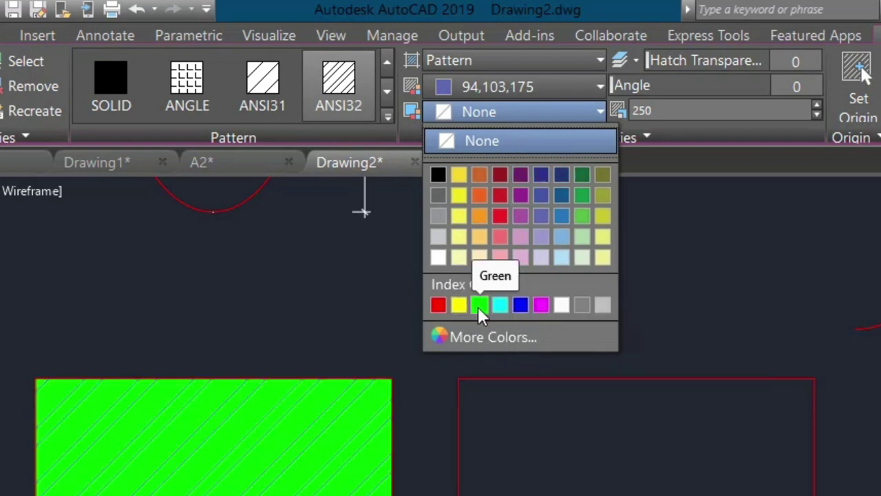
click(478, 306)
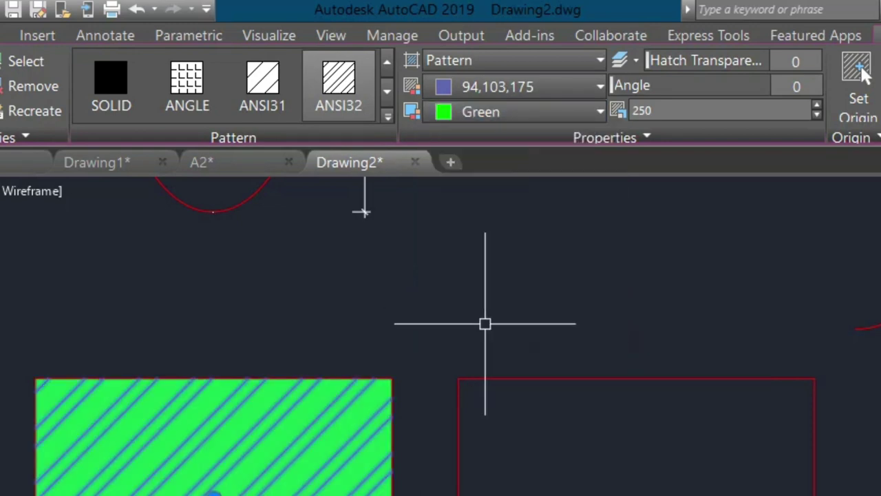
key(Return)
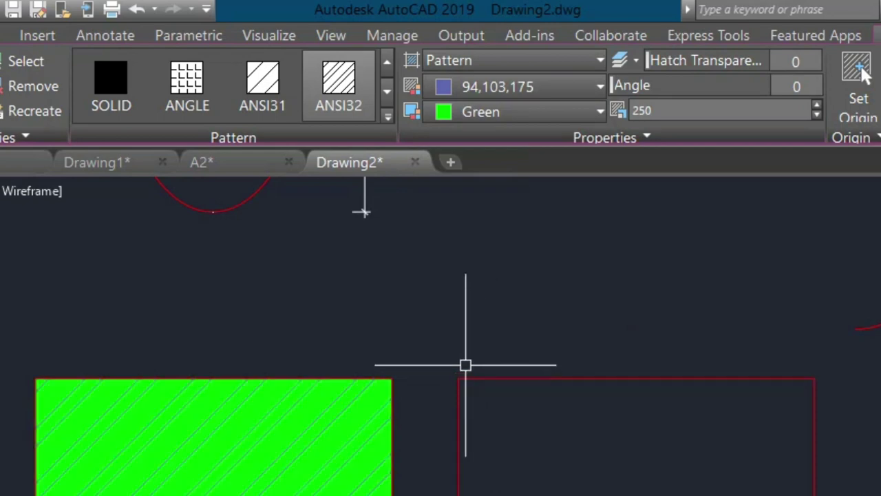
key(Return)
click(451, 117)
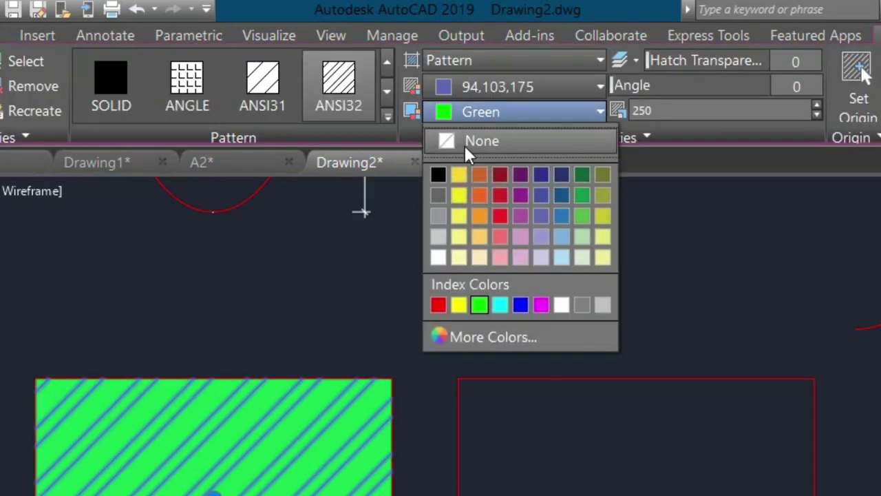
click(464, 141)
key(Return)
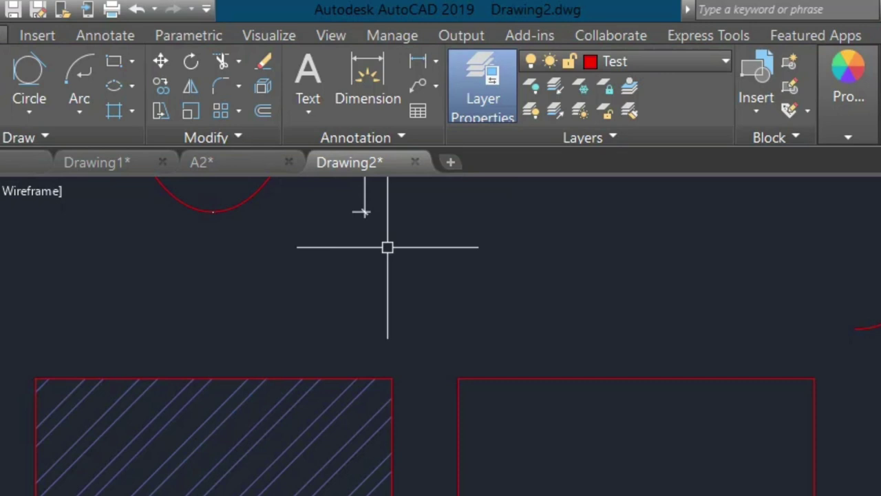
click(310, 445)
click(482, 83)
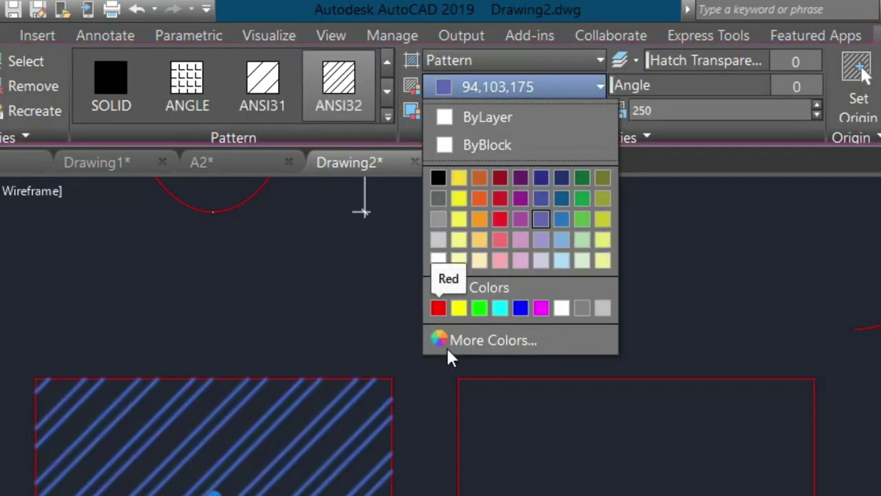
click(481, 343)
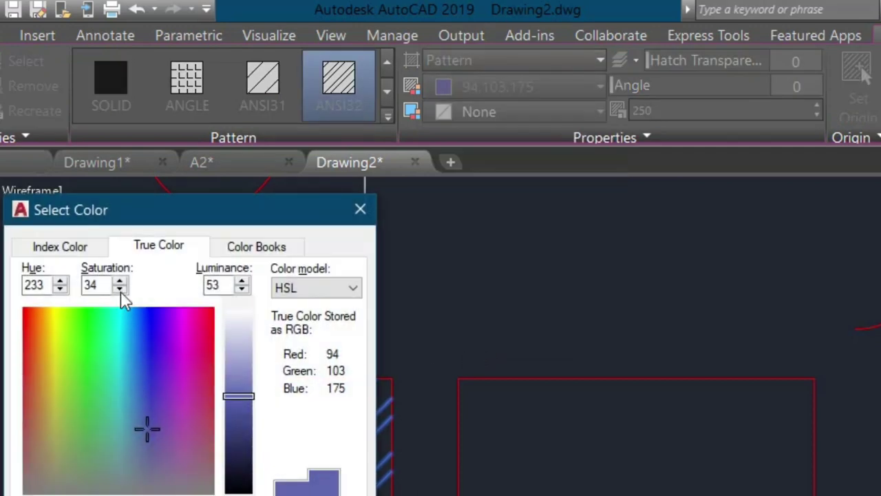
click(62, 248)
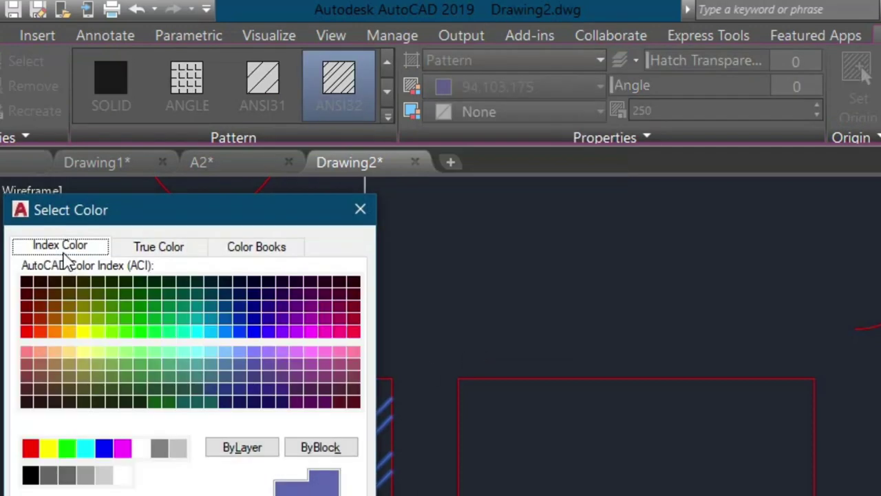
click(153, 249)
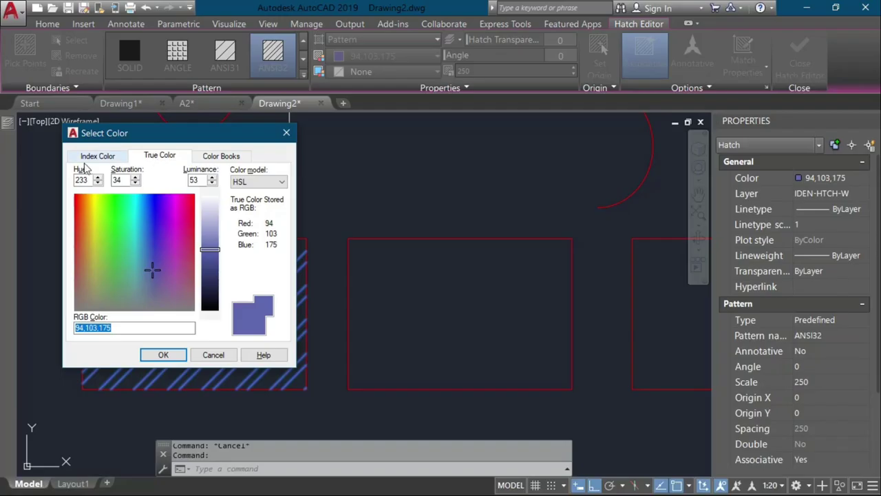
click(163, 355)
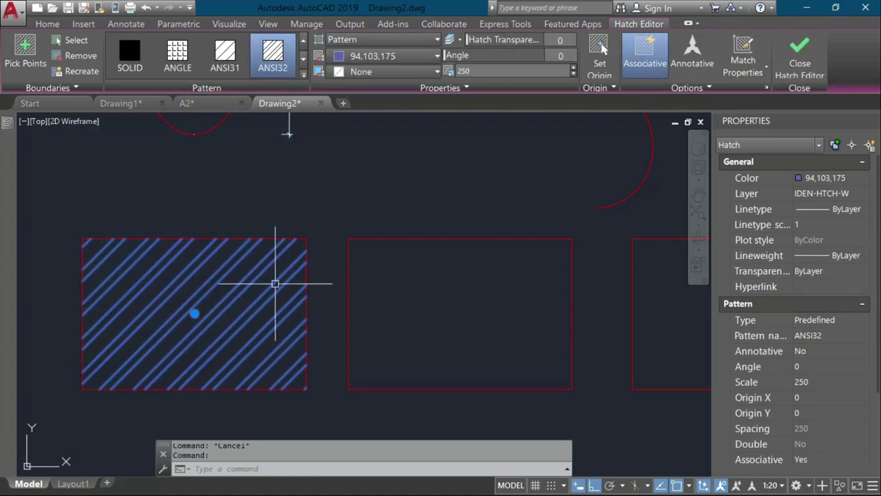
middle_drag(275, 281, 361, 257)
key(Escape)
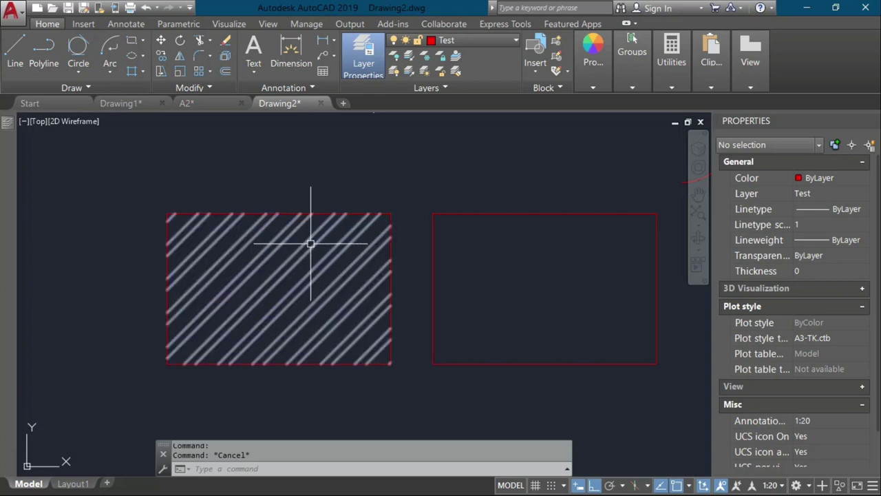
Hatch the inside of the right rectangle with H, trying ANSI31 and keeping the yellow ANGLE pattern
text(H)
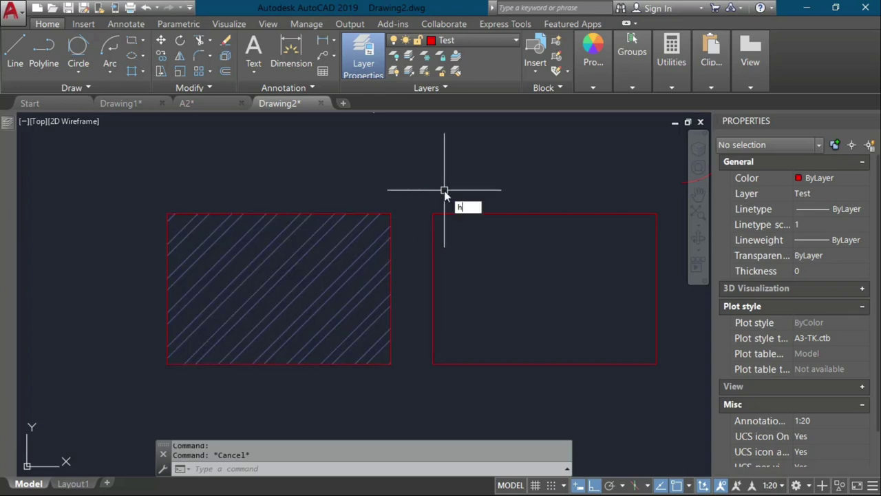
key(Return)
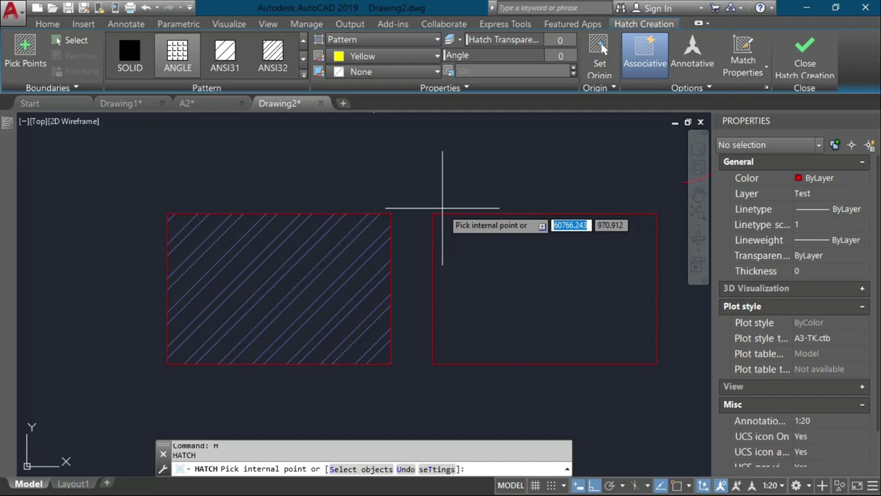
click(465, 251)
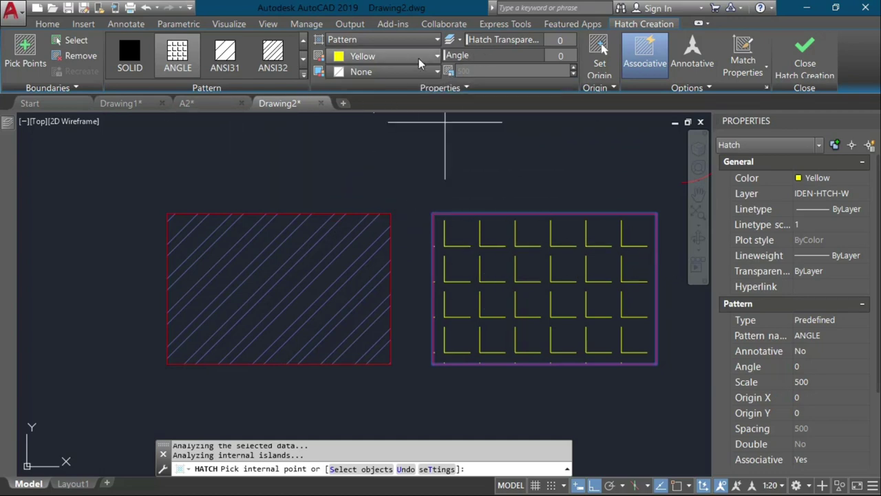
click(225, 57)
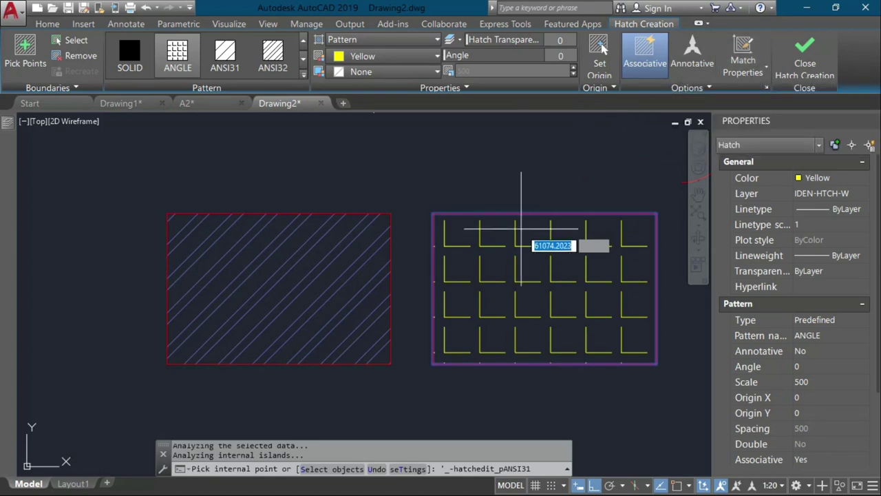
key(Escape)
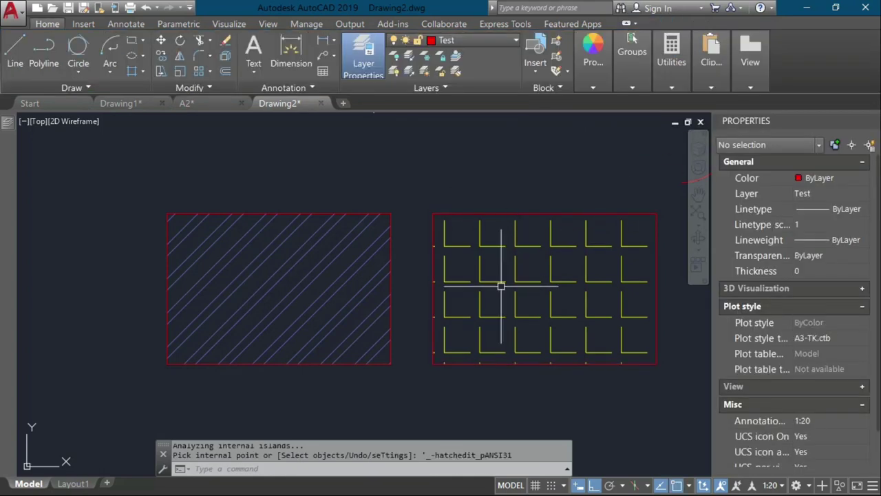
click(502, 284)
Try about 46 transparency on the right rectangle's hatch, then make it a solid fill
click(497, 233)
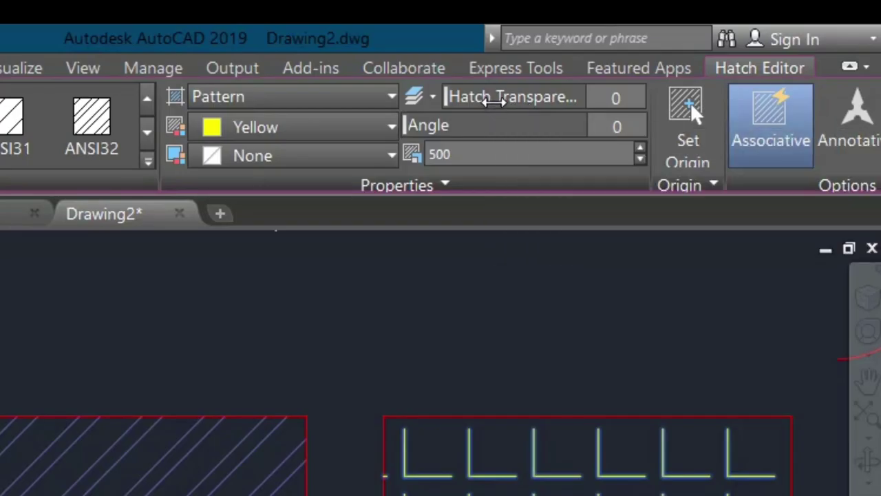
drag(488, 99, 576, 103)
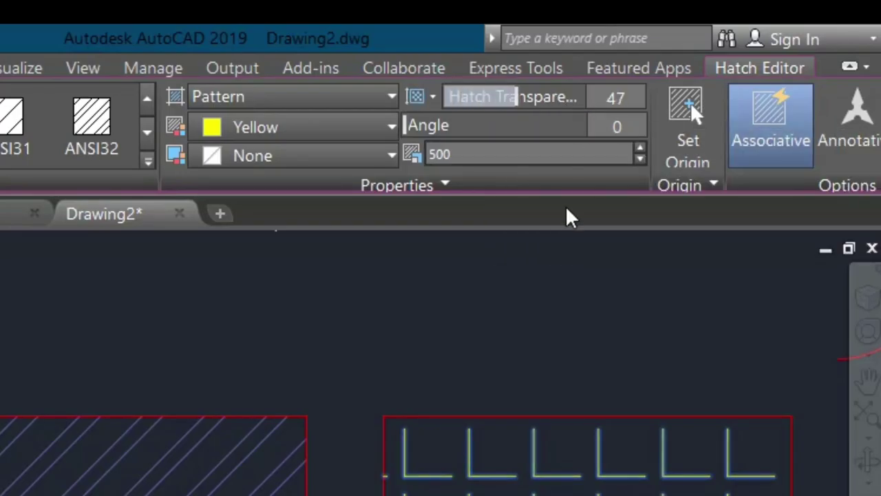
key(Escape)
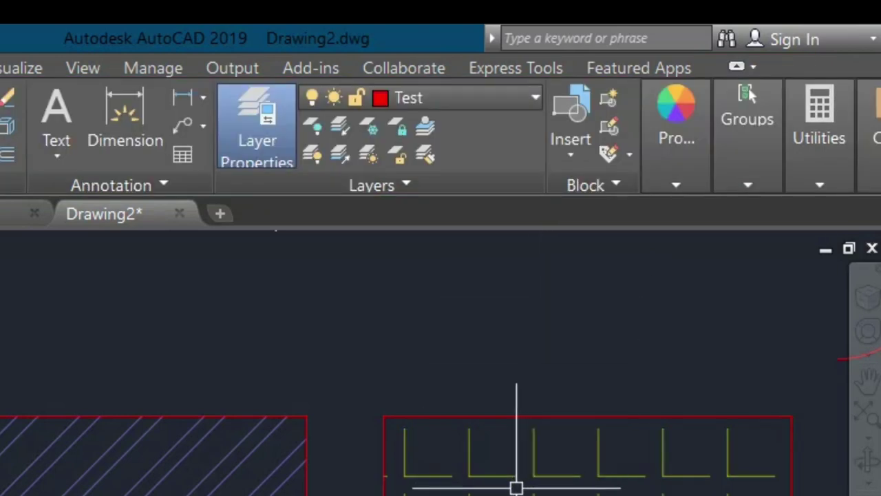
click(470, 464)
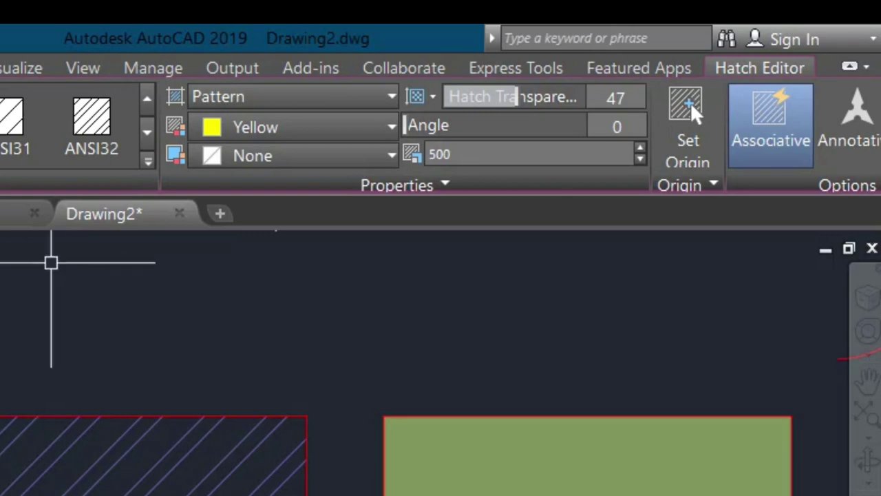
key(Escape)
Reset the solid fill's transparency to 0, then raise it to 44
click(609, 490)
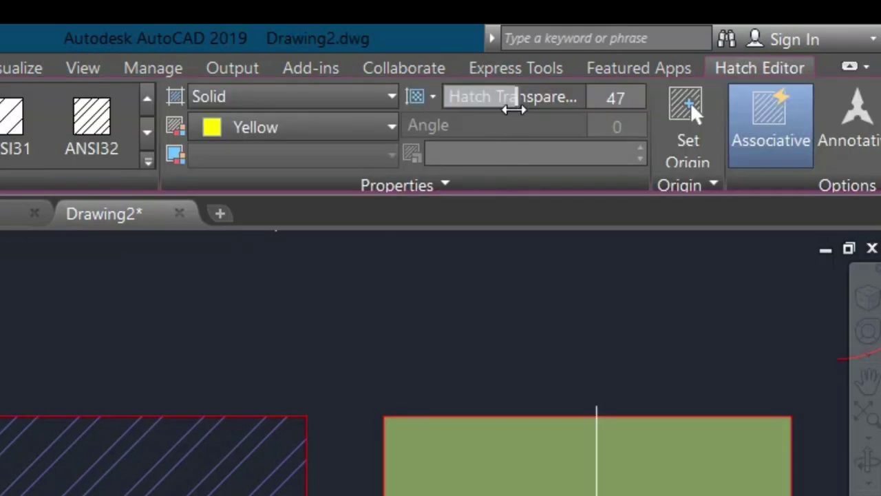
drag(512, 104, 227, 106)
key(Escape)
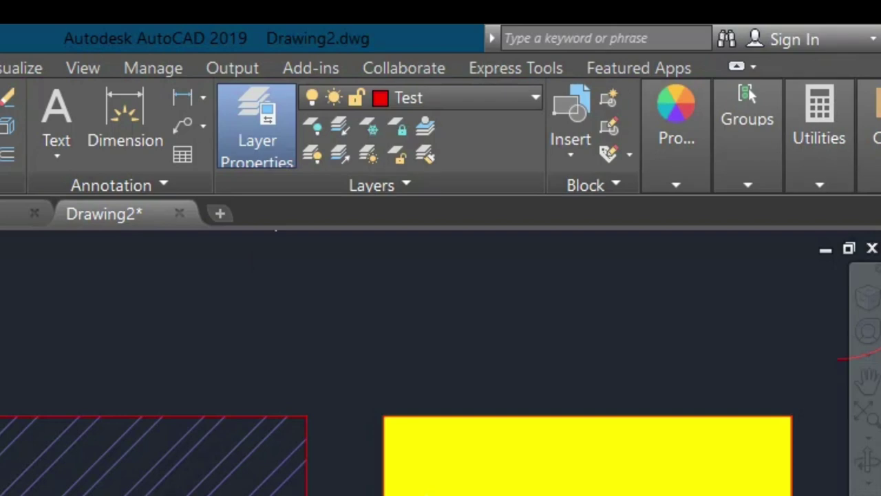
click(530, 482)
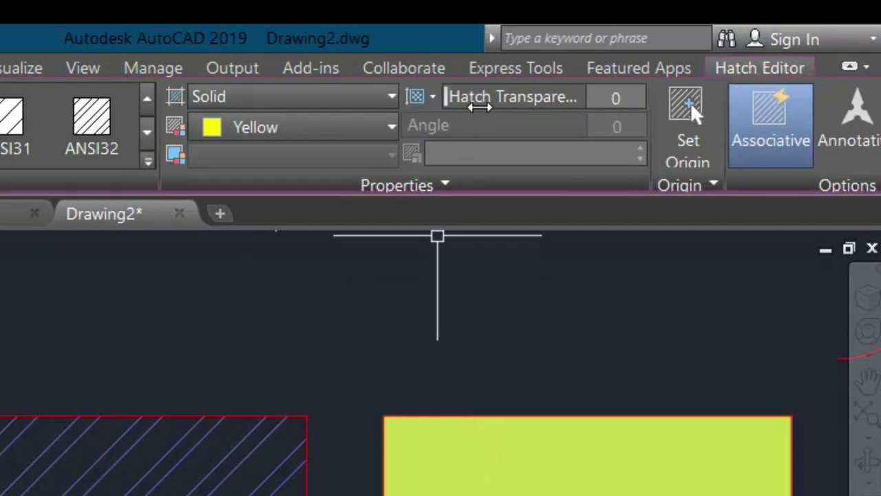
mouse_move(530, 96)
mouse_down()
mouse_move(564, 93)
mouse_move(575, 161)
mouse_up()
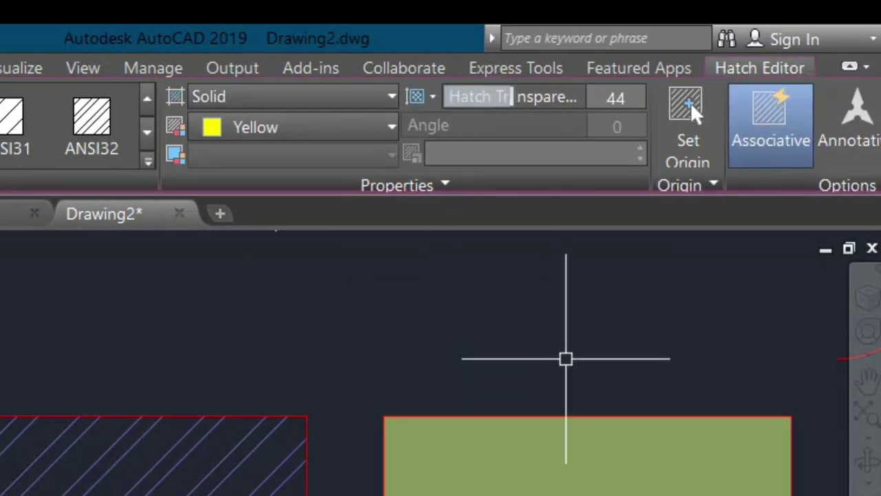
key(Escape)
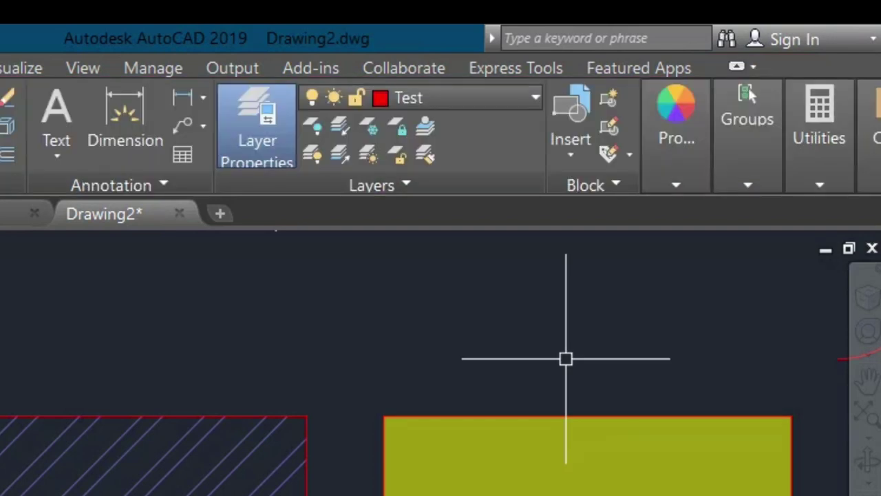
click(488, 493)
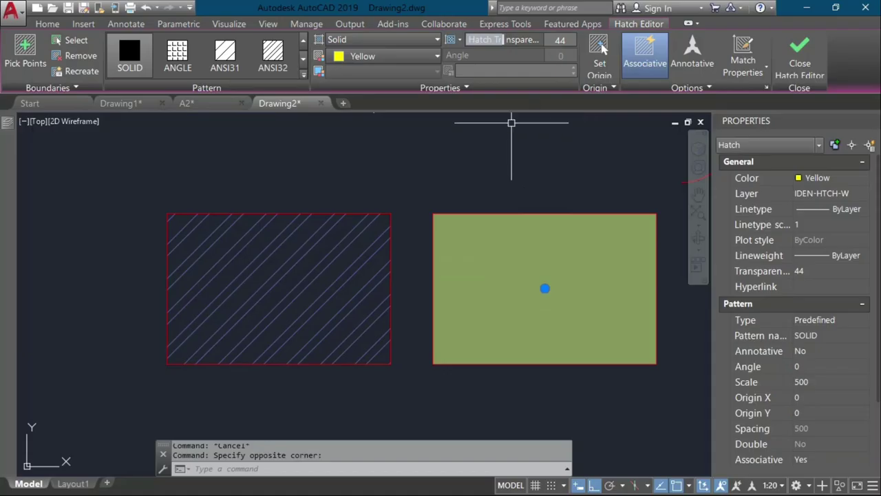
key(Escape)
Open and close the plot settings with Ctrl+P, then select the yellow fill
key(ctrl+p)
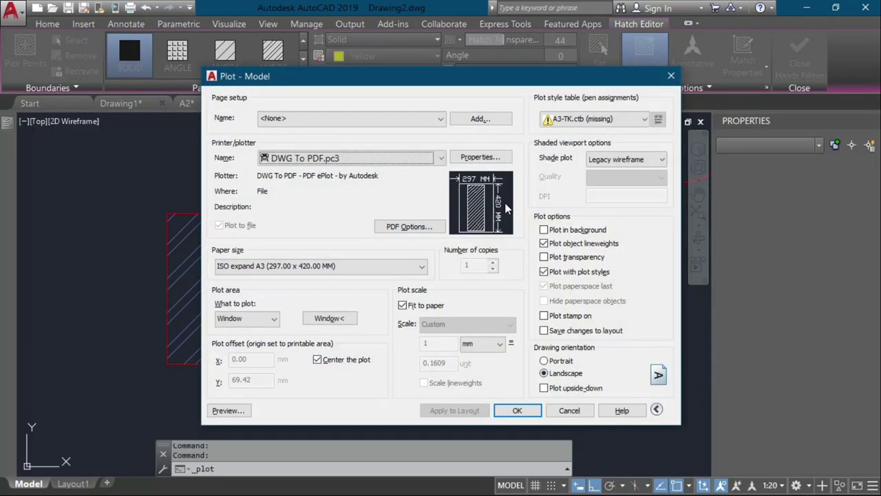
key(Escape)
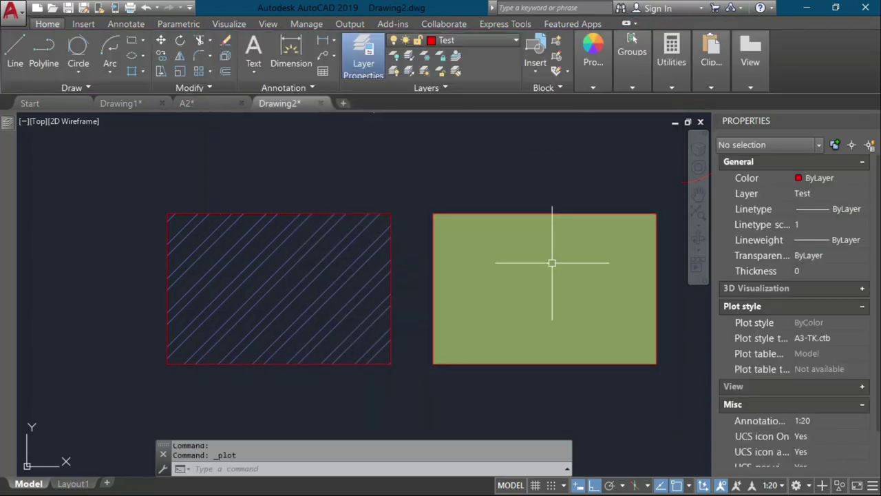
click(544, 283)
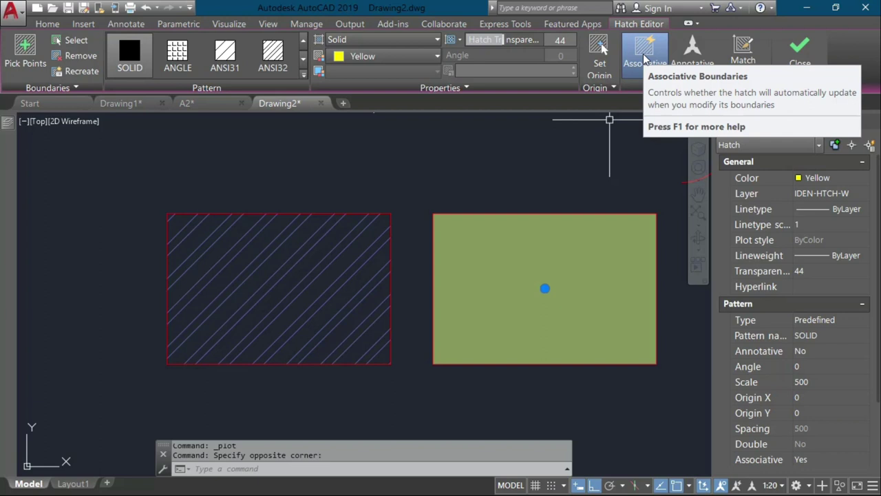
Move the blue ANSI32 hatch and its boundary further left with MOVE
key(Escape)
middle_drag(539, 256, 378, 256)
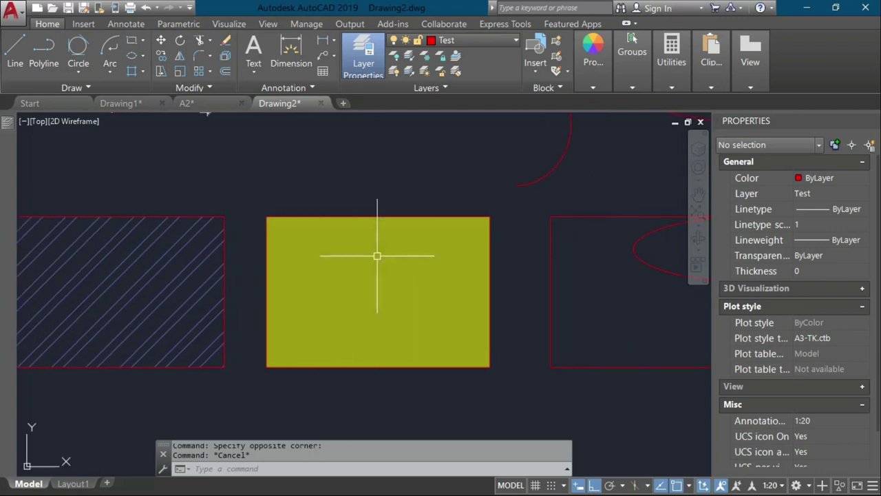
scroll(454, 242, down, 4)
click(395, 269)
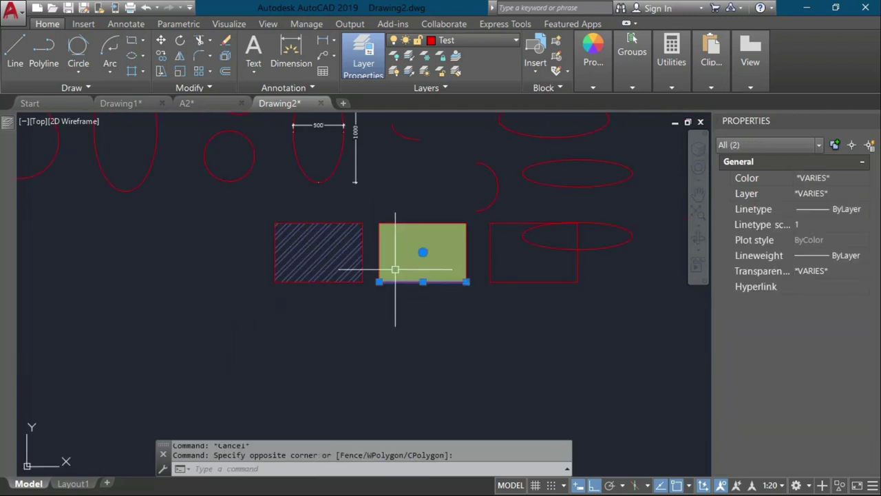
key(Escape)
click(328, 269)
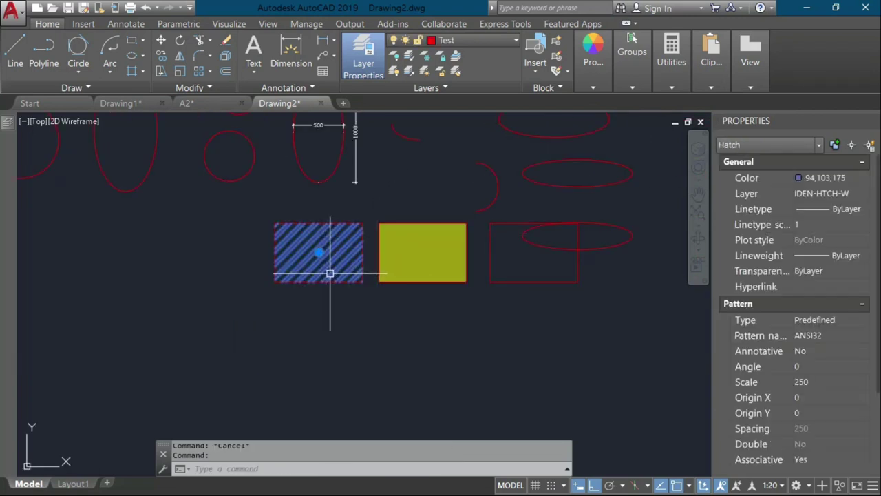
click(328, 281)
text(m)
key(Return)
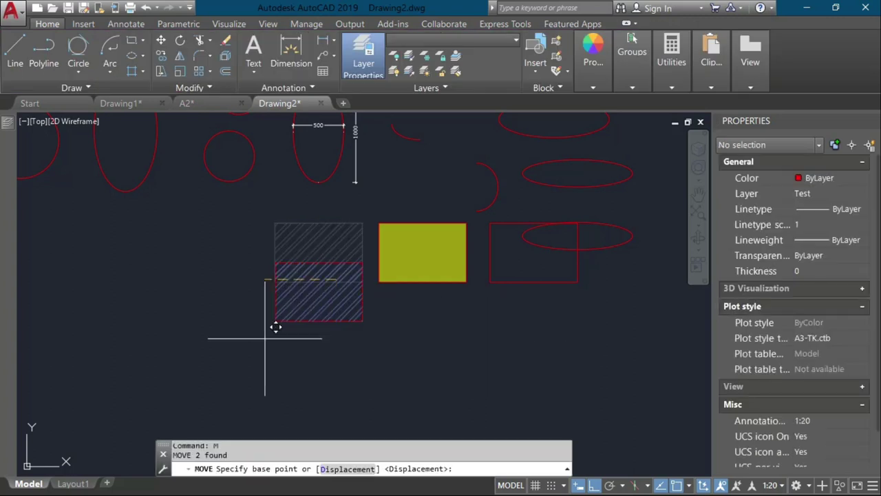
click(334, 289)
click(180, 329)
Grip-move the boundary region and its hatch right, cancelling a corner stretch
click(191, 257)
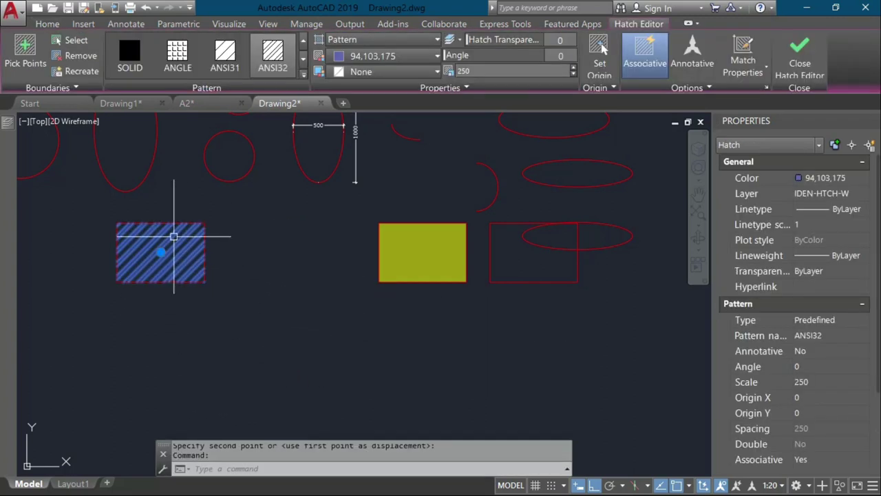
scroll(173, 236, up, 2)
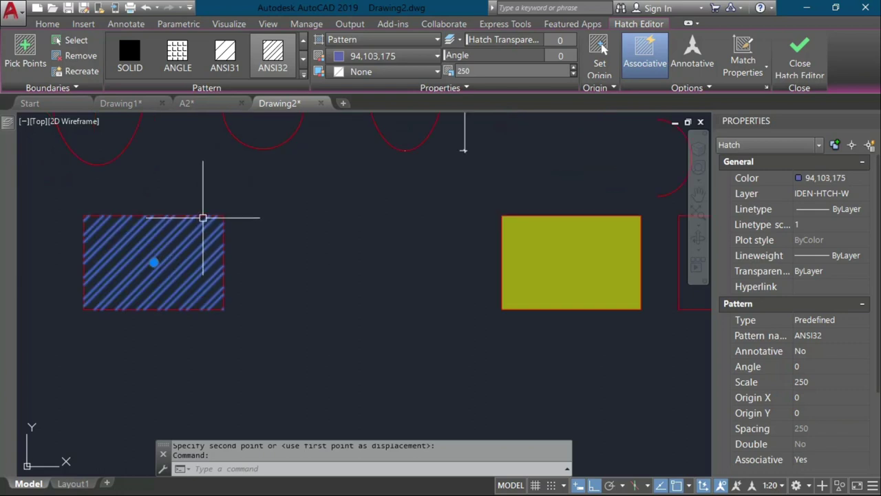
key(Escape)
click(223, 227)
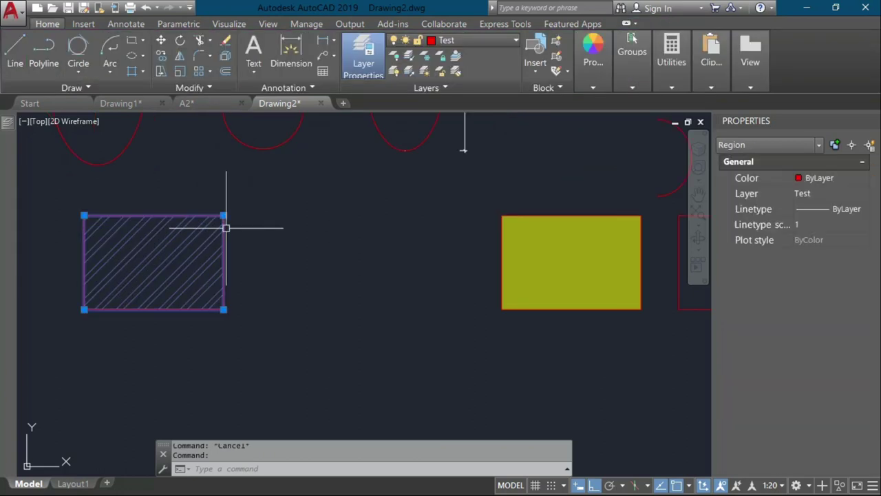
click(223, 215)
click(377, 216)
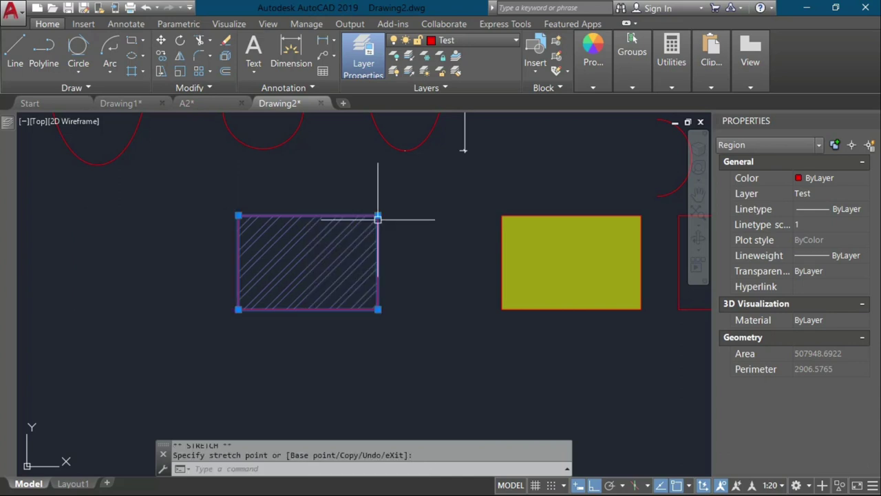
click(378, 310)
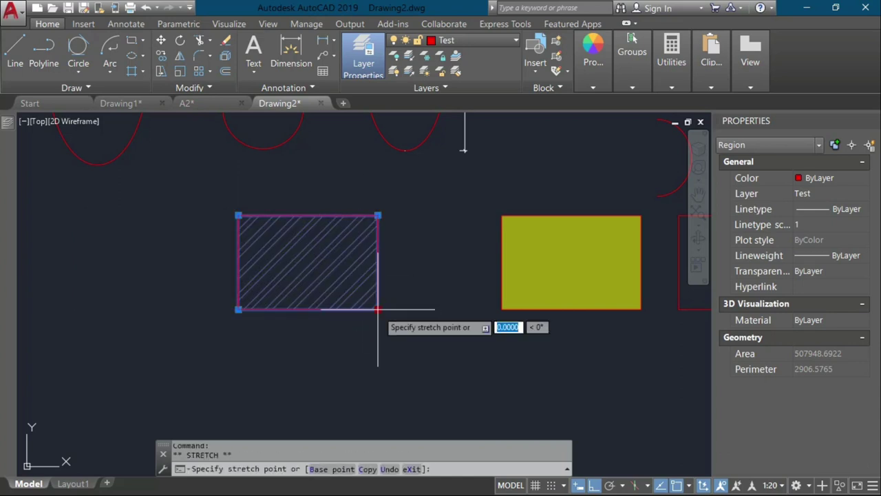
key(Escape)
key(Escape)
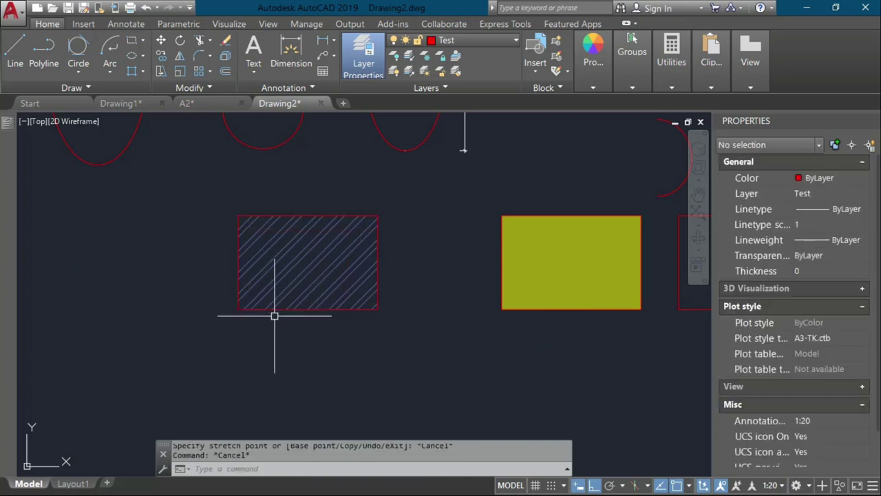
click(270, 309)
Erase the boundary region, then select the leftover hatch and the left grid hatch
text(e)
key(Return)
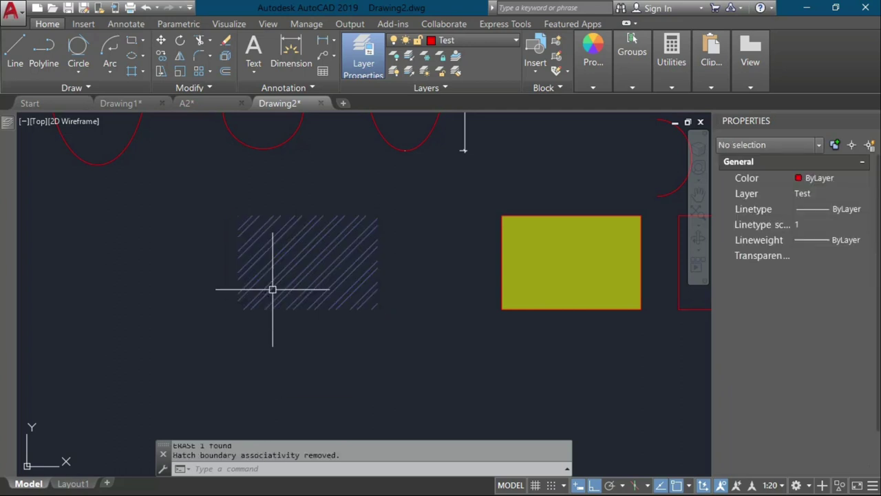
click(271, 289)
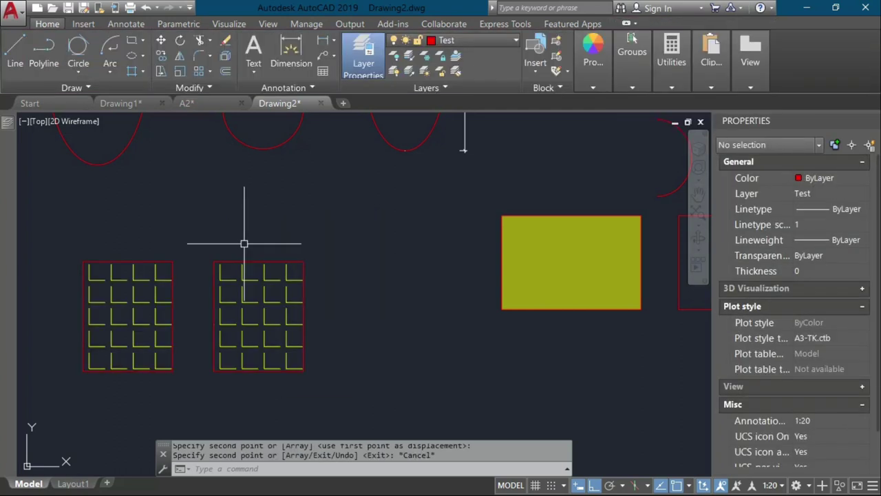
click(154, 275)
click(129, 325)
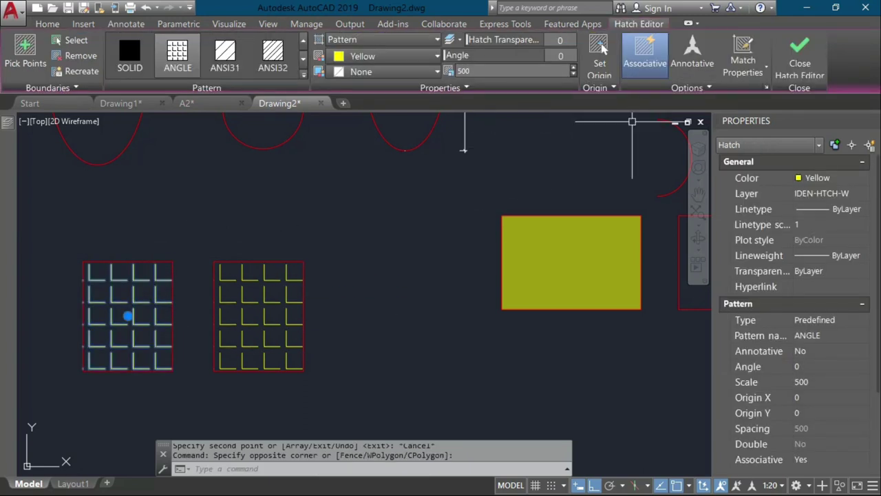
key(Escape)
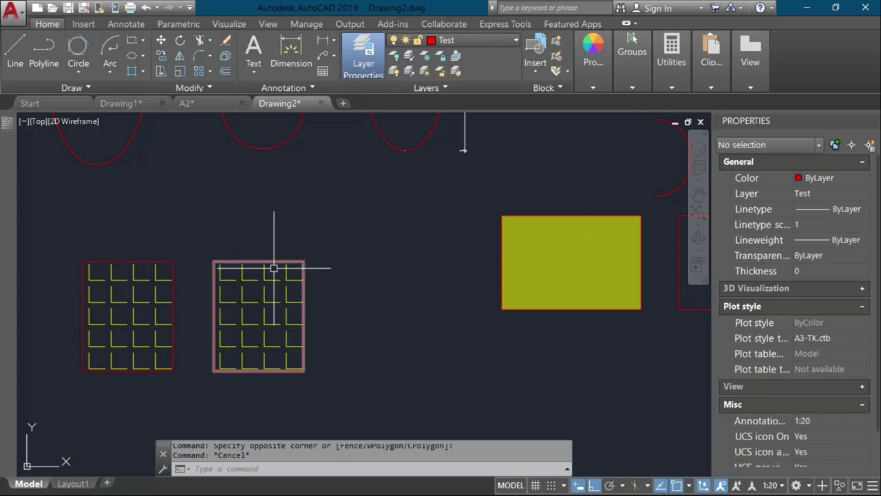
Raise the left outline's top-right and upper-left corners to slant it
click(161, 261)
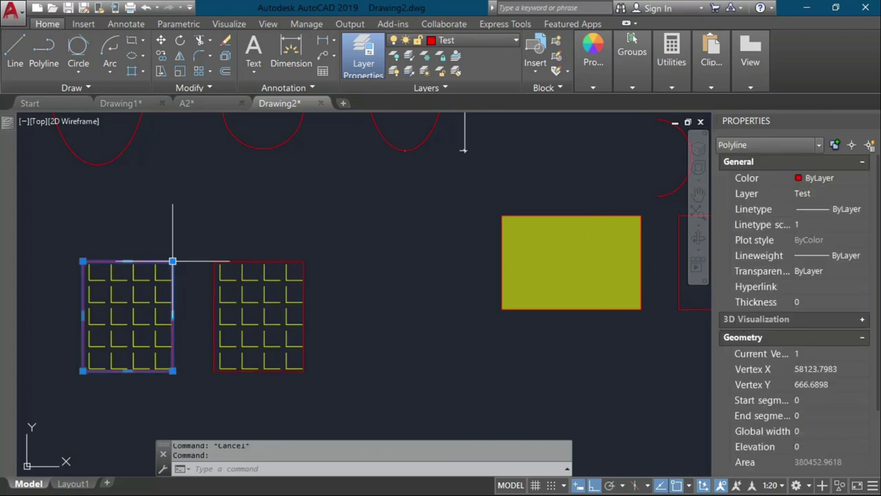
click(172, 261)
click(172, 186)
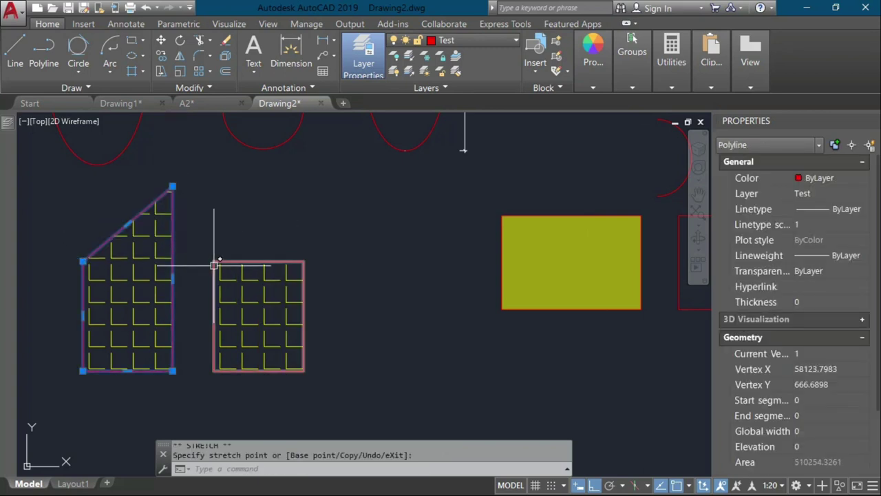
key(Escape)
click(92, 252)
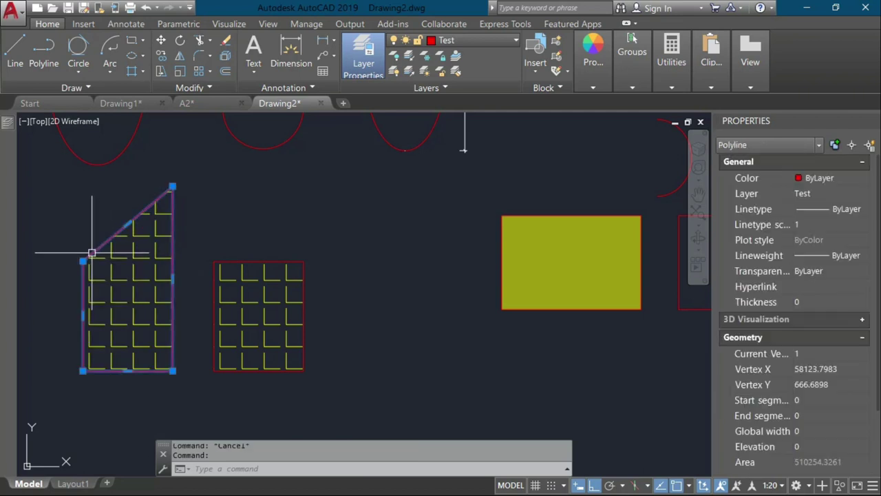
click(84, 260)
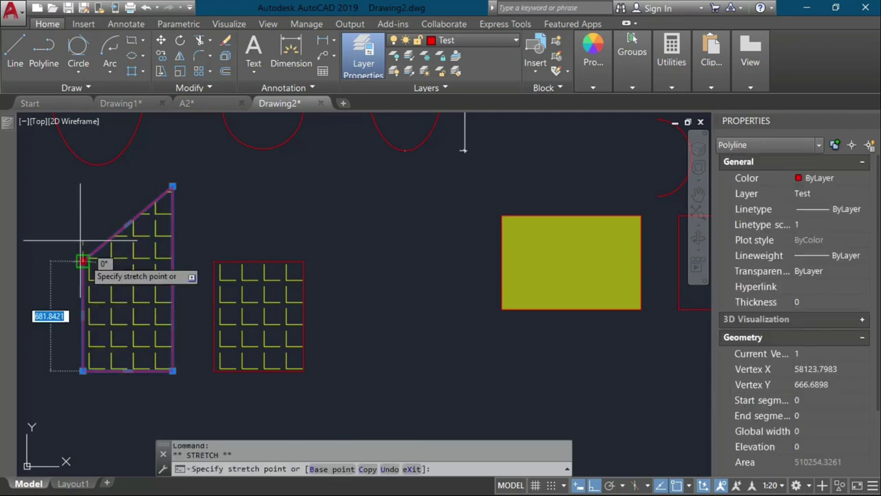
click(104, 163)
key(Escape)
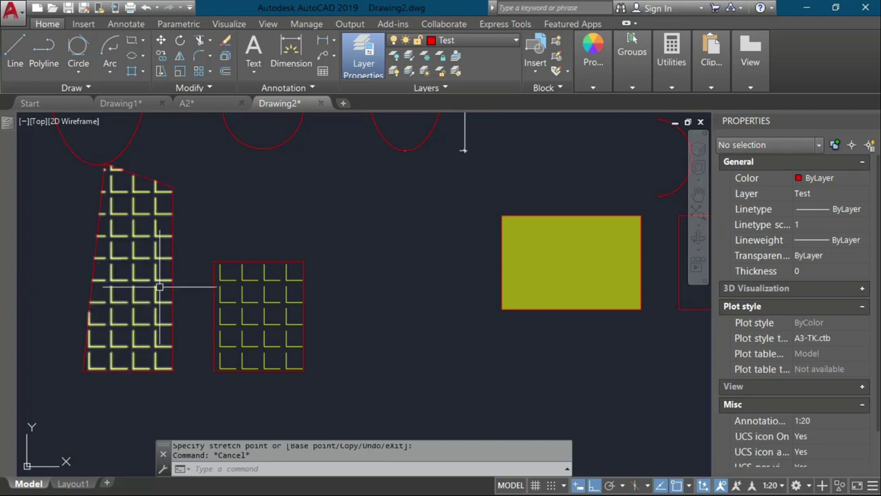
Pull the outline's bottom-left corner lower and try stretching the grid hatch's corner
click(130, 370)
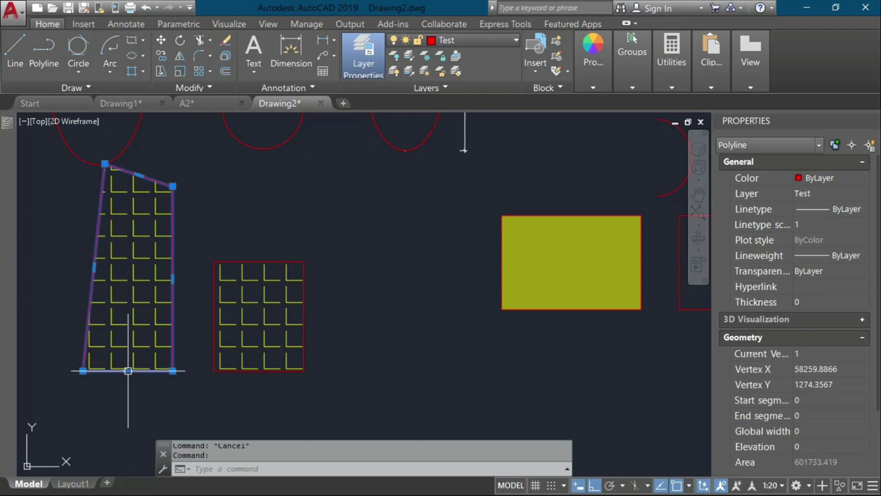
click(80, 376)
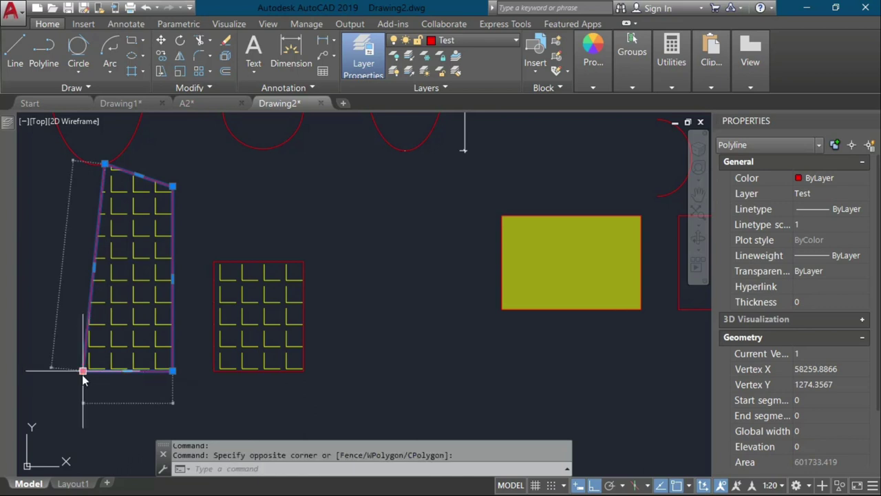
click(83, 371)
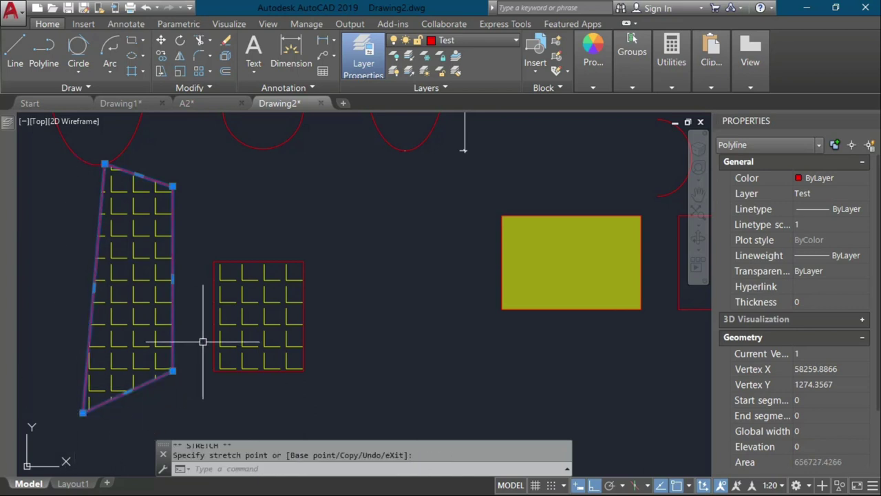
key(Escape)
click(289, 313)
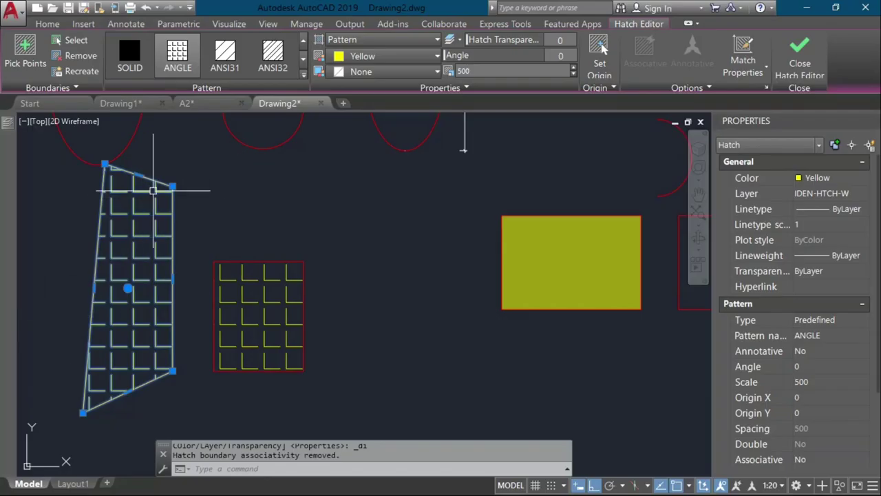
click(172, 185)
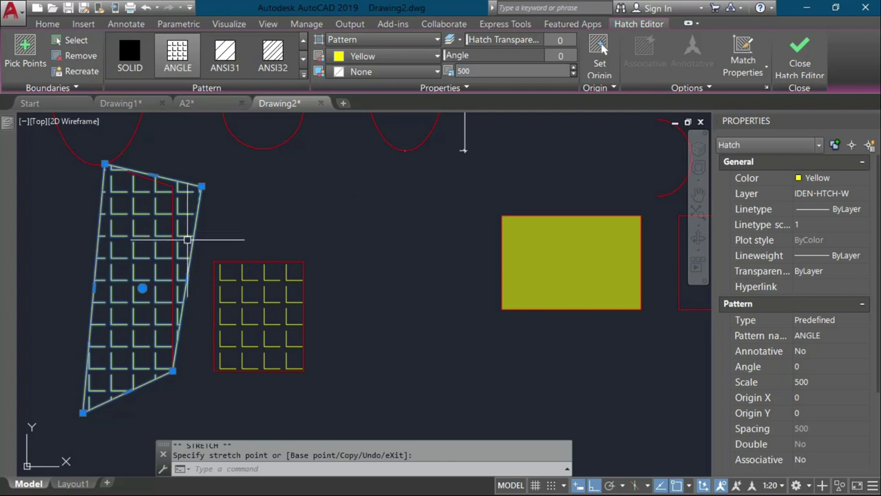
key(Escape)
Pull the outline's upper-right corner down, then undo the last stretch with U
click(175, 198)
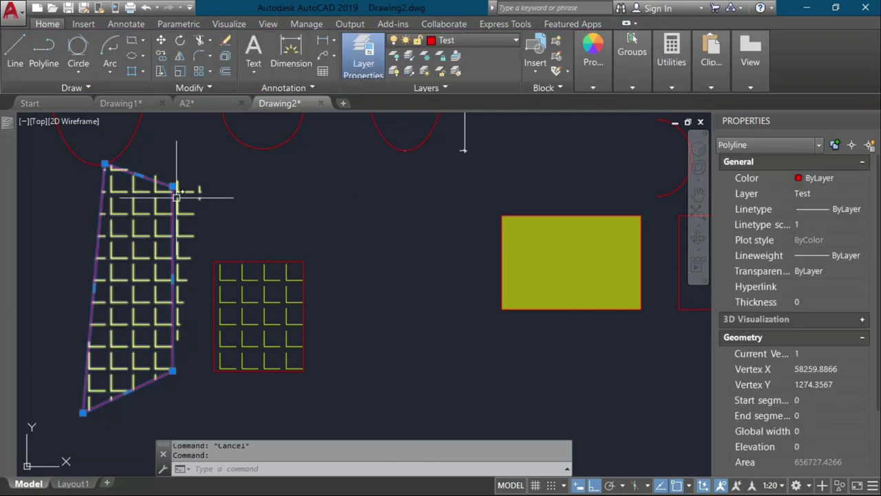
mouse_move(177, 198)
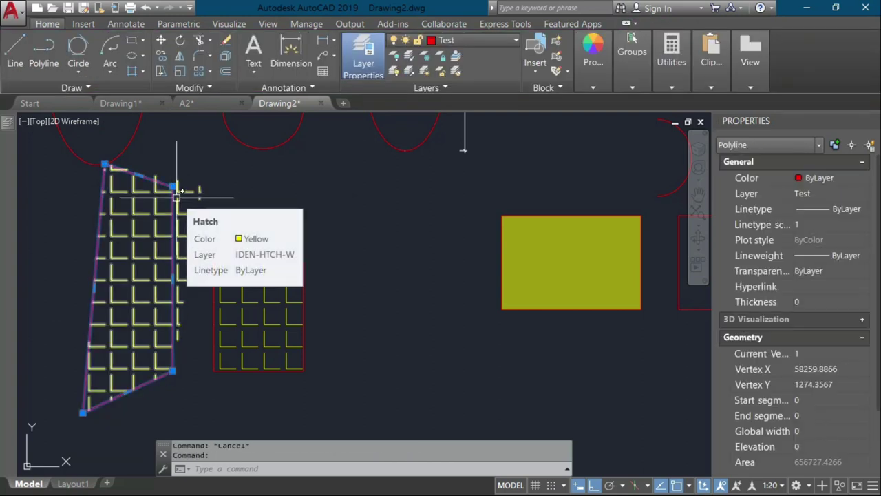
click(172, 186)
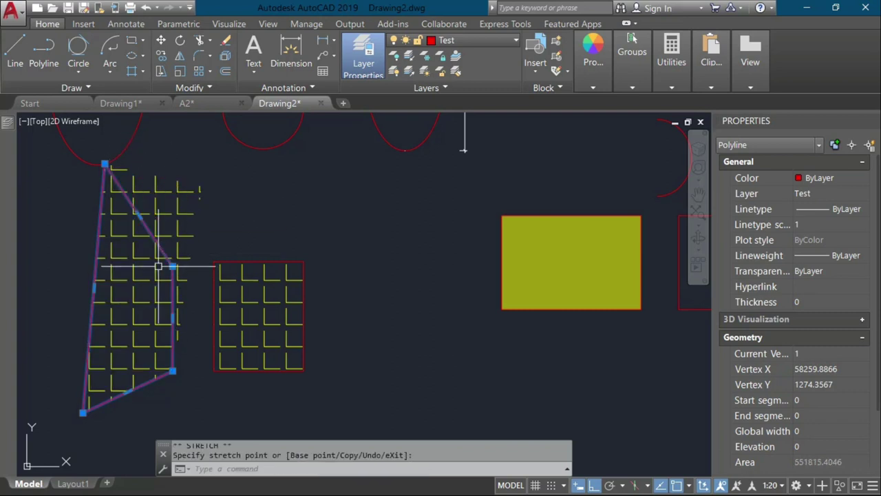
click(305, 262)
click(305, 262)
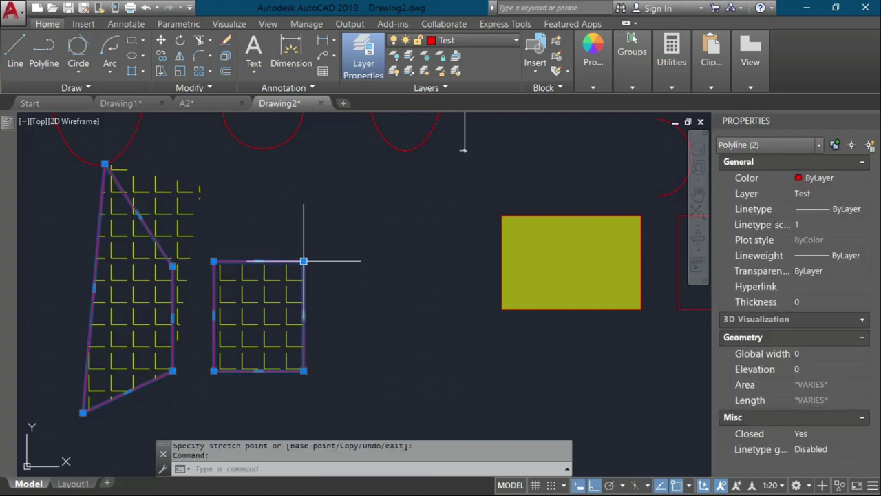
click(305, 261)
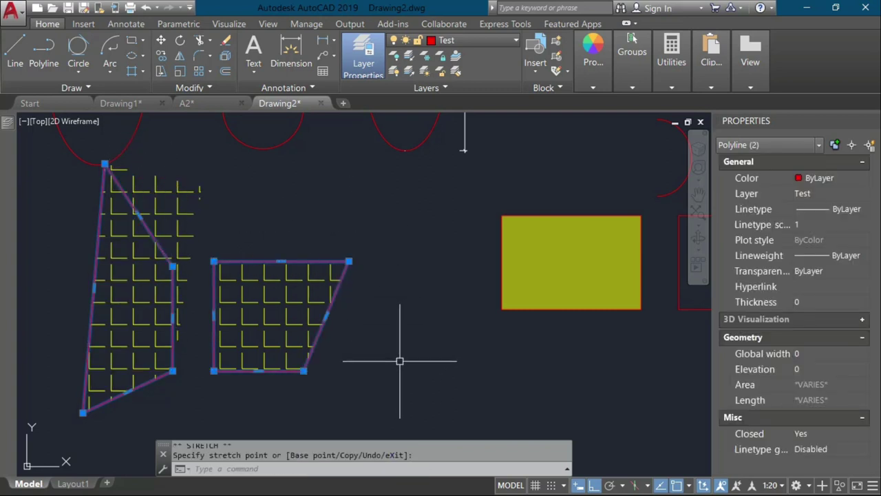
key(Escape)
key(Escape)
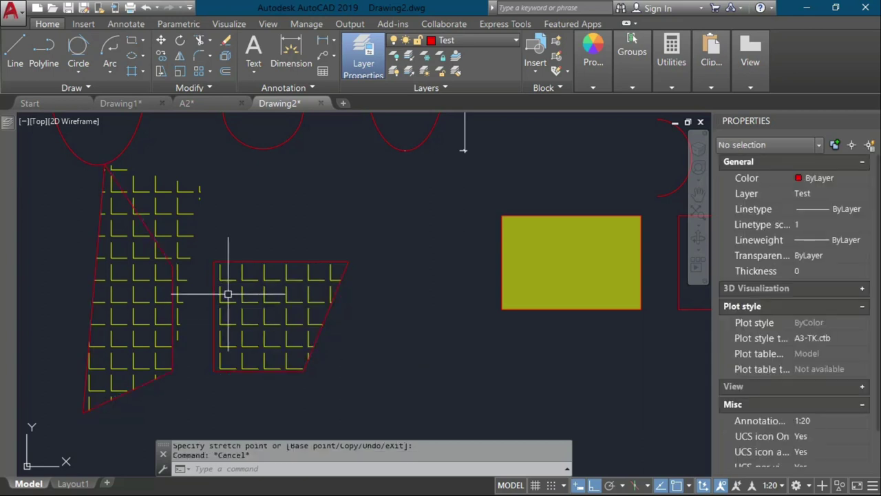
click(234, 295)
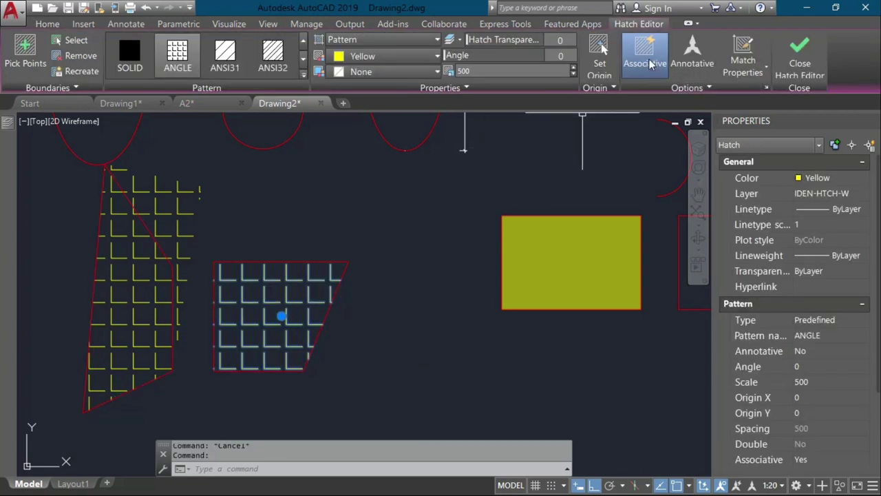
key(Escape)
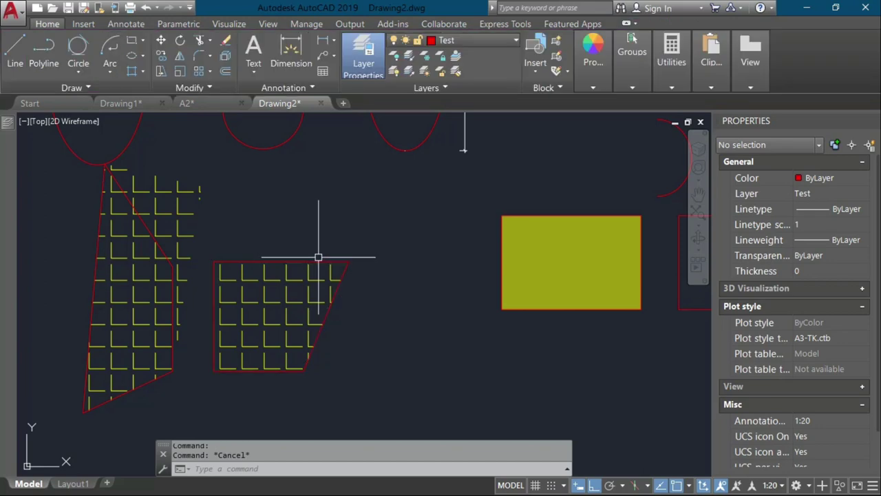
text(u)
key(Return)
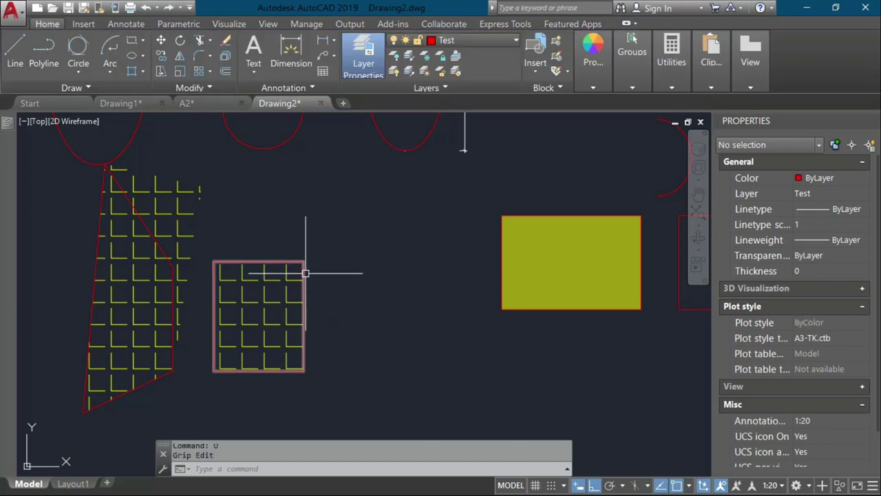
Delete the hatch's rectangular boundary, then undo it and reselect the hatch to check associativity
click(306, 273)
key(Delete)
click(306, 273)
key(Escape)
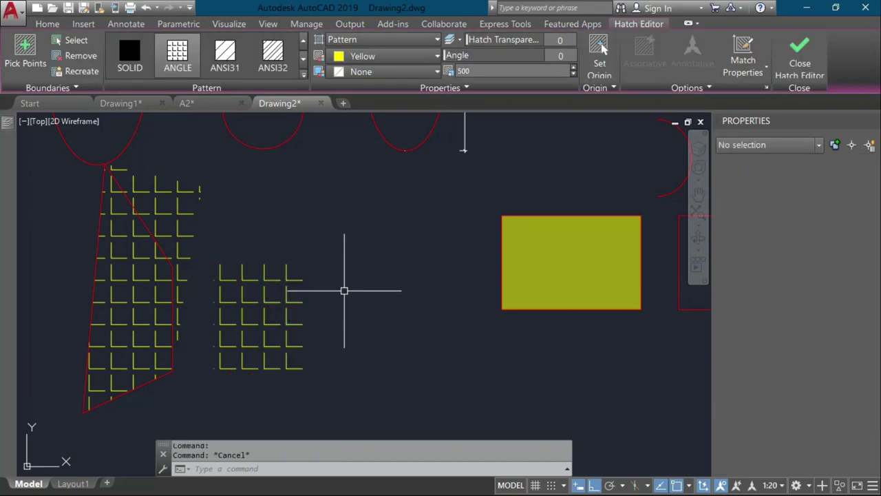
click(292, 310)
click(272, 301)
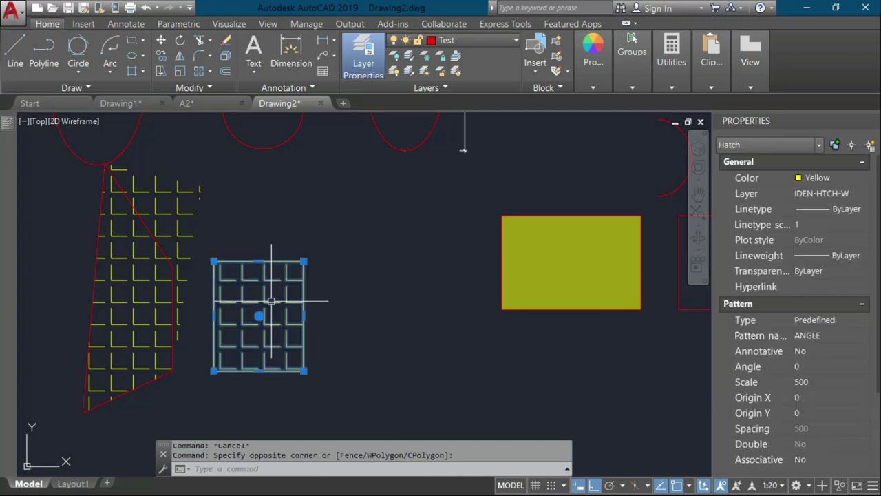
key(ctrl+z)
click(271, 301)
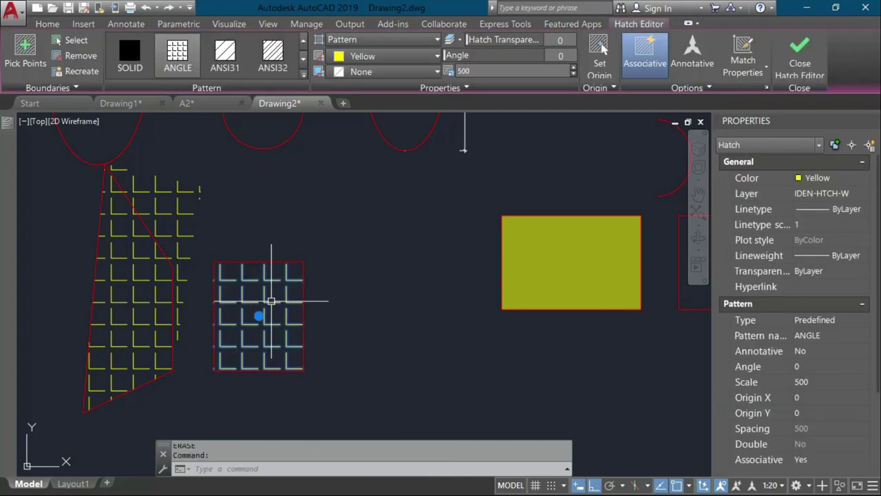
Delete the boundary outline alone, leaving the ANGLE hatch non-associative
click(293, 261)
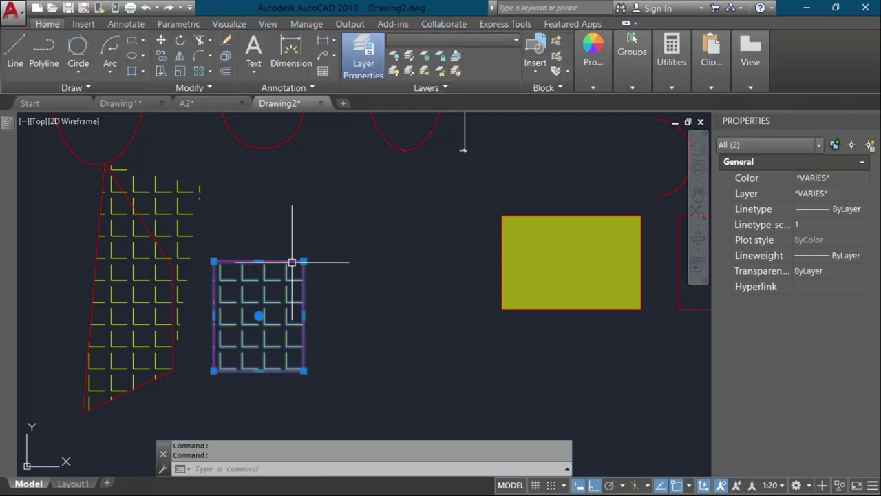
key(Escape)
click(294, 259)
key(Delete)
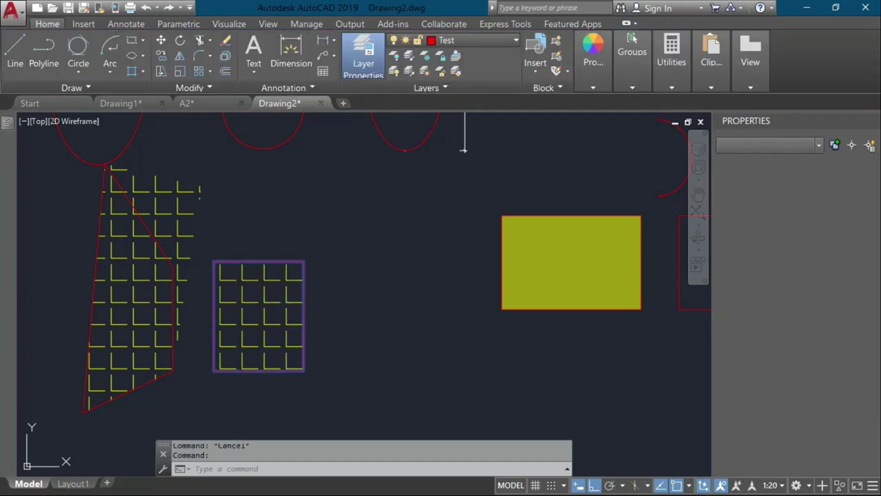
click(287, 282)
Stretch the detached hatch's top-right corner outward beyond the red rectangle
click(307, 262)
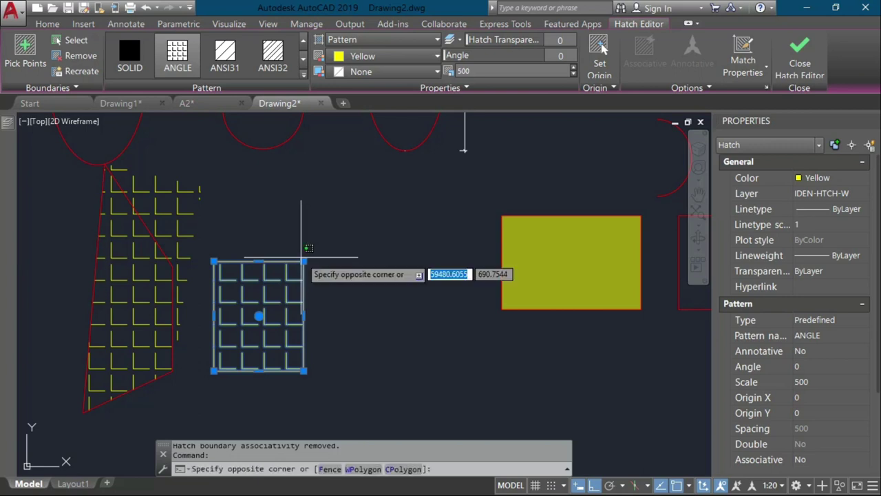
key(Escape)
click(307, 261)
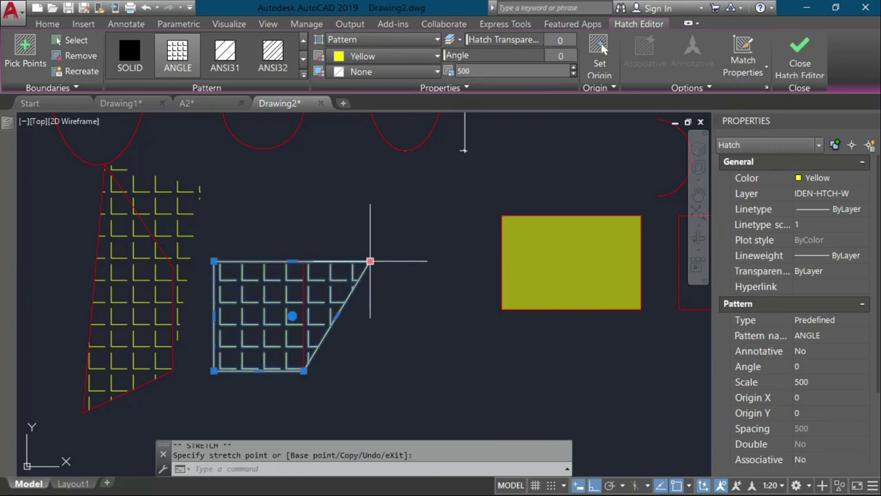
key(Escape)
click(322, 279)
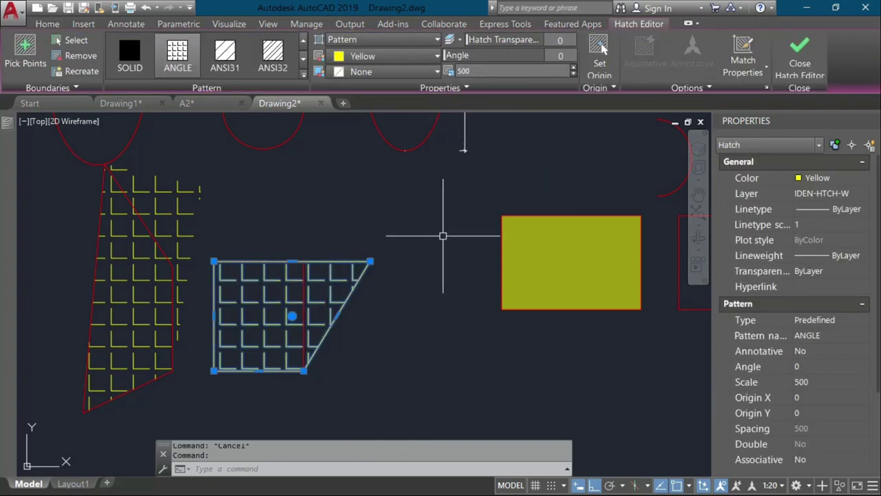
key(Escape)
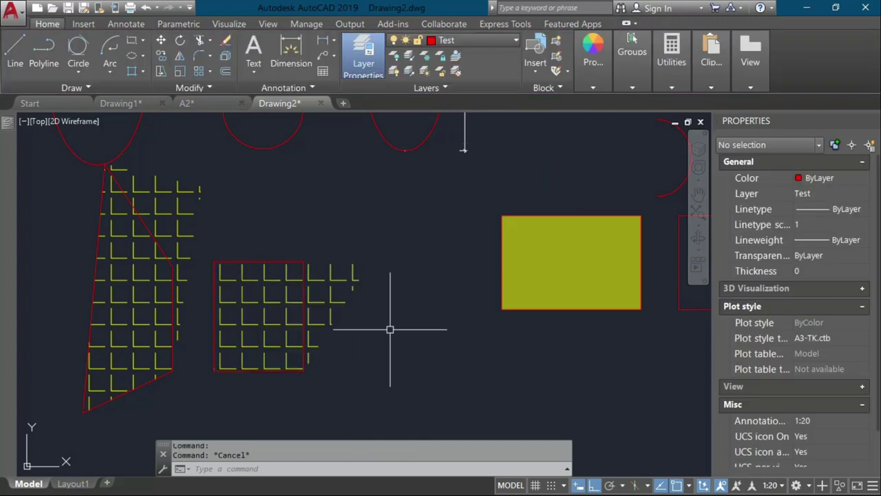
Move the slanted ANGLE hatch to the left of the other hatched shape
scroll(390, 330, down, 2)
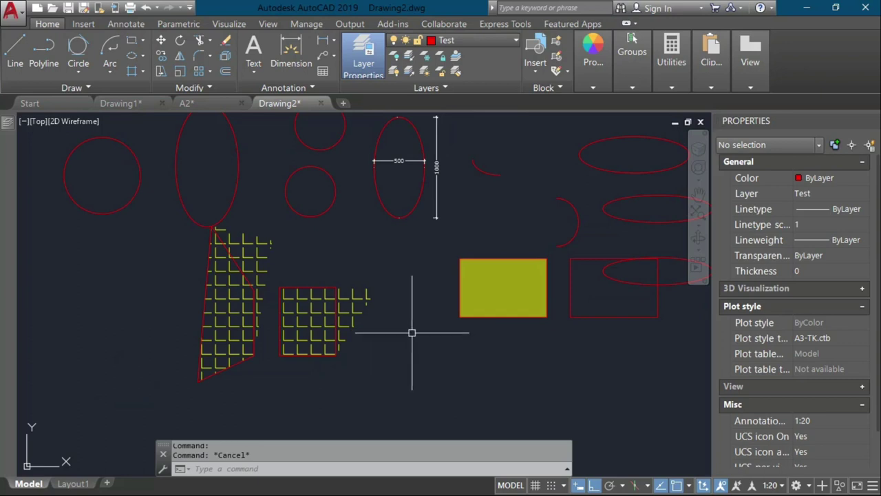
click(366, 307)
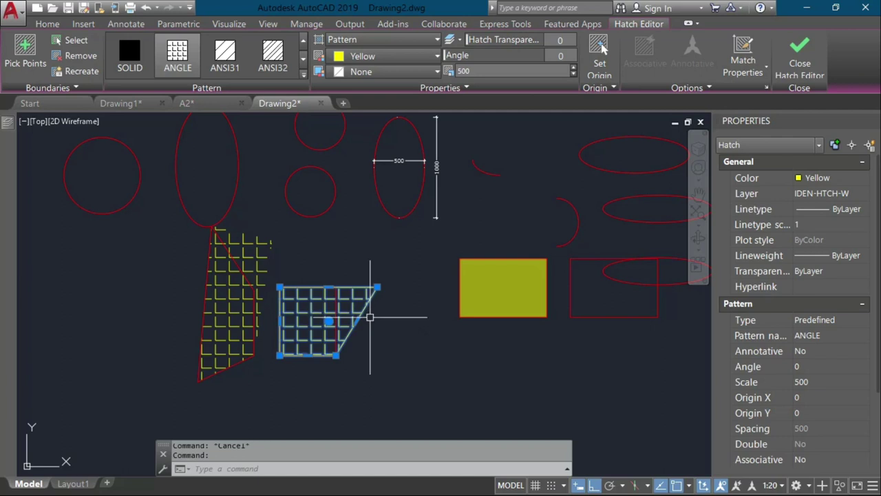
key(m)
key(Return)
click(361, 313)
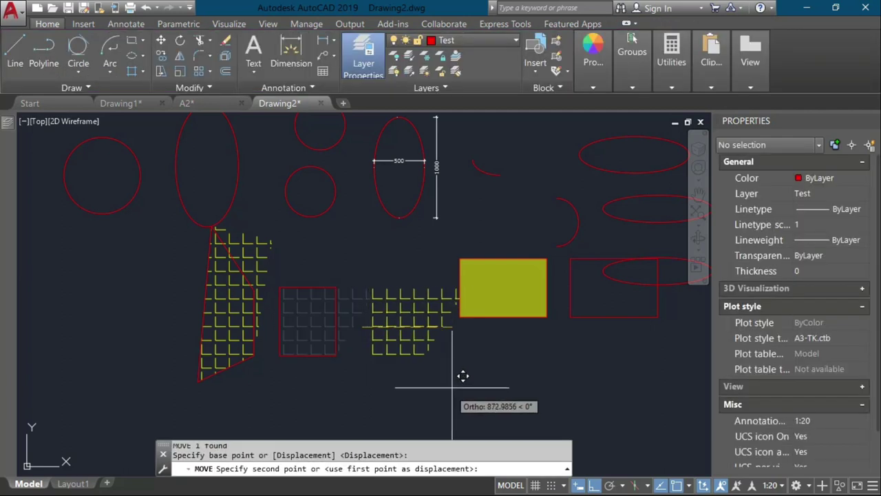
click(137, 343)
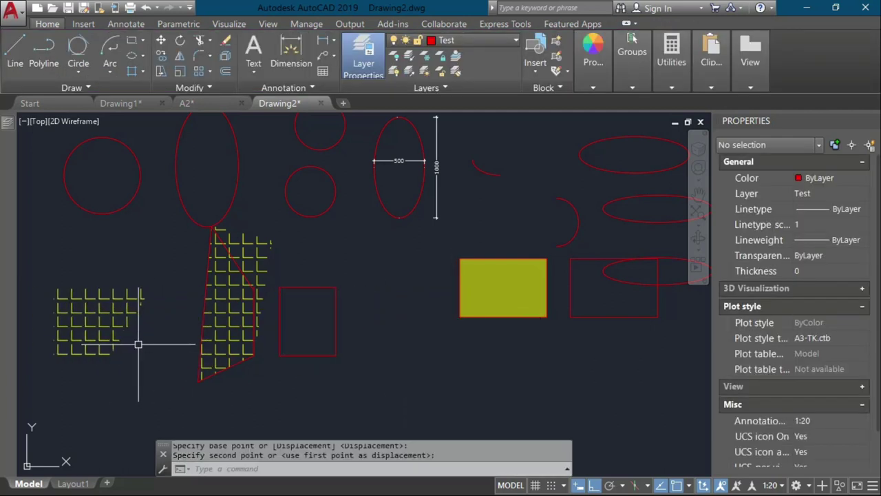
Recentre the view on the moved hatch and enter the PL polyline command
middle_drag(118, 332, 177, 303)
click(168, 303)
key(Escape)
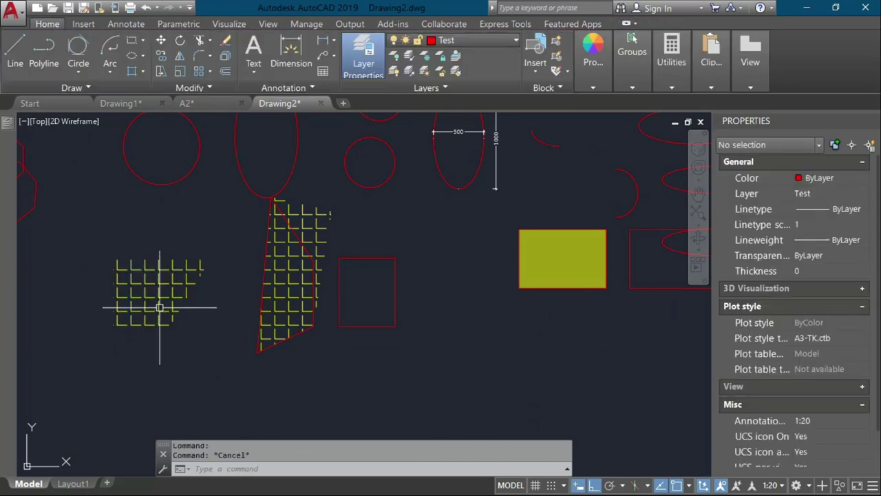
text(pl)
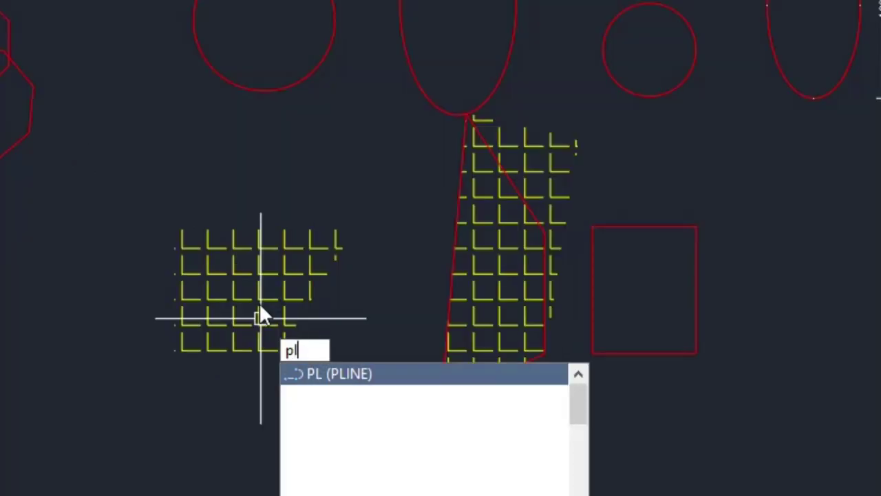
Draw a closed four-corner polyline outline around the loose ANGLE hatch
key(Return)
click(170, 231)
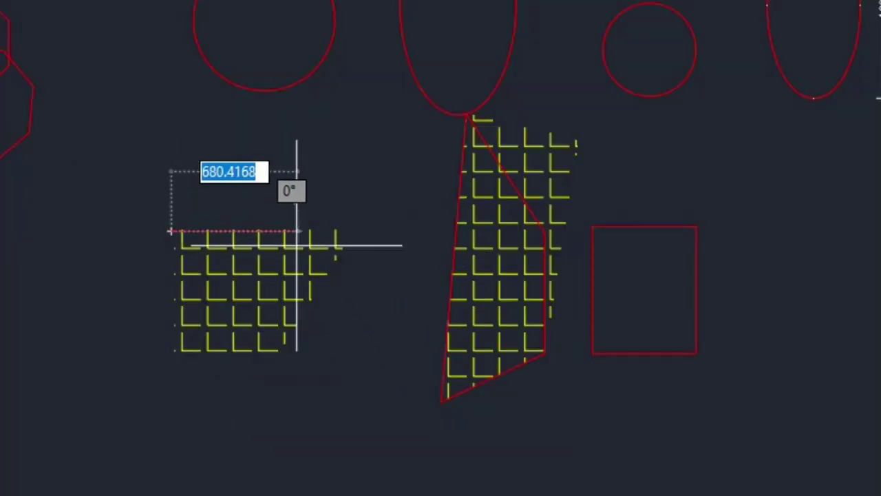
click(367, 183)
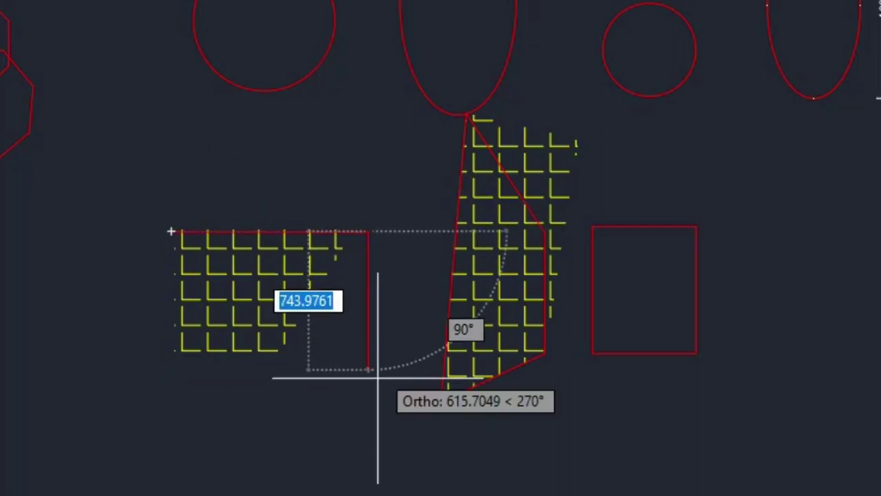
click(377, 379)
click(238, 398)
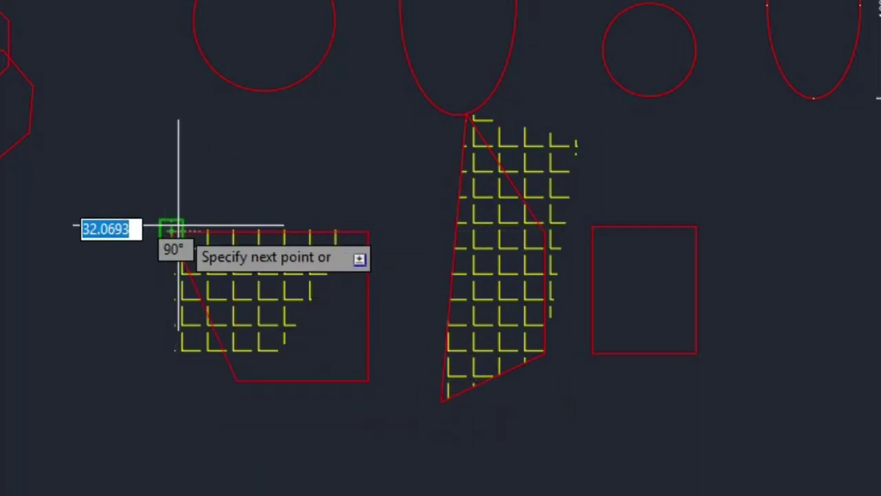
click(172, 230)
key(Return)
Drag the hatch's bottom, top-right and bottom-left grips onto the outline's corners
click(292, 268)
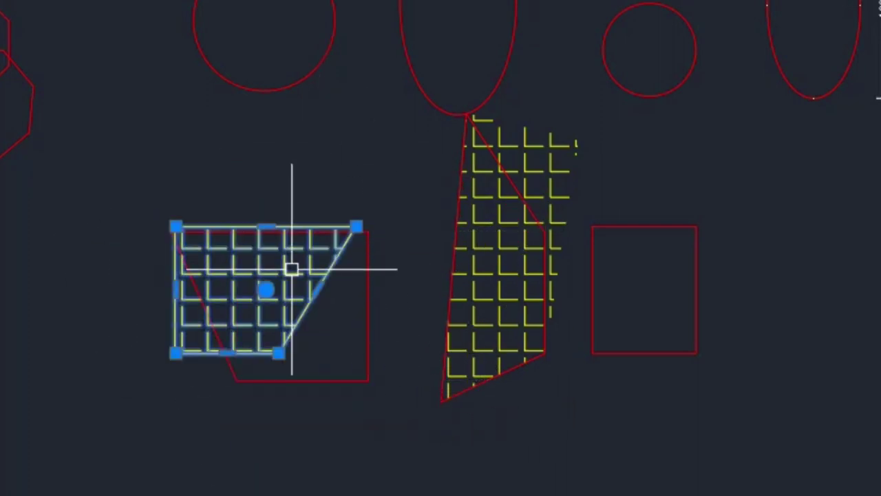
click(278, 354)
click(368, 379)
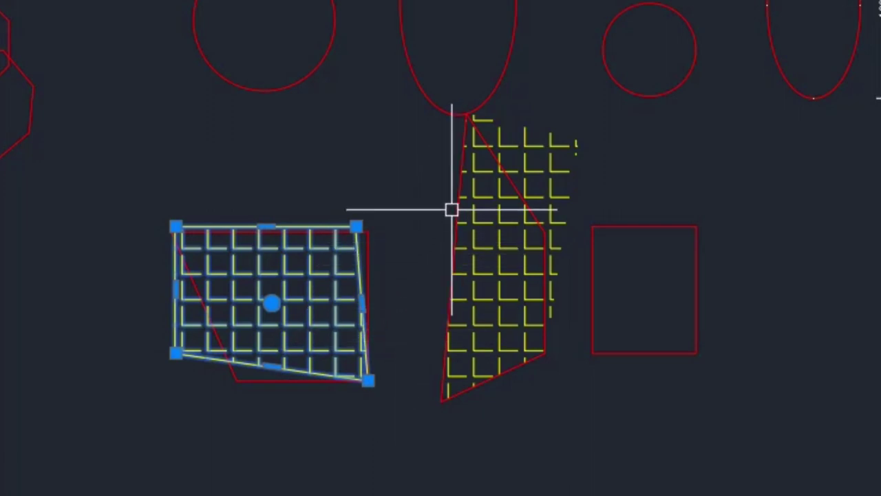
click(362, 225)
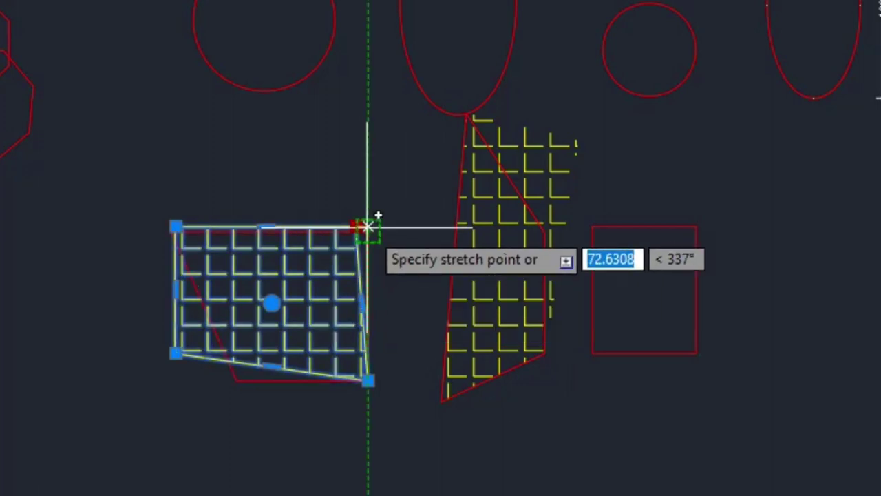
click(368, 226)
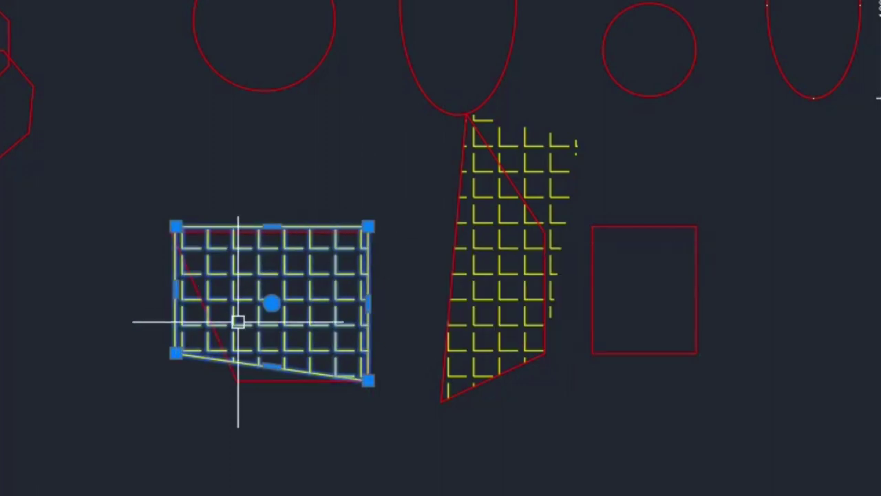
click(177, 351)
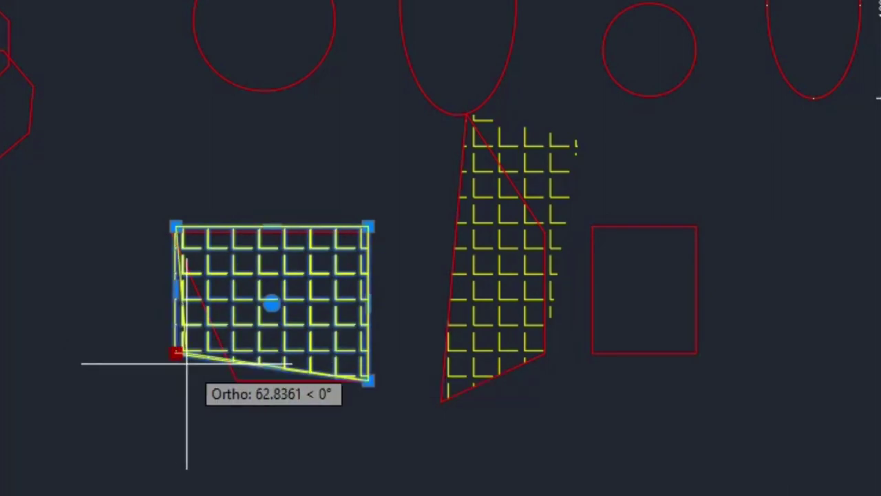
click(236, 380)
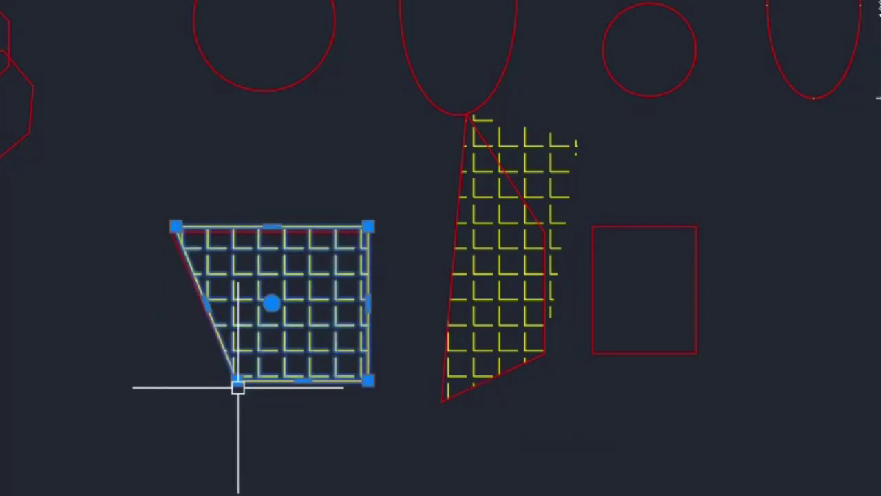
click(176, 226)
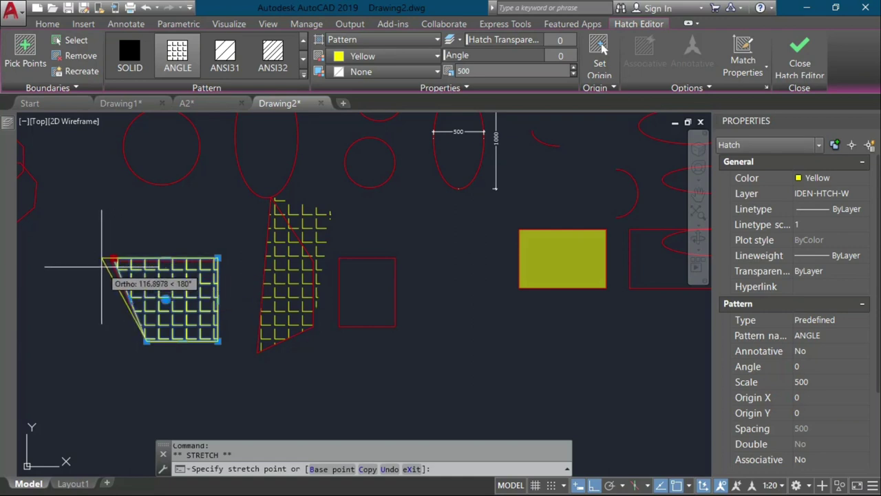
Place the hatch's top-left corner onto the new outline
click(110, 260)
key(Escape)
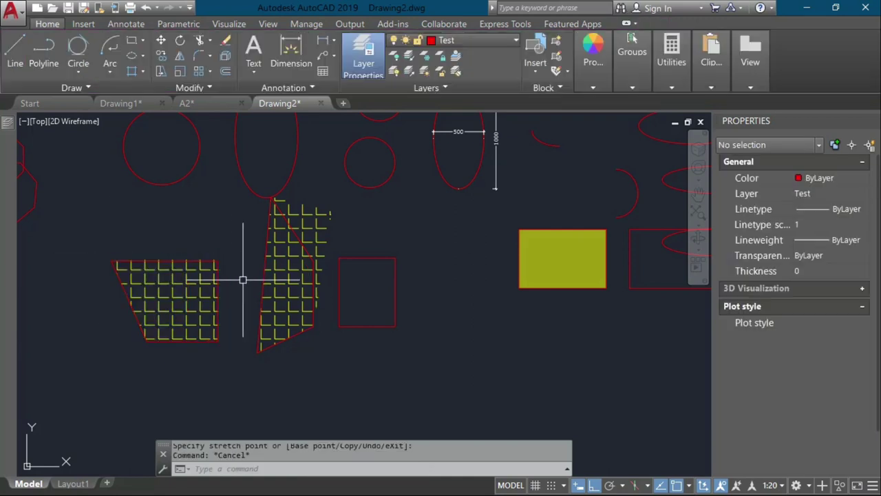
click(186, 275)
click(219, 254)
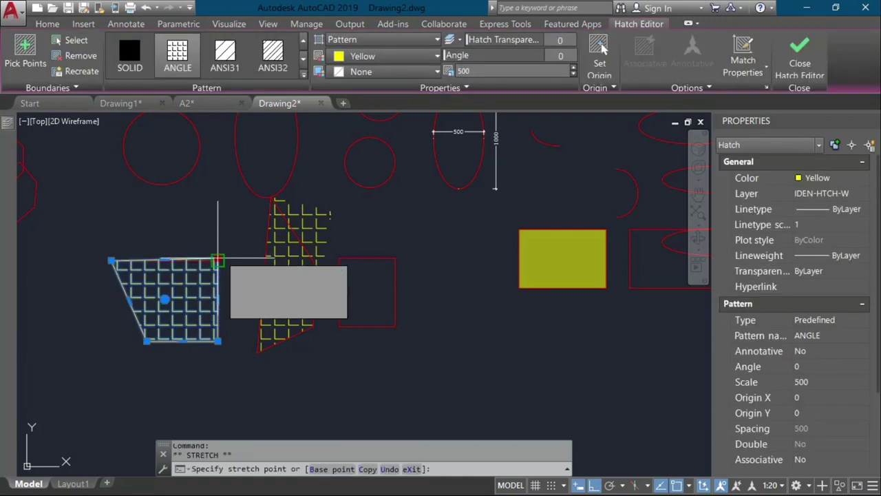
scroll(217, 255, up, 4)
scroll(314, 225, down, 1)
scroll(314, 225, down, 2)
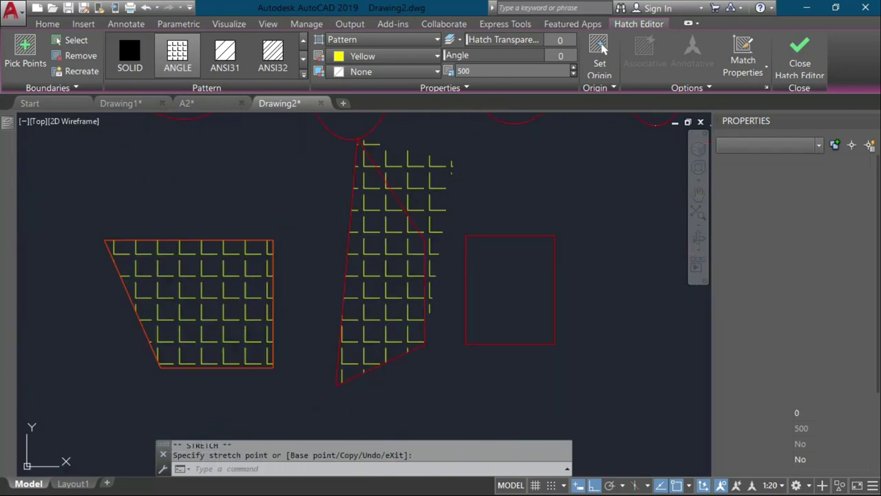
key(Escape)
click(228, 293)
click(226, 287)
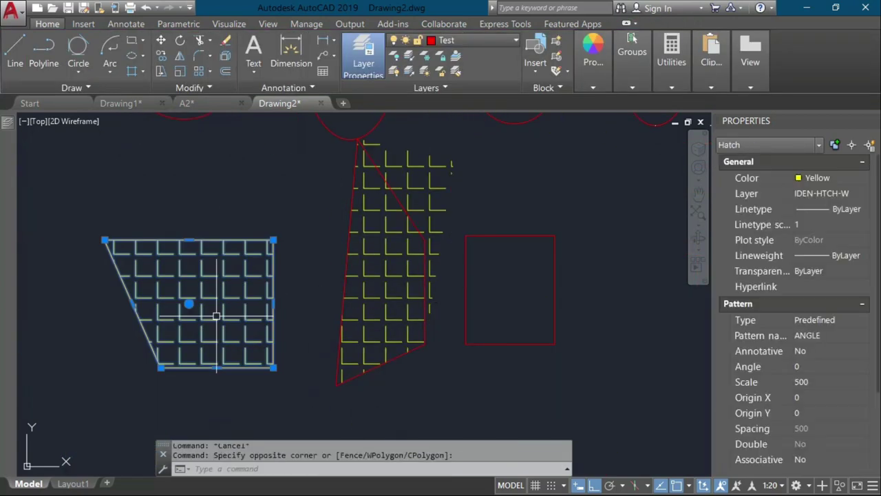
key(Escape)
Raise the outline's top-right vertex upward and delete the left polygon's old hatch
click(262, 241)
click(273, 240)
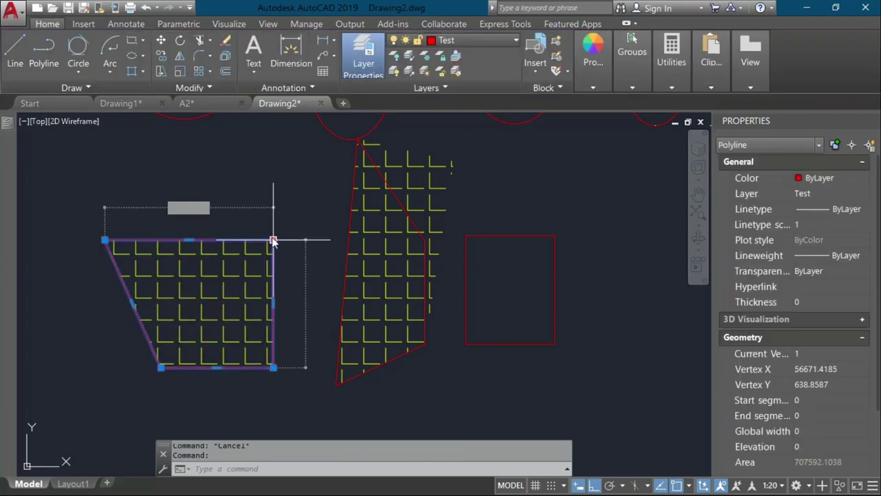
click(274, 163)
key(Escape)
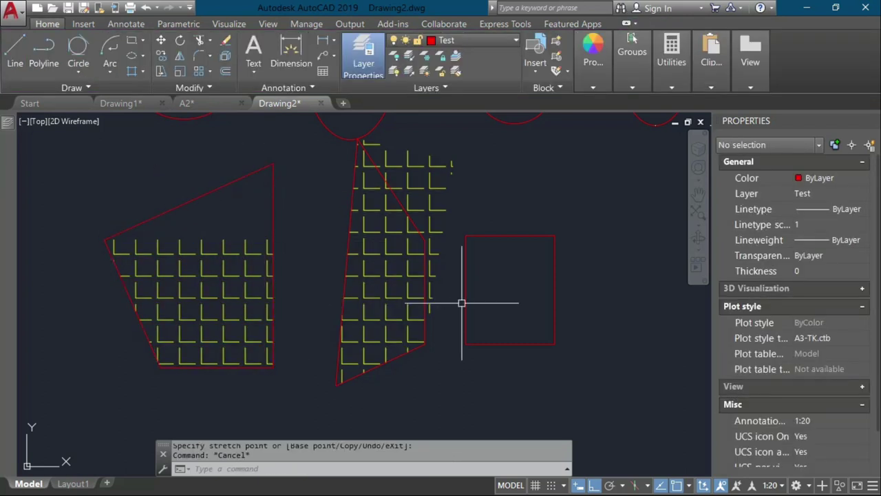
click(173, 299)
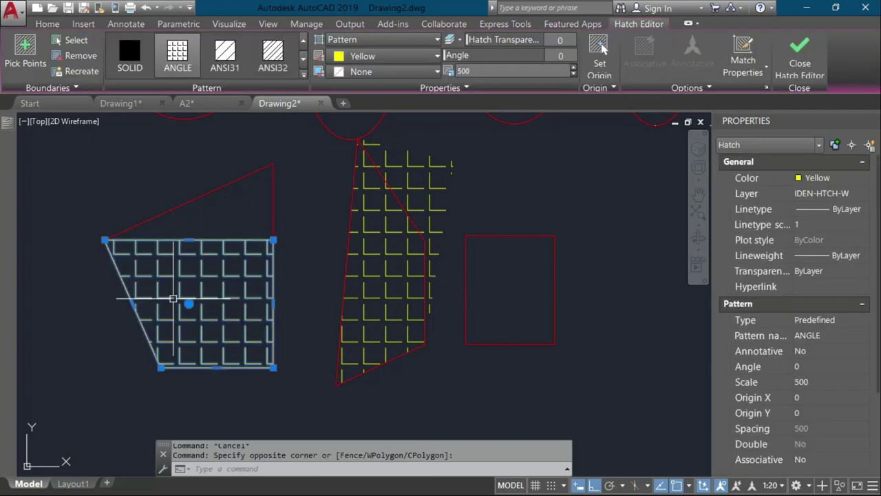
key(Delete)
Fill the left polygon with an ANSI31 diagonal hatch, redoing it after an undo
text(h)
key(Return)
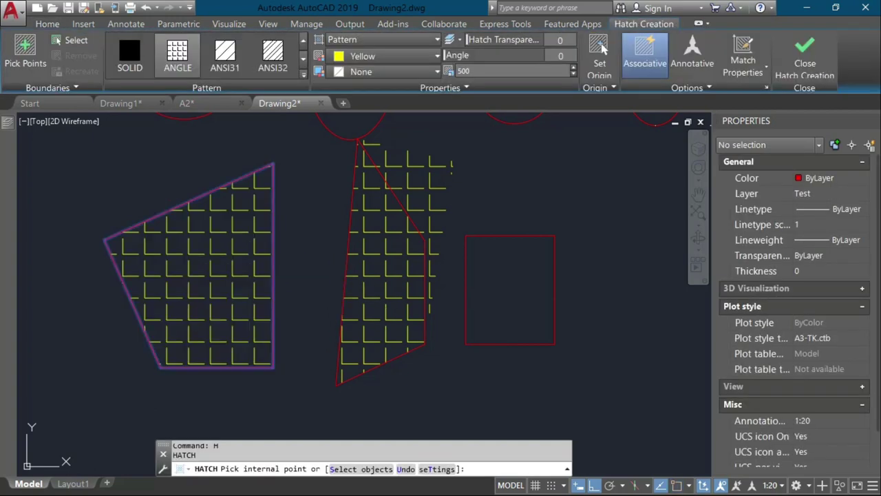
click(175, 270)
key(Return)
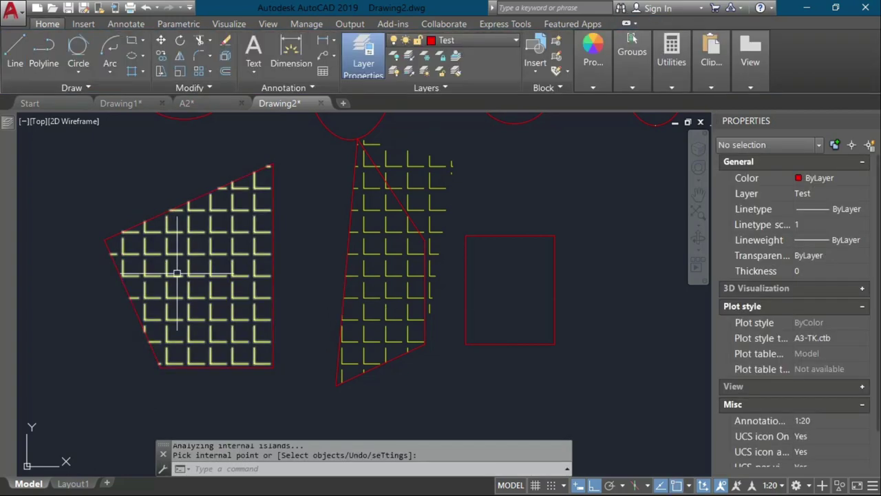
text(u)
key(Return)
click(232, 271)
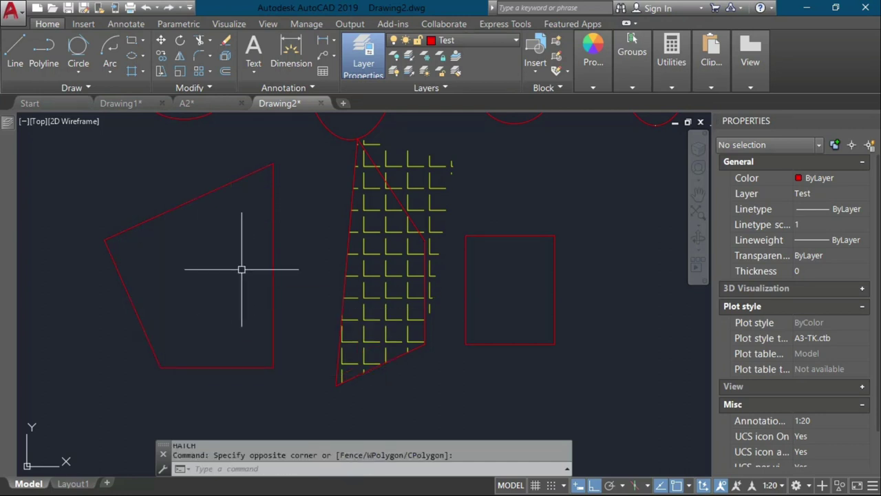
key(Escape)
text(h)
key(Return)
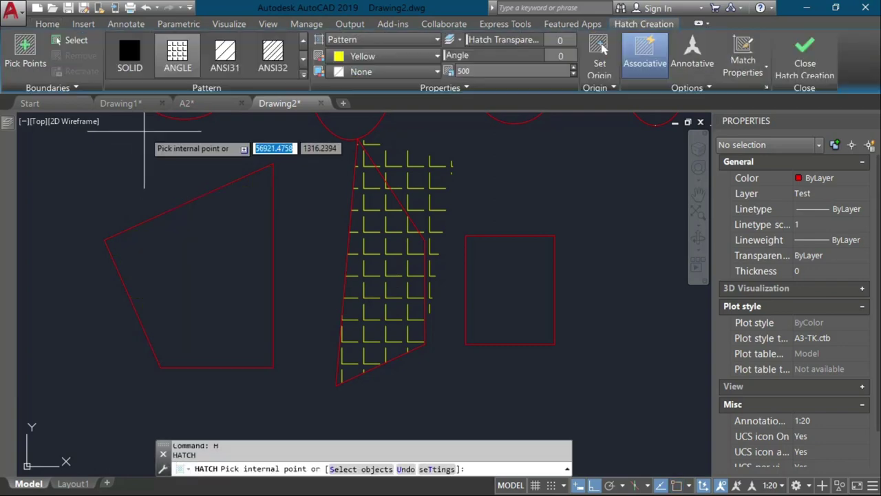
click(237, 200)
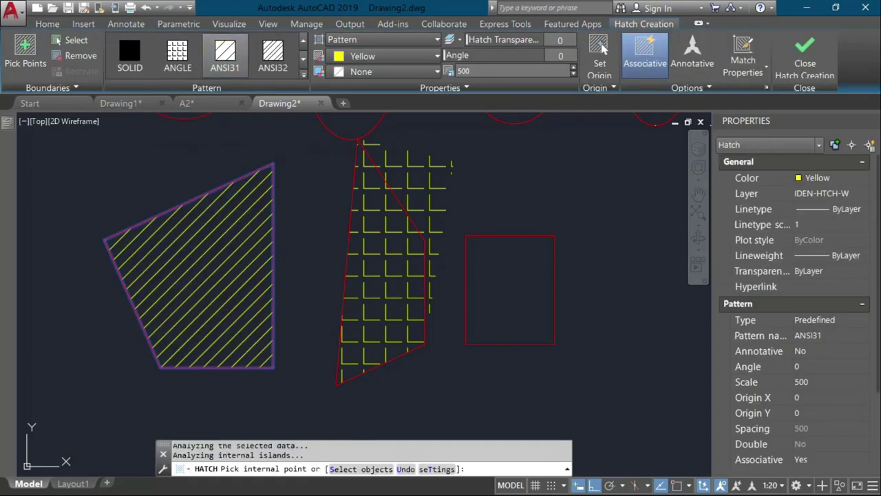
key(Return)
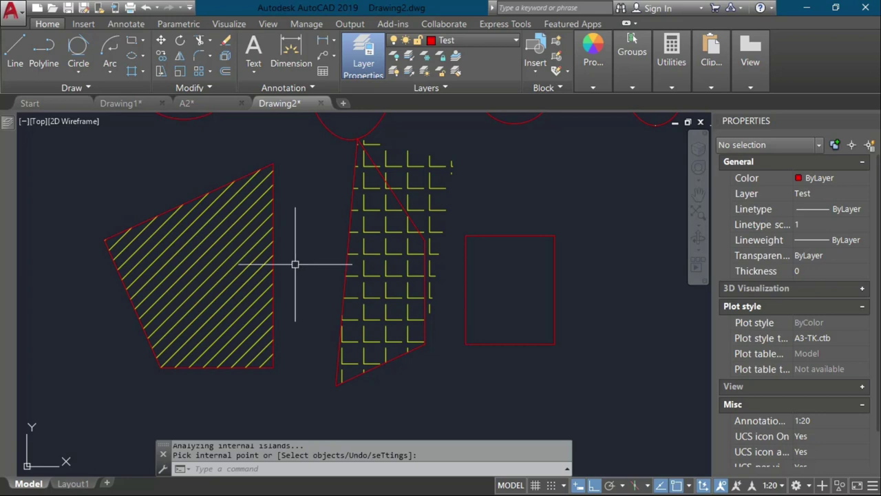
Match the right polygon's hatch to the left hatch's ANSI31 pattern
click(370, 236)
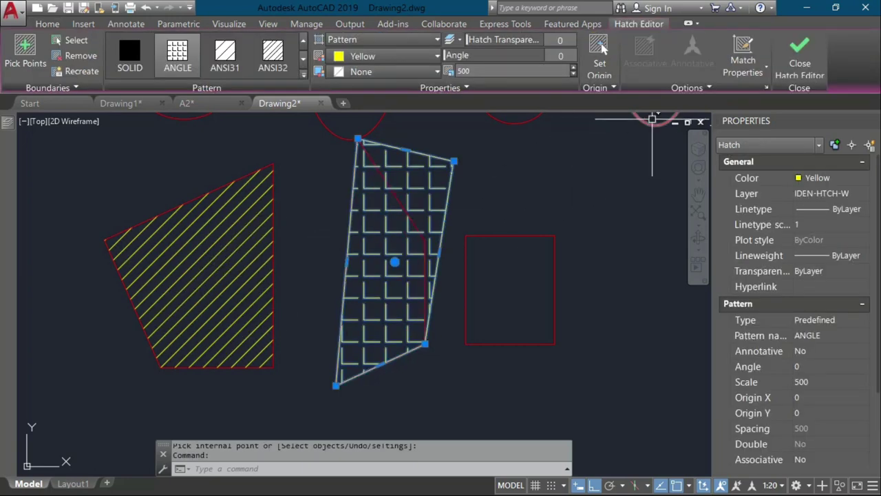
click(743, 59)
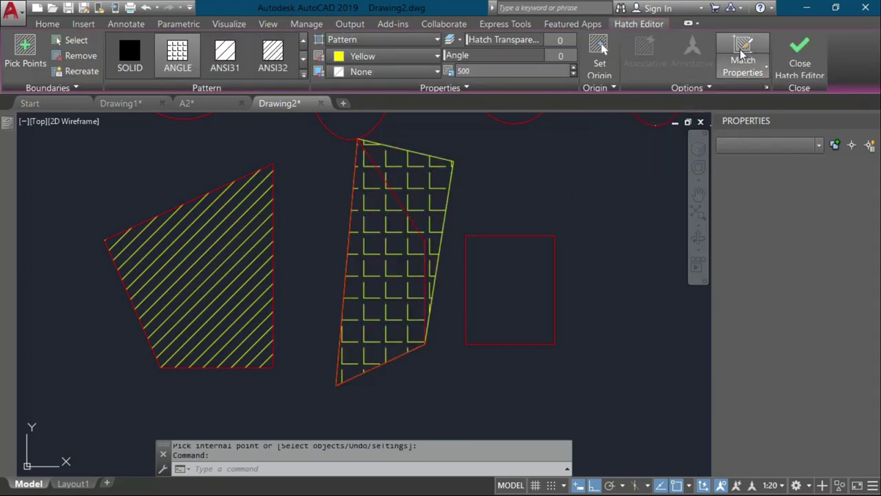
click(221, 287)
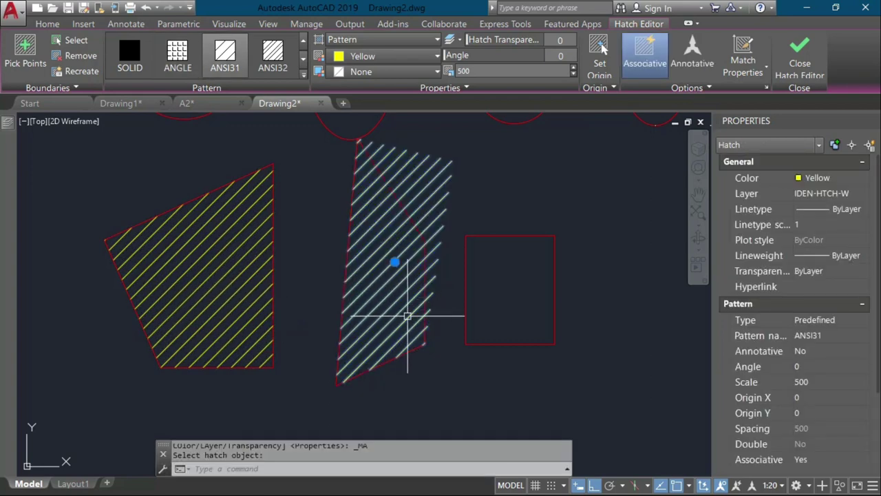
key(Escape)
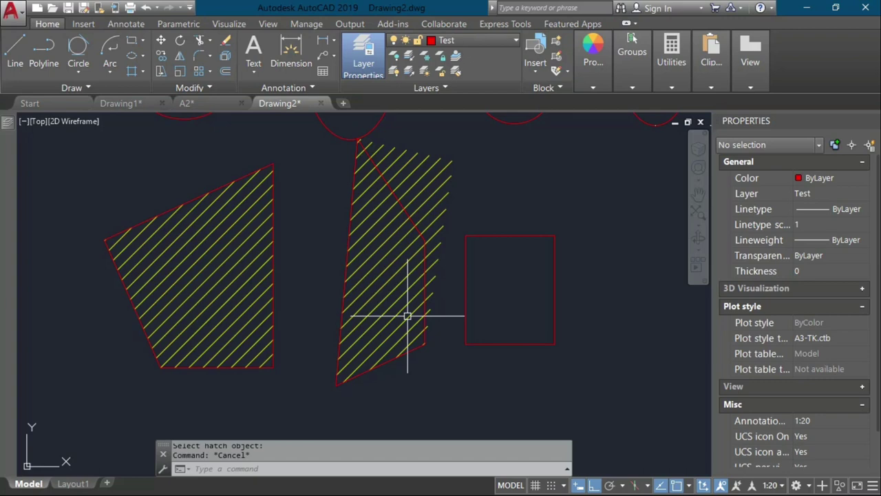
Move the left polygon's ANSI31 hatch to the right, then down into empty space
click(256, 262)
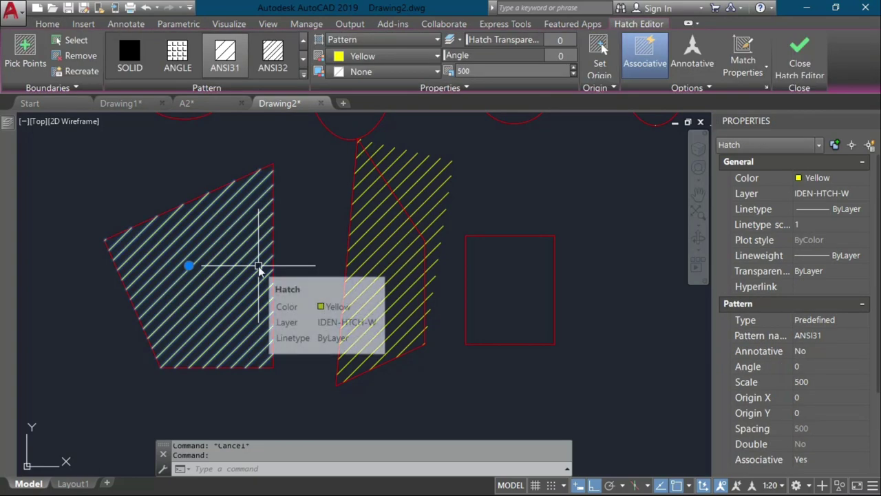
text(m)
key(Return)
click(256, 262)
scroll(250, 194, down, 4)
click(401, 199)
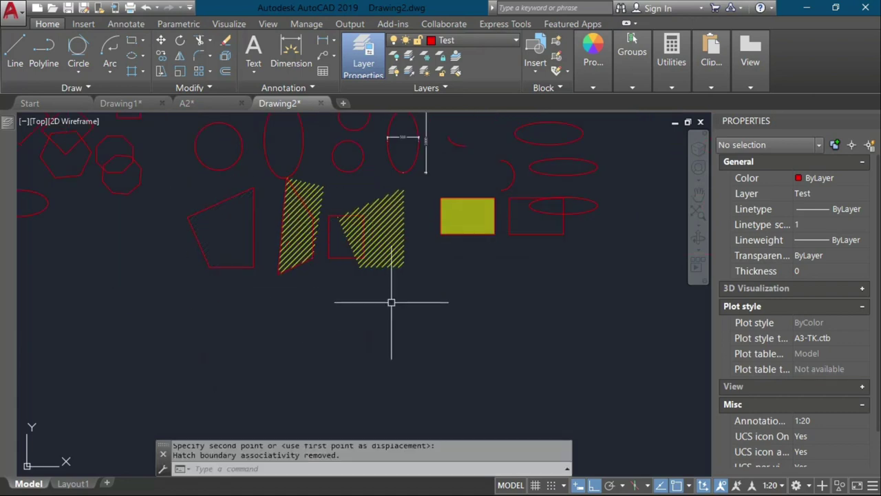
click(397, 272)
click(388, 261)
mouse_move(375, 265)
mouse_down()
mouse_move(374, 370)
mouse_move(375, 358)
mouse_up()
key(Escape)
click(355, 348)
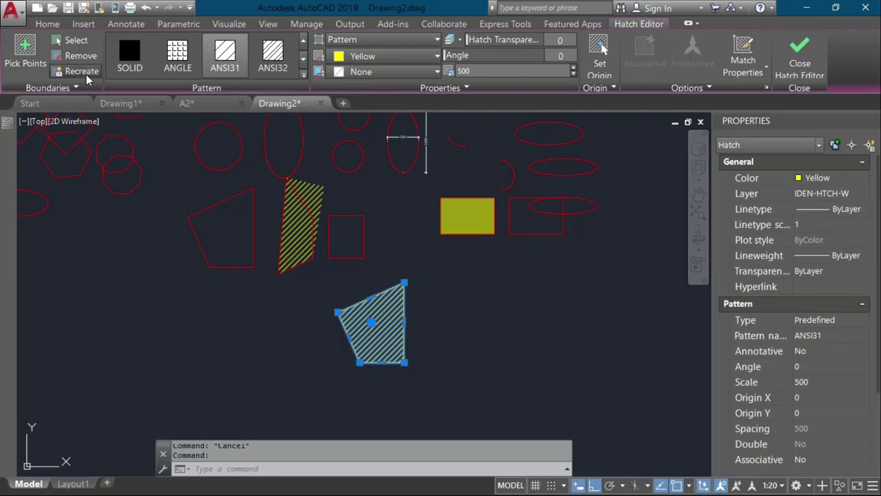
Start recreating a boundary for the detached lower hatch from the Boundaries panel
click(136, 122)
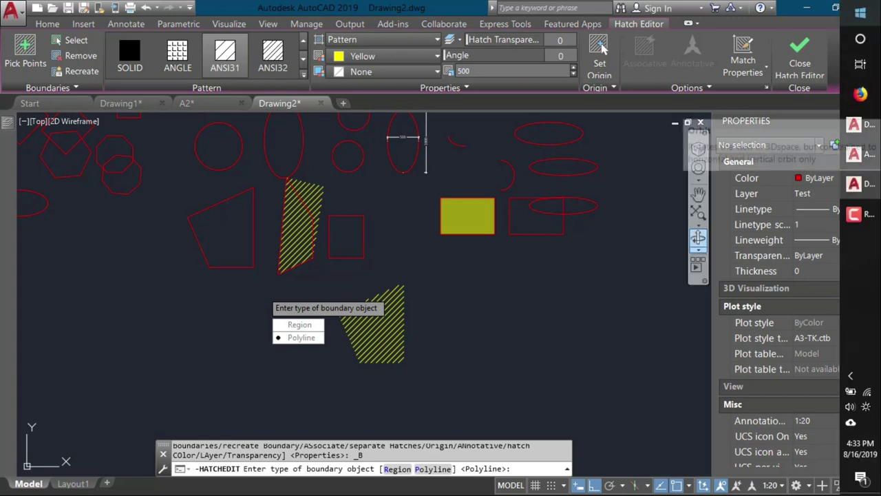
Recreate a polyline boundary for the lower hatch and associate the hatch with it
click(860, 13)
click(180, 310)
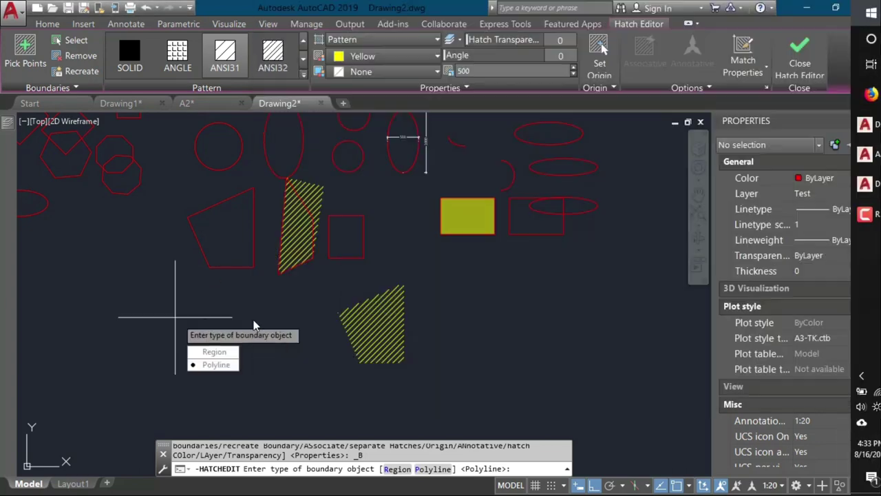
key(Escape)
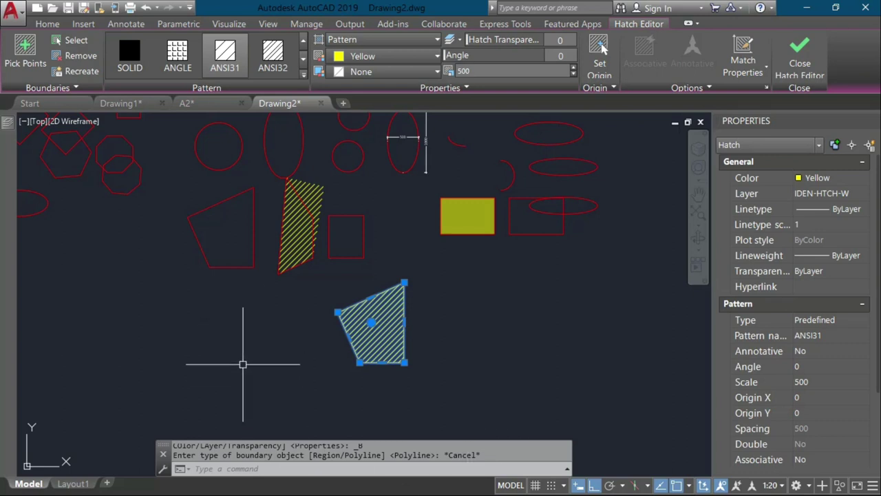
click(74, 71)
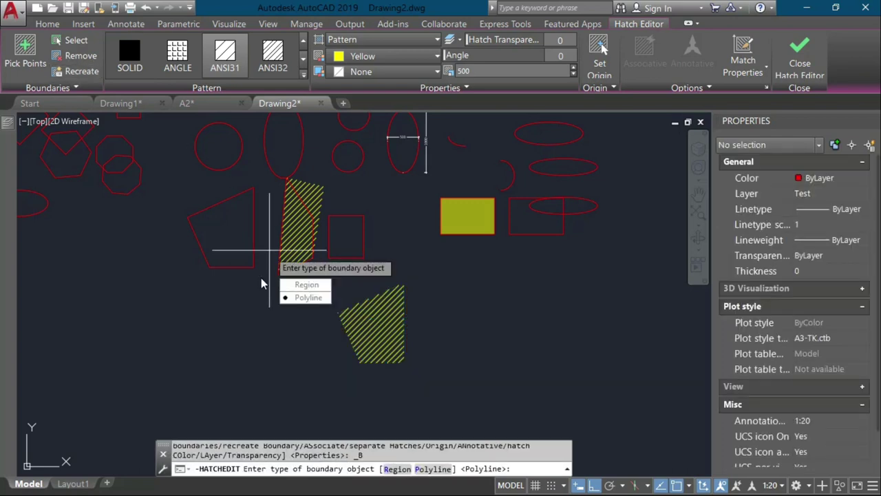
key(Return)
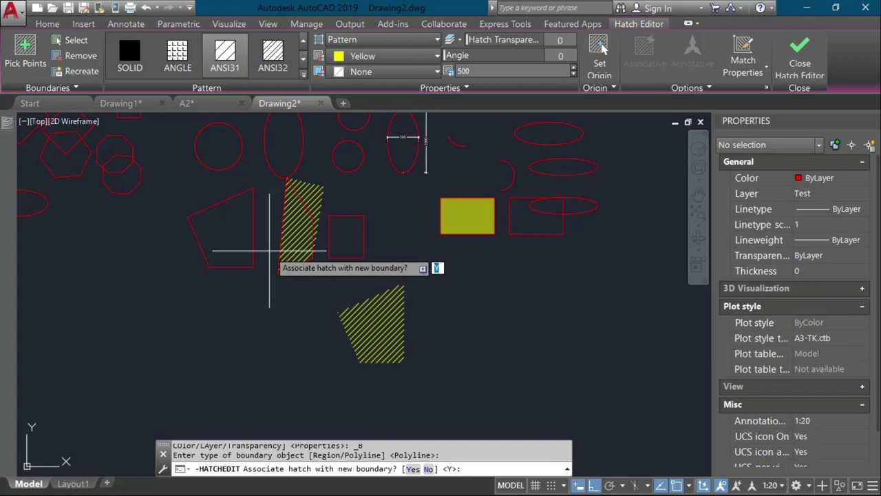
key(Return)
key(Escape)
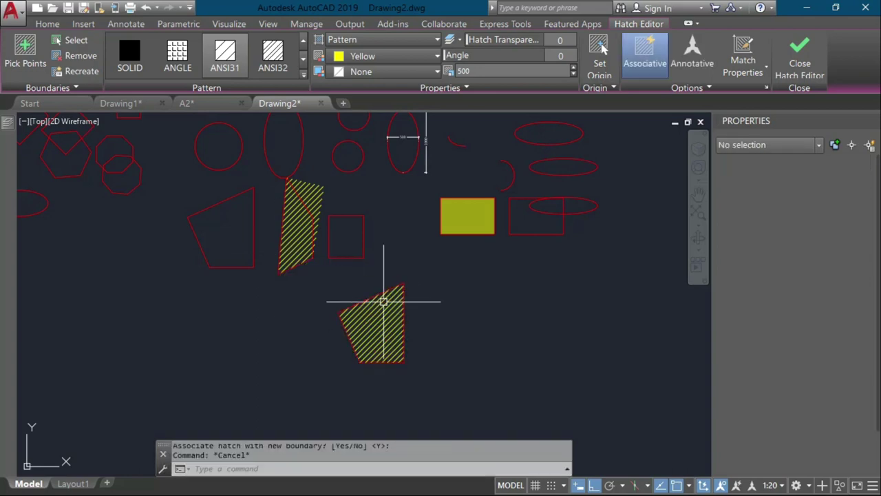
click(383, 301)
key(Escape)
Stretch the boundary's top corner up and bottom-right corner about 172 units right
click(404, 282)
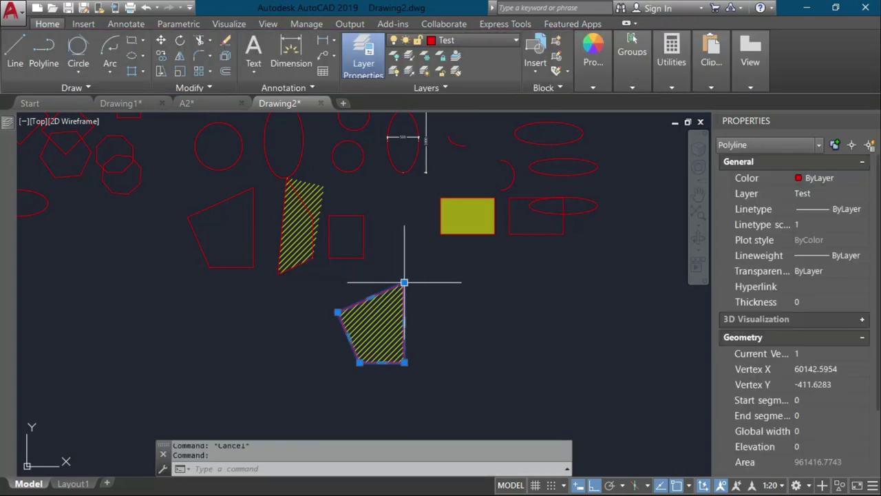
double_click(404, 281)
key(Escape)
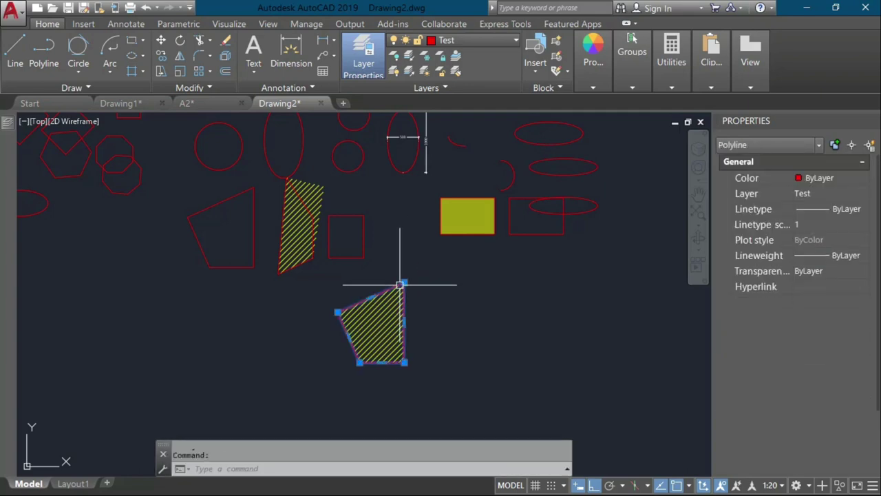
click(400, 283)
scroll(417, 283, up, 4)
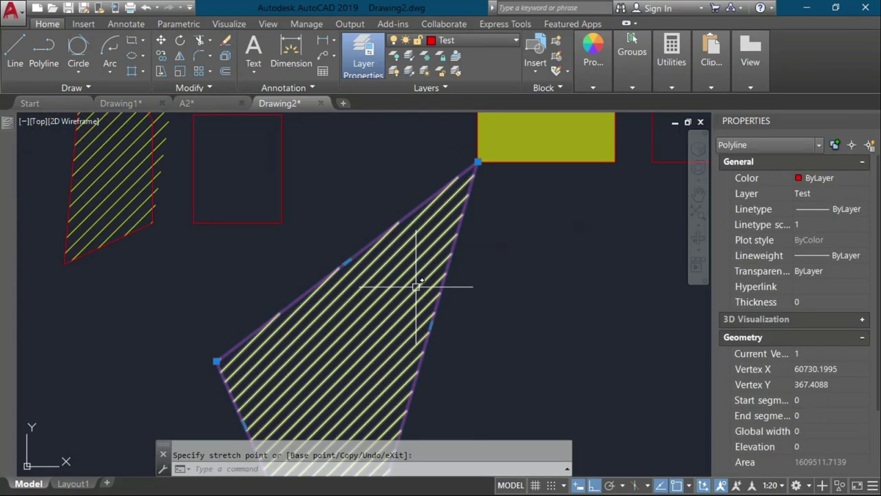
middle_drag(416, 286, 420, 177)
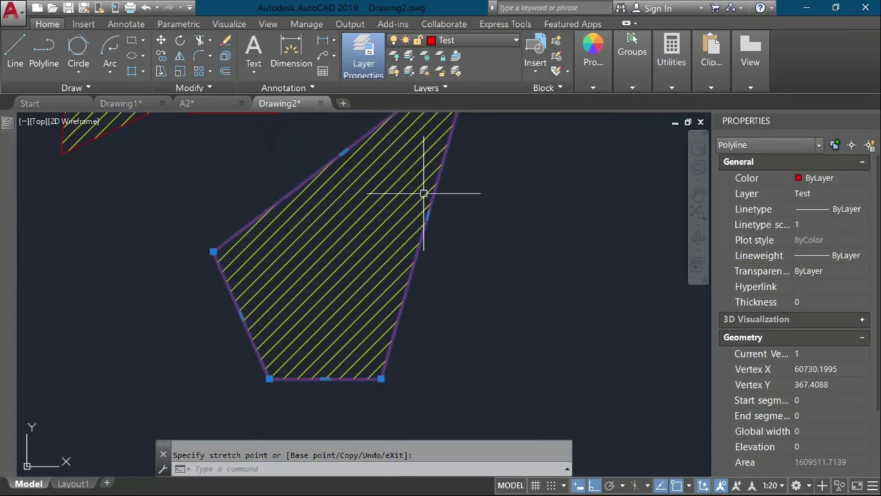
click(381, 377)
click(500, 370)
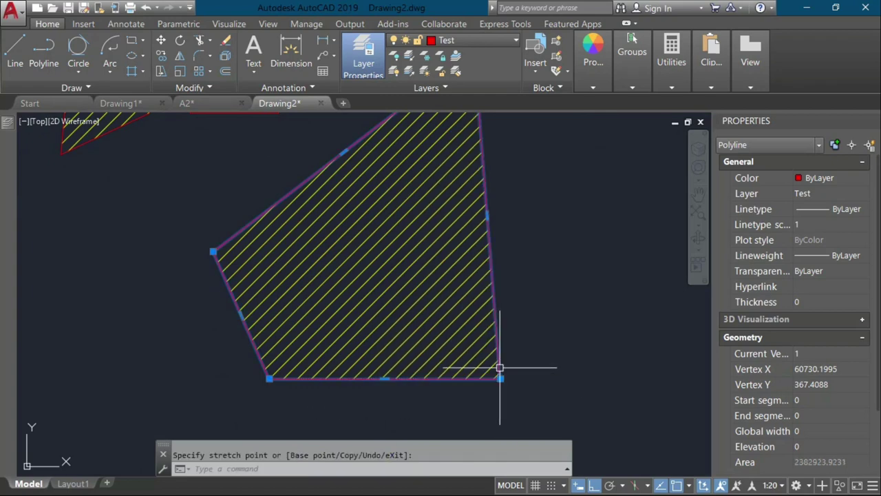
key(Escape)
middle_drag(423, 256, 319, 351)
click(142, 71)
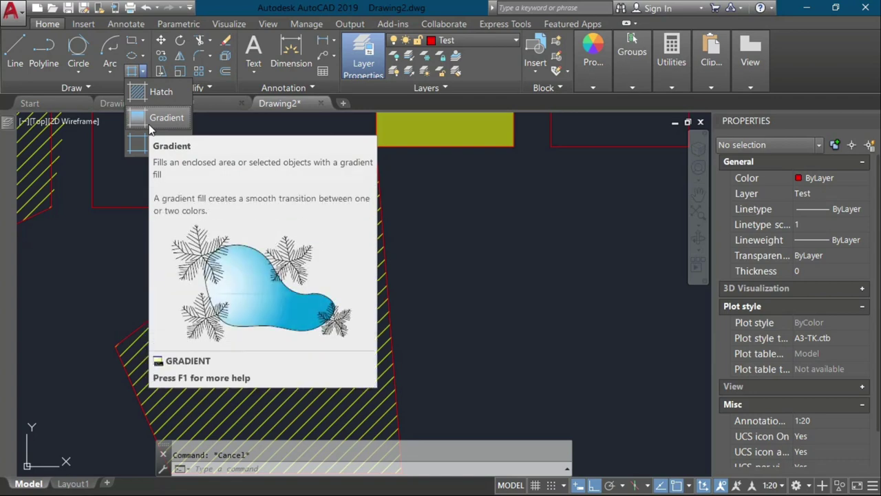
Change the lower hatch's pattern to an inverted spherical gradient
click(296, 292)
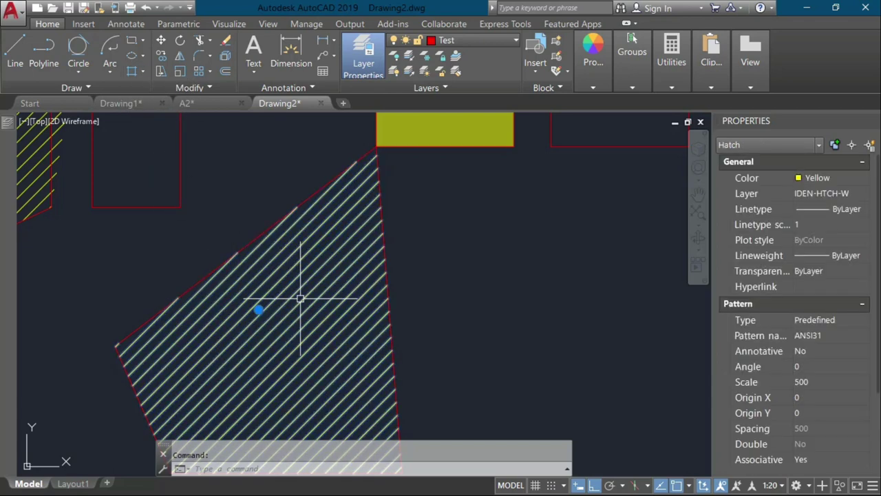
click(303, 71)
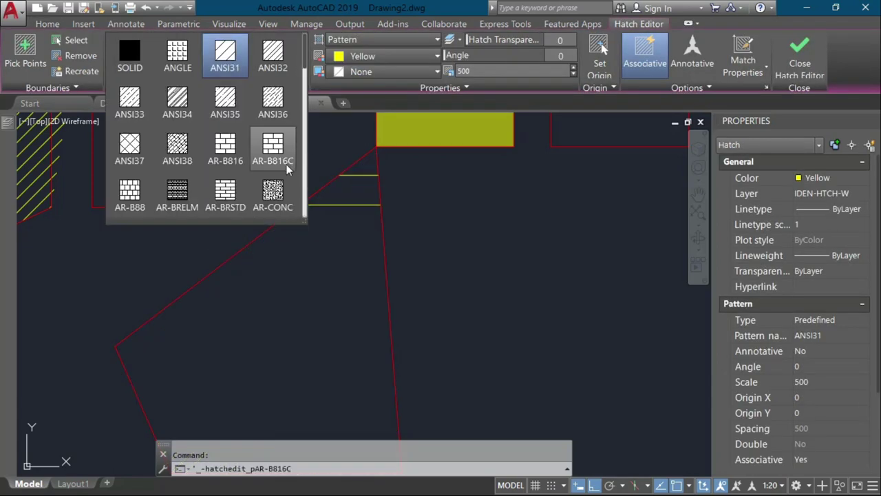
scroll(286, 165, down, 3)
scroll(292, 276, down, 2)
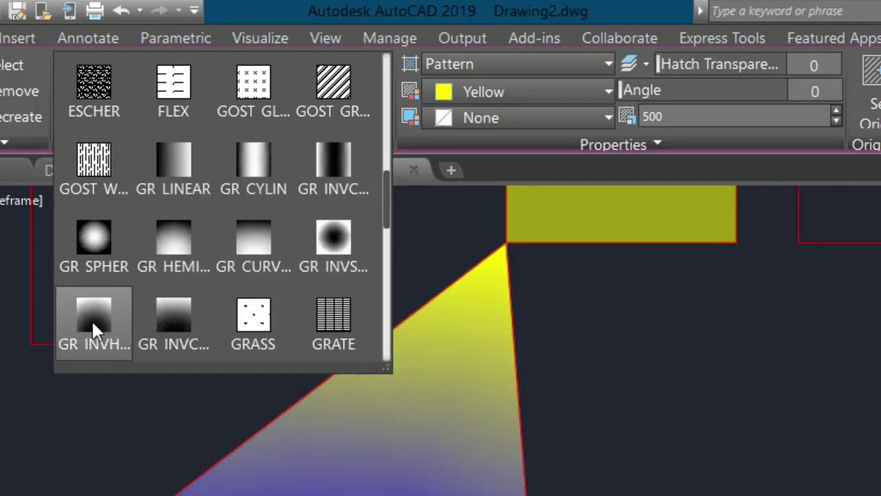
click(350, 227)
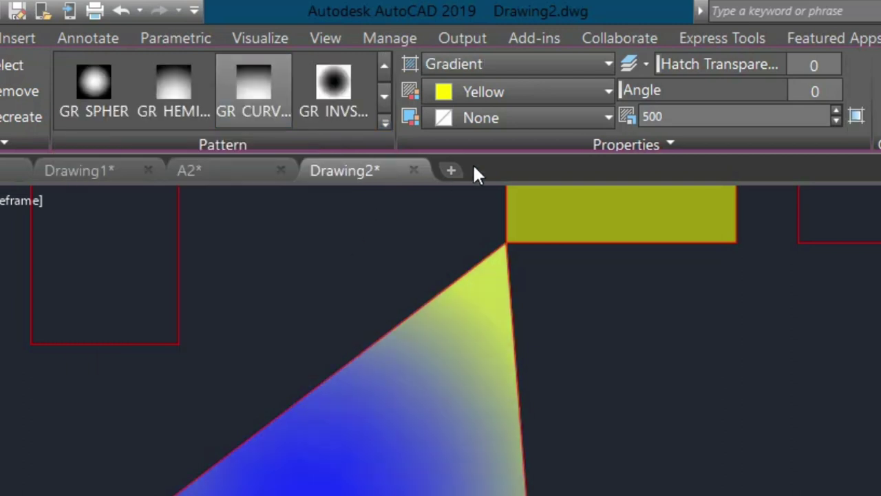
Set the gradient colours to magenta and 254,204,102, then close hatch editing
click(538, 93)
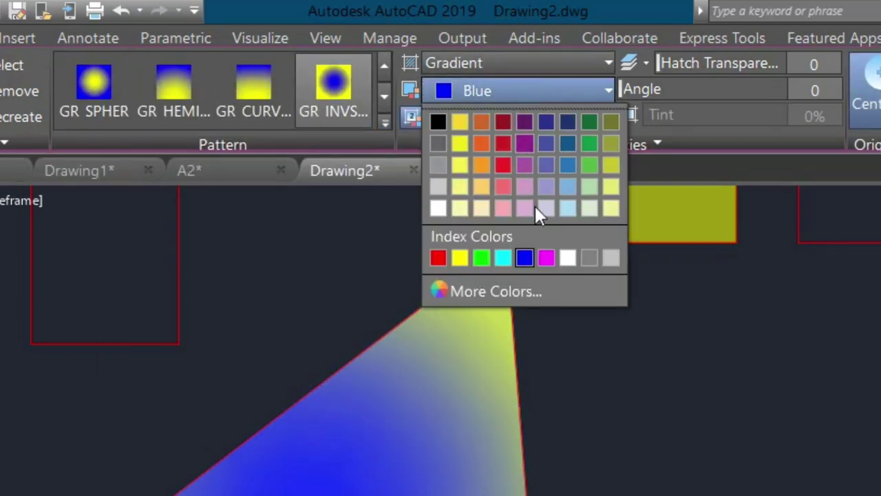
click(548, 257)
click(472, 117)
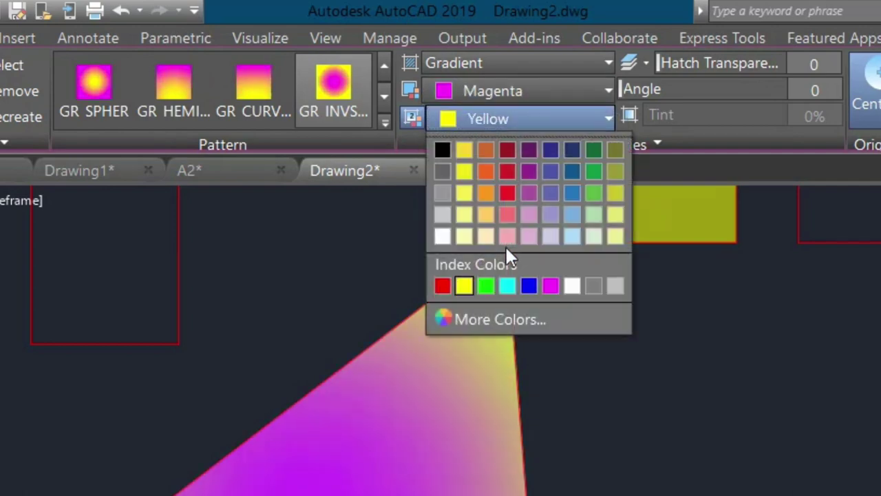
click(488, 210)
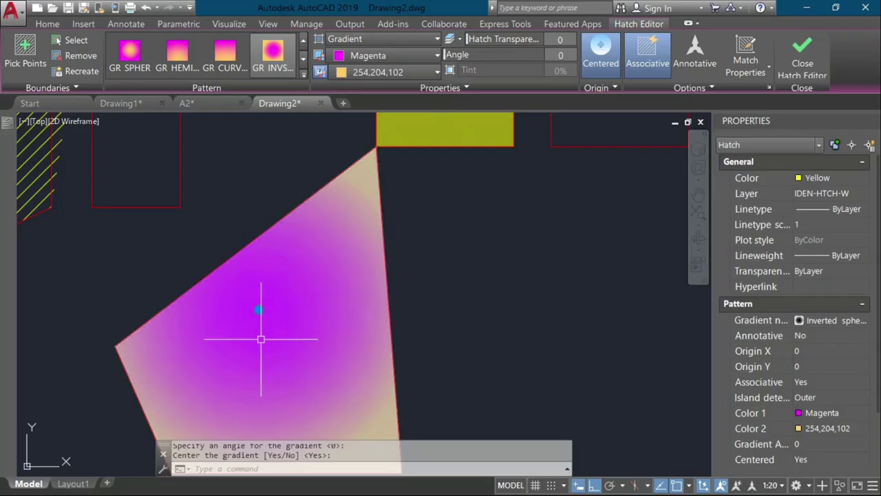
key(Escape)
scroll(310, 310, down, 2)
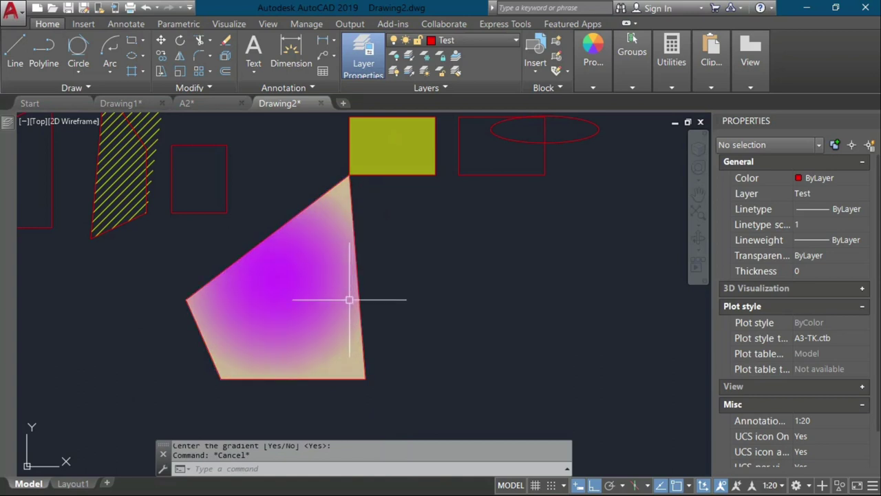
Try grey and light grey as the gradient's two colours, then deselect the hatch
click(305, 288)
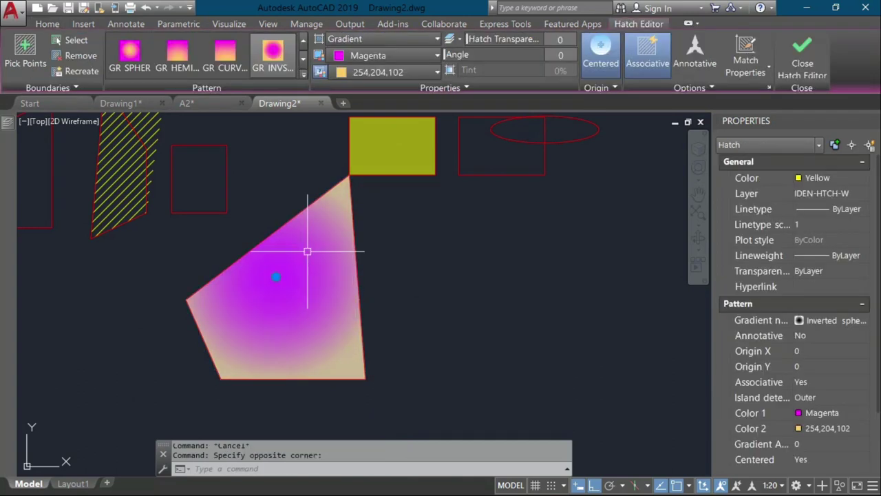
click(372, 60)
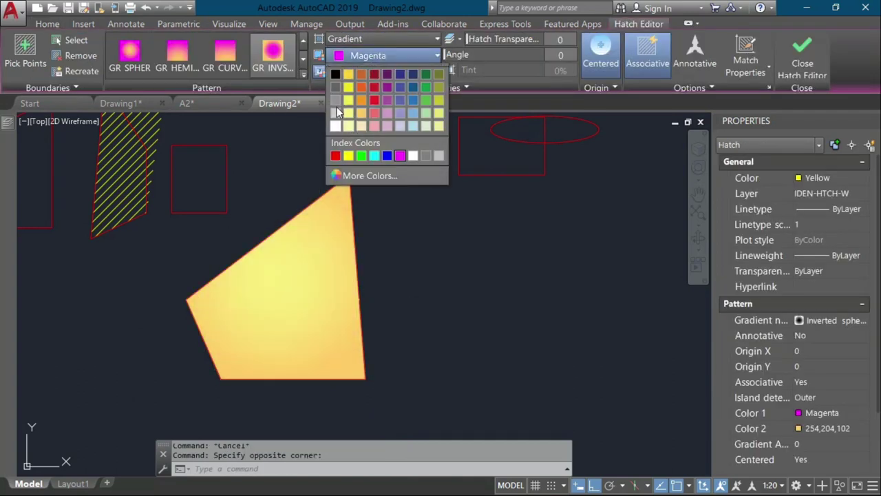
click(349, 86)
click(367, 72)
click(349, 101)
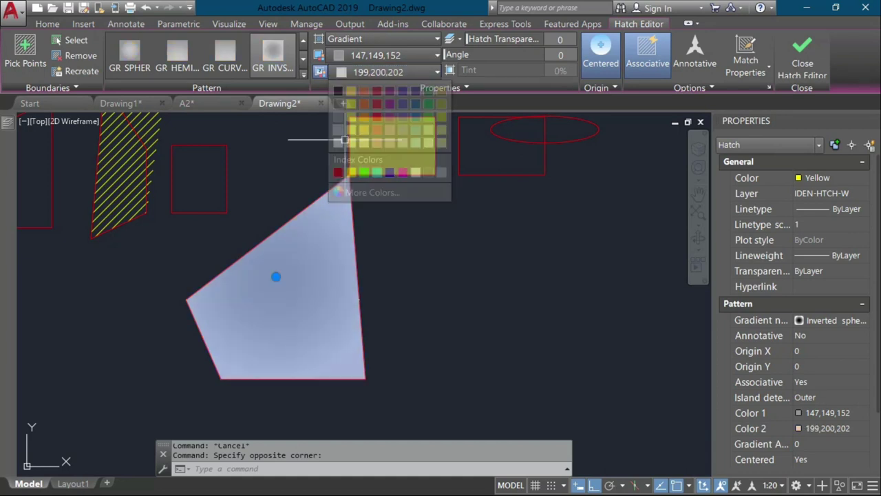
key(Escape)
scroll(311, 358, up, 5)
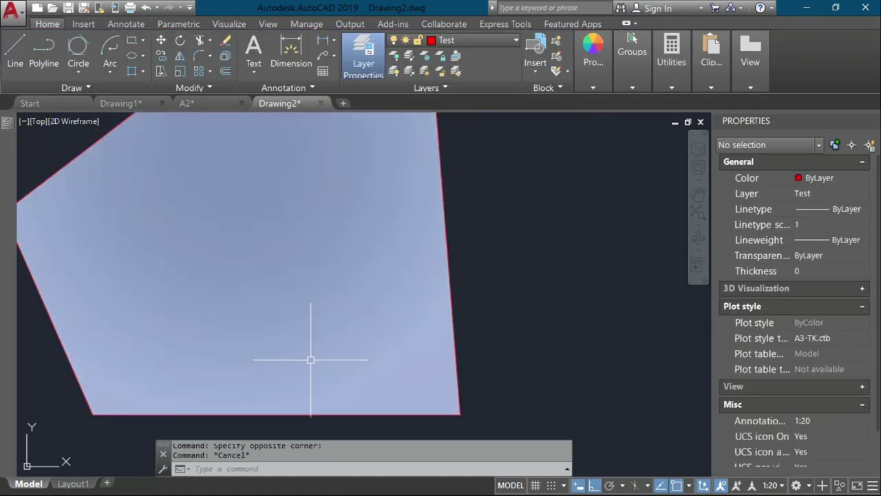
scroll(329, 346, down, 3)
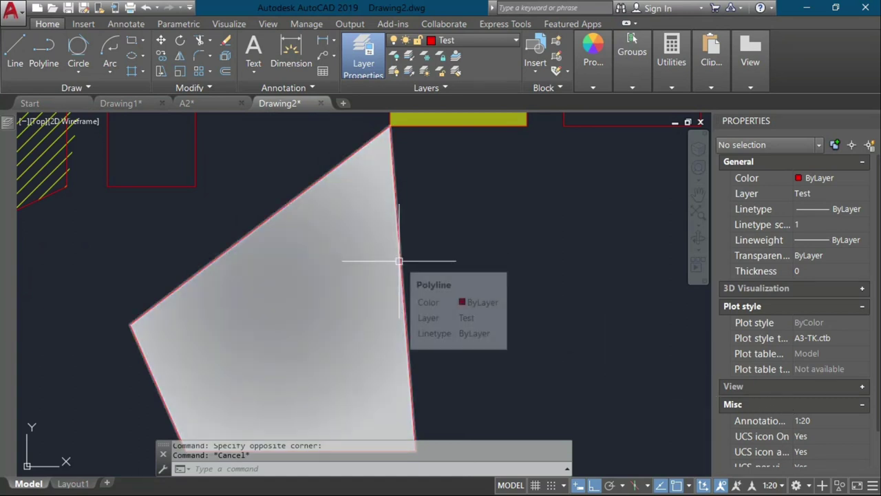
Reselect the gradient hatch and try yellow and light yellow as its colours
click(338, 197)
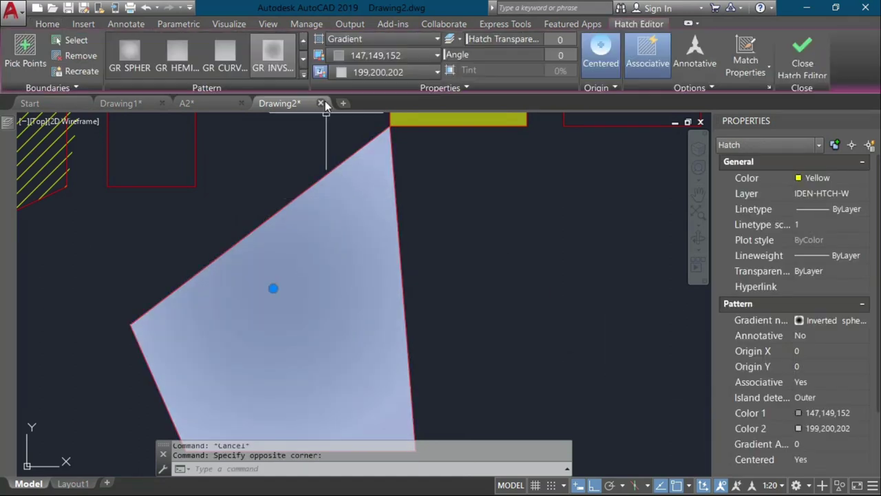
click(360, 58)
click(348, 156)
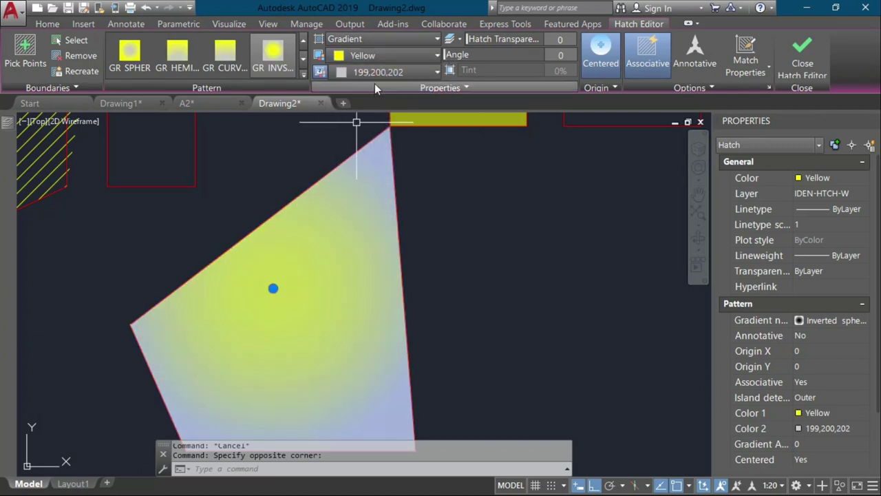
click(375, 72)
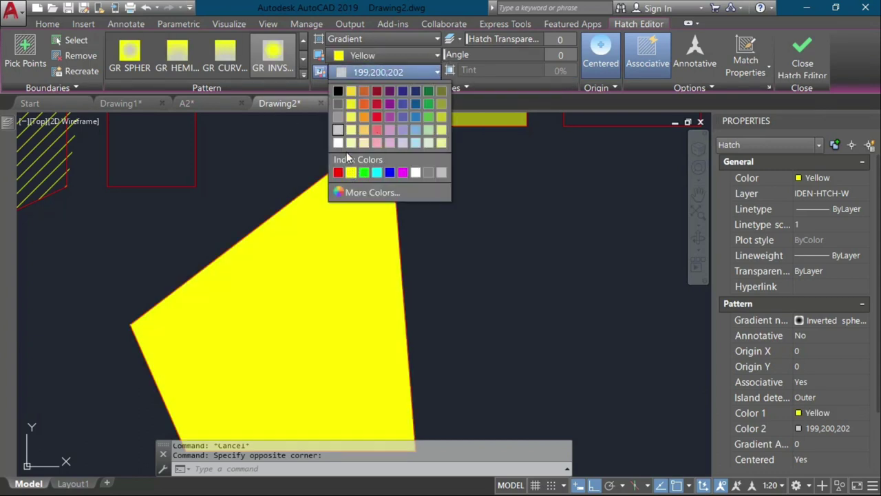
click(351, 116)
Set the first gradient colour to True Color 191,106,8
click(380, 55)
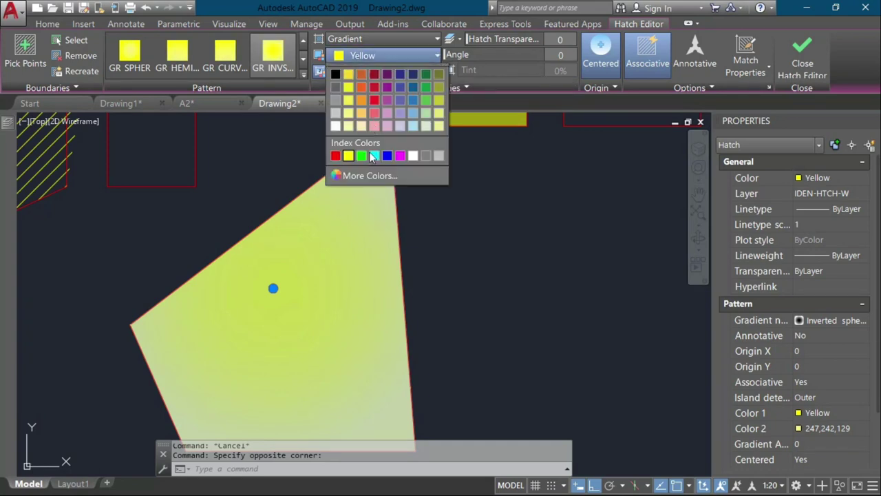
click(367, 175)
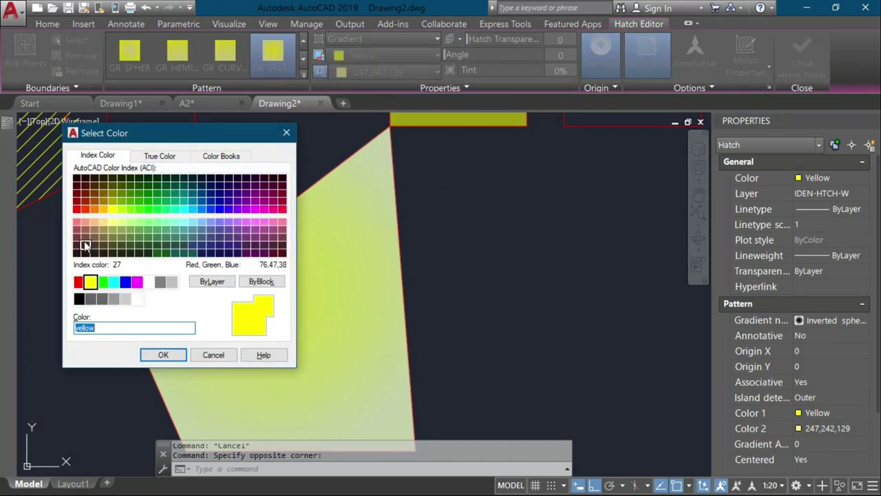
click(93, 206)
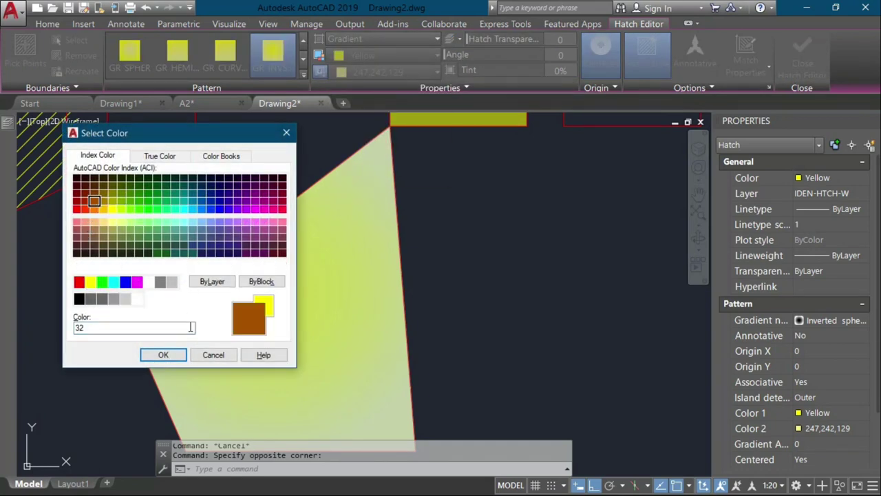
click(158, 157)
drag(174, 216, 84, 200)
drag(210, 272, 209, 265)
click(153, 357)
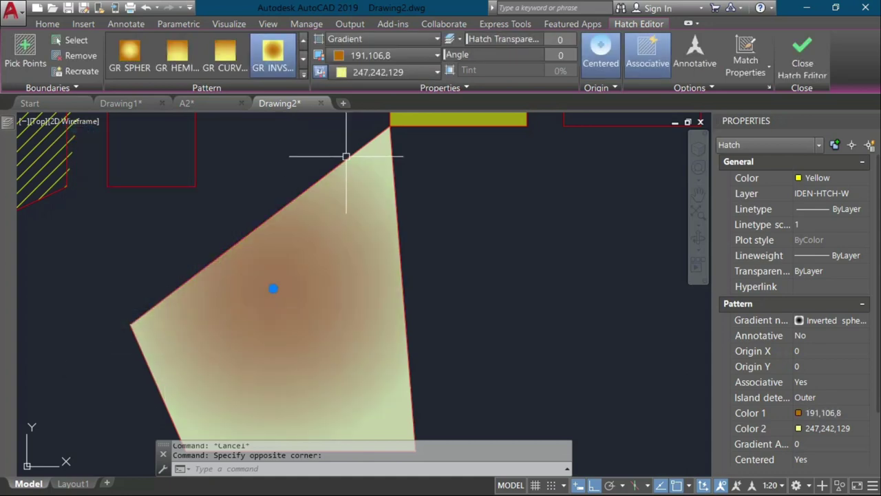
Set the second gradient colour to True Color 218,173,27
click(381, 72)
click(372, 222)
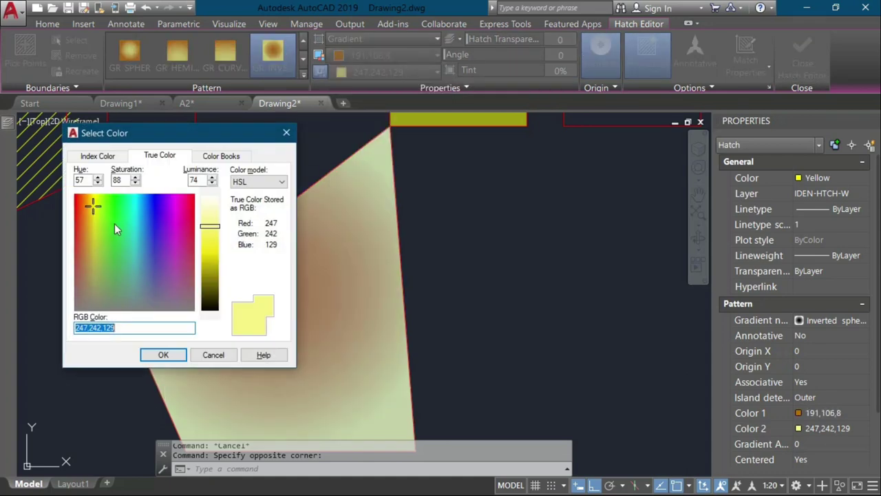
drag(94, 202, 89, 218)
drag(205, 234, 203, 255)
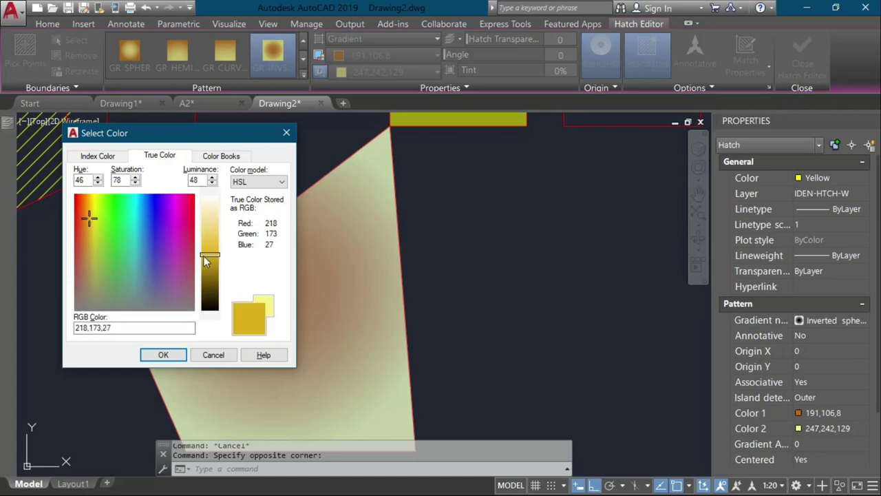
click(164, 354)
Give the orange gradient hatch a transparency of 57 and deselect it
key(Escape)
scroll(372, 241, down, 4)
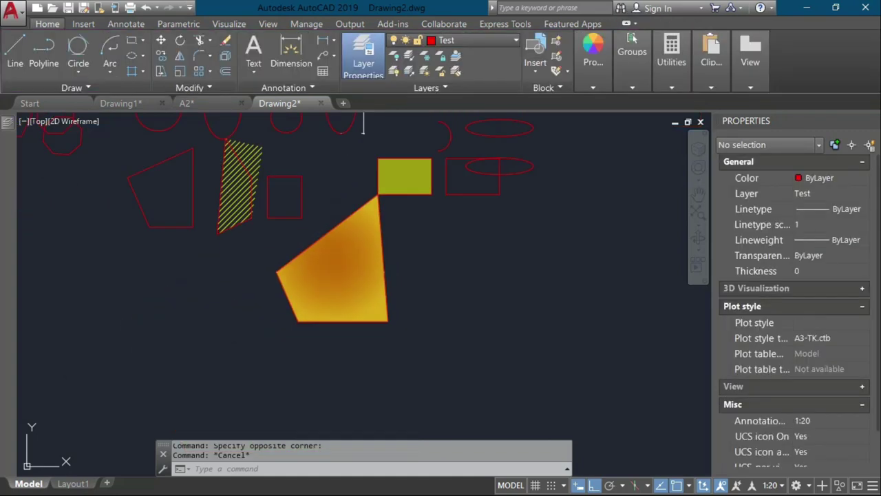
scroll(352, 261, up, 5)
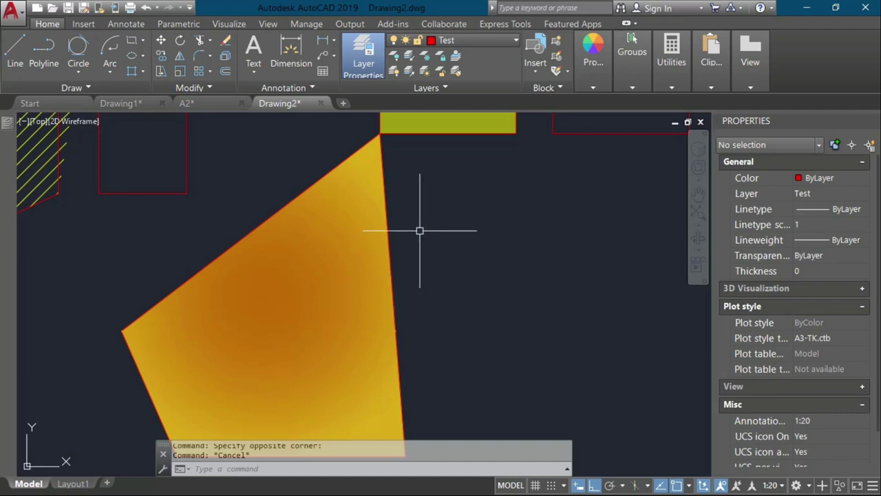
click(343, 286)
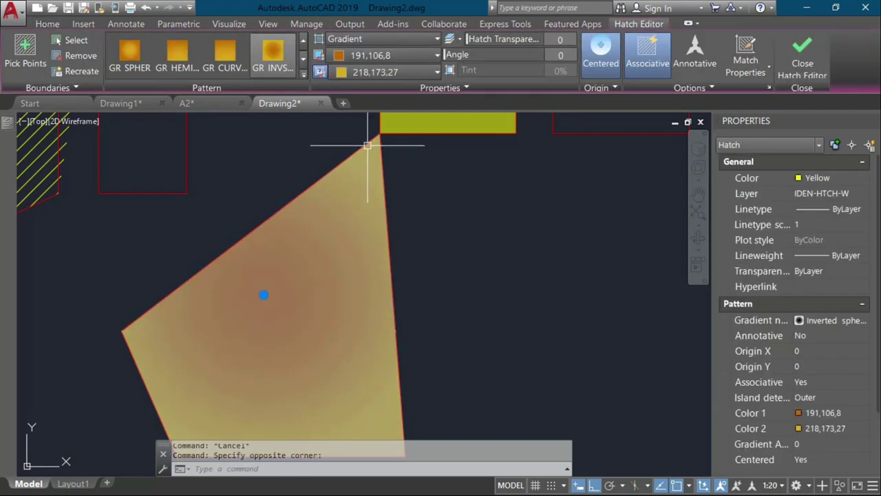
drag(486, 44, 509, 41)
key(Escape)
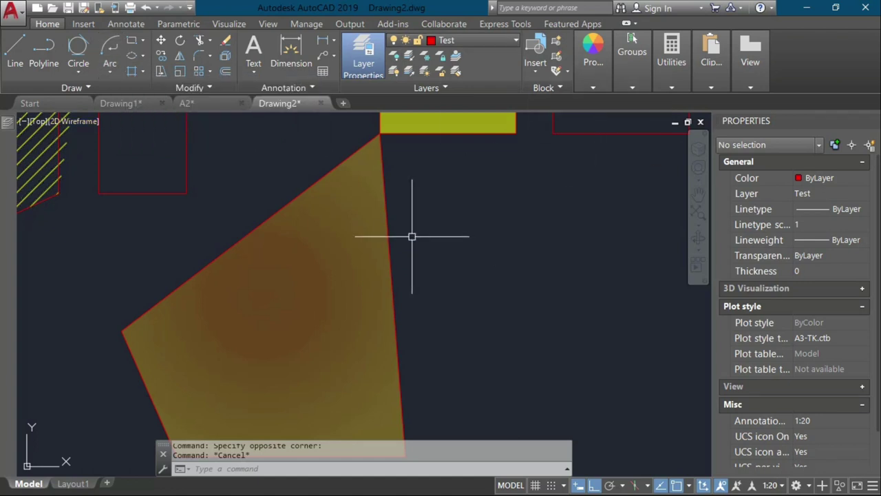
Zoom out so the whole drawing, including the semi-transparent gradient quadrilateral, fits the canvas
scroll(412, 236, down, 10)
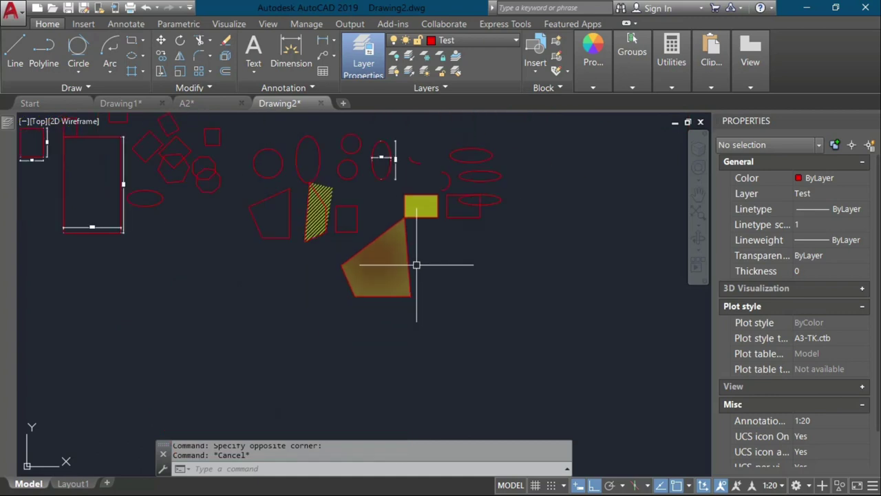
scroll(286, 280, up, 8)
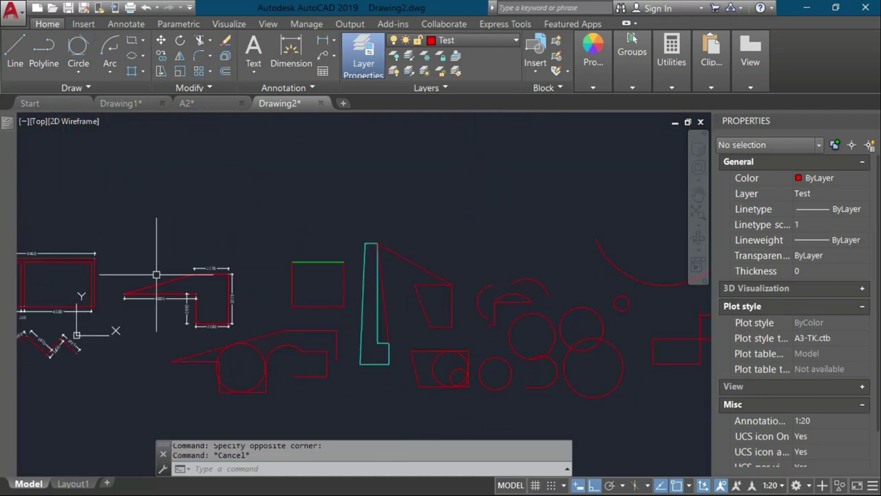
scroll(157, 274, down, 3)
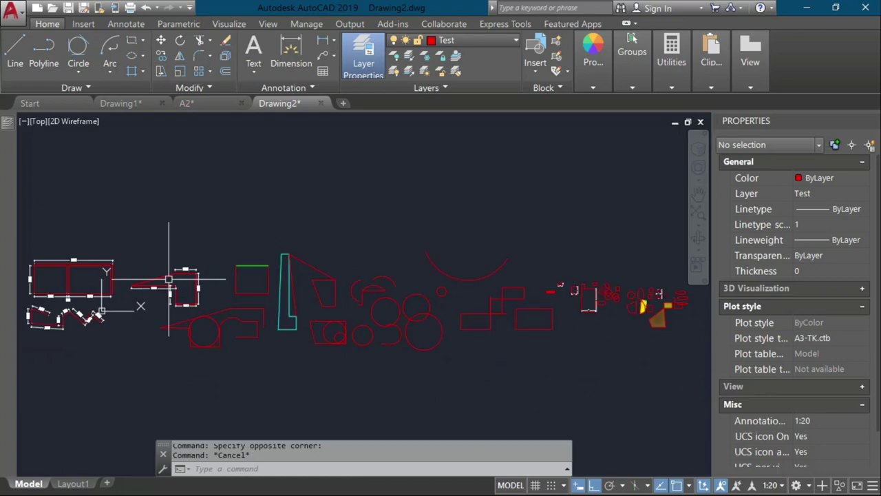